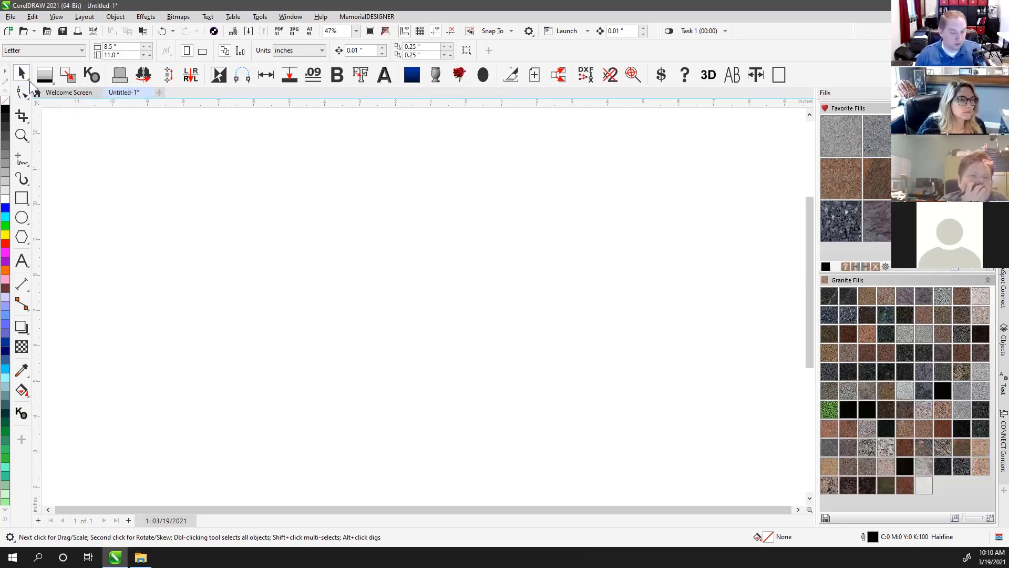
- Draw a 6.848 × 4.857-inch rectangle on the Untitled-1 page and fill it 30% Black
{"action": "left_click", "coordinate": [29, 79]}
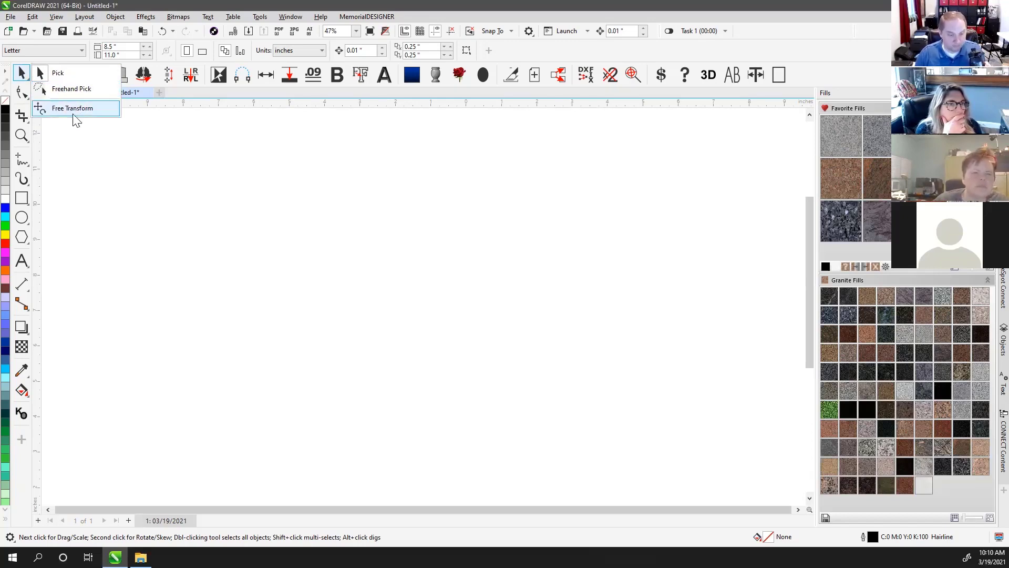
{"action": "left_click", "coordinate": [48, 73]}
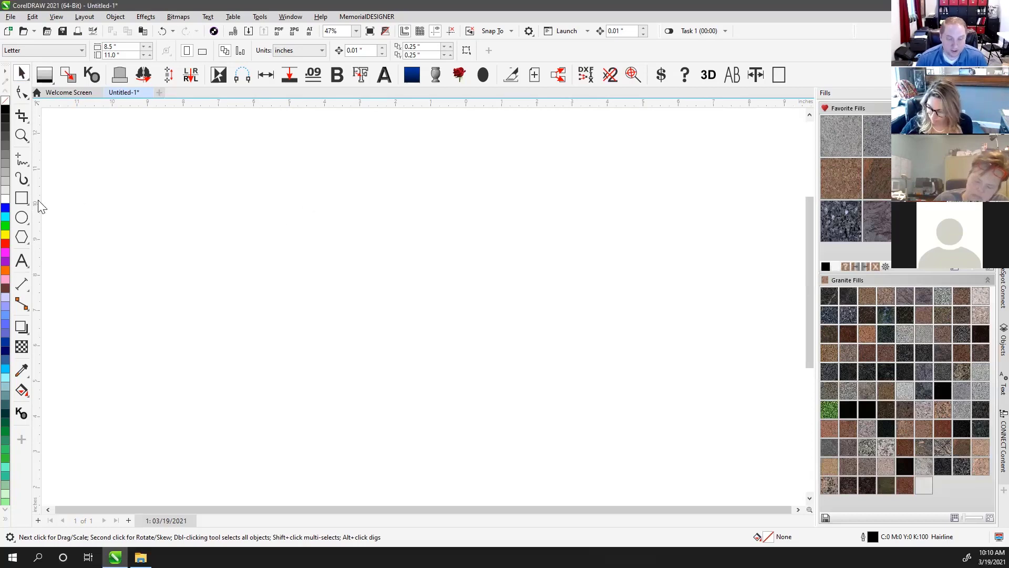
{"action": "left_click_drag", "start_coordinate": [233, 178], "coordinate": [475, 350]}
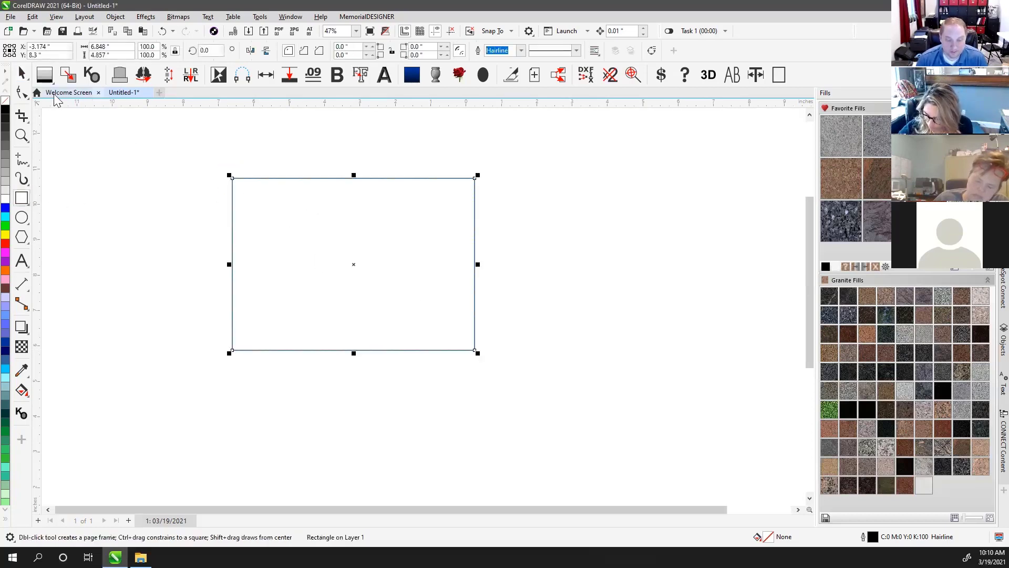
{"action": "left_click", "coordinate": [21, 73]}
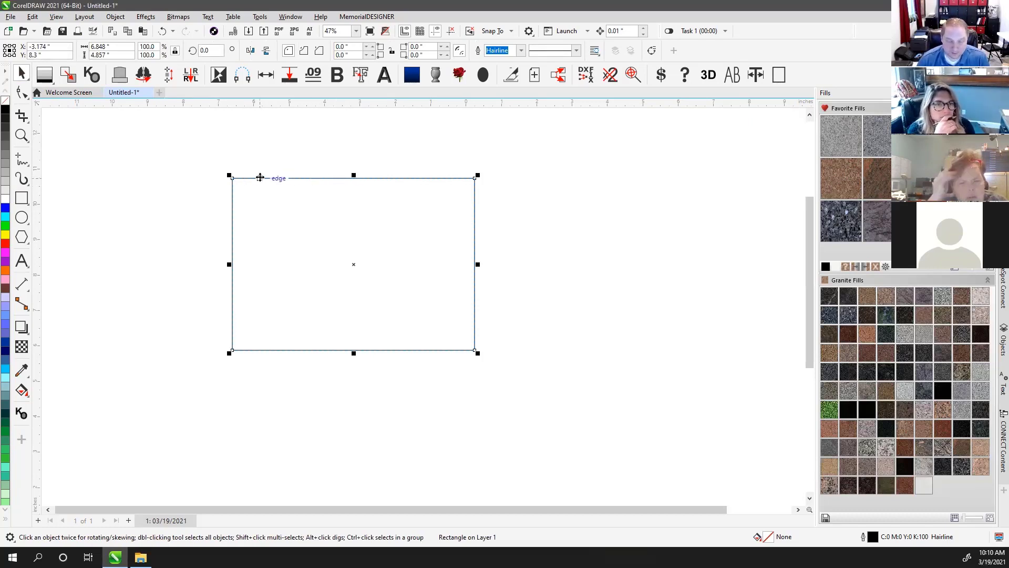
{"action": "left_click", "coordinate": [6, 173]}
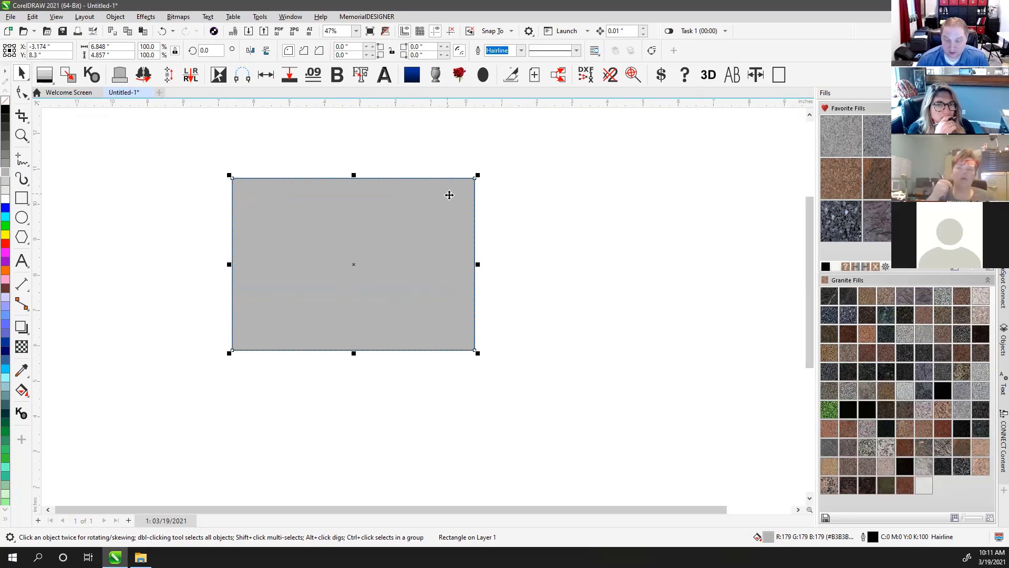
{"action": "left_click", "coordinate": [639, 201]}
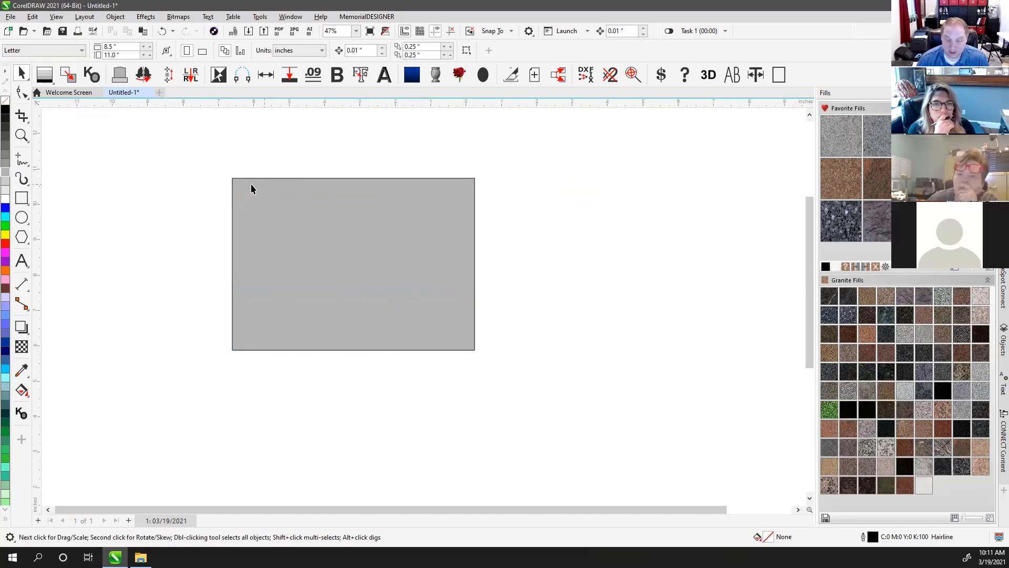
- Move the grey rectangle up and toward the centre of the page
{"action": "left_click", "coordinate": [234, 181]}
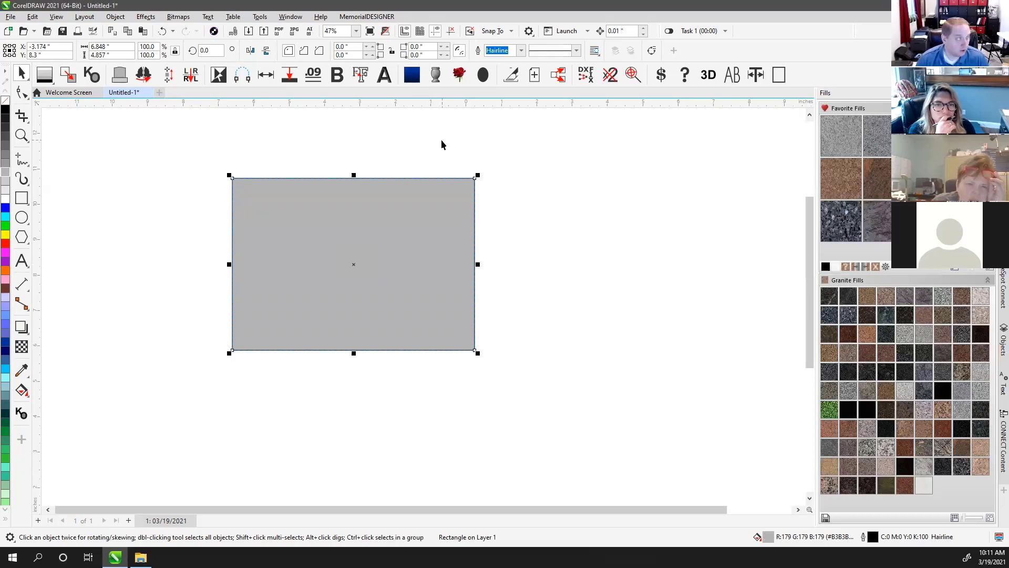
{"action": "left_click_drag", "start_coordinate": [254, 196], "coordinate": [522, 200]}
{"action": "left_click_drag", "start_coordinate": [601, 210], "coordinate": [262, 210]}
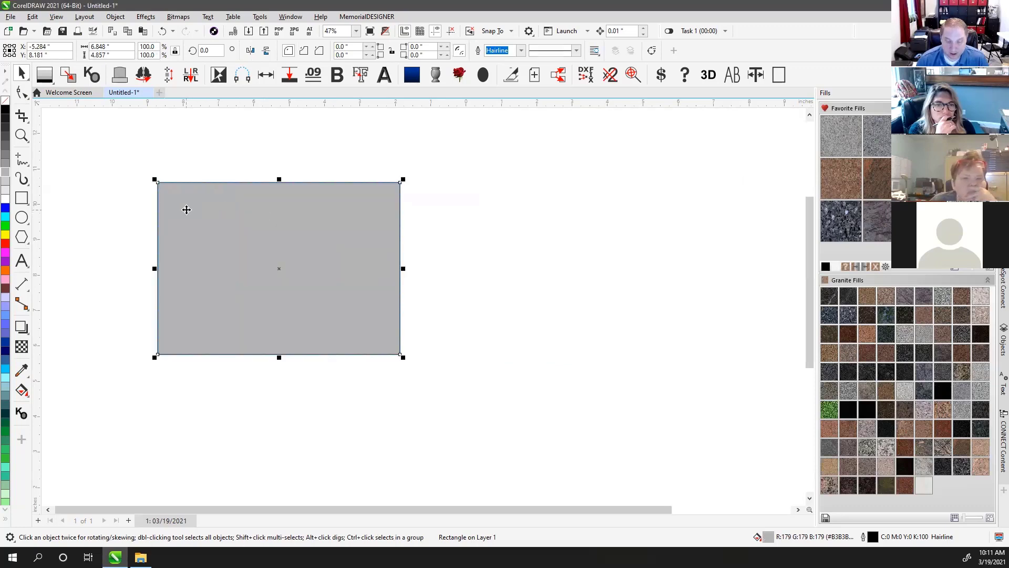
{"action": "left_click", "coordinate": [187, 210]}
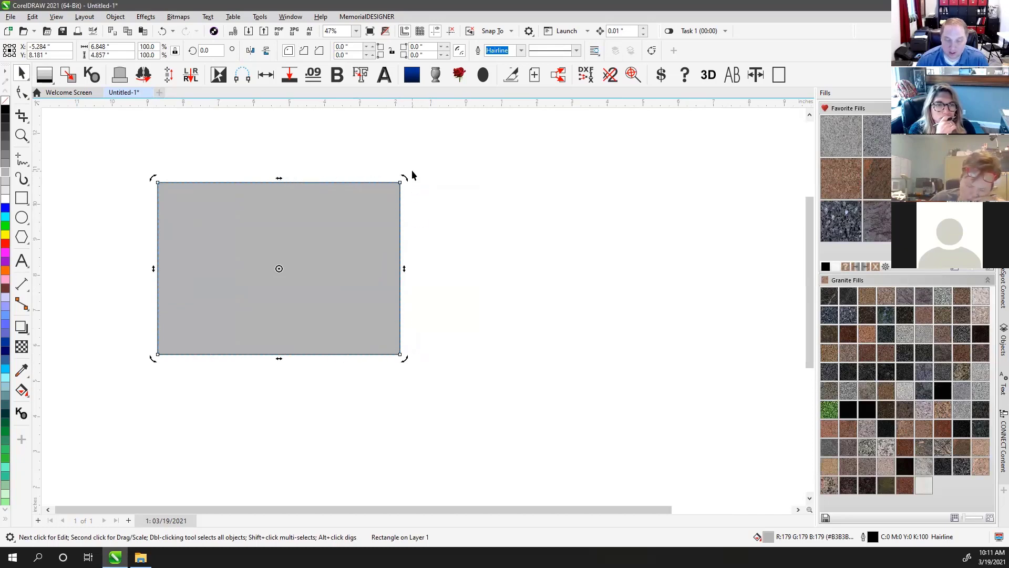
{"action": "left_click", "coordinate": [390, 192]}
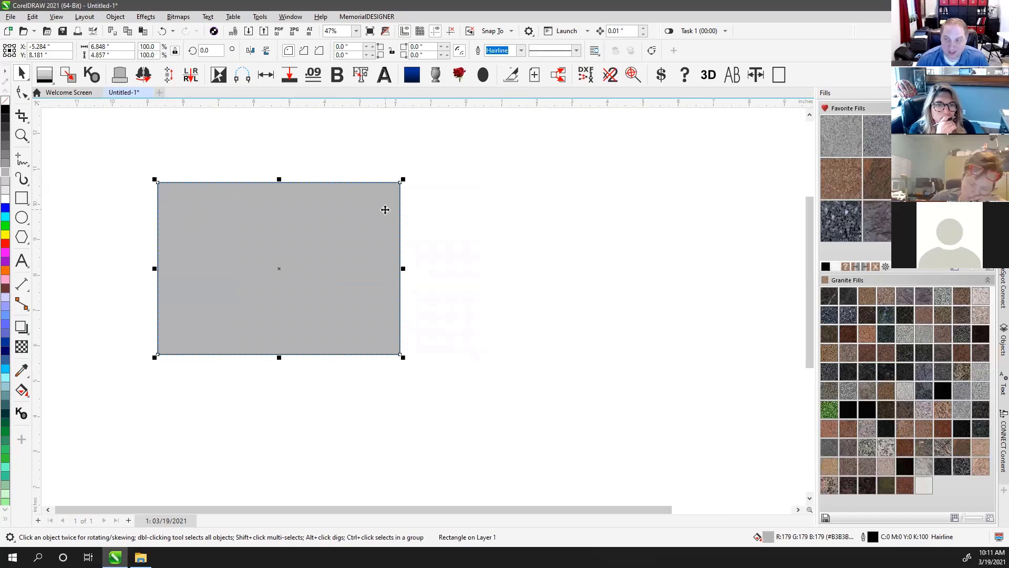
{"action": "left_click_drag", "start_coordinate": [298, 246], "coordinate": [441, 226]}
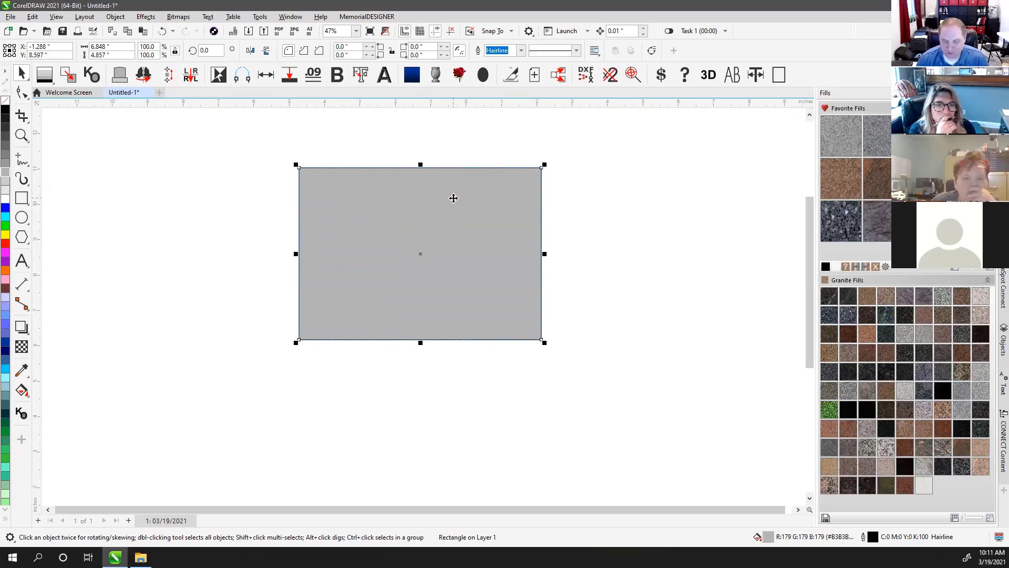
- Rotate the grey rectangle clockwise around its centre to 325.184°
{"action": "left_click", "coordinate": [508, 187]}
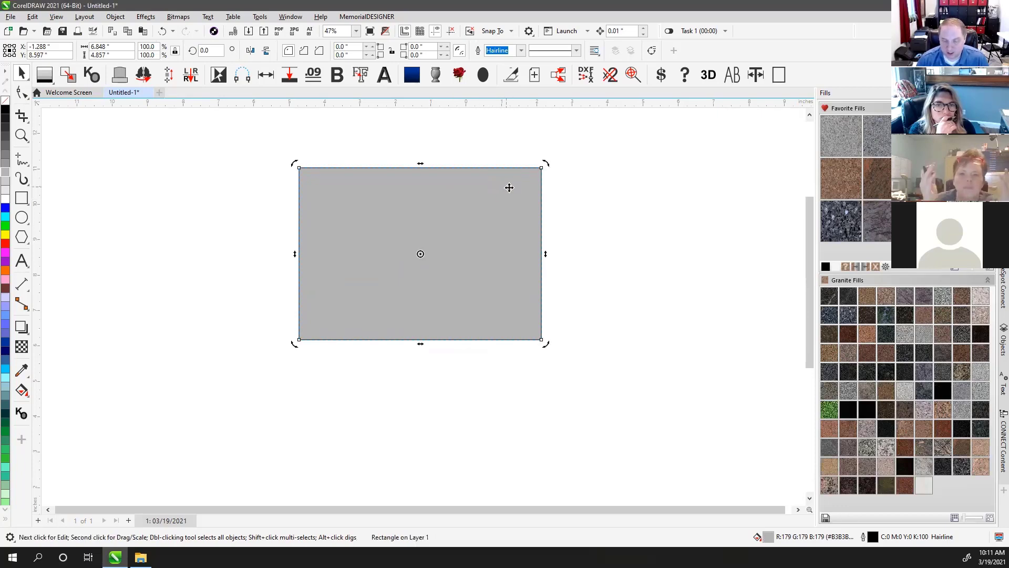
{"action": "left_click", "coordinate": [517, 195]}
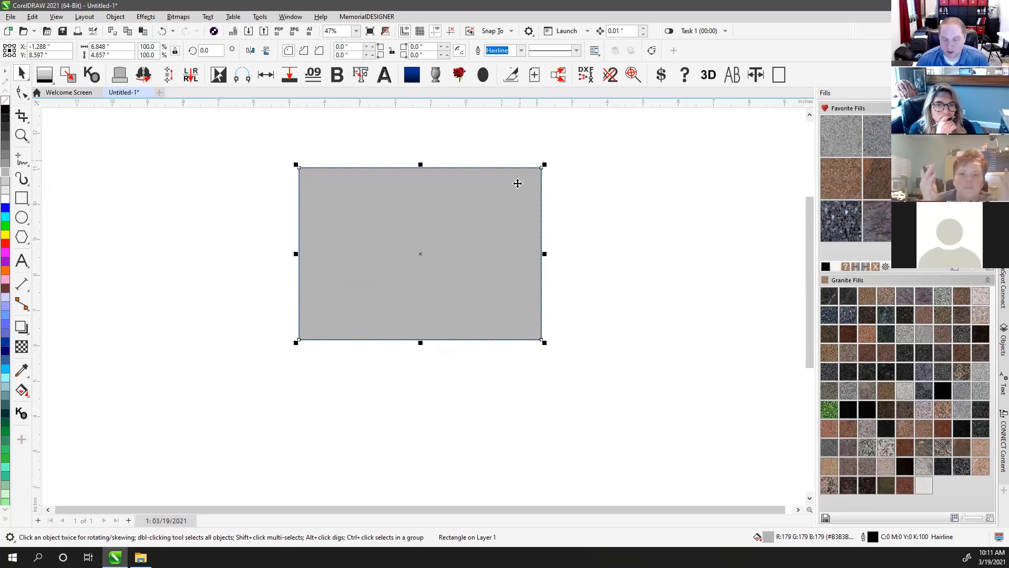
{"action": "left_click", "coordinate": [516, 190]}
{"action": "left_click", "coordinate": [516, 173]}
{"action": "left_click", "coordinate": [515, 192]}
{"action": "left_click", "coordinate": [513, 196]}
{"action": "left_click", "coordinate": [514, 196]}
{"action": "left_click_drag", "start_coordinate": [546, 165], "coordinate": [571, 251]}
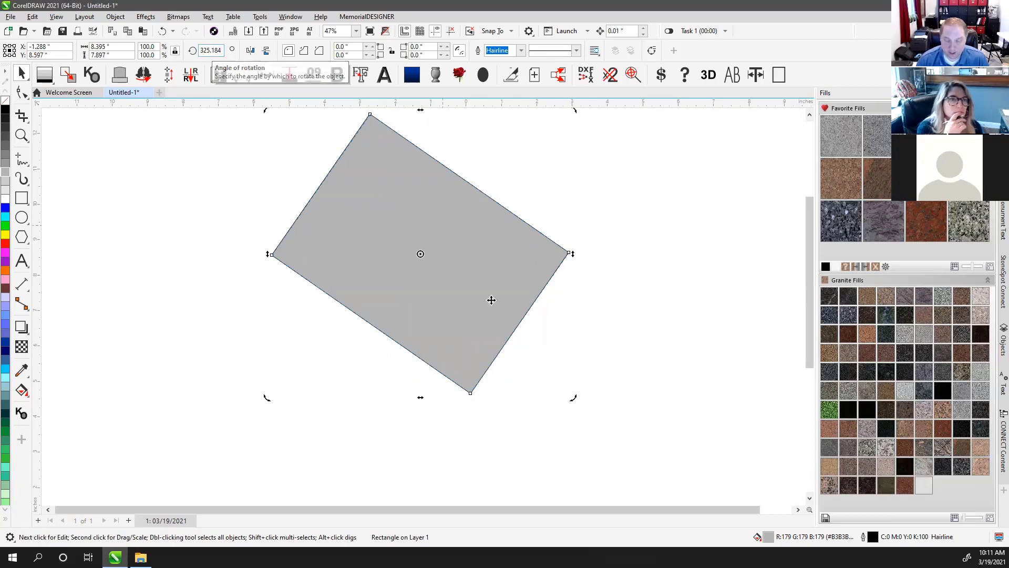
{"action": "left_click_drag", "start_coordinate": [575, 398], "coordinate": [547, 254]}
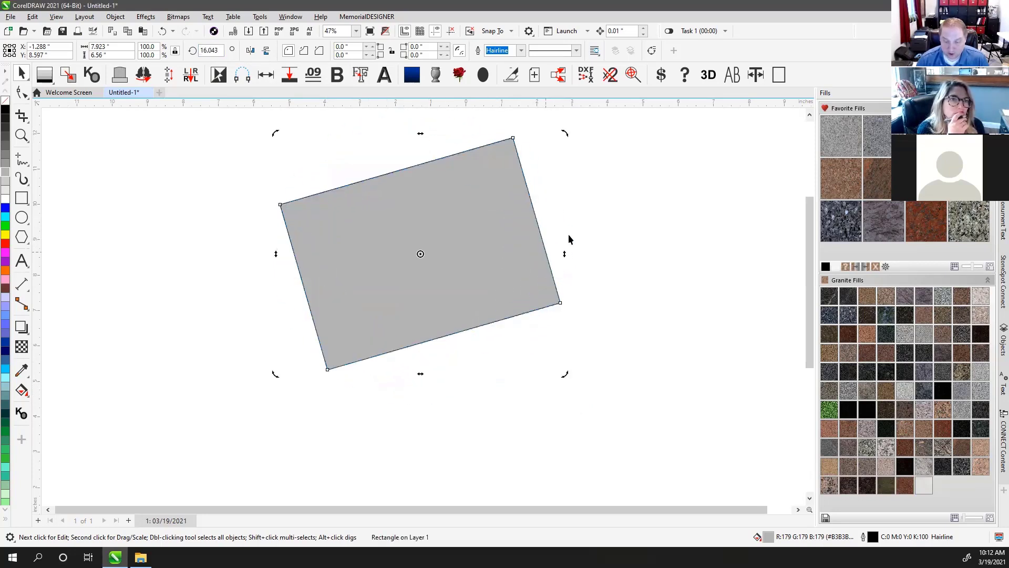
{"action": "key", "text": "ctrl+z"}
{"action": "key", "text": "ctrl+z"}
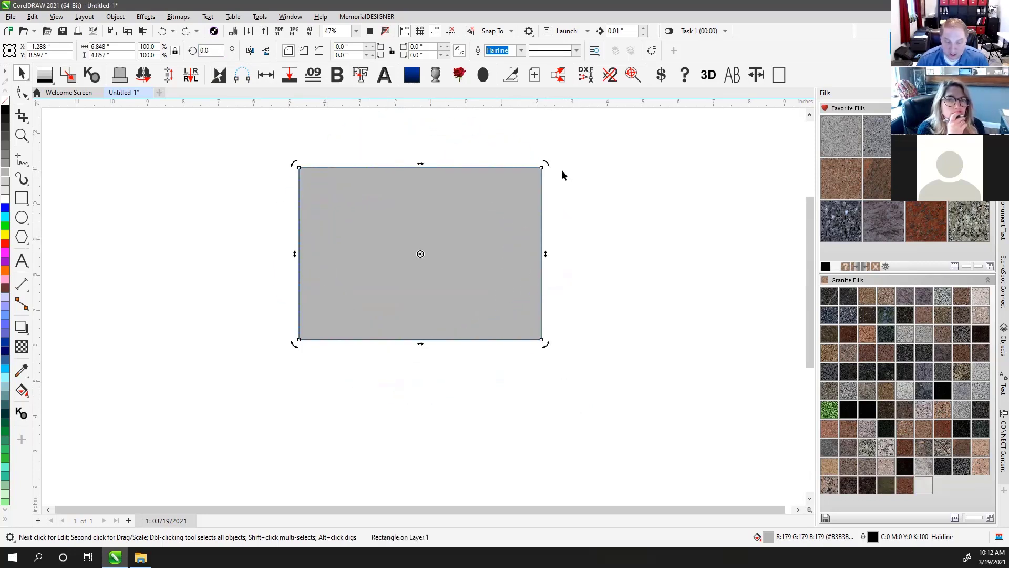
{"action": "left_click_drag", "start_coordinate": [547, 160], "coordinate": [560, 196]}
{"action": "left_click_drag", "start_coordinate": [564, 138], "coordinate": [571, 178]}
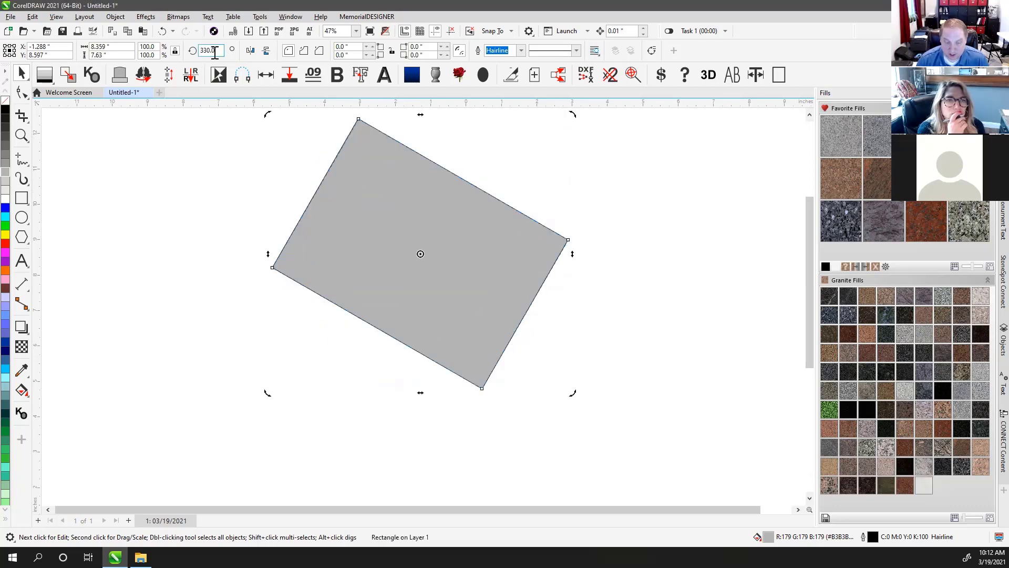
{"action": "left_click_drag", "start_coordinate": [572, 113], "coordinate": [586, 165]}
{"action": "left_click_drag", "start_coordinate": [573, 404], "coordinate": [503, 414]}
{"action": "left_click_drag", "start_coordinate": [549, 383], "coordinate": [562, 276]}
{"action": "key", "text": "ctrl+z"}
{"action": "left_click", "coordinate": [595, 166]}
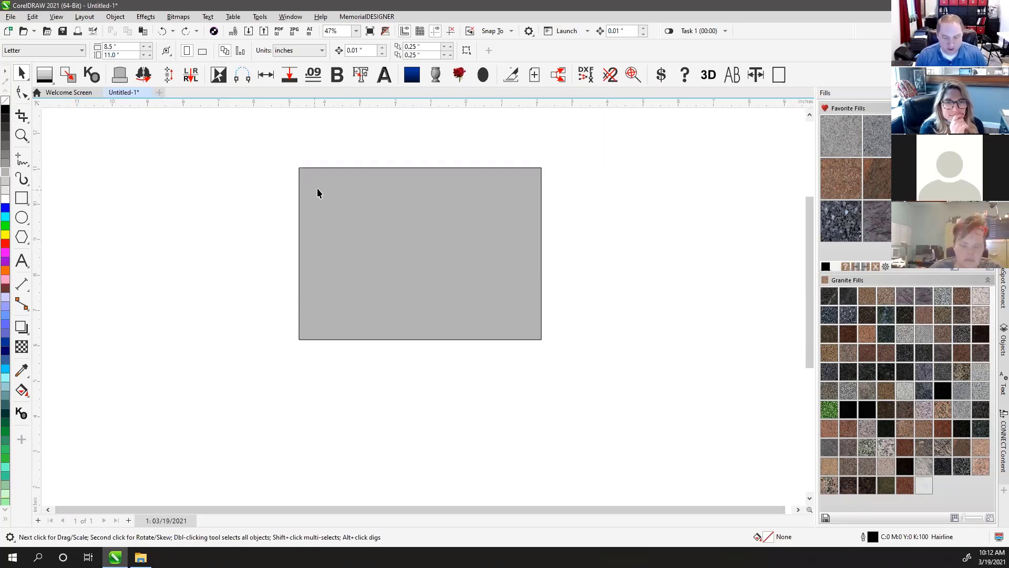
- Delete the grey practice rectangle and open companion flat layout 347 by number
{"action": "left_click", "coordinate": [424, 201]}
{"action": "key", "text": "Delete"}
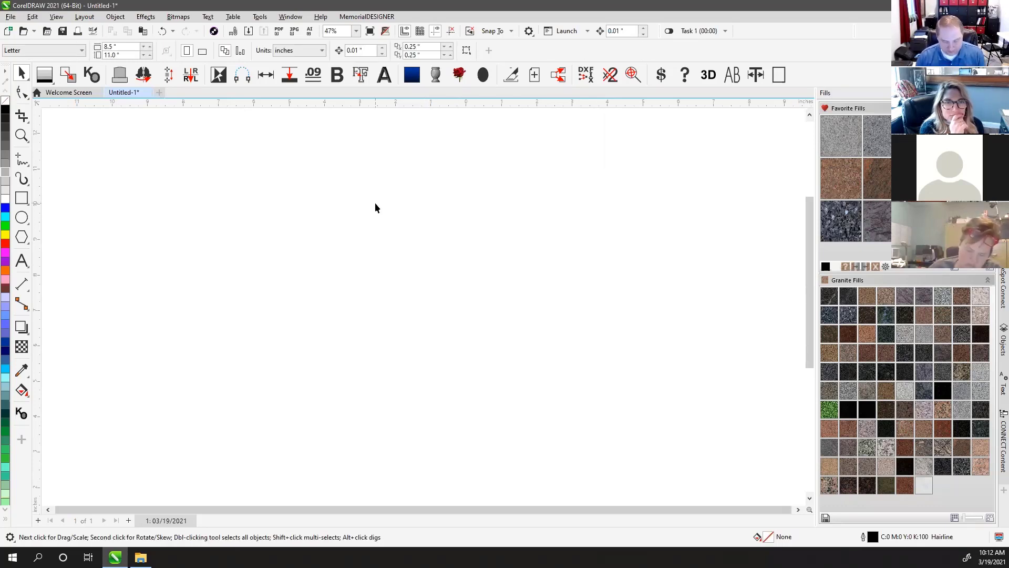
{"action": "key", "text": "ctrl+o"}
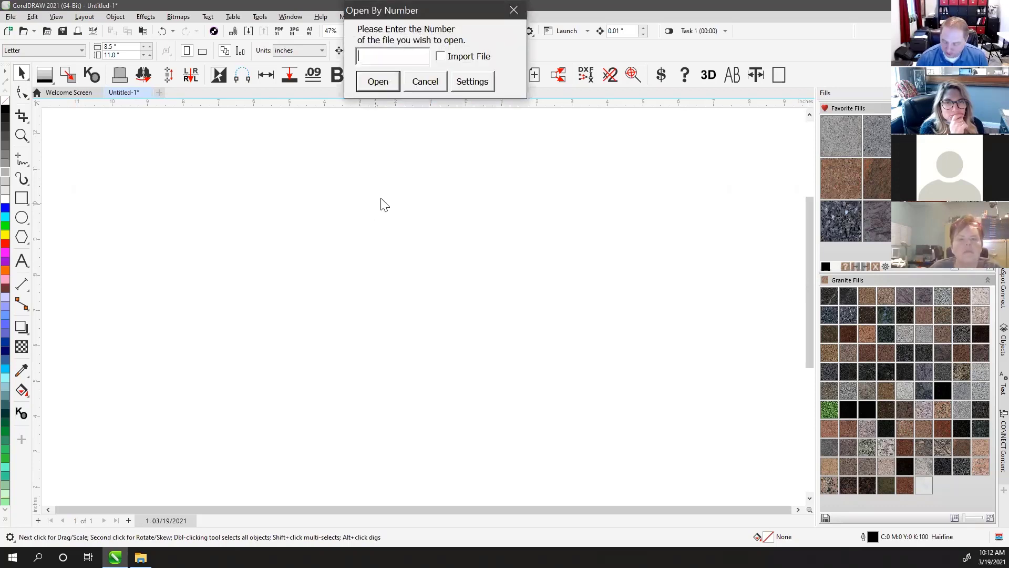
{"action": "left_click", "coordinate": [376, 84]}
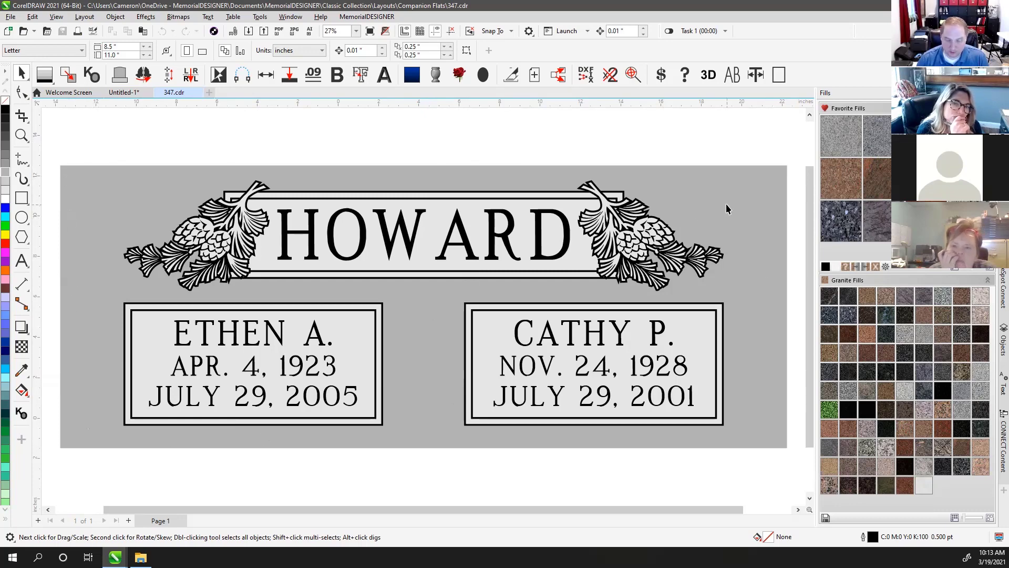
{"action": "left_click", "coordinate": [108, 191]}
{"action": "left_click_drag", "start_coordinate": [108, 191], "coordinate": [95, 154]}
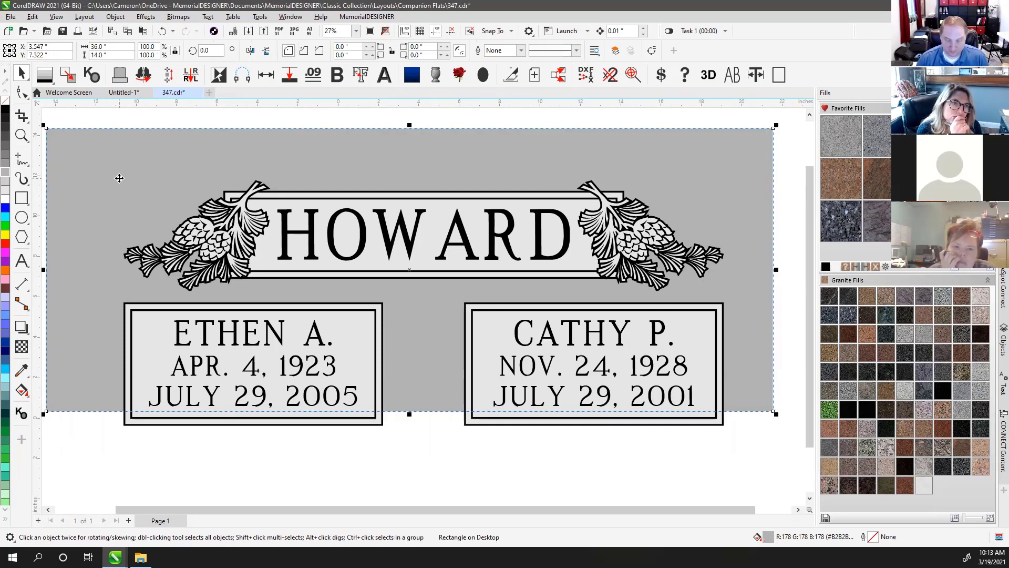
{"action": "key", "text": "ctrl+z"}
{"action": "left_click", "coordinate": [185, 146]}
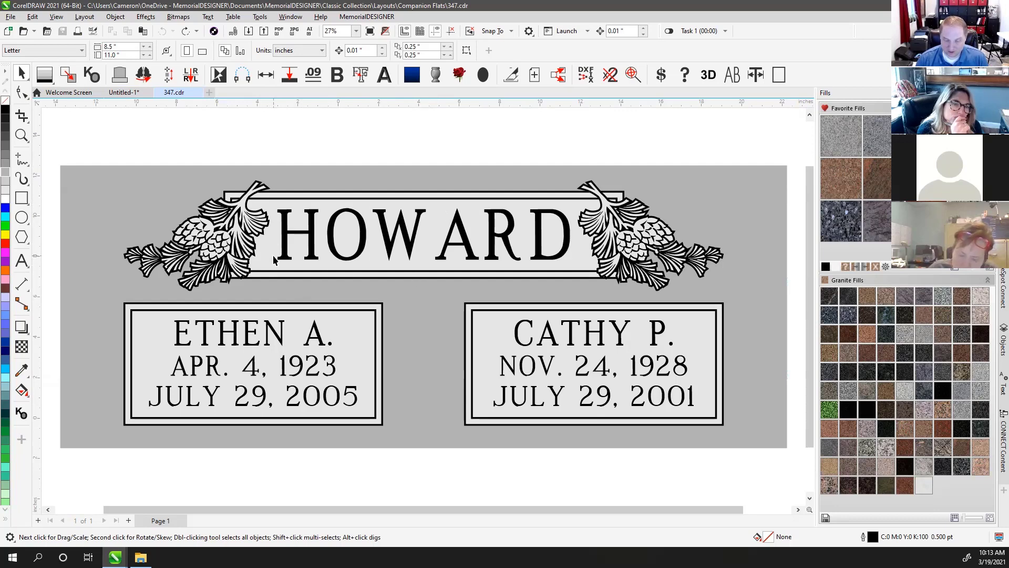
{"action": "left_click", "coordinate": [260, 197]}
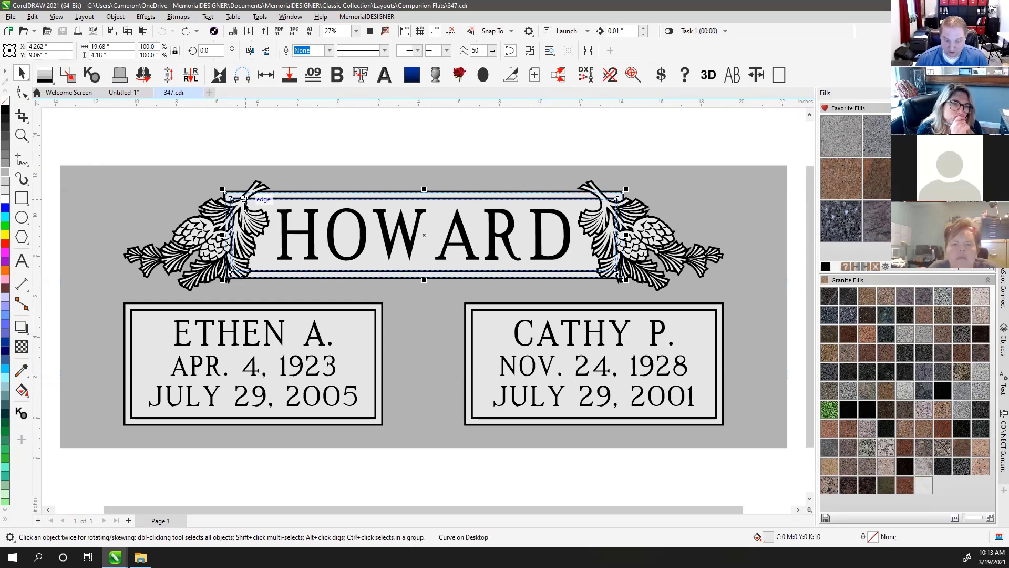
{"action": "left_click", "coordinate": [207, 234]}
{"action": "left_click_drag", "start_coordinate": [146, 230], "coordinate": [142, 233]}
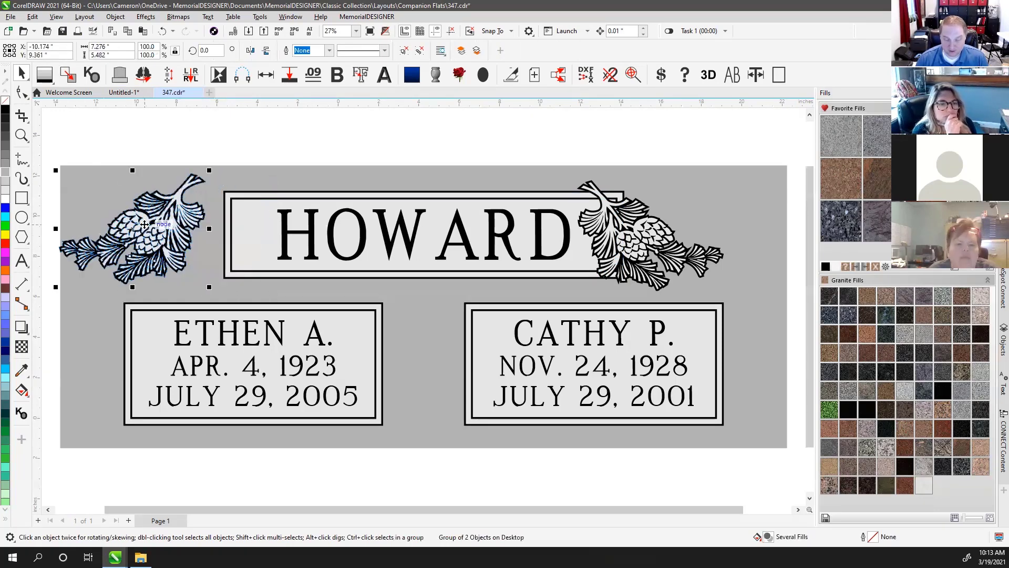
{"action": "key", "text": "ctrl+z"}
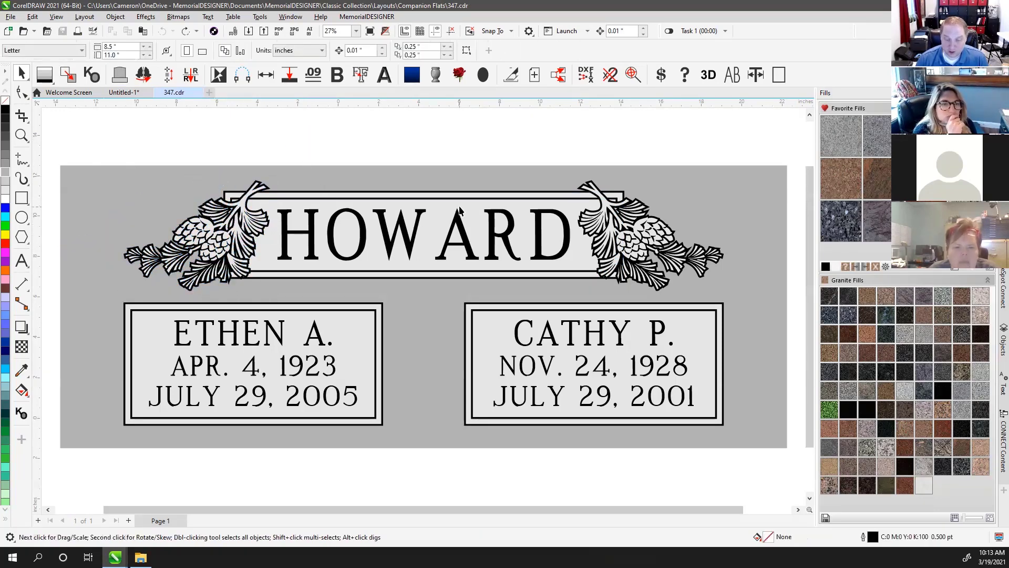
{"action": "left_click", "coordinate": [432, 271]}
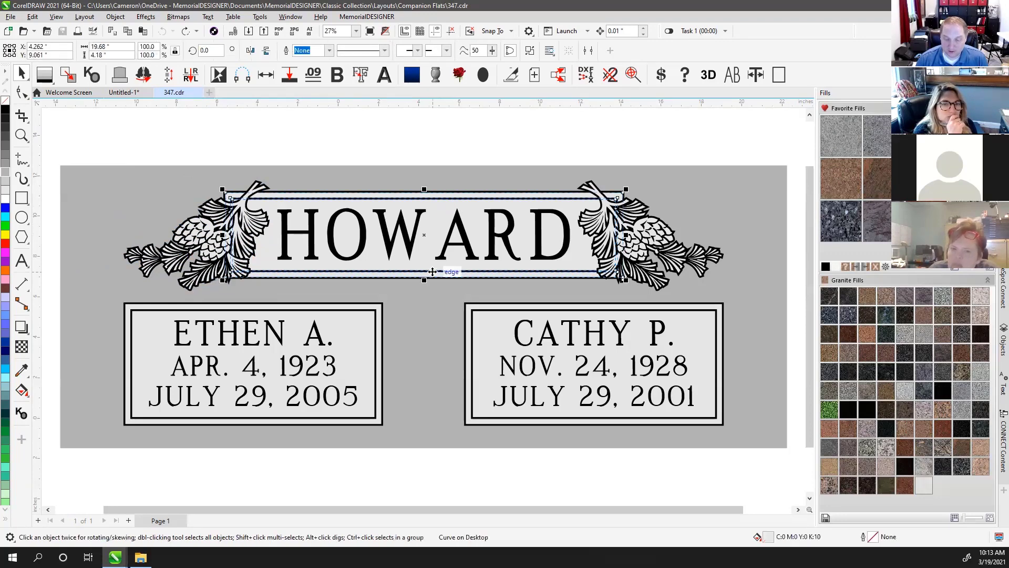
{"action": "left_click", "coordinate": [482, 139]}
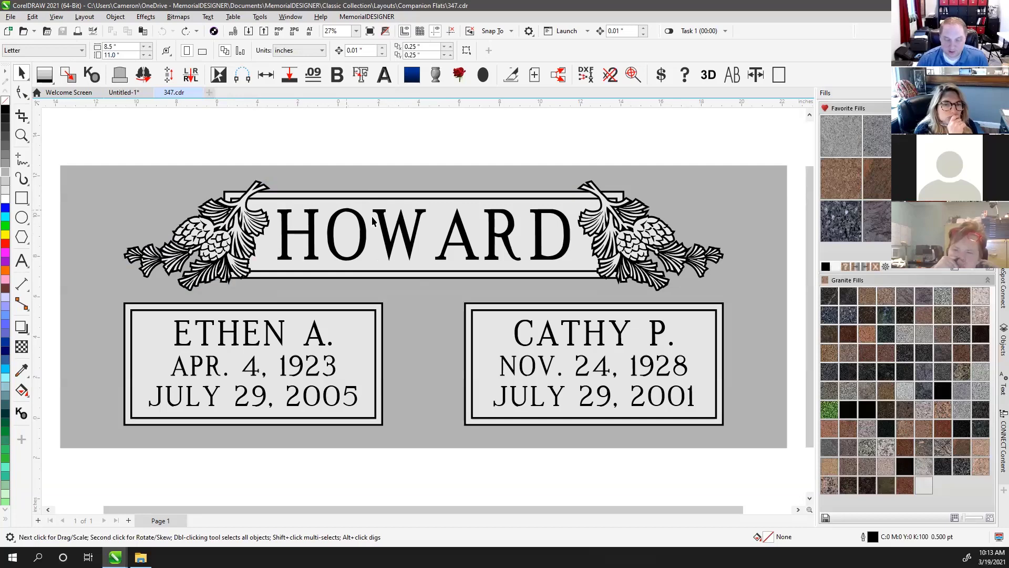
{"action": "left_click_drag", "start_coordinate": [276, 200], "coordinate": [499, 119]}
{"action": "left_click_drag", "start_coordinate": [330, 204], "coordinate": [196, 131]}
{"action": "left_click", "coordinate": [503, 147]}
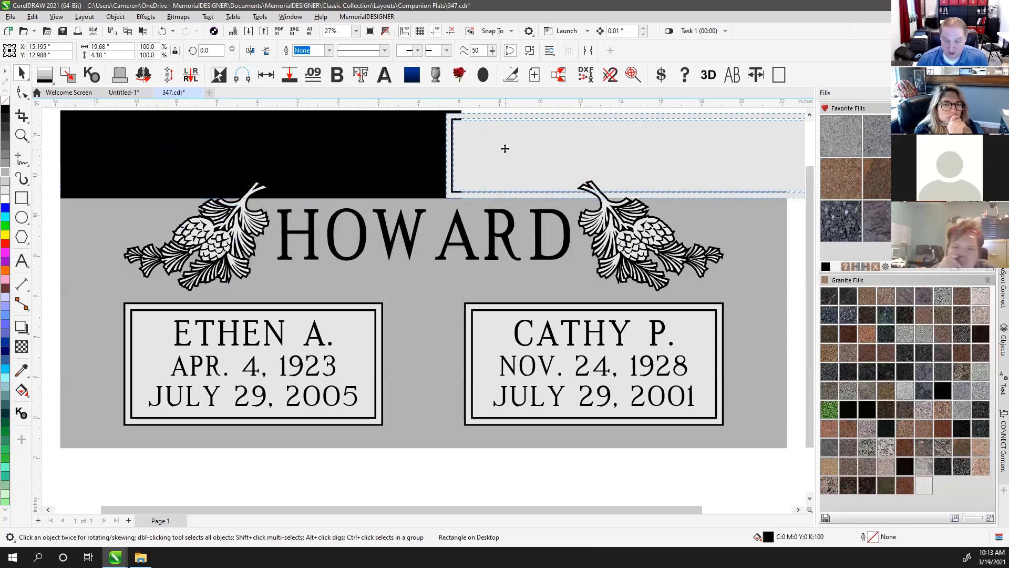
{"action": "left_click", "coordinate": [388, 150]}
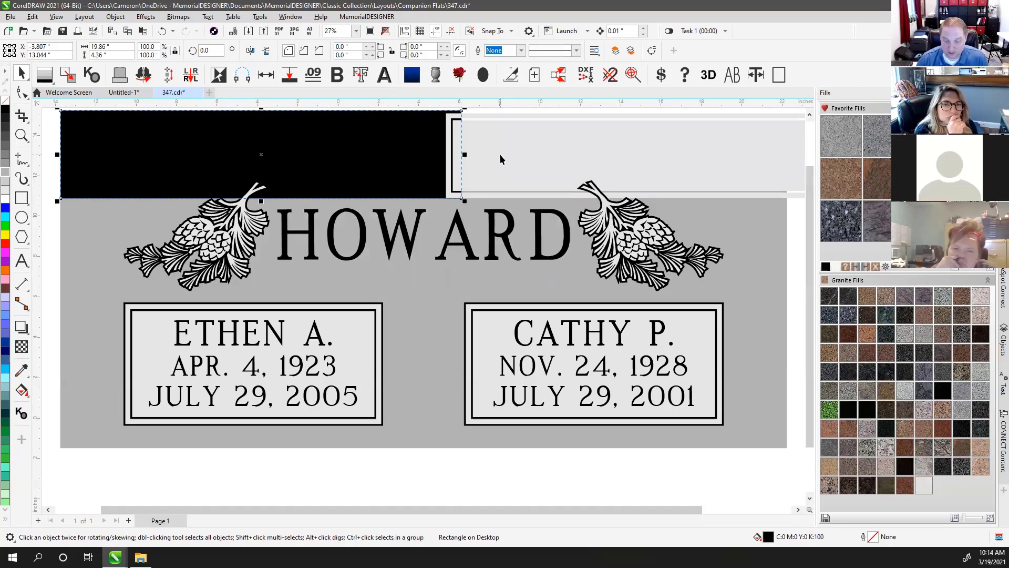
{"action": "key", "text": "ctrl+z"}
{"action": "key", "text": "ctrl+z"}
{"action": "left_click", "coordinate": [433, 136]}
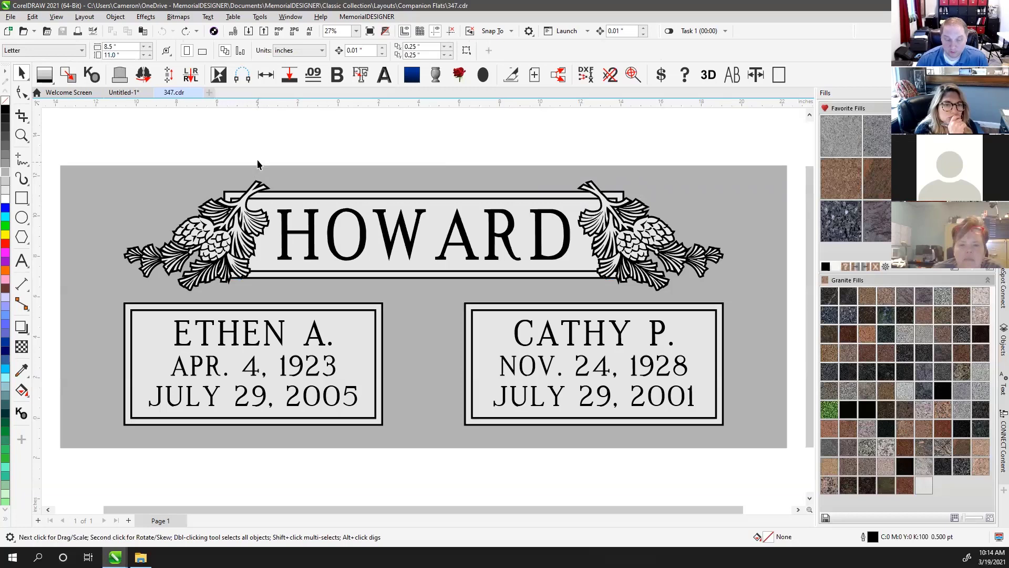
{"action": "left_click_drag", "start_coordinate": [210, 123], "coordinate": [245, 140]}
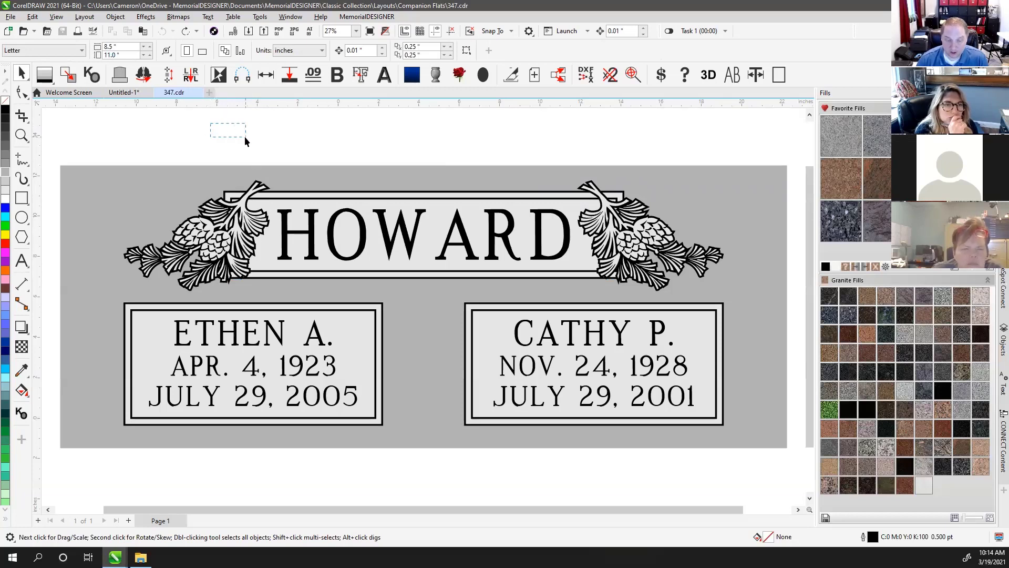
{"action": "left_click_drag", "start_coordinate": [317, 214], "coordinate": [641, 293]}
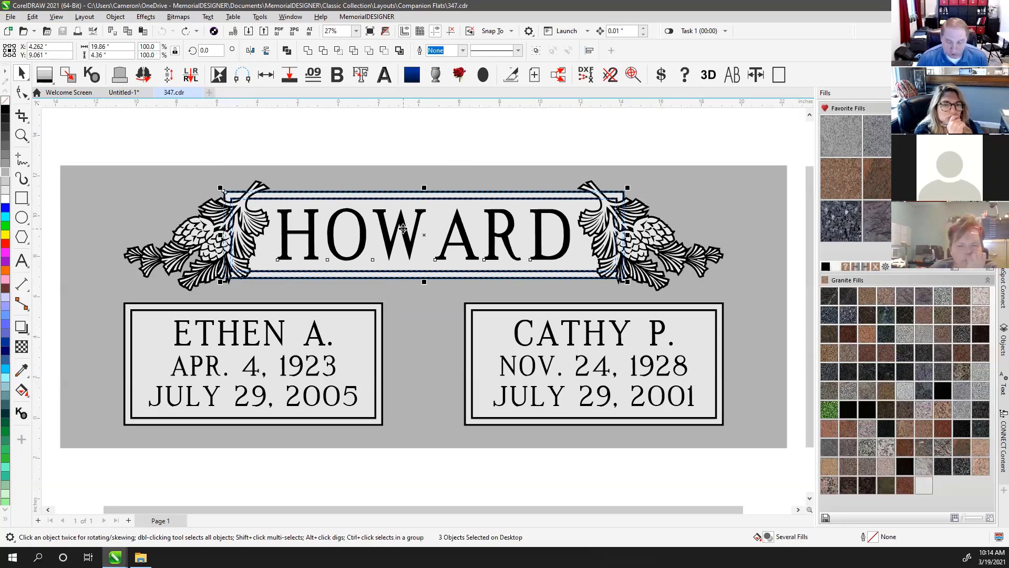
{"action": "left_click_drag", "start_coordinate": [402, 228], "coordinate": [510, 162]}
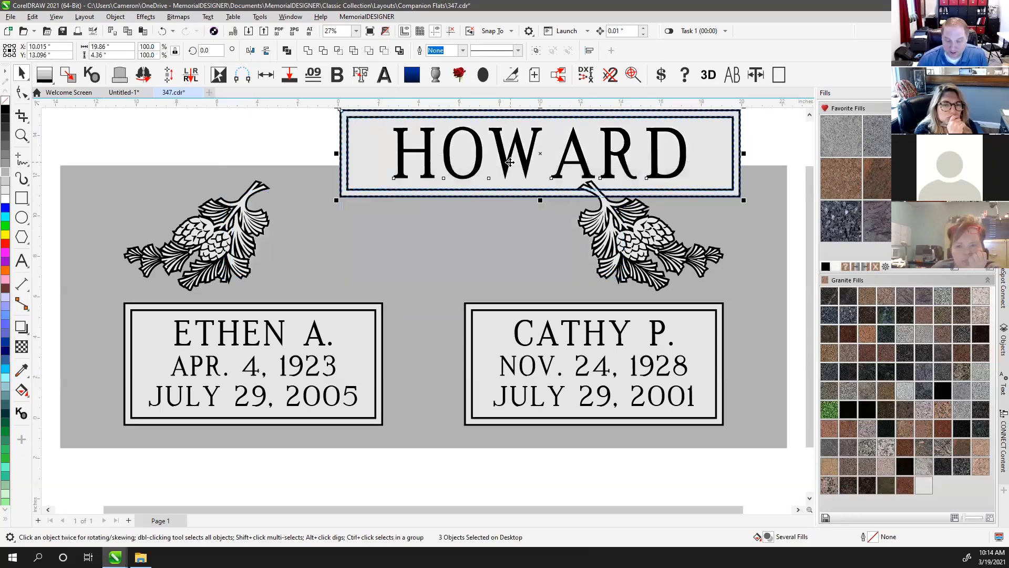
{"action": "key", "text": "ctrl+z"}
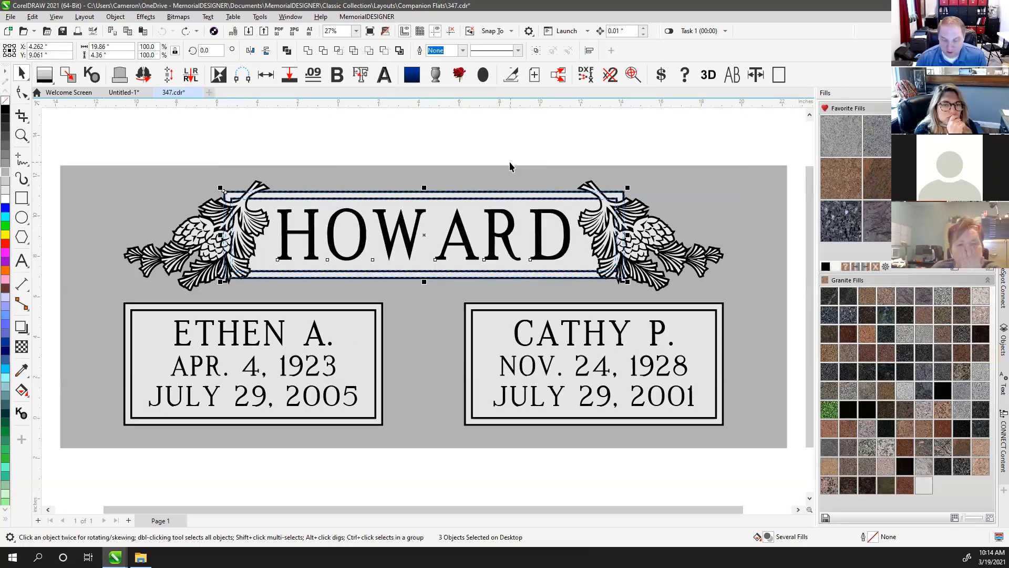
{"action": "left_click", "coordinate": [474, 138]}
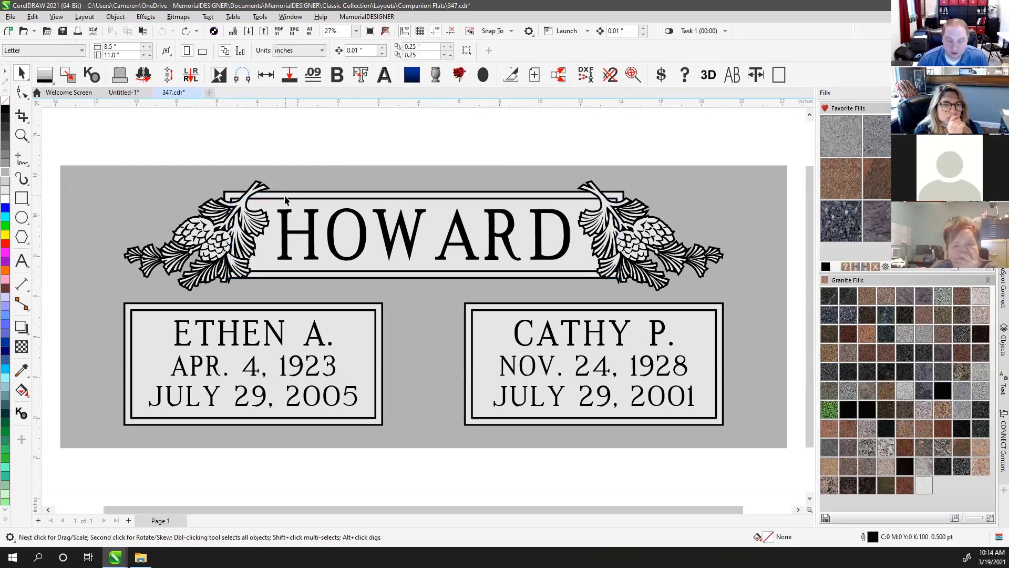
{"action": "scroll", "coordinate": [287, 199], "scroll_direction": "up", "scroll_amount": 2}
{"action": "scroll", "coordinate": [423, 310], "scroll_direction": "up", "scroll_amount": 4}
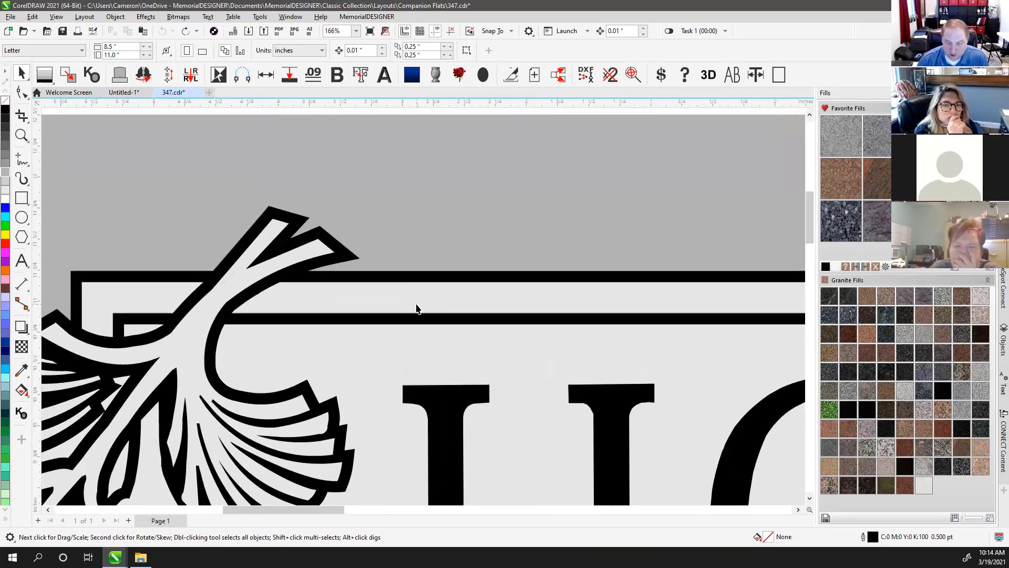
{"action": "left_click", "coordinate": [416, 300]}
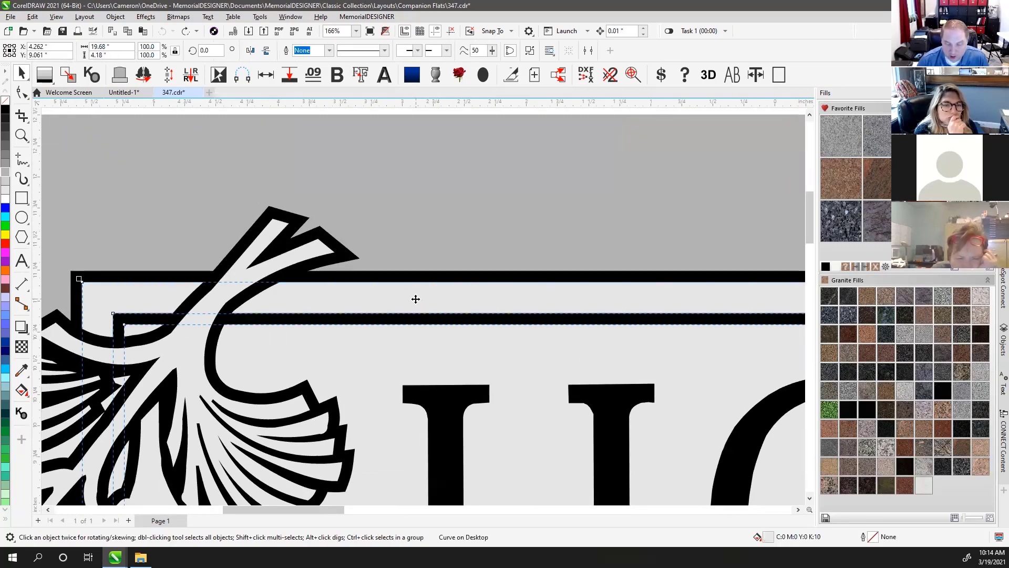
{"action": "left_click", "coordinate": [413, 274], "text": "shift"}
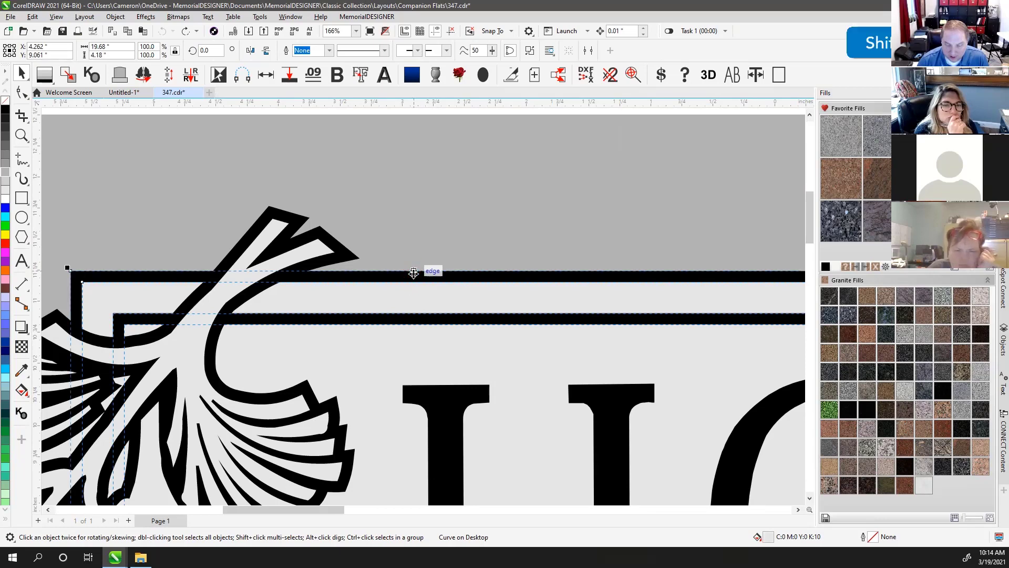
{"action": "left_click", "coordinate": [414, 274], "text": "shift"}
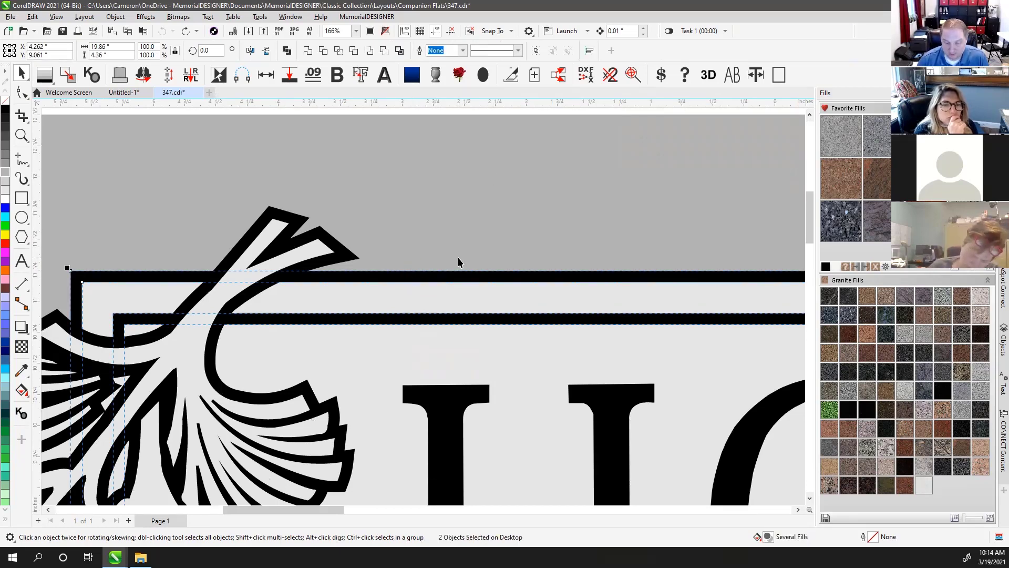
{"action": "left_click", "coordinate": [424, 275], "text": "shift"}
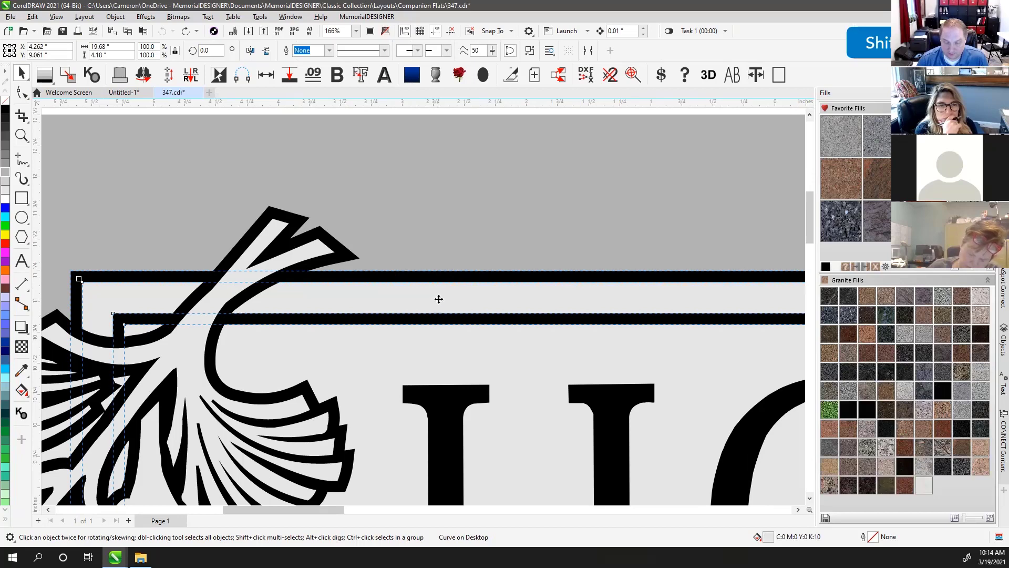
{"action": "scroll", "coordinate": [437, 302], "scroll_direction": "down", "scroll_amount": 4}
{"action": "key", "text": "F4"}
{"action": "left_click", "coordinate": [441, 158]}
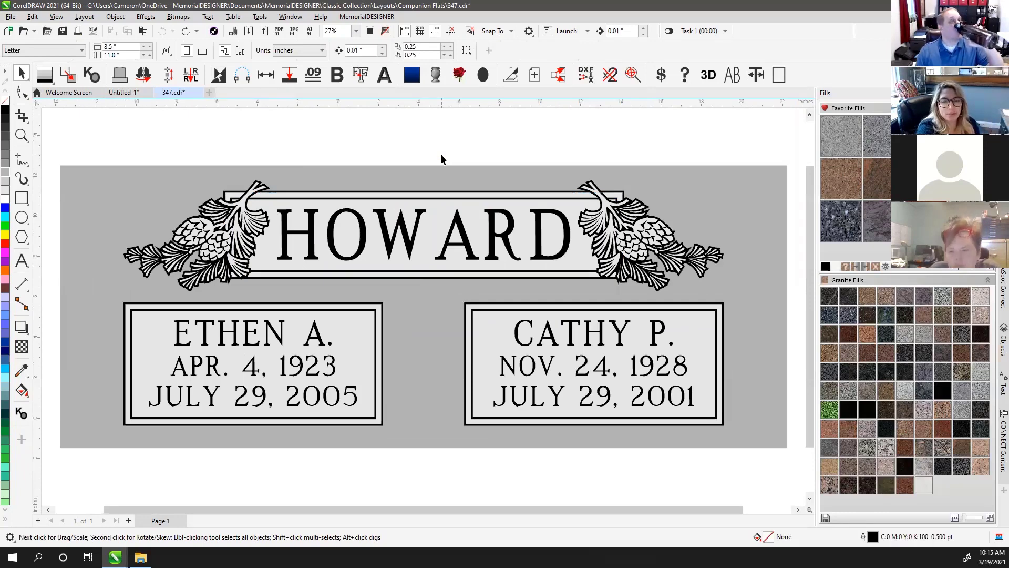
{"action": "left_click_drag", "start_coordinate": [187, 148], "coordinate": [660, 311]}
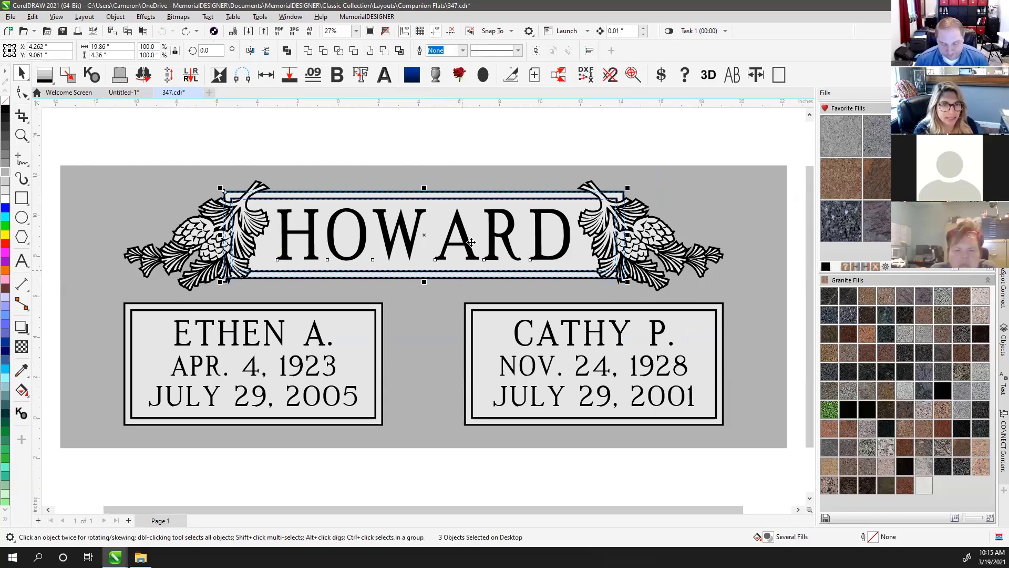
{"action": "left_click", "coordinate": [451, 239], "text": "shift"}
{"action": "left_click_drag", "start_coordinate": [451, 239], "coordinate": [455, 179]}
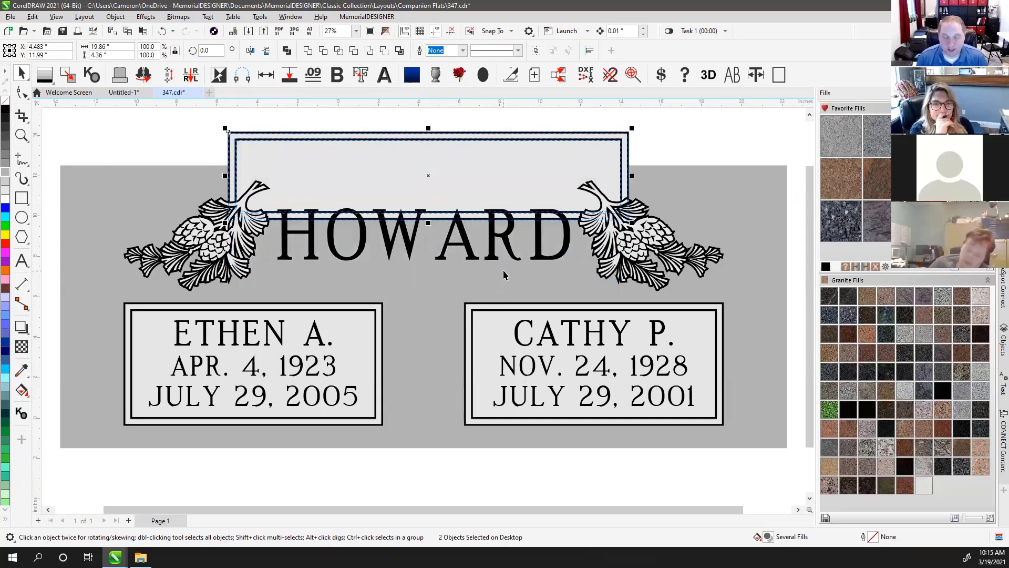
{"action": "key", "text": "ctrl+z"}
{"action": "left_click", "coordinate": [358, 138]}
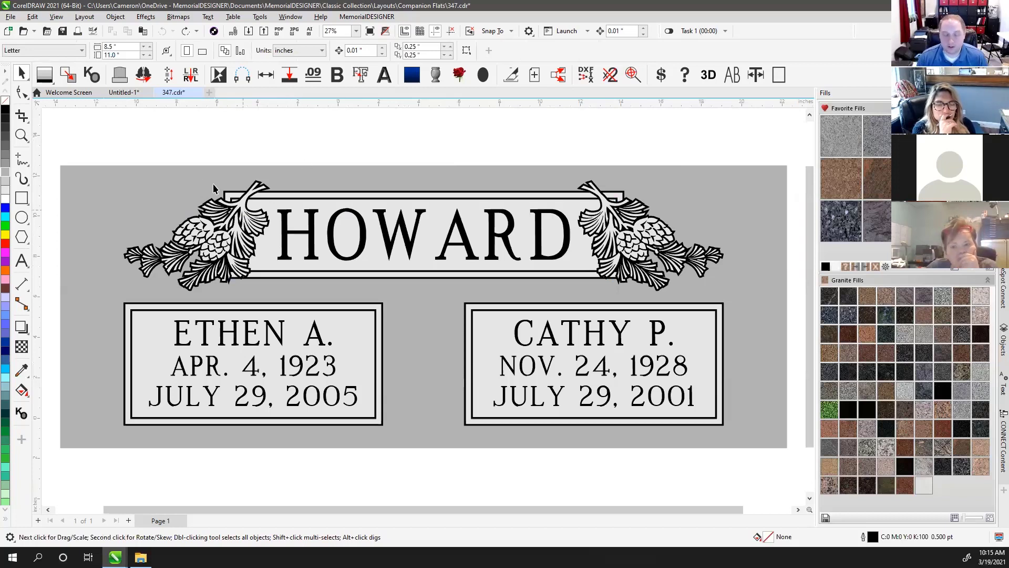
{"action": "left_click_drag", "start_coordinate": [89, 146], "coordinate": [746, 316]}
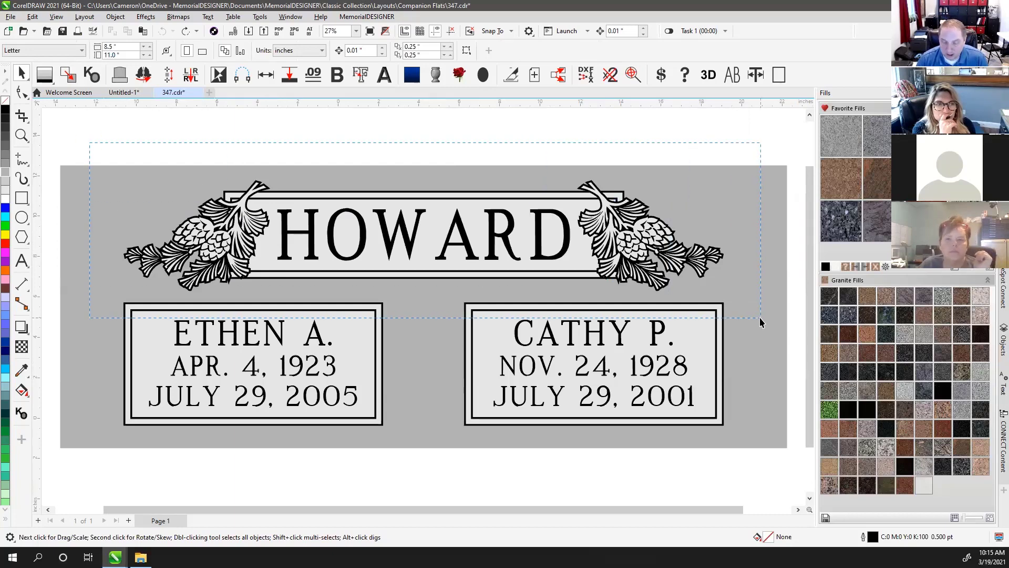
{"action": "left_click", "coordinate": [404, 225], "text": "shift"}
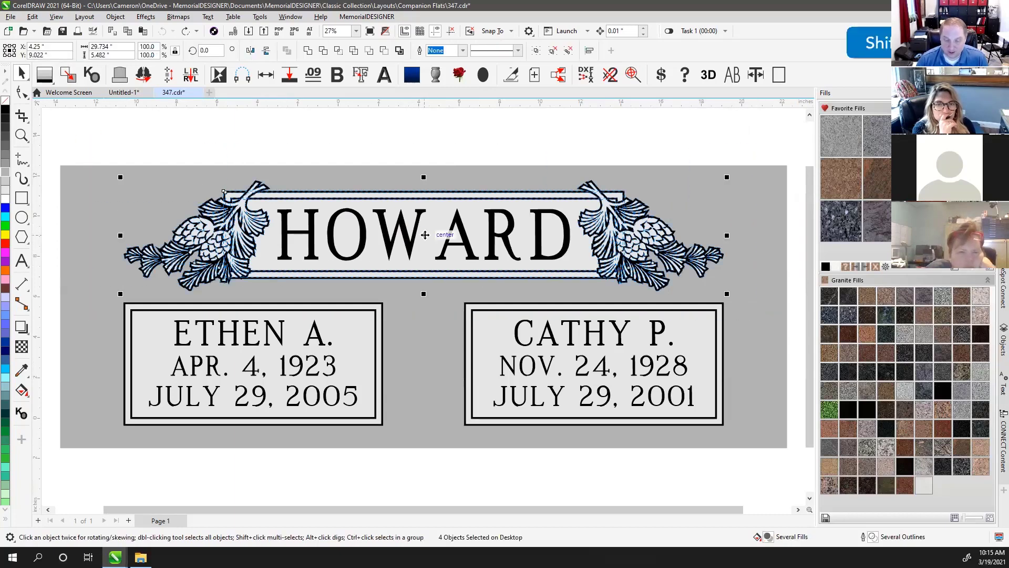
{"action": "left_click_drag", "start_coordinate": [422, 241], "coordinate": [419, 165]}
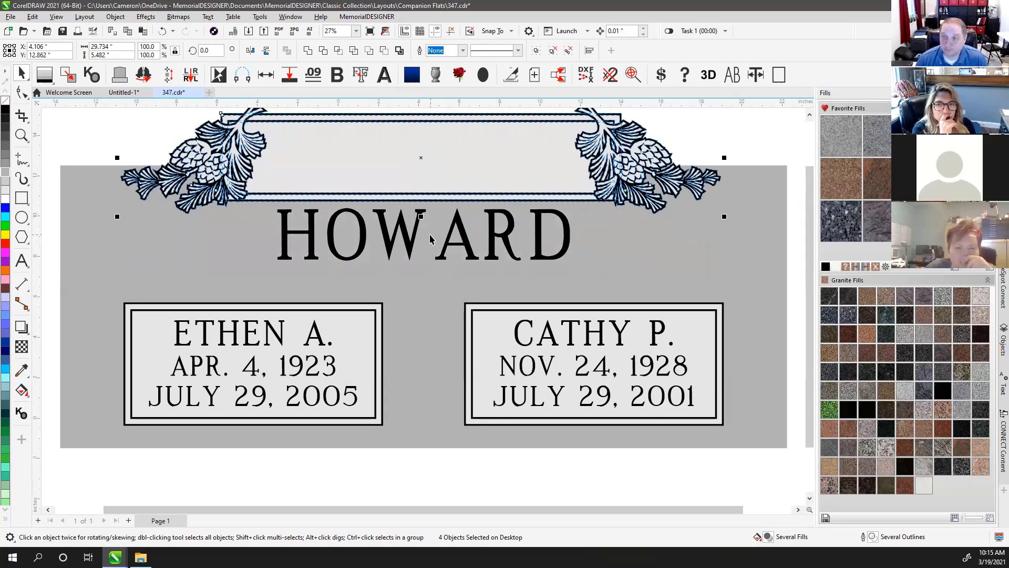
{"action": "key", "text": "ctrl+z"}
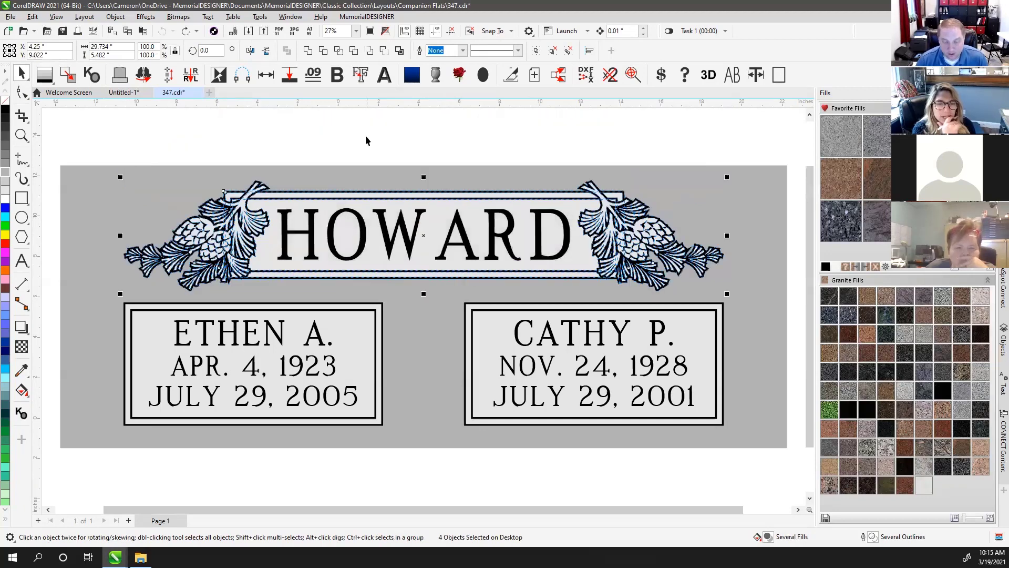
{"action": "left_click", "coordinate": [367, 139]}
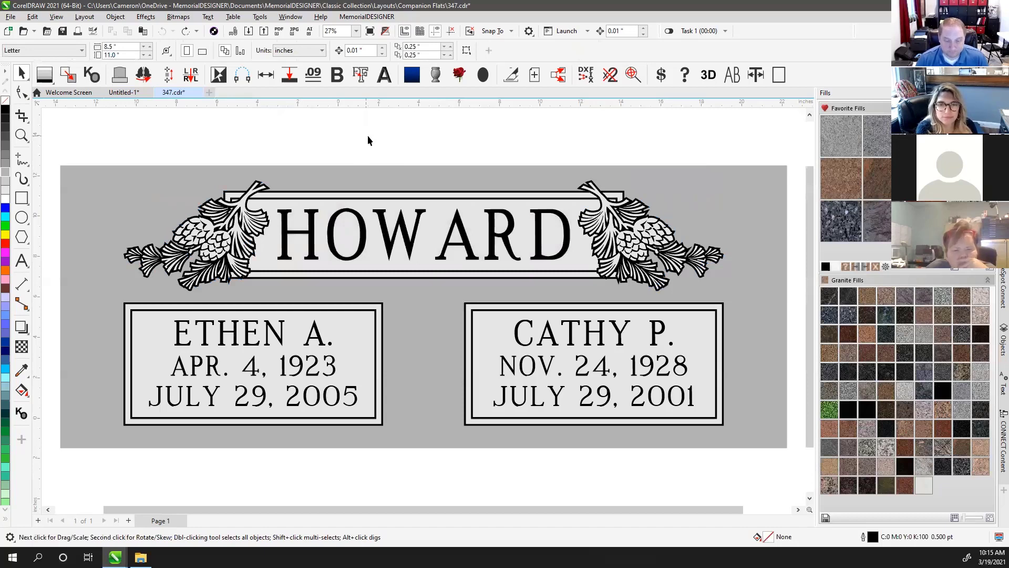
- Set the HOWARD family name to the MDRoman font
{"action": "left_click", "coordinate": [391, 239]}
{"action": "left_click", "coordinate": [319, 53]}
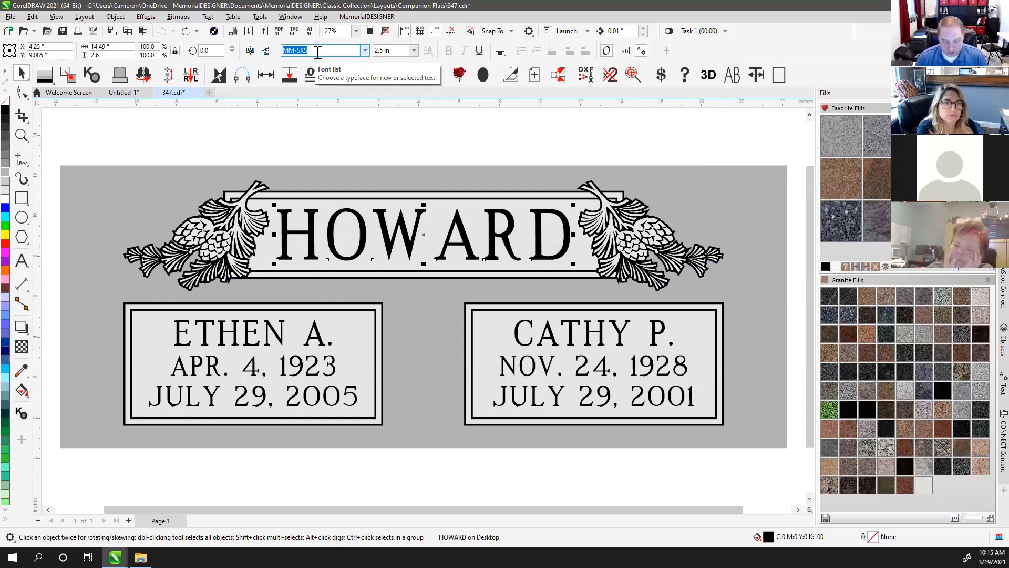
{"action": "type", "text": "MDRoman"}
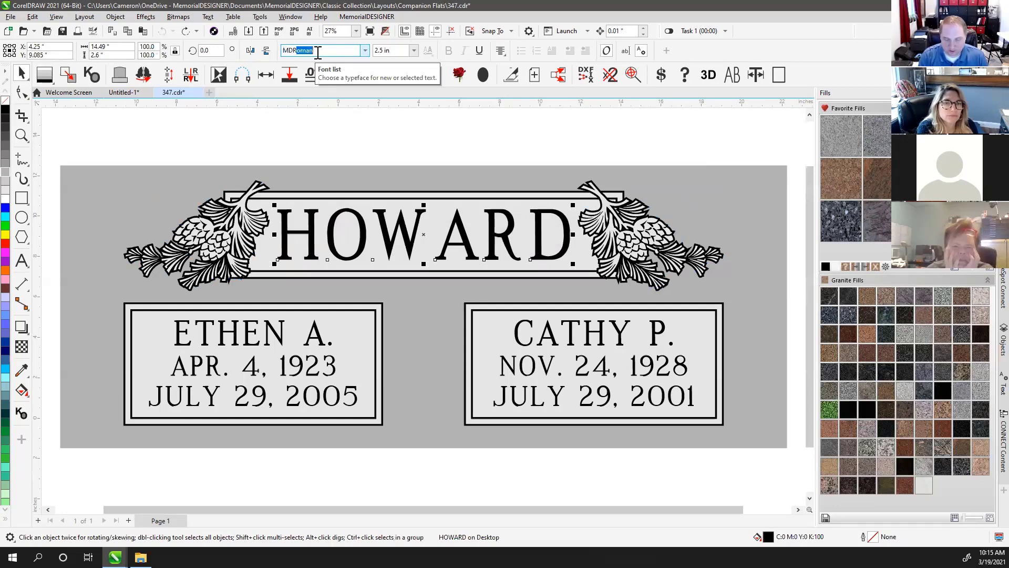
{"action": "key", "text": "Return"}
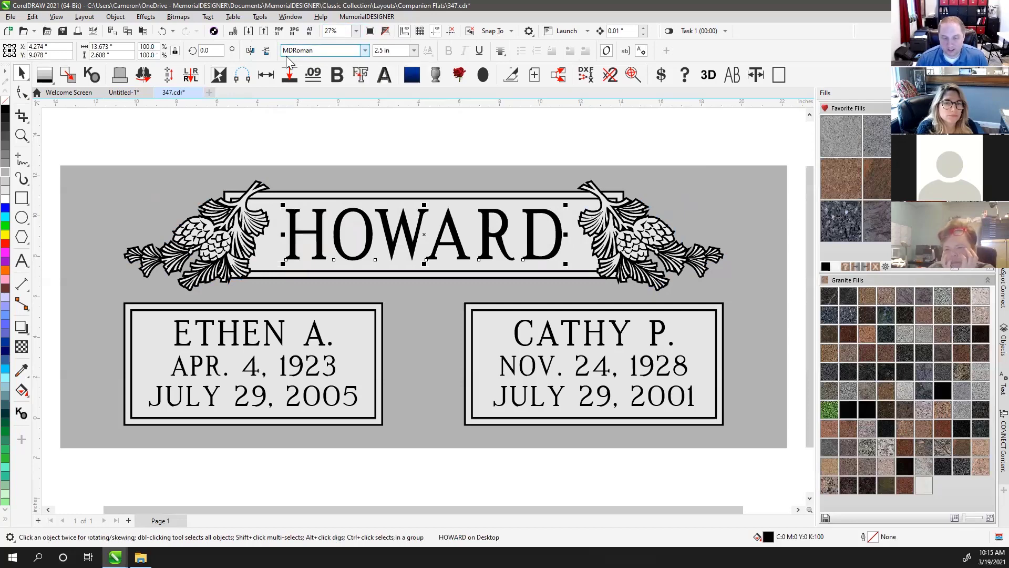
- Apply MDRoman to all six name-and-date lines in the ETHEN and CATHY panels
{"action": "left_click_drag", "start_coordinate": [127, 461], "coordinate": [367, 310]}
{"action": "left_click_drag", "start_coordinate": [455, 488], "coordinate": [701, 311]}
{"action": "left_click", "coordinate": [322, 50]}
{"action": "type", "text": "MDRoman"}
{"action": "key", "text": "Return"}
{"action": "left_click", "coordinate": [128, 462]}
{"action": "left_click_drag", "start_coordinate": [100, 472], "coordinate": [409, 296]}
{"action": "left_click_drag", "start_coordinate": [440, 477], "coordinate": [766, 282]}
{"action": "left_click_drag", "start_coordinate": [212, 148], "coordinate": [641, 286]}
{"action": "left_click", "coordinate": [594, 143]}
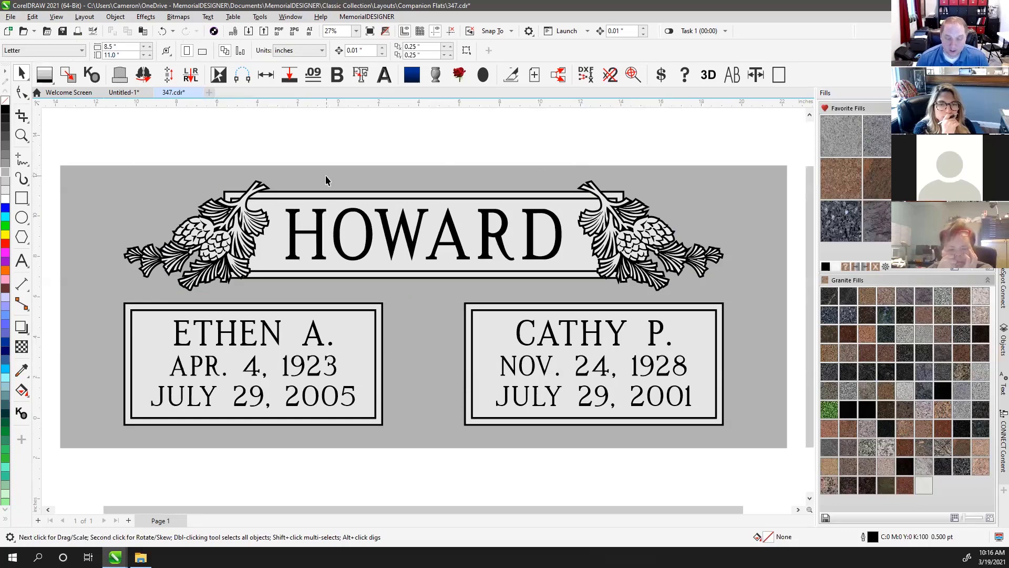
- Change HOWARD to MLC Heavy Bar SKS from the Font list
{"action": "left_click", "coordinate": [318, 227]}
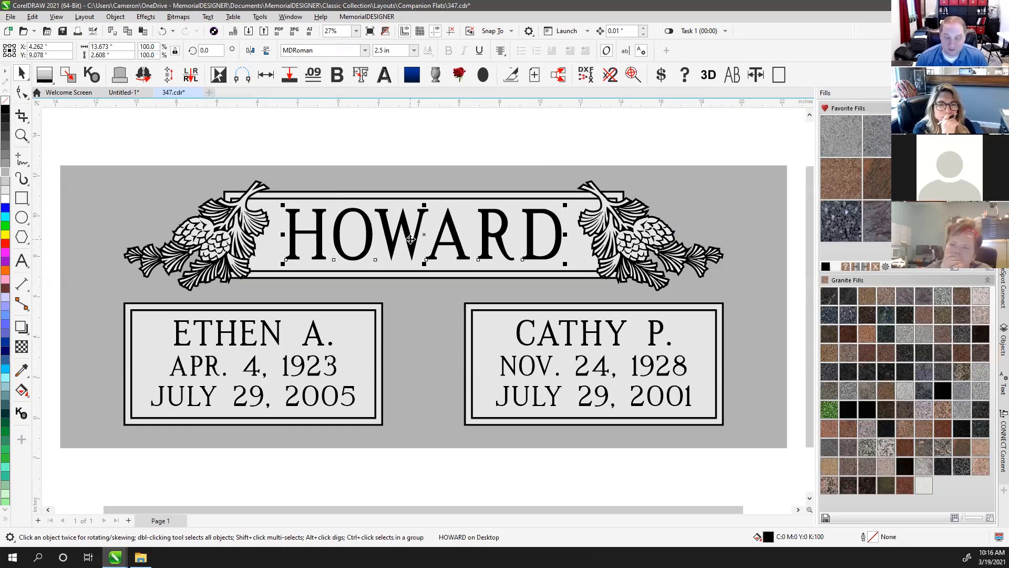
{"action": "left_click", "coordinate": [327, 50]}
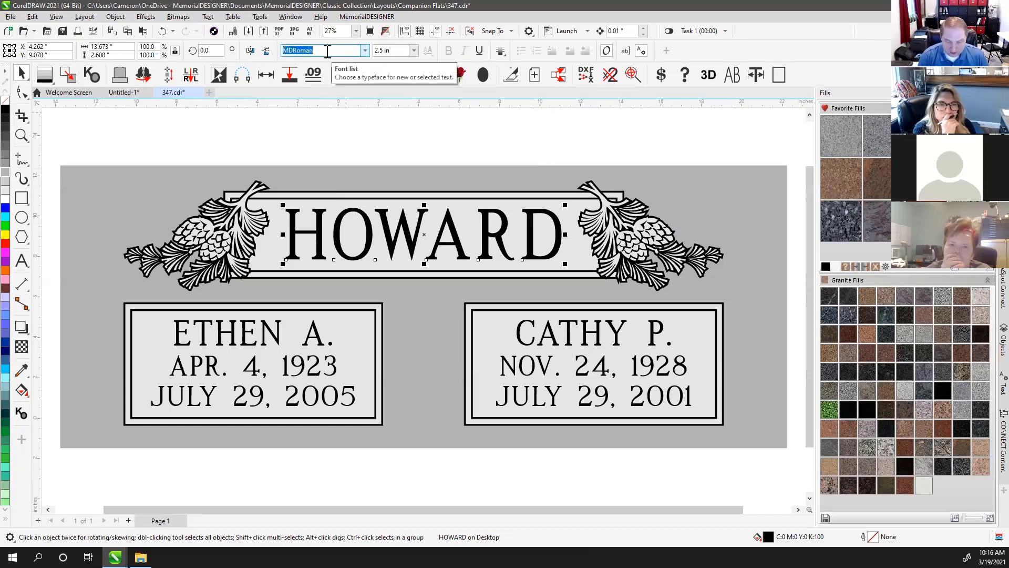
{"action": "type", "text": "MLC Art-Line CR"}
{"action": "left_click", "coordinate": [367, 51]}
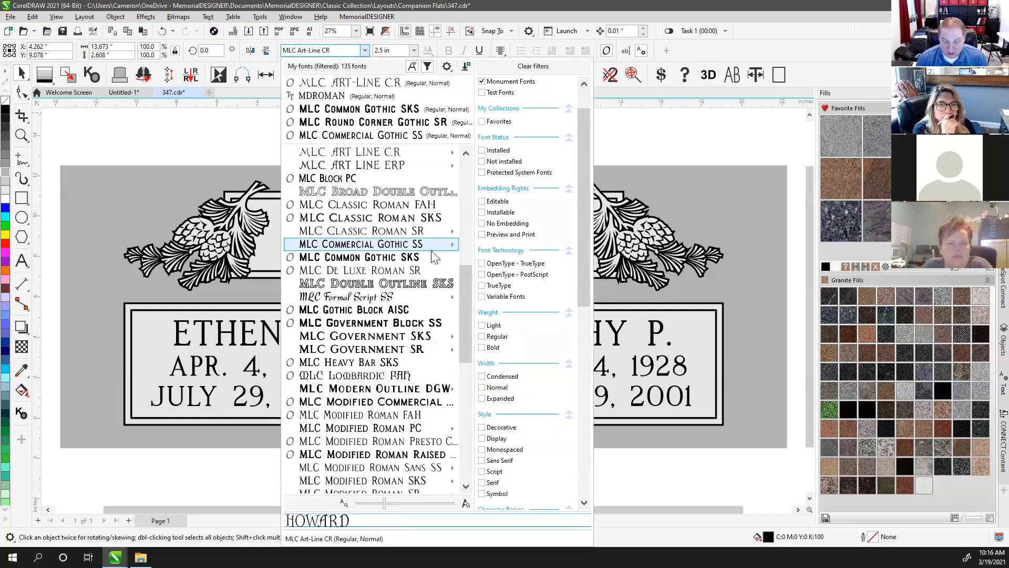
{"action": "mouse_move", "coordinate": [467, 283]}
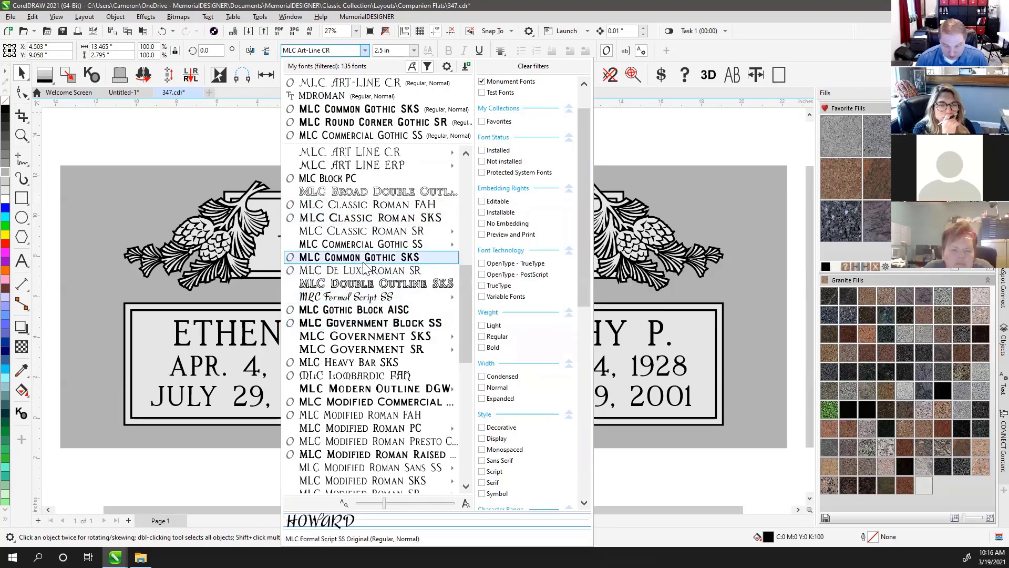
{"action": "left_click", "coordinate": [376, 366]}
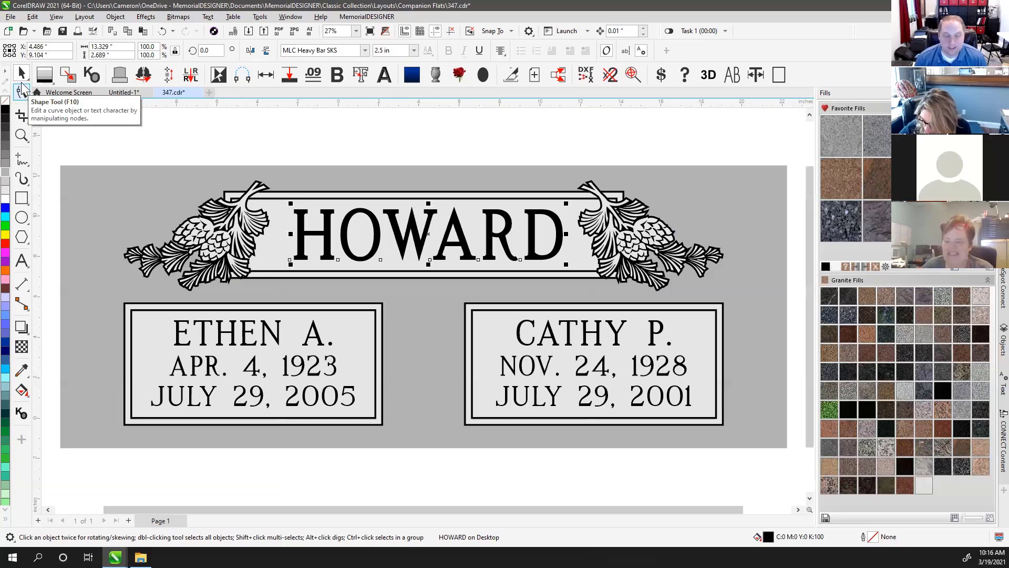
{"action": "left_click", "coordinate": [330, 134]}
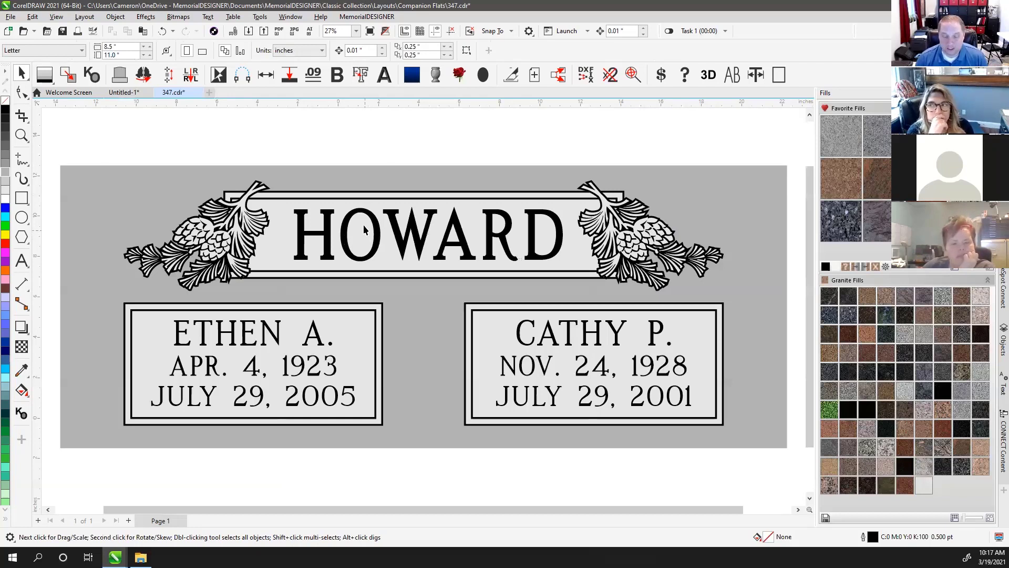
- Undo the last two font changes with Ctrl+Z and clear the selection
{"action": "left_click", "coordinate": [326, 230]}
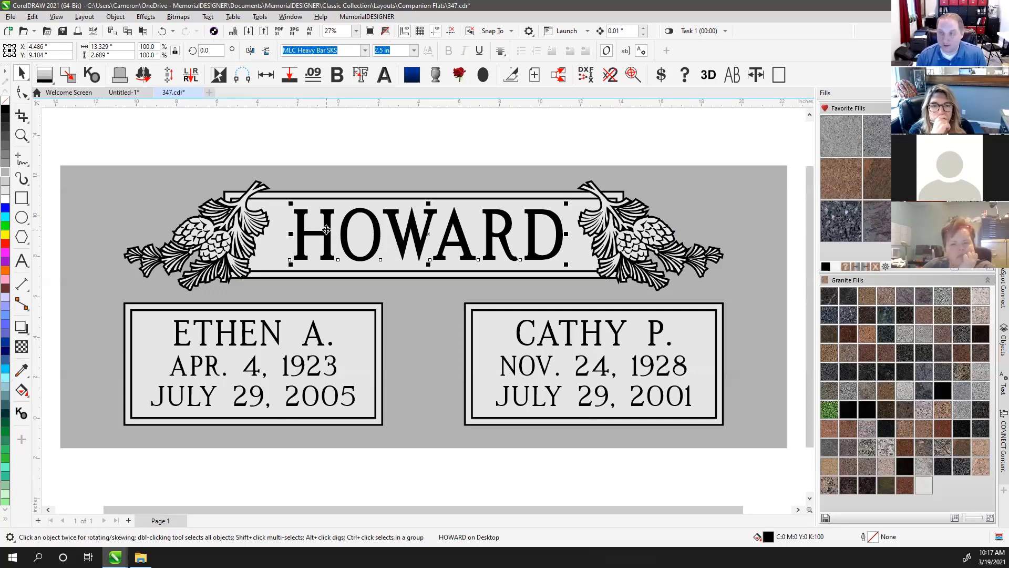
{"action": "left_click", "coordinate": [350, 136]}
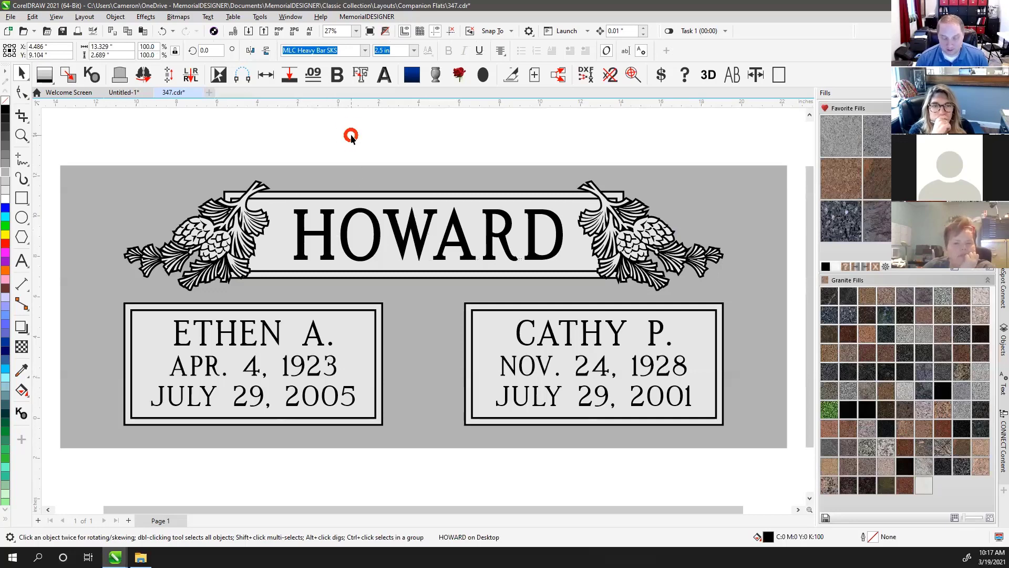
{"action": "key", "text": "ctrl+z"}
{"action": "key", "text": "ctrl+z"}
{"action": "key", "text": "ctrl+z"}
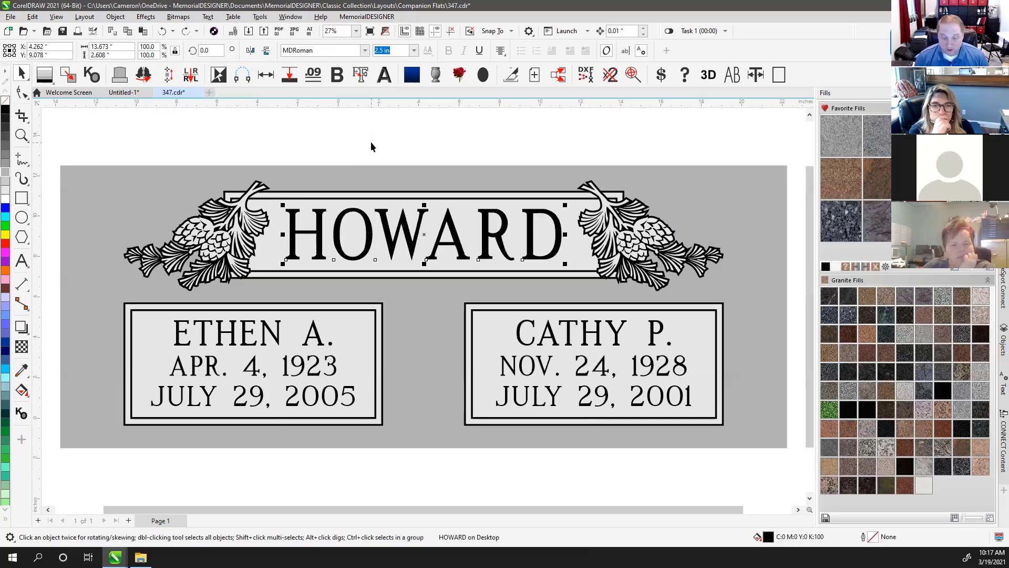
{"action": "left_click", "coordinate": [370, 141]}
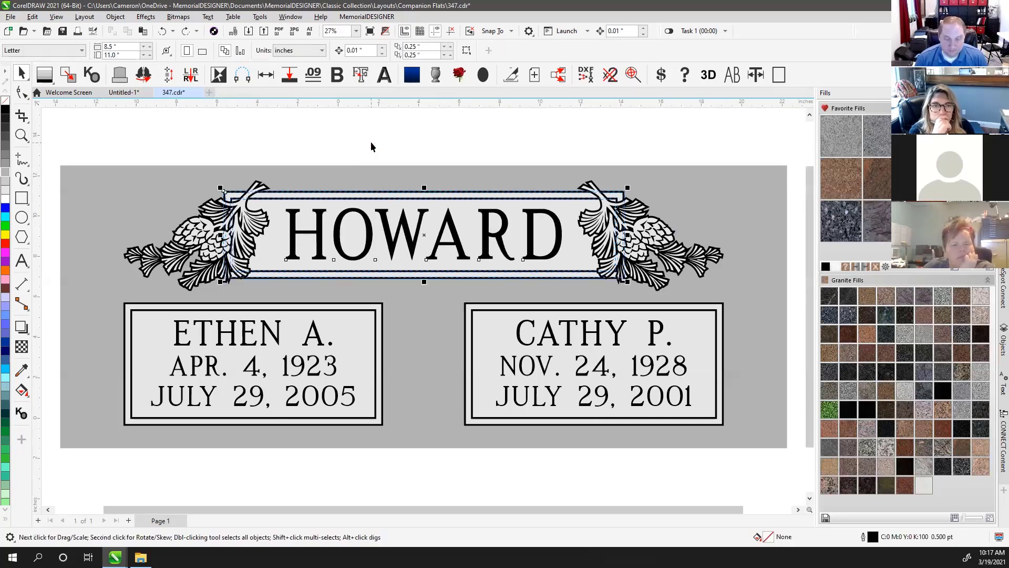
{"action": "key", "text": "ctrl+z"}
{"action": "key", "text": "ctrl+z"}
{"action": "key", "text": "ctrl+z"}
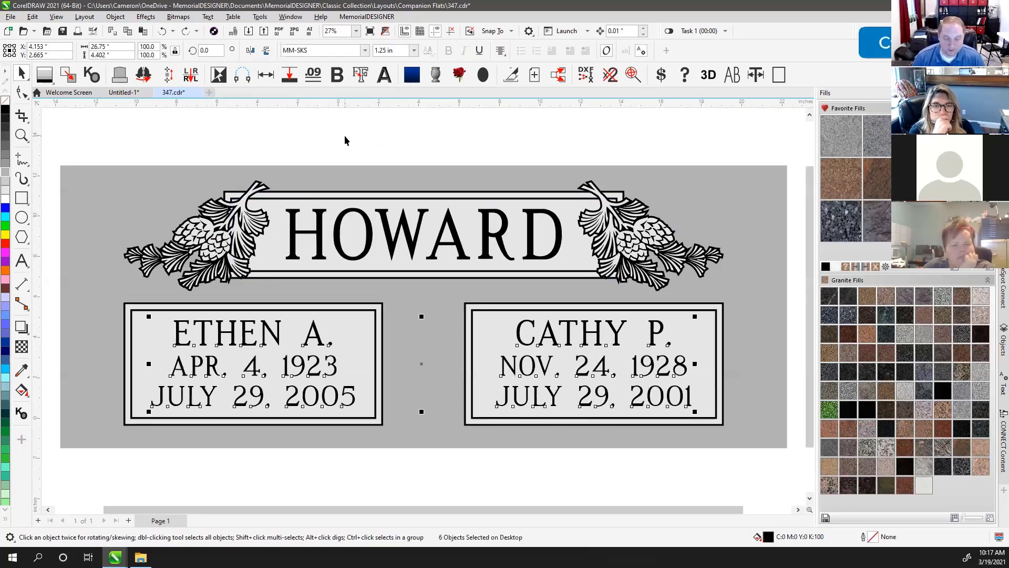
{"action": "left_click", "coordinate": [344, 140]}
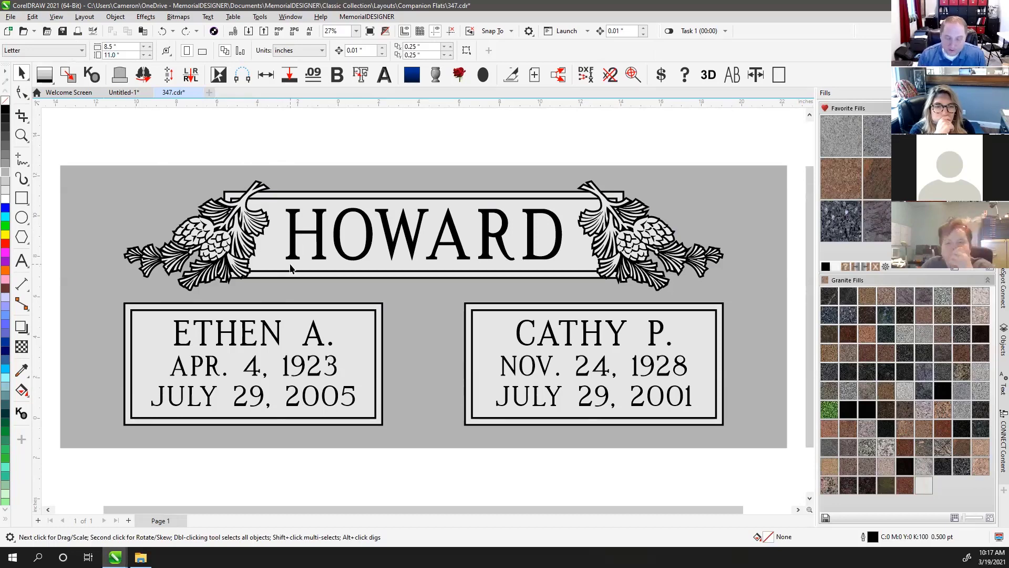
- Switch to the Freehand Pick tool and lasso-select the left pine-cone ornament as a test
{"action": "left_click_drag", "start_coordinate": [120, 153], "coordinate": [746, 299]}
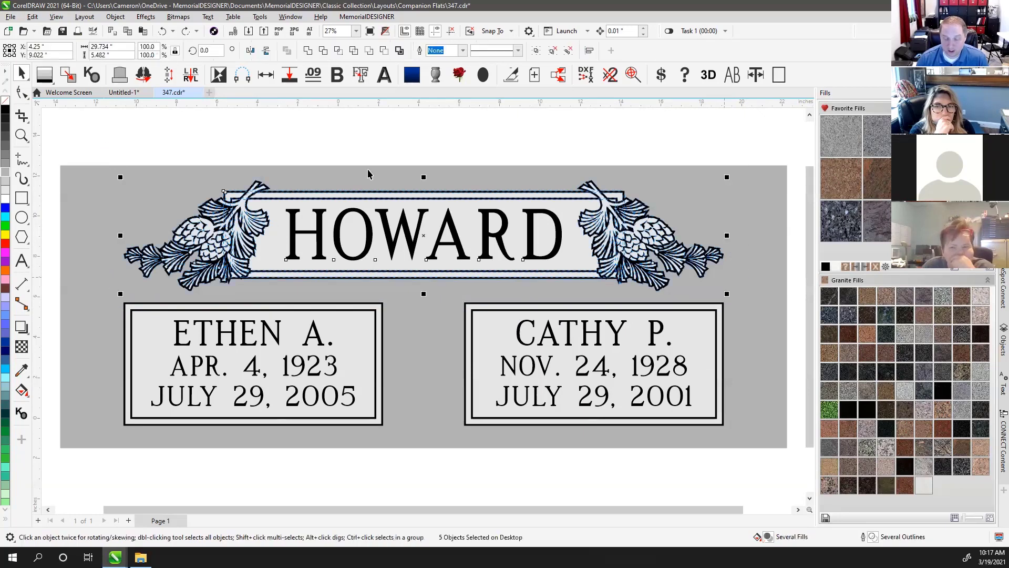
{"action": "left_click", "coordinate": [159, 141]}
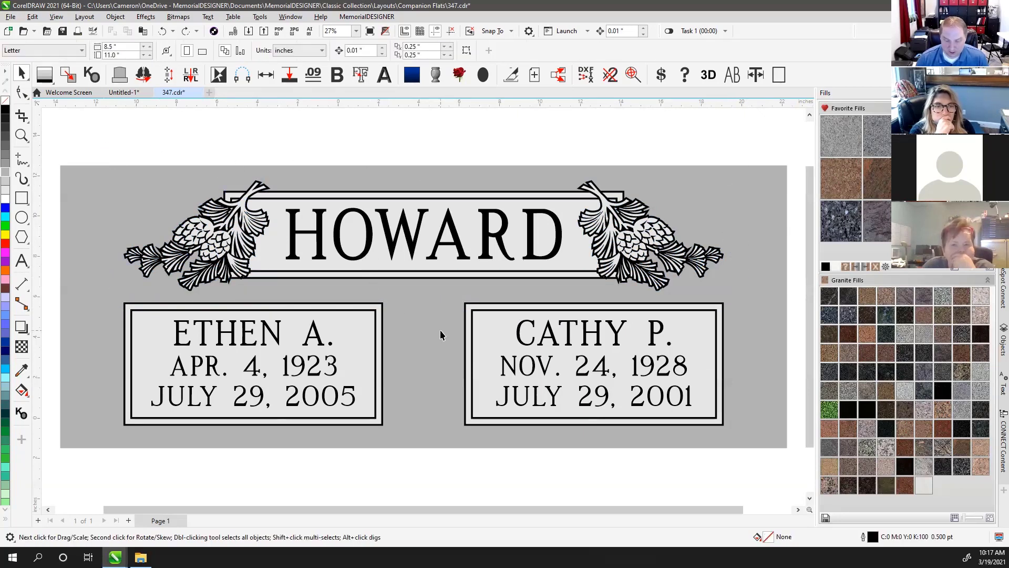
{"action": "left_click", "coordinate": [24, 79]}
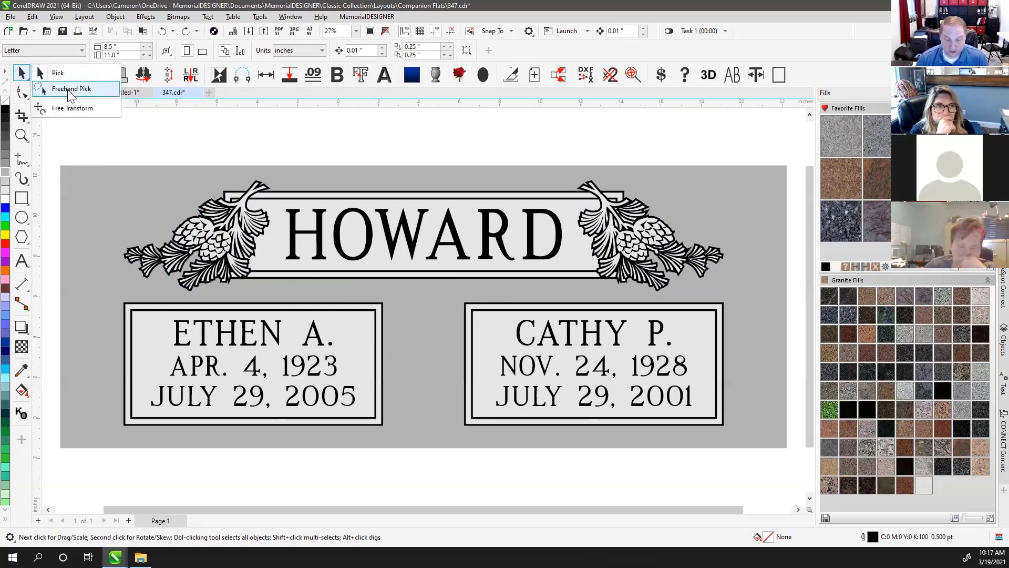
{"action": "left_click", "coordinate": [69, 91]}
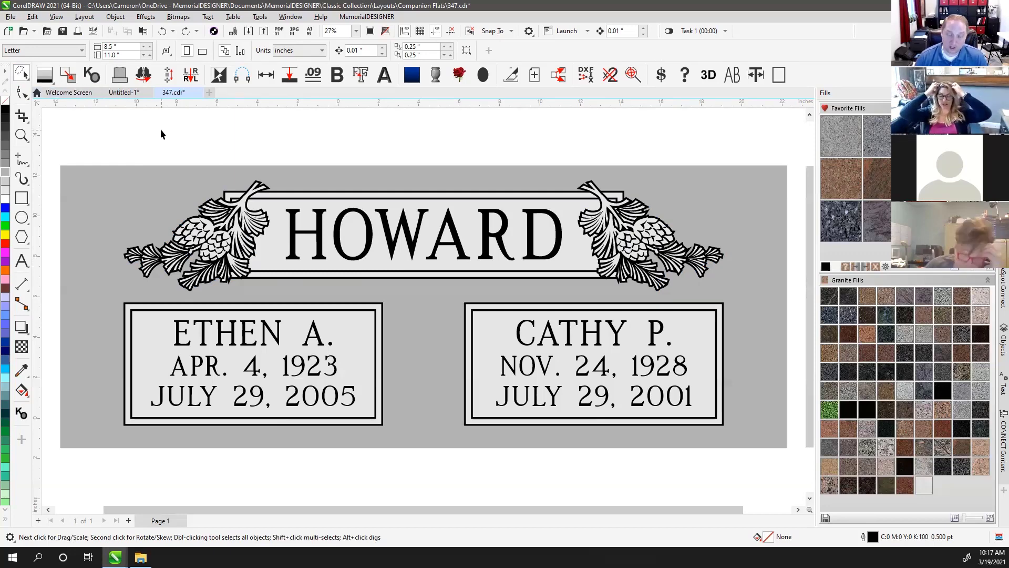
{"action": "mouse_move", "coordinate": [292, 135]}
{"action": "left_mouse_down"}
{"action": "mouse_move", "coordinate": [246, 137]}
{"action": "mouse_move", "coordinate": [184, 180]}
{"action": "mouse_move", "coordinate": [117, 202]}
{"action": "mouse_move", "coordinate": [91, 231]}
{"action": "mouse_move", "coordinate": [107, 284]}
{"action": "mouse_move", "coordinate": [182, 321]}
{"action": "mouse_move", "coordinate": [246, 310]}
{"action": "mouse_move", "coordinate": [277, 263]}
{"action": "mouse_move", "coordinate": [305, 154]}
{"action": "left_mouse_up"}
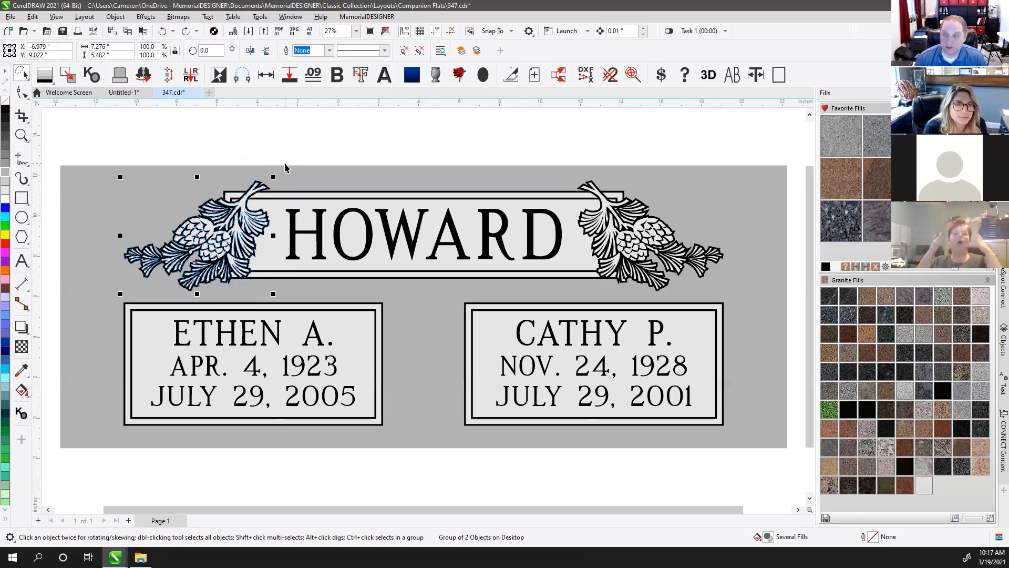
{"action": "left_click", "coordinate": [388, 145]}
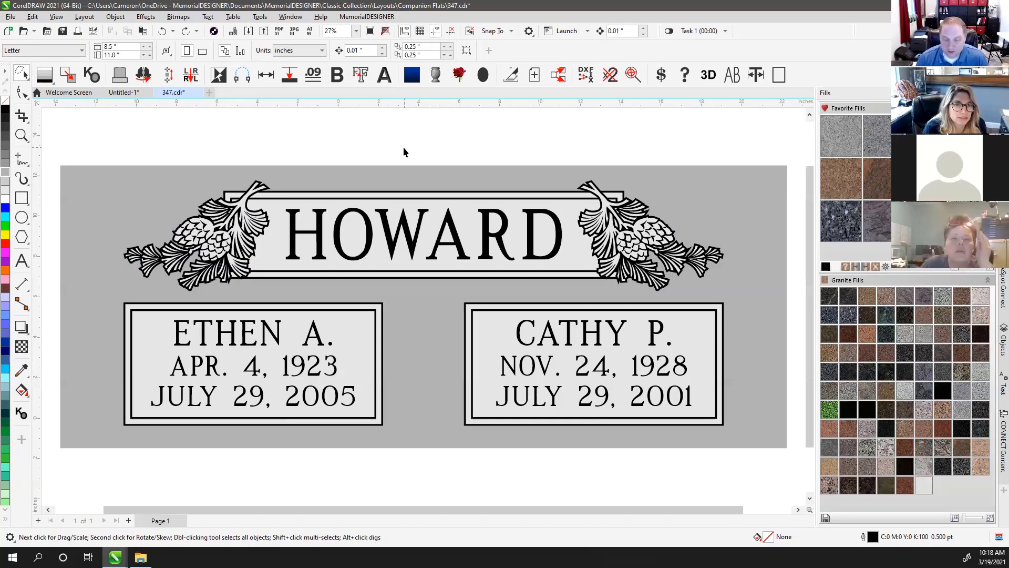
{"action": "mouse_move", "coordinate": [322, 149]}
{"action": "left_mouse_down"}
{"action": "mouse_move", "coordinate": [265, 216]}
{"action": "mouse_move", "coordinate": [287, 257]}
{"action": "mouse_move", "coordinate": [284, 287]}
{"action": "mouse_move", "coordinate": [454, 308]}
{"action": "mouse_move", "coordinate": [470, 382]}
{"action": "mouse_move", "coordinate": [498, 439]}
{"action": "mouse_move", "coordinate": [689, 431]}
{"action": "mouse_move", "coordinate": [704, 393]}
{"action": "mouse_move", "coordinate": [683, 326]}
{"action": "mouse_move", "coordinate": [506, 153]}
{"action": "left_mouse_up"}
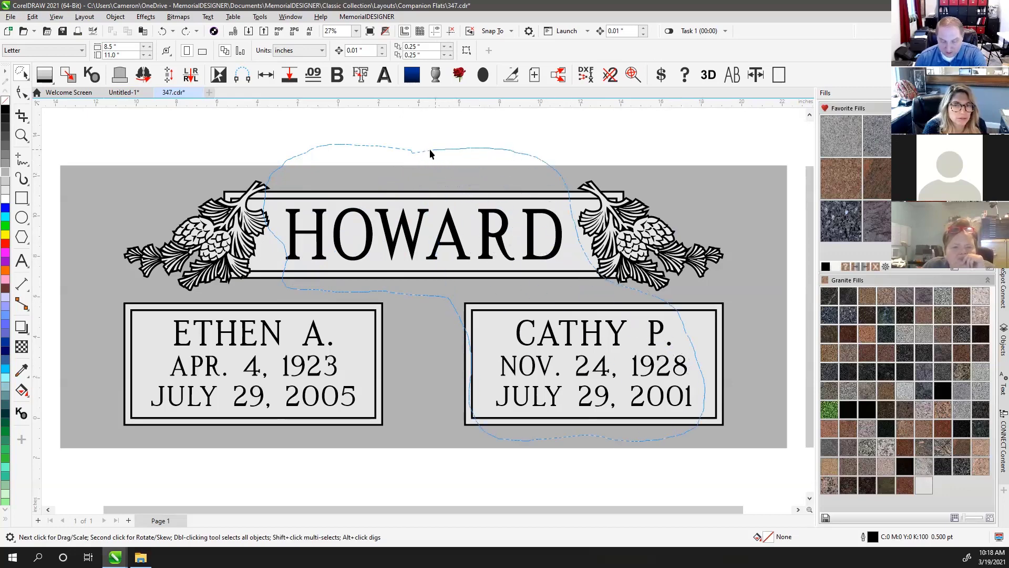
{"action": "left_click_drag", "start_coordinate": [413, 153], "coordinate": [406, 153]}
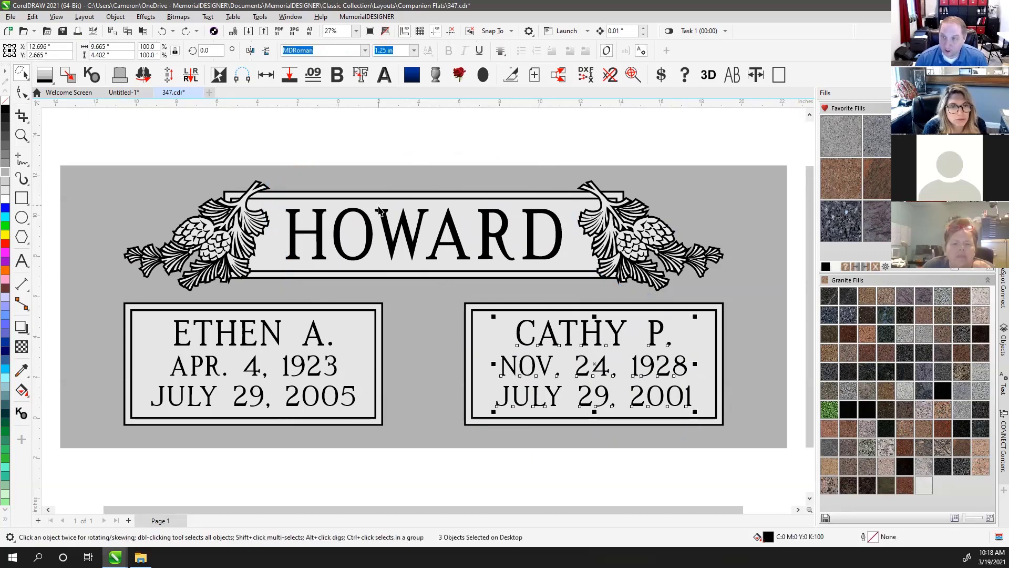
{"action": "left_click", "coordinate": [282, 151]}
{"action": "mouse_move", "coordinate": [301, 137]}
{"action": "left_mouse_down"}
{"action": "mouse_move", "coordinate": [287, 251]}
{"action": "mouse_move", "coordinate": [299, 297]}
{"action": "mouse_move", "coordinate": [425, 361]}
{"action": "mouse_move", "coordinate": [546, 456]}
{"action": "mouse_move", "coordinate": [710, 368]}
{"action": "mouse_move", "coordinate": [587, 165]}
{"action": "mouse_move", "coordinate": [314, 136]}
{"action": "mouse_move", "coordinate": [210, 153]}
{"action": "mouse_move", "coordinate": [188, 182]}
{"action": "mouse_move", "coordinate": [238, 216]}
{"action": "mouse_move", "coordinate": [281, 293]}
{"action": "mouse_move", "coordinate": [417, 329]}
{"action": "mouse_move", "coordinate": [441, 427]}
{"action": "mouse_move", "coordinate": [590, 473]}
{"action": "mouse_move", "coordinate": [693, 427]}
{"action": "mouse_move", "coordinate": [709, 378]}
{"action": "mouse_move", "coordinate": [695, 293]}
{"action": "mouse_move", "coordinate": [706, 208]}
{"action": "mouse_move", "coordinate": [561, 141]}
{"action": "left_mouse_up"}
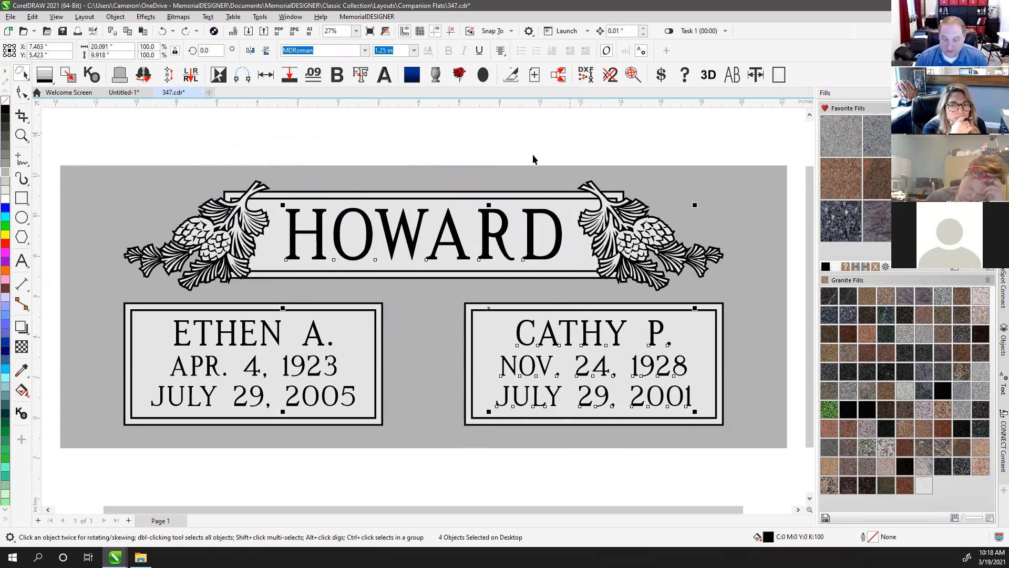
{"action": "left_click", "coordinate": [438, 147]}
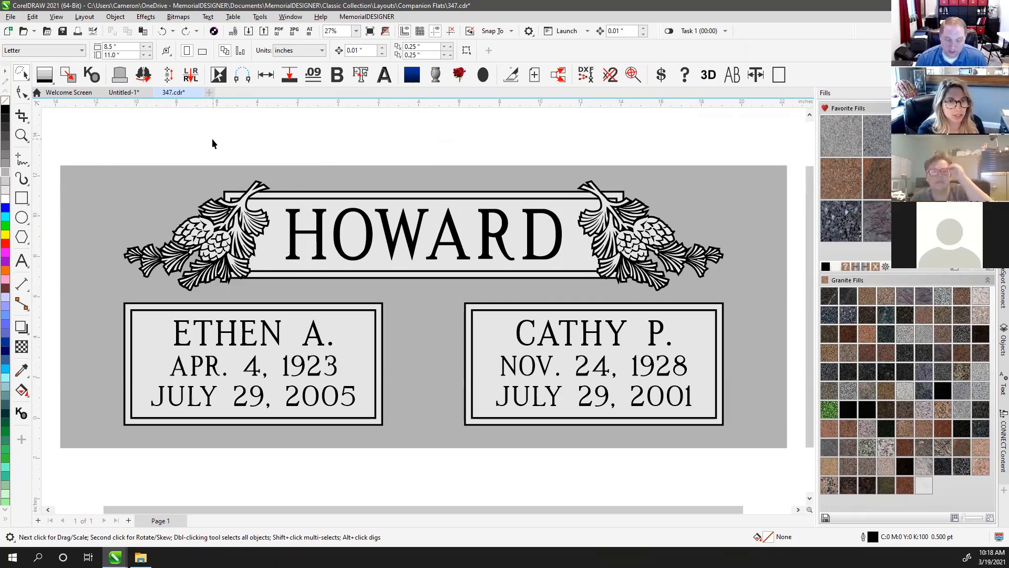
- Switch back to the regular Pick tool, then undo a trial move of the selected centre objects
{"action": "left_click", "coordinate": [24, 76]}
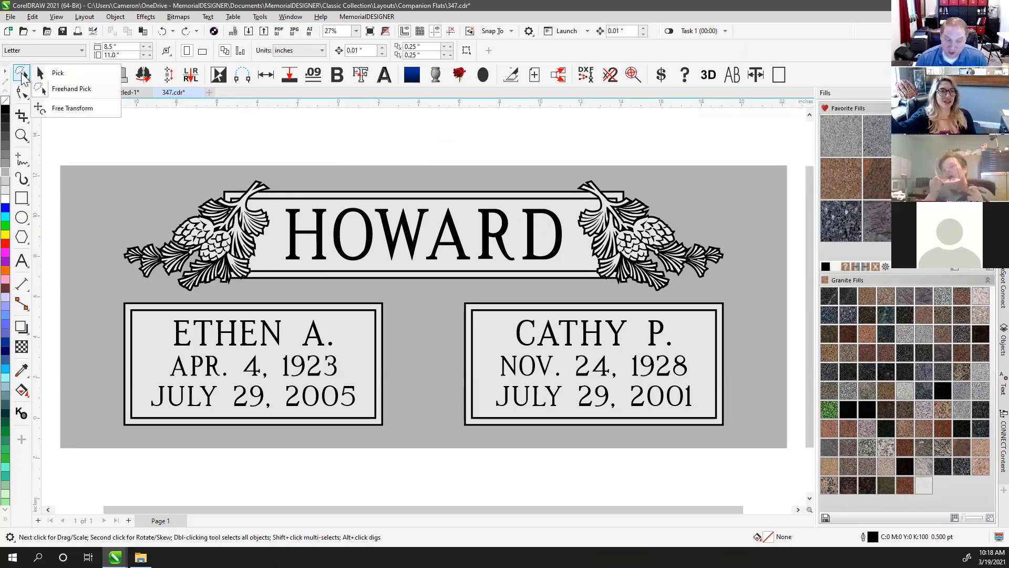
{"action": "left_click", "coordinate": [59, 73]}
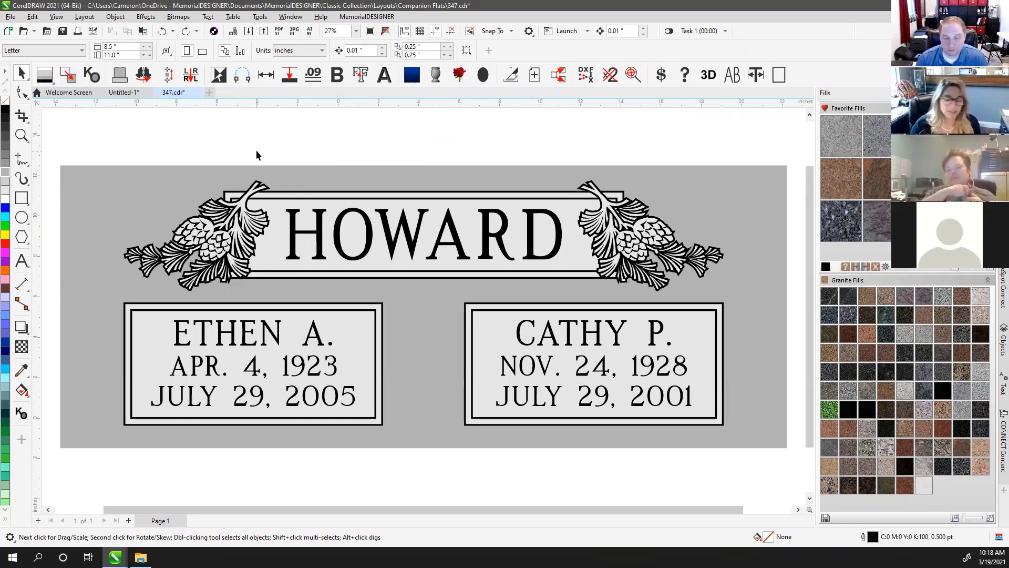
{"action": "left_click_drag", "start_coordinate": [291, 233], "coordinate": [702, 425]}
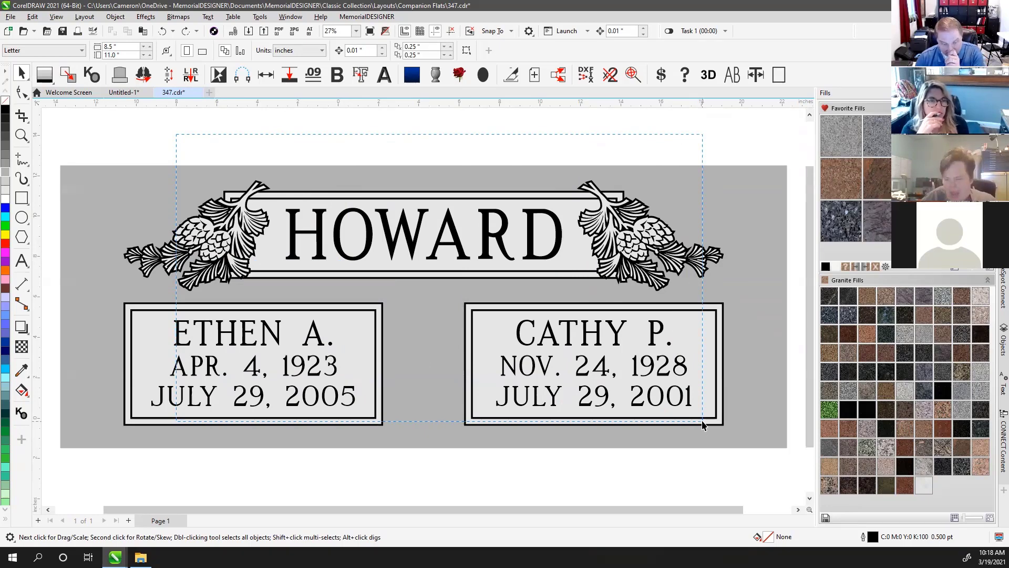
{"action": "left_click_drag", "start_coordinate": [702, 424], "coordinate": [701, 425]}
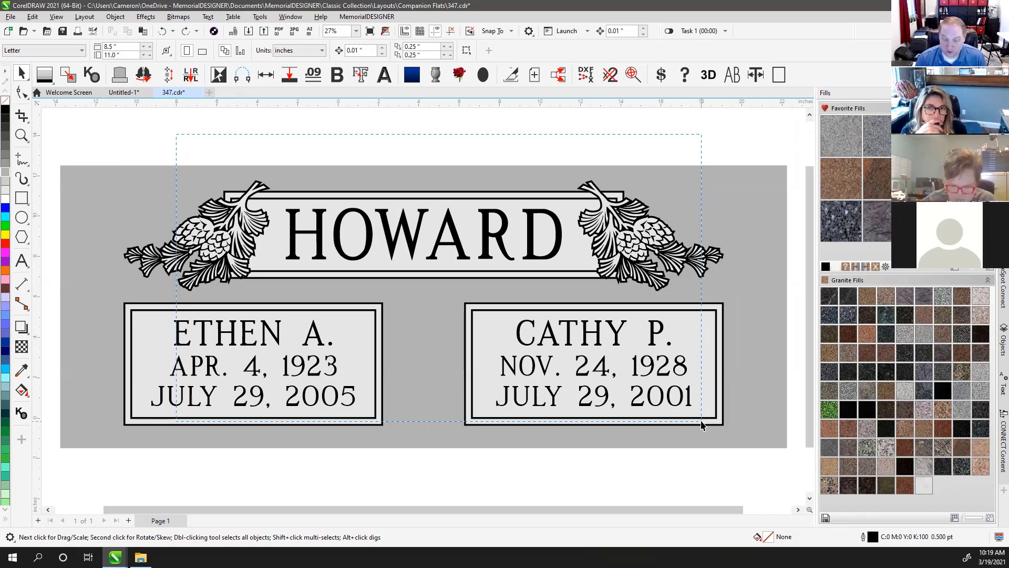
{"action": "left_click_drag", "start_coordinate": [701, 424], "coordinate": [702, 425]}
{"action": "left_click_drag", "start_coordinate": [320, 210], "coordinate": [339, 129]}
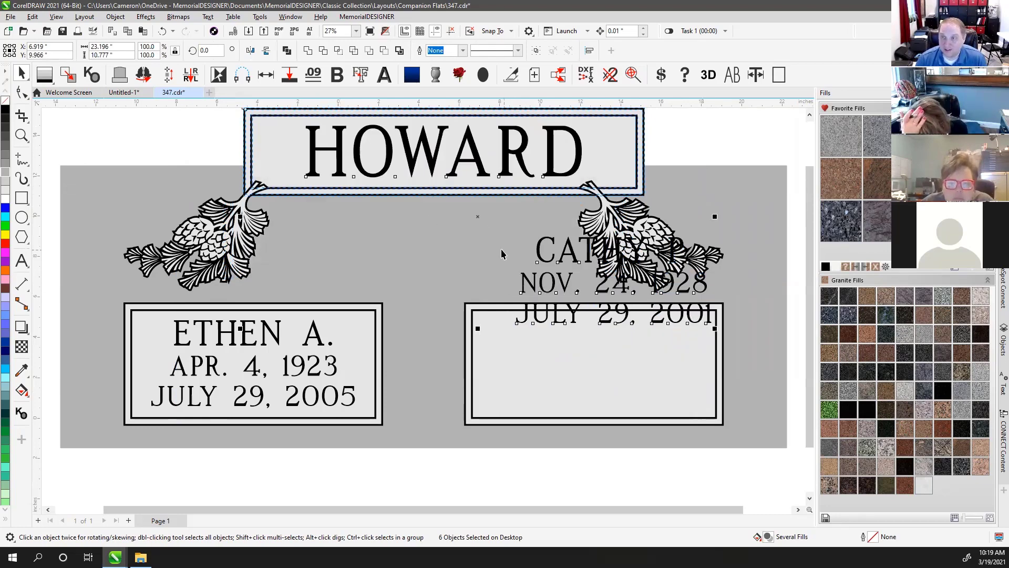
{"action": "key", "text": "ctrl+z"}
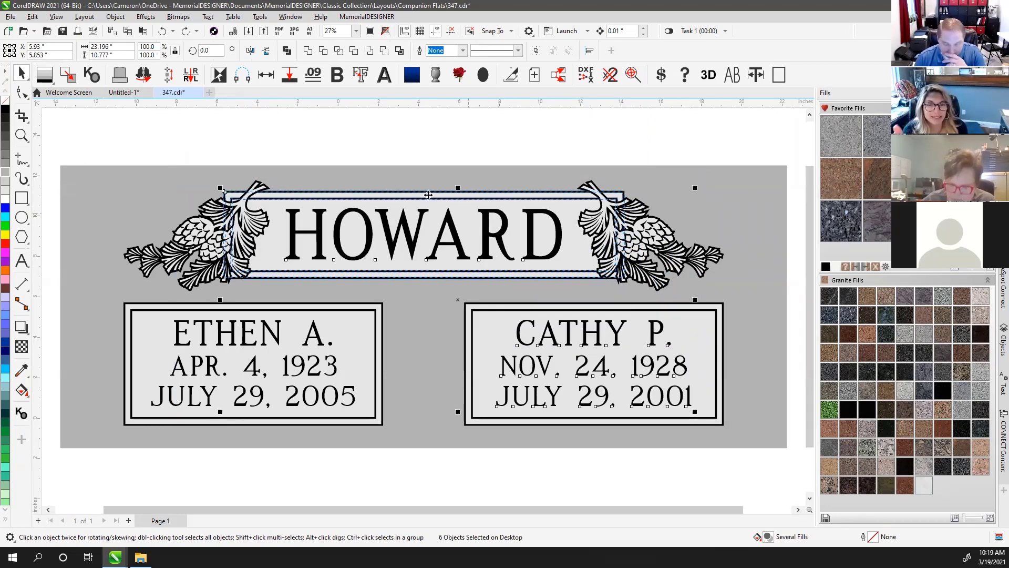
{"action": "left_click", "coordinate": [349, 129]}
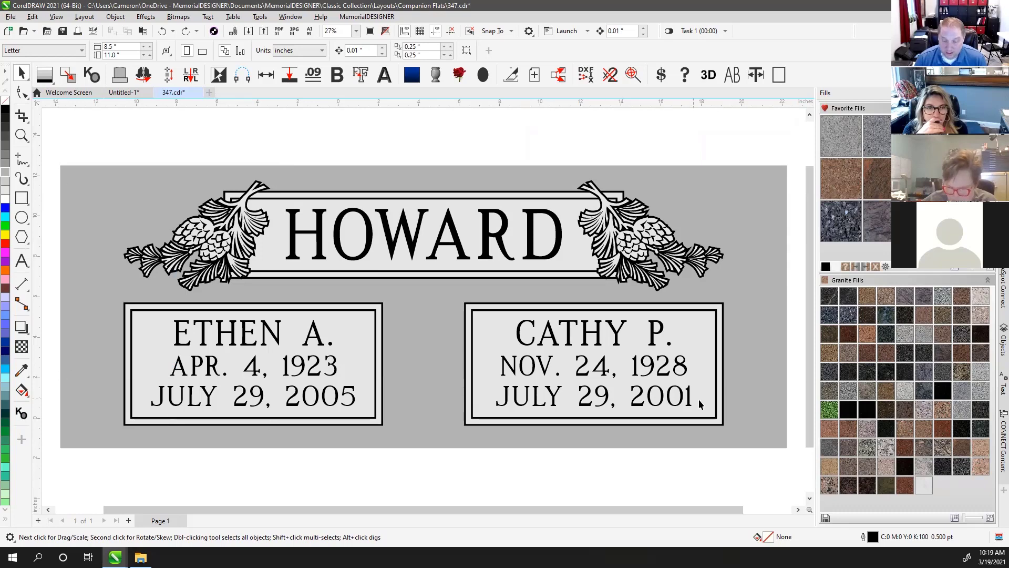
{"action": "left_click_drag", "start_coordinate": [625, 375], "coordinate": [500, 487]}
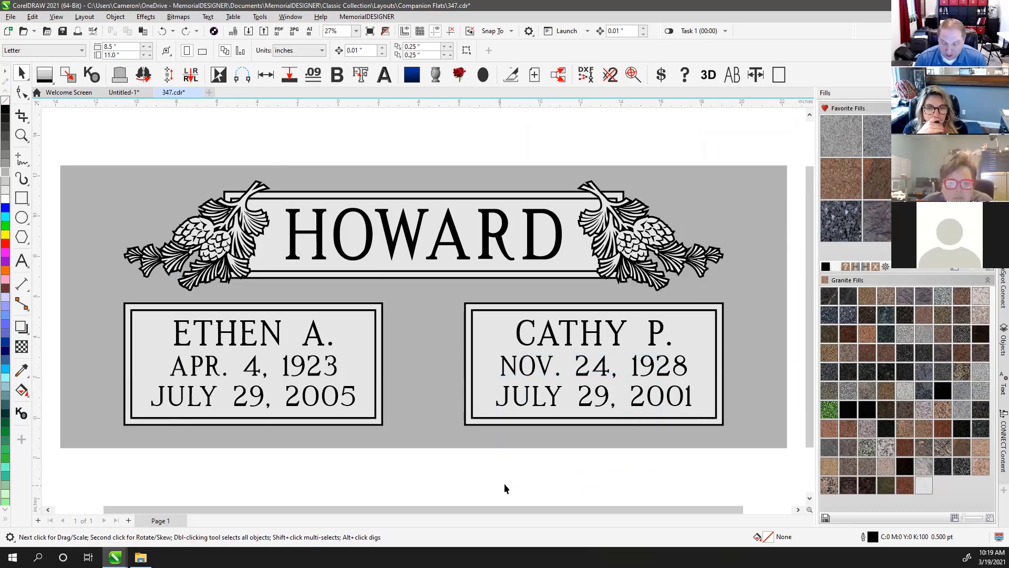
{"action": "left_click_drag", "start_coordinate": [762, 475], "coordinate": [444, 296]}
{"action": "left_click_drag", "start_coordinate": [97, 479], "coordinate": [400, 291]}
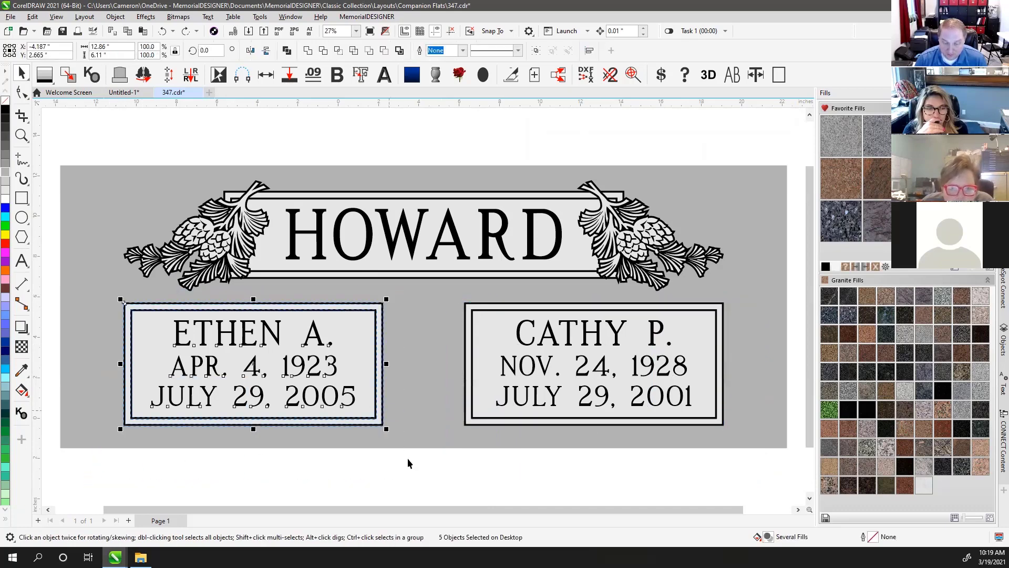
{"action": "left_click_drag", "start_coordinate": [220, 151], "coordinate": [644, 294]}
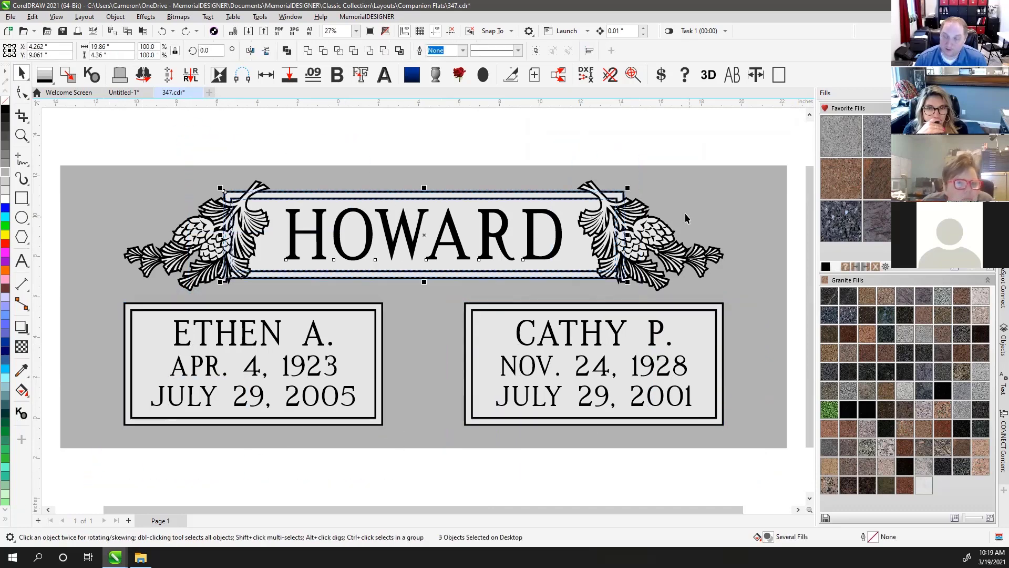
{"action": "left_click", "coordinate": [625, 137]}
{"action": "left_click_drag", "start_coordinate": [565, 154], "coordinate": [749, 325]}
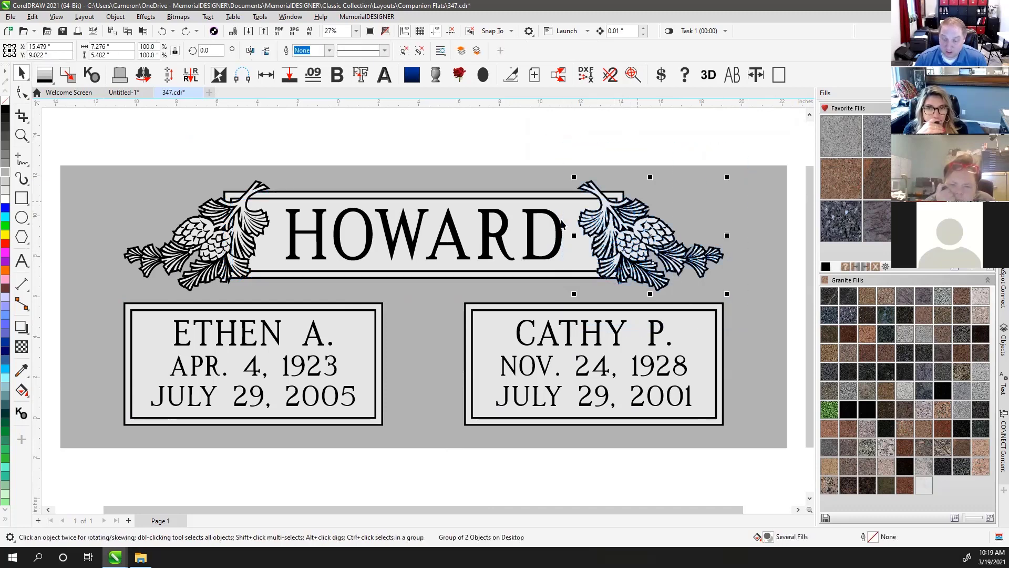
{"action": "left_click_drag", "start_coordinate": [525, 144], "coordinate": [524, 143]}
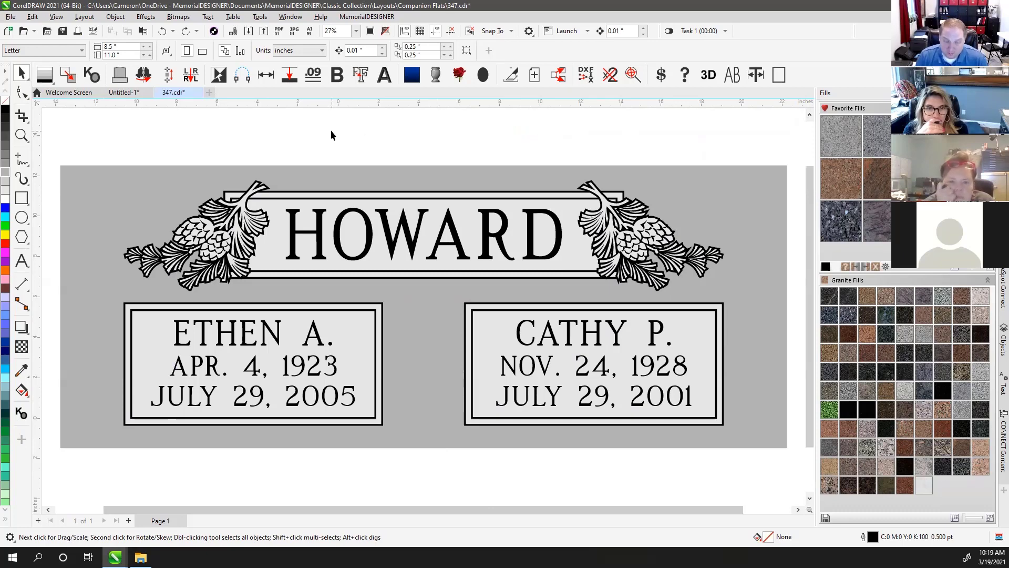
- Search the Art - Sandblast folder for 'rings' in the Import dialog
{"action": "left_click", "coordinate": [248, 32]}
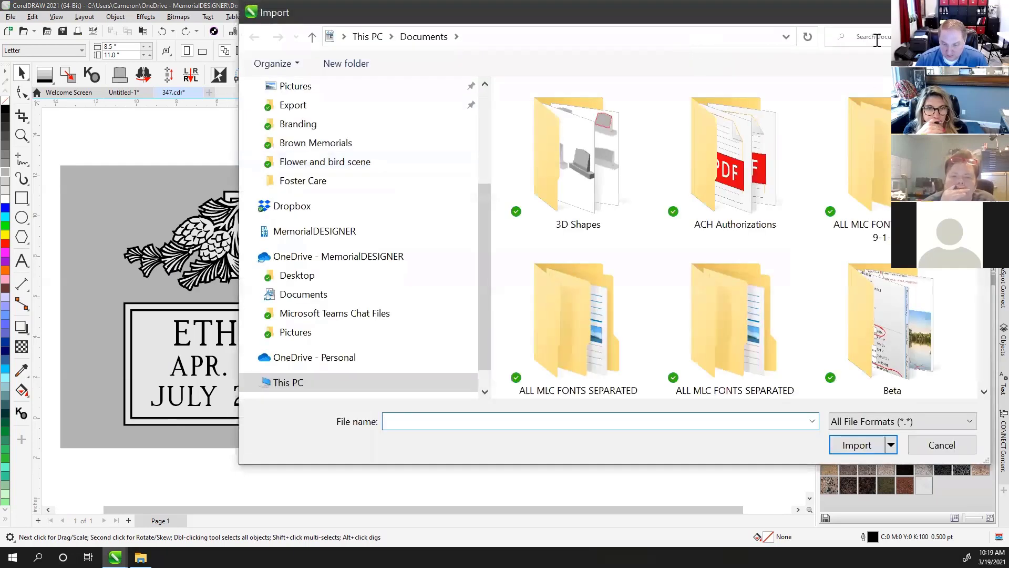
{"action": "mouse_move", "coordinate": [480, 211]}
{"action": "left_mouse_down"}
{"action": "mouse_move", "coordinate": [495, 113]}
{"action": "mouse_move", "coordinate": [484, 217]}
{"action": "left_mouse_up"}
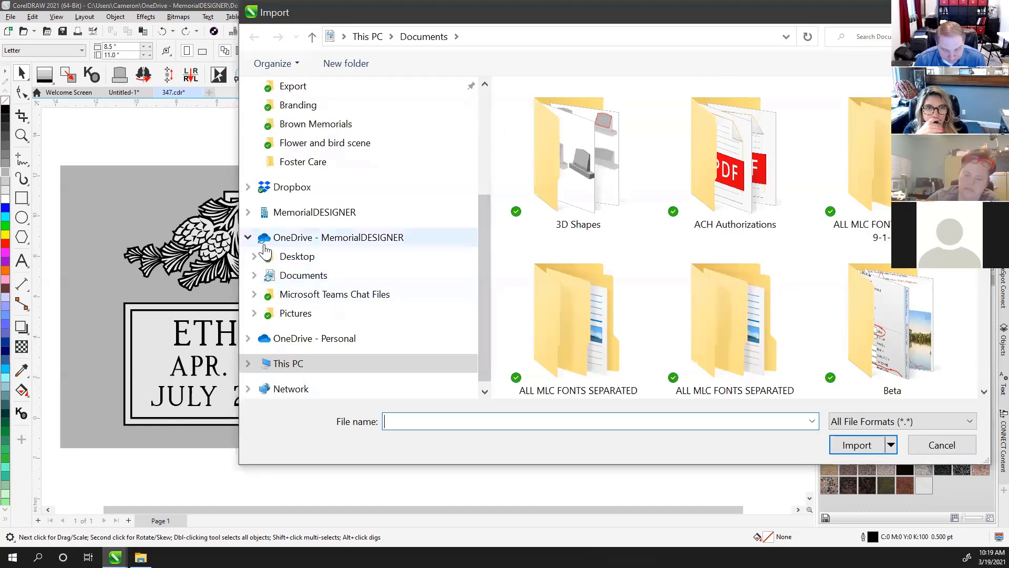
{"action": "left_click", "coordinate": [248, 212]}
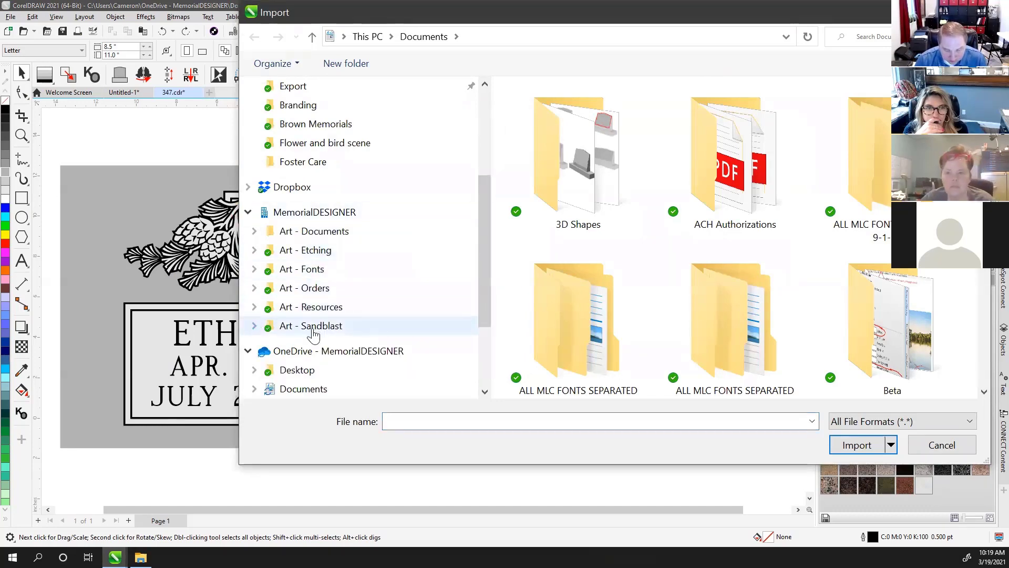
{"action": "left_click", "coordinate": [287, 328]}
{"action": "left_click", "coordinate": [875, 37]}
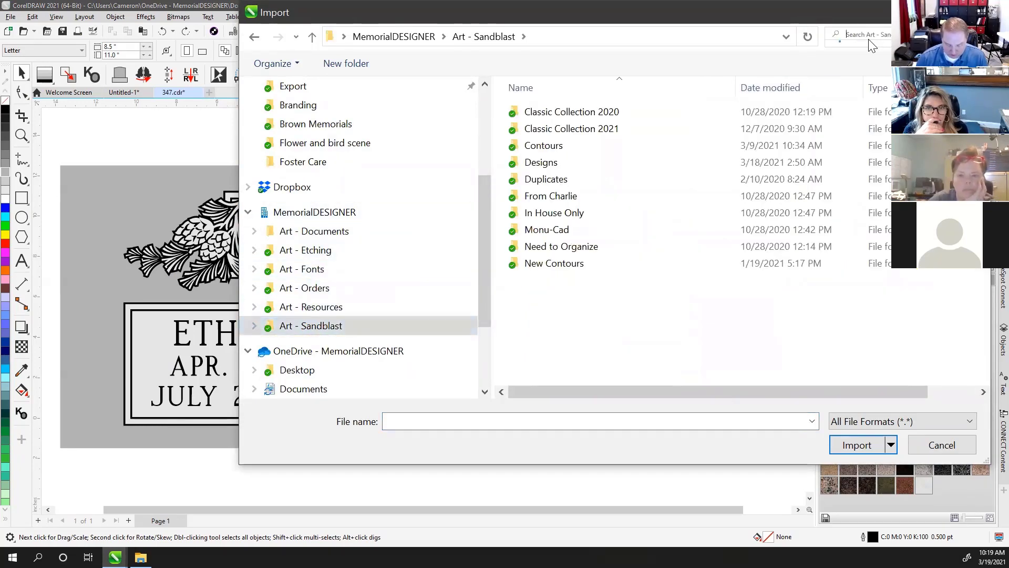
{"action": "type", "text": "rings"}
{"action": "key", "text": "Return"}
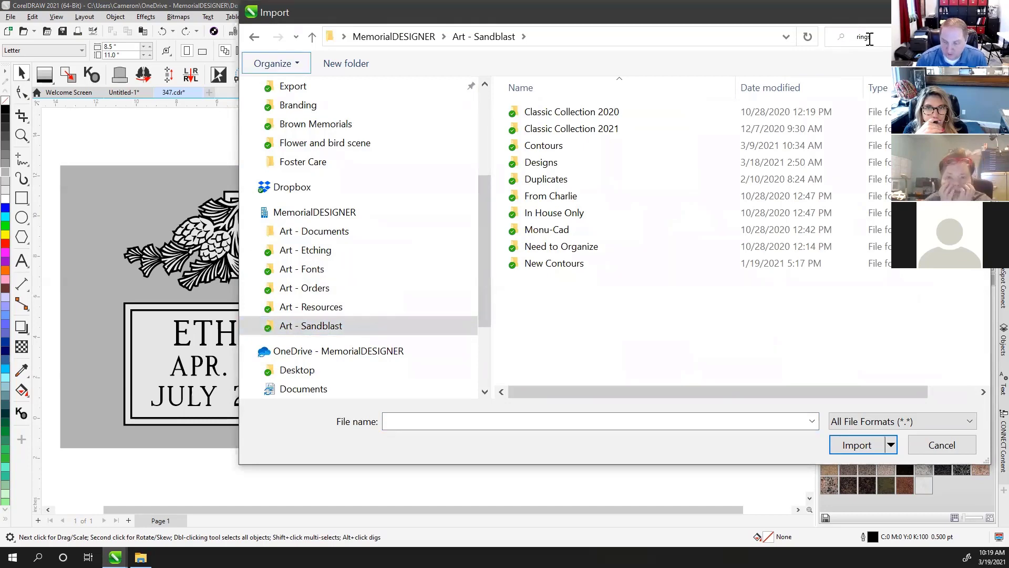
- Import 2508.cdr and place the rings between the two name panels
{"action": "scroll", "coordinate": [754, 233], "scroll_direction": "down", "scroll_amount": 8}
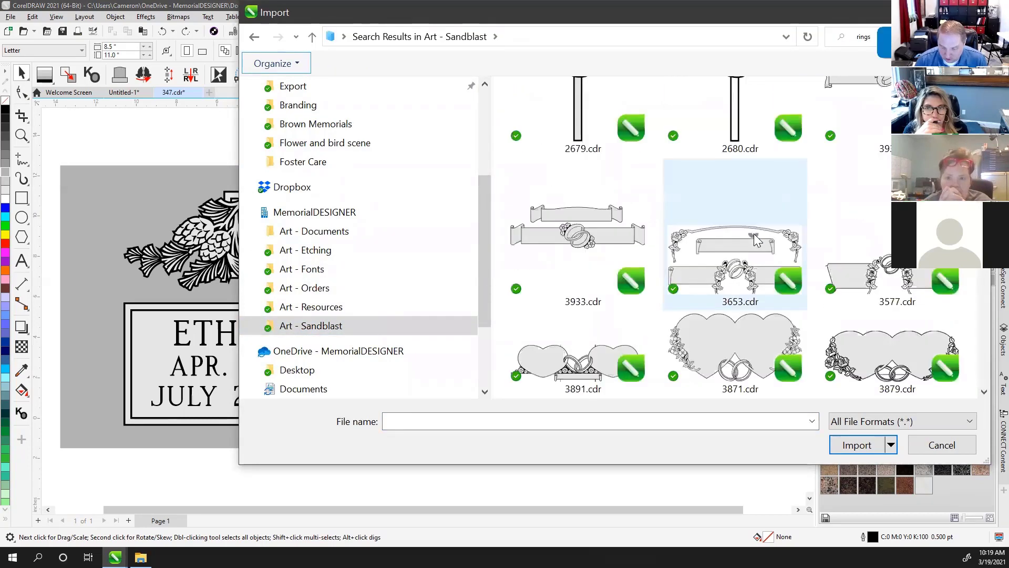
{"action": "left_click", "coordinate": [750, 297]}
{"action": "left_click", "coordinate": [854, 478]}
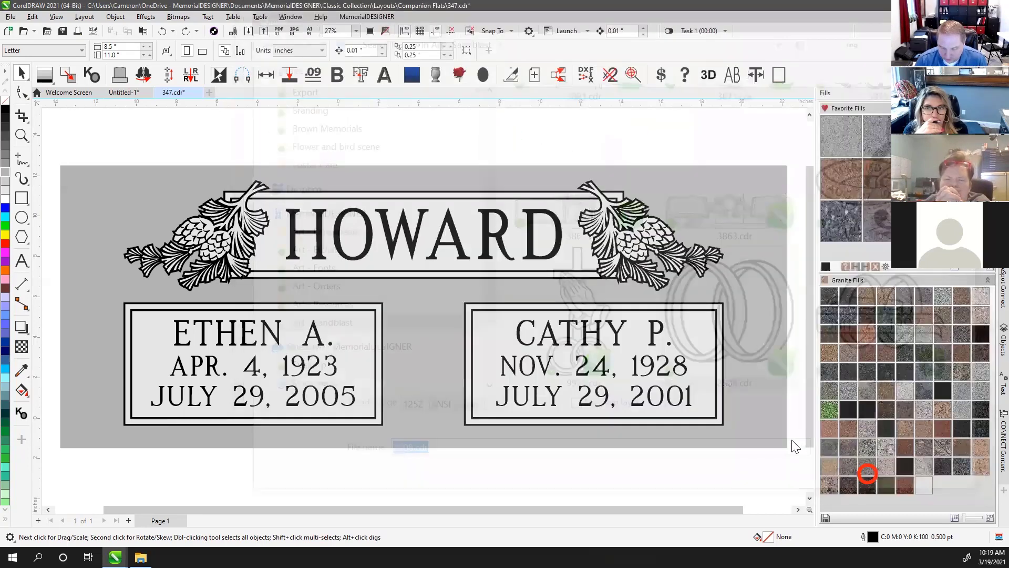
{"action": "left_click", "coordinate": [380, 311]}
- Scale the interlocking rings down to about 60% by a corner handle
{"action": "left_click", "coordinate": [430, 290]}
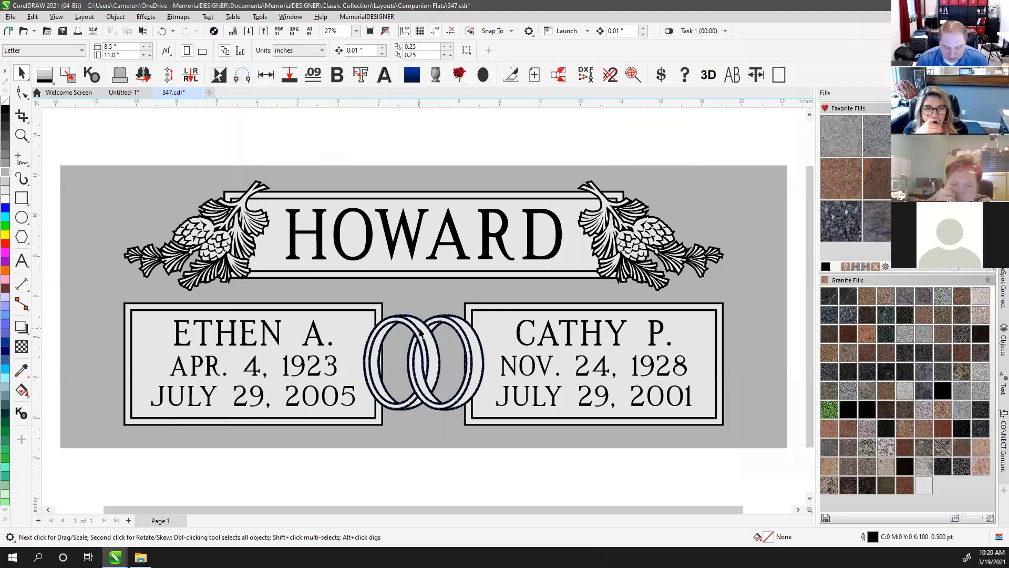
{"action": "left_click", "coordinate": [422, 327]}
{"action": "left_click_drag", "start_coordinate": [487, 311], "coordinate": [466, 326]}
{"action": "left_click", "coordinate": [467, 489]}
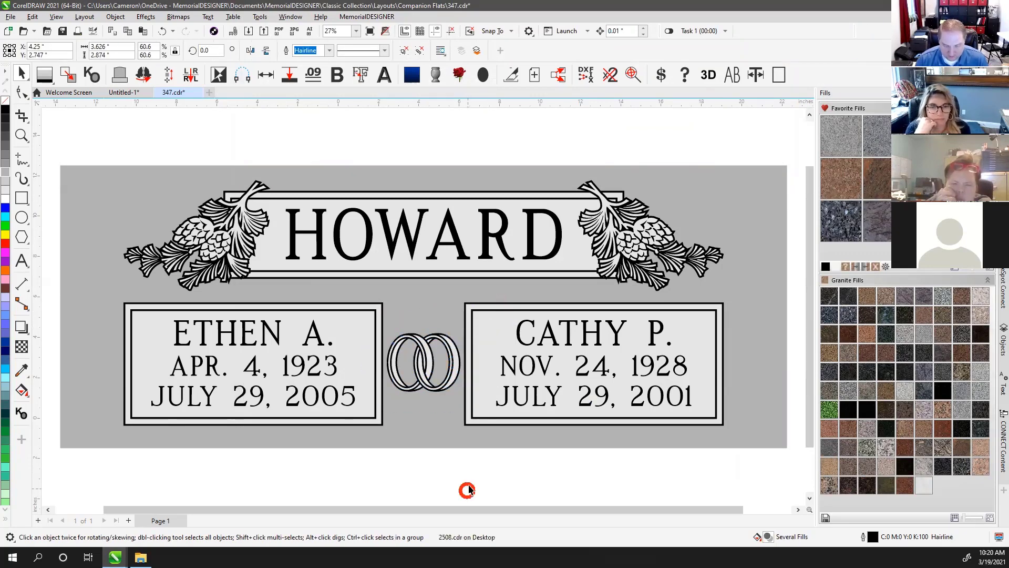
- Zoom in on the rings, undo an accidental panel move, and switch to Wireframe view
{"action": "left_click", "coordinate": [21, 135]}
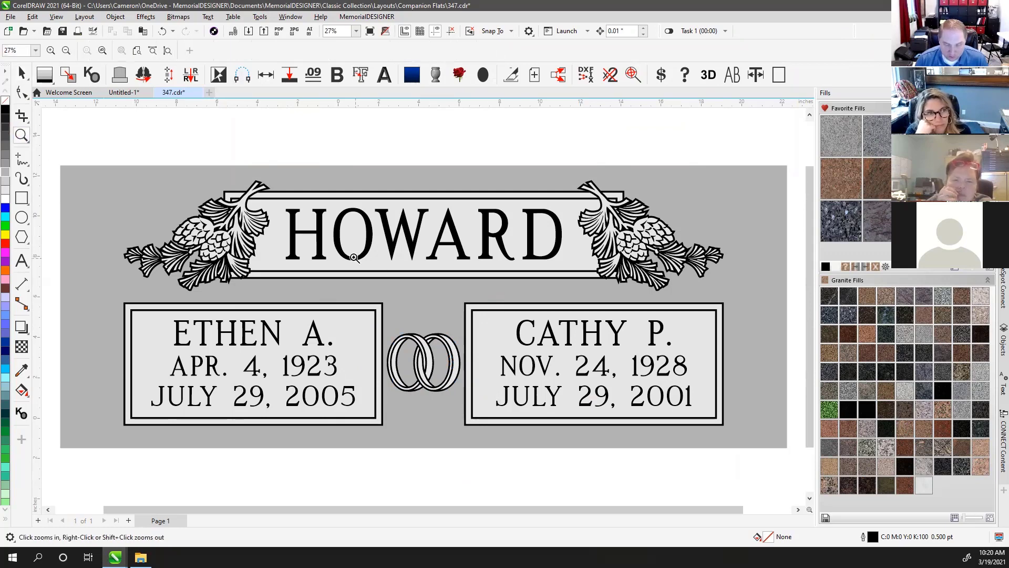
{"action": "left_click", "coordinate": [517, 406]}
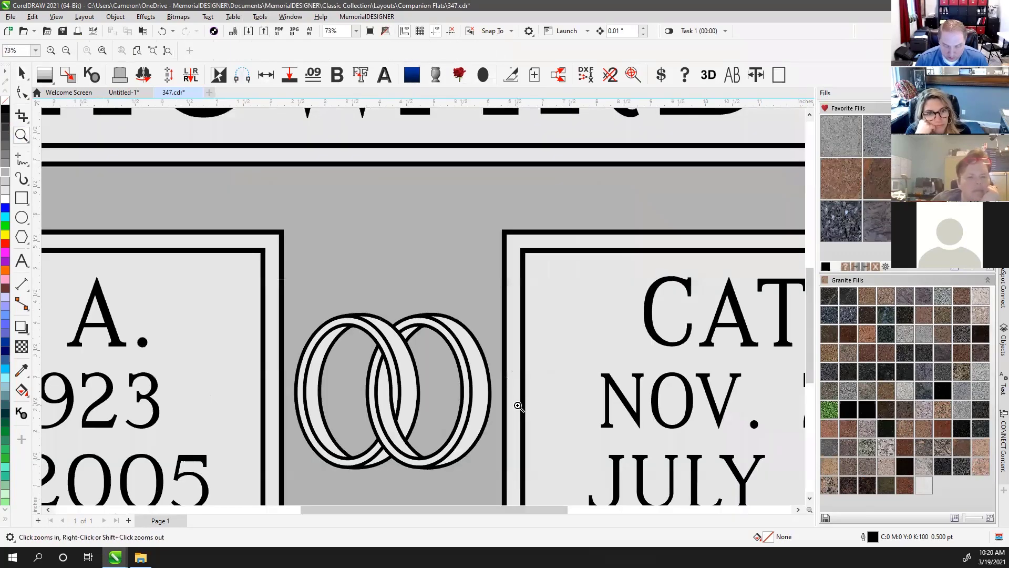
{"action": "left_click", "coordinate": [22, 73]}
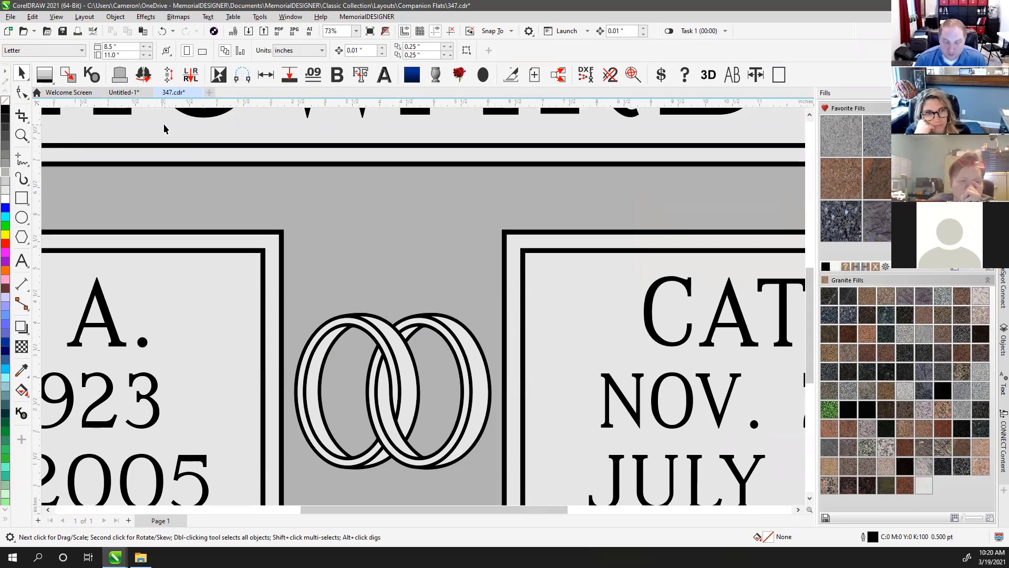
{"action": "left_click_drag", "start_coordinate": [164, 128], "coordinate": [454, 372]}
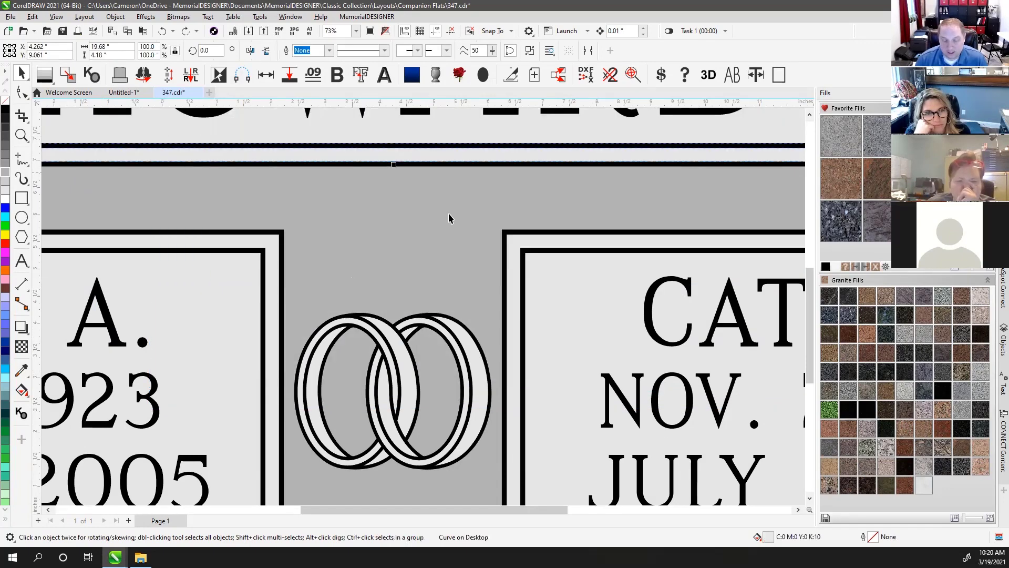
{"action": "left_click_drag", "start_coordinate": [717, 490], "coordinate": [253, 207]}
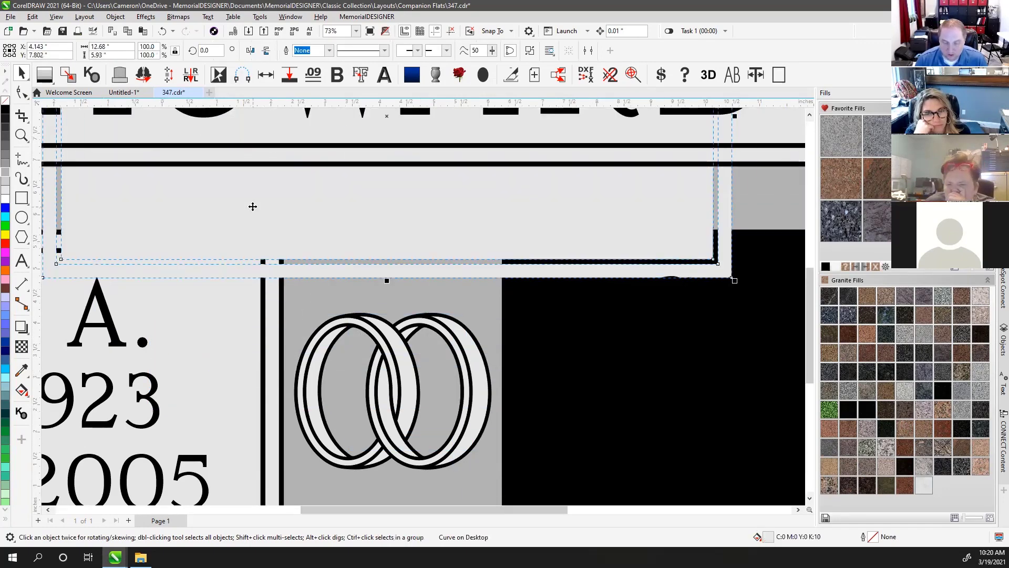
{"action": "key", "text": "ctrl+z"}
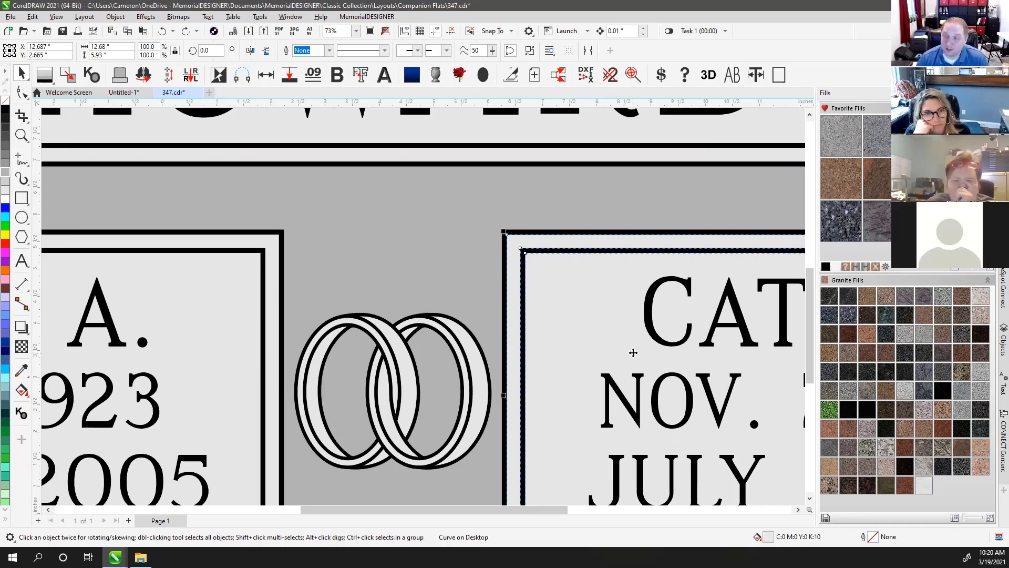
{"action": "key", "text": "shift+F9"}
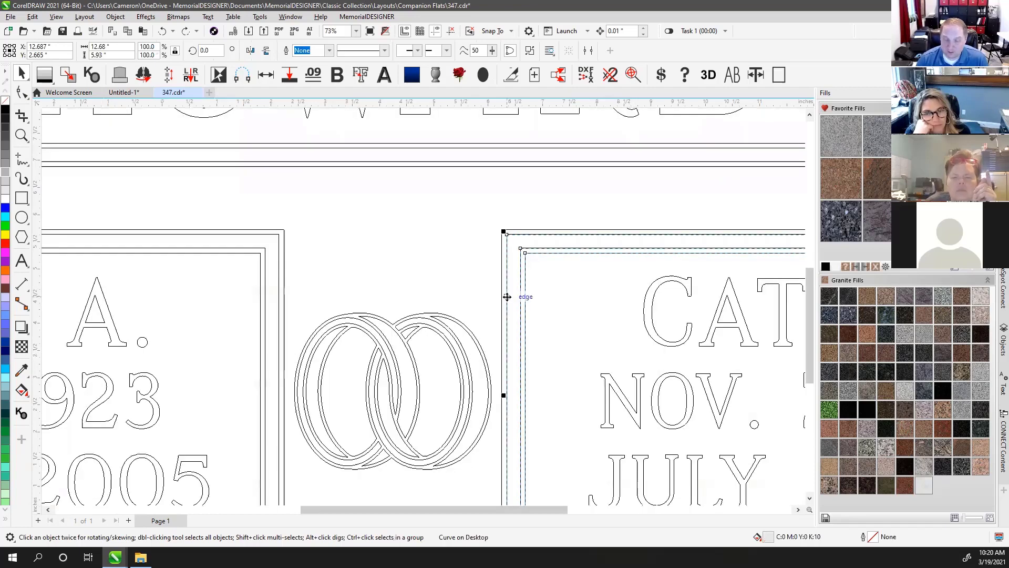
{"action": "left_click", "coordinate": [64, 130]}
{"action": "left_click_drag", "start_coordinate": [64, 130], "coordinate": [674, 490]}
{"action": "left_click_drag", "start_coordinate": [776, 174], "coordinate": [264, 469]}
{"action": "left_click_drag", "start_coordinate": [91, 173], "coordinate": [719, 431]}
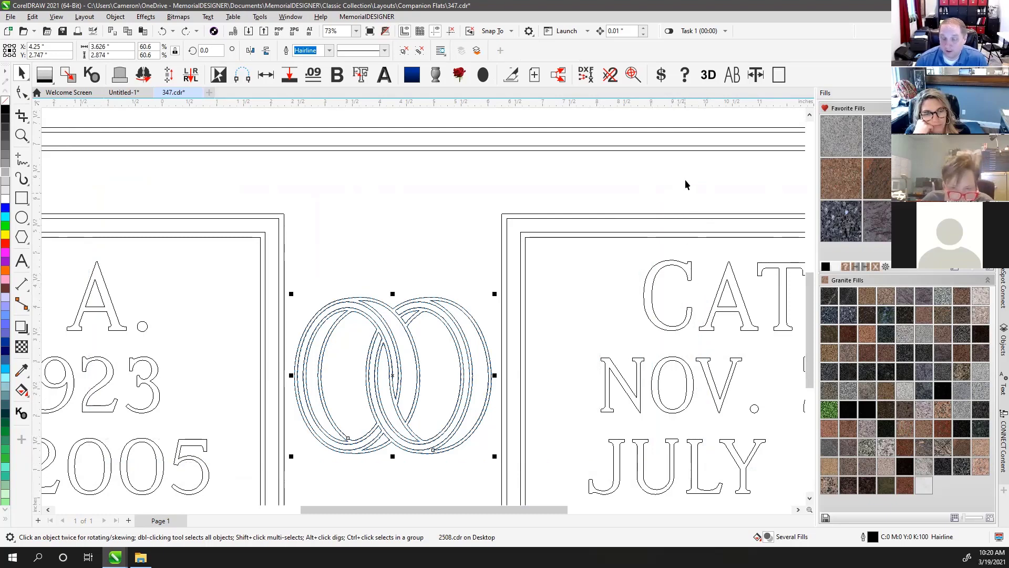
{"action": "left_click_drag", "start_coordinate": [769, 117], "coordinate": [288, 480]}
{"action": "left_click", "coordinate": [131, 167]}
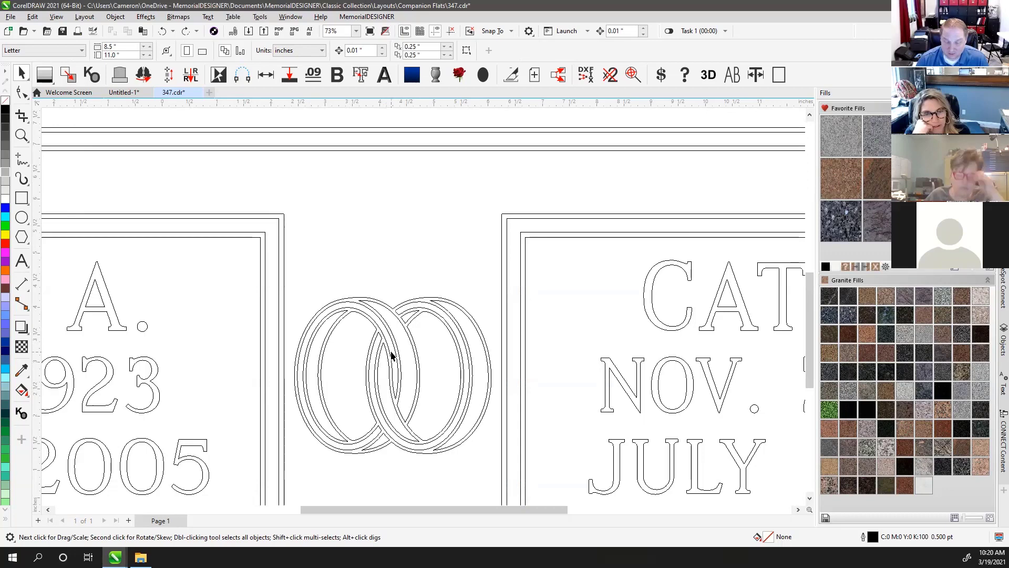
- Switch back to Enhanced view and marquee-select the interlocking rings
{"action": "key", "text": "shift+F9"}
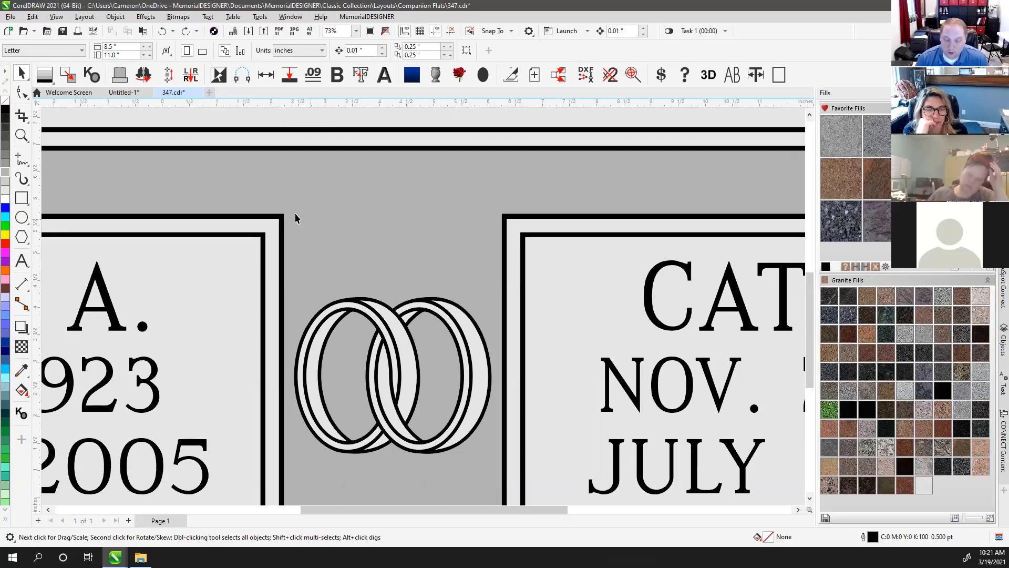
{"action": "left_click_drag", "start_coordinate": [223, 180], "coordinate": [579, 472]}
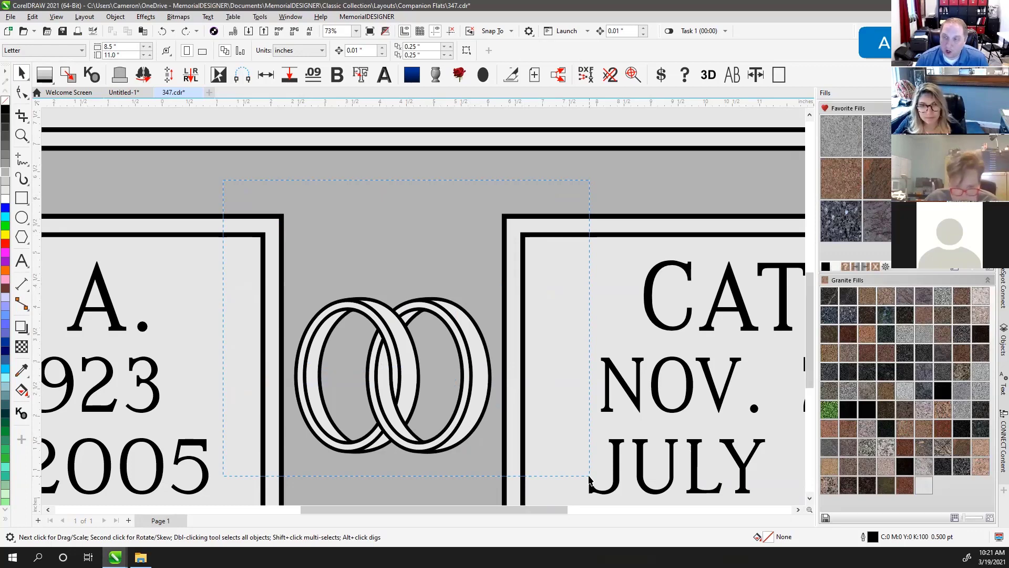
{"action": "left_click_drag", "start_coordinate": [589, 478], "coordinate": [462, 412]}
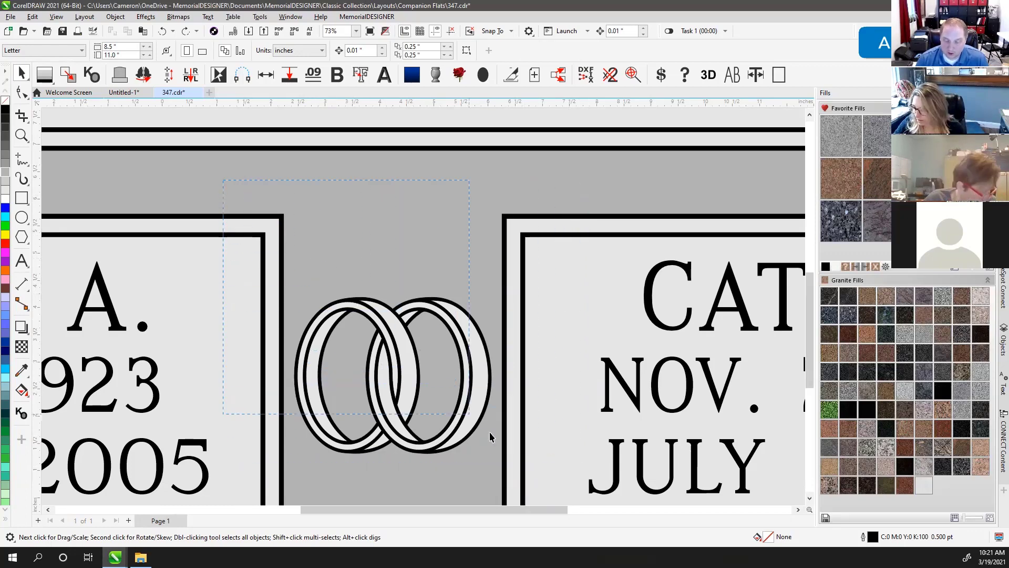
{"action": "left_click_drag", "start_coordinate": [572, 489], "coordinate": [571, 488]}
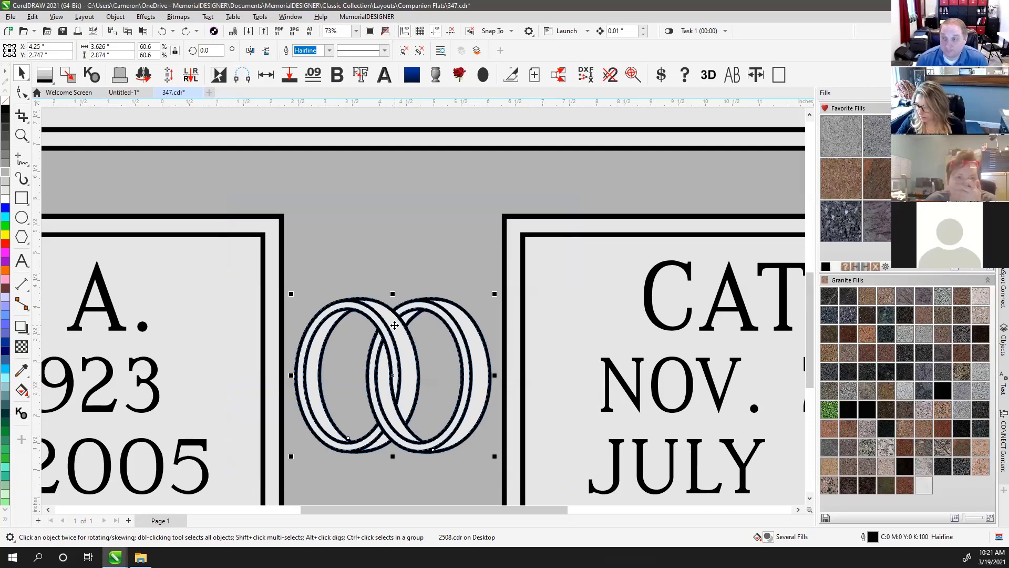
- Deselect the rings and zoom out to review the whole memorial layout
{"action": "left_click", "coordinate": [337, 189]}
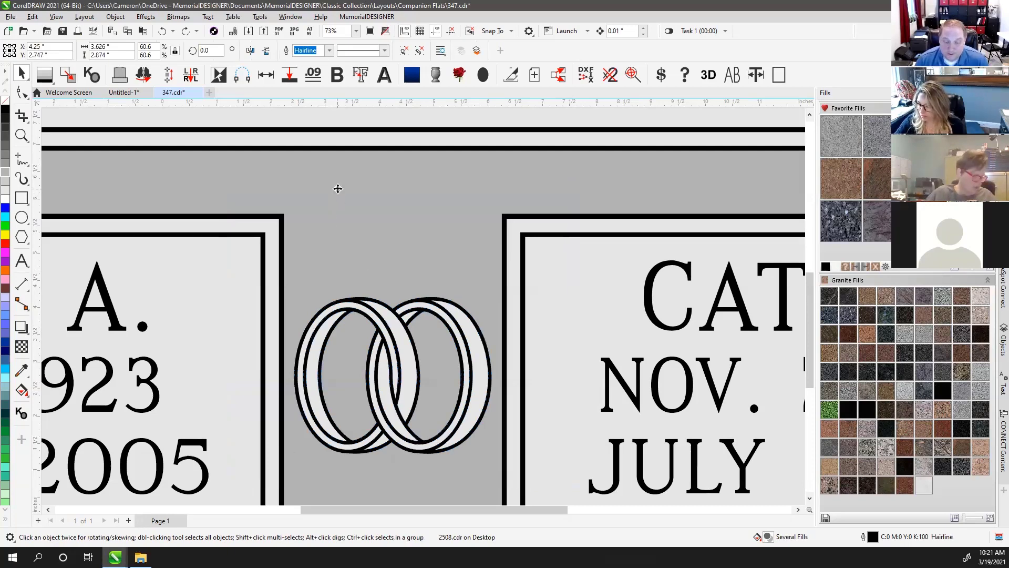
{"action": "key", "text": "shift+F2"}
{"action": "left_click", "coordinate": [322, 140]}
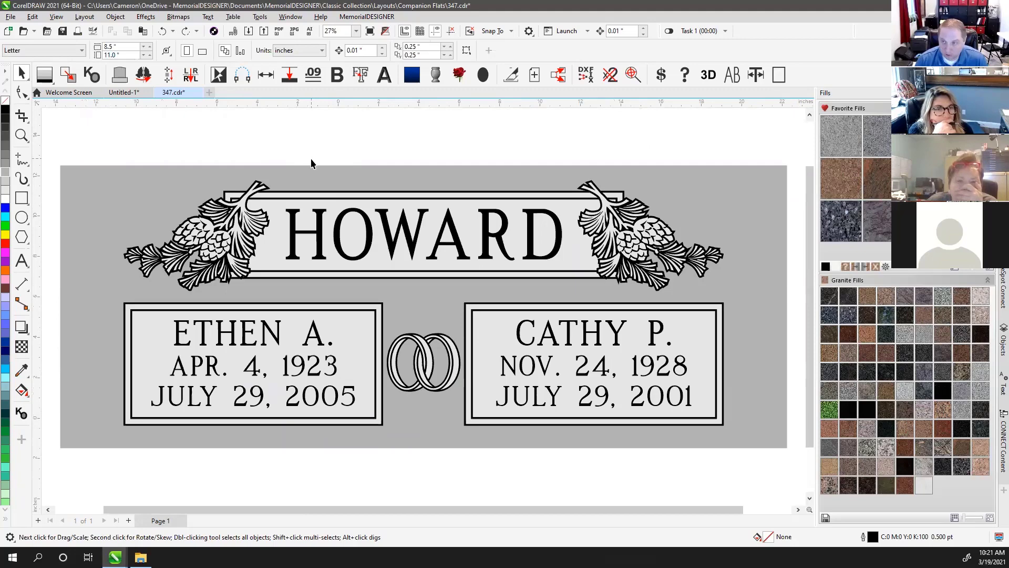
- Marquee-select the rings and both name panels, undoing an accidental move of the panels
{"action": "scroll", "coordinate": [415, 357], "scroll_direction": "up", "scroll_amount": 5}
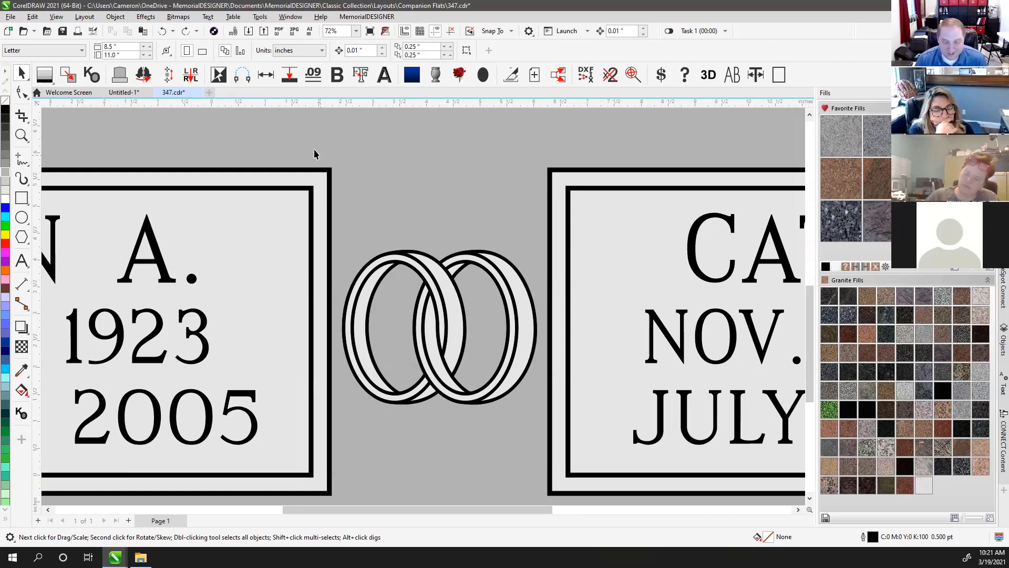
{"action": "left_click_drag", "start_coordinate": [231, 129], "coordinate": [717, 419]}
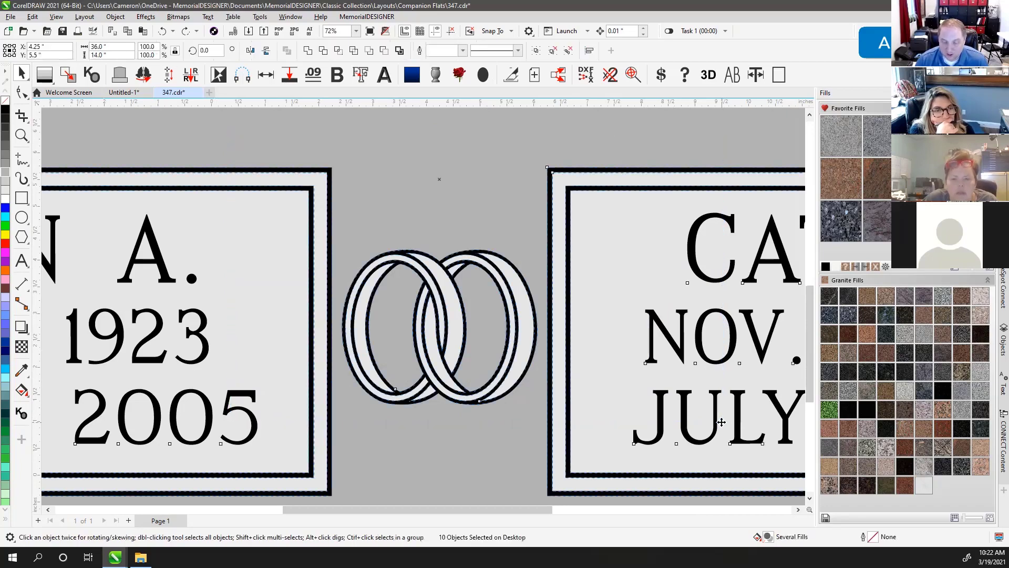
{"action": "scroll", "coordinate": [419, 304], "scroll_direction": "down", "scroll_amount": 2}
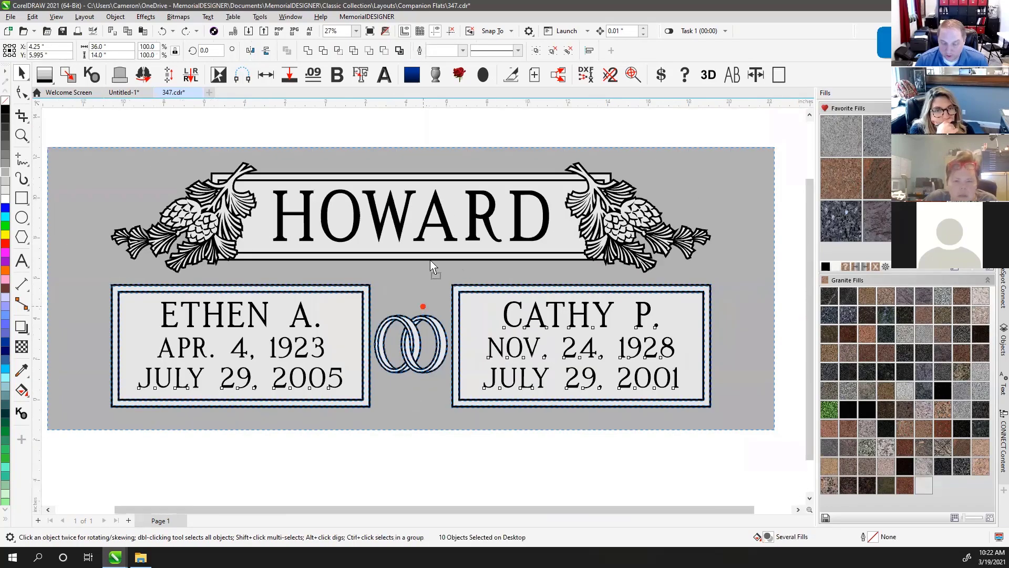
{"action": "left_click_drag", "start_coordinate": [423, 289], "coordinate": [488, 193]}
{"action": "scroll", "coordinate": [469, 351], "scroll_direction": "down", "scroll_amount": 3}
{"action": "key", "text": "ctrl+z"}
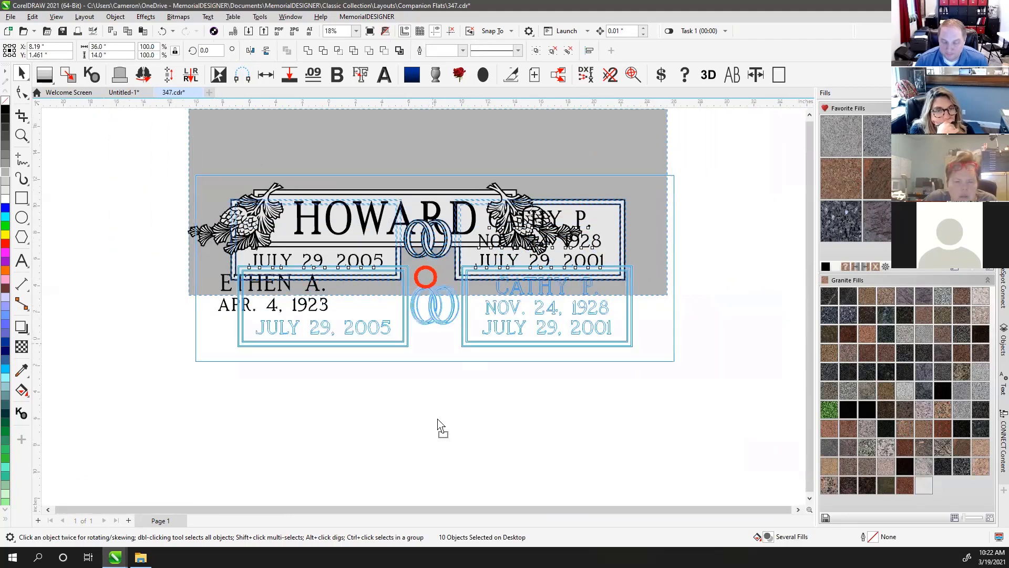
- Deselect, then marquee-select every object in the memorial design
{"action": "scroll", "coordinate": [440, 402], "scroll_direction": "down", "scroll_amount": 2}
{"action": "left_click", "coordinate": [330, 160]}
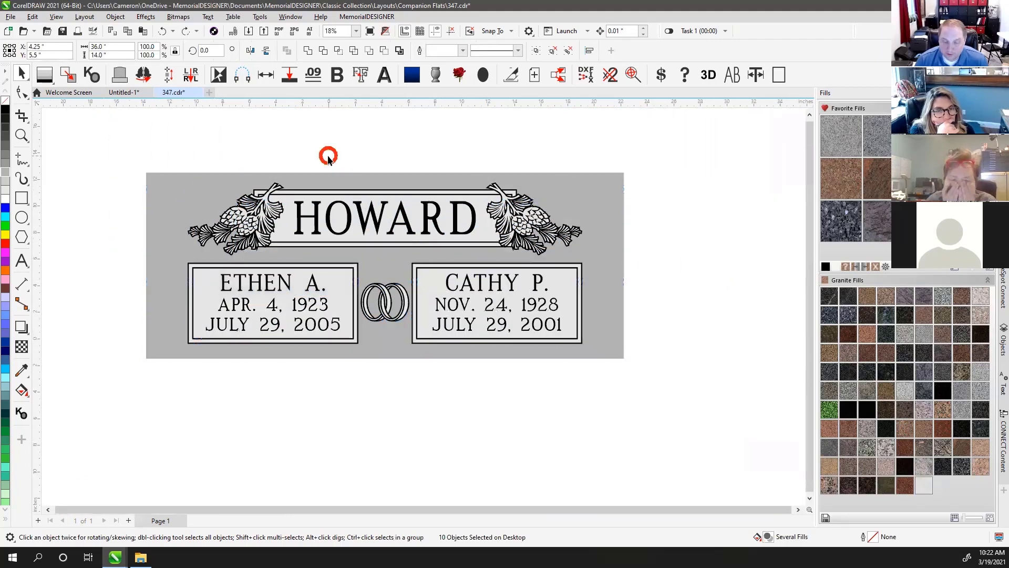
{"action": "left_click_drag", "start_coordinate": [126, 152], "coordinate": [662, 401]}
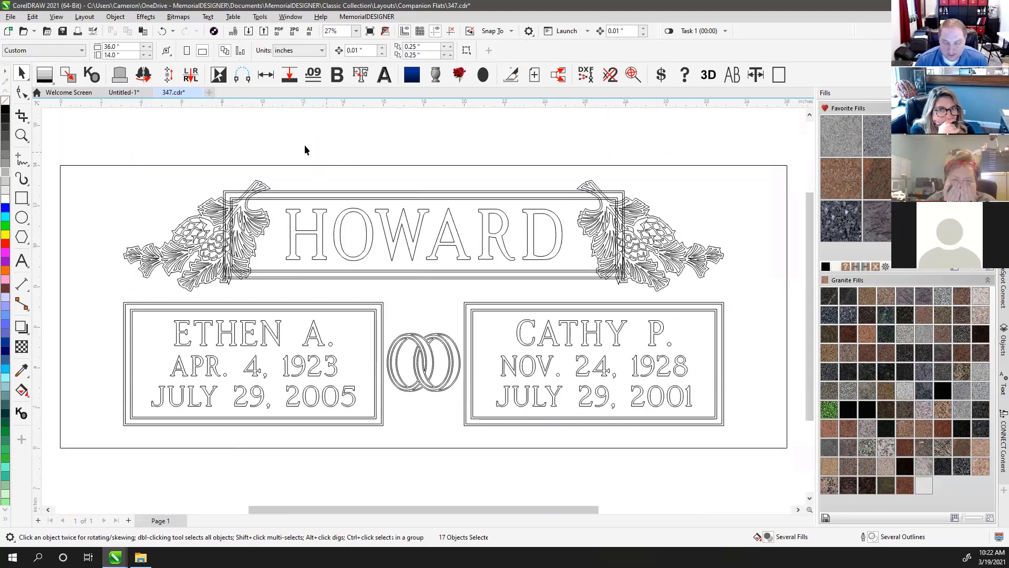
{"action": "scroll", "coordinate": [284, 202], "scroll_direction": "up", "scroll_amount": 2}
{"action": "scroll", "coordinate": [422, 307], "scroll_direction": "up", "scroll_amount": 2}
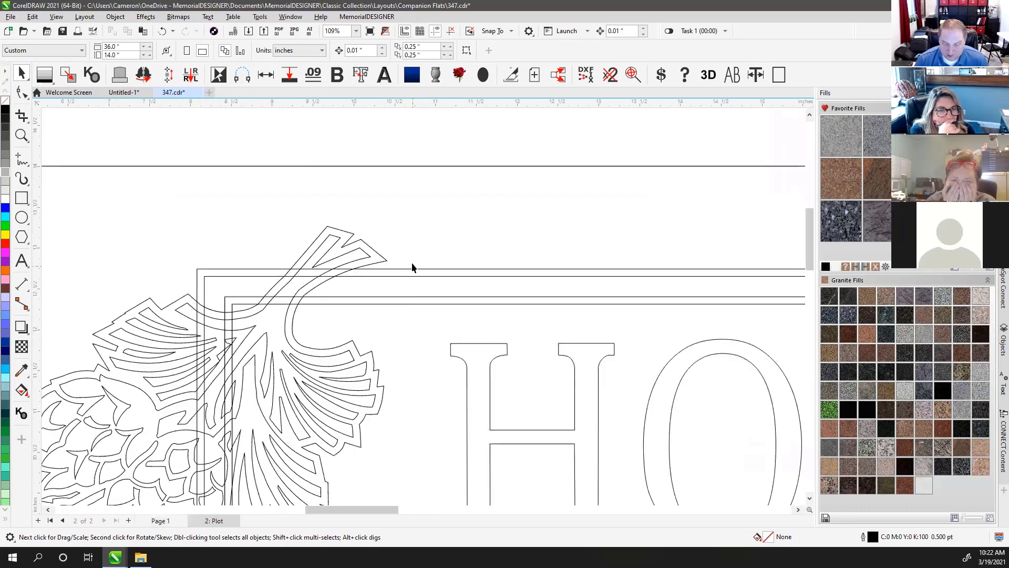
{"action": "left_click_drag", "start_coordinate": [420, 272], "coordinate": [466, 209]}
{"action": "key", "text": "ctrl+z"}
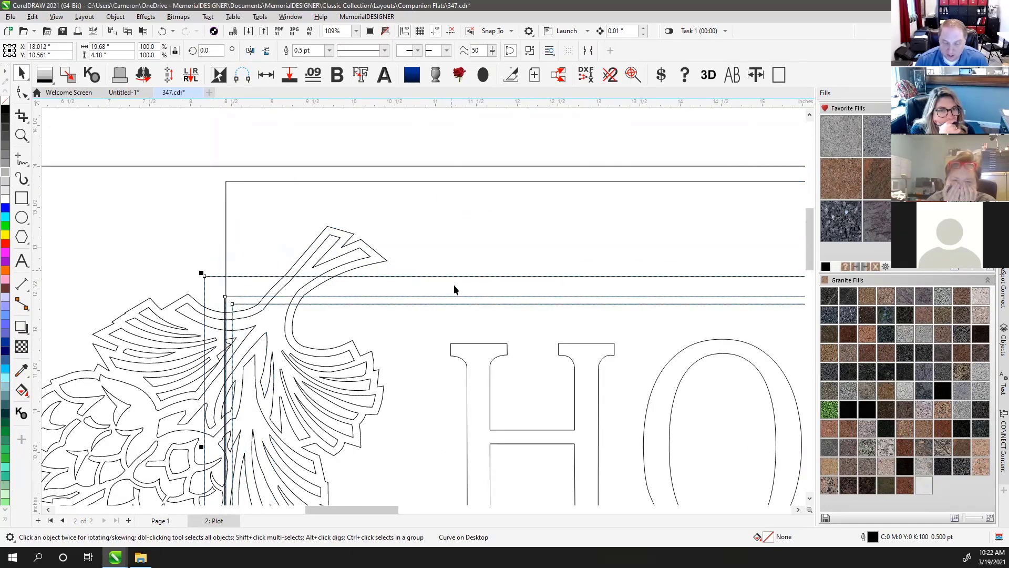
{"action": "key", "text": "ctrl+z"}
{"action": "left_click", "coordinate": [471, 216]}
{"action": "scroll", "coordinate": [437, 293], "scroll_direction": "down", "scroll_amount": 3}
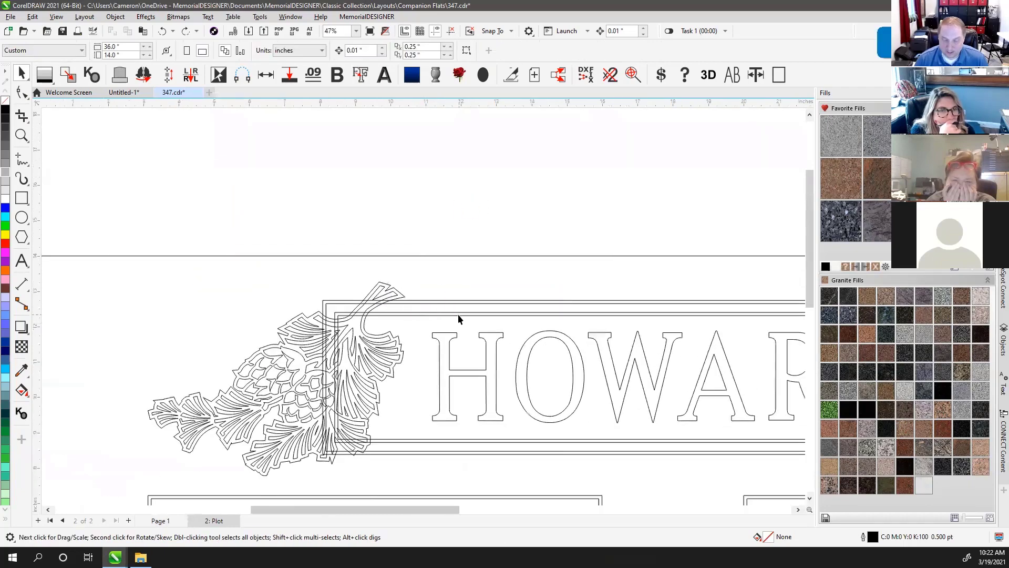
{"action": "scroll", "coordinate": [423, 310], "scroll_direction": "down", "scroll_amount": 1}
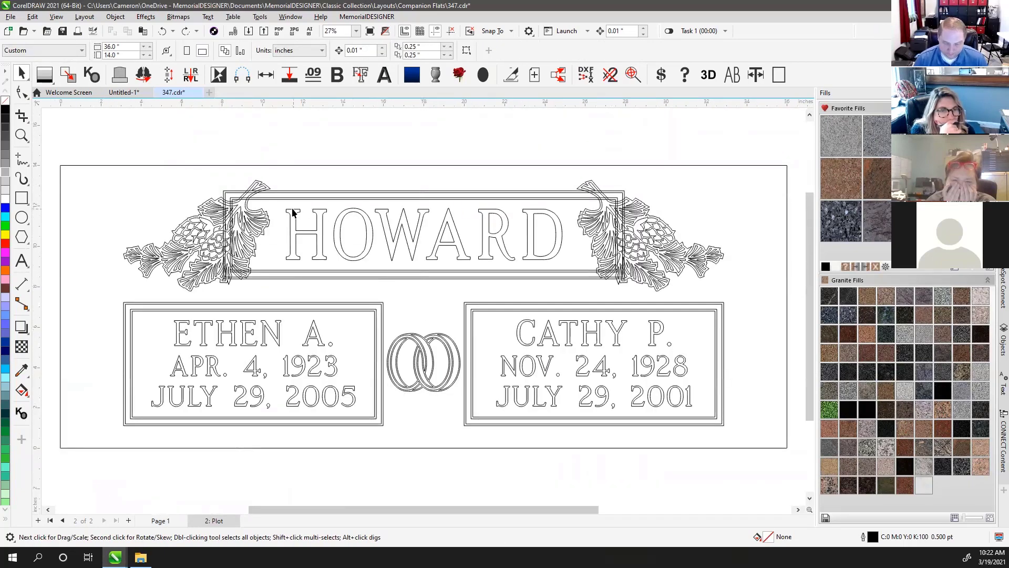
{"action": "left_click_drag", "start_coordinate": [282, 175], "coordinate": [295, 202]}
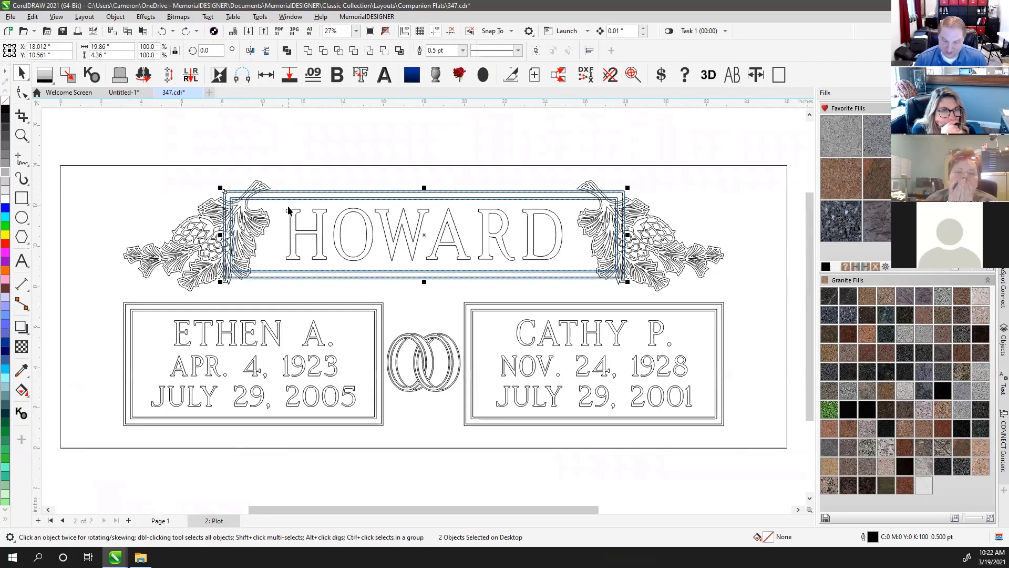
{"action": "left_click", "coordinate": [289, 178]}
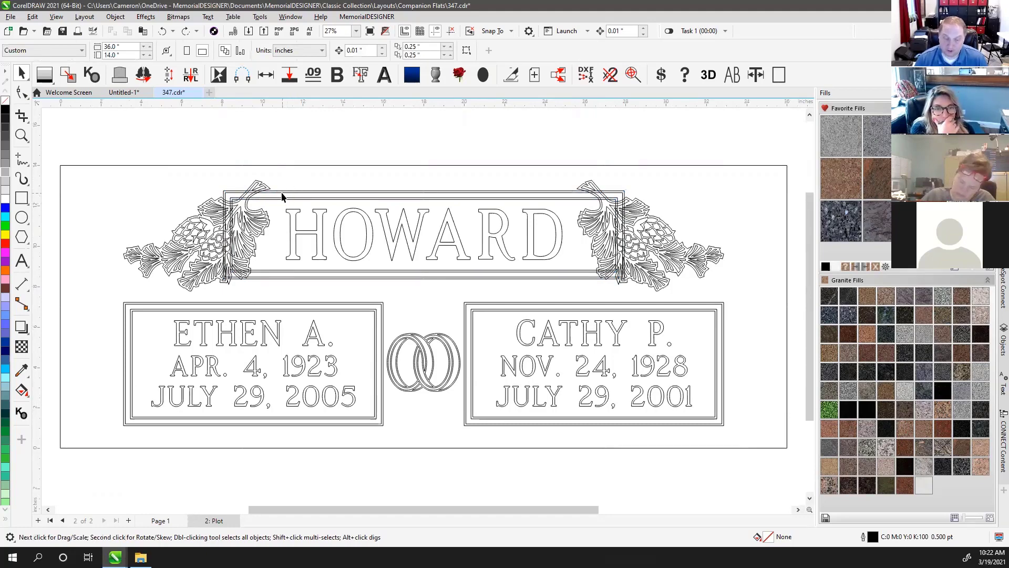
{"action": "scroll", "coordinate": [422, 310], "scroll_direction": "up", "scroll_amount": 10}
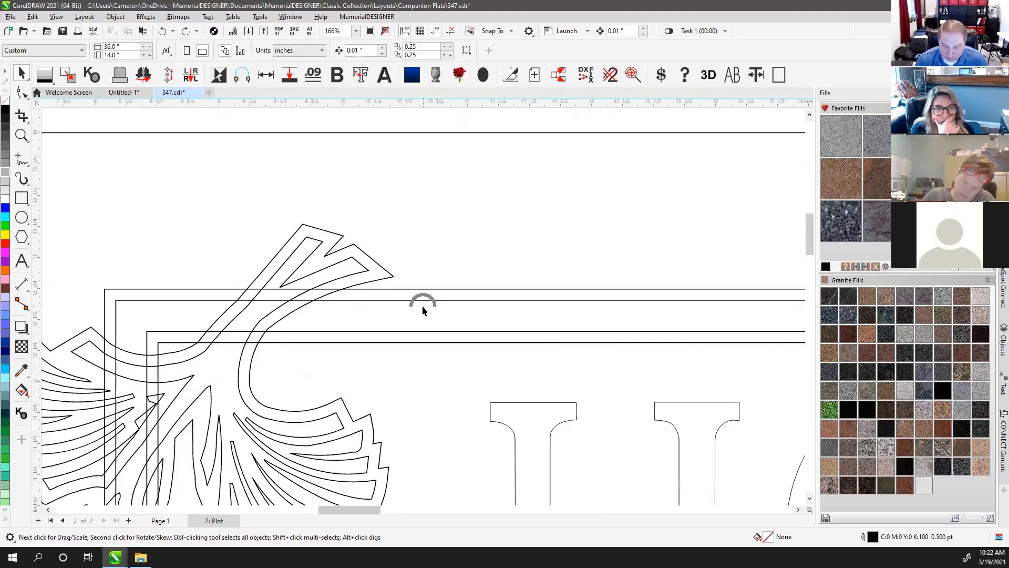
{"action": "left_click", "coordinate": [422, 294]}
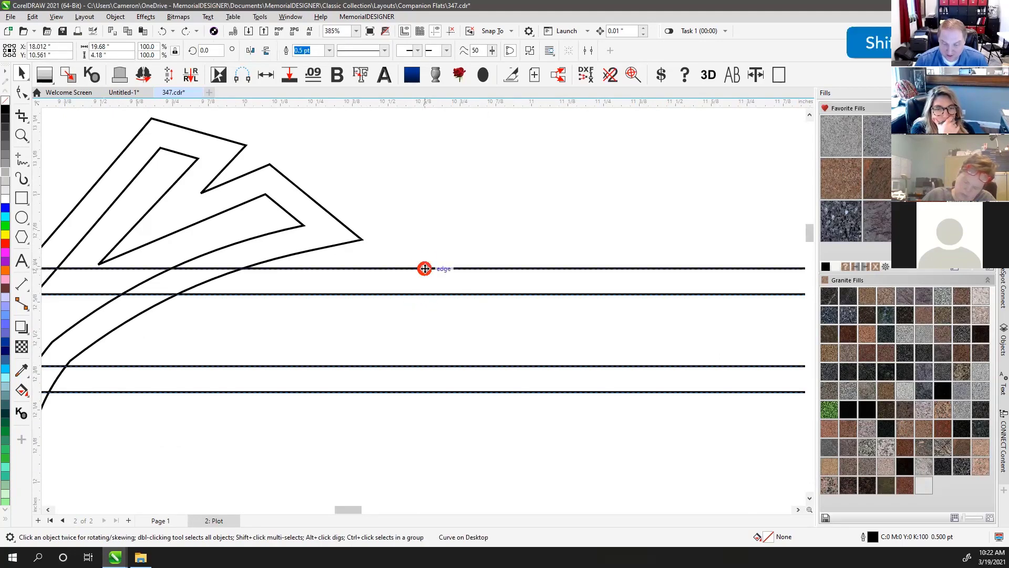
{"action": "left_click", "coordinate": [421, 268], "text": "shift"}
{"action": "scroll", "coordinate": [421, 309], "scroll_direction": "down", "scroll_amount": 6}
{"action": "scroll", "coordinate": [421, 308], "scroll_direction": "down", "scroll_amount": 2}
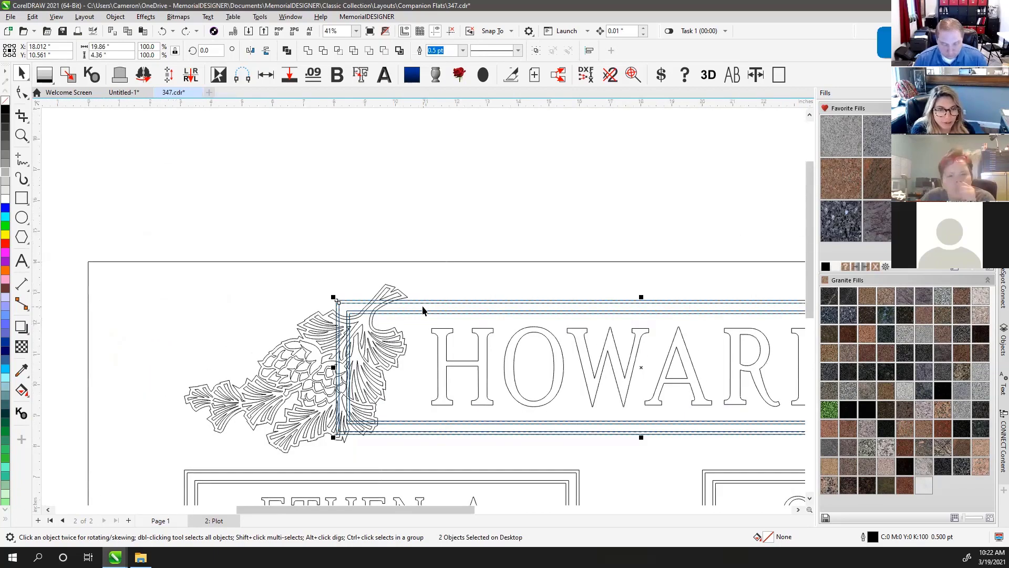
{"action": "key", "text": "shift+F4"}
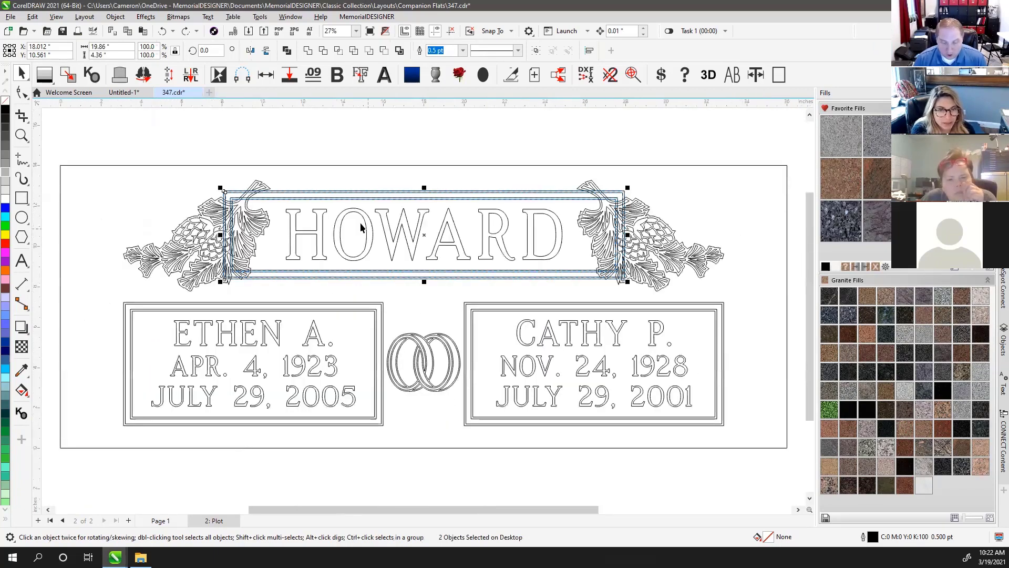
{"action": "left_click", "coordinate": [294, 146]}
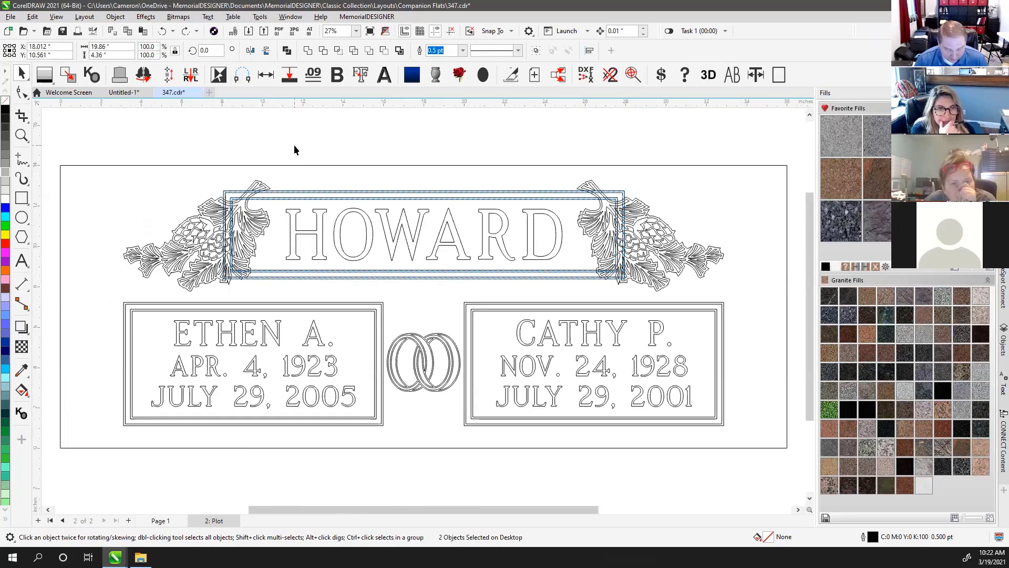
{"action": "left_click", "coordinate": [165, 520]}
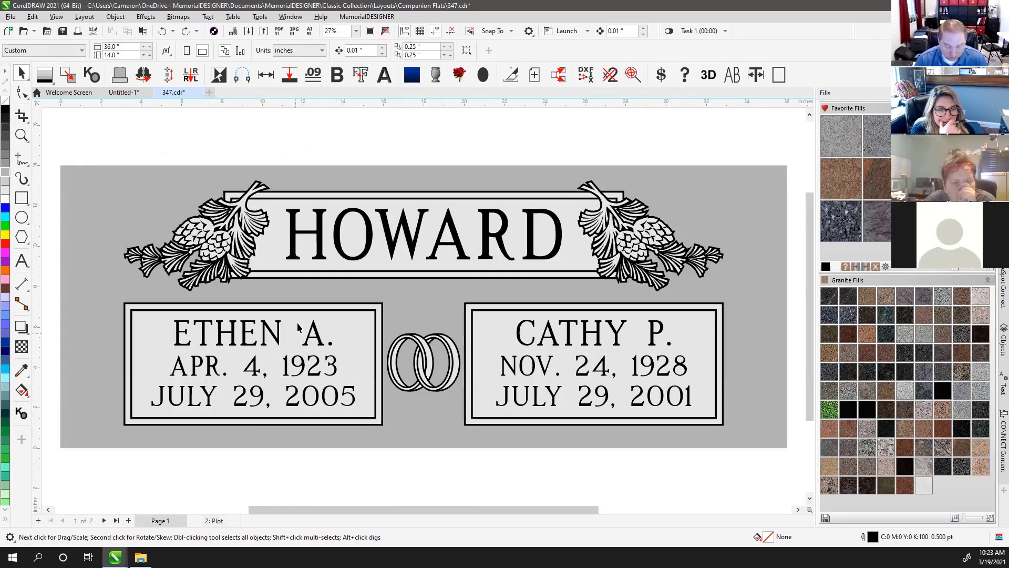
{"action": "left_click_drag", "start_coordinate": [278, 174], "coordinate": [282, 209]}
{"action": "left_click_drag", "start_coordinate": [287, 175], "coordinate": [320, 141]}
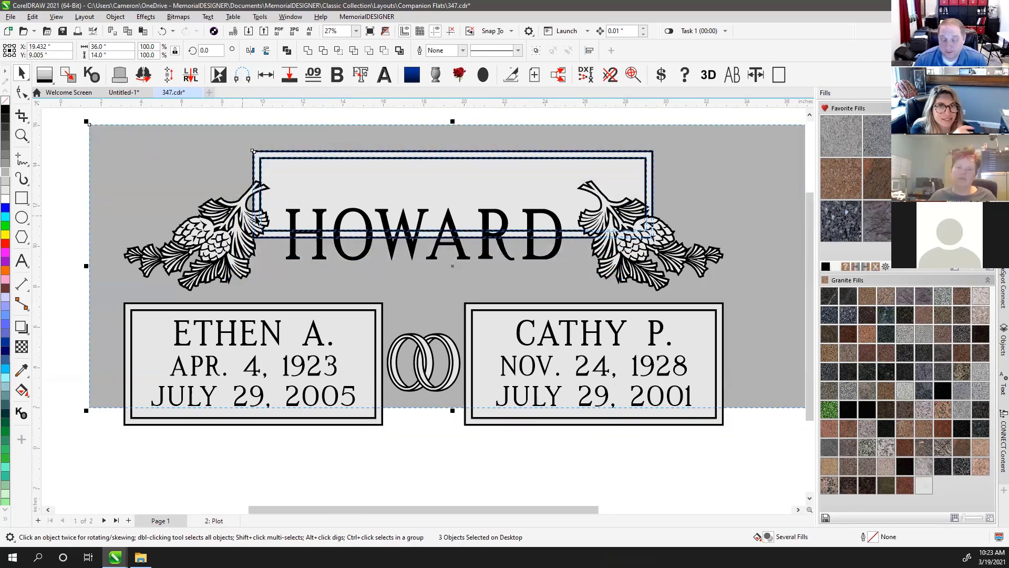
{"action": "key", "text": "ctrl+z"}
{"action": "left_click", "coordinate": [320, 146]}
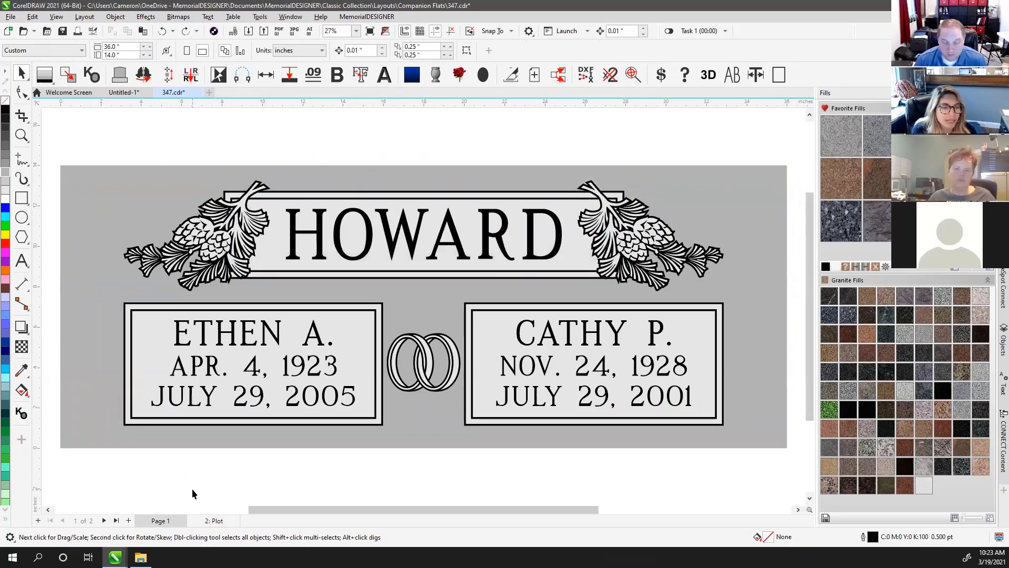
{"action": "left_click", "coordinate": [214, 521]}
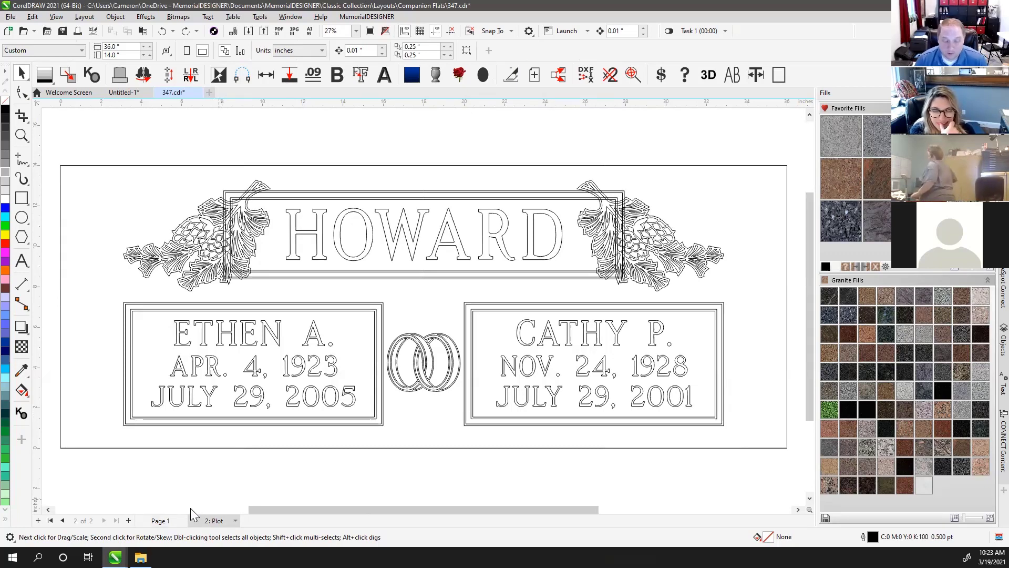
{"action": "left_click", "coordinate": [160, 520]}
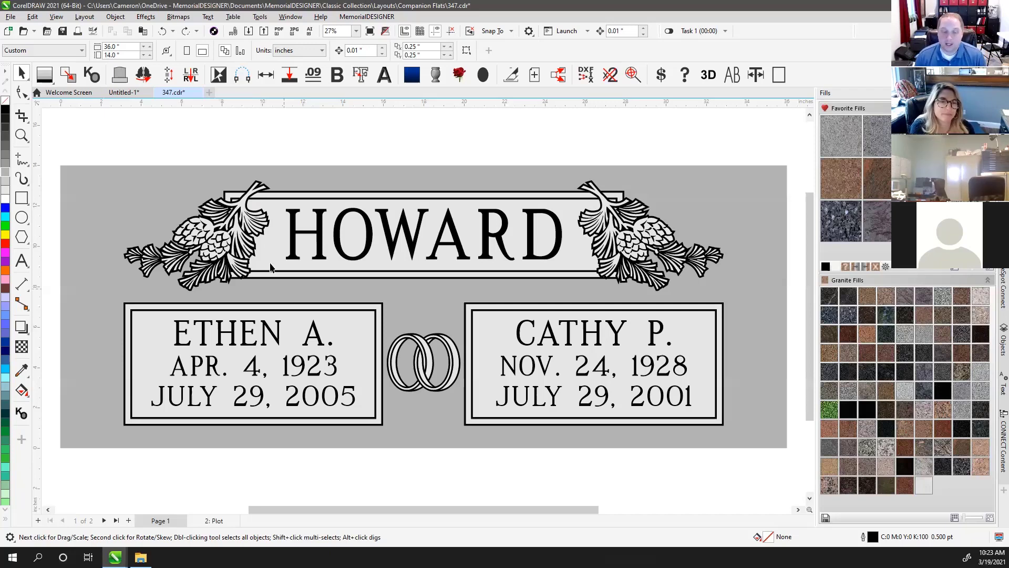
{"action": "key", "text": "shift+F9"}
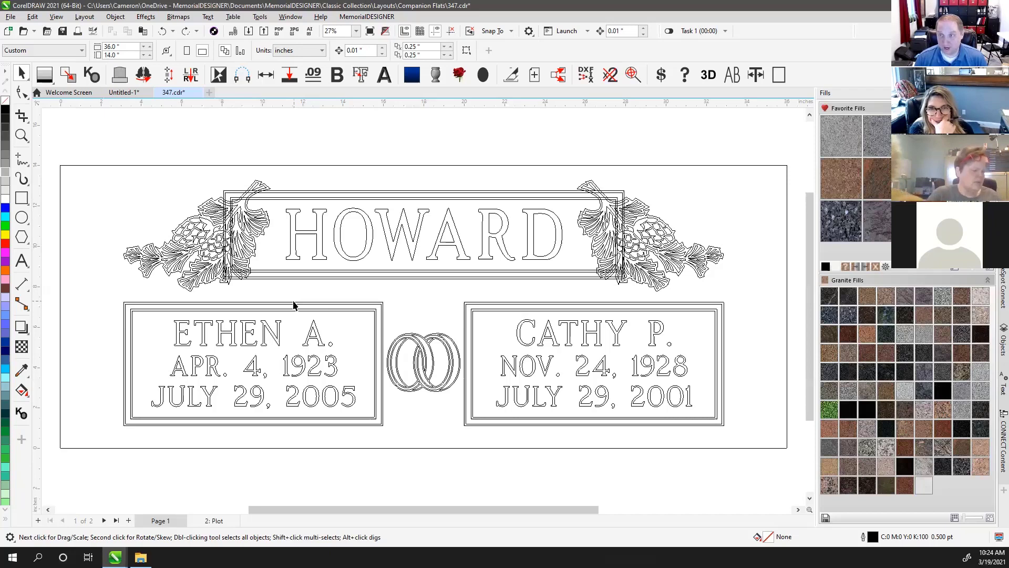
{"action": "key", "text": "shift+F9"}
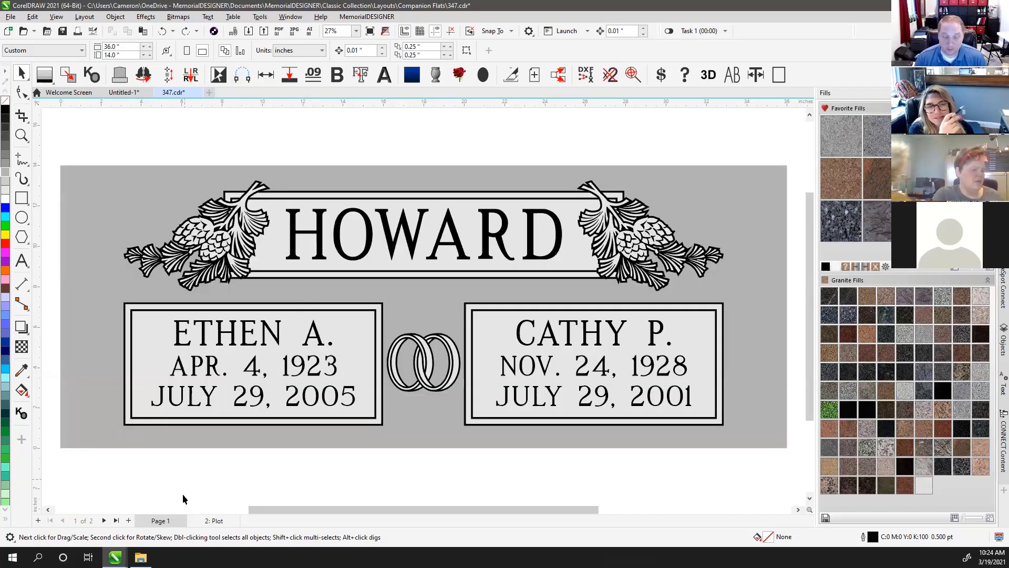
{"action": "left_click", "coordinate": [214, 520]}
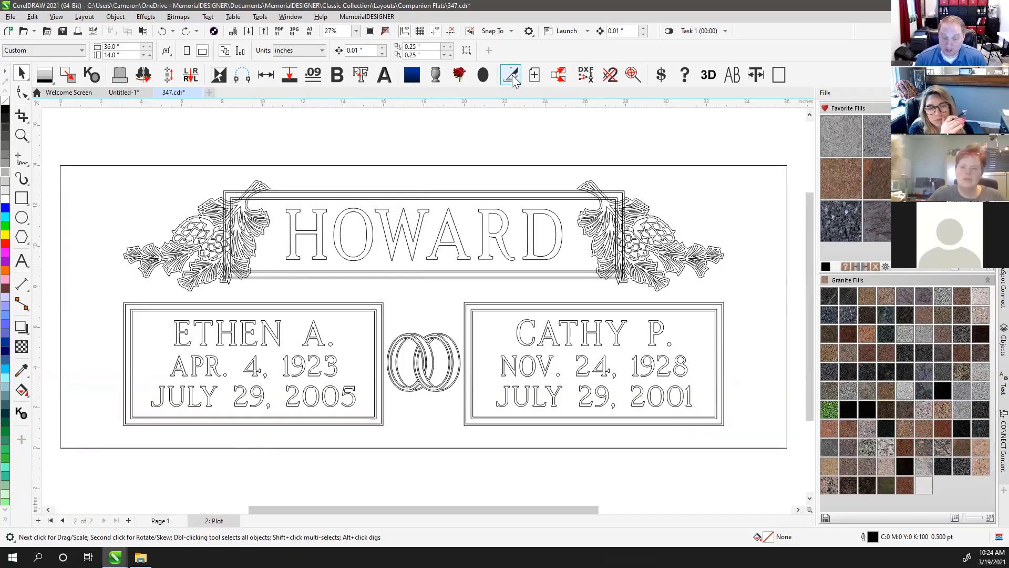
- Compare Page 1 and the 2: Plot page, selecting the ornament, background and plot rectangles
{"action": "left_click", "coordinate": [244, 225]}
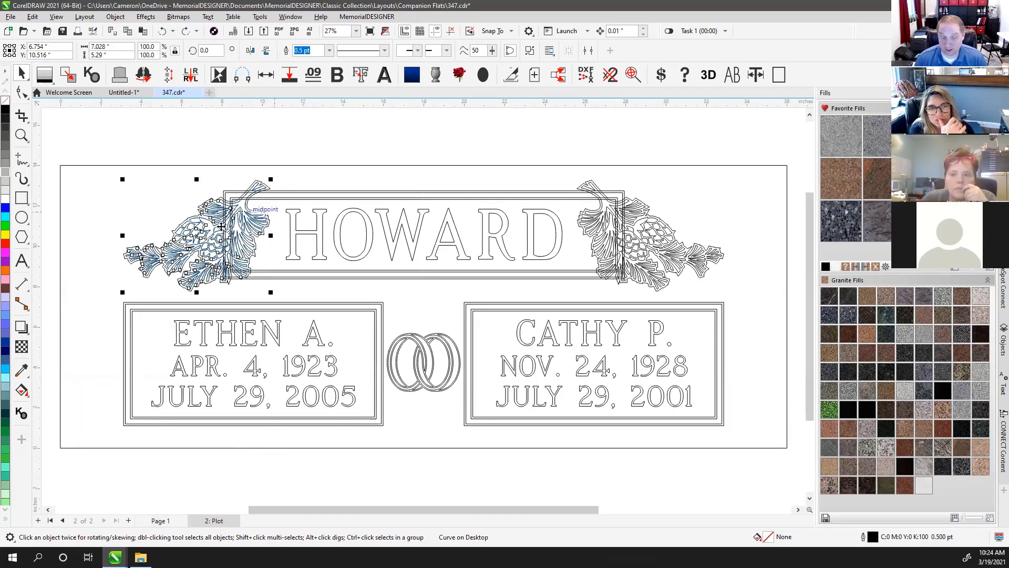
{"action": "left_click", "coordinate": [160, 520]}
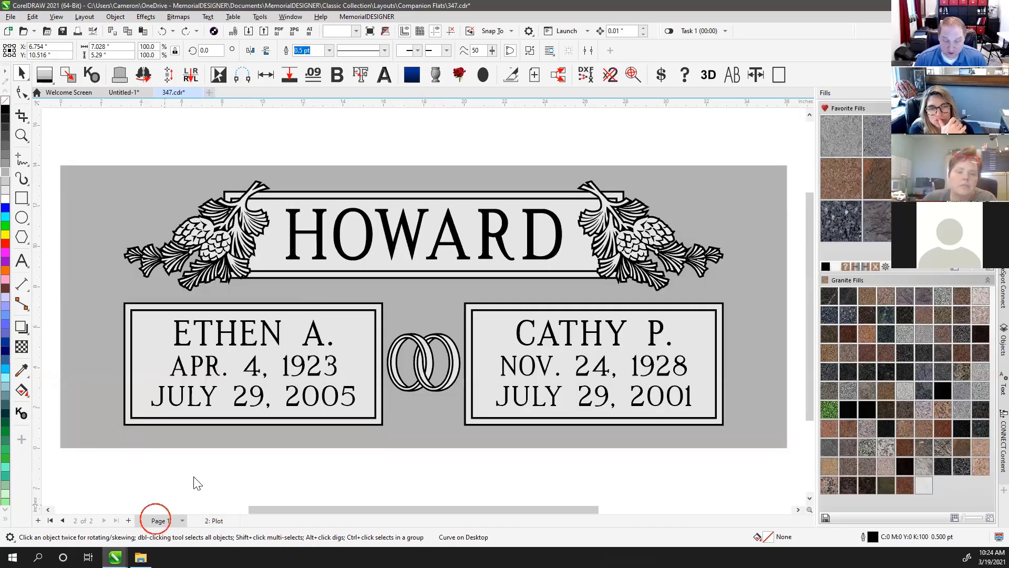
{"action": "left_click", "coordinate": [149, 185]}
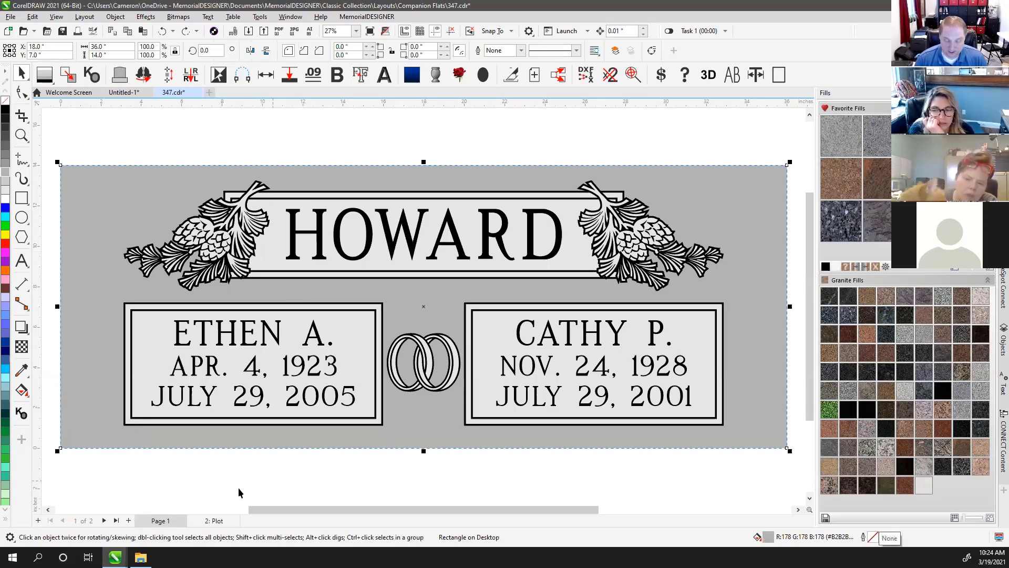
{"action": "left_click", "coordinate": [206, 522]}
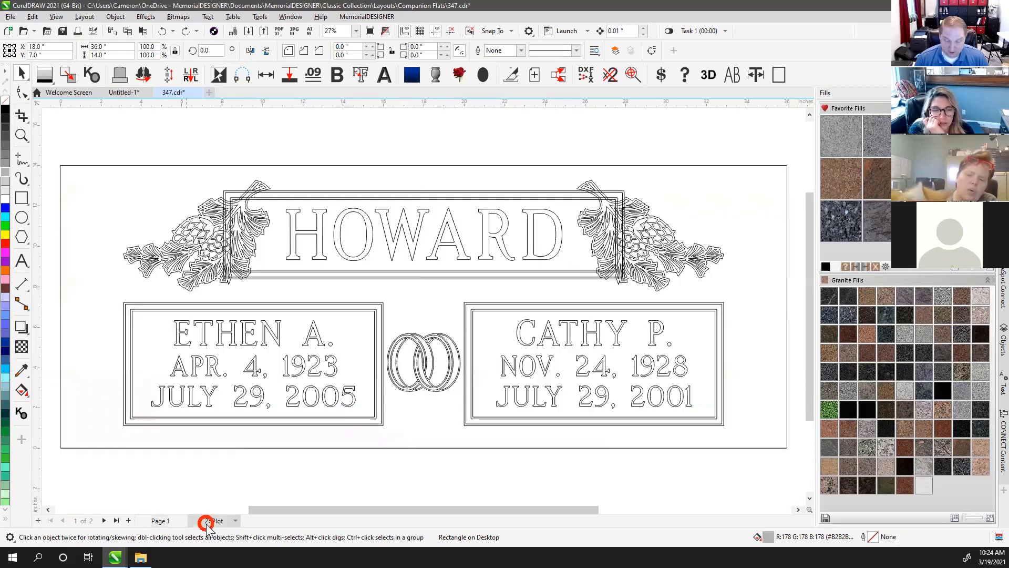
{"action": "left_click", "coordinate": [84, 166]}
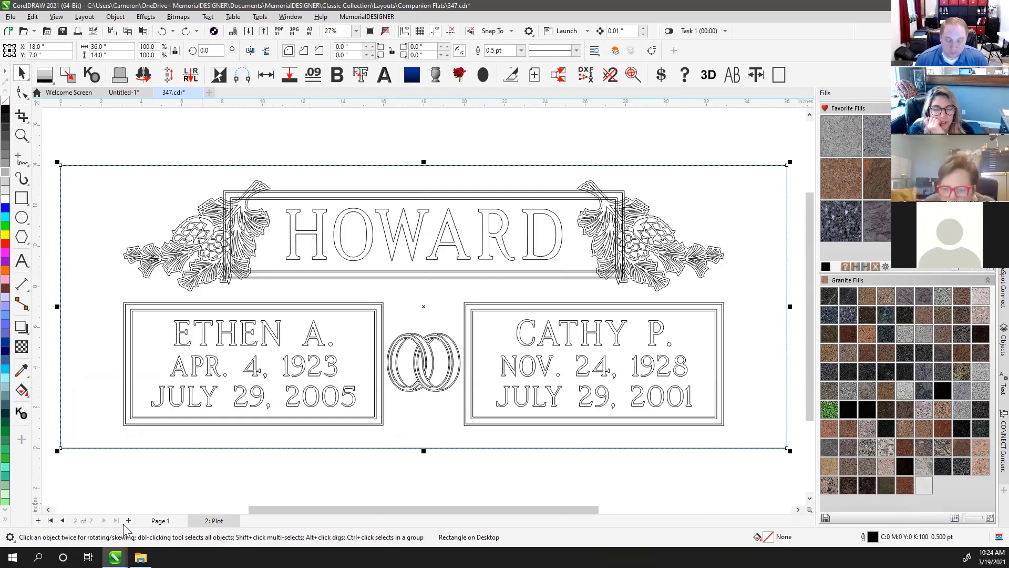
{"action": "left_click", "coordinate": [158, 521]}
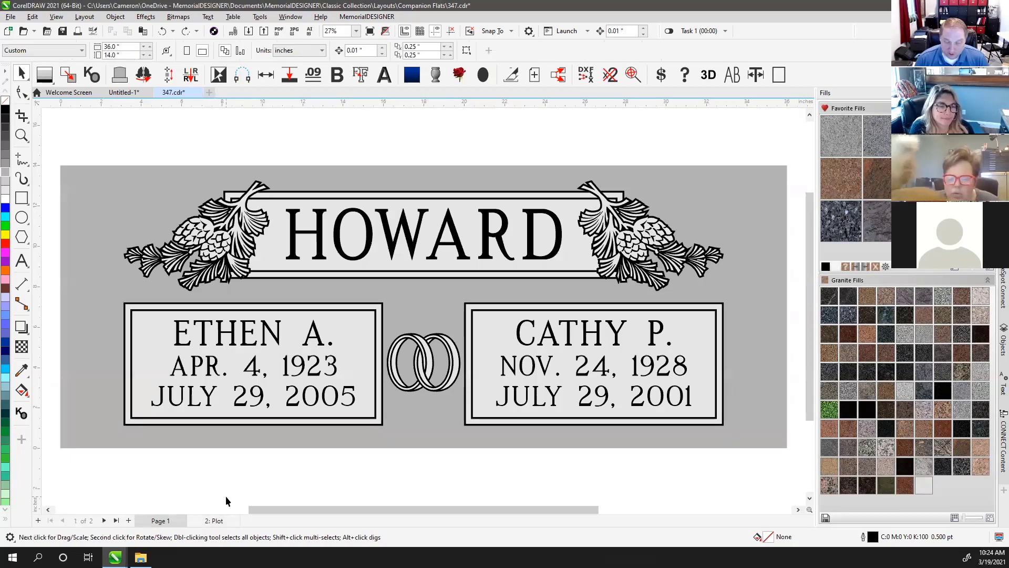
{"action": "left_click", "coordinate": [128, 219]}
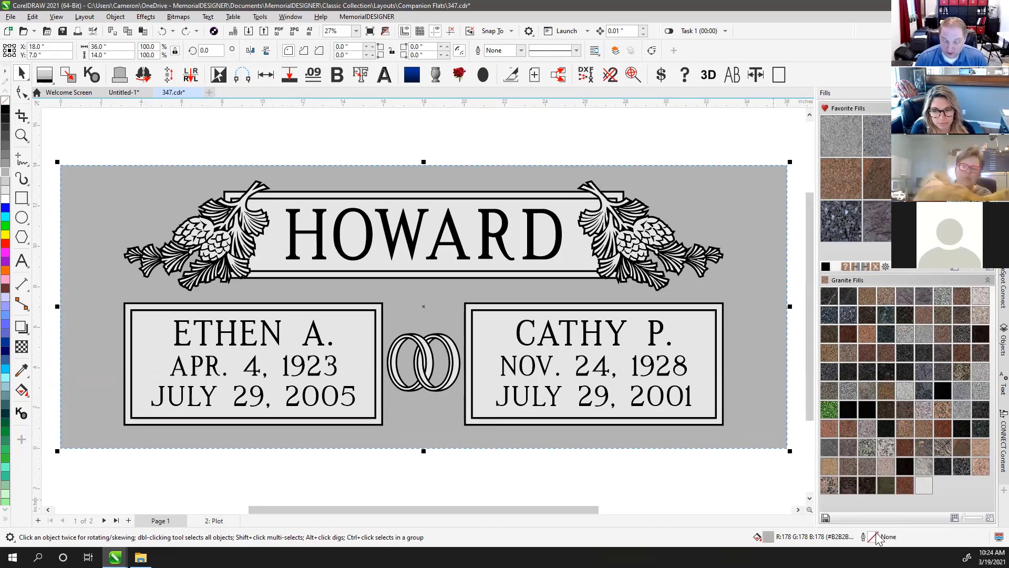
- Check the outline rectangle on 2: Plot, then marquee-select the HOWARD banner and ornaments on Page 1
{"action": "left_click", "coordinate": [213, 521]}
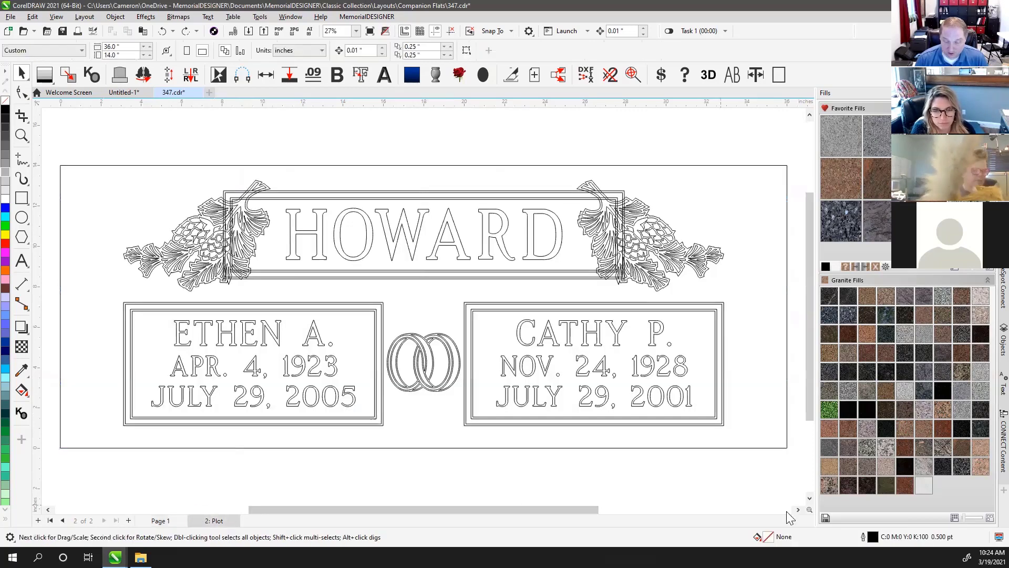
{"action": "left_click", "coordinate": [781, 447]}
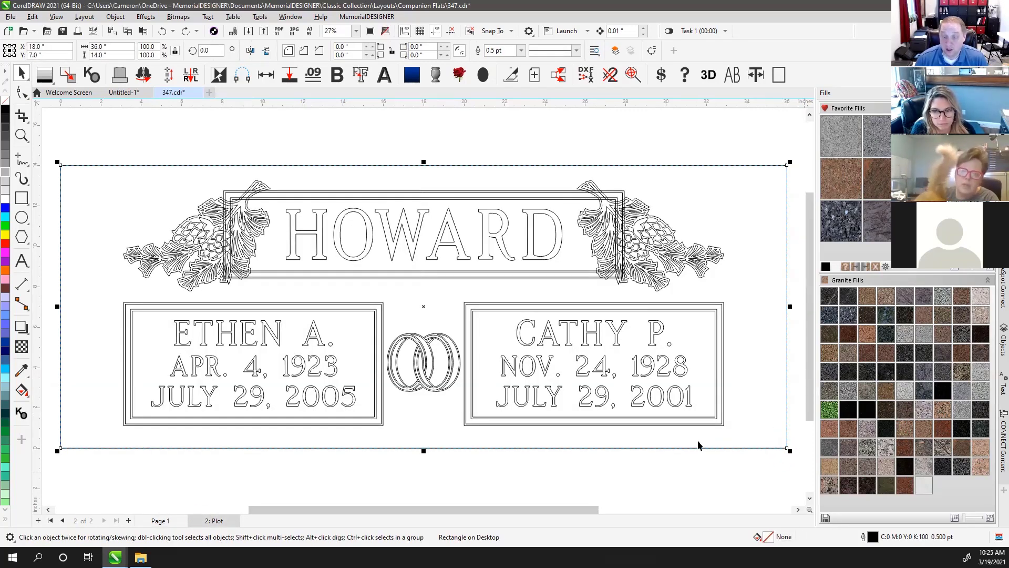
{"action": "left_click", "coordinate": [535, 137]}
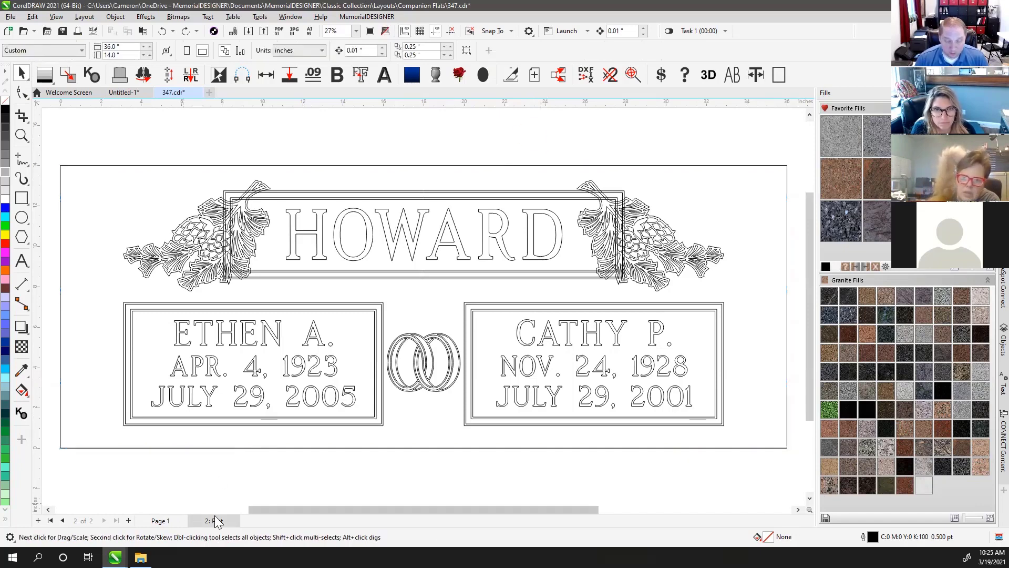
{"action": "left_click", "coordinate": [154, 521]}
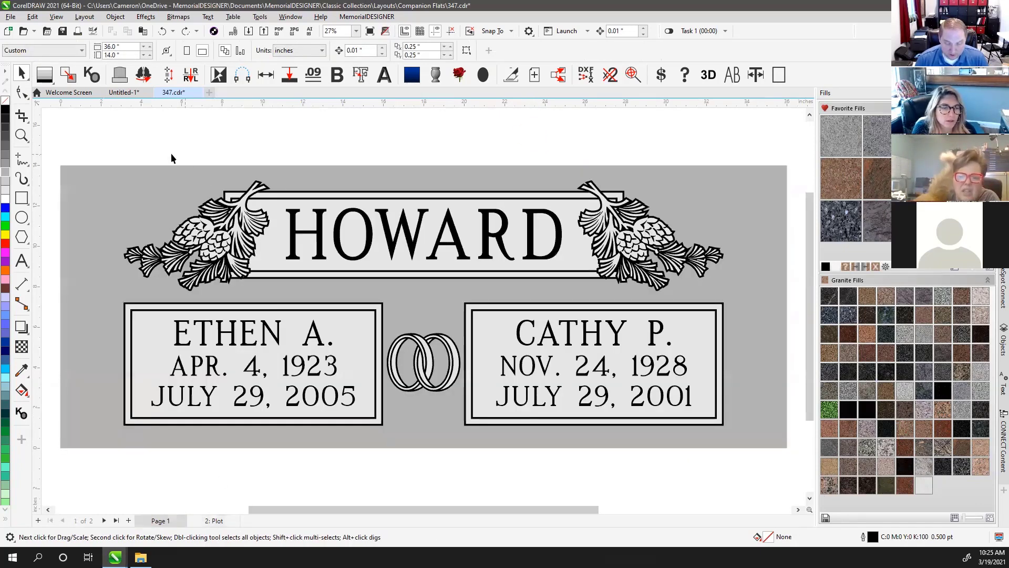
{"action": "left_click_drag", "start_coordinate": [393, 244], "coordinate": [746, 332]}
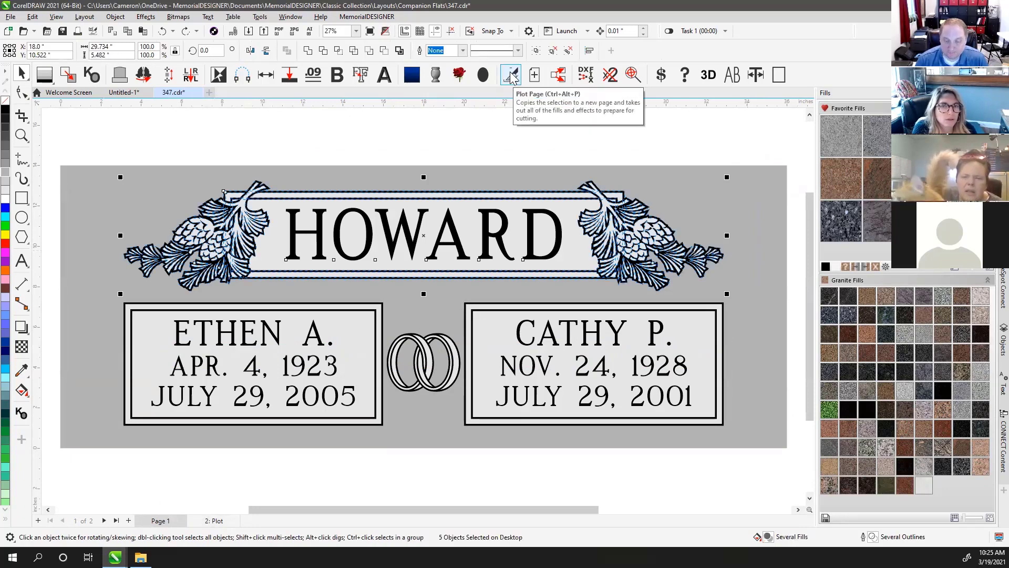
- Run Plot Page on the selected banner and delete the resulting 3: Plot page
{"action": "left_click", "coordinate": [511, 76]}
{"action": "left_click", "coordinate": [289, 168]}
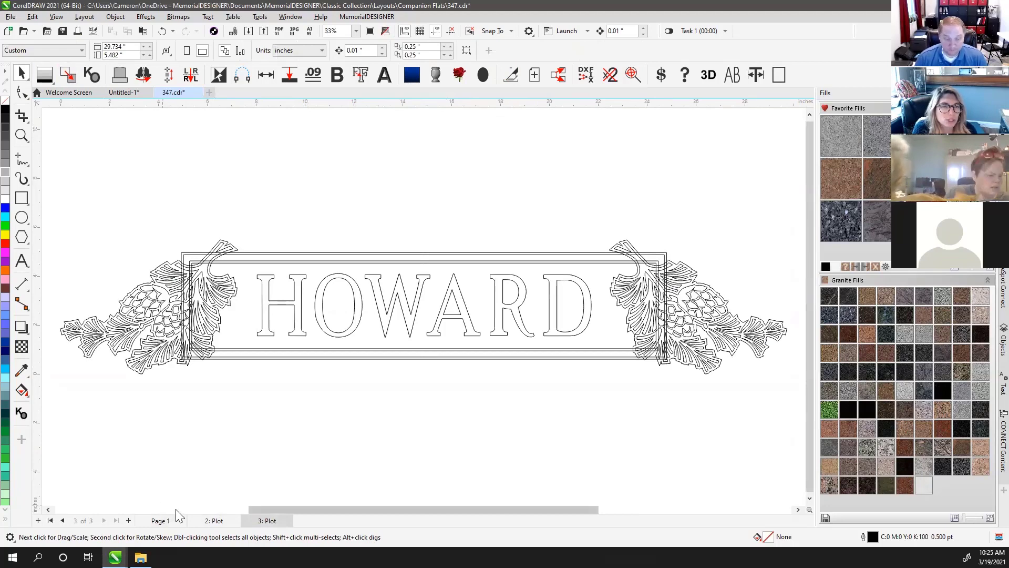
{"action": "left_click", "coordinate": [288, 519]}
{"action": "left_click", "coordinate": [326, 496]}
- Delete the 2: Plot page, then fit the design in view and select all objects
{"action": "left_click", "coordinate": [236, 521]}
{"action": "left_click", "coordinate": [269, 495]}
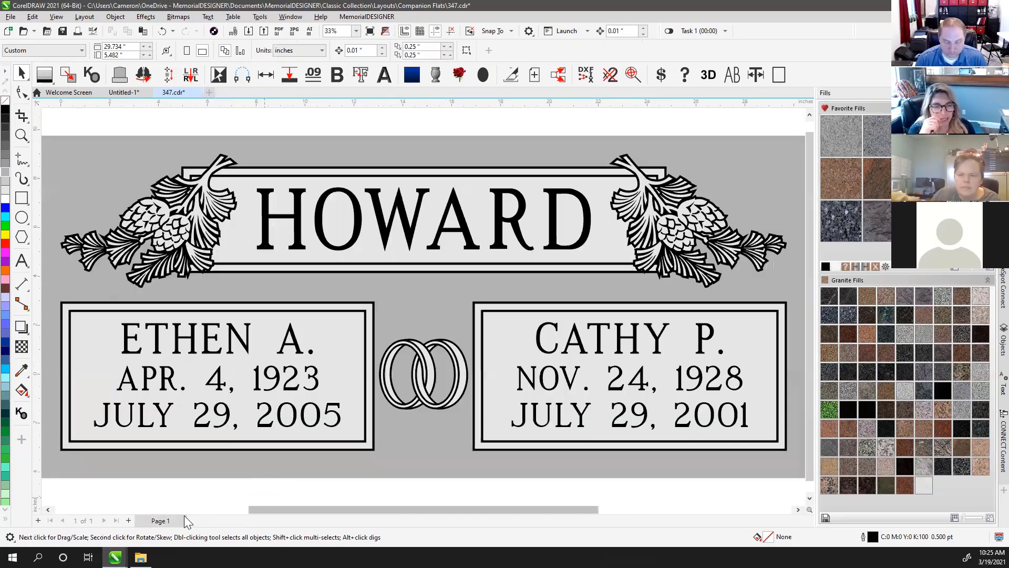
{"action": "key", "text": "F4"}
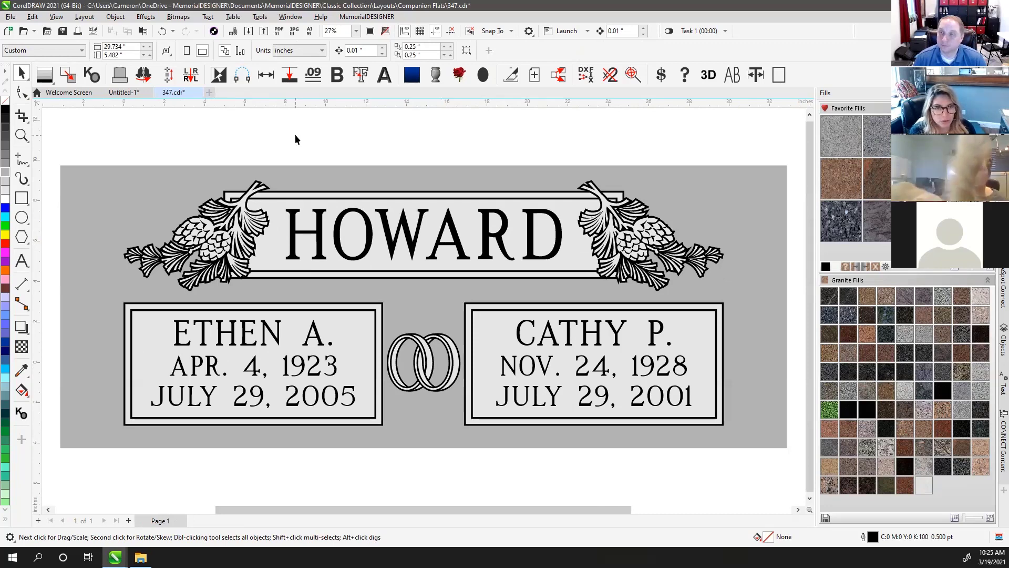
{"action": "key", "text": "ctrl+a"}
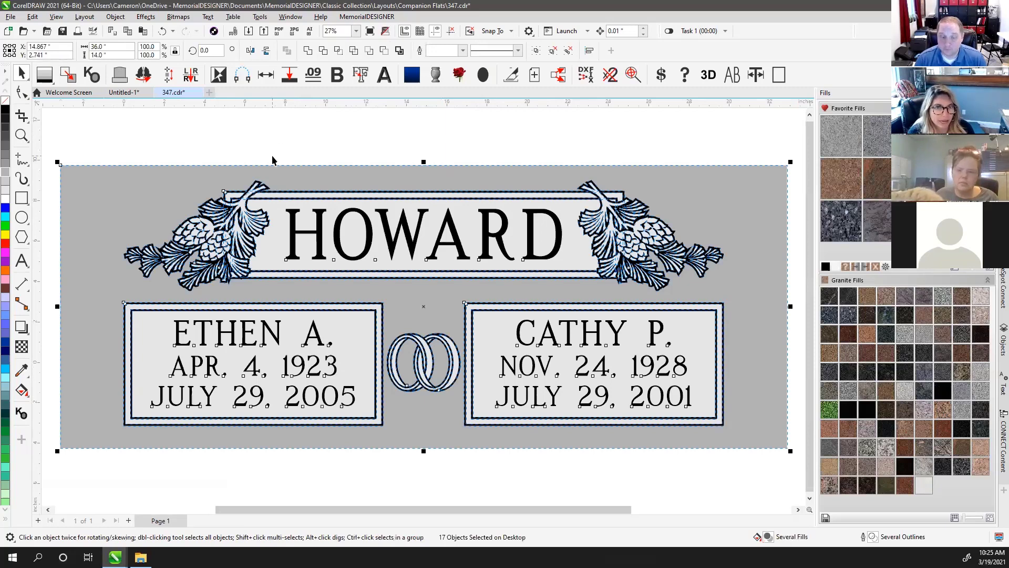
- Place the design on a proof sheet, shrink it to about 70%, and move it around the stone
{"action": "left_click", "coordinate": [281, 137]}
{"action": "left_click", "coordinate": [412, 74]}
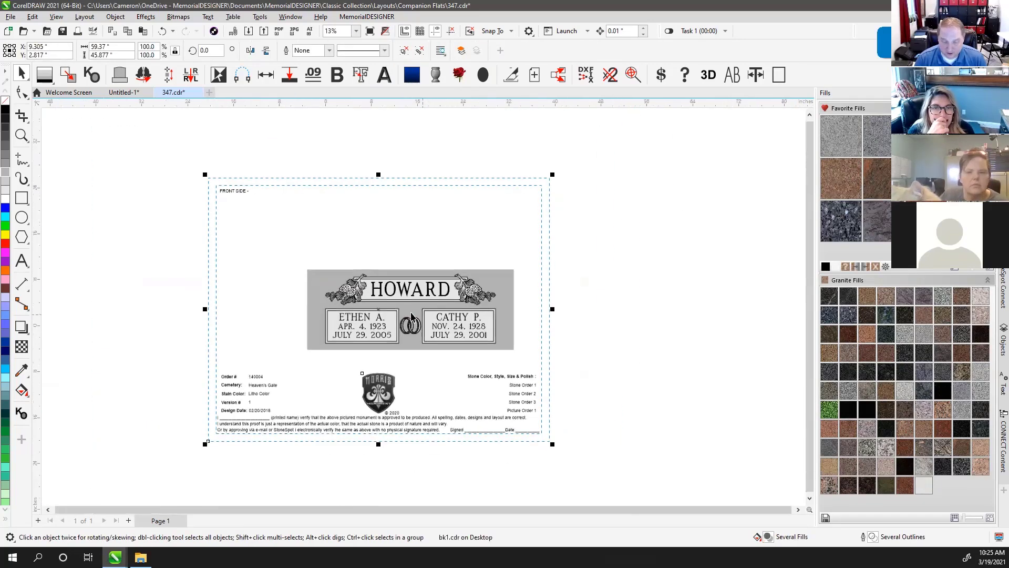
{"action": "left_click_drag", "start_coordinate": [206, 182], "coordinate": [264, 219]}
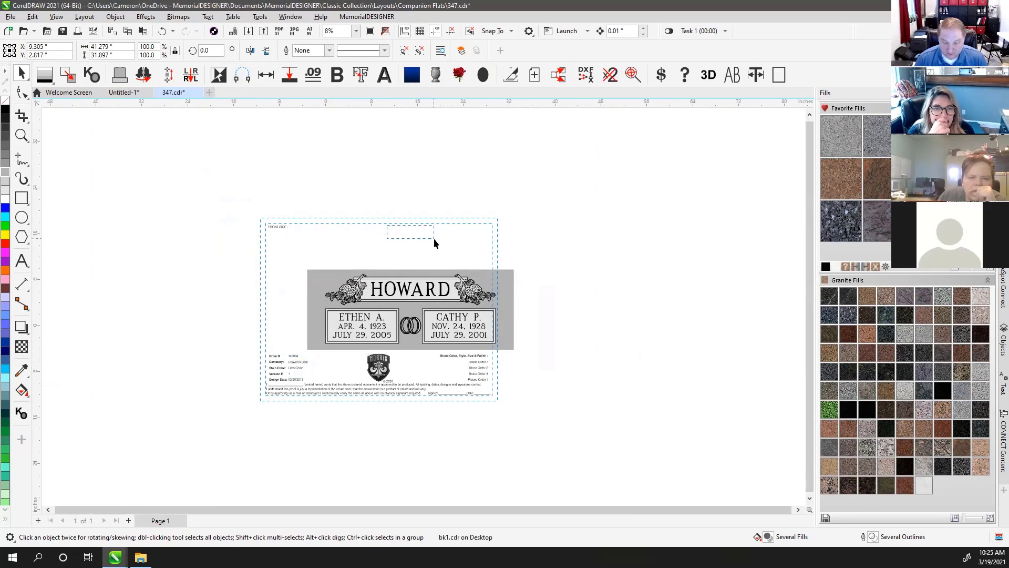
{"action": "left_click", "coordinate": [424, 223]}
{"action": "left_click_drag", "start_coordinate": [423, 224], "coordinate": [455, 235]}
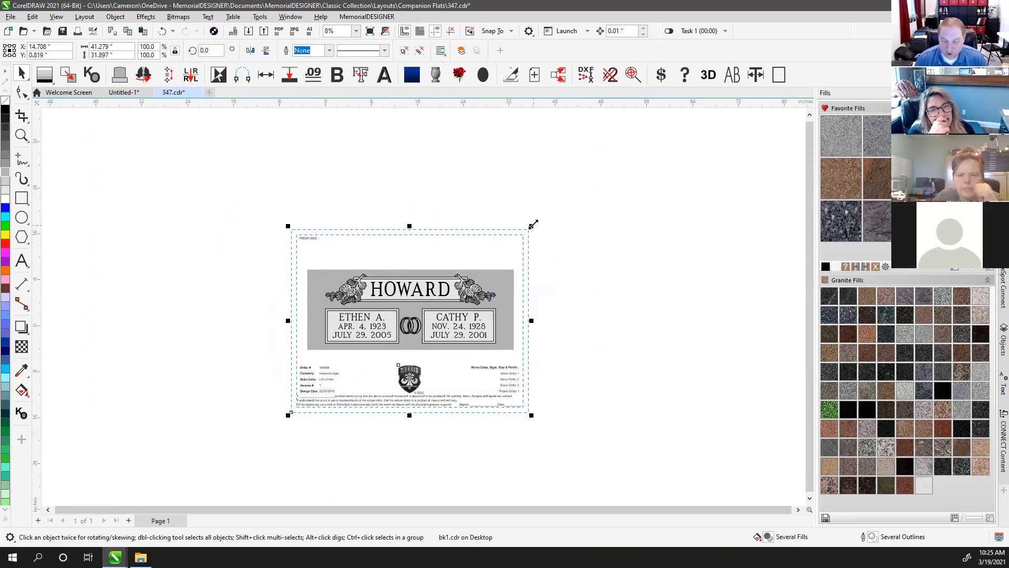
{"action": "left_click", "coordinate": [477, 185]}
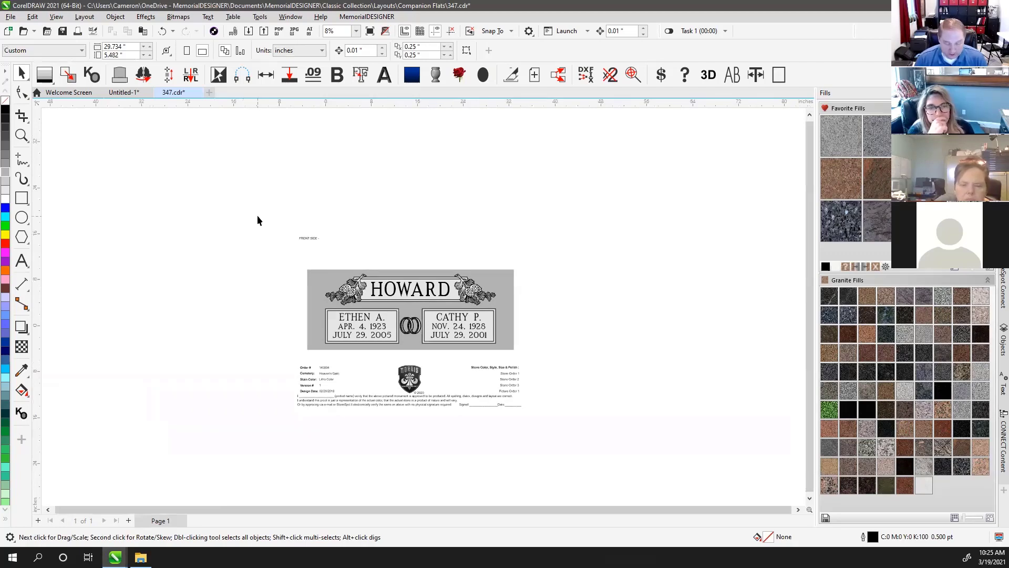
- Check selections of all objects, the proof sheet and the stone panel, then zoom to fit everything
{"action": "key", "text": "ctrl+a"}
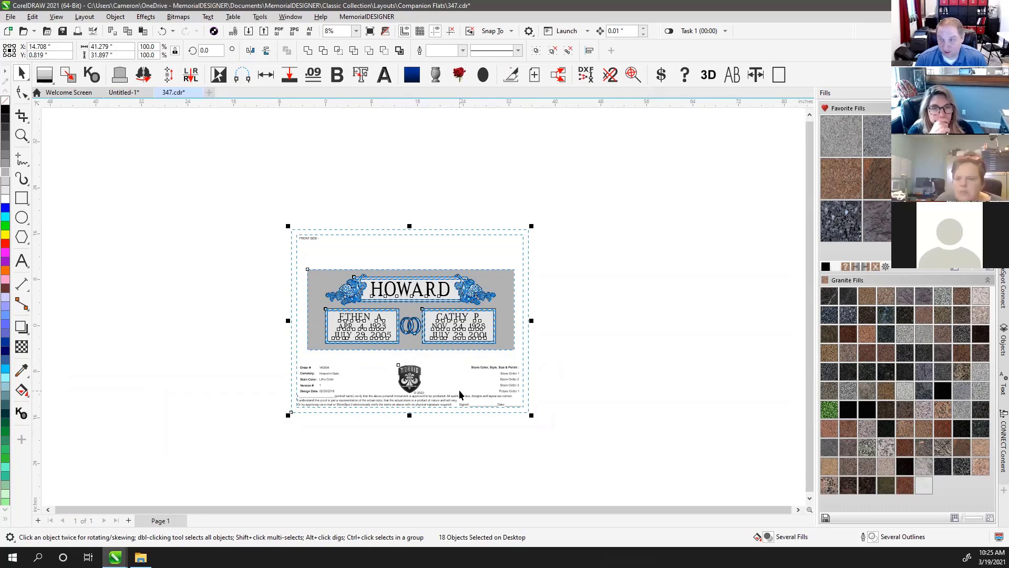
{"action": "left_click", "coordinate": [388, 170]}
{"action": "left_click", "coordinate": [354, 229]}
{"action": "left_click_drag", "start_coordinate": [234, 244], "coordinate": [591, 359]}
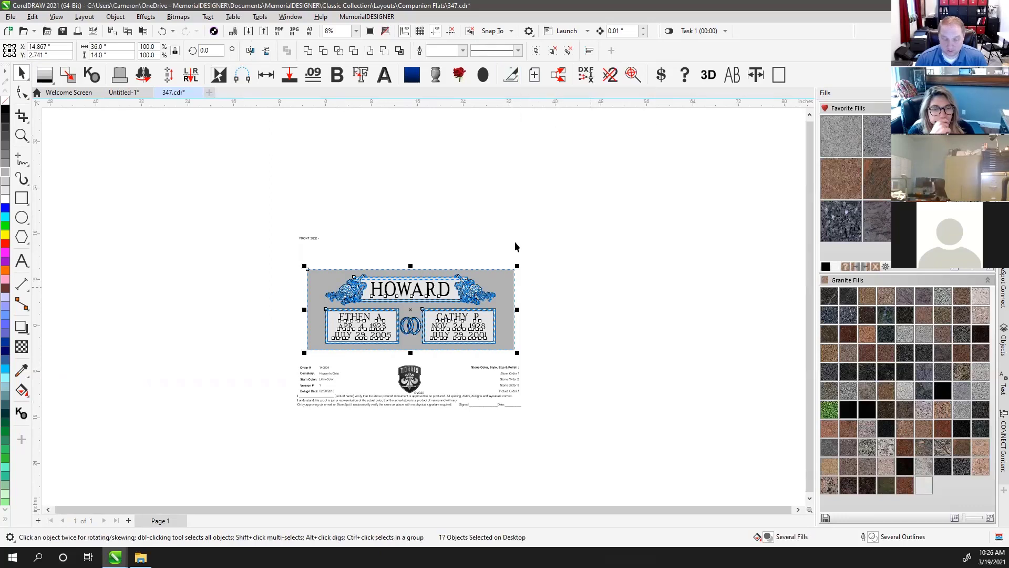
{"action": "left_click", "coordinate": [222, 171]}
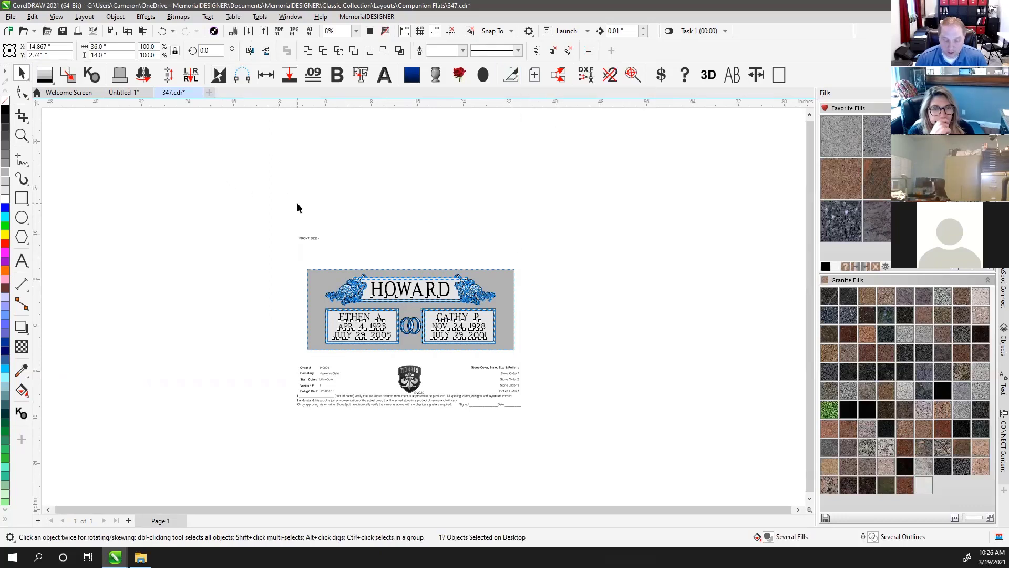
{"action": "left_click", "coordinate": [314, 238]}
{"action": "left_click", "coordinate": [324, 192]}
{"action": "key", "text": "F4"}
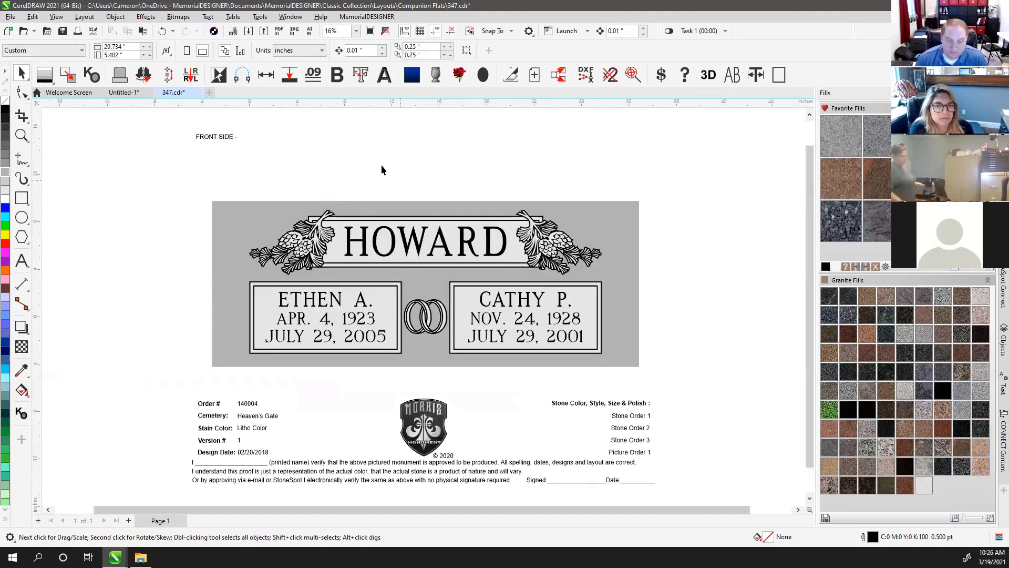
{"action": "left_click", "coordinate": [231, 139]}
{"action": "left_click", "coordinate": [113, 162]}
{"action": "left_click", "coordinate": [327, 369]}
{"action": "left_click", "coordinate": [454, 178]}
{"action": "left_click", "coordinate": [421, 157]}
{"action": "left_click", "coordinate": [235, 158]}
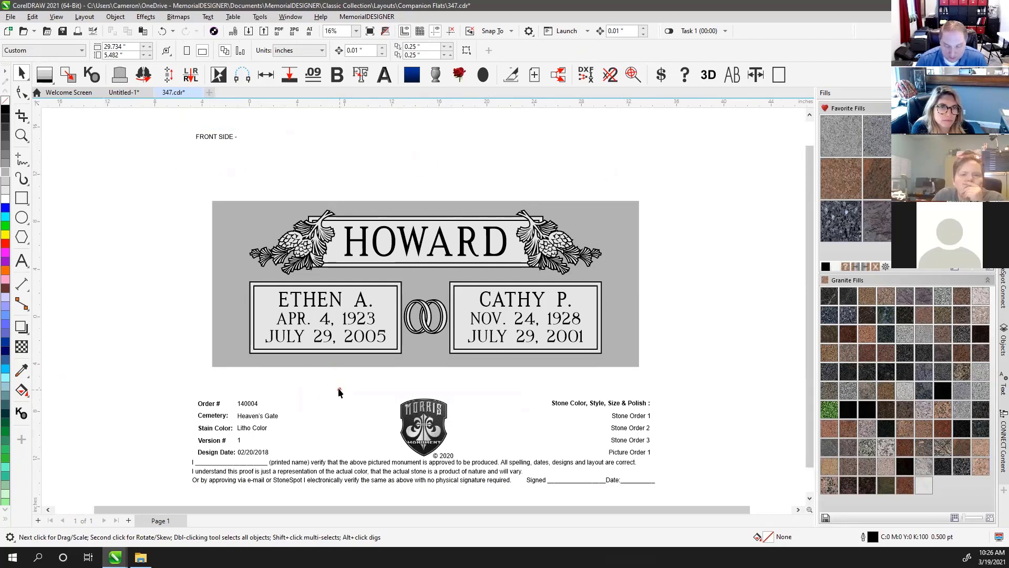
{"action": "left_click", "coordinate": [219, 384]}
{"action": "left_click", "coordinate": [236, 194]}
{"action": "left_click", "coordinate": [239, 165]}
{"action": "left_click", "coordinate": [298, 168]}
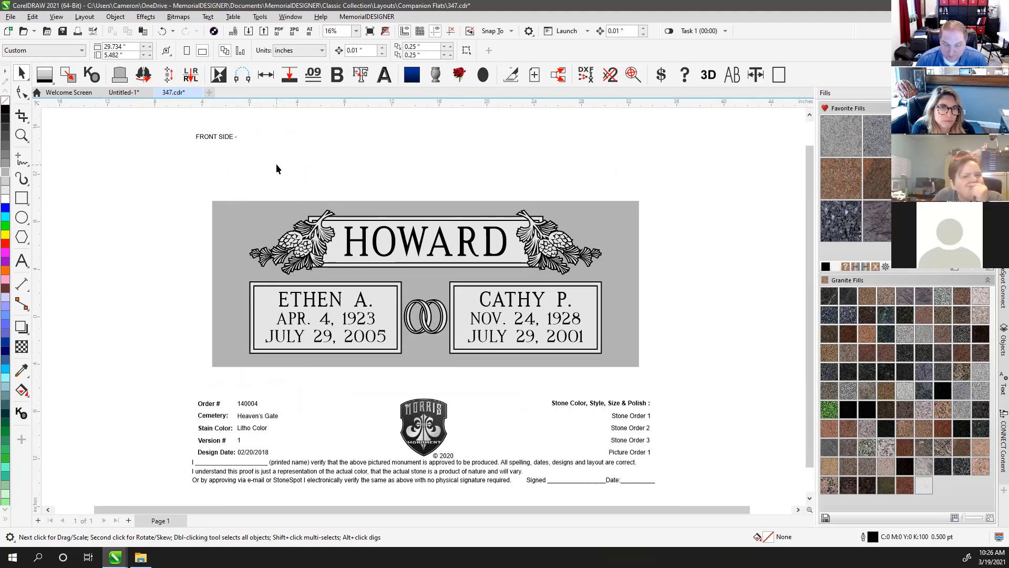
{"action": "left_click", "coordinate": [367, 436]}
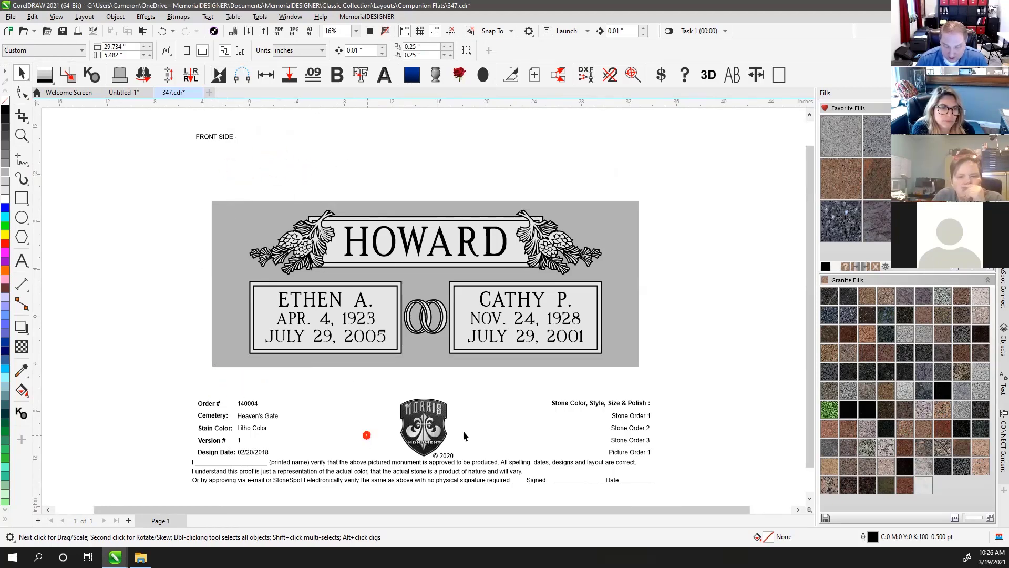
{"action": "left_click", "coordinate": [483, 384]}
{"action": "left_click", "coordinate": [319, 391]}
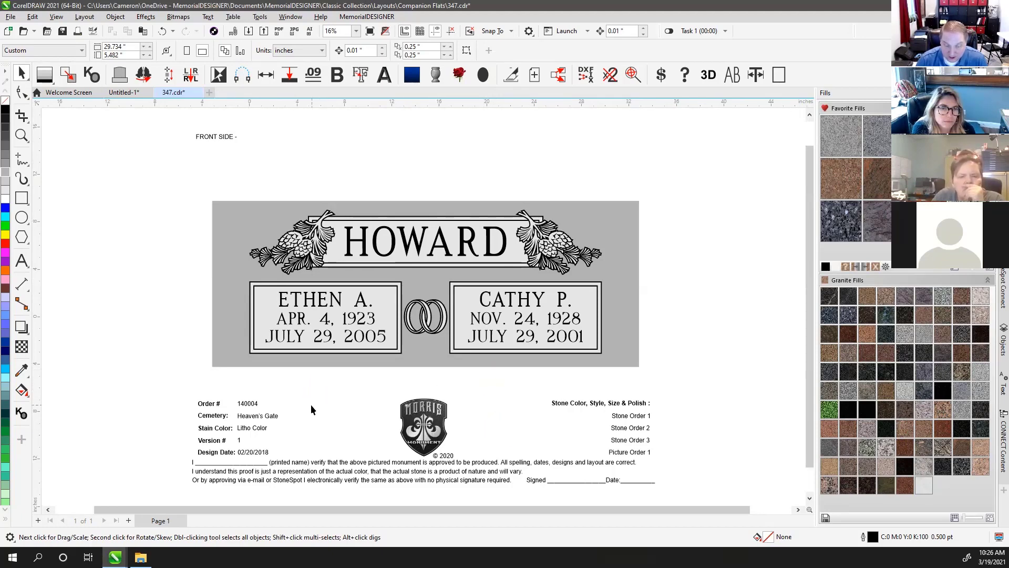
{"action": "left_click", "coordinate": [214, 136]}
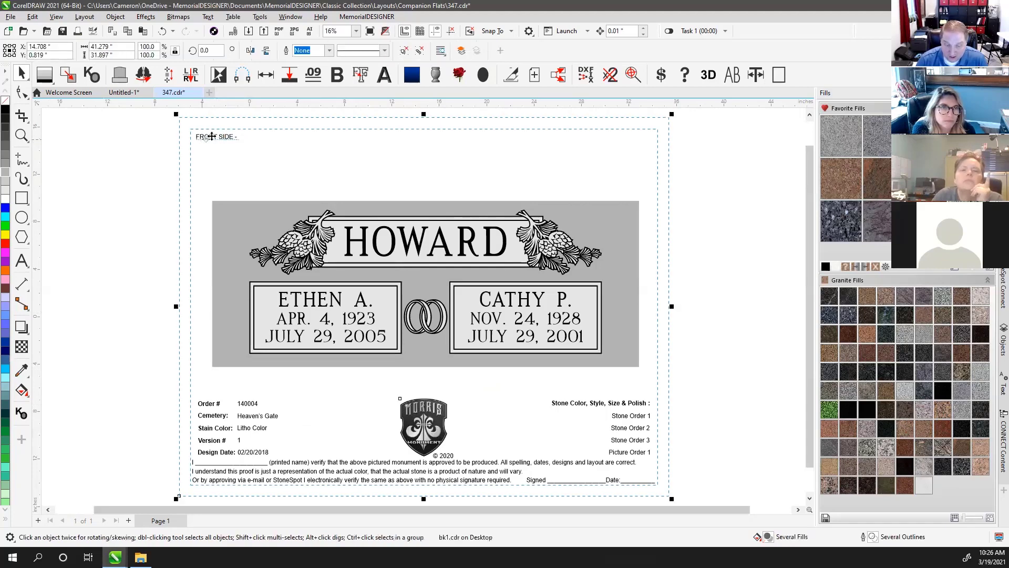
{"action": "left_click", "coordinate": [125, 374]}
{"action": "left_click", "coordinate": [418, 422]}
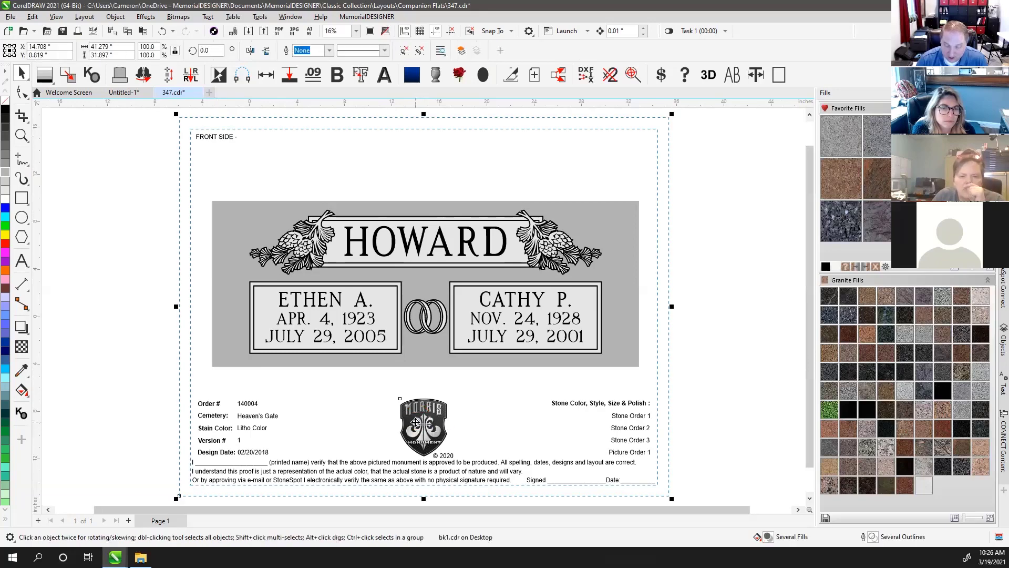
{"action": "left_click", "coordinate": [730, 232]}
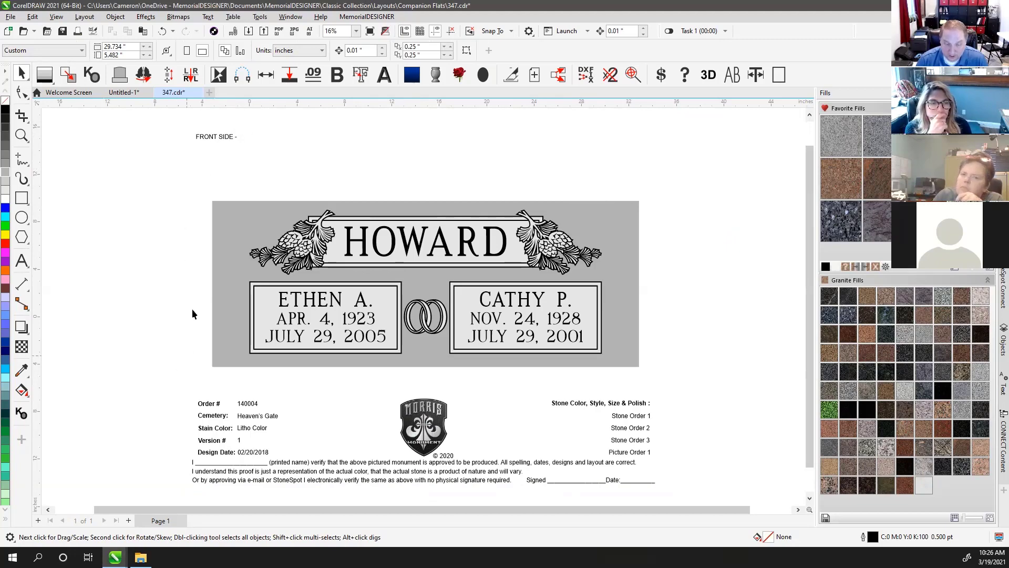
{"action": "left_click", "coordinate": [194, 135]}
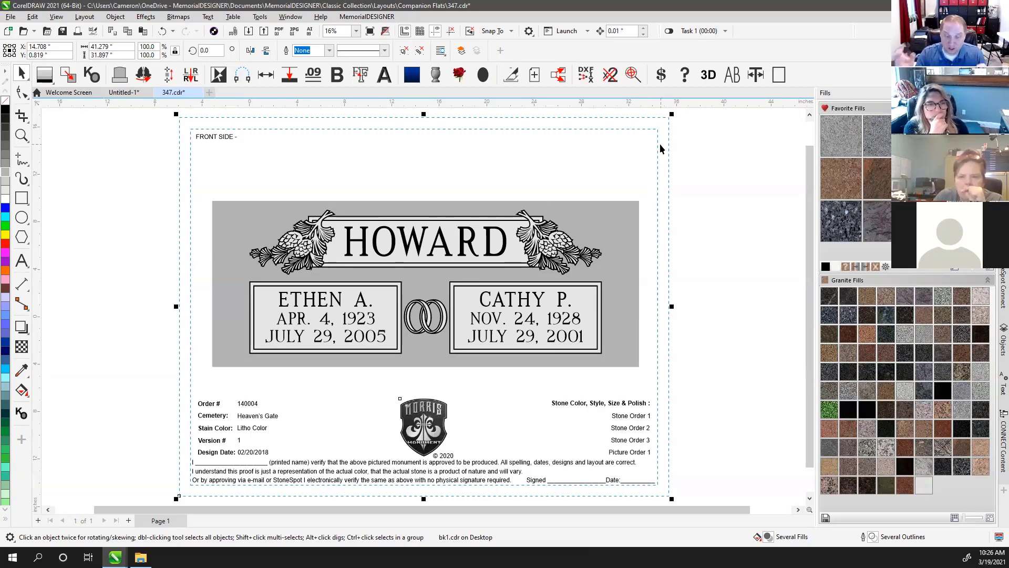
{"action": "left_click", "coordinate": [276, 140]}
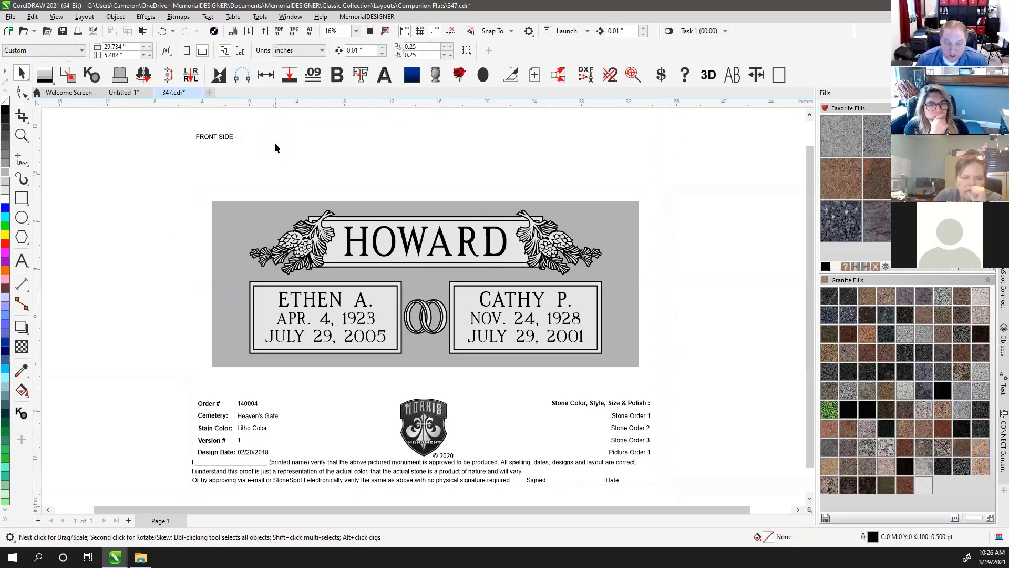
{"action": "key", "text": "shift+F9"}
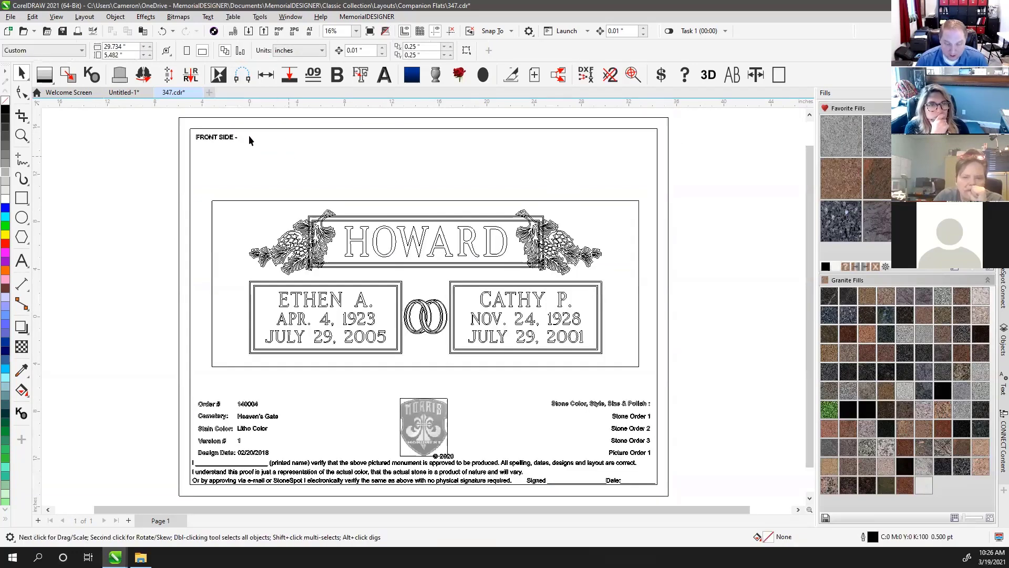
{"action": "left_click", "coordinate": [207, 129]}
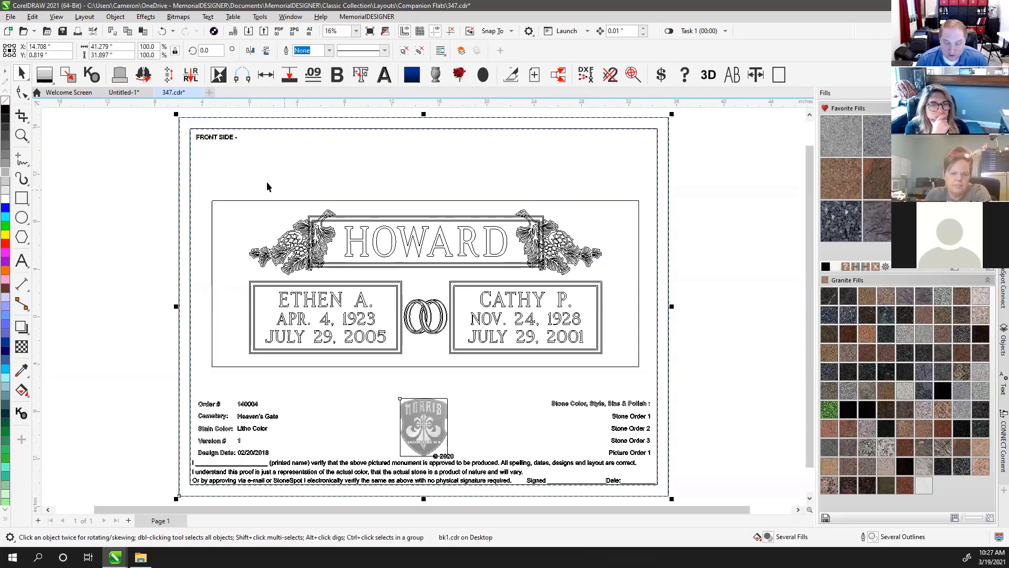
{"action": "key", "text": "shift+F9"}
{"action": "left_click", "coordinate": [125, 159]}
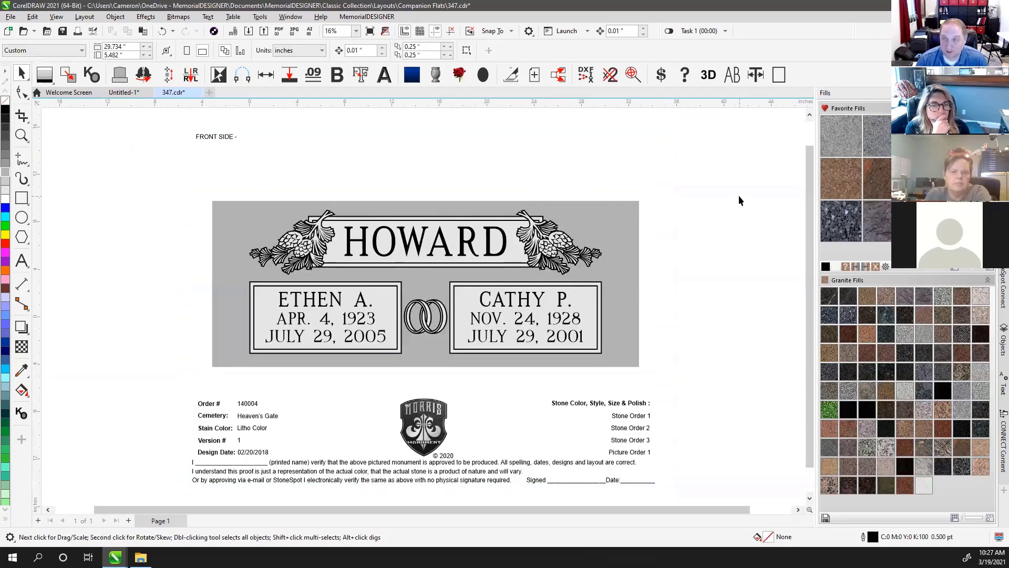
{"action": "left_click", "coordinate": [217, 125]}
{"action": "left_click", "coordinate": [220, 117]}
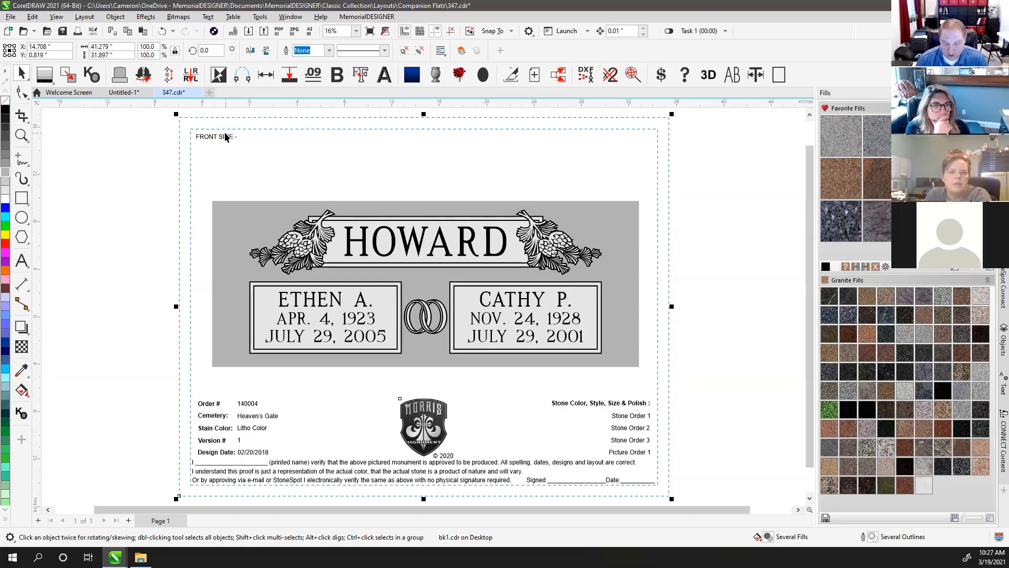
{"action": "left_click", "coordinate": [275, 143]}
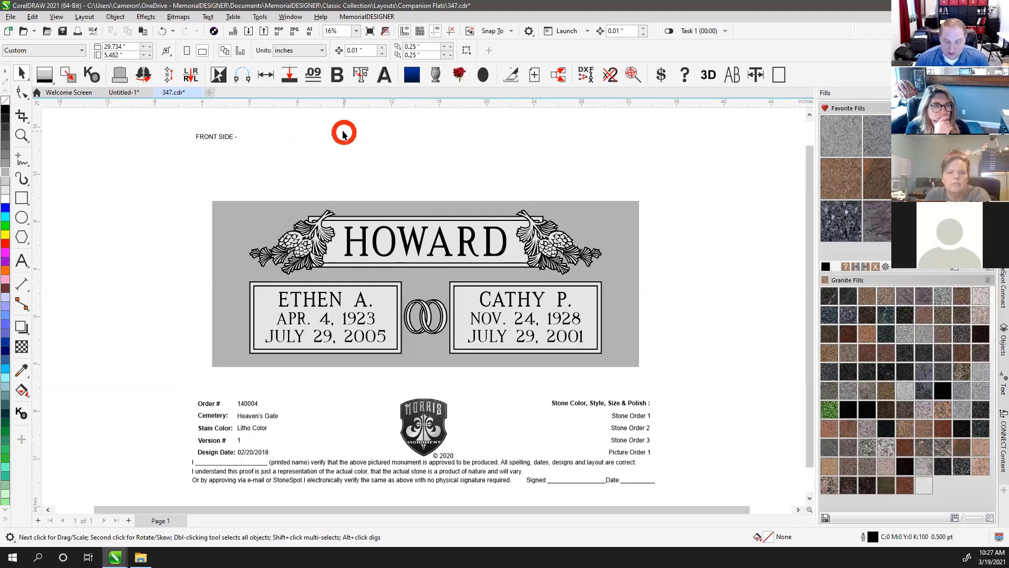
{"action": "key", "text": "shift+F9"}
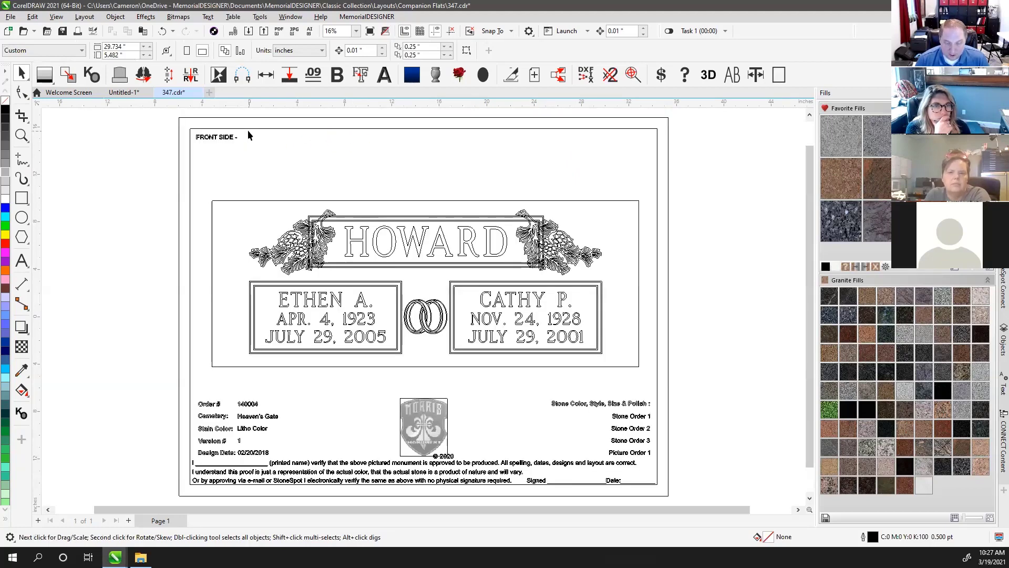
{"action": "left_click", "coordinate": [247, 128]}
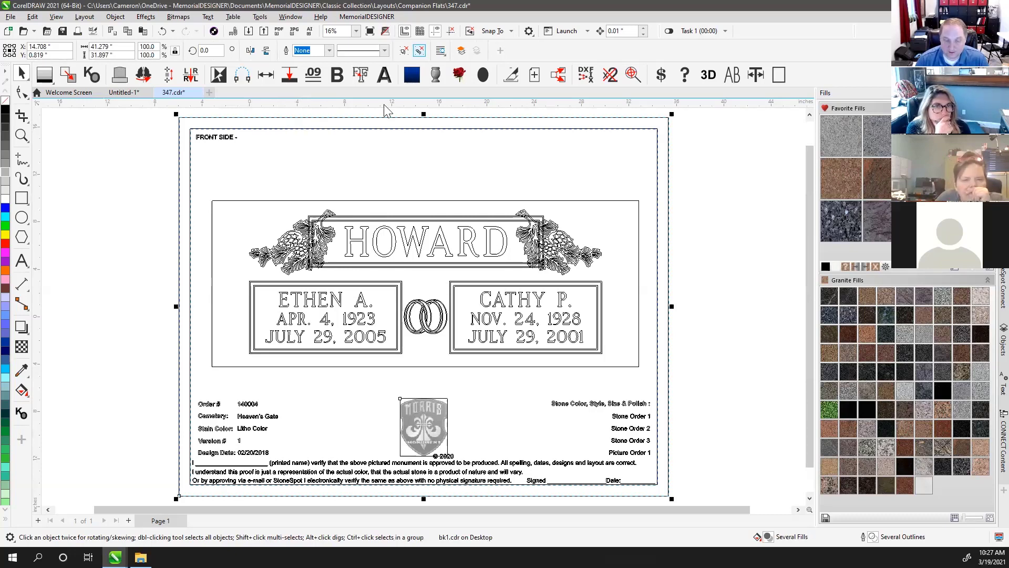
{"action": "left_click", "coordinate": [329, 136]}
{"action": "key", "text": "shift+F9"}
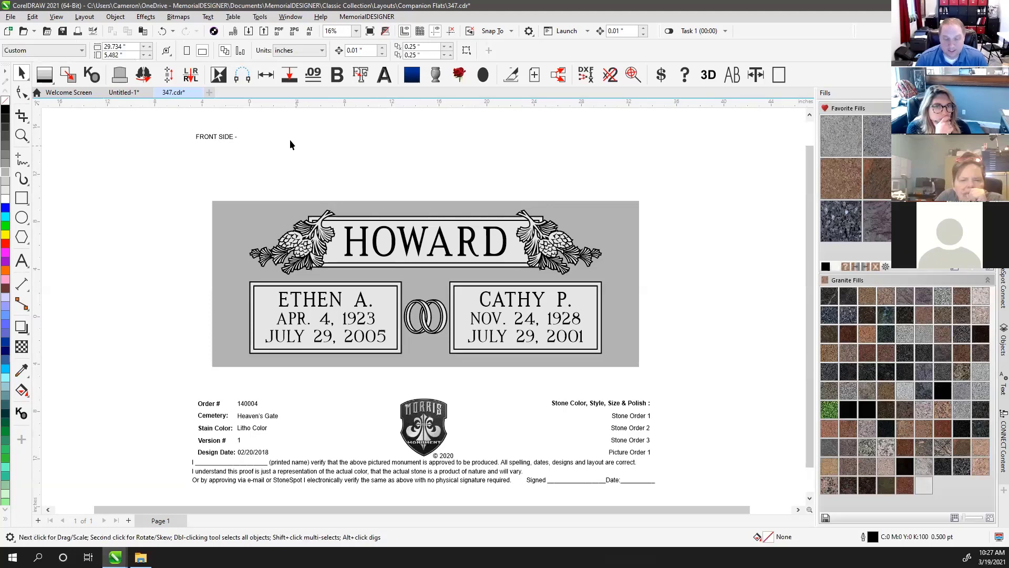
{"action": "left_click", "coordinate": [244, 129]}
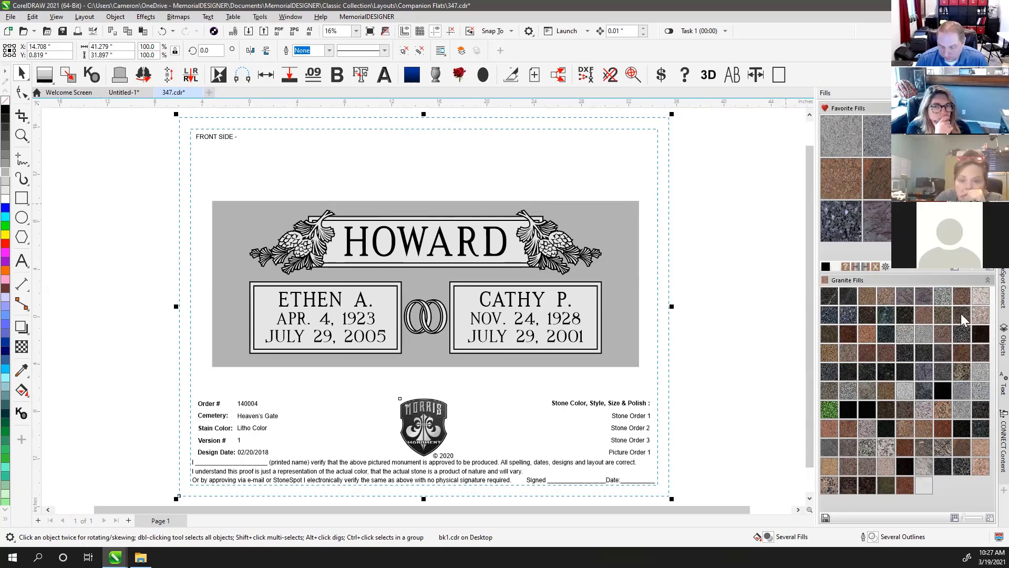
{"action": "left_click", "coordinate": [1003, 341]}
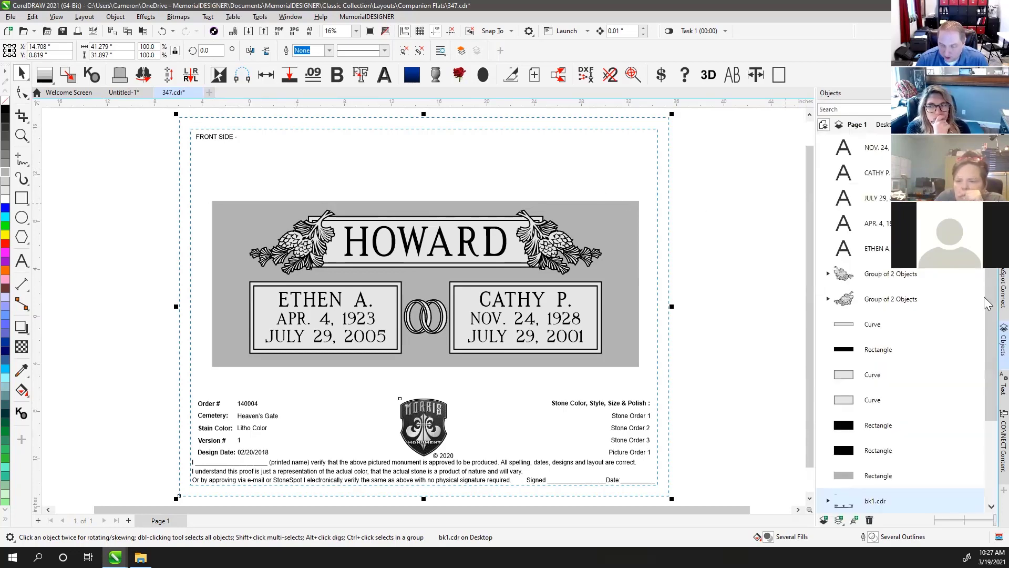
{"action": "scroll", "coordinate": [992, 294], "scroll_direction": "down", "scroll_amount": 5}
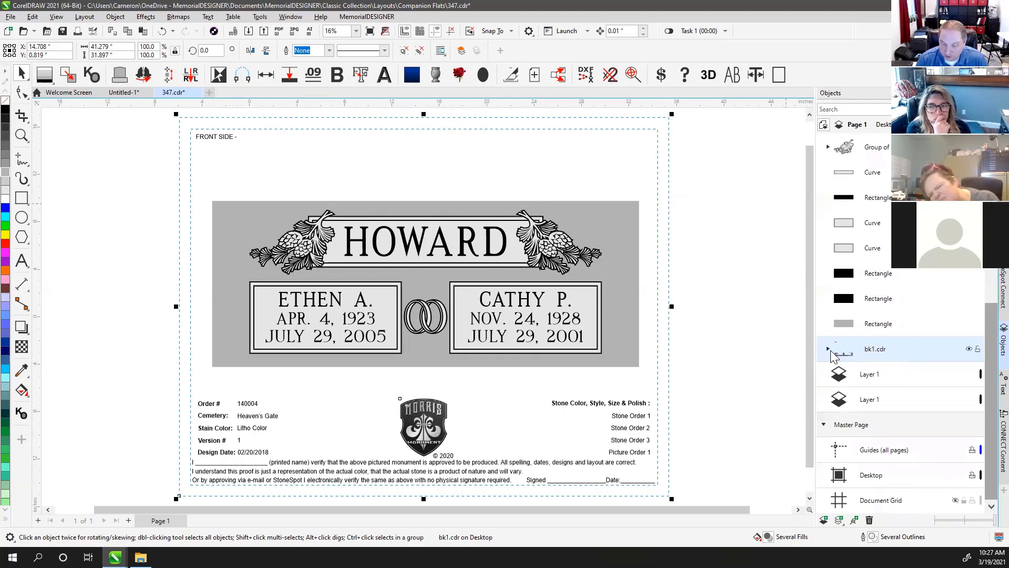
{"action": "left_click", "coordinate": [830, 351]}
{"action": "left_click_drag", "start_coordinate": [988, 293], "coordinate": [986, 336]}
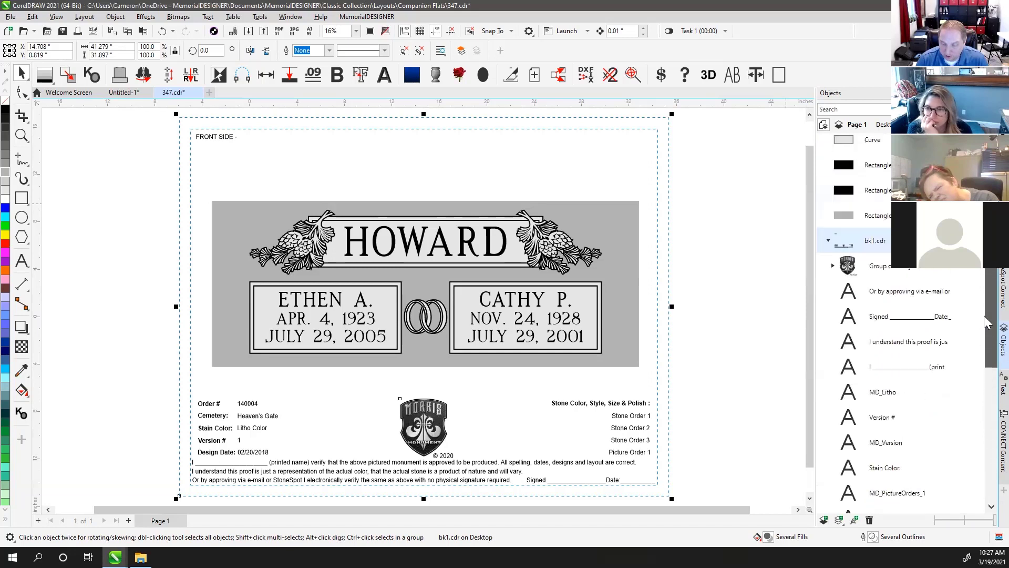
{"action": "left_click", "coordinate": [834, 212]}
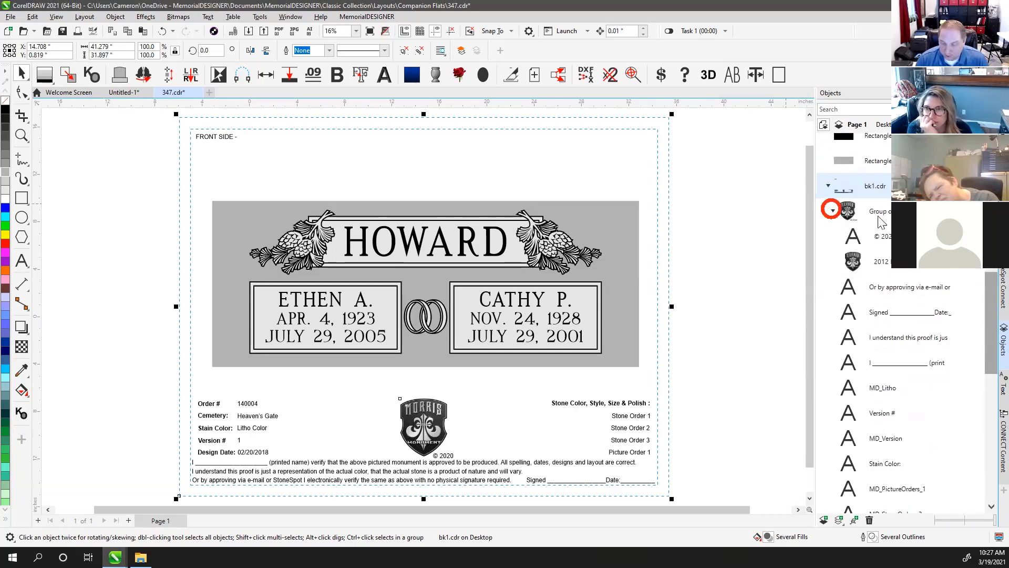
{"action": "left_click", "coordinate": [836, 213]}
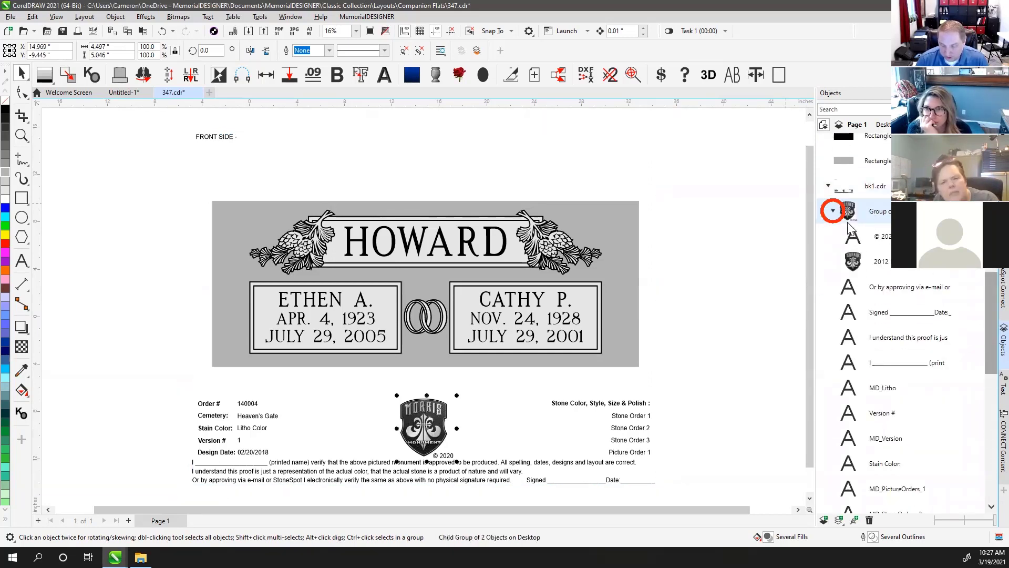
{"action": "left_click", "coordinate": [833, 212]}
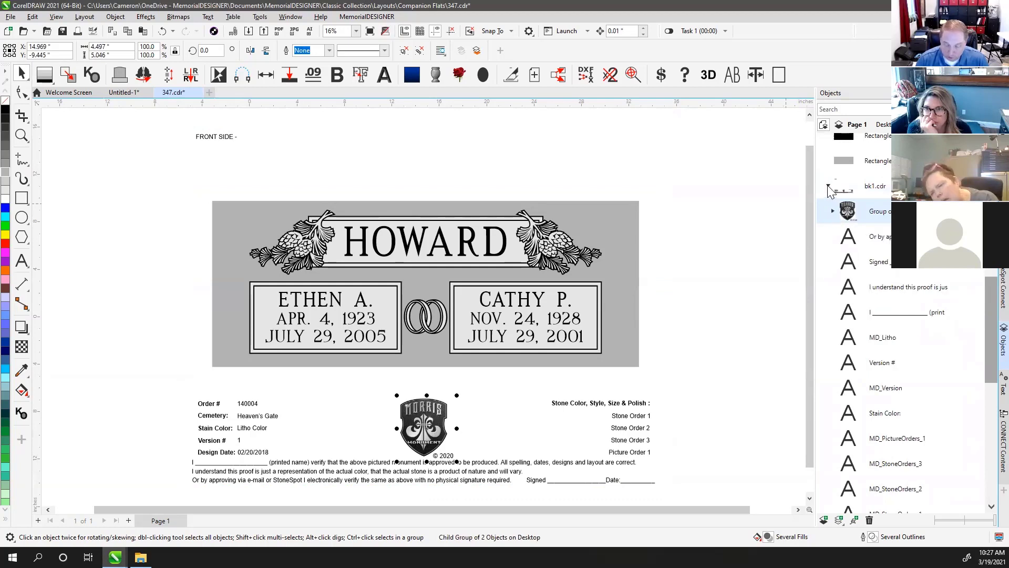
{"action": "left_click", "coordinate": [327, 155]}
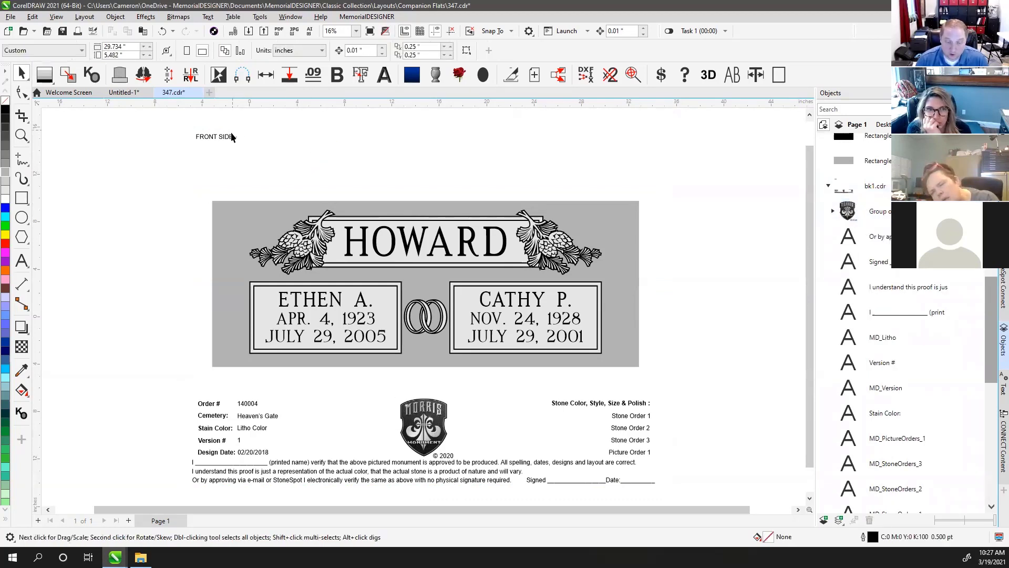
{"action": "left_click", "coordinate": [224, 142]}
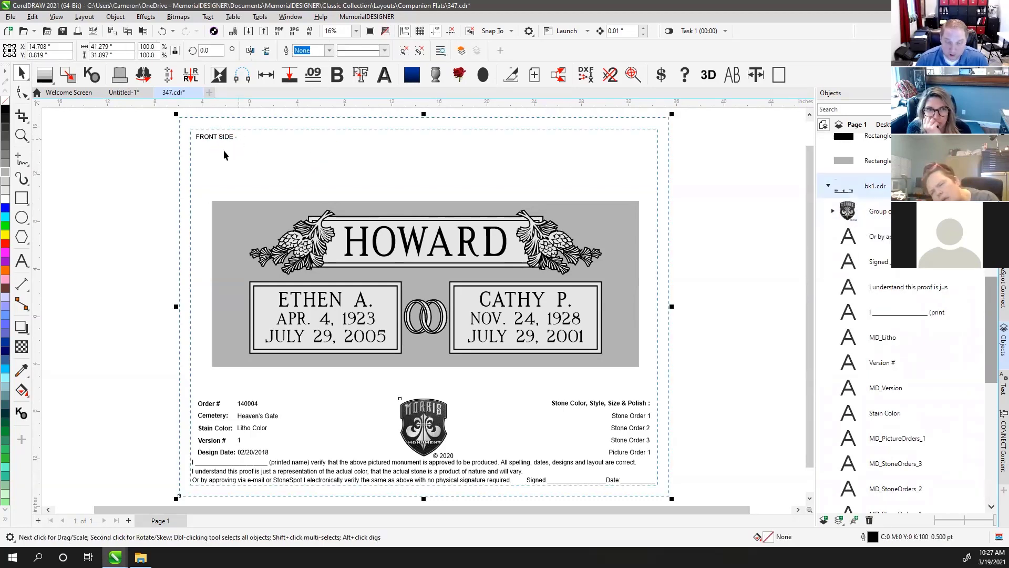
{"action": "left_click", "coordinate": [336, 130], "text": "ctrl"}
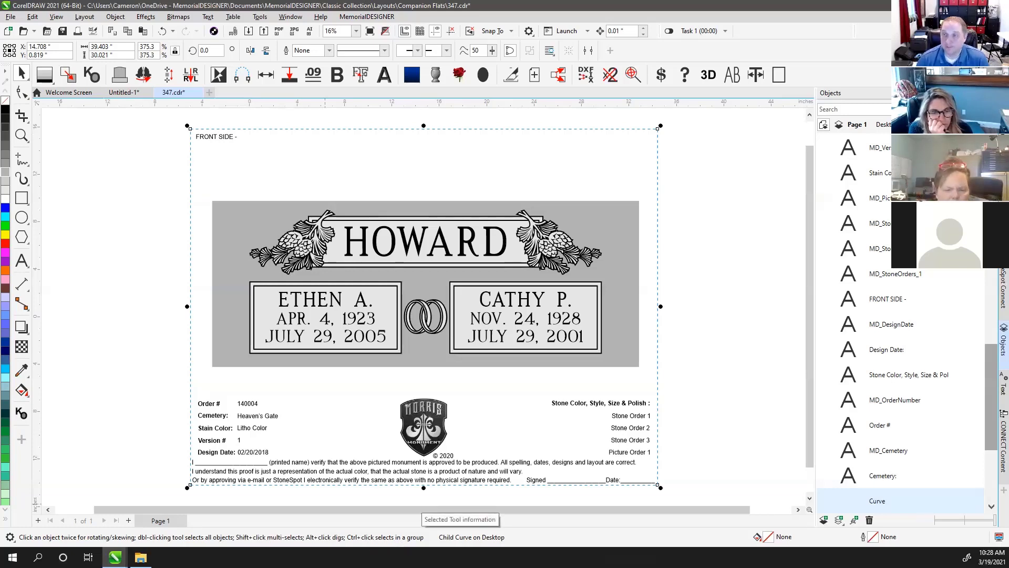
{"action": "left_click", "coordinate": [140, 181]}
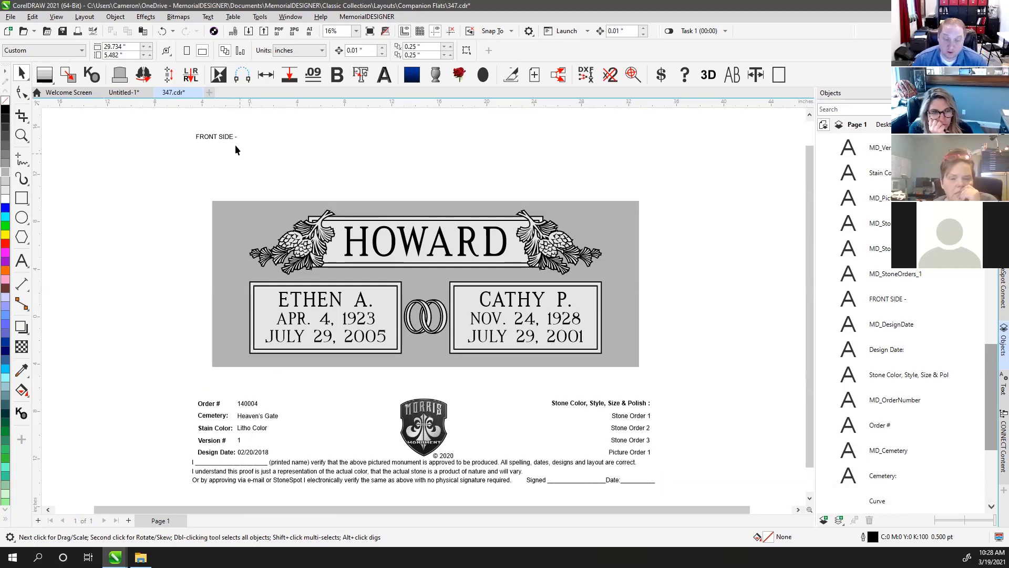
{"action": "double_click", "coordinate": [22, 75]}
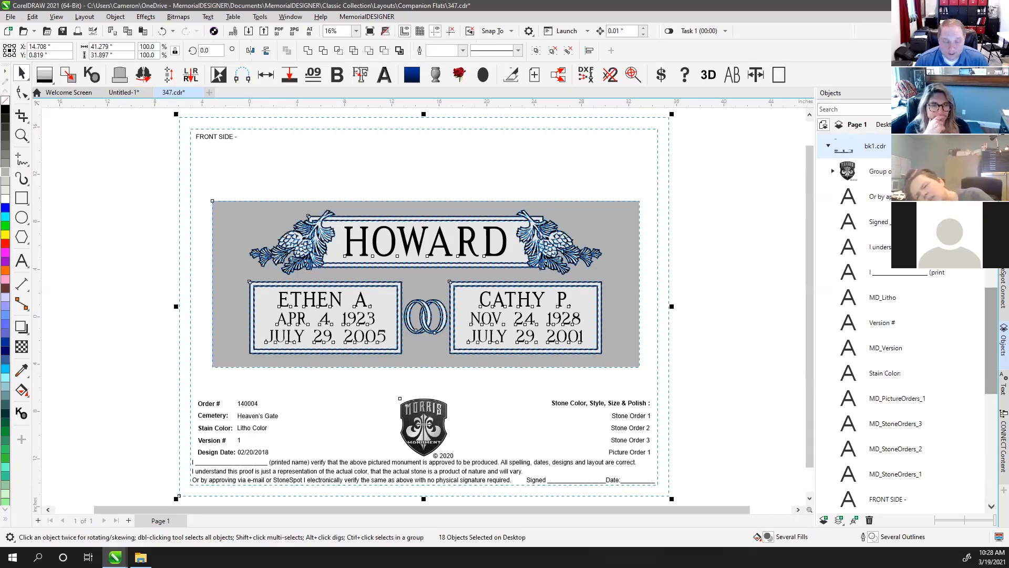
{"action": "left_click", "coordinate": [162, 169]}
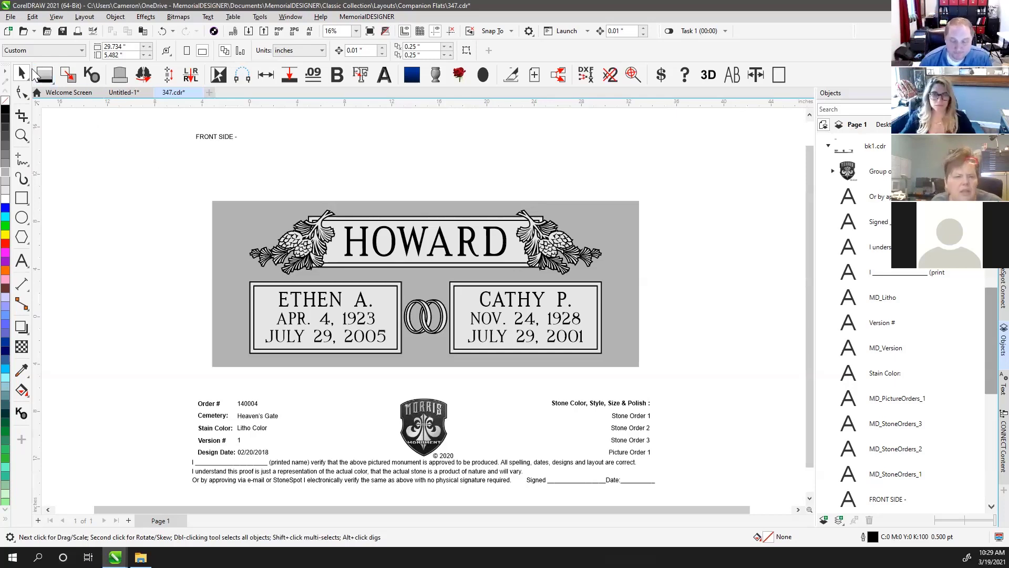
{"action": "left_click", "coordinate": [373, 244]}
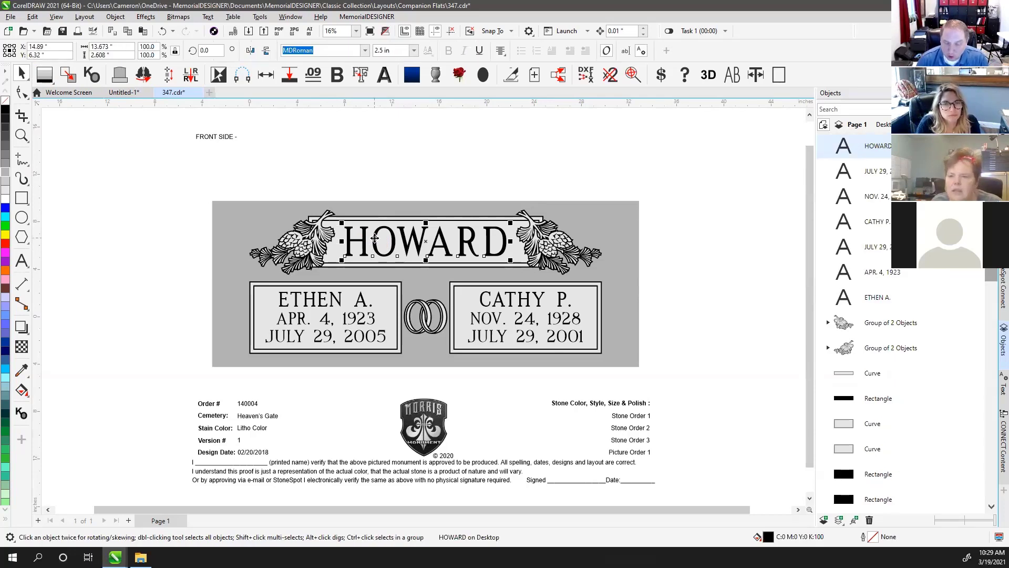
{"action": "left_click_drag", "start_coordinate": [374, 238], "coordinate": [233, 147]}
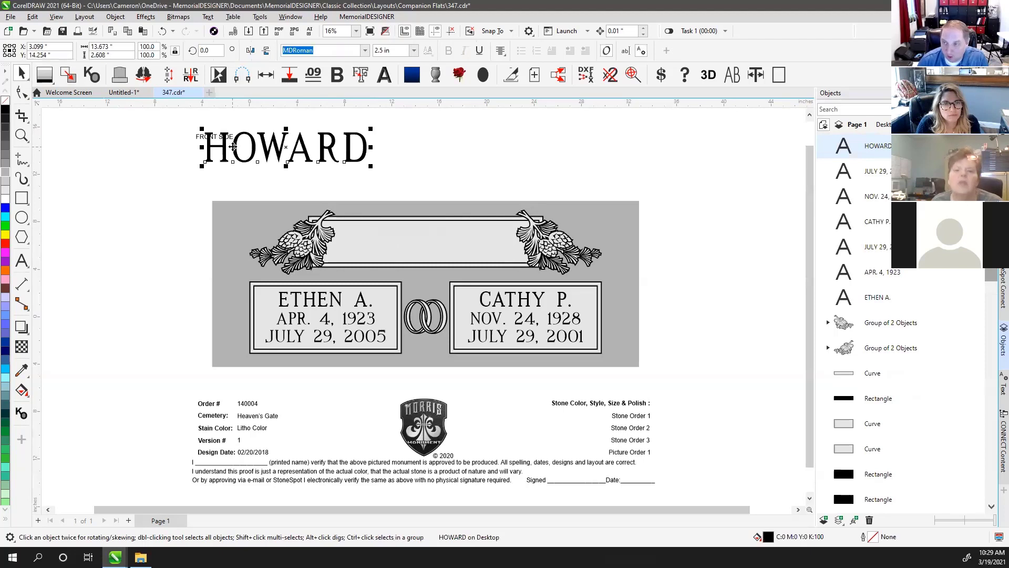
{"action": "left_click", "coordinate": [163, 31]}
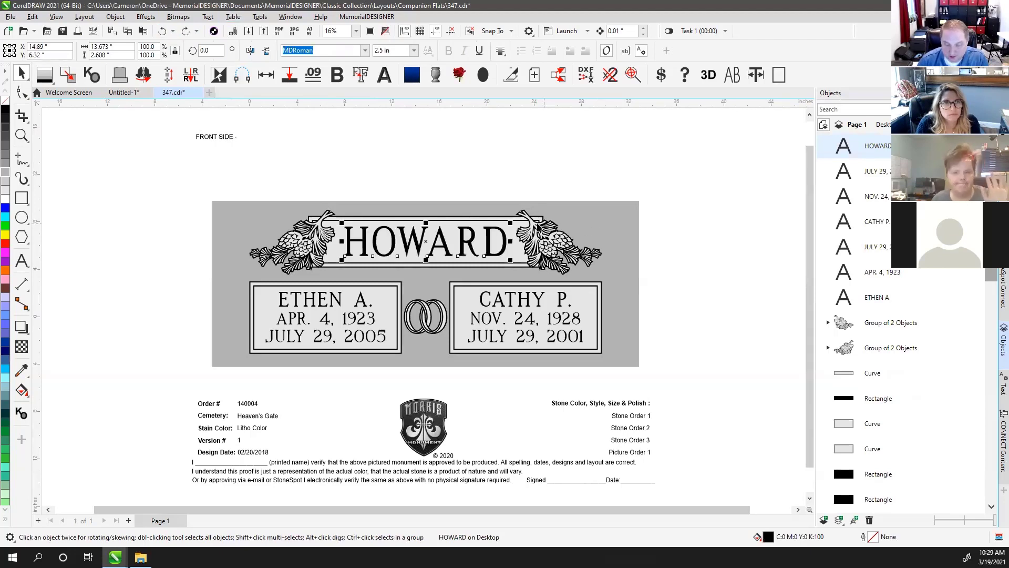
{"action": "left_click_drag", "start_coordinate": [512, 223], "coordinate": [631, 200]}
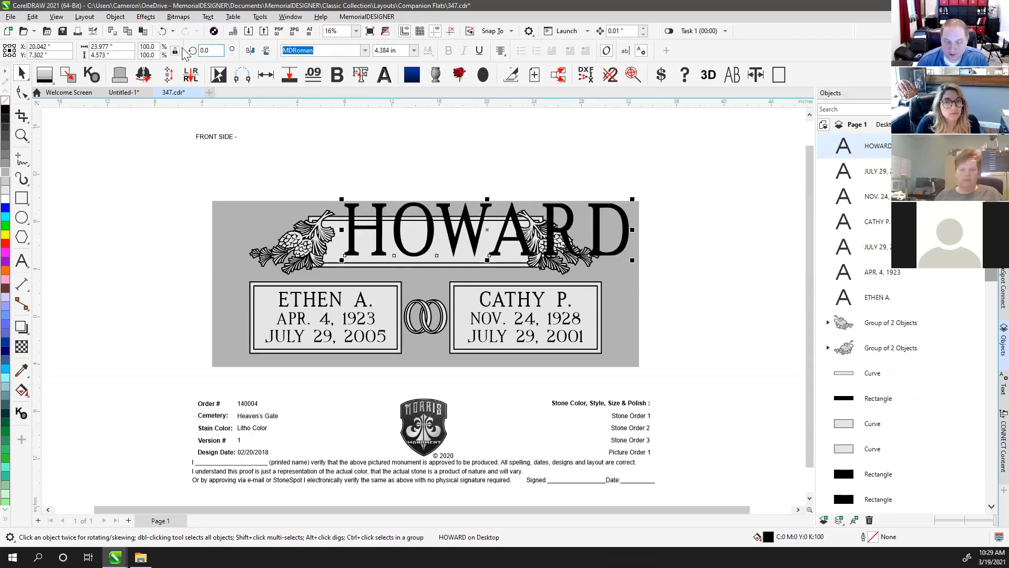
{"action": "left_click", "coordinate": [159, 31]}
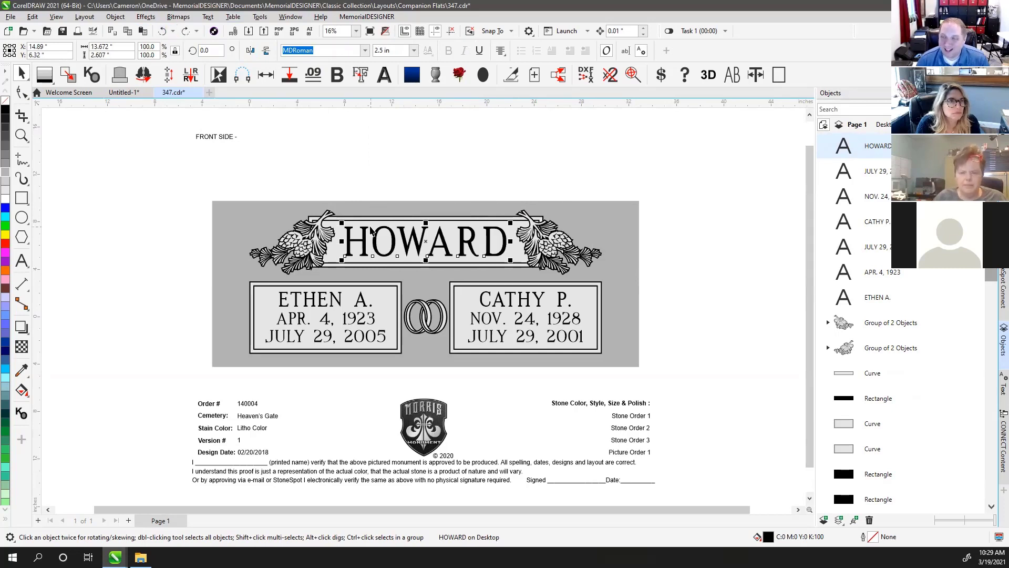
{"action": "left_click", "coordinate": [378, 246]}
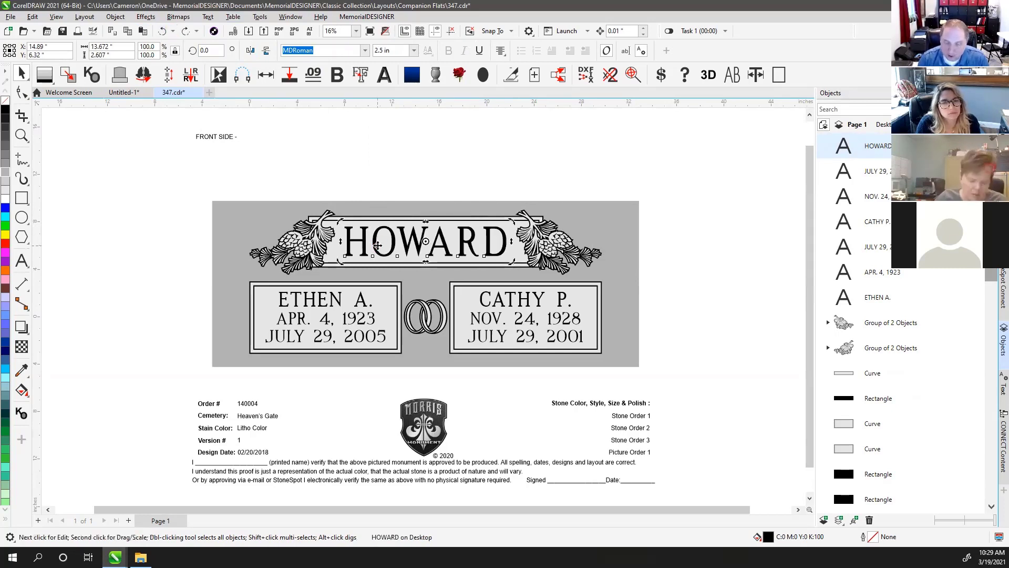
{"action": "left_click", "coordinate": [377, 245]}
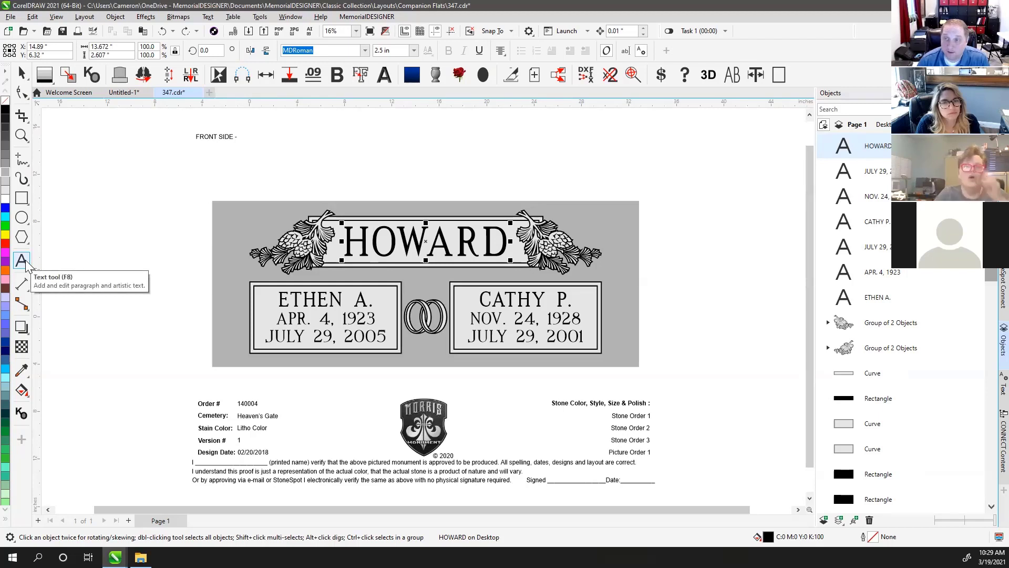
- Replace HOWARD with MOORE in the pine-cone banner and exit text editing
{"action": "left_click", "coordinate": [359, 247]}
{"action": "left_click_drag", "start_coordinate": [359, 247], "coordinate": [569, 247]}
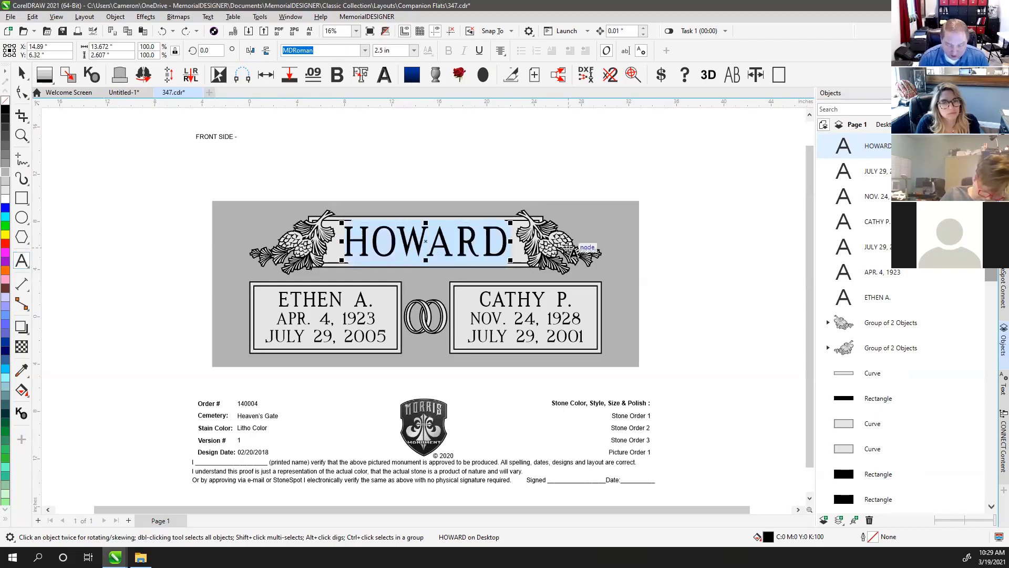
{"action": "type", "text": "MOORE"}
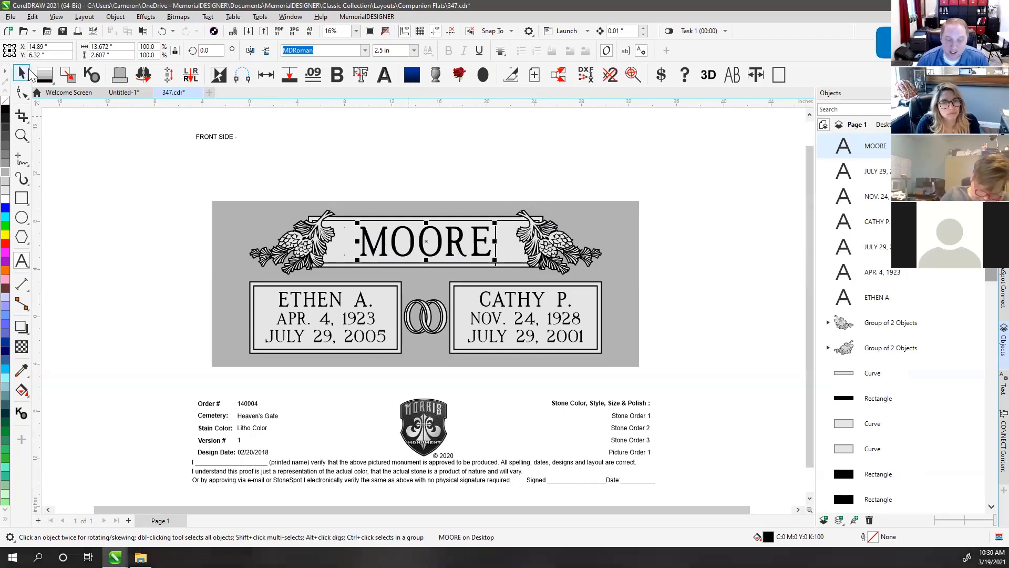
{"action": "left_click", "coordinate": [21, 75]}
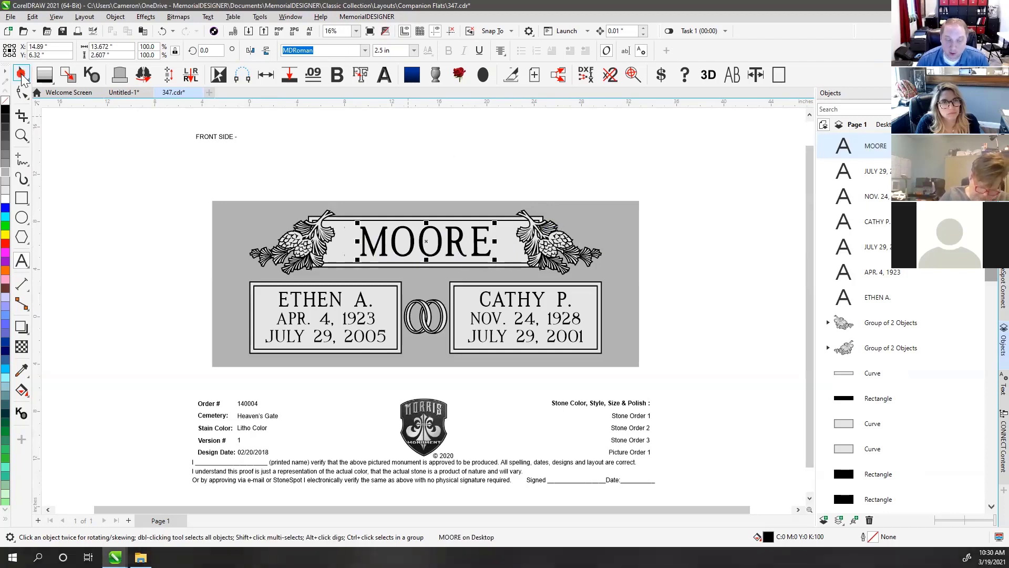
{"action": "double_click", "coordinate": [386, 252]}
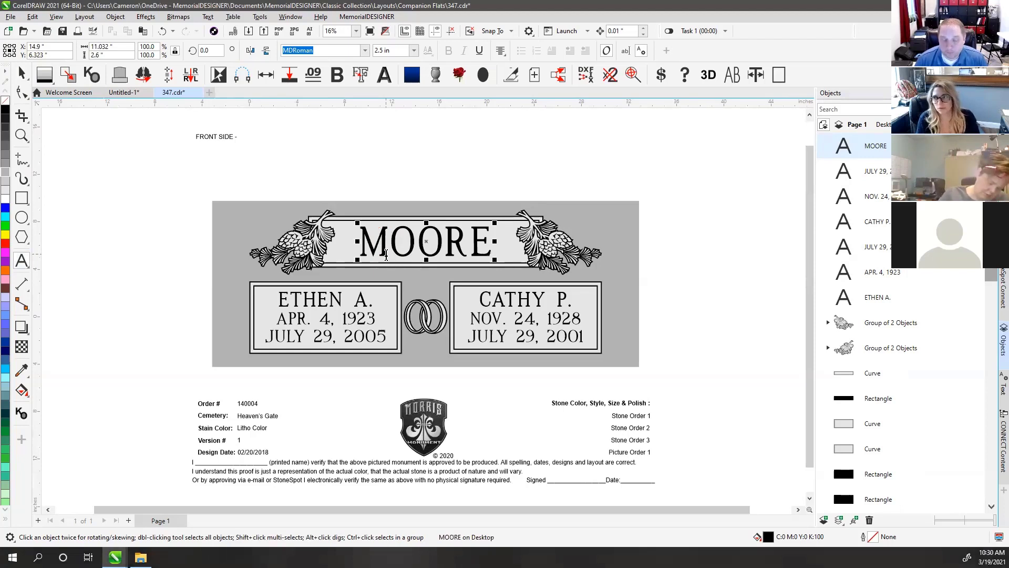
{"action": "key", "text": "ctrl+space"}
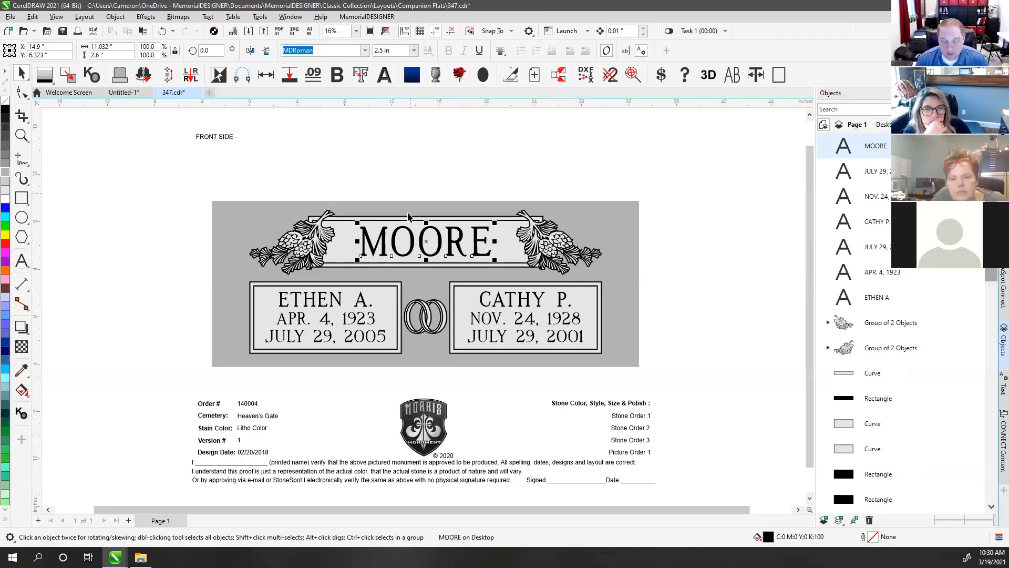
- Inspect the light panel curve behind the family name, then select the MOORE text
{"action": "scroll", "coordinate": [423, 310], "scroll_direction": "up", "scroll_amount": 1}
{"action": "scroll", "coordinate": [422, 305], "scroll_direction": "up", "scroll_amount": 2}
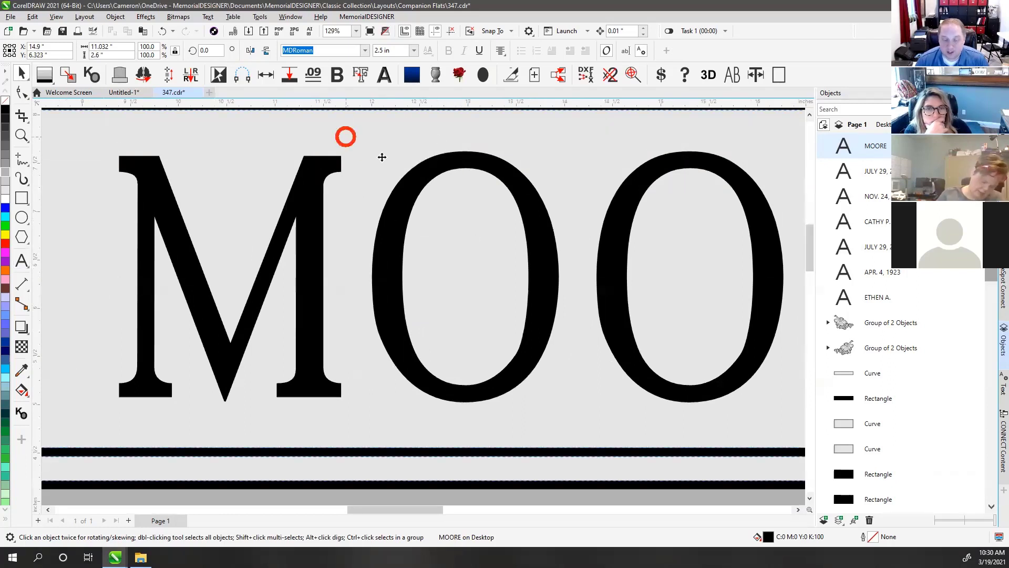
{"action": "left_click", "coordinate": [481, 291]}
{"action": "left_click", "coordinate": [471, 271]}
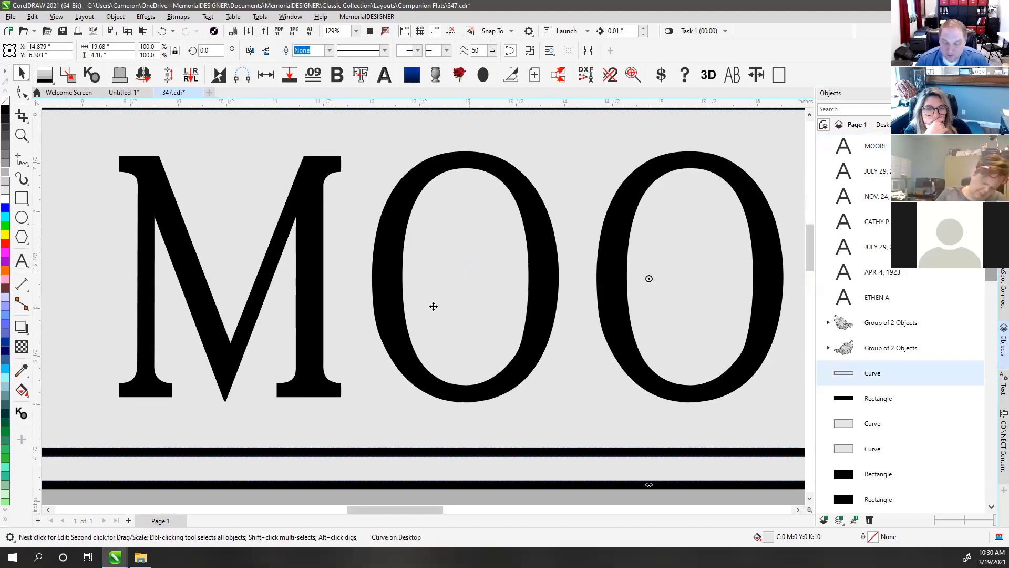
{"action": "left_click", "coordinate": [241, 192]}
{"action": "scroll", "coordinate": [367, 300], "scroll_direction": "down", "scroll_amount": 2}
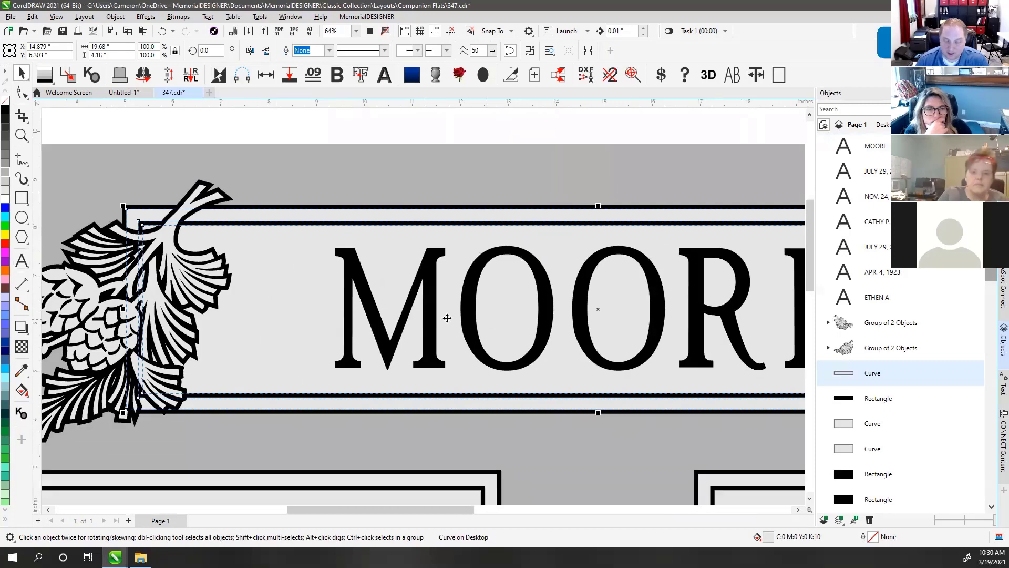
{"action": "scroll", "coordinate": [476, 316], "scroll_direction": "down", "scroll_amount": 1}
{"action": "left_click", "coordinate": [447, 140]}
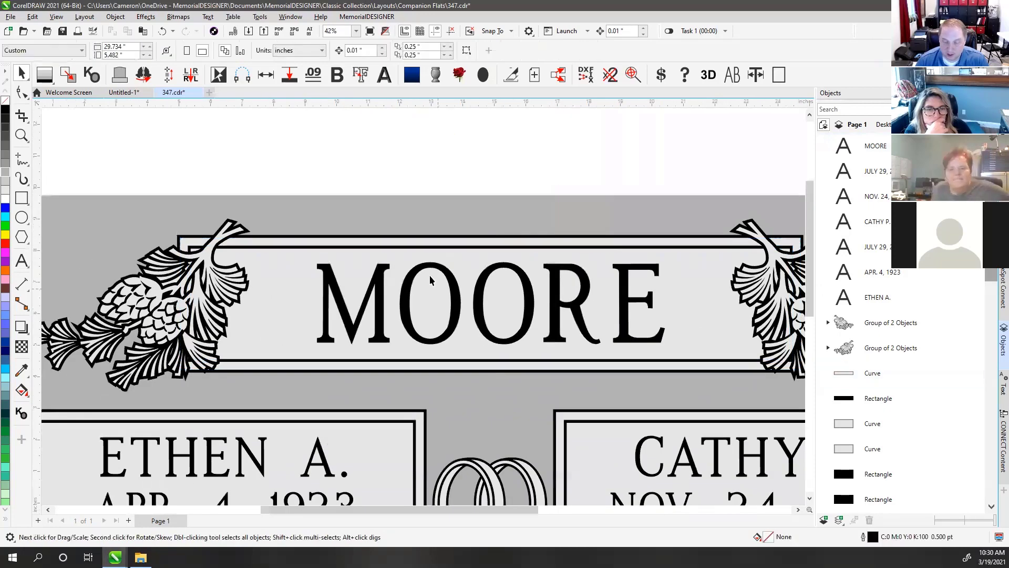
{"action": "left_click", "coordinate": [428, 303]}
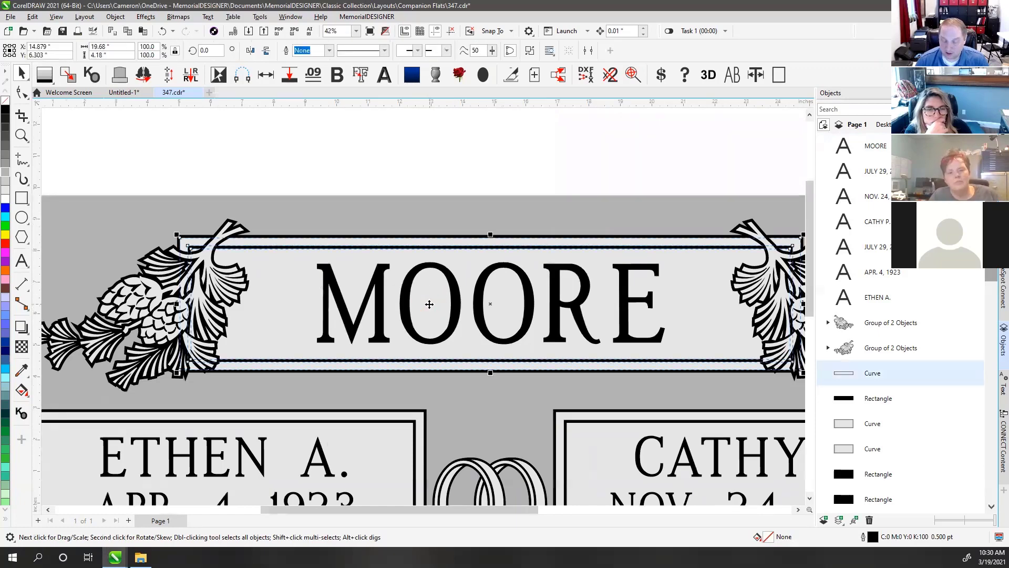
{"action": "left_click", "coordinate": [443, 165]}
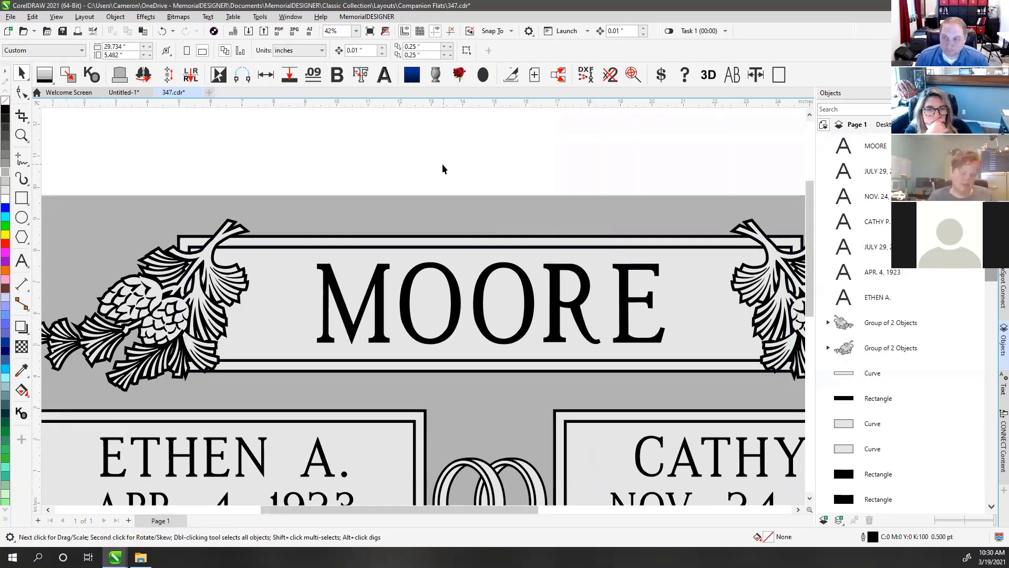
{"action": "left_click", "coordinate": [412, 284]}
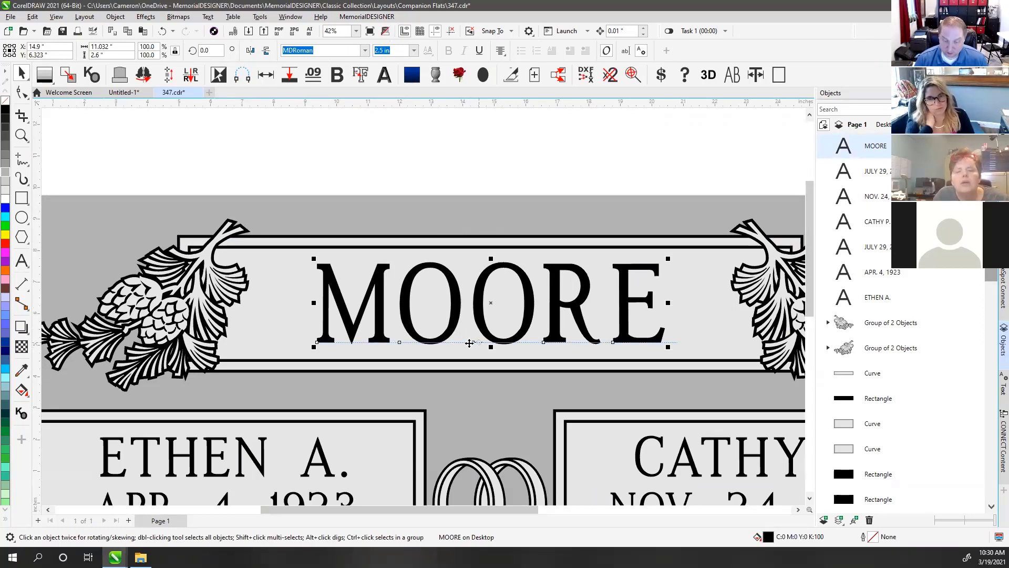
{"action": "left_click", "coordinate": [467, 176]}
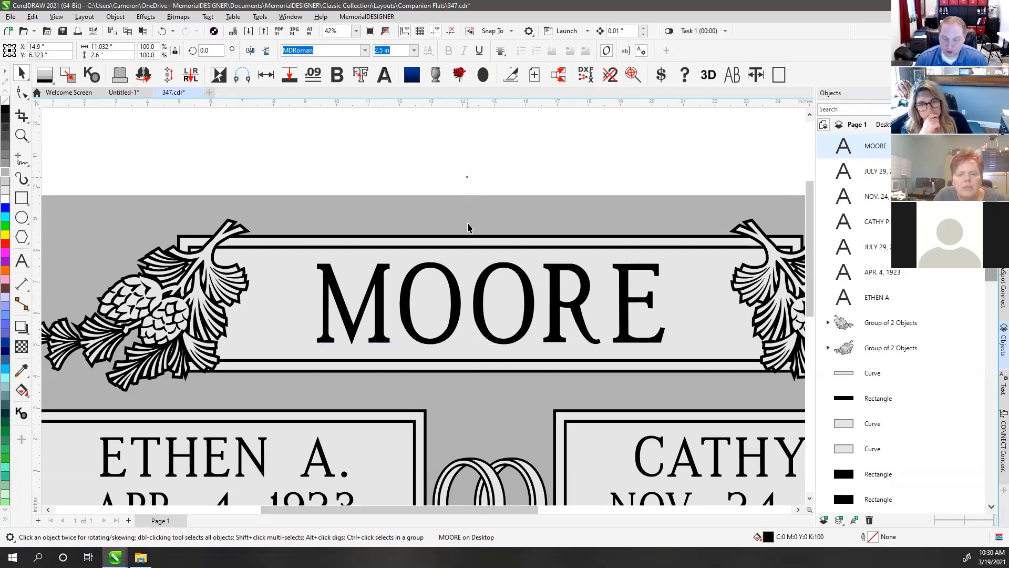
{"action": "left_click", "coordinate": [469, 344]}
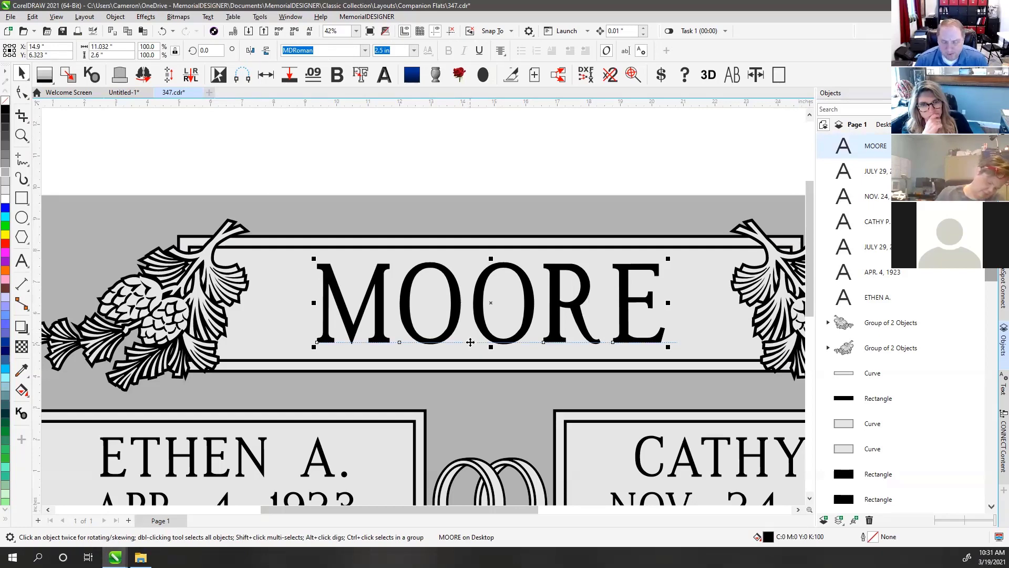
- Enter editing on MOORE and step the cursor through its letters, highlighting OORE
{"action": "double_click", "coordinate": [457, 297]}
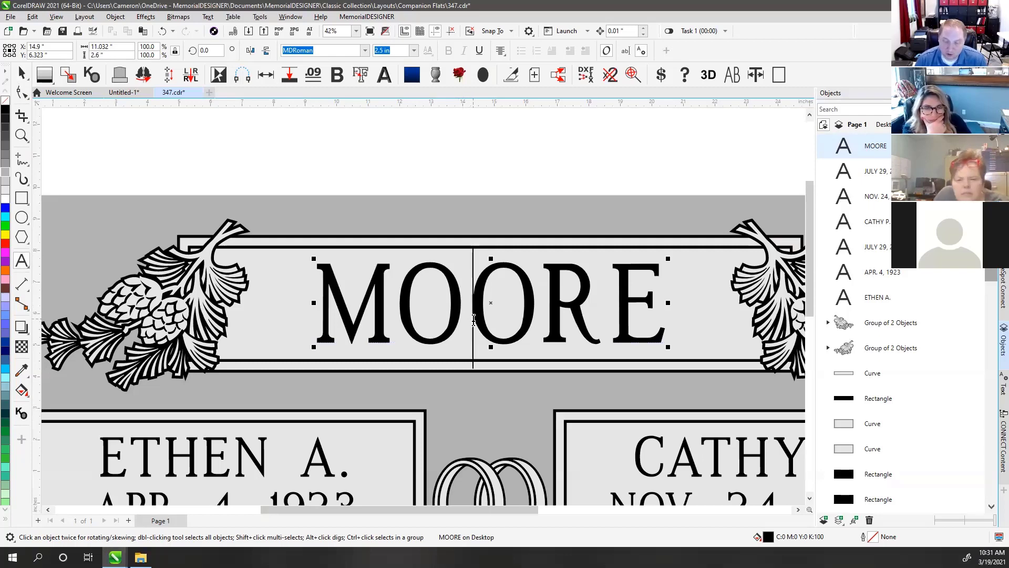
{"action": "left_click", "coordinate": [395, 313]}
{"action": "left_click", "coordinate": [329, 315]}
{"action": "left_click", "coordinate": [465, 311]}
{"action": "left_click", "coordinate": [552, 310]}
{"action": "left_click", "coordinate": [613, 310]}
{"action": "left_click", "coordinate": [660, 321]}
{"action": "left_click_drag", "start_coordinate": [658, 322], "coordinate": [243, 338]}
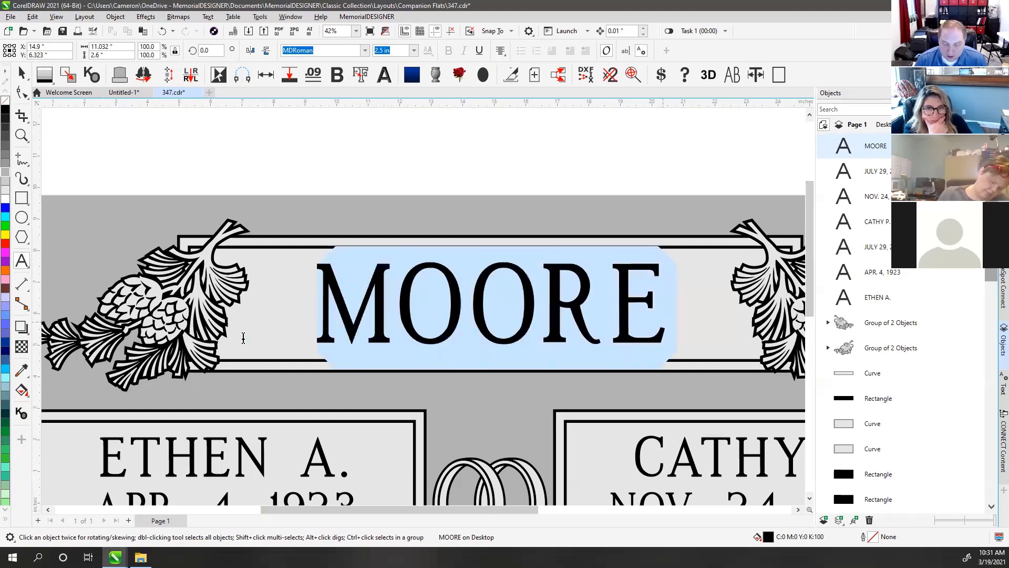
- Highlight the whole family name MOORE to confirm the banner text
{"action": "left_click", "coordinate": [420, 318]}
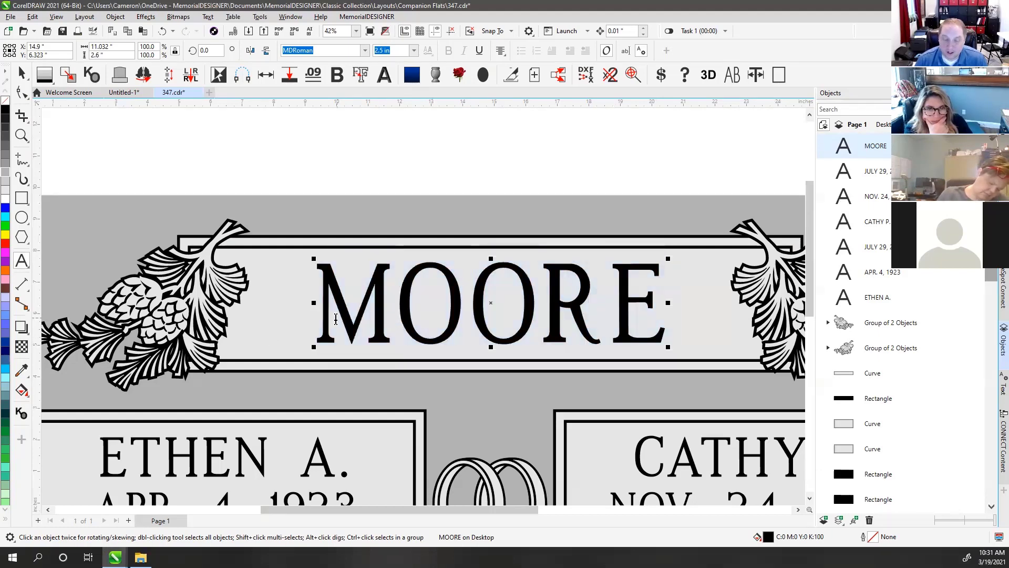
{"action": "double_click", "coordinate": [412, 315]}
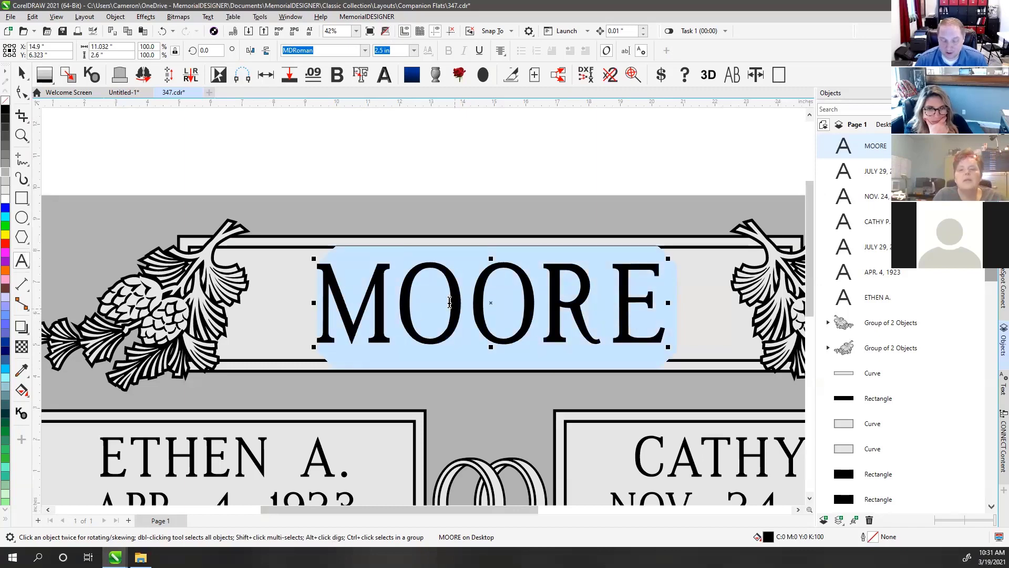
{"action": "left_click", "coordinate": [335, 316]}
{"action": "left_click", "coordinate": [386, 316]}
{"action": "key", "text": "shift+Right"}
{"action": "key", "text": "shift+Right"}
{"action": "key", "text": "shift+Right"}
{"action": "key", "text": "shift+Right"}
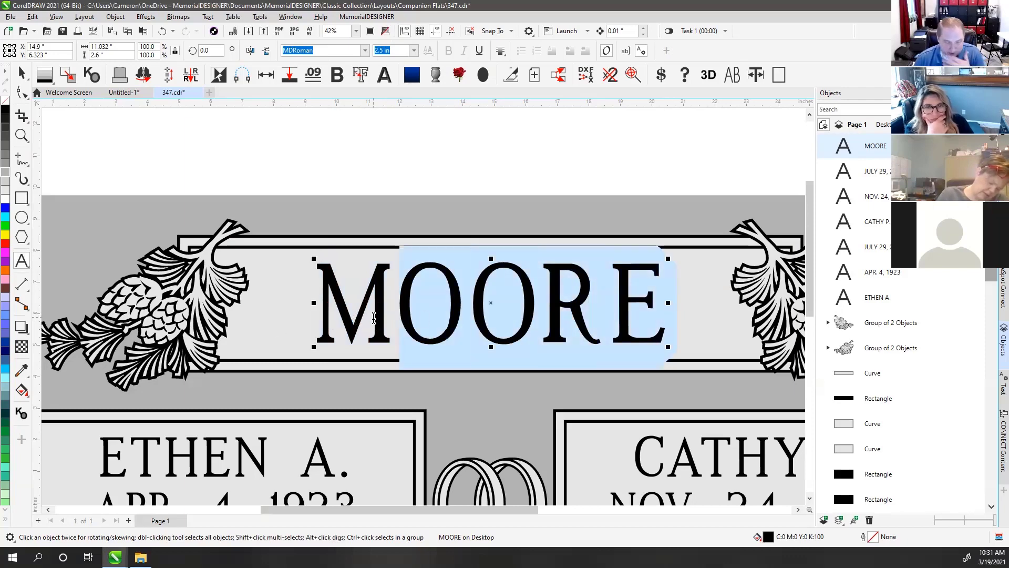
{"action": "left_click", "coordinate": [326, 310]}
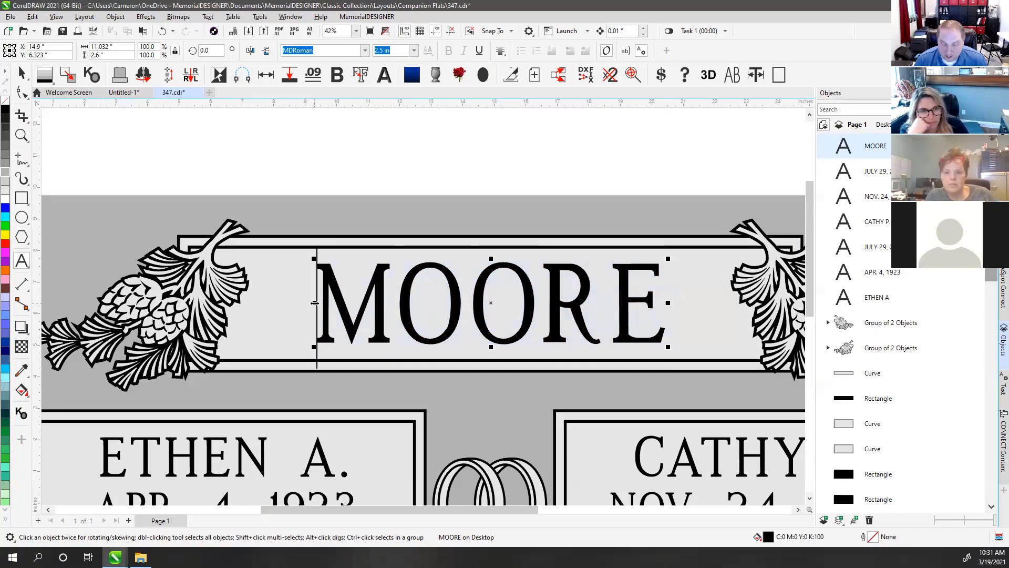
{"action": "double_click", "coordinate": [406, 312]}
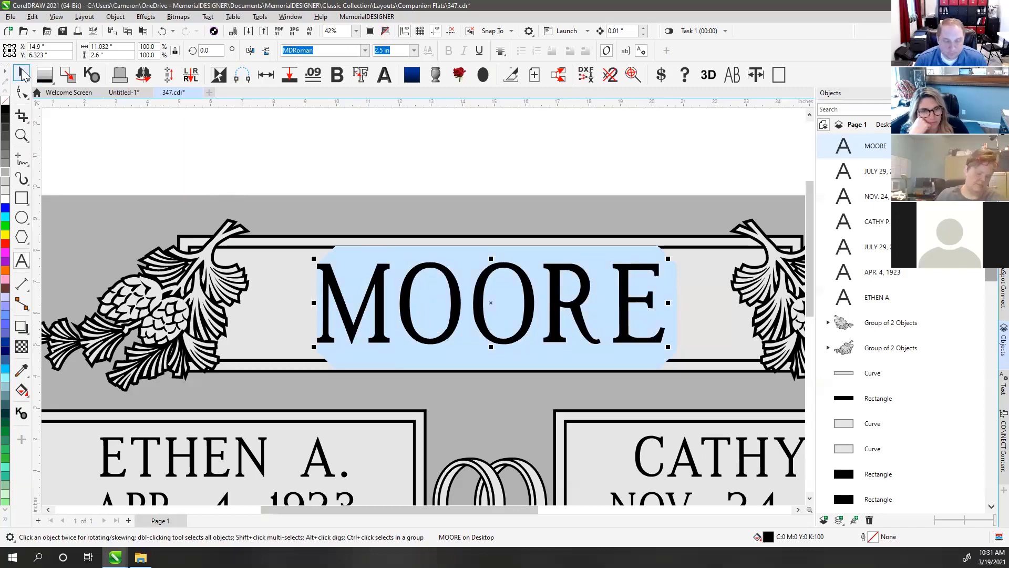
- Marquee-select the ETHEN A. panel and group its objects with Ctrl+G
{"action": "scroll", "coordinate": [365, 156], "scroll_direction": "down", "scroll_amount": 3}
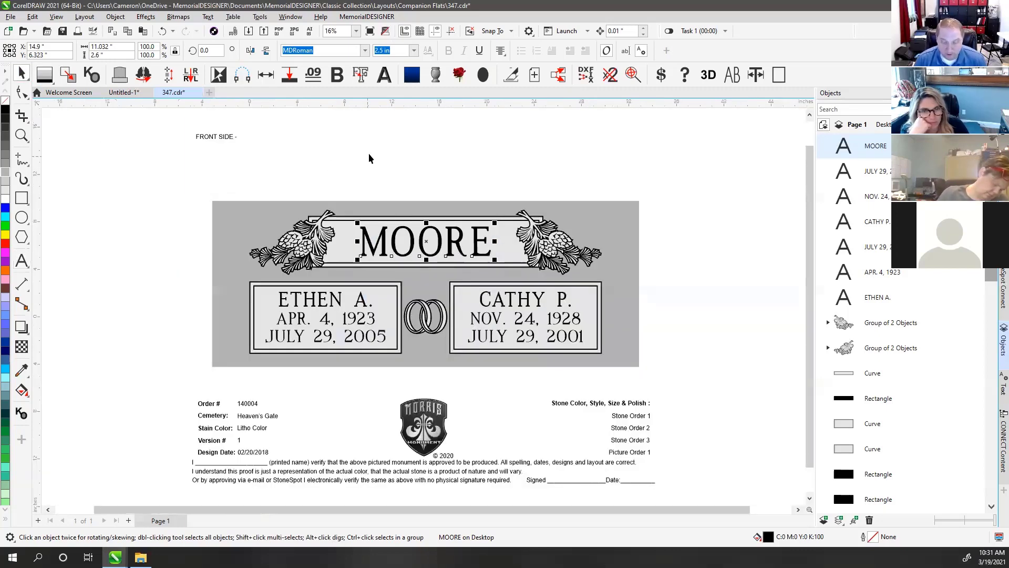
{"action": "left_click", "coordinate": [368, 154]}
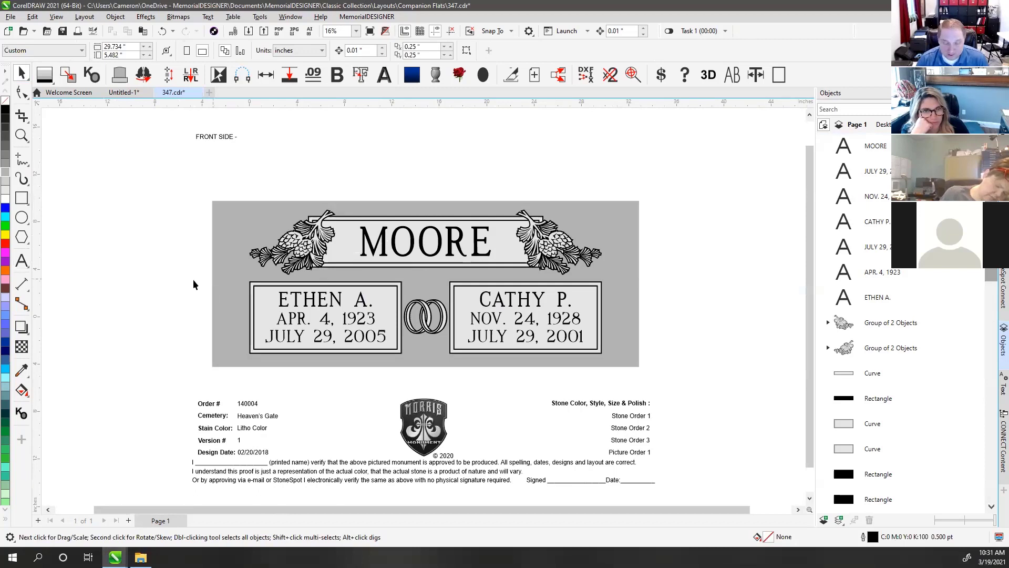
{"action": "left_click_drag", "start_coordinate": [113, 272], "coordinate": [411, 371]}
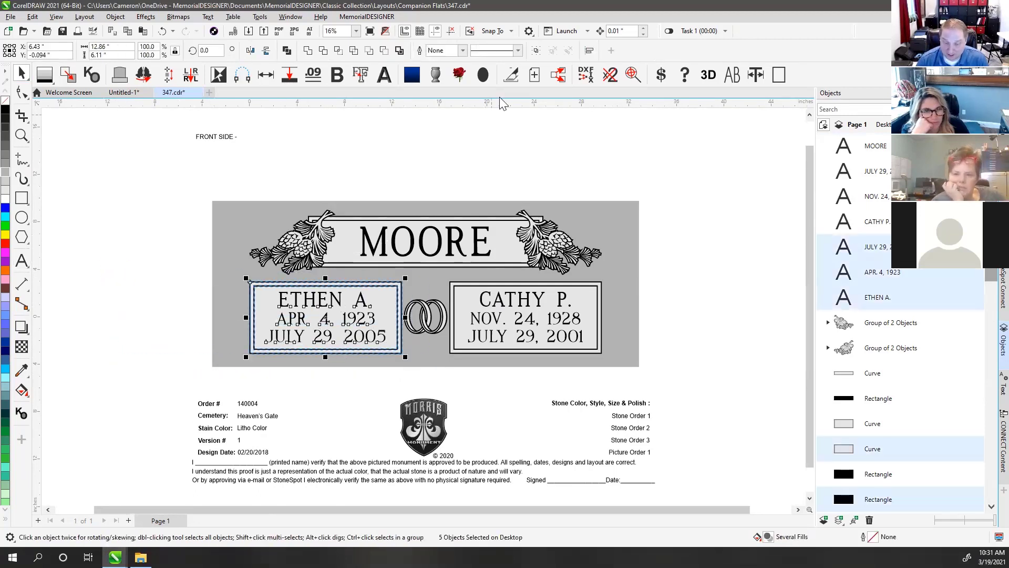
{"action": "key", "text": "ctrl+g"}
{"action": "left_click", "coordinate": [739, 264]}
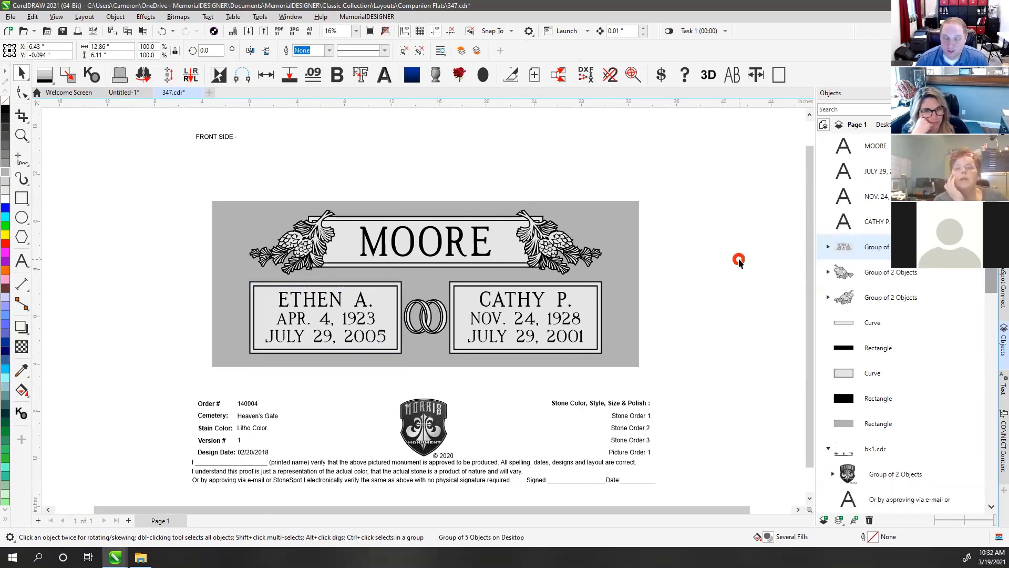
- Select the ETHEN A. group, toggling it between rotate and resize modes
{"action": "left_click", "coordinate": [314, 299]}
{"action": "left_click", "coordinate": [314, 299]}
{"action": "left_click", "coordinate": [314, 301]}
{"action": "left_click", "coordinate": [314, 299]}
{"action": "left_click", "coordinate": [263, 323]}
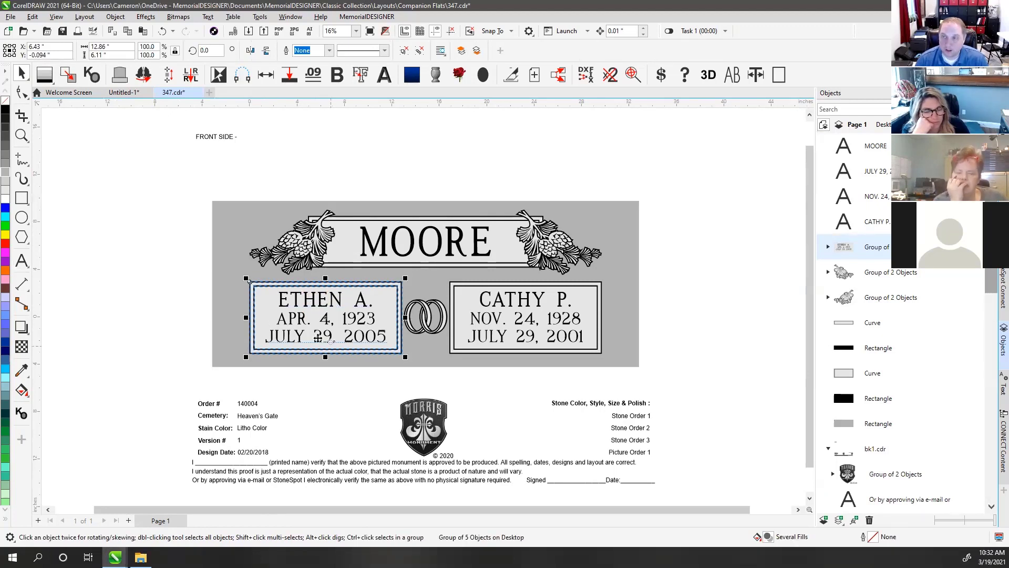
{"action": "left_click", "coordinate": [308, 177]}
{"action": "left_click", "coordinate": [313, 300]}
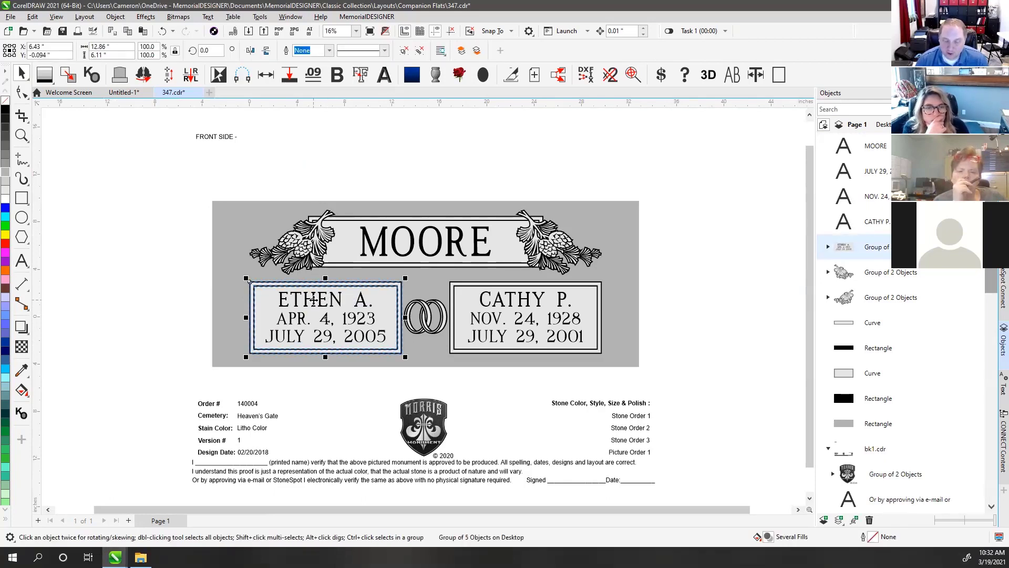
{"action": "left_click", "coordinate": [313, 299], "text": "ctrl"}
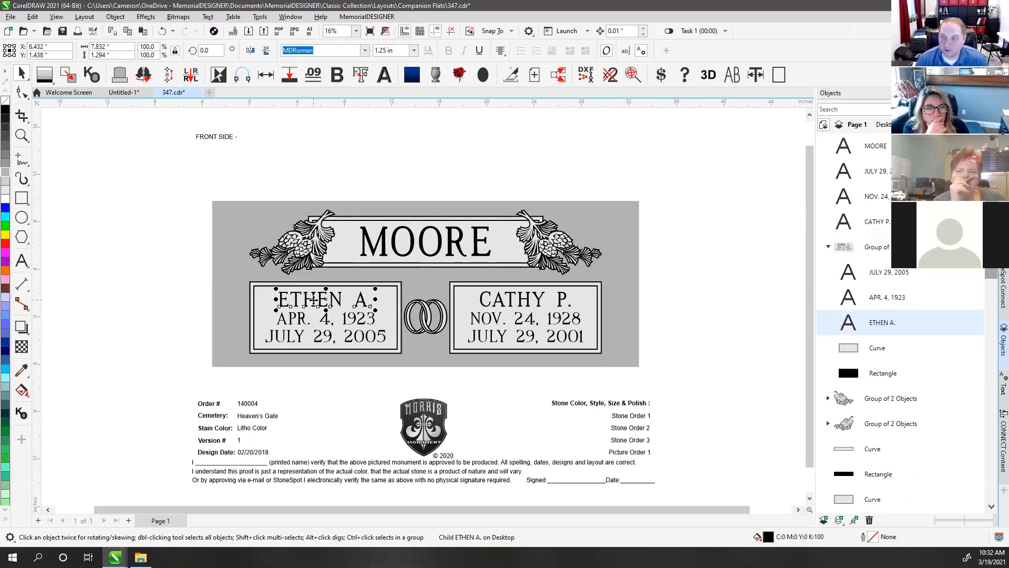
{"action": "left_click", "coordinate": [292, 320], "text": "ctrl"}
{"action": "left_click", "coordinate": [289, 339], "text": "ctrl"}
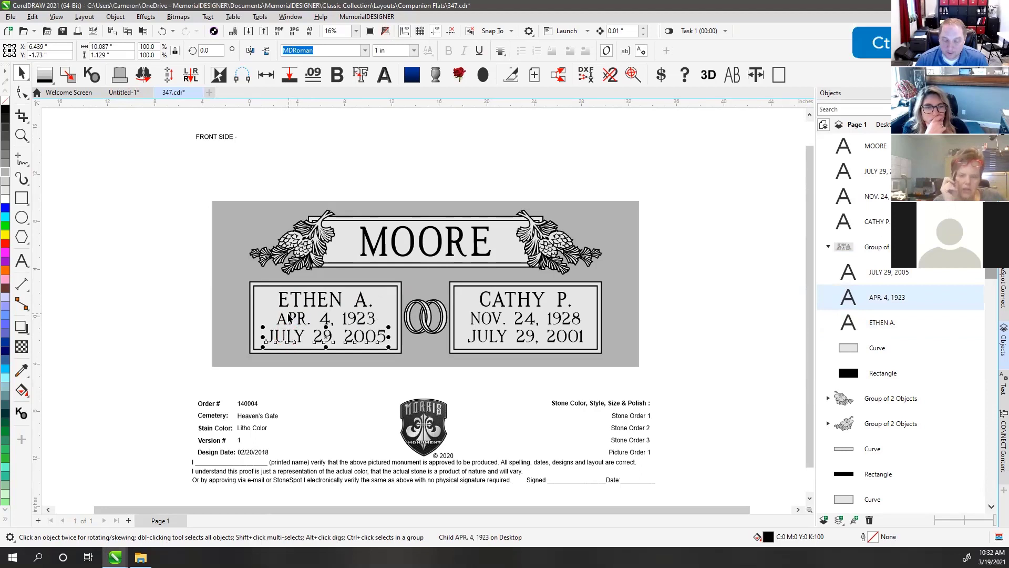
{"action": "left_click", "coordinate": [292, 318], "text": "ctrl"}
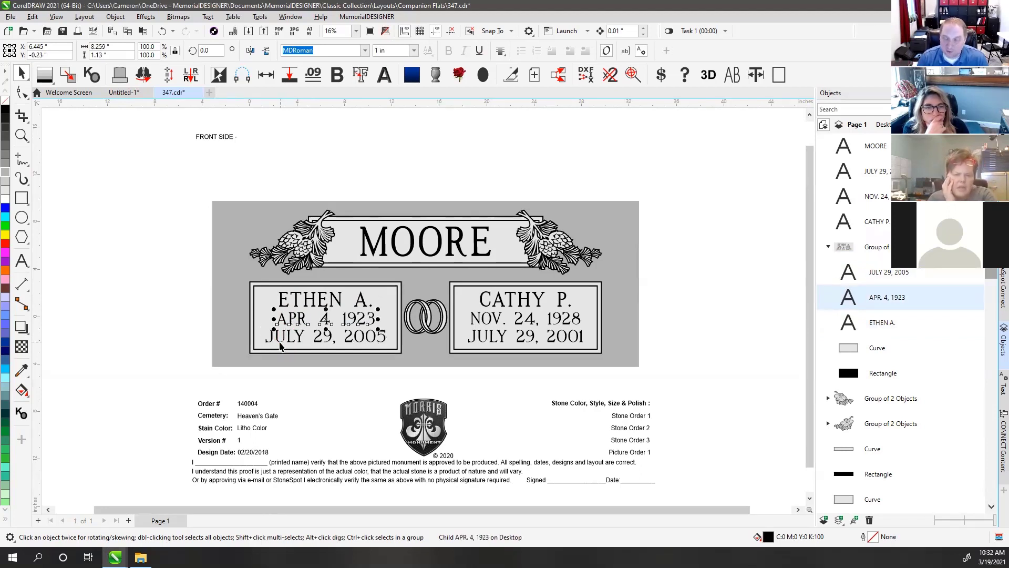
{"action": "left_click", "coordinate": [286, 300], "text": "ctrl"}
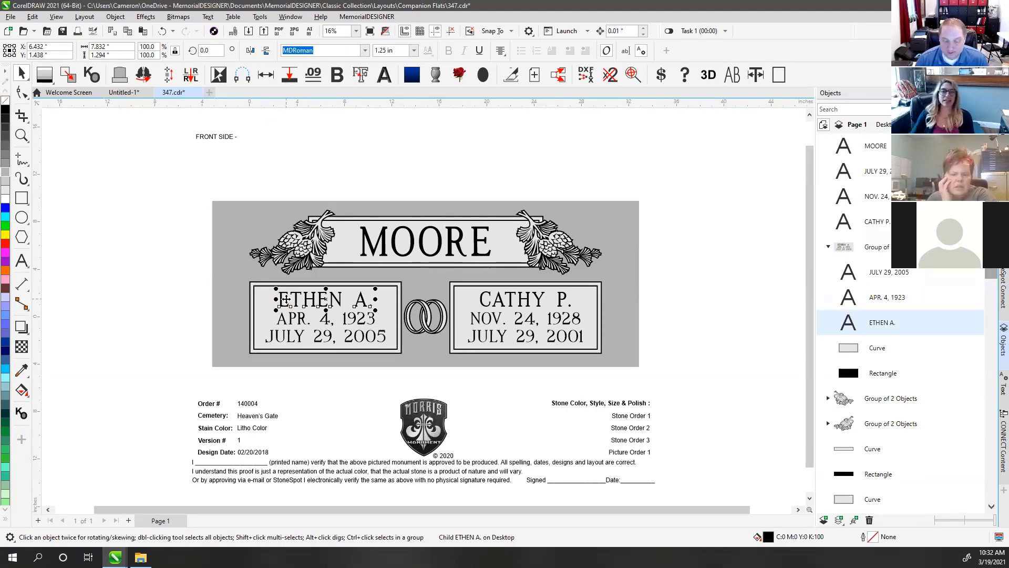
{"action": "left_click", "coordinate": [285, 300]}
{"action": "left_click", "coordinate": [285, 300], "text": "ctrl"}
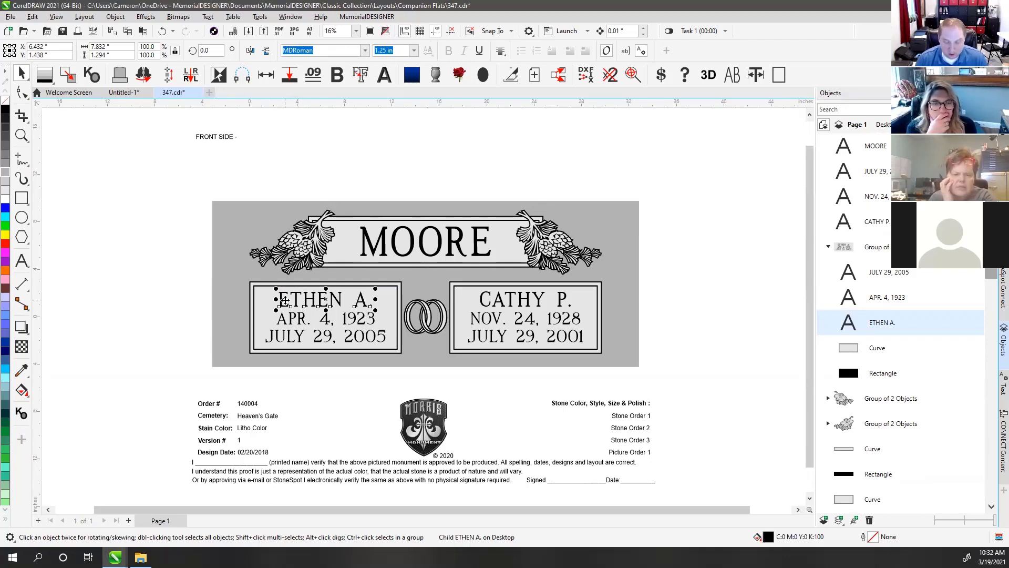
{"action": "left_click", "coordinate": [286, 300]}
{"action": "left_click", "coordinate": [286, 300], "text": "ctrl"}
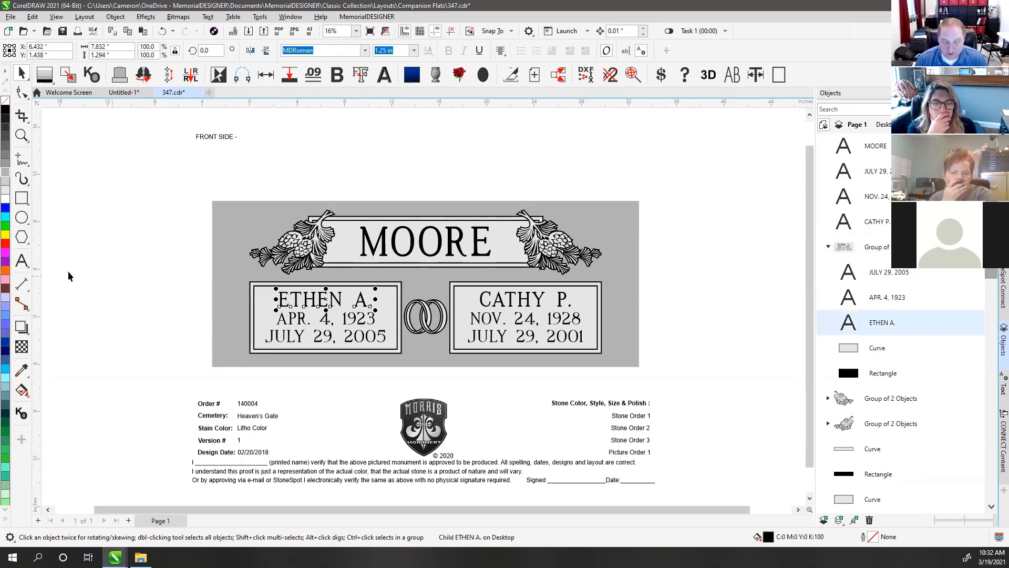
{"action": "left_click", "coordinate": [21, 260]}
{"action": "left_click_drag", "start_coordinate": [366, 301], "coordinate": [233, 295]}
{"action": "key", "text": "Delete"}
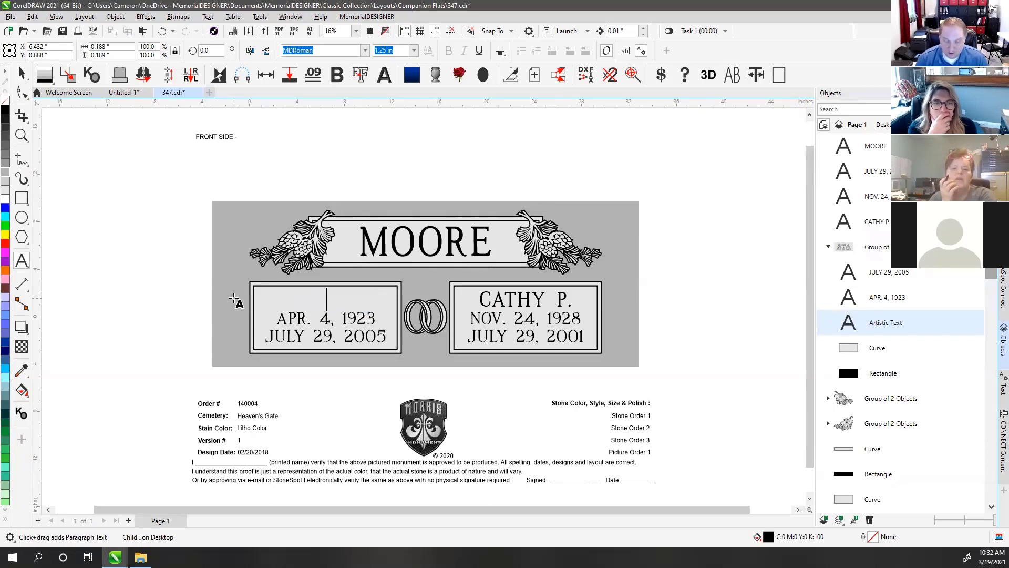
{"action": "type", "text": "CAMERON"}
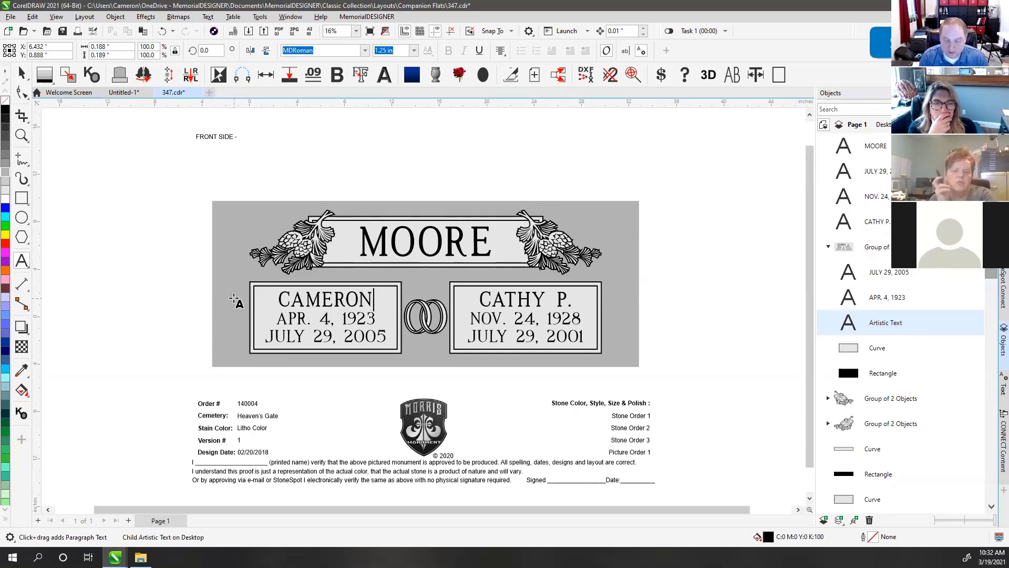
{"action": "type", "text": " A."}
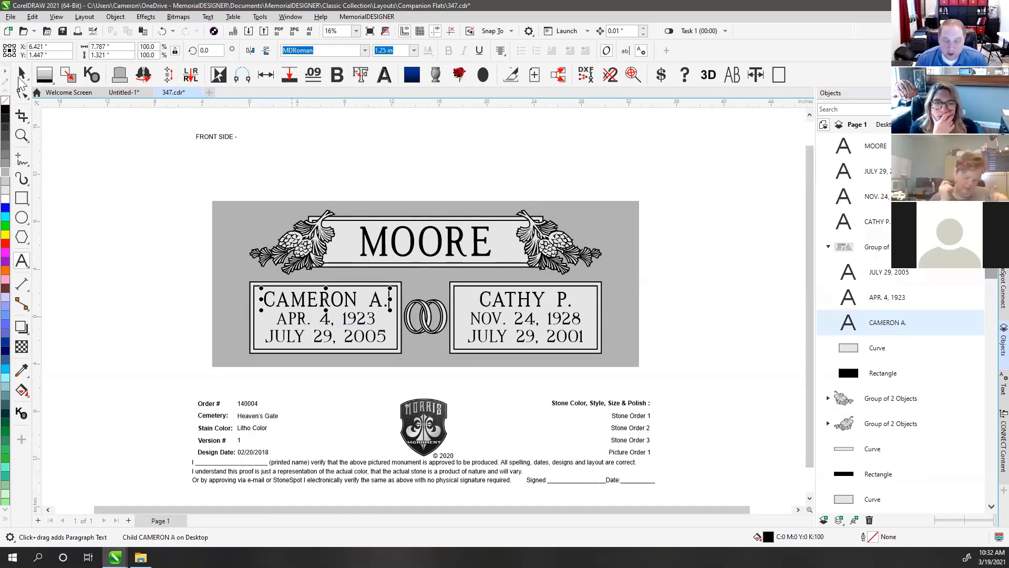
{"action": "key", "text": "ctrl+space"}
{"action": "left_click_drag", "start_coordinate": [736, 251], "coordinate": [427, 368]}
- Group the CATHY P. panel's objects and start editing its name text
{"action": "left_click", "coordinate": [535, 48]}
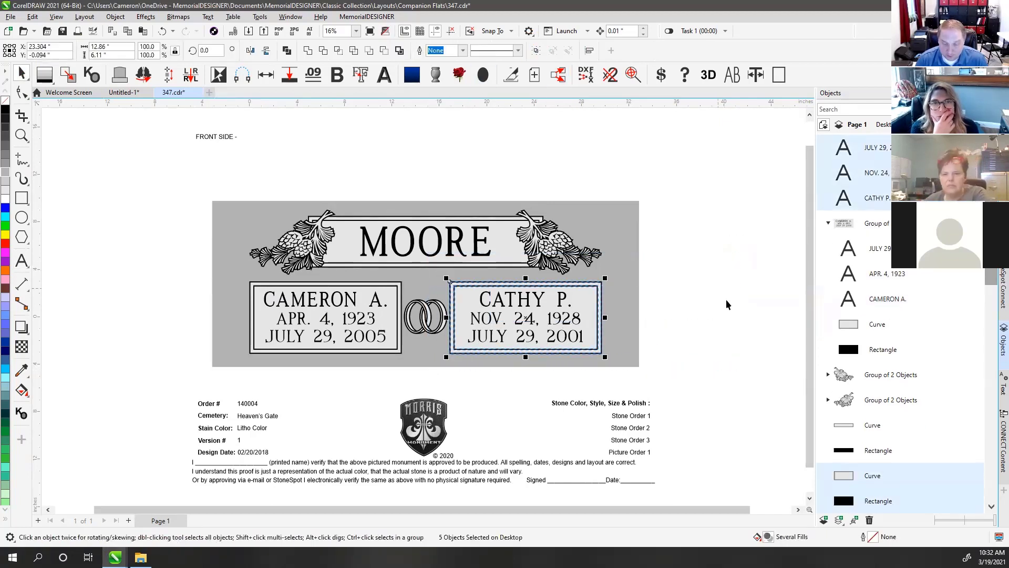
{"action": "left_click", "coordinate": [732, 304]}
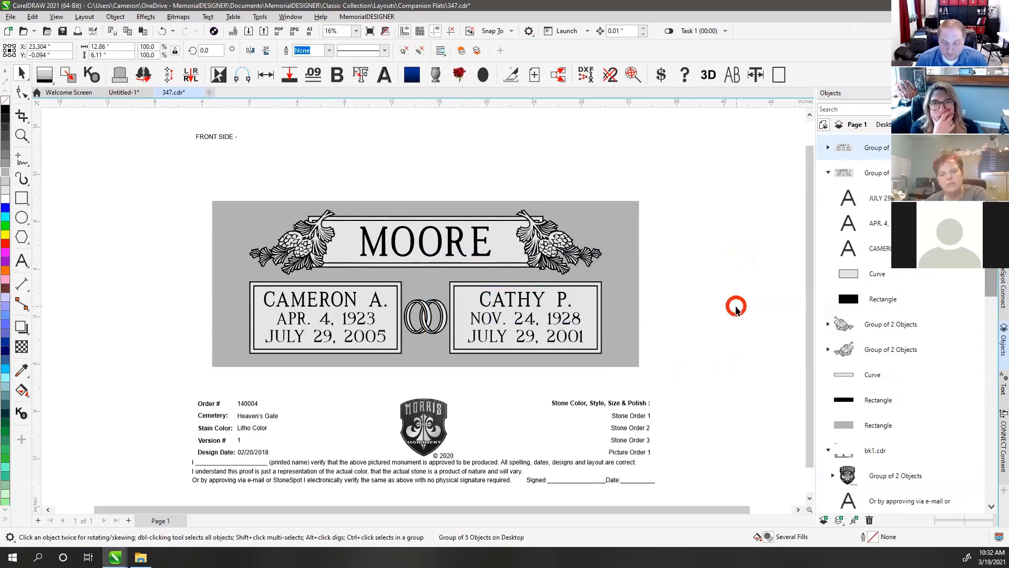
{"action": "left_click", "coordinate": [22, 260]}
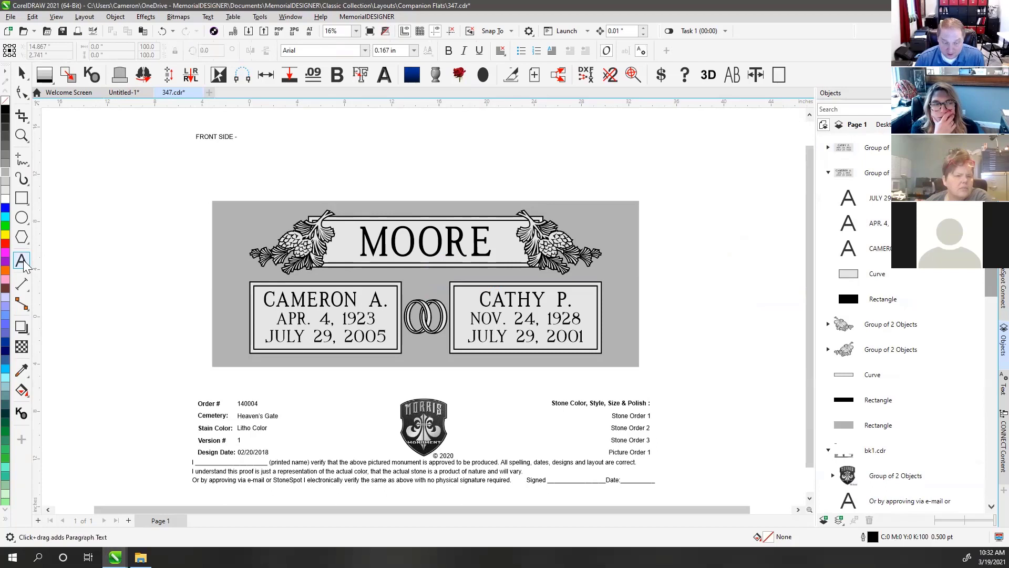
{"action": "left_click", "coordinate": [483, 301]}
{"action": "left_click_drag", "start_coordinate": [493, 302], "coordinate": [532, 305]}
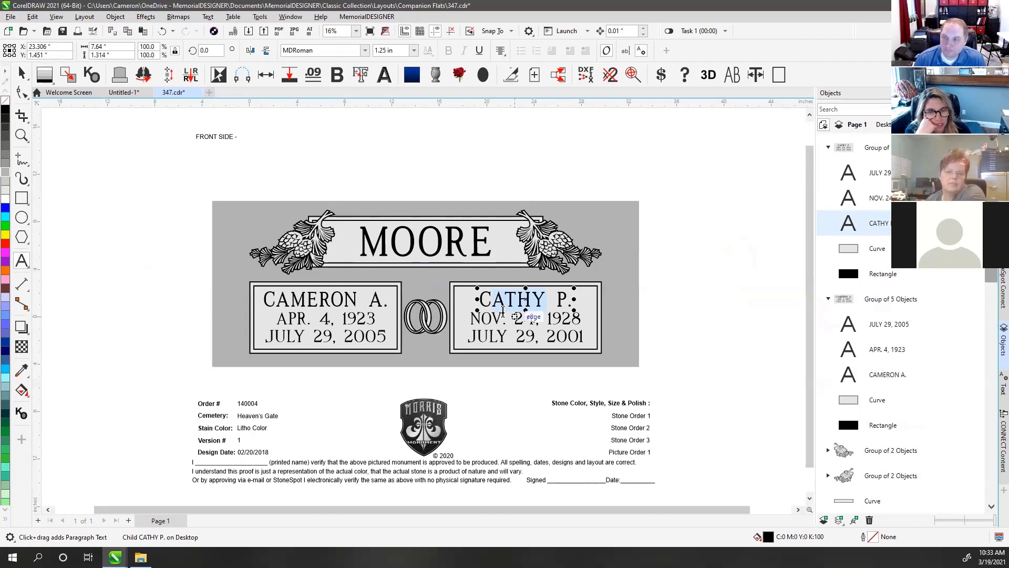
{"action": "left_click", "coordinate": [476, 331]}
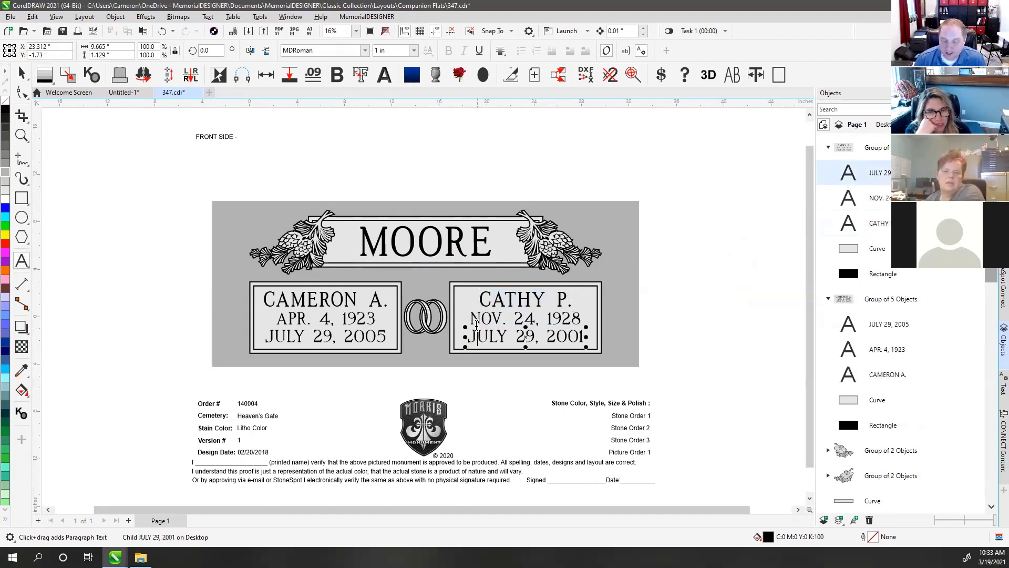
{"action": "left_click", "coordinate": [472, 317]}
{"action": "left_click", "coordinate": [491, 338]}
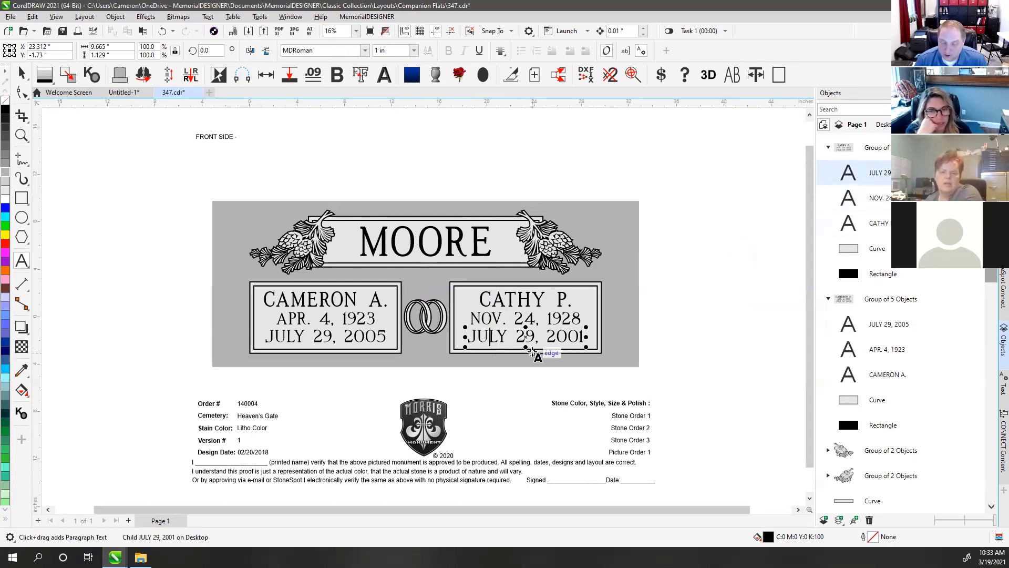
{"action": "left_click", "coordinate": [571, 317]}
{"action": "left_click", "coordinate": [556, 297]}
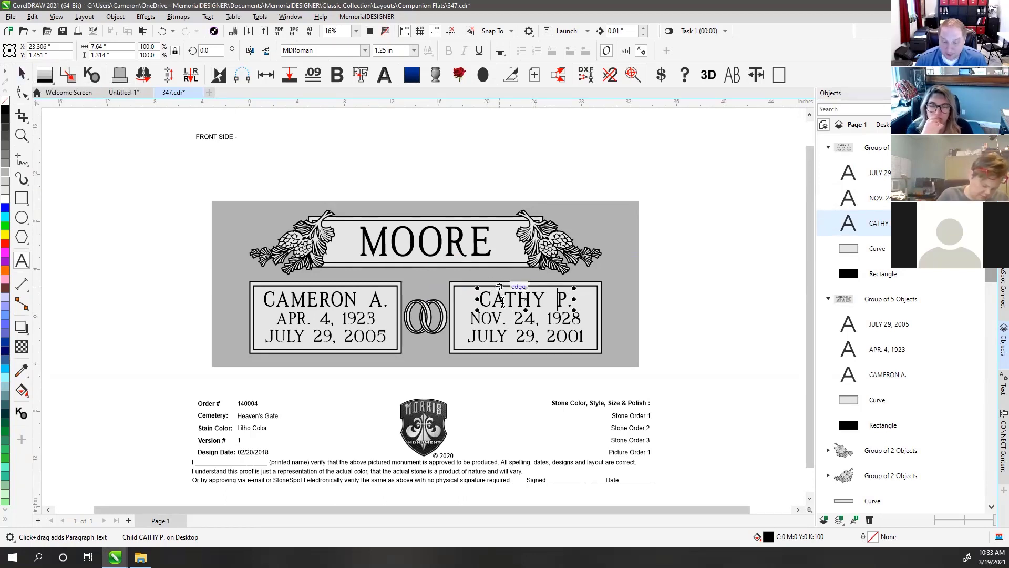
{"action": "left_click", "coordinate": [21, 69]}
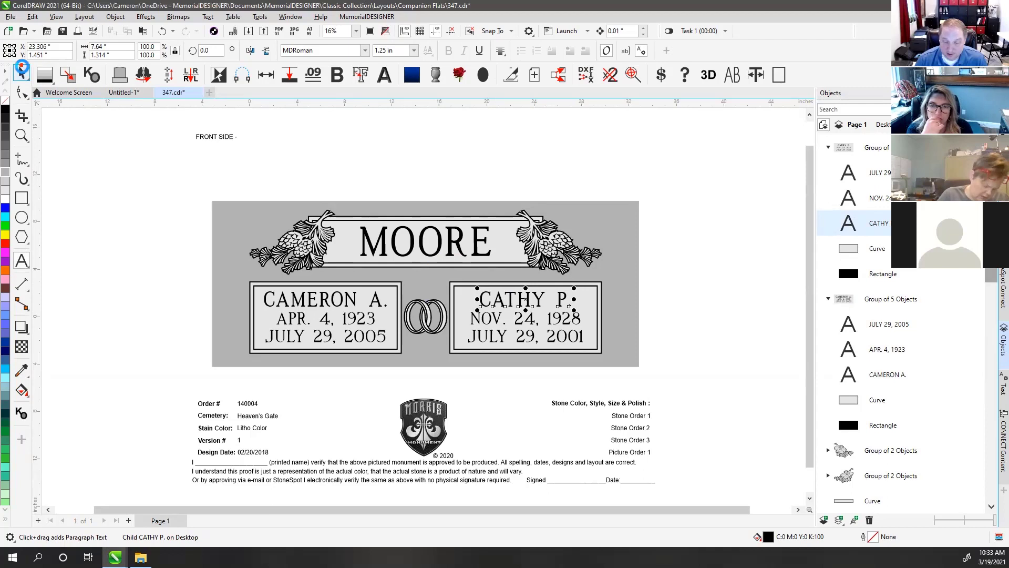
{"action": "left_click", "coordinate": [674, 239]}
{"action": "left_click", "coordinate": [532, 298]}
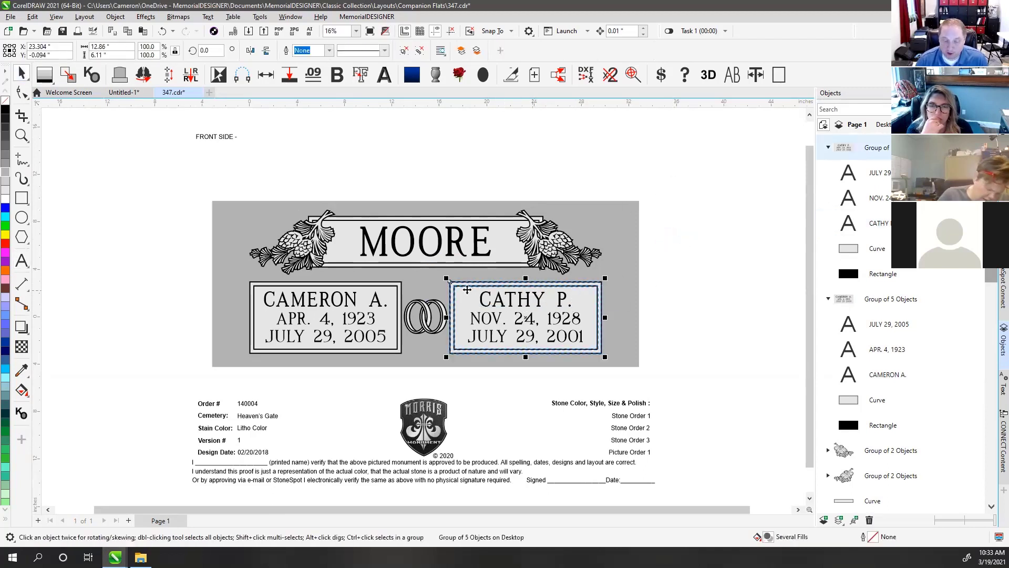
{"action": "left_click", "coordinate": [683, 260]}
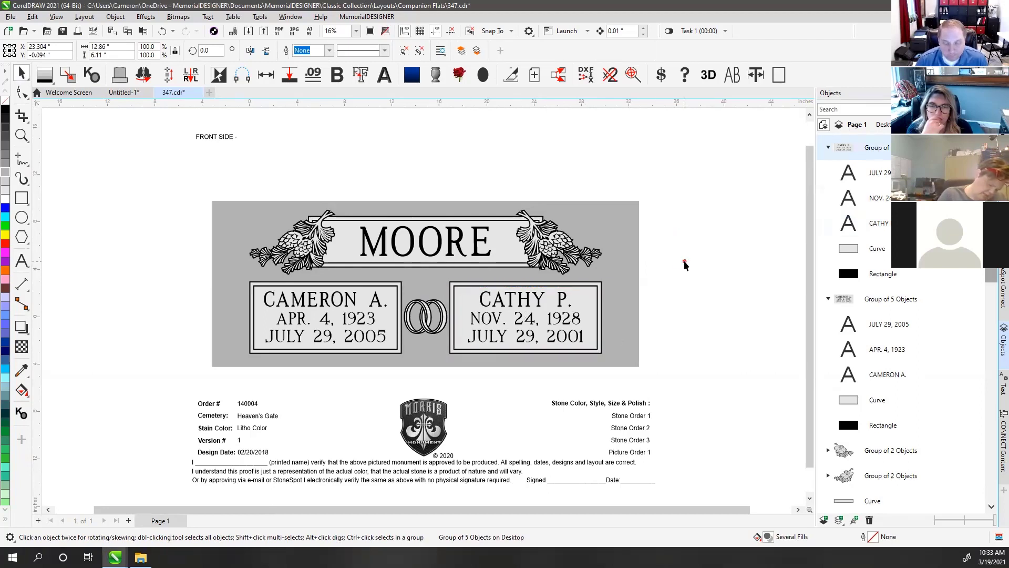
{"action": "left_click", "coordinate": [482, 300]}
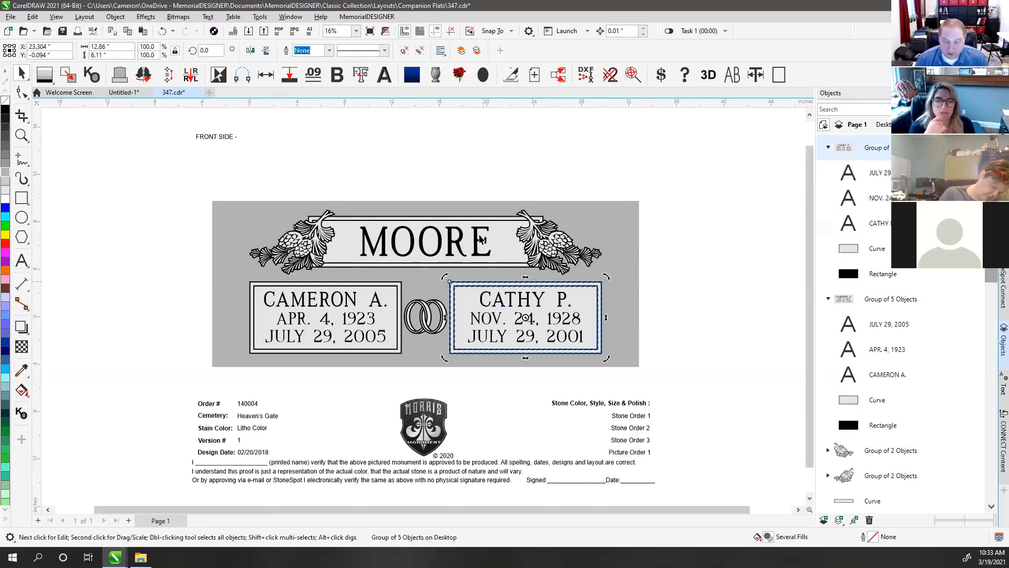
{"action": "left_click", "coordinate": [474, 152]}
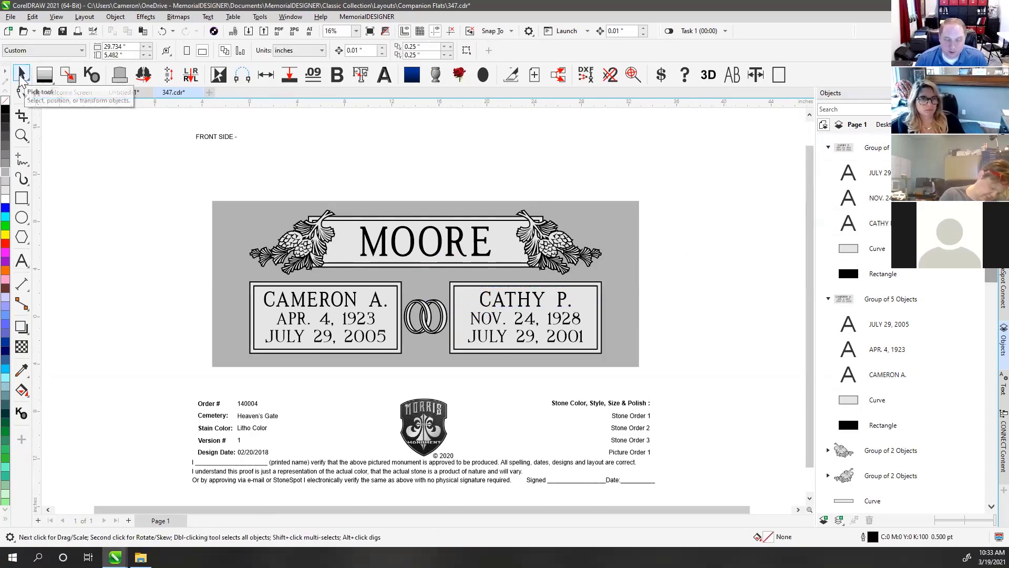
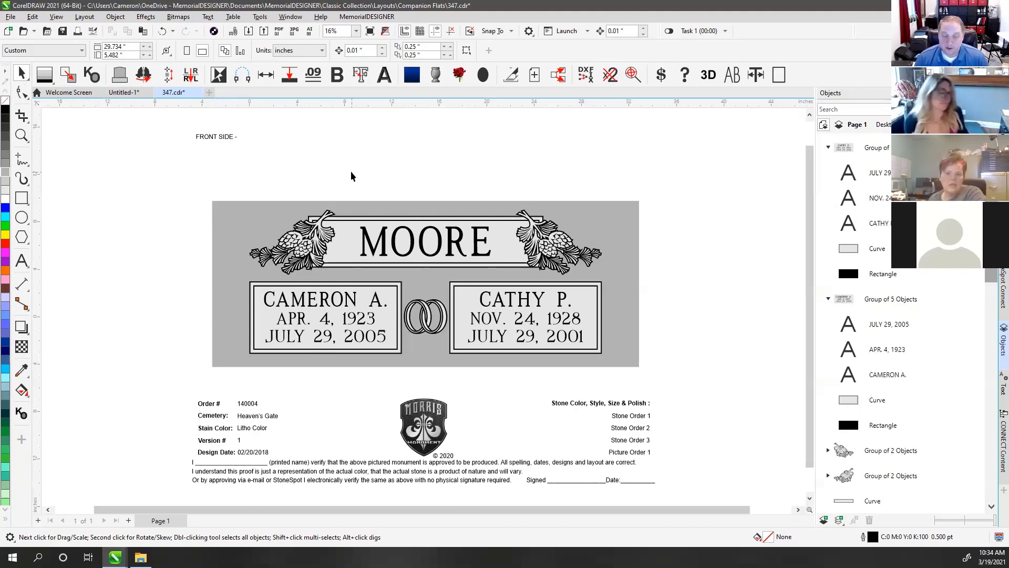
- Click the grey stone background and the MOORE text to see what each selects
{"action": "scroll", "coordinate": [421, 304], "scroll_direction": "down", "scroll_amount": 3}
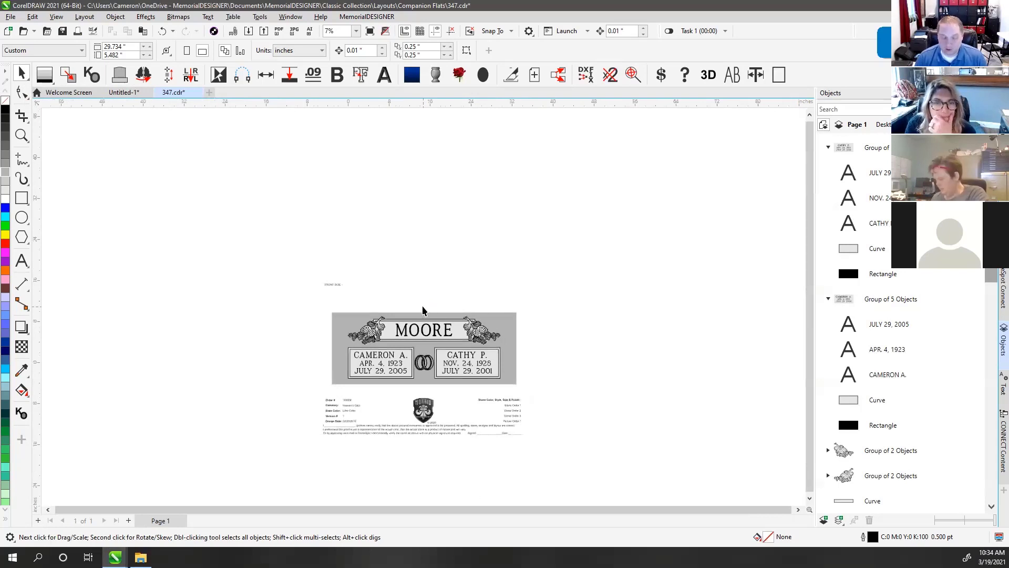
{"action": "left_click", "coordinate": [430, 313]}
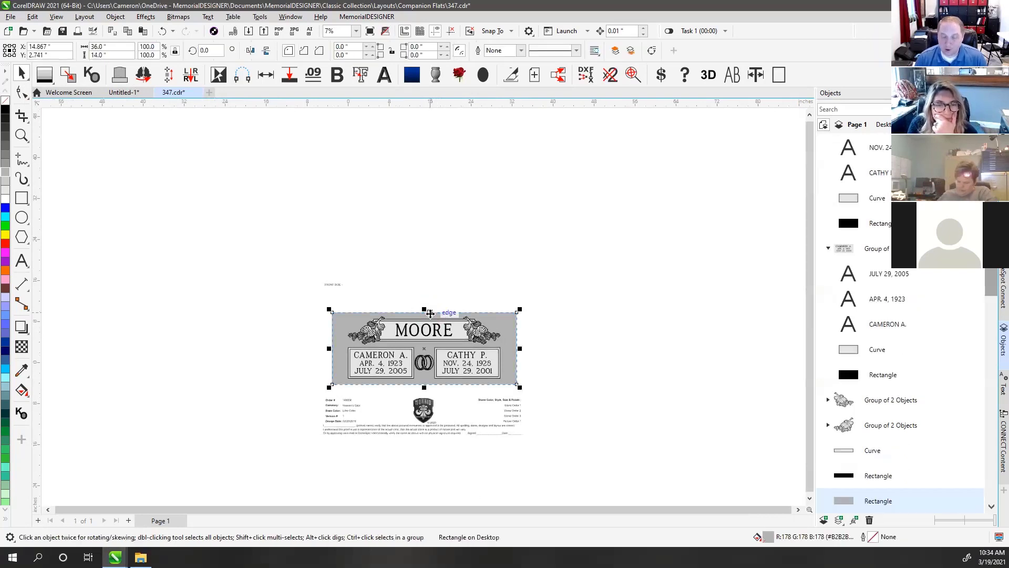
{"action": "left_click", "coordinate": [424, 198]}
{"action": "scroll", "coordinate": [410, 341], "scroll_direction": "up", "scroll_amount": 2}
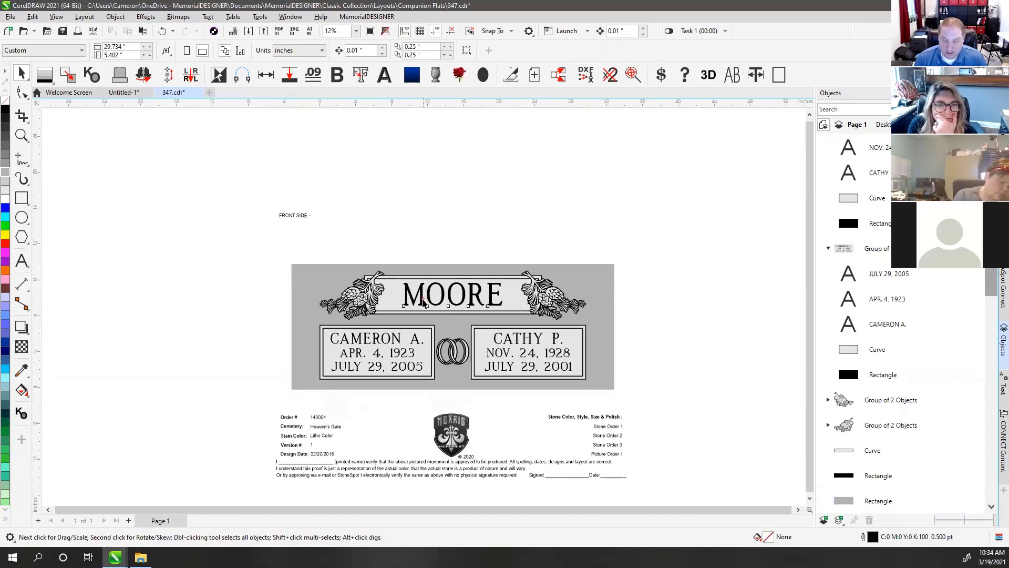
{"action": "left_click", "coordinate": [423, 295]}
{"action": "left_click", "coordinate": [388, 266]}
{"action": "left_click", "coordinate": [384, 239]}
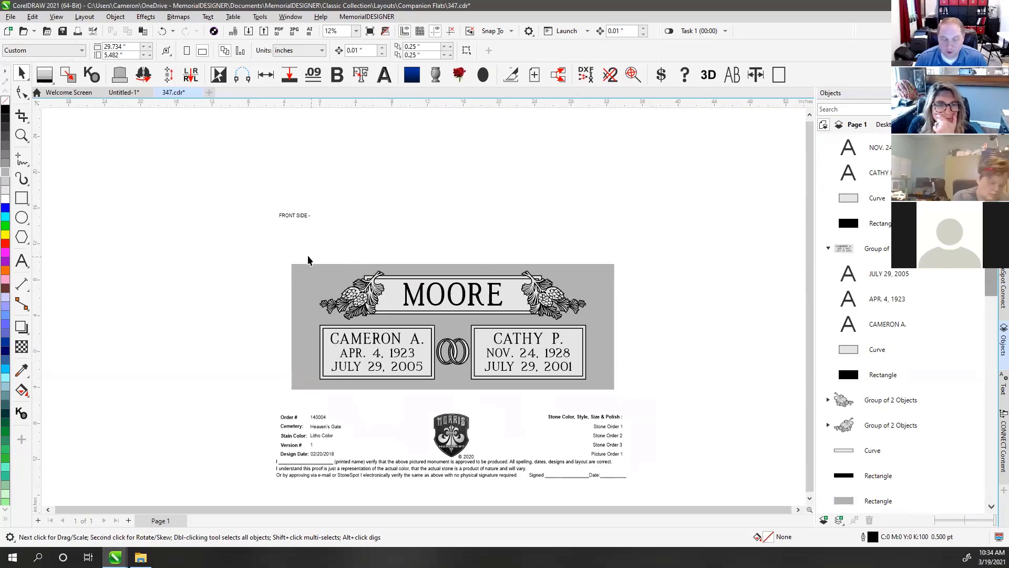
- Move the left pine-cone ornament over MOORE, then put it back left of the name plate
{"action": "left_click", "coordinate": [364, 305]}
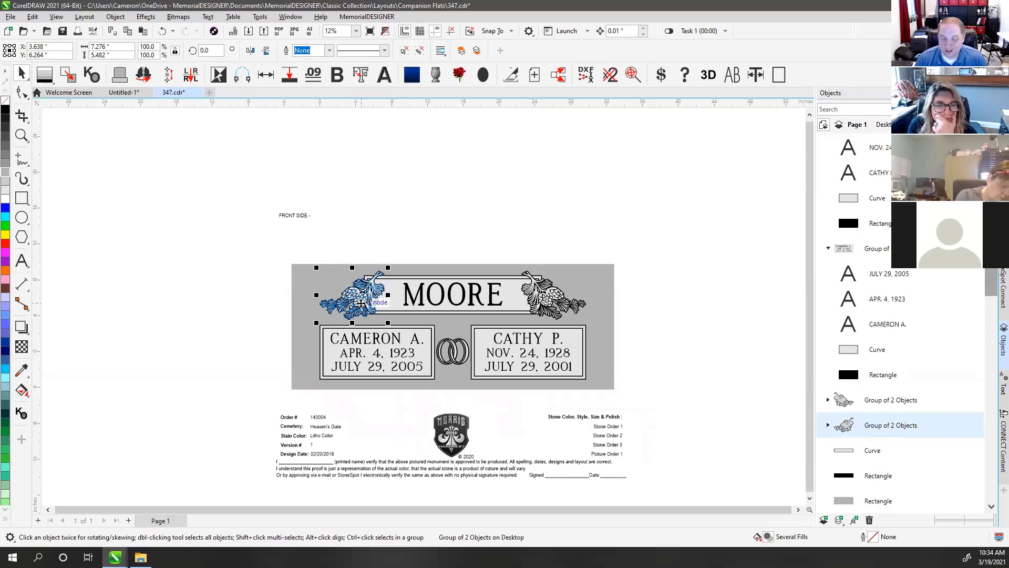
{"action": "left_click", "coordinate": [309, 282], "text": "shift"}
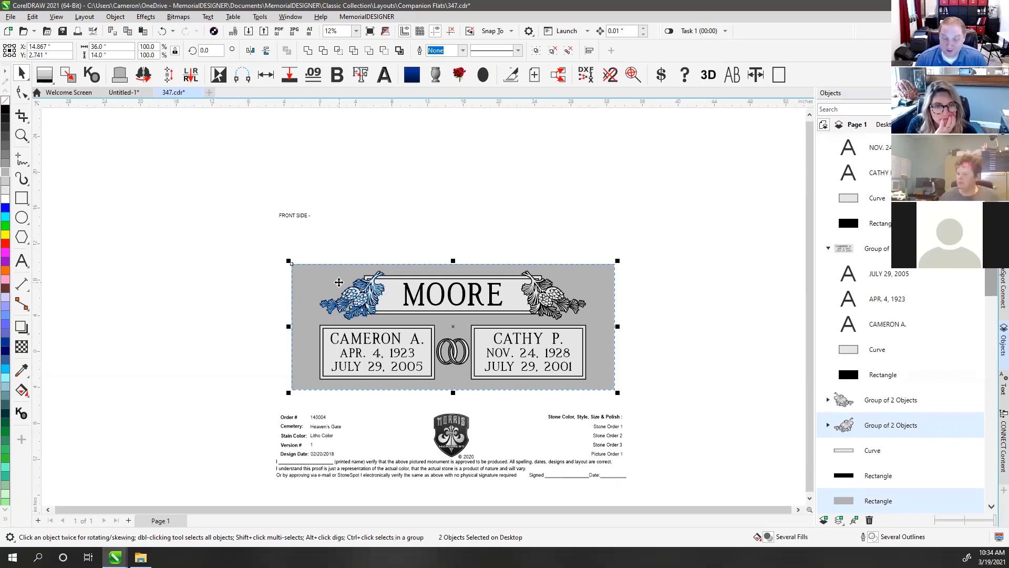
{"action": "left_click_drag", "start_coordinate": [339, 283], "coordinate": [454, 310]}
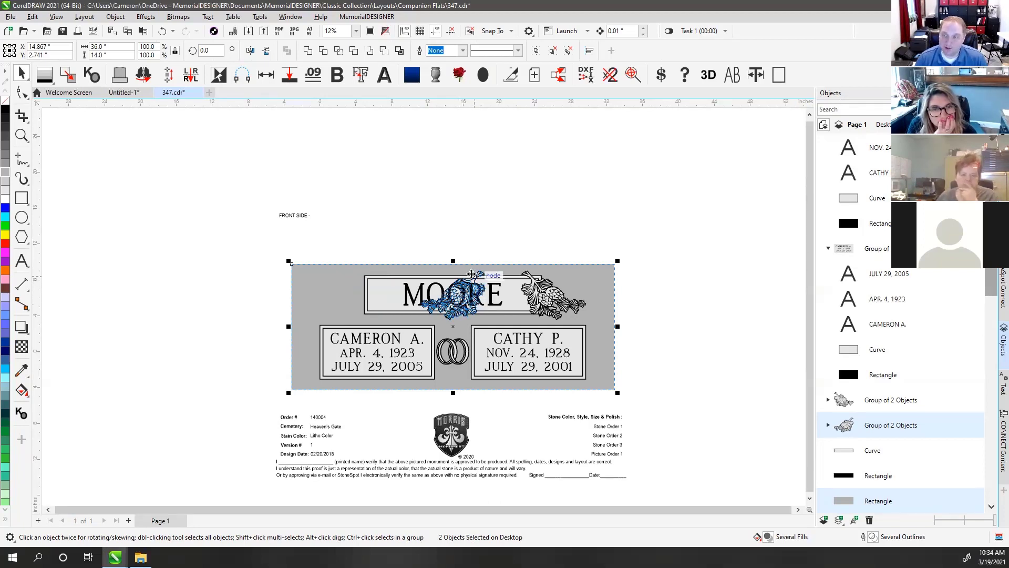
{"action": "left_click_drag", "start_coordinate": [467, 277], "coordinate": [368, 275]}
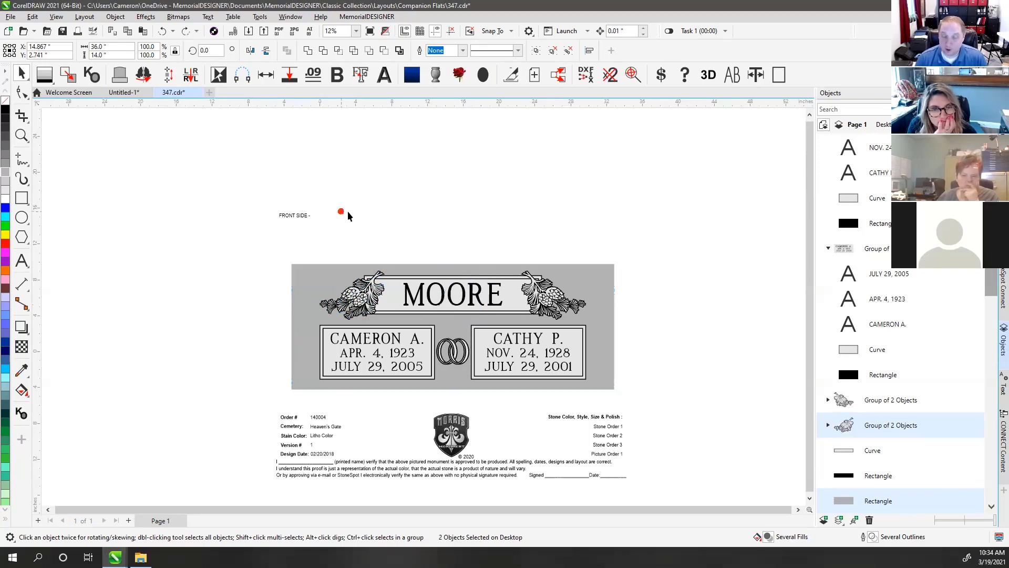
{"action": "left_click", "coordinate": [342, 214]}
- Try centring the stone background on the left ornament, then undo the alignment
{"action": "left_click", "coordinate": [310, 279]}
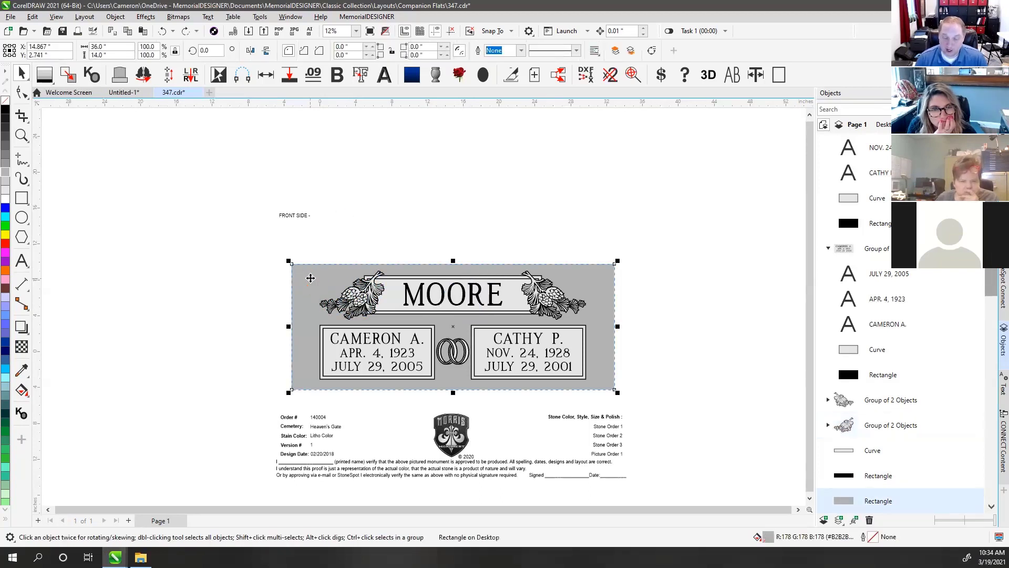
{"action": "left_click", "coordinate": [357, 300], "text": "shift"}
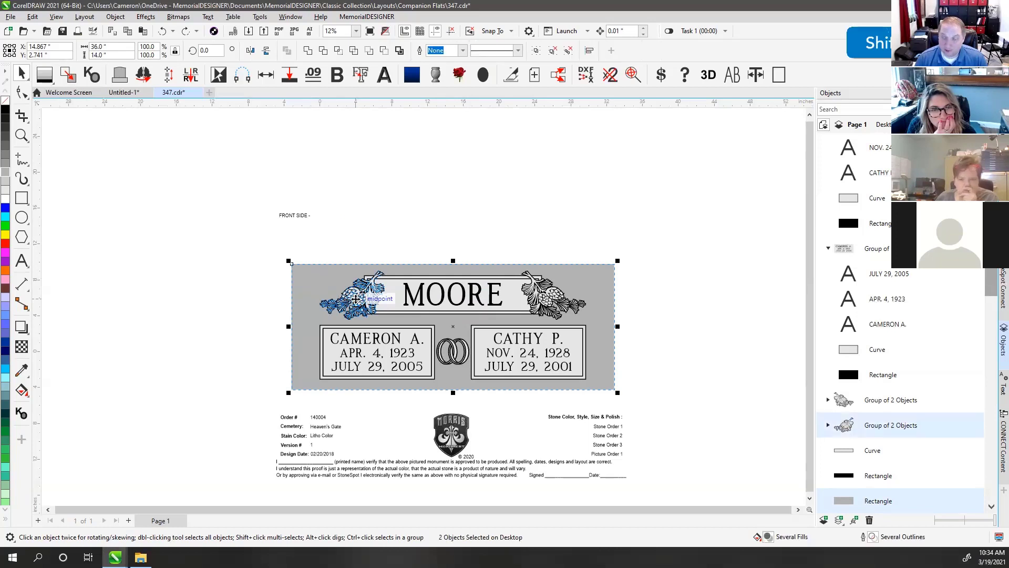
{"action": "key", "text": "c"}
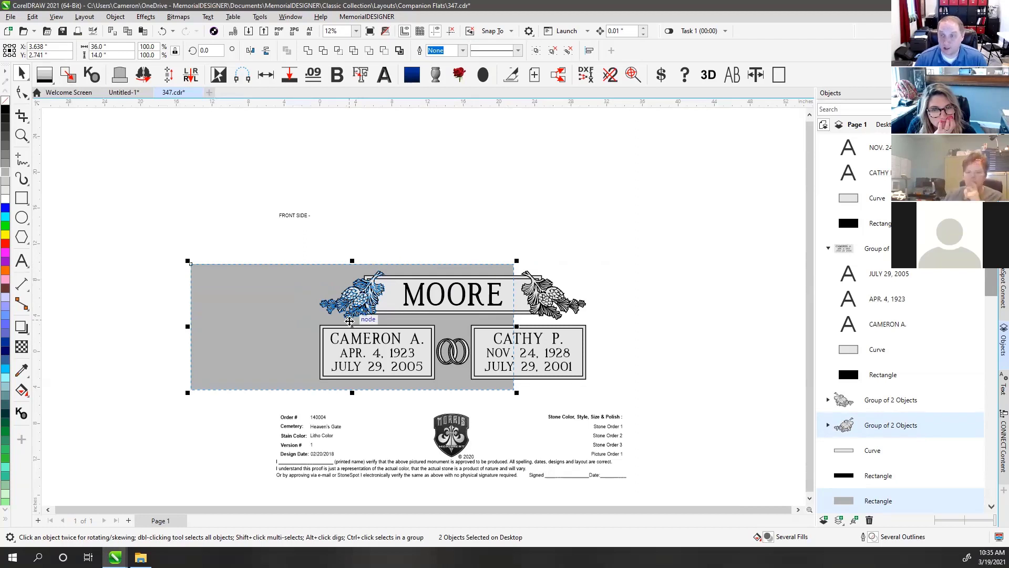
{"action": "key", "text": "ctrl+z"}
{"action": "left_click", "coordinate": [405, 246]}
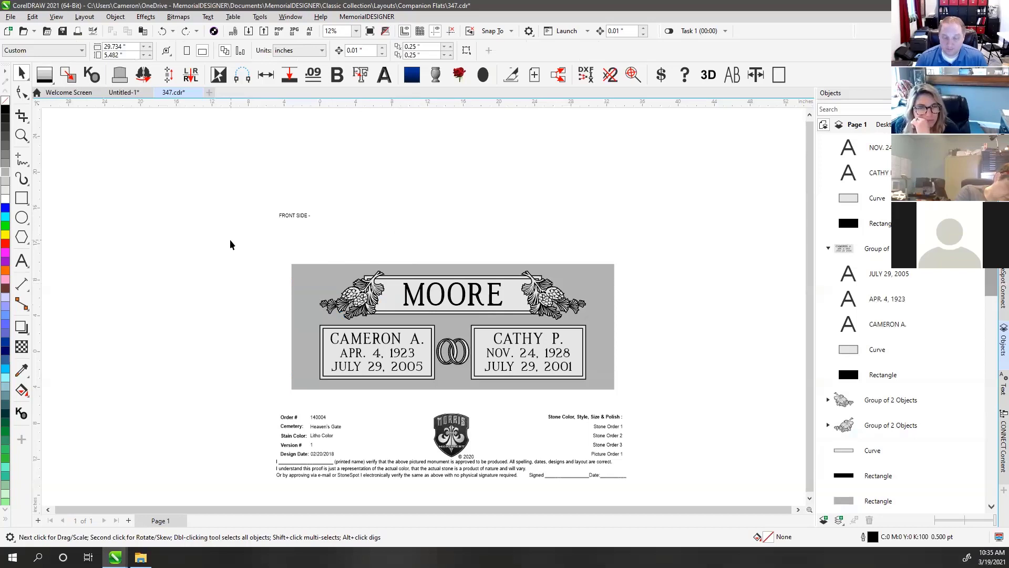
- Marquee-select all the monument design objects, then clear the selection
{"action": "left_click_drag", "start_coordinate": [208, 240], "coordinate": [642, 404]}
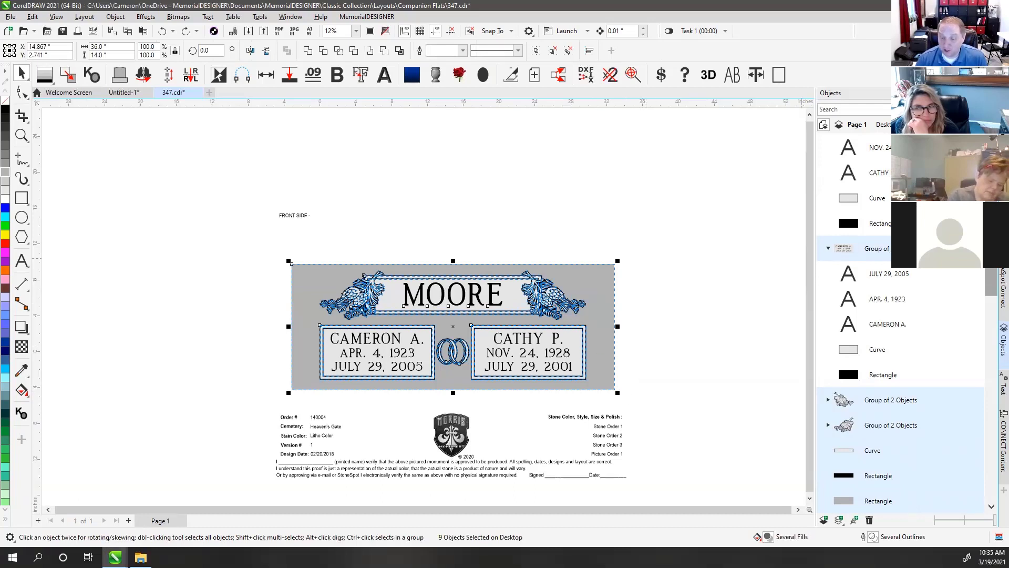
{"action": "mouse_move", "coordinate": [990, 211]}
{"action": "left_mouse_down"}
{"action": "mouse_move", "coordinate": [985, 415]}
{"action": "mouse_move", "coordinate": [989, 227]}
{"action": "left_mouse_up"}
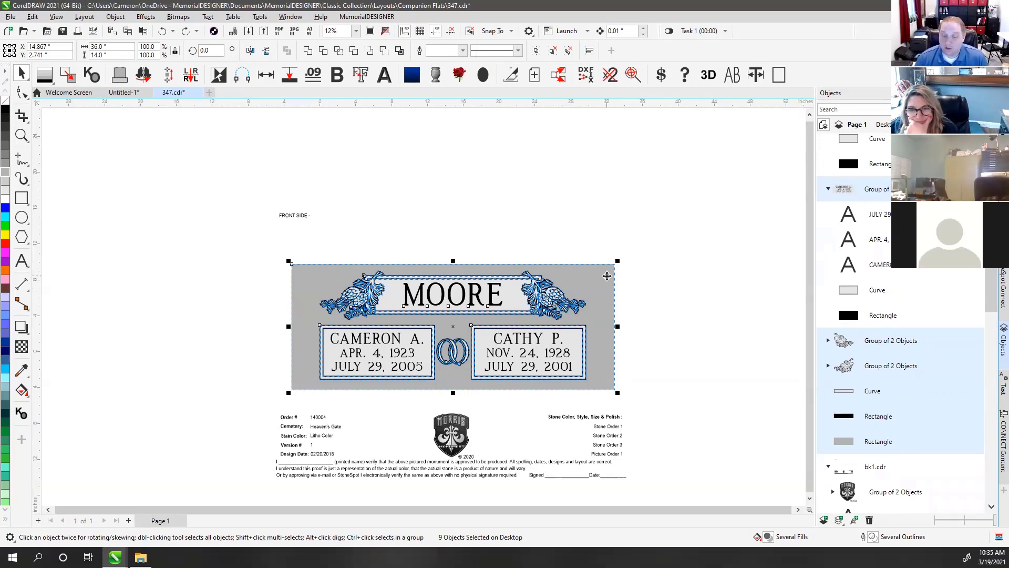
{"action": "left_click", "coordinate": [688, 288]}
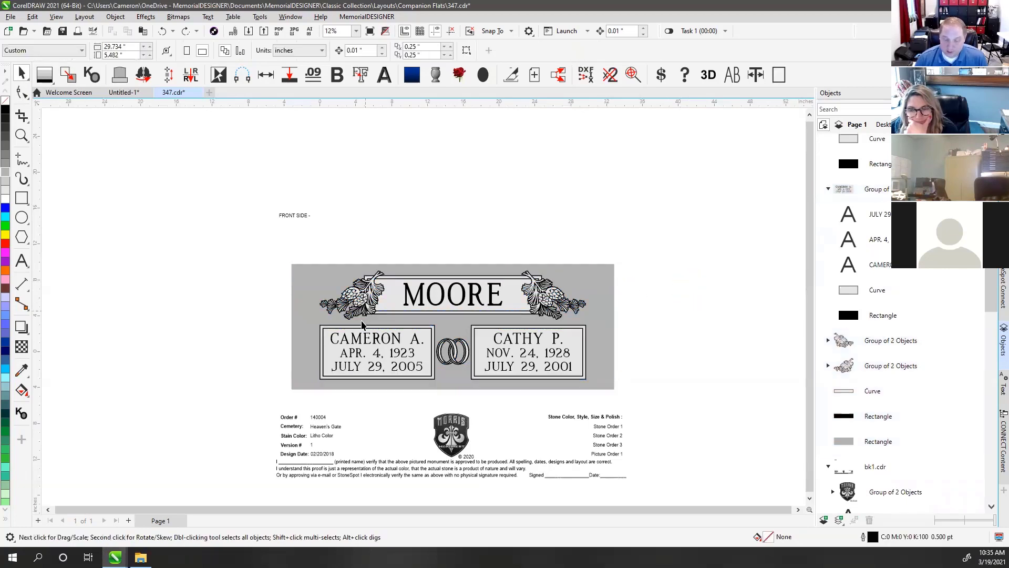
{"action": "left_click_drag", "start_coordinate": [208, 333], "coordinate": [435, 393]}
{"action": "left_click_drag", "start_coordinate": [206, 310], "coordinate": [450, 399]}
{"action": "left_click", "coordinate": [354, 225]}
{"action": "left_click", "coordinate": [345, 340]}
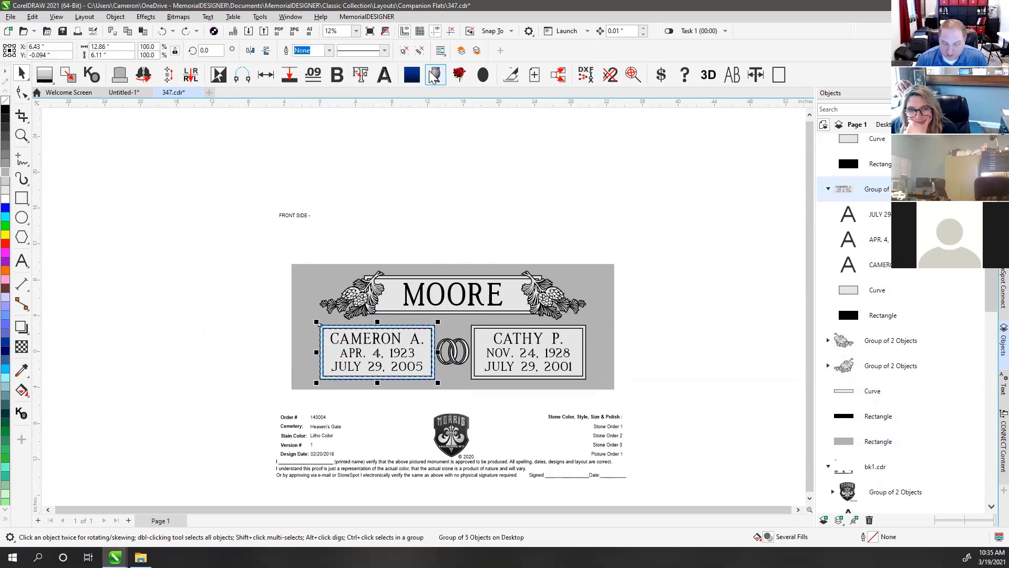
{"action": "left_click", "coordinate": [420, 51]}
{"action": "left_click", "coordinate": [164, 344]}
{"action": "left_click_drag", "start_coordinate": [219, 313], "coordinate": [430, 384]}
{"action": "left_click_drag", "start_coordinate": [398, 351], "coordinate": [389, 353]}
{"action": "left_click", "coordinate": [145, 354]}
{"action": "left_click_drag", "start_coordinate": [187, 312], "coordinate": [444, 389]}
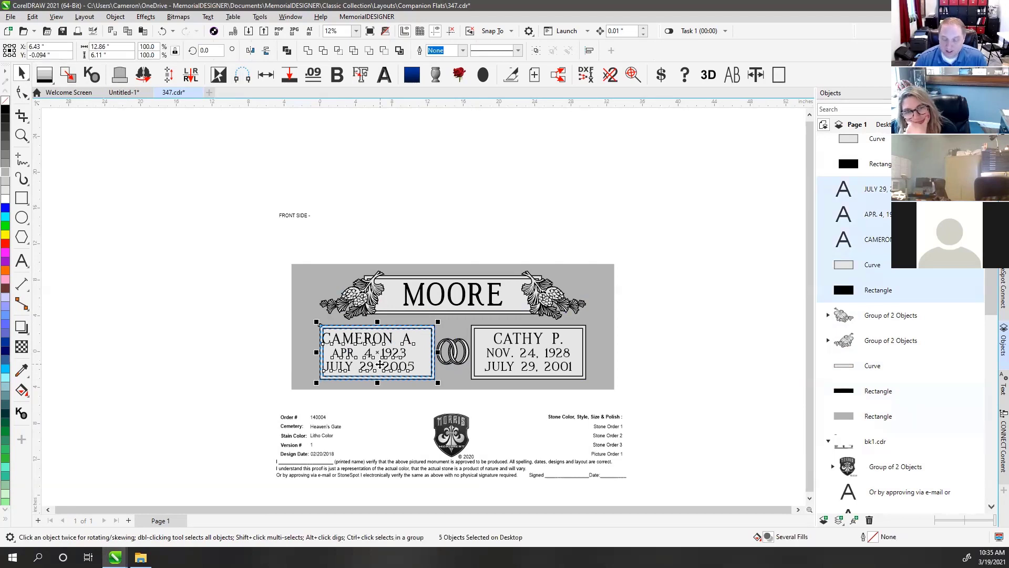
{"action": "key", "text": "c"}
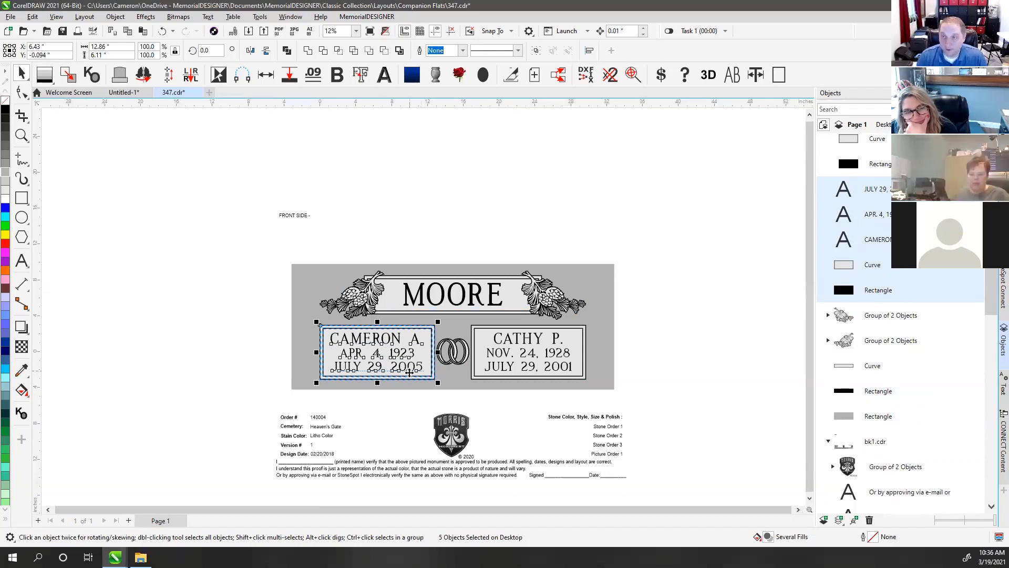
{"action": "left_click", "coordinate": [676, 339]}
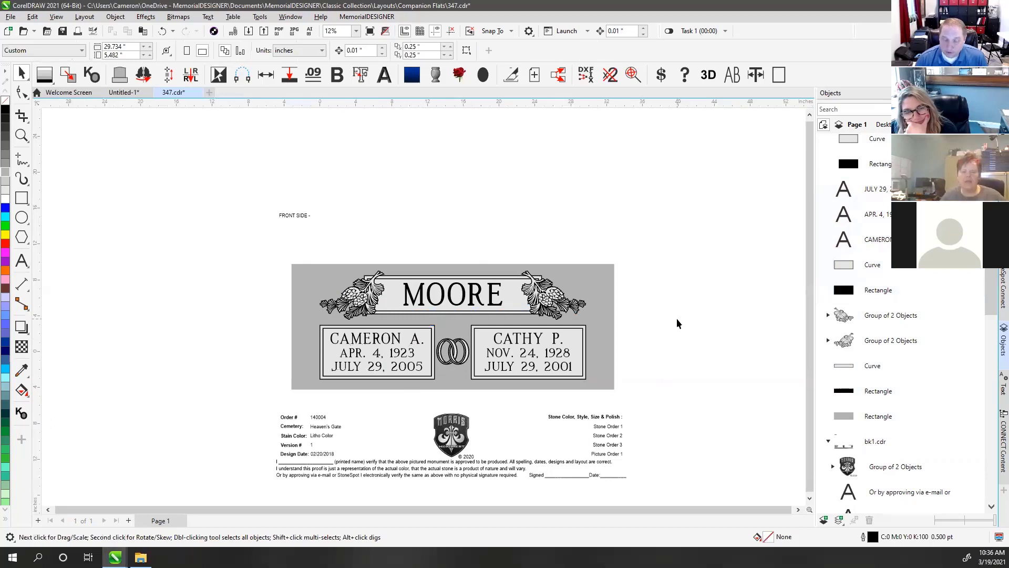
{"action": "left_click", "coordinate": [355, 344]}
{"action": "left_click_drag", "start_coordinate": [355, 345], "coordinate": [187, 353]}
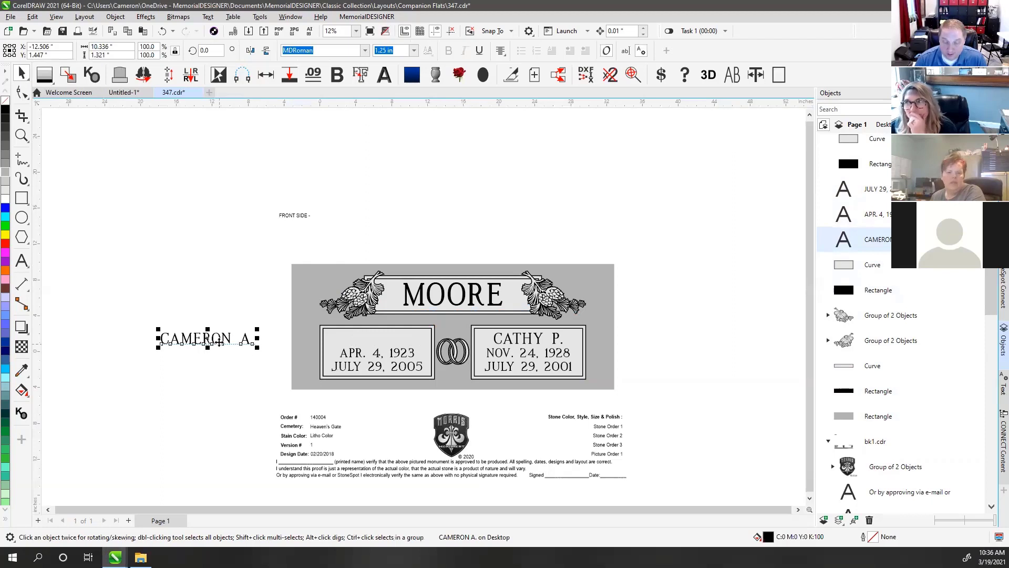
{"action": "left_click", "coordinate": [168, 285]}
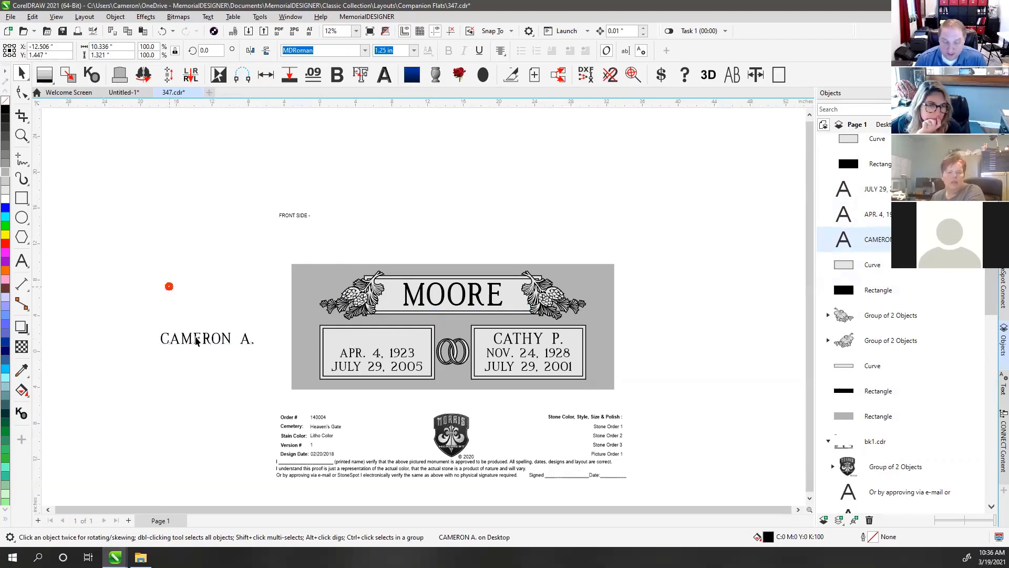
{"action": "left_click", "coordinate": [192, 335]}
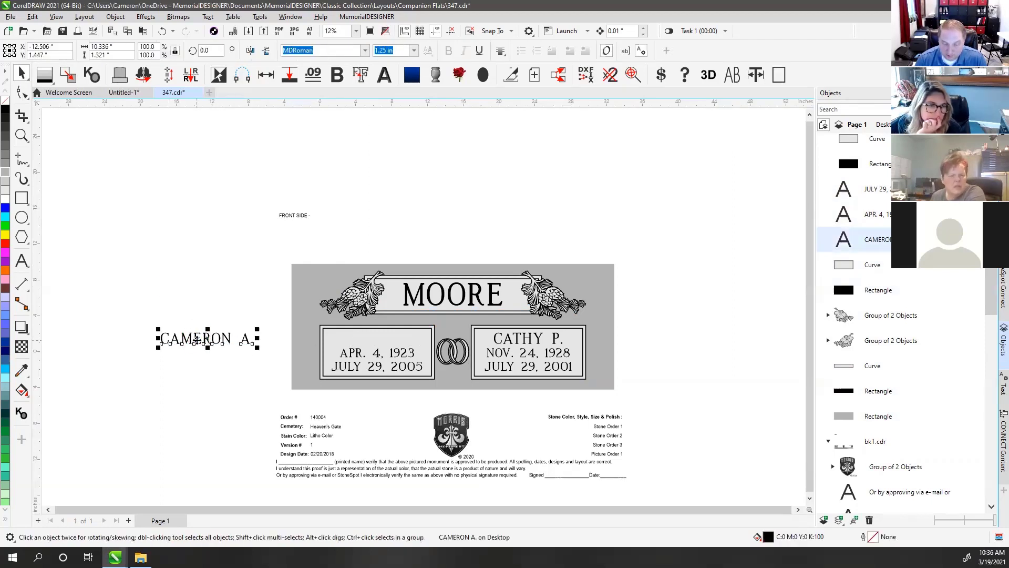
{"action": "left_click", "coordinate": [361, 336], "text": "shift"}
{"action": "key", "text": "c"}
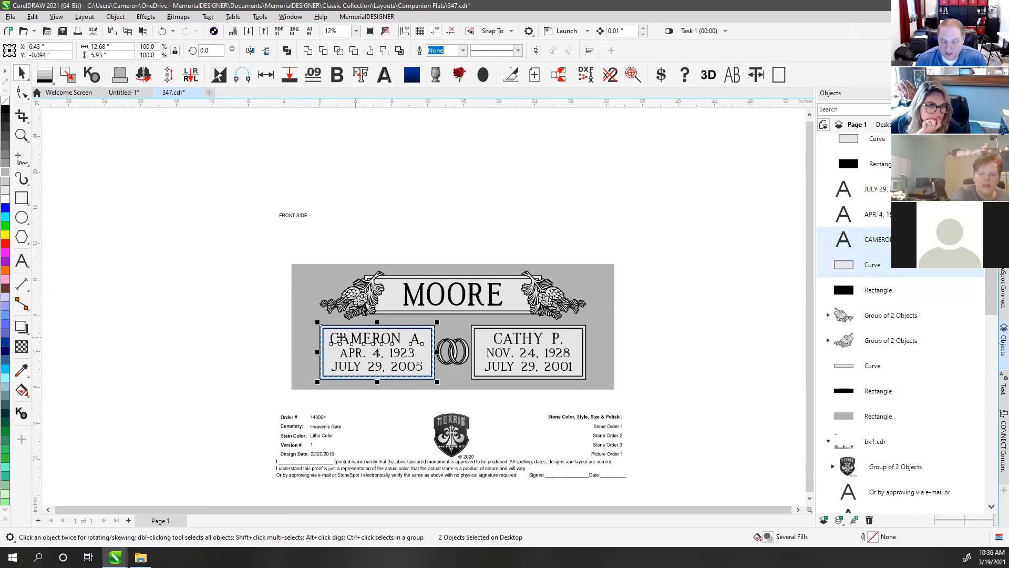
{"action": "key", "text": "ctrl+z"}
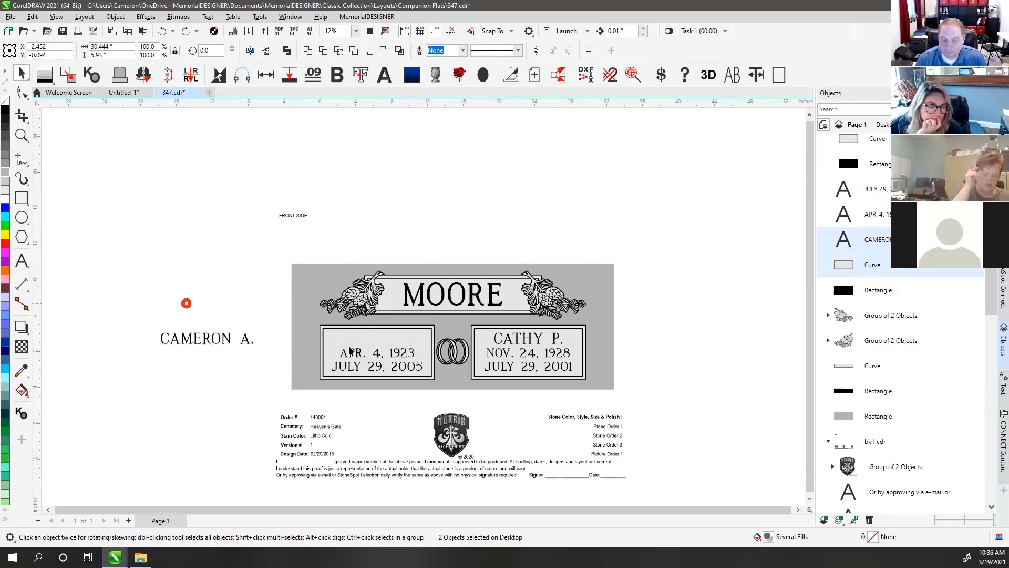
{"action": "left_click", "coordinate": [288, 341]}
{"action": "left_click", "coordinate": [351, 332]}
{"action": "left_click", "coordinate": [245, 338], "text": "shift"}
{"action": "key", "text": "c"}
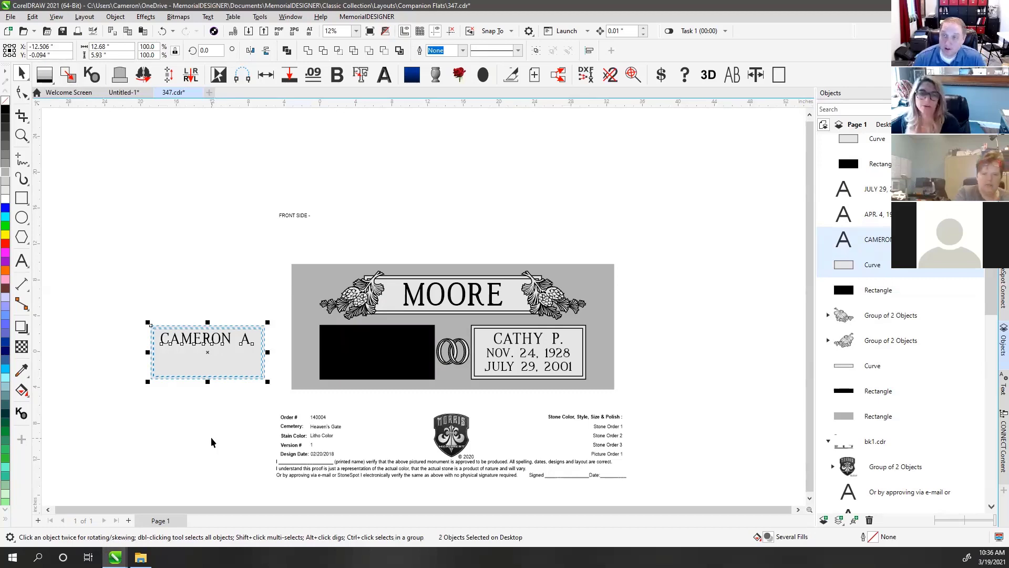
{"action": "key", "text": "ctrl+z"}
{"action": "key", "text": "ctrl+z"}
{"action": "left_click", "coordinate": [416, 163]}
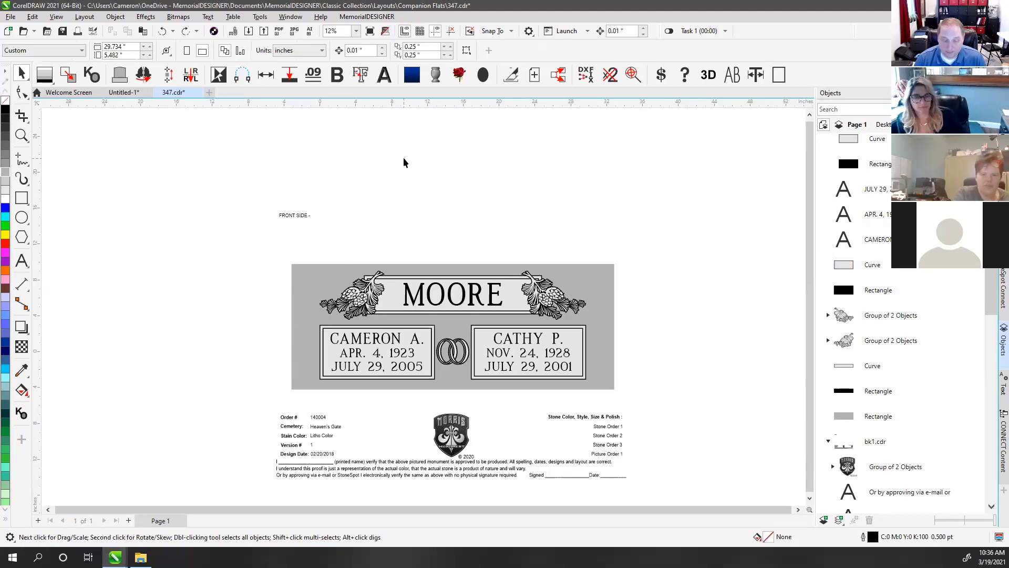
{"action": "key", "text": "F4"}
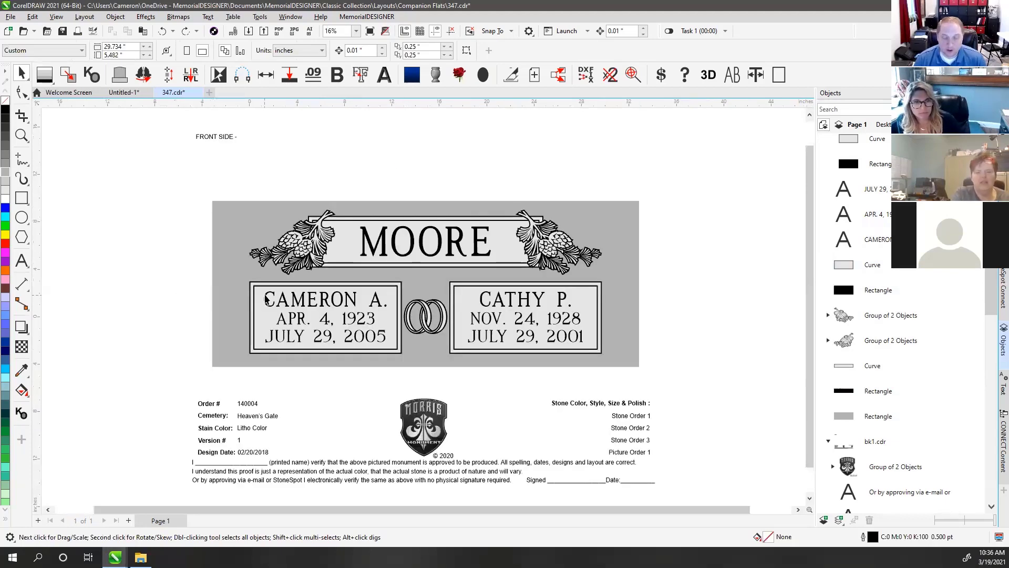
{"action": "left_click_drag", "start_coordinate": [264, 298], "coordinate": [73, 297]}
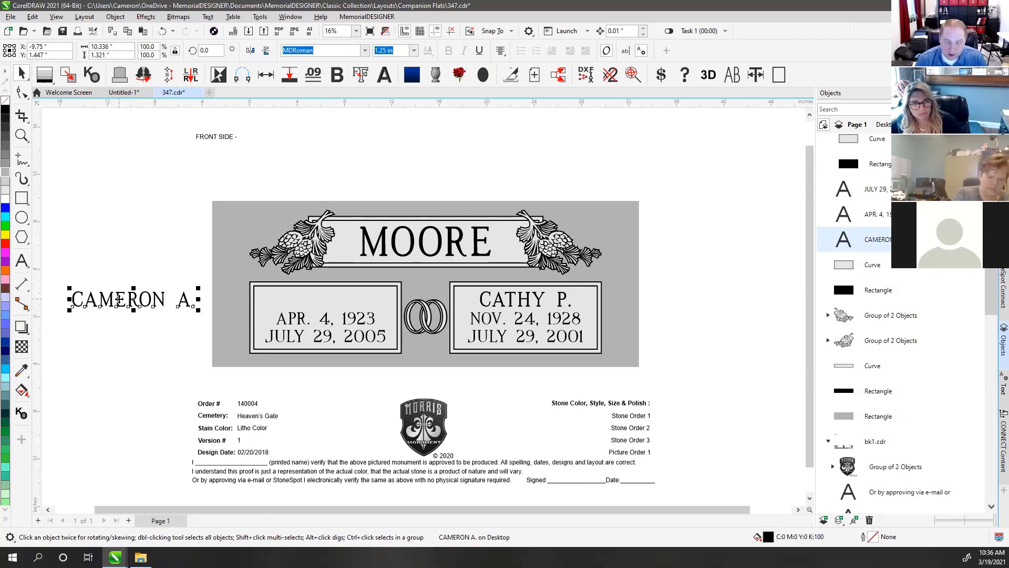
{"action": "left_click", "coordinate": [294, 292], "text": "shift"}
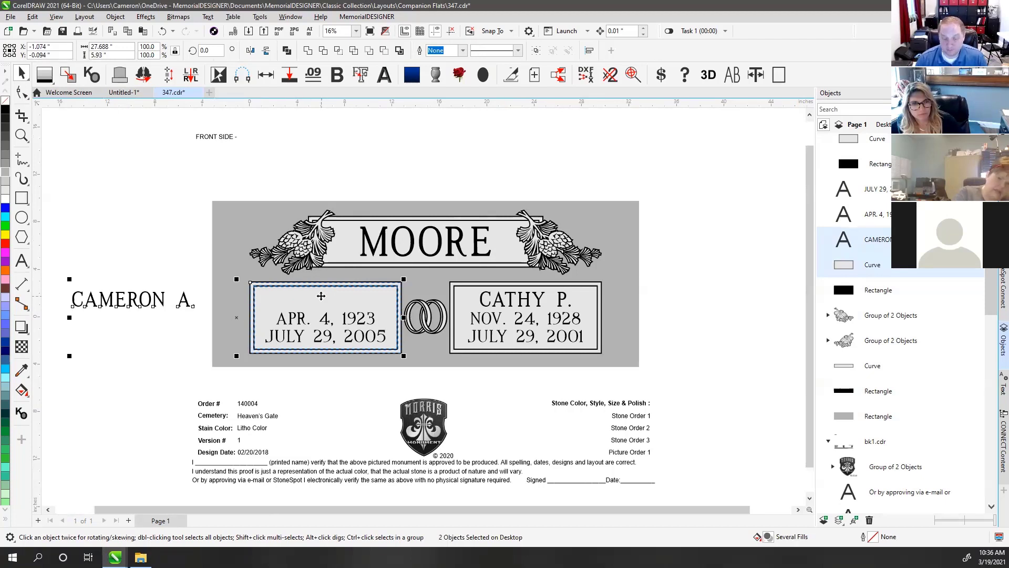
{"action": "key", "text": "c"}
{"action": "left_click", "coordinate": [115, 17]}
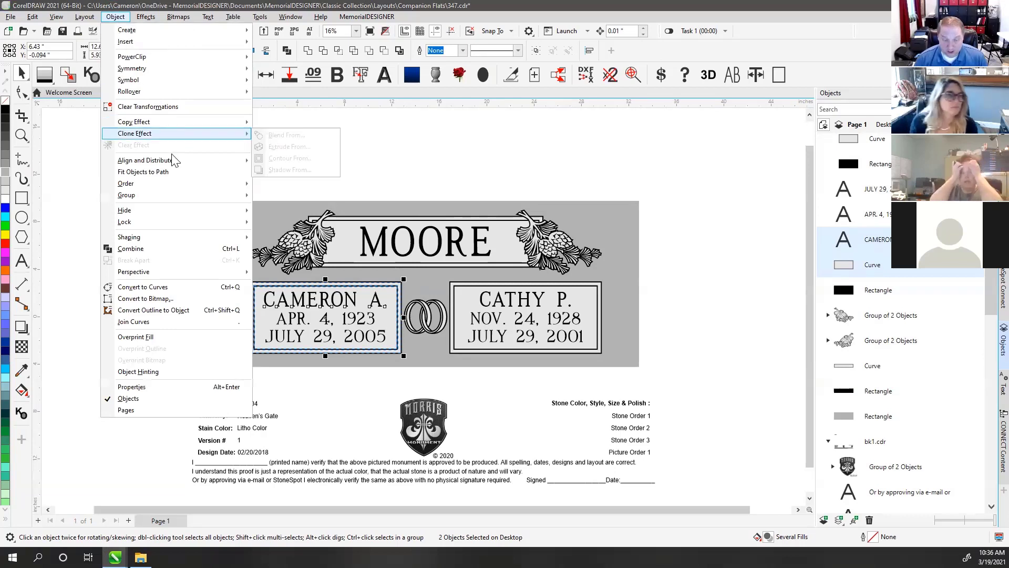
{"action": "mouse_move", "coordinate": [176, 163]}
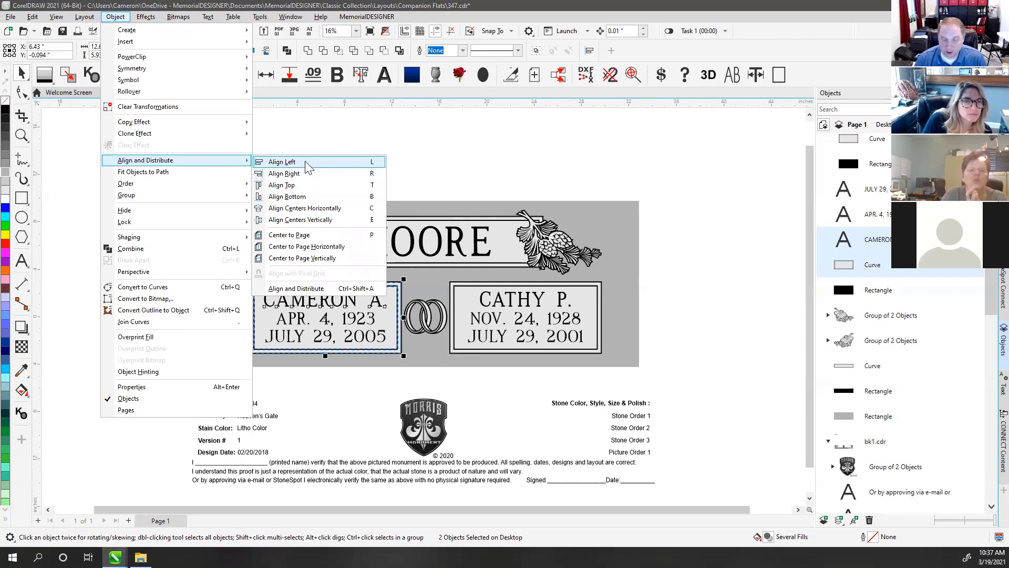
{"action": "left_click", "coordinate": [478, 144]}
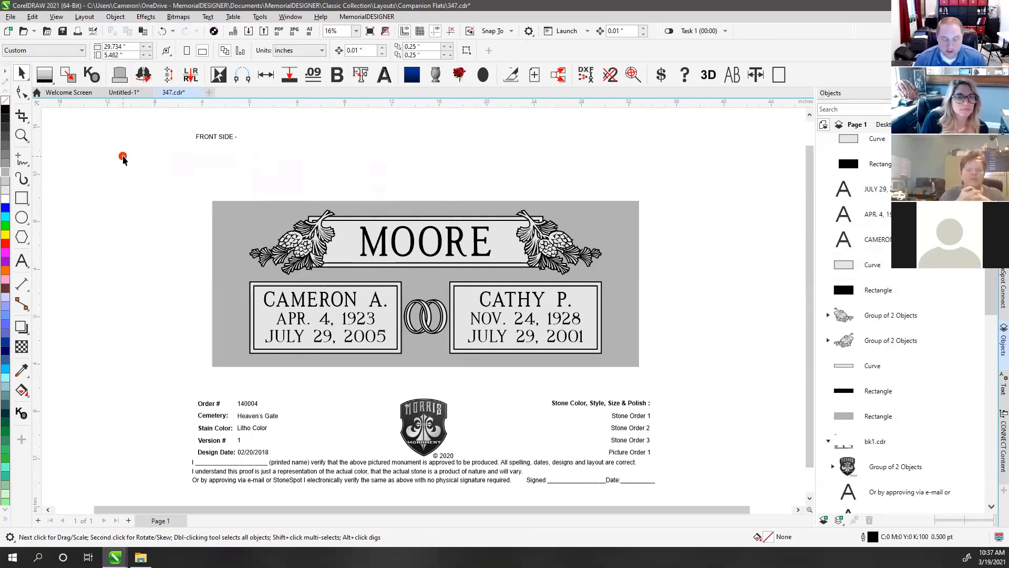
- Zoom out and turn on the Hints docker from the side-panel list
{"action": "scroll", "coordinate": [405, 181], "scroll_direction": "down", "scroll_amount": 1}
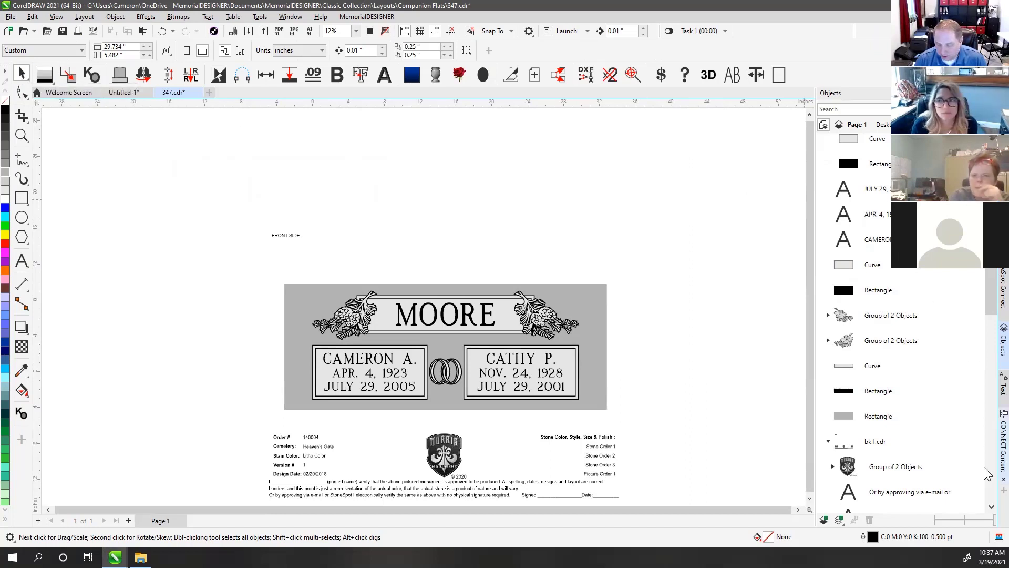
{"action": "left_click", "coordinate": [1003, 489]}
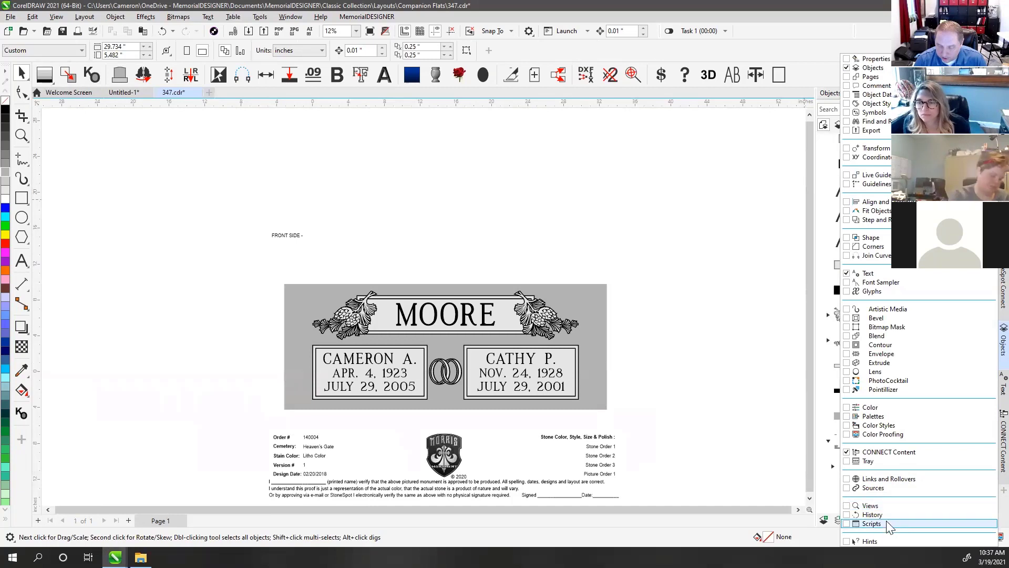
{"action": "left_click", "coordinate": [854, 540]}
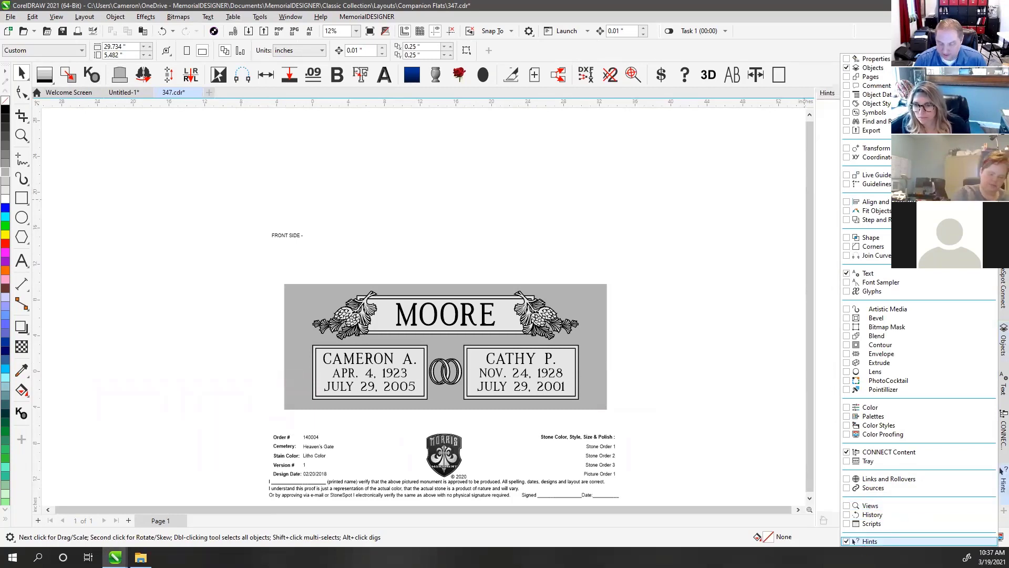
{"action": "left_click", "coordinate": [792, 263]}
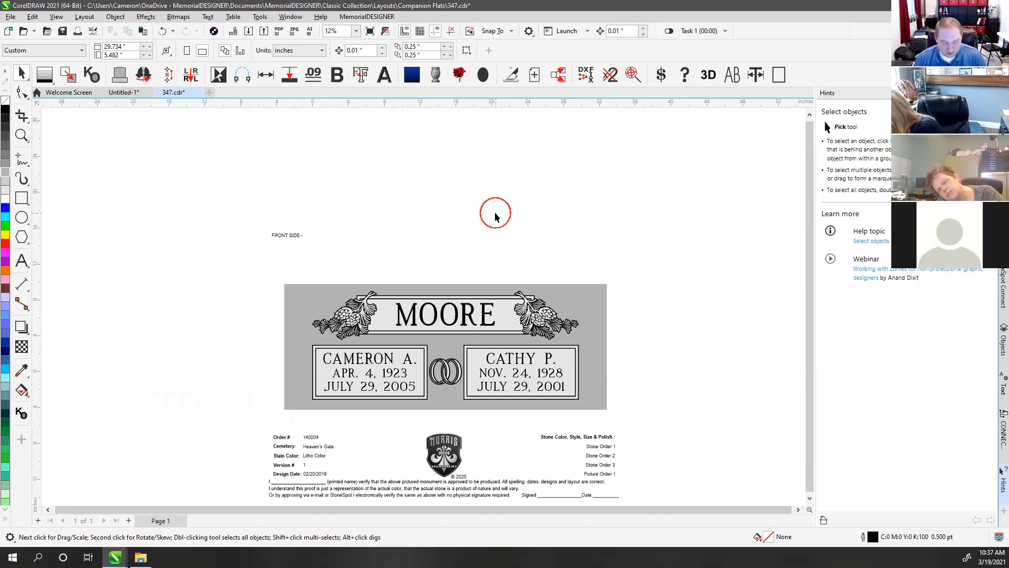
- Zoom in on the MOORE banner and test moving its black frame, then undo
{"action": "scroll", "coordinate": [495, 214], "scroll_direction": "up", "scroll_amount": 1}
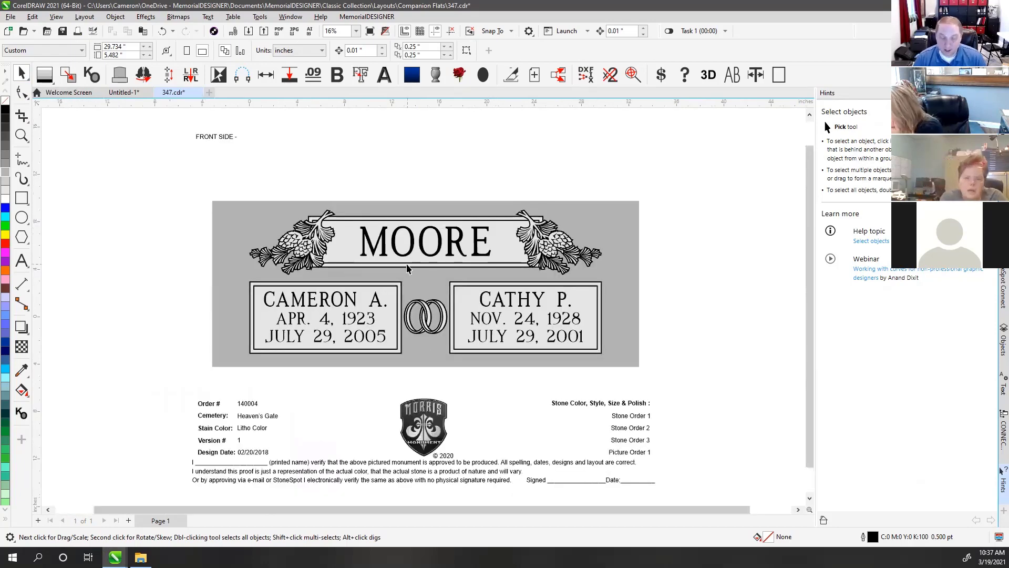
{"action": "scroll", "coordinate": [421, 303], "scroll_direction": "up", "scroll_amount": 2}
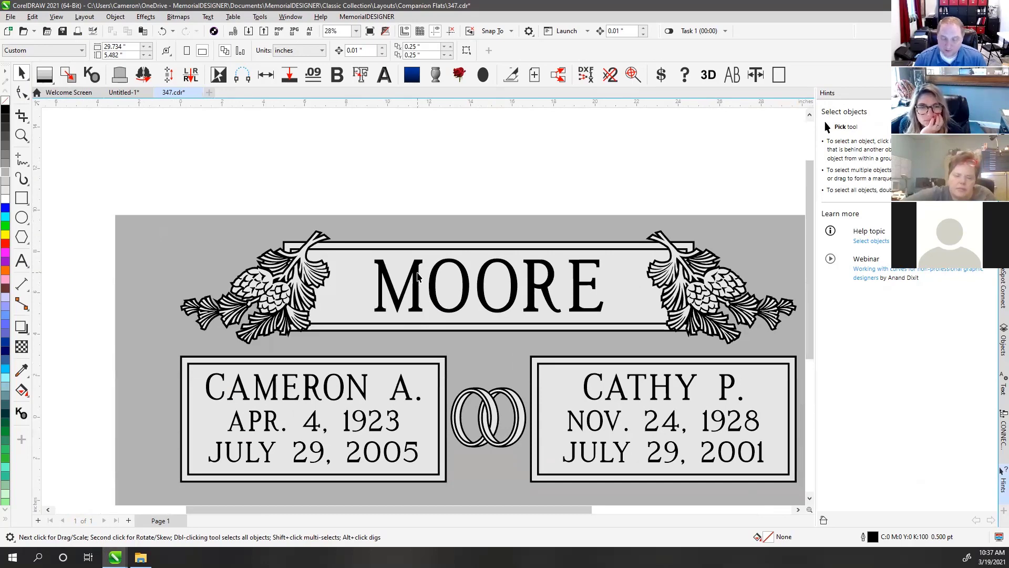
{"action": "scroll", "coordinate": [421, 304], "scroll_direction": "up", "scroll_amount": 2}
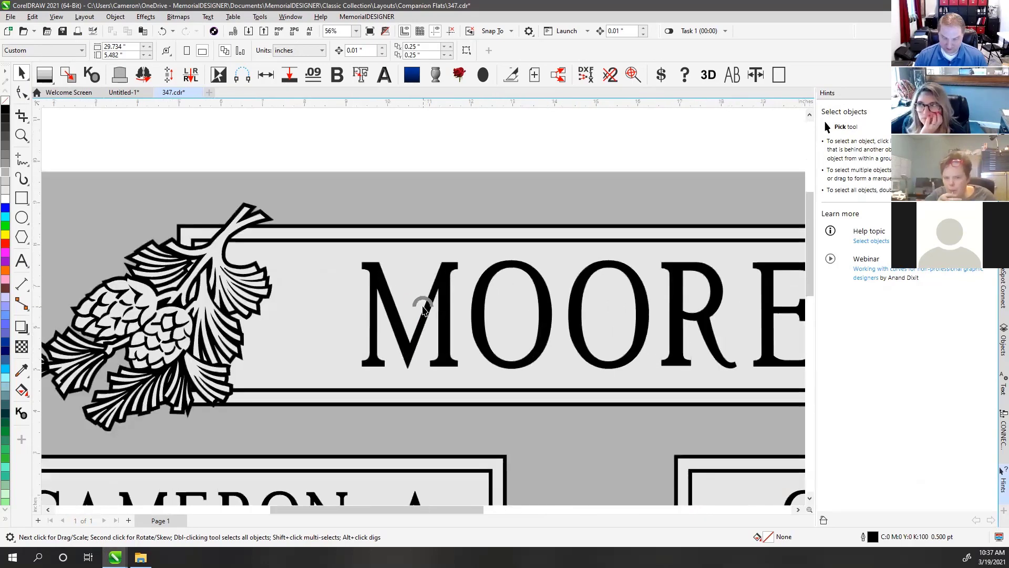
{"action": "scroll", "coordinate": [423, 312], "scroll_direction": "up", "scroll_amount": 1}
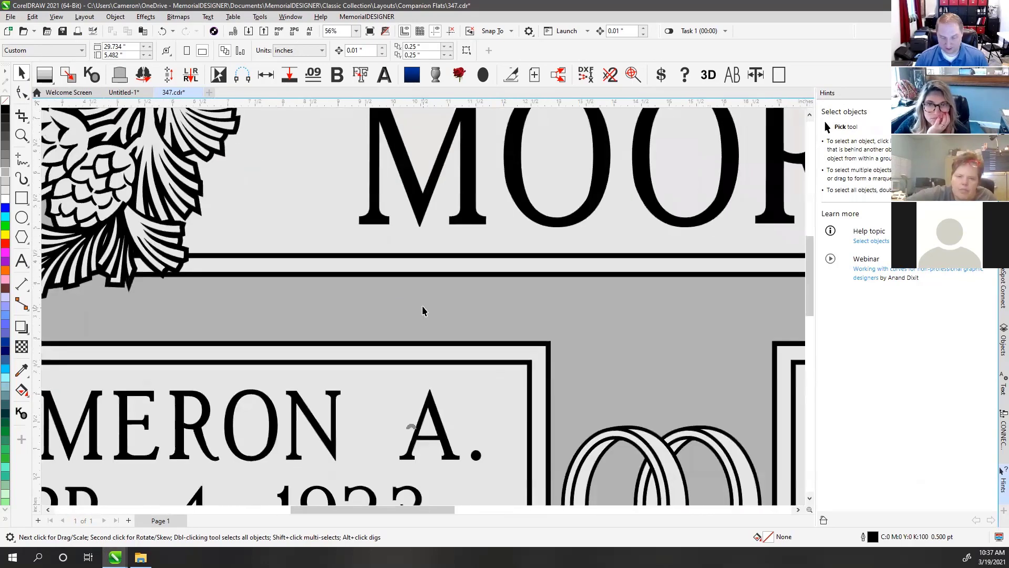
{"action": "scroll", "coordinate": [808, 288], "scroll_direction": "up", "scroll_amount": 1}
{"action": "left_click_drag", "start_coordinate": [806, 271], "coordinate": [806, 258]}
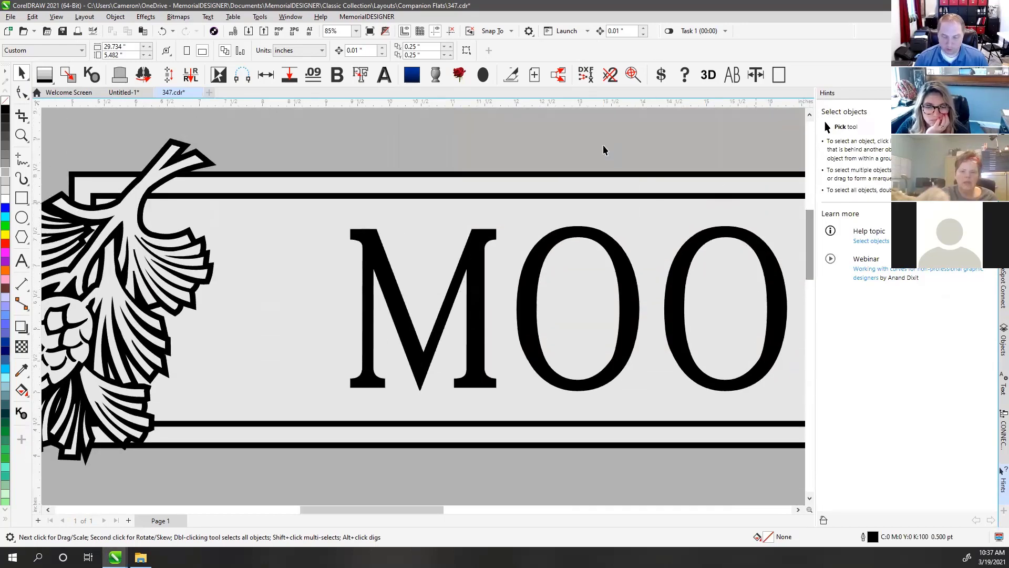
{"action": "left_click", "coordinate": [356, 174]}
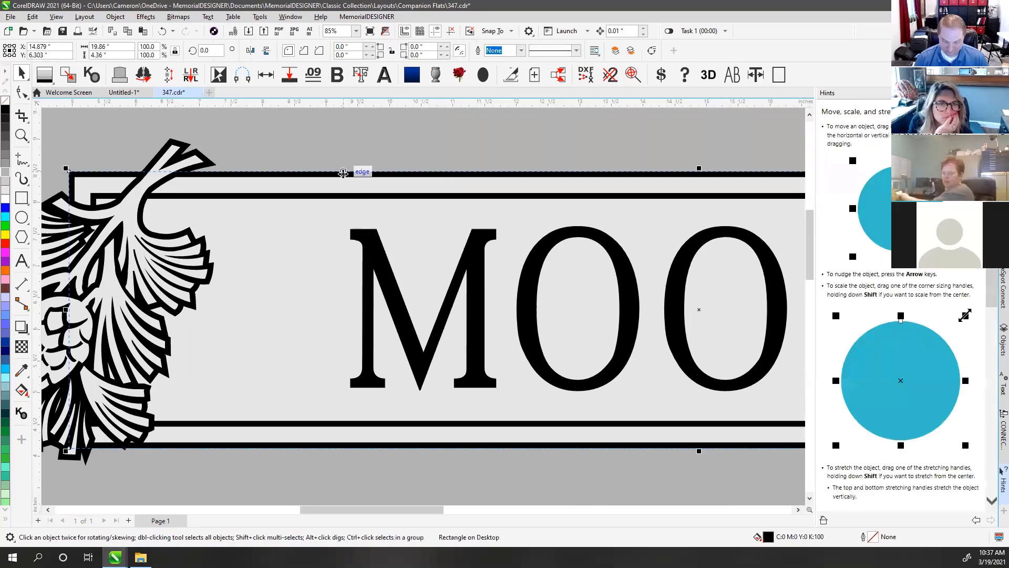
{"action": "left_click_drag", "start_coordinate": [342, 173], "coordinate": [349, 131]}
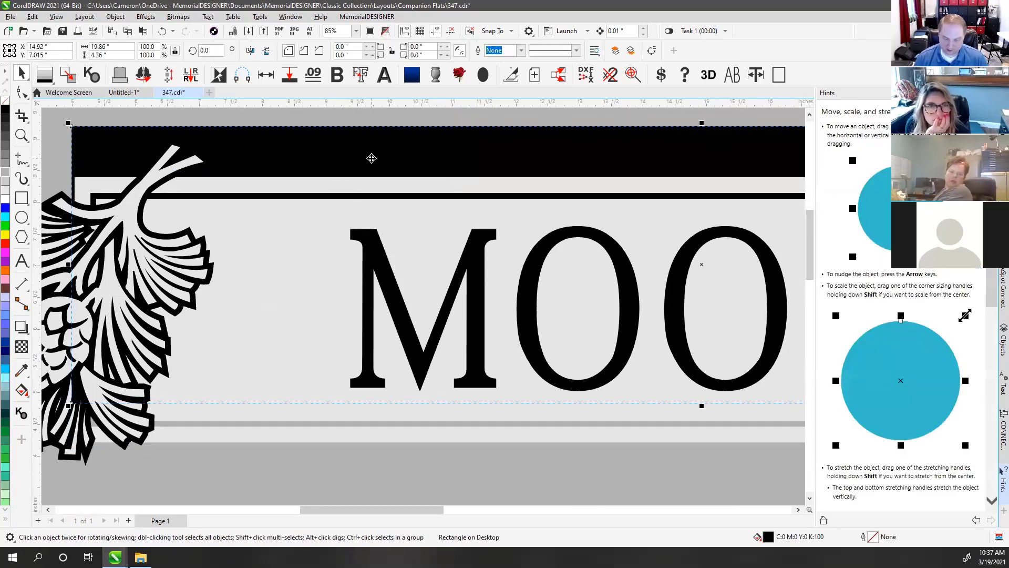
{"action": "key", "text": "ctrl+z"}
- Test moving the light banner panel and the MOORE lettering, undoing each move
{"action": "left_click", "coordinate": [325, 237]}
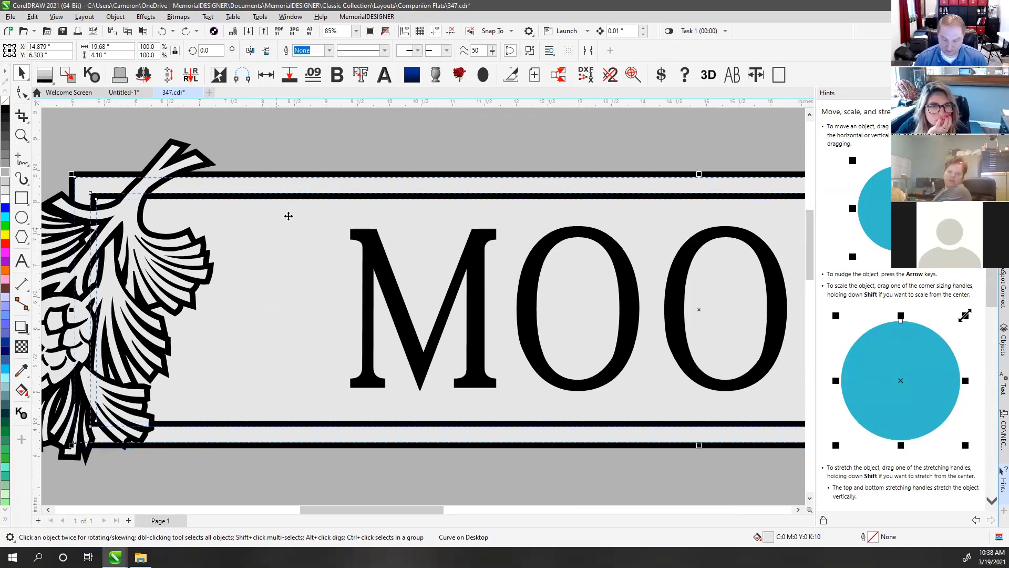
{"action": "left_click_drag", "start_coordinate": [296, 185], "coordinate": [322, 138]}
{"action": "key", "text": "ctrl+z"}
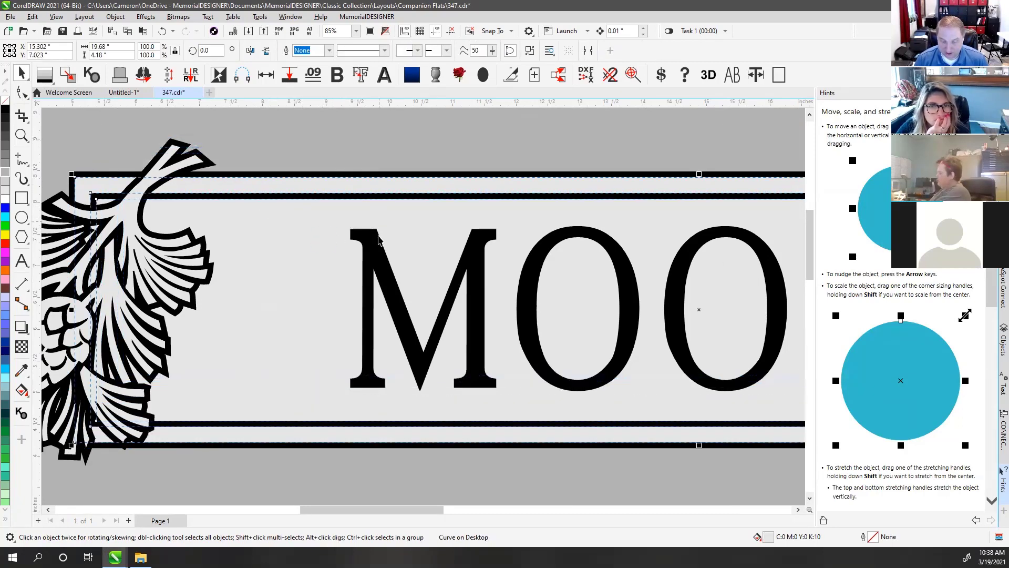
{"action": "left_click", "coordinate": [374, 246]}
{"action": "left_click_drag", "start_coordinate": [381, 184], "coordinate": [382, 152]}
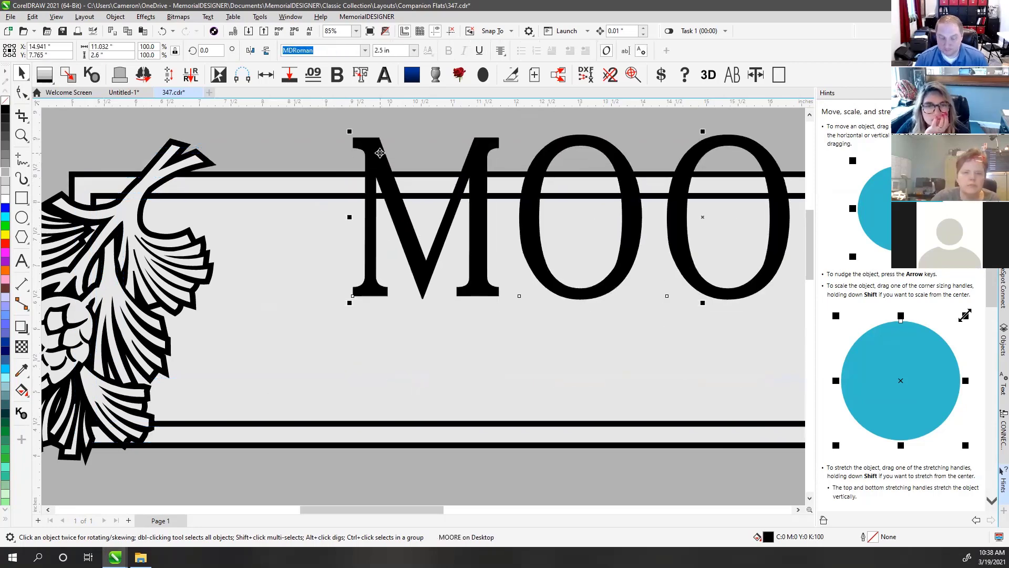
{"action": "key", "text": "ctrl+z"}
- Cycle through the stacked banner panel, black frame and grey stone, then show the Objects docker
{"action": "left_click", "coordinate": [368, 156]}
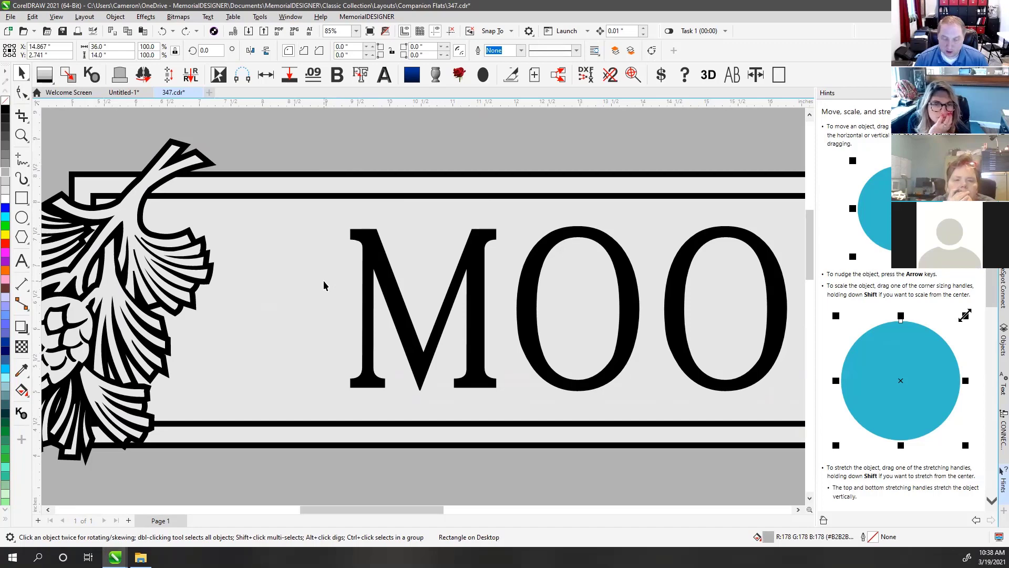
{"action": "left_click", "coordinate": [311, 253]}
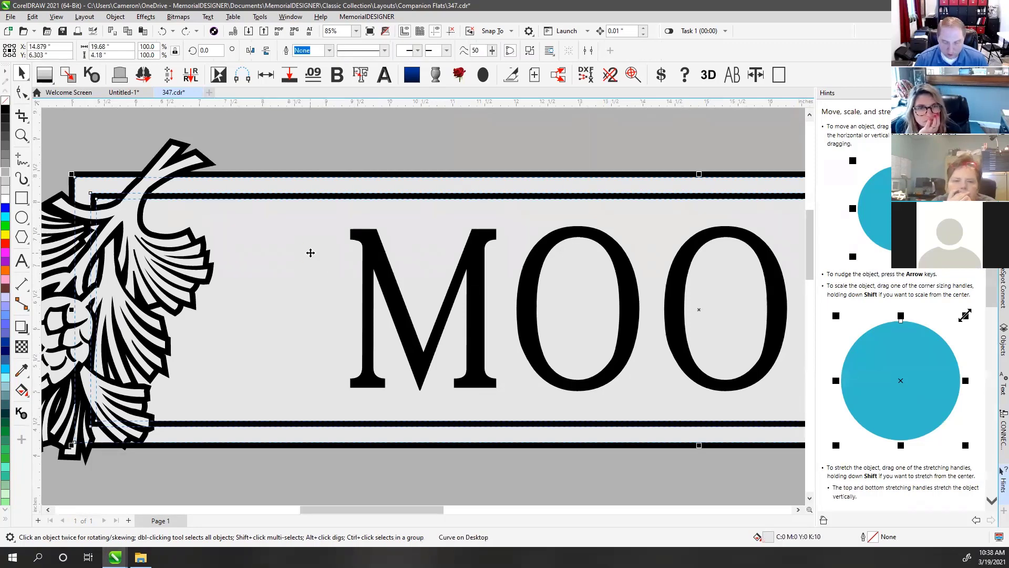
{"action": "left_click", "coordinate": [310, 252], "text": "alt"}
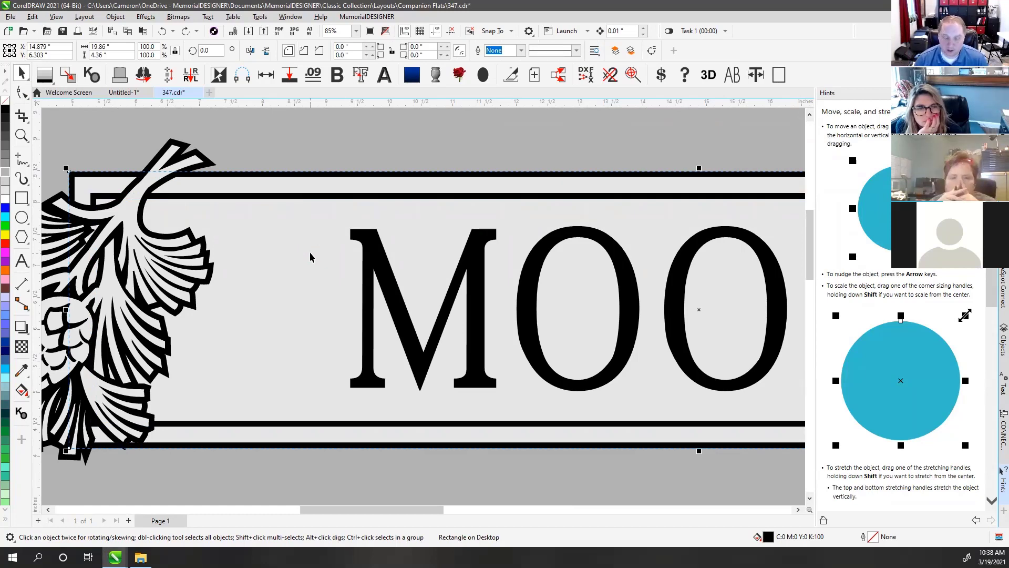
{"action": "left_click", "coordinate": [310, 257], "text": "alt"}
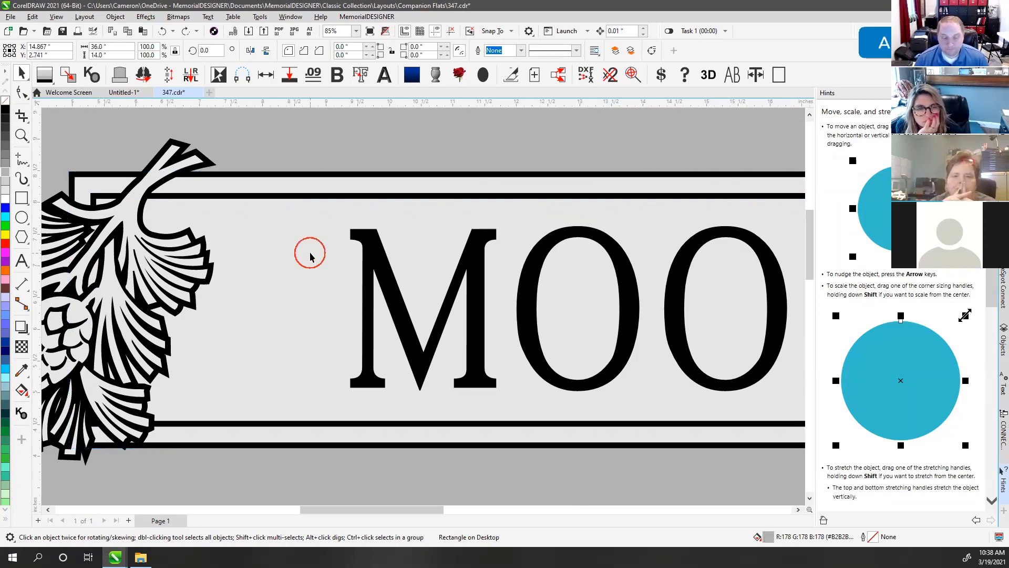
{"action": "left_click", "coordinate": [311, 255], "text": "alt"}
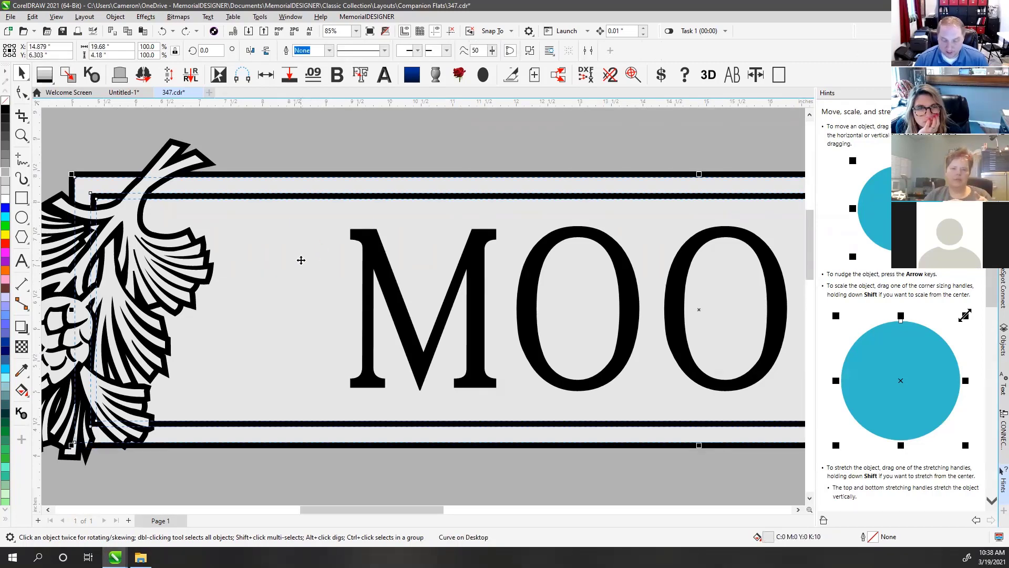
{"action": "left_click", "coordinate": [301, 259], "text": "alt"}
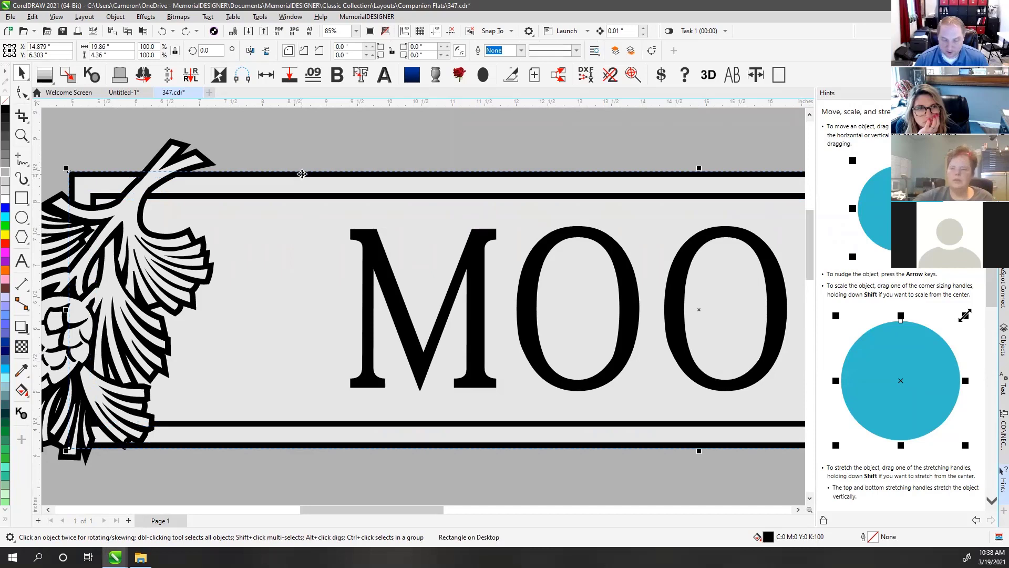
{"action": "left_click", "coordinate": [308, 262], "text": "alt"}
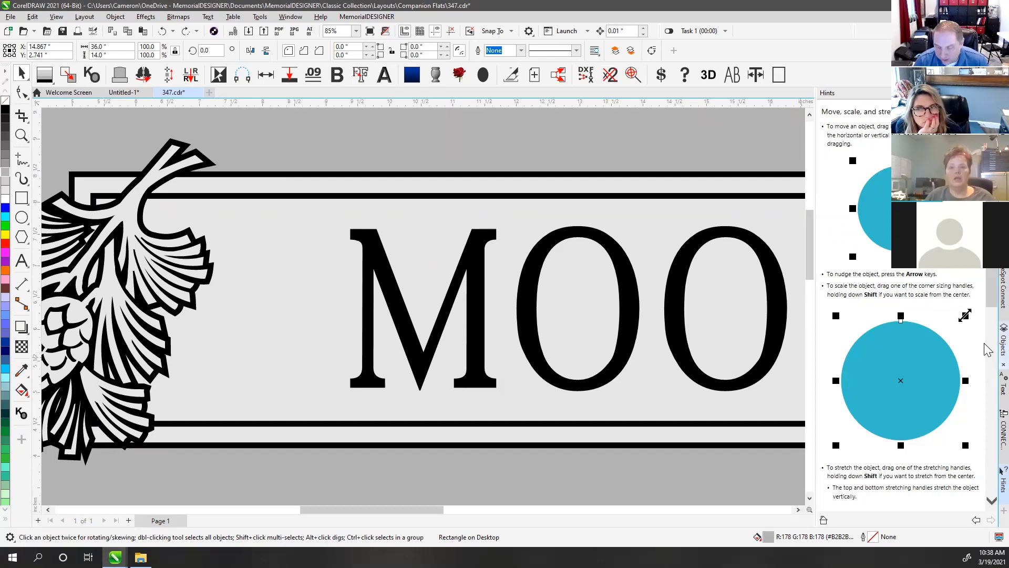
{"action": "left_click", "coordinate": [1002, 341]}
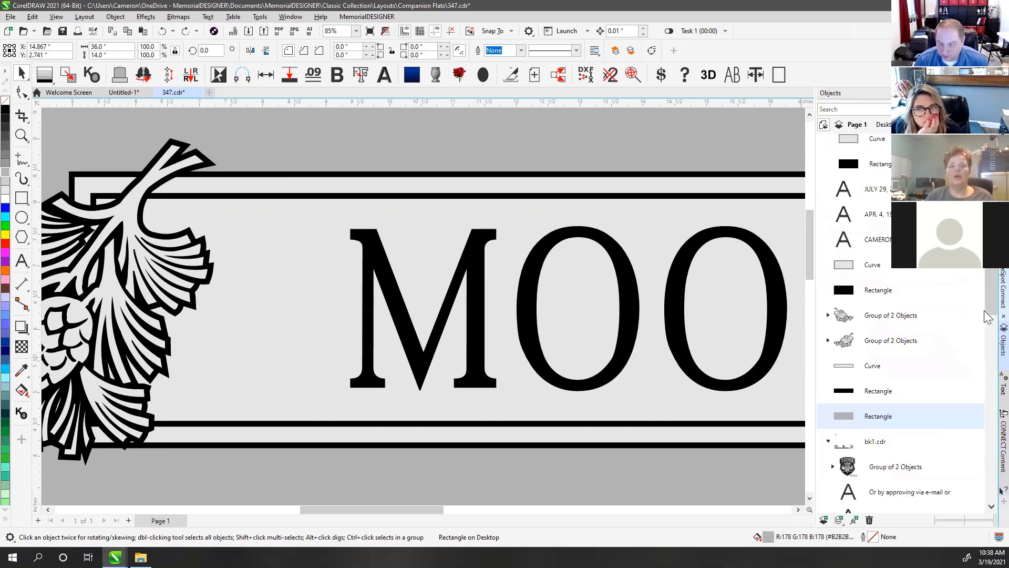
- Dig down through the light banner panel, black frame and grey stone, then zoom out to the full page
{"action": "left_click", "coordinate": [327, 274]}
{"action": "left_click", "coordinate": [877, 366]}
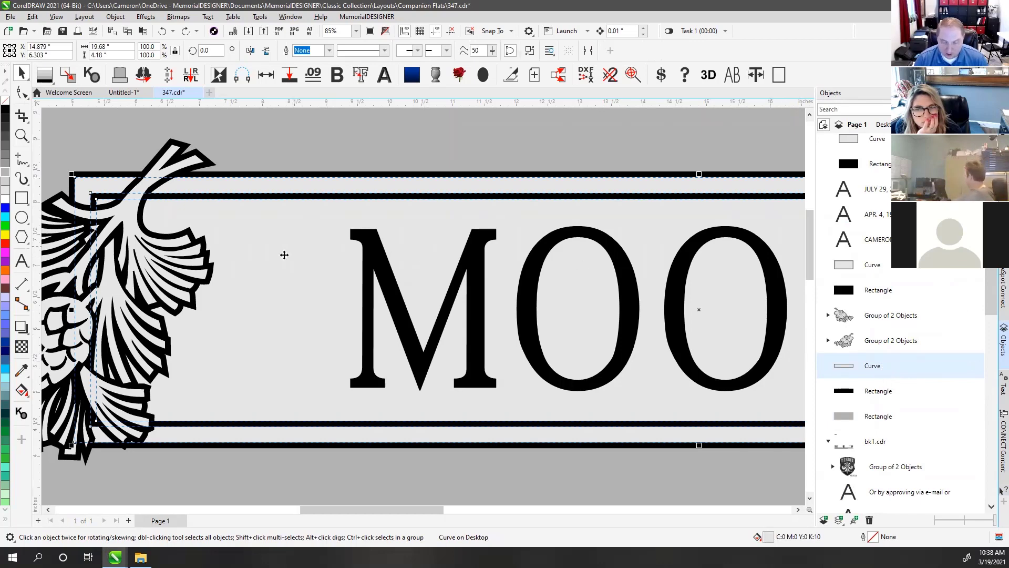
{"action": "left_click", "coordinate": [299, 288], "text": "alt"}
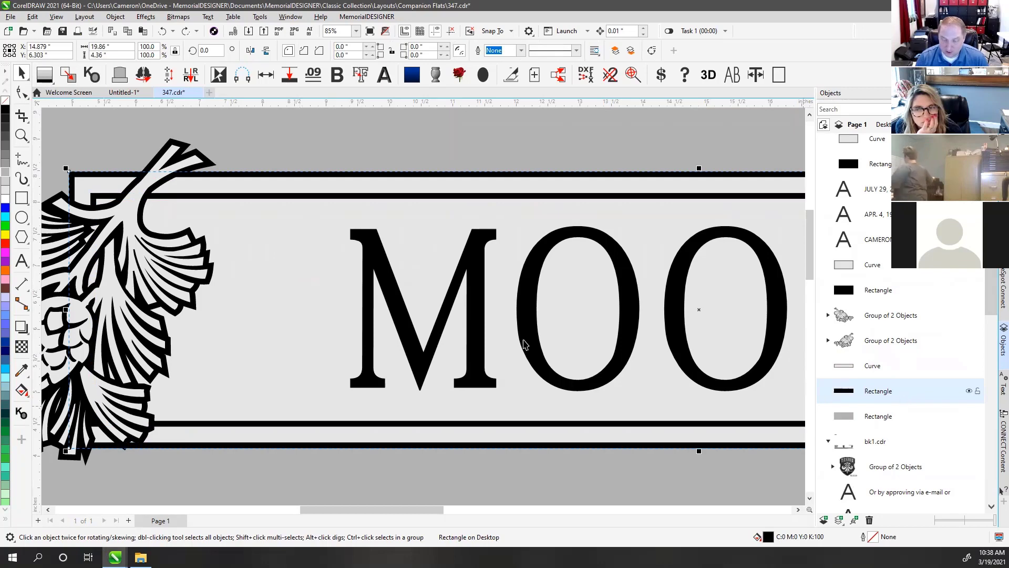
{"action": "left_click", "coordinate": [296, 287], "text": "alt"}
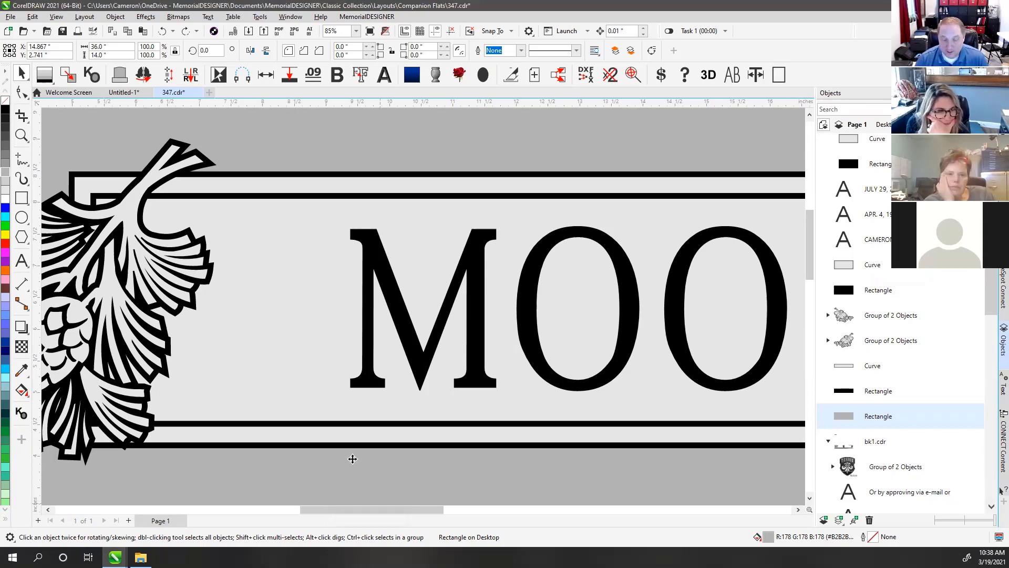
{"action": "scroll", "coordinate": [315, 276], "scroll_direction": "down", "scroll_amount": 1}
{"action": "scroll", "coordinate": [422, 305], "scroll_direction": "down", "scroll_amount": 4}
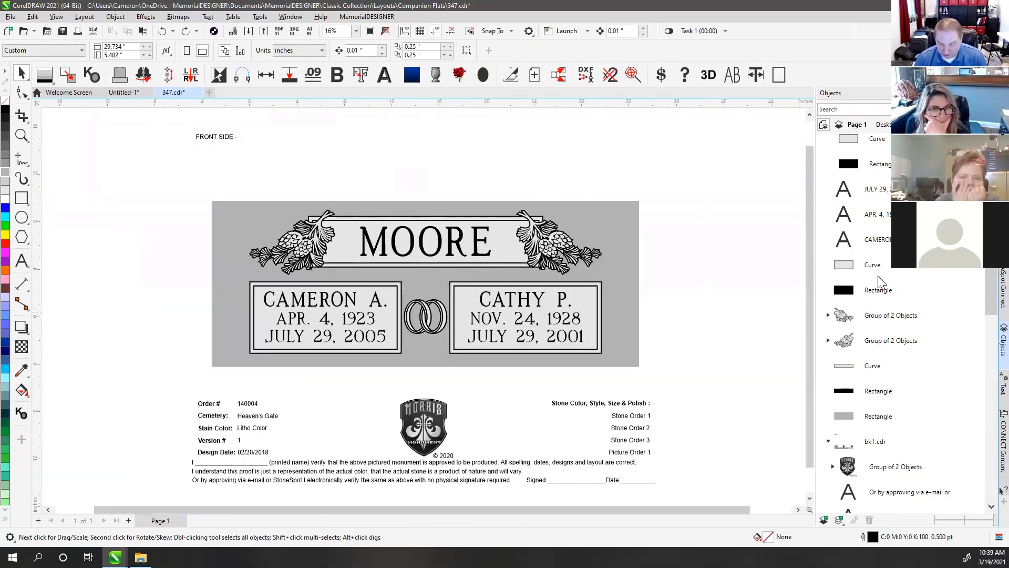
- Select the banner curve, black frame and grey stone in the objects list, then switch to Hints
{"action": "scroll", "coordinate": [986, 277], "scroll_direction": "down", "scroll_amount": 3}
{"action": "left_click", "coordinate": [876, 276]}
{"action": "left_click", "coordinate": [878, 303]}
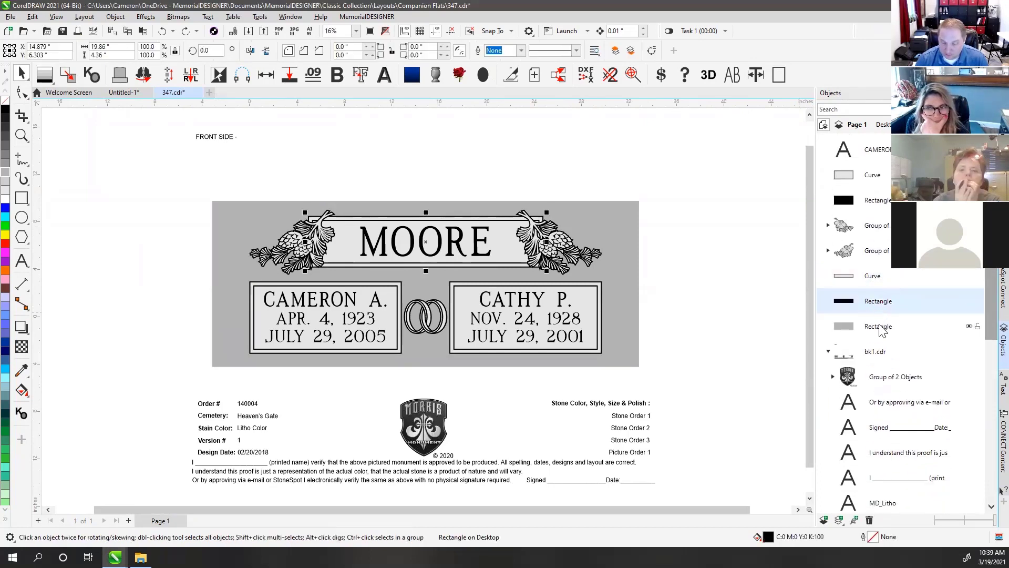
{"action": "left_click", "coordinate": [881, 326]}
{"action": "left_click", "coordinate": [871, 277]}
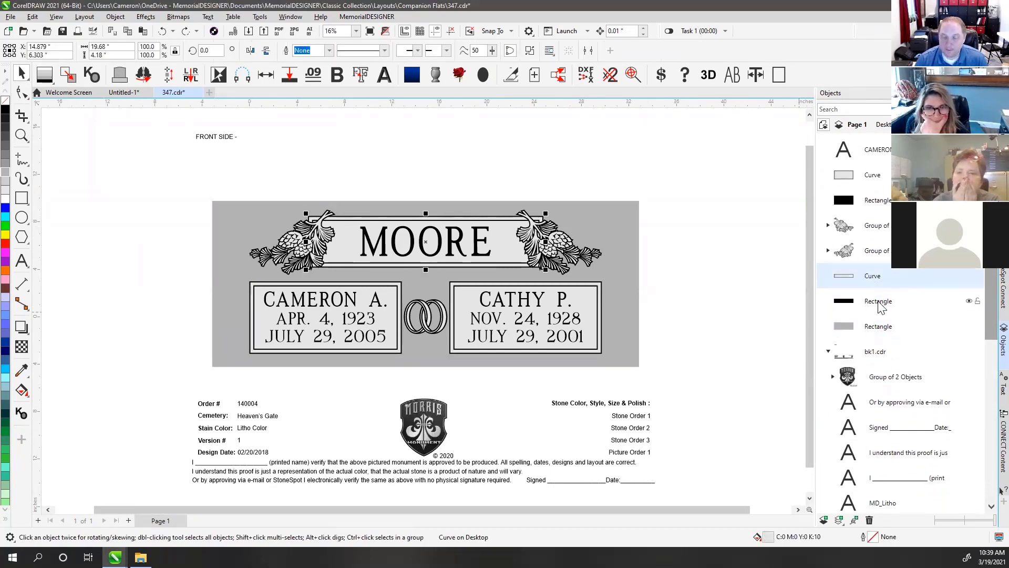
{"action": "left_click", "coordinate": [877, 301]}
{"action": "left_click", "coordinate": [355, 172]}
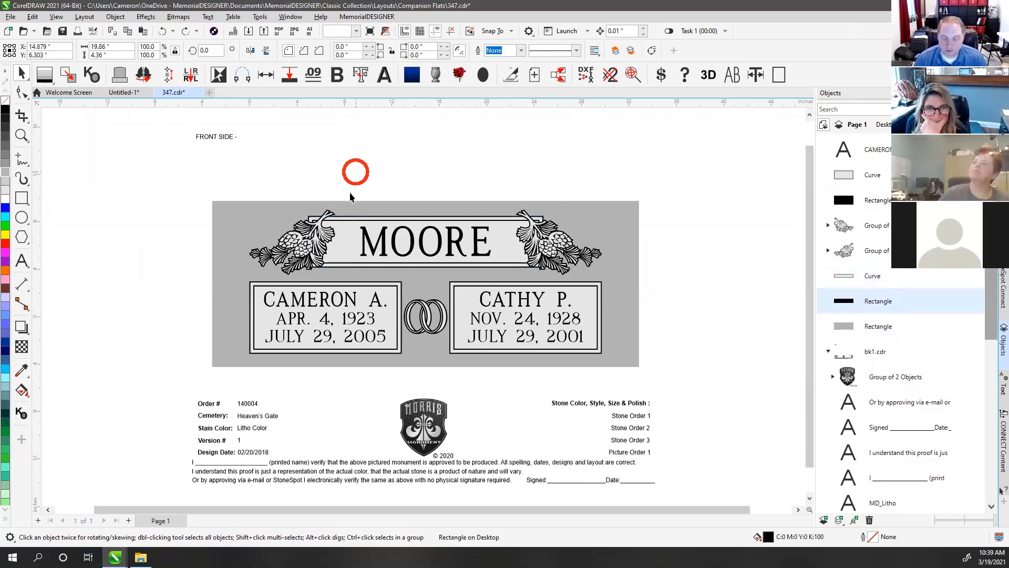
{"action": "left_click", "coordinate": [1002, 489]}
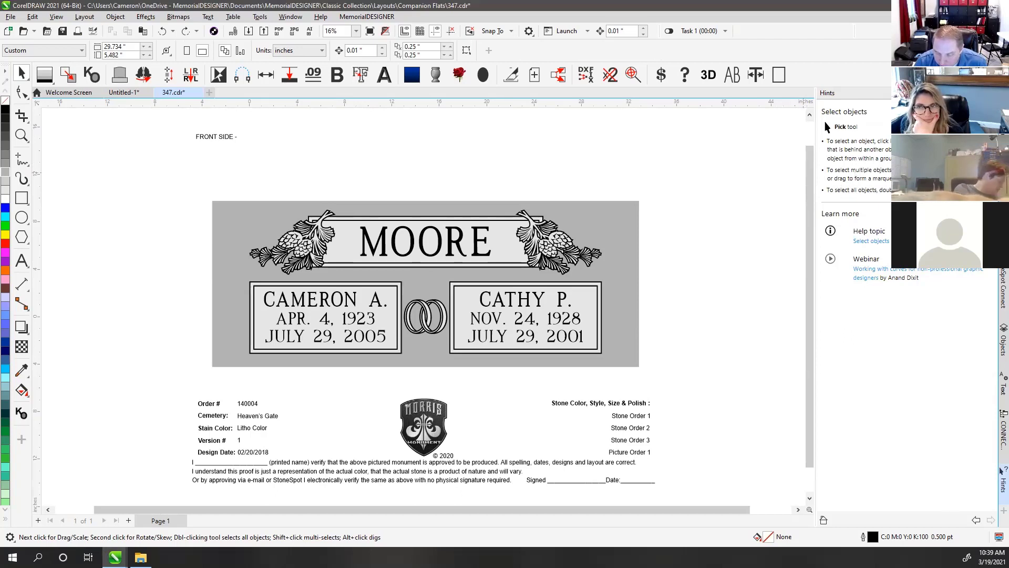
- Bring the Chrome window with MemorialDESIGNER's YouTube videos over CorelDRAW and maximize it
{"action": "left_click", "coordinate": [324, 164]}
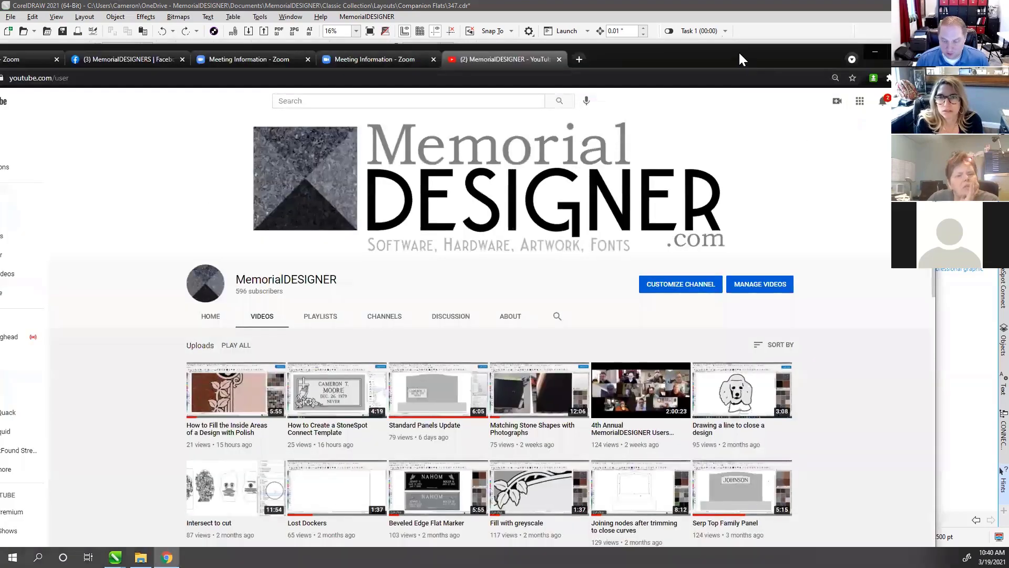
{"action": "double_click", "coordinate": [739, 54]}
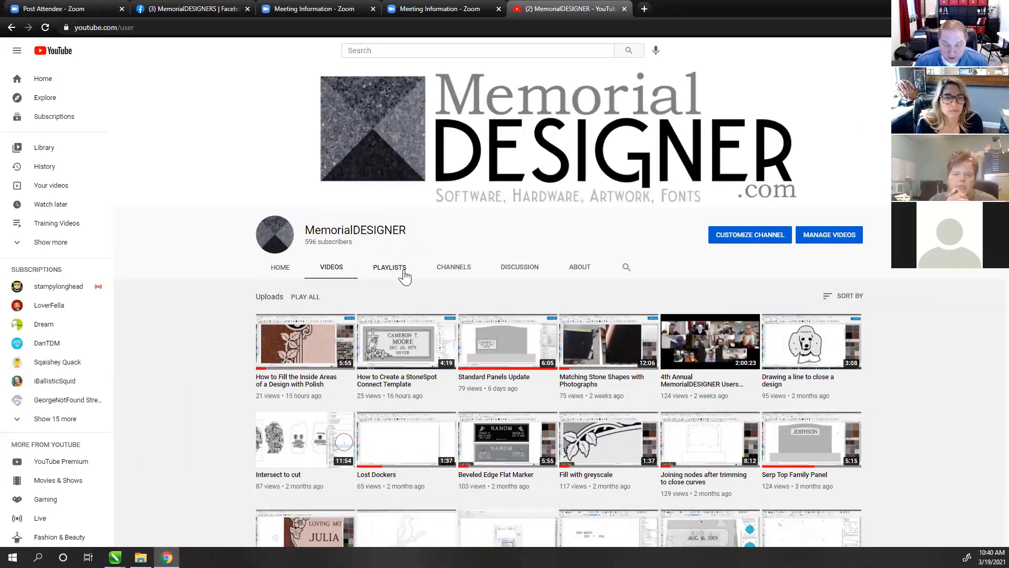
- Browse the channel's HOME, VIDEOS and PLAYLISTS pages, then return to 347.cdr in CorelDRAW
{"action": "left_click", "coordinate": [280, 273]}
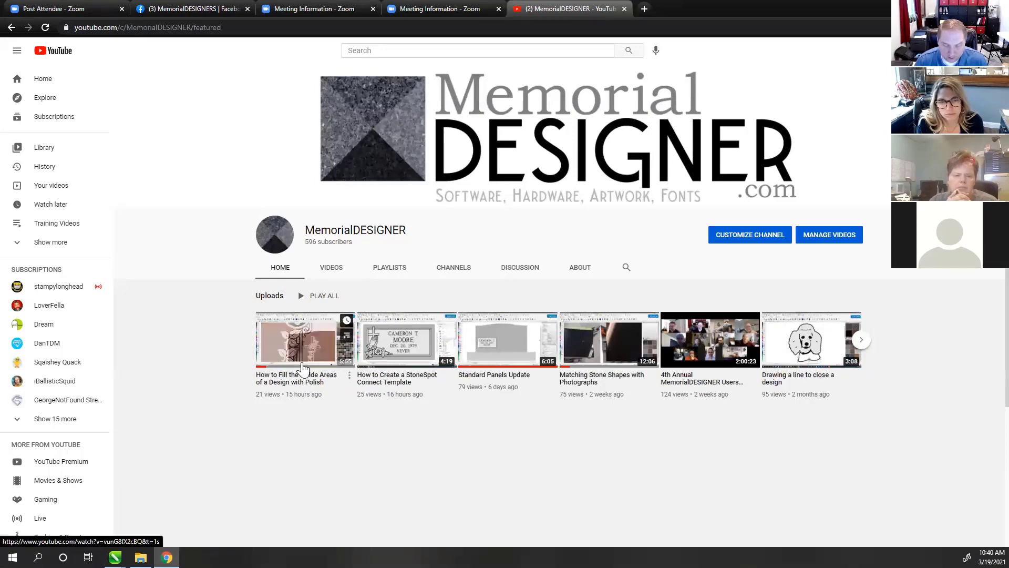
{"action": "left_click", "coordinate": [333, 268]}
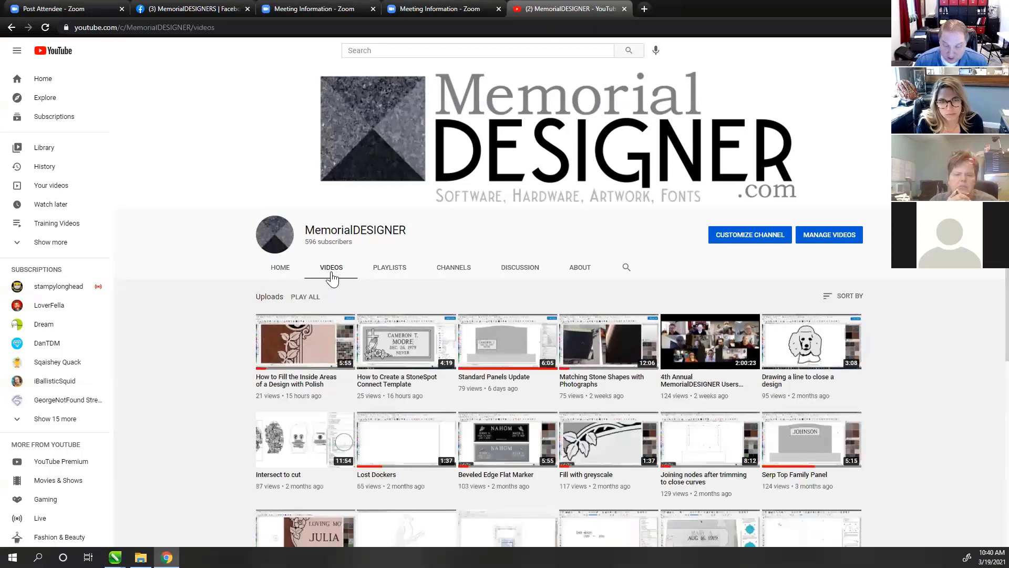
{"action": "left_click", "coordinate": [382, 270]}
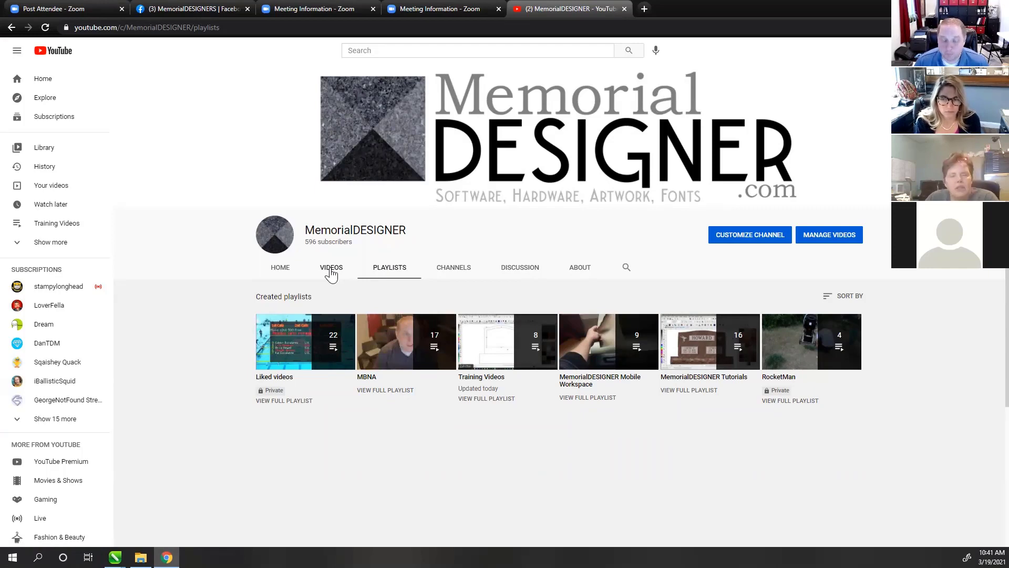
{"action": "left_click", "coordinate": [116, 557]}
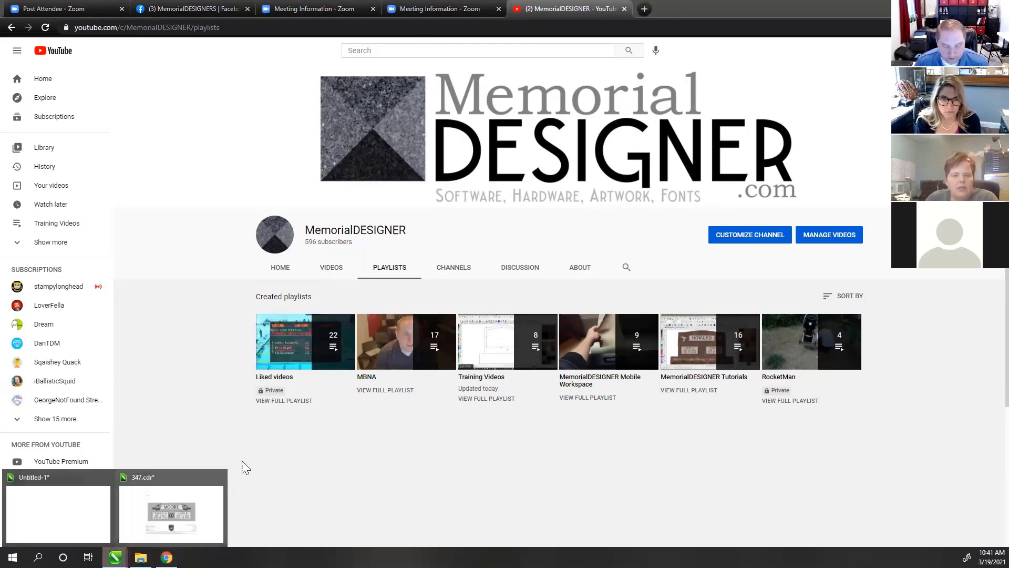
{"action": "left_click", "coordinate": [176, 507]}
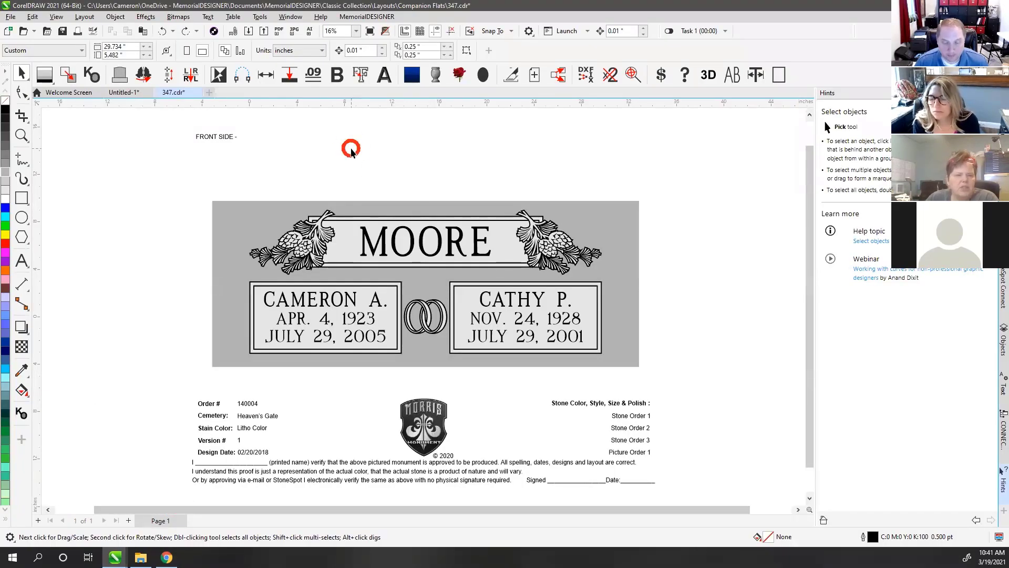
{"action": "left_click", "coordinate": [20, 94]}
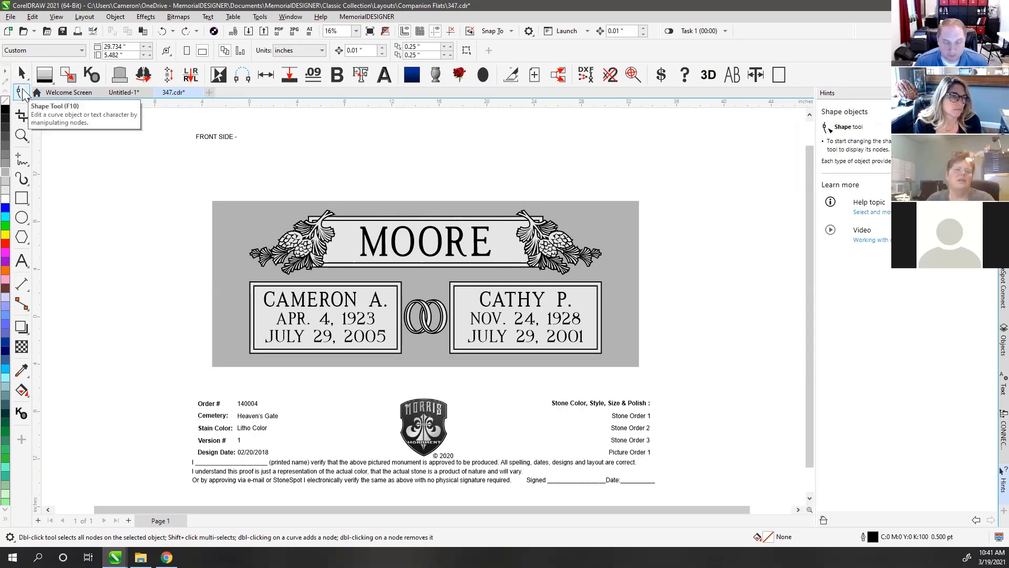
{"action": "key", "text": "space"}
{"action": "left_click", "coordinate": [274, 201]}
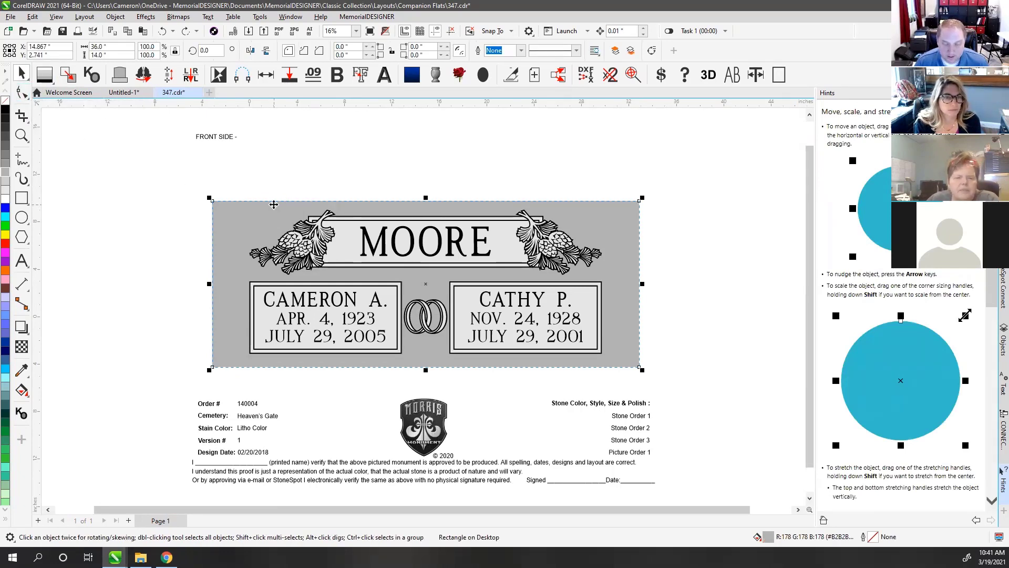
{"action": "scroll", "coordinate": [255, 203], "scroll_direction": "up", "scroll_amount": 1}
{"action": "left_click", "coordinate": [423, 303]}
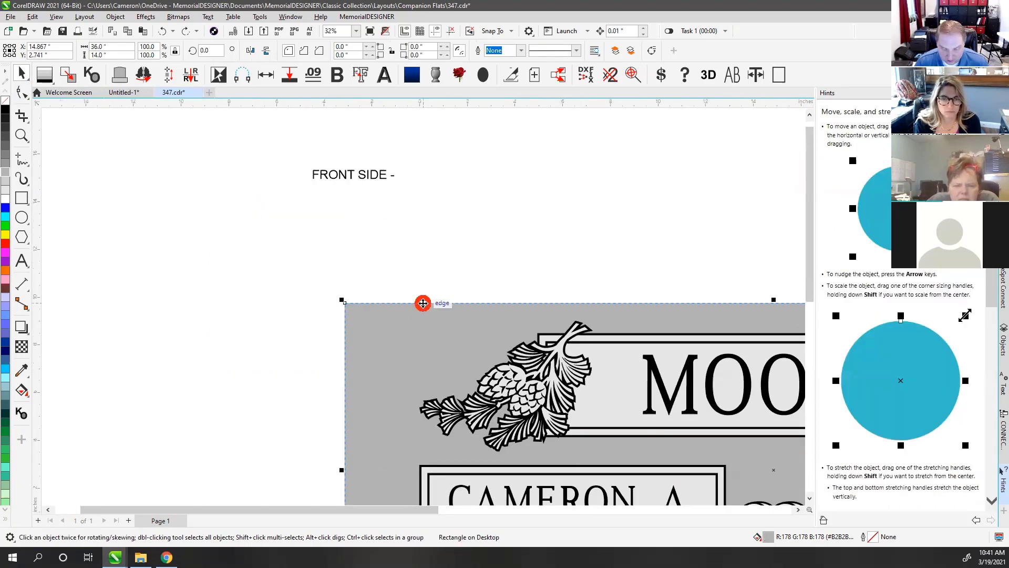
{"action": "left_click", "coordinate": [345, 303]}
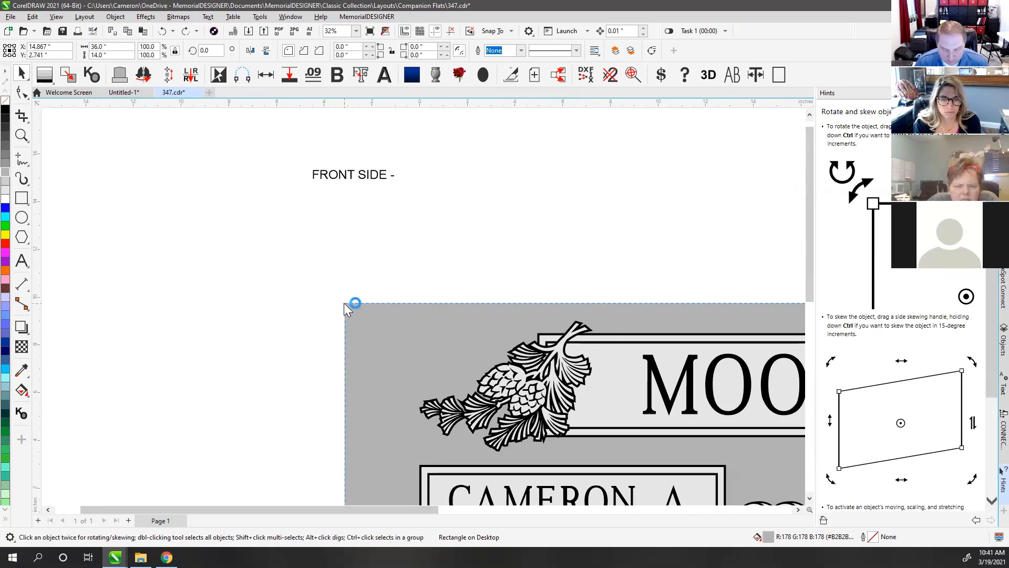
{"action": "left_click", "coordinate": [366, 301]}
{"action": "left_click", "coordinate": [366, 301]}
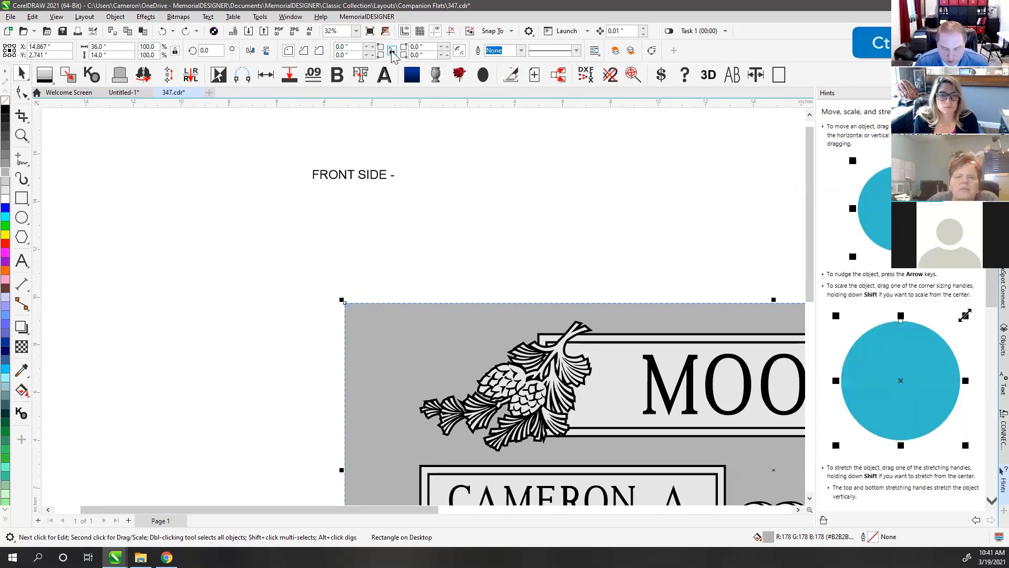
{"action": "left_click", "coordinate": [520, 263]}
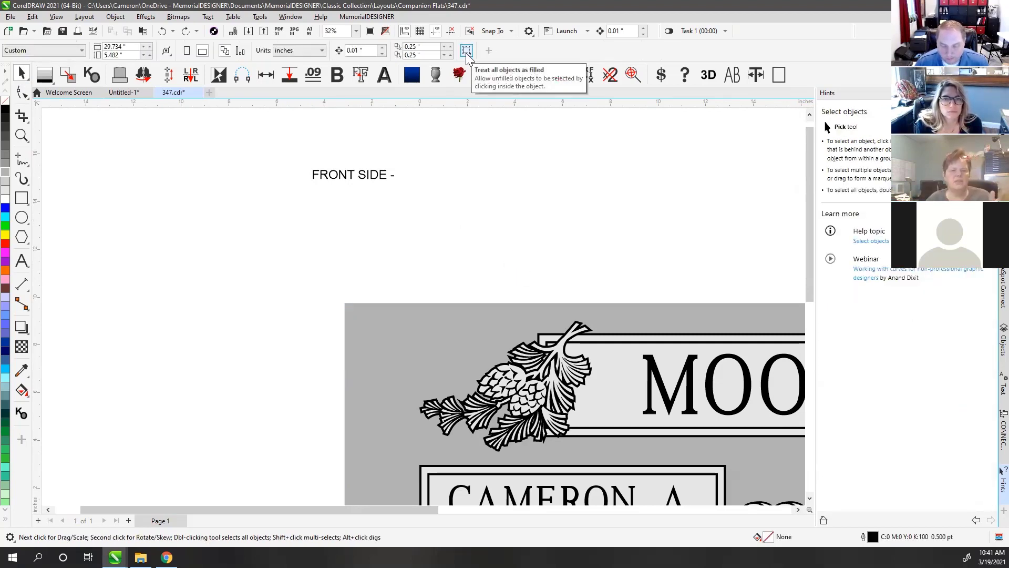
{"action": "left_click", "coordinate": [264, 267]}
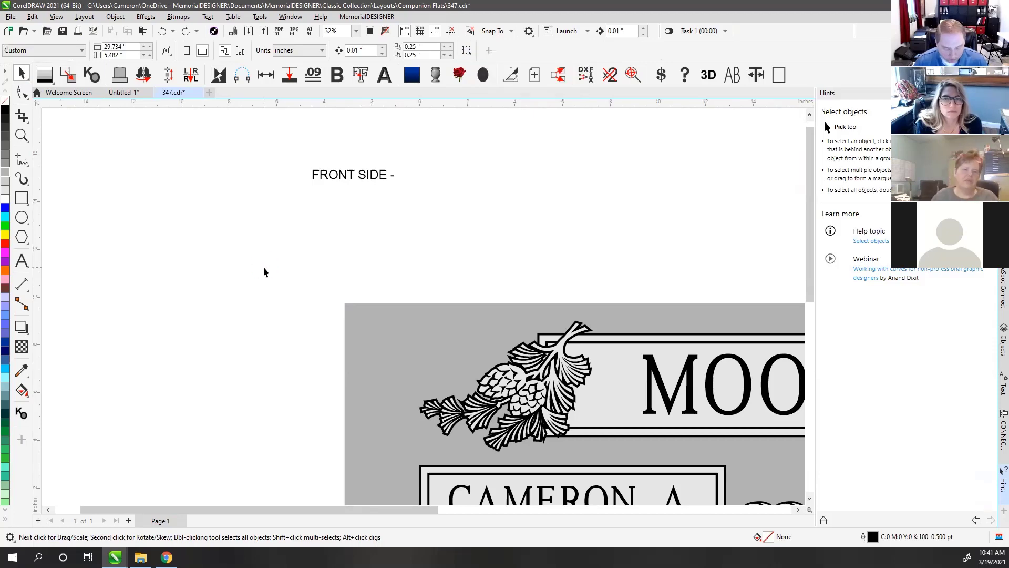
{"action": "key", "text": "F4"}
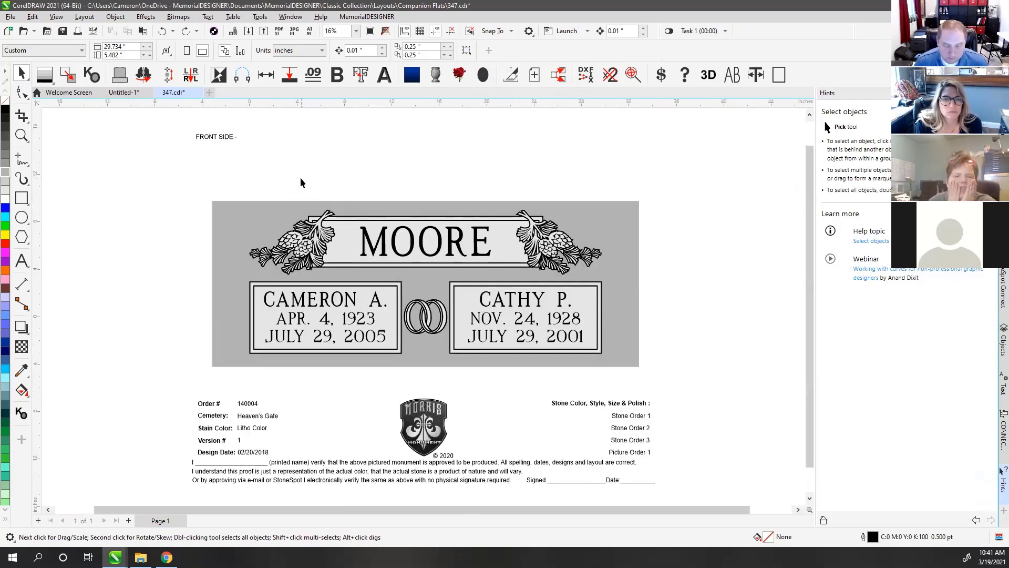
{"action": "left_click", "coordinate": [22, 97]}
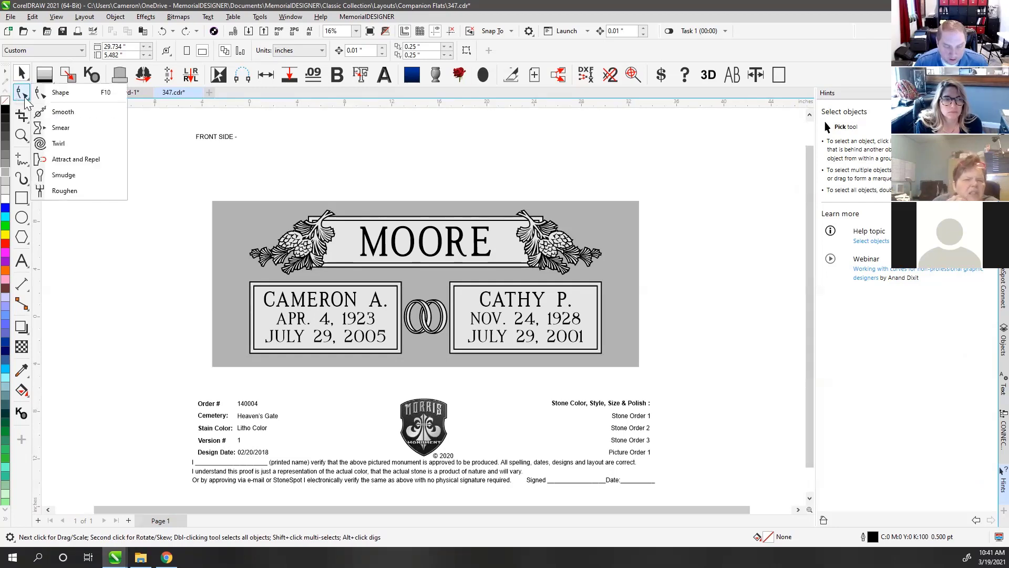
{"action": "left_click", "coordinate": [56, 99]}
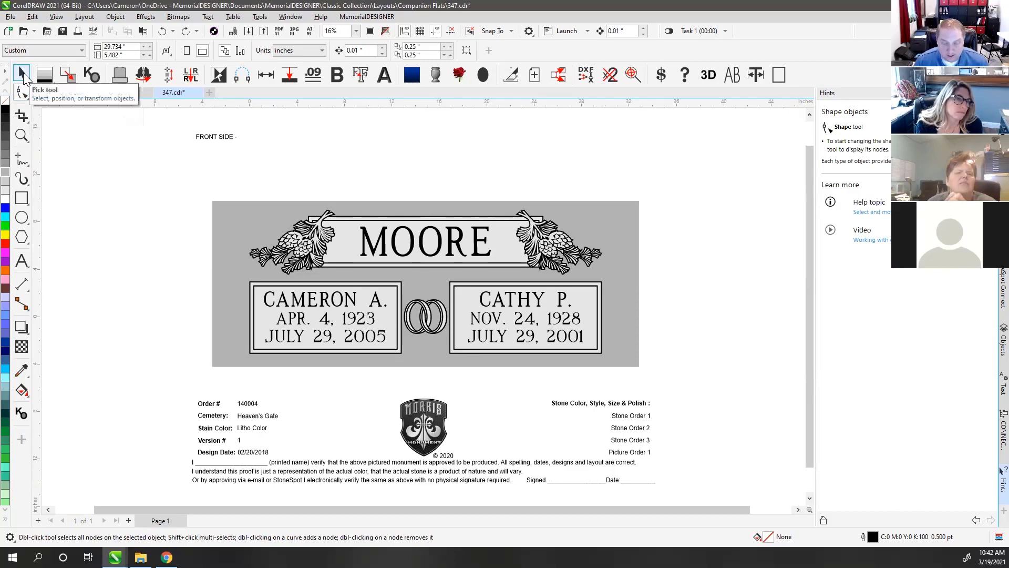
{"action": "left_click", "coordinate": [22, 75]}
- Turn on 'Treat all objects as filled' and test selecting the proof by clicking inside it
{"action": "left_click", "coordinate": [228, 214]}
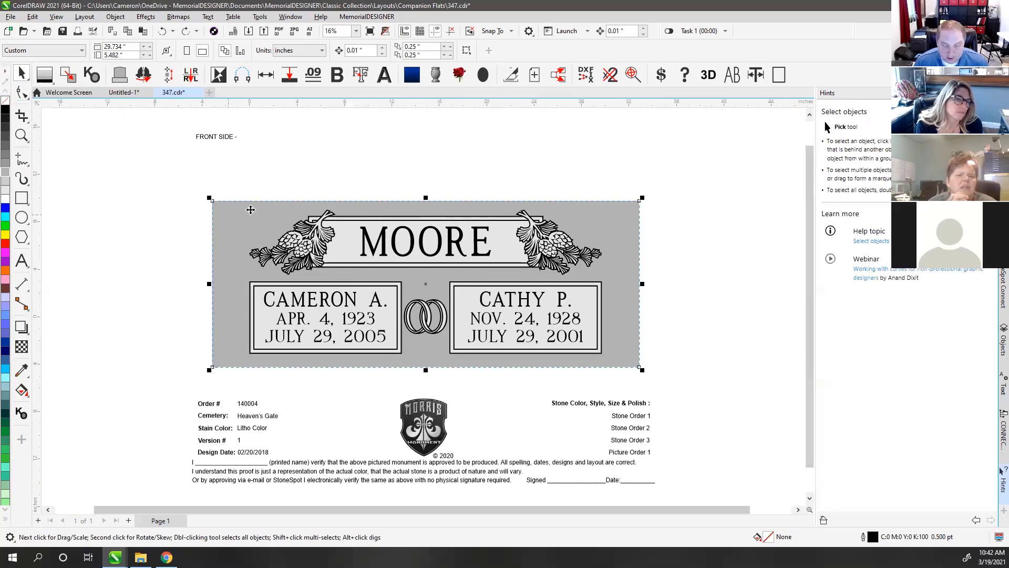
{"action": "left_click", "coordinate": [257, 187]}
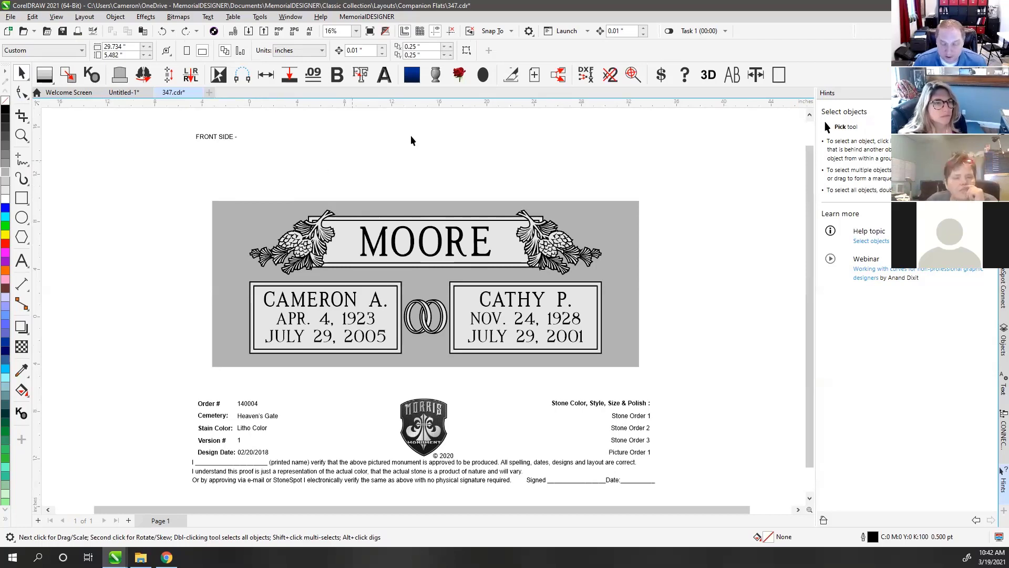
{"action": "left_click", "coordinate": [467, 52]}
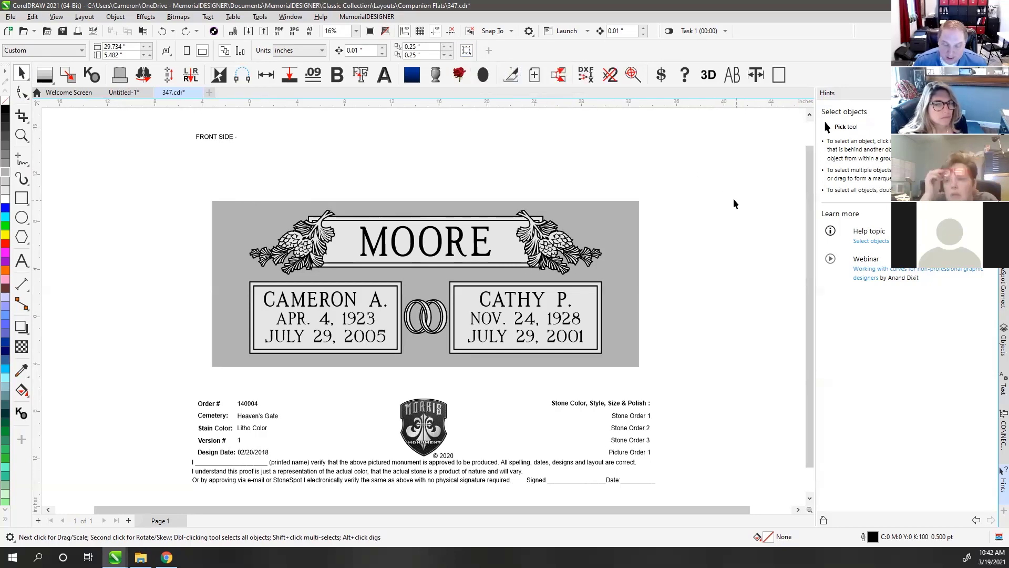
{"action": "left_click", "coordinate": [261, 165]}
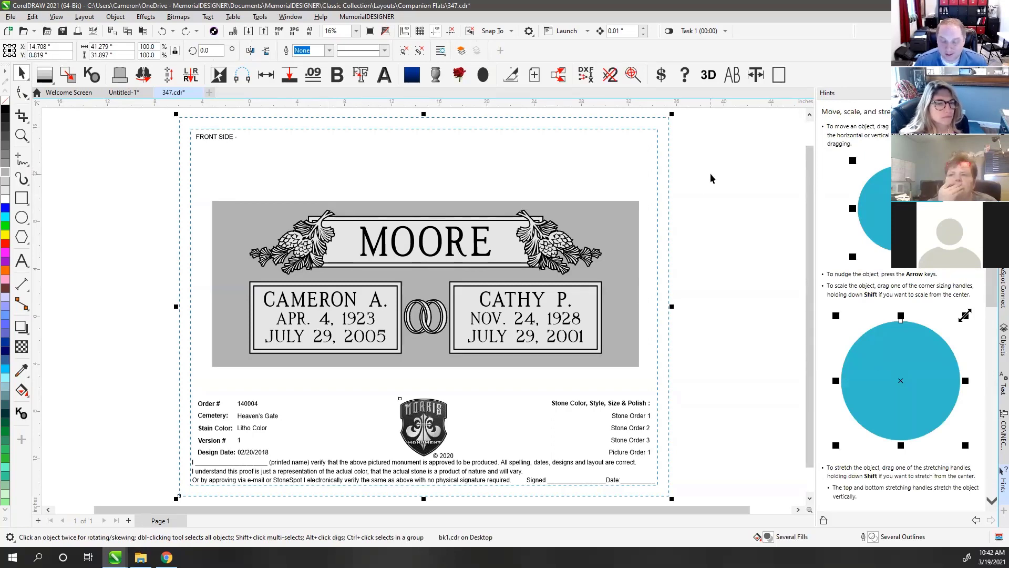
{"action": "left_click", "coordinate": [699, 164]}
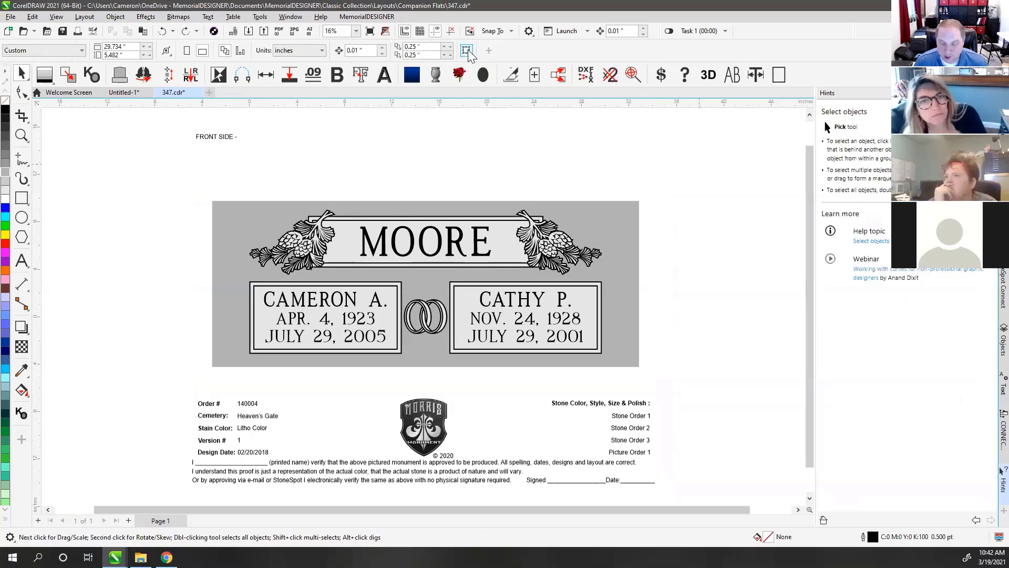
{"action": "left_click", "coordinate": [466, 50]}
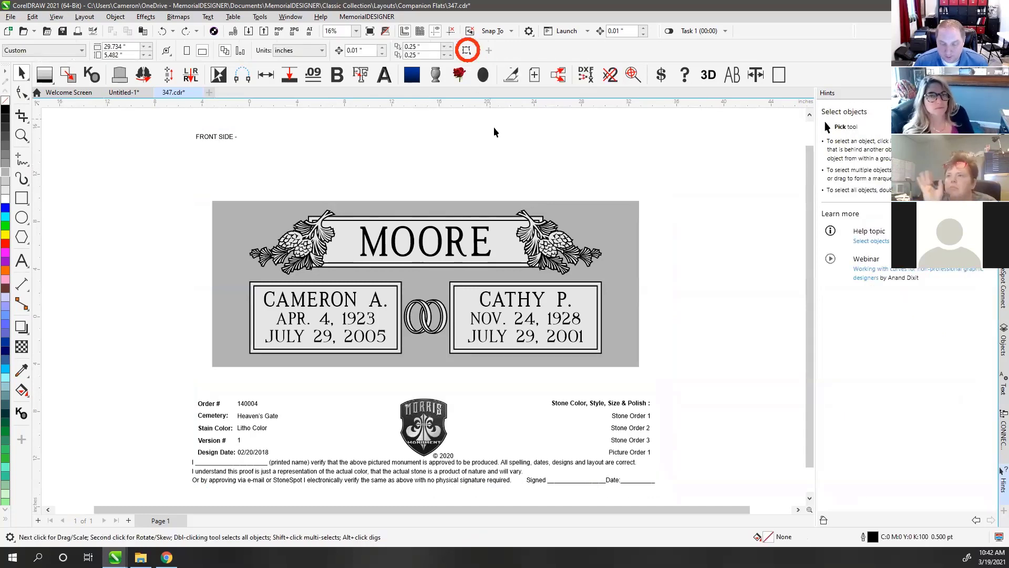
{"action": "left_click", "coordinate": [467, 50]}
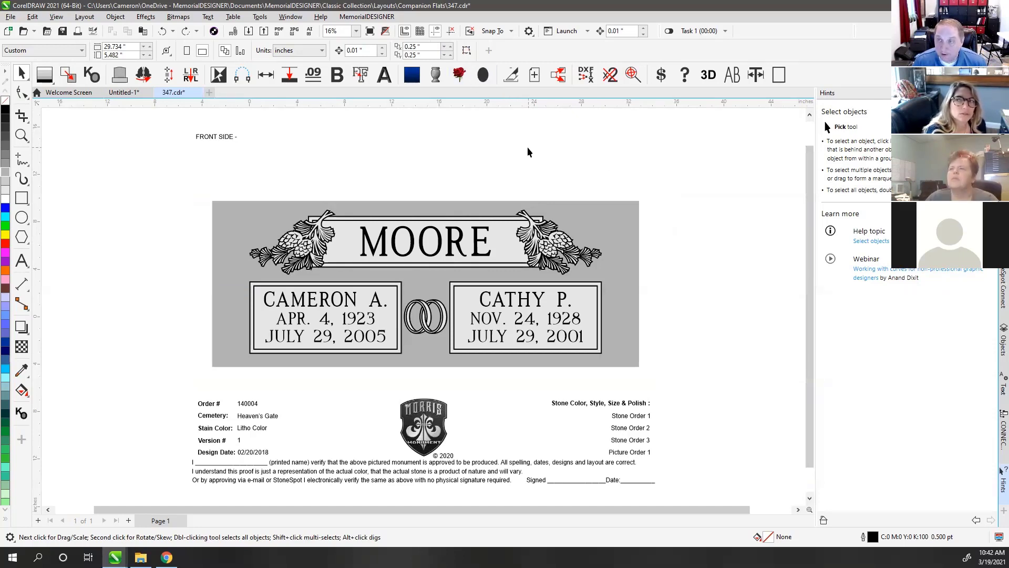
{"action": "left_click", "coordinate": [658, 153]}
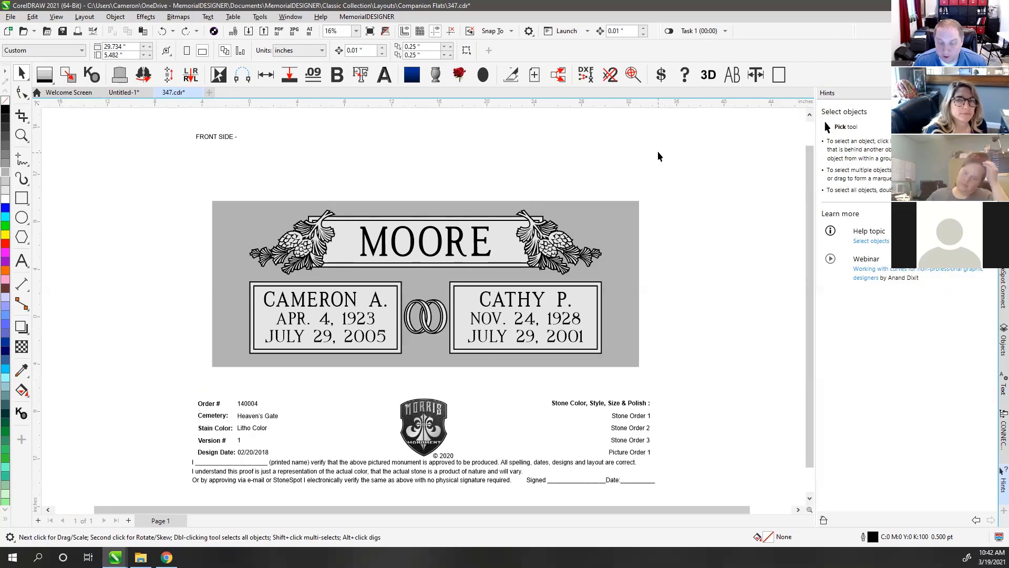
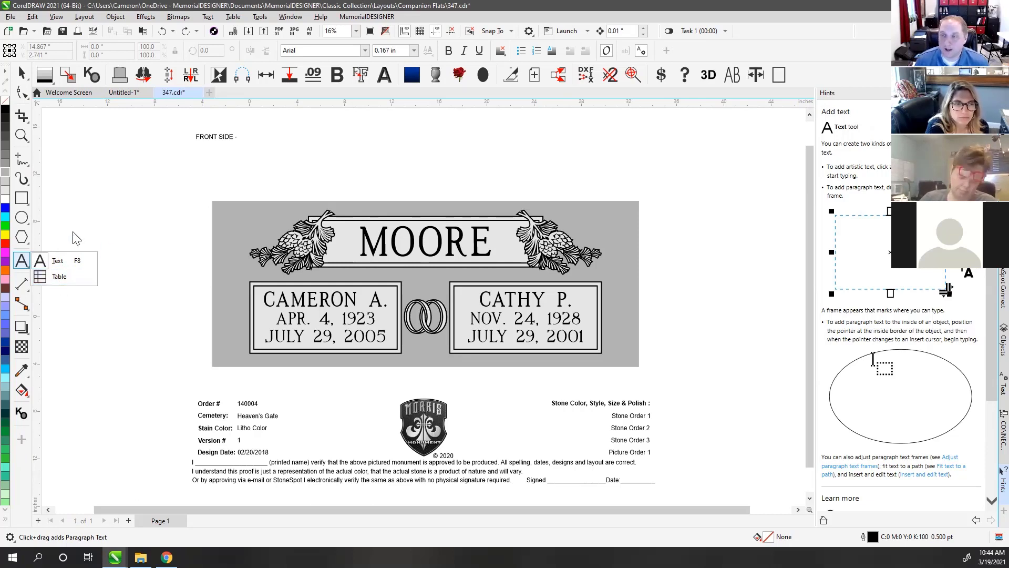
- Clear the selection and try a text insertion point left of the stone, switching between Pick and Text tools
{"action": "left_click", "coordinate": [21, 74]}
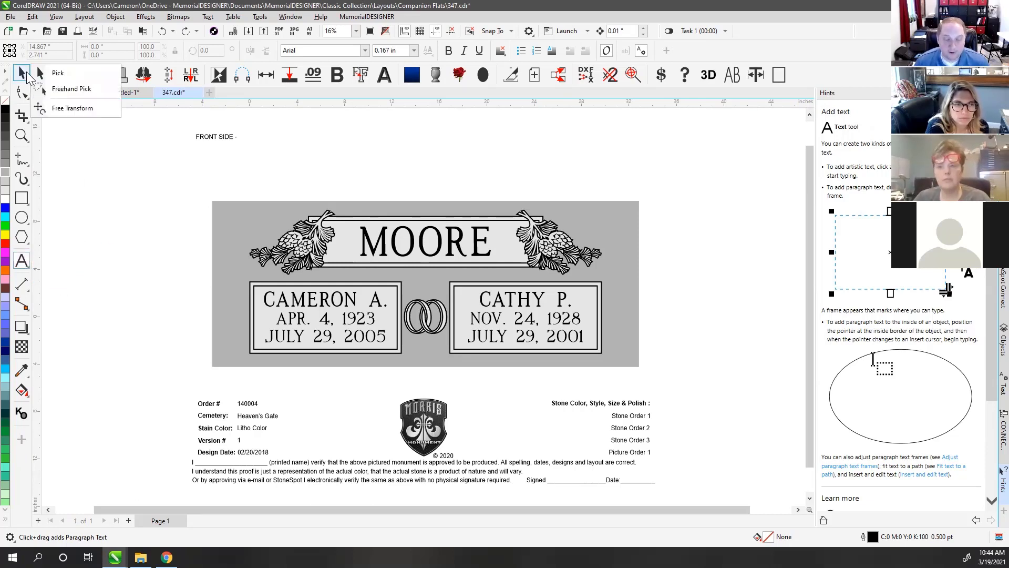
{"action": "left_click", "coordinate": [53, 73]}
{"action": "left_click", "coordinate": [116, 211]}
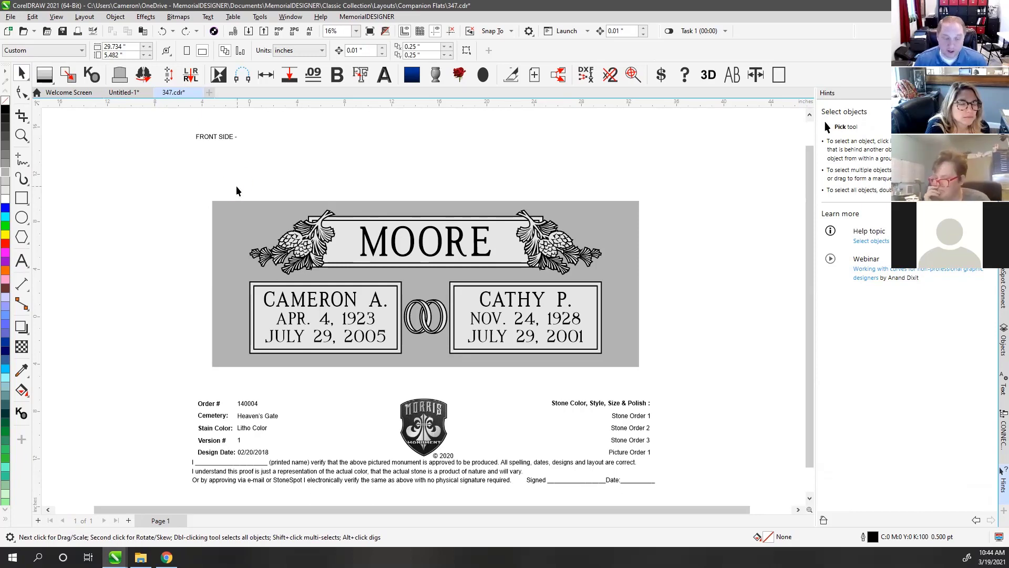
{"action": "left_click", "coordinate": [21, 260]}
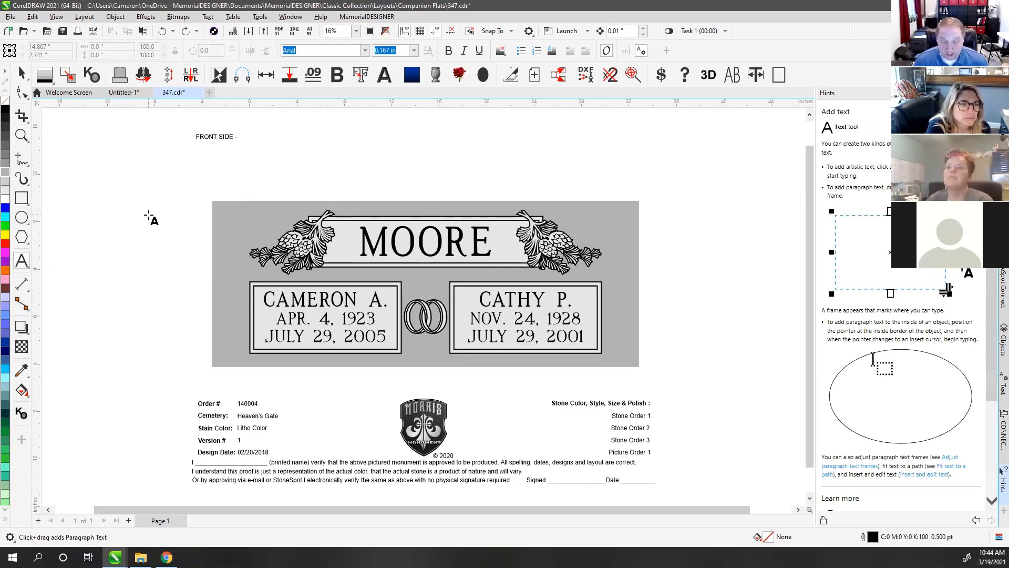
{"action": "key", "text": "space"}
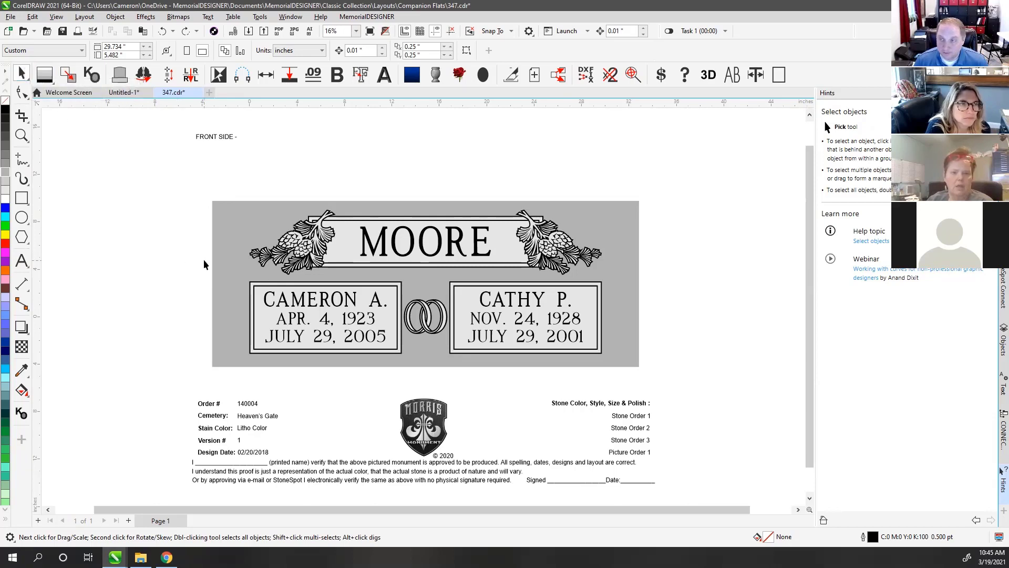
{"action": "key", "text": "space"}
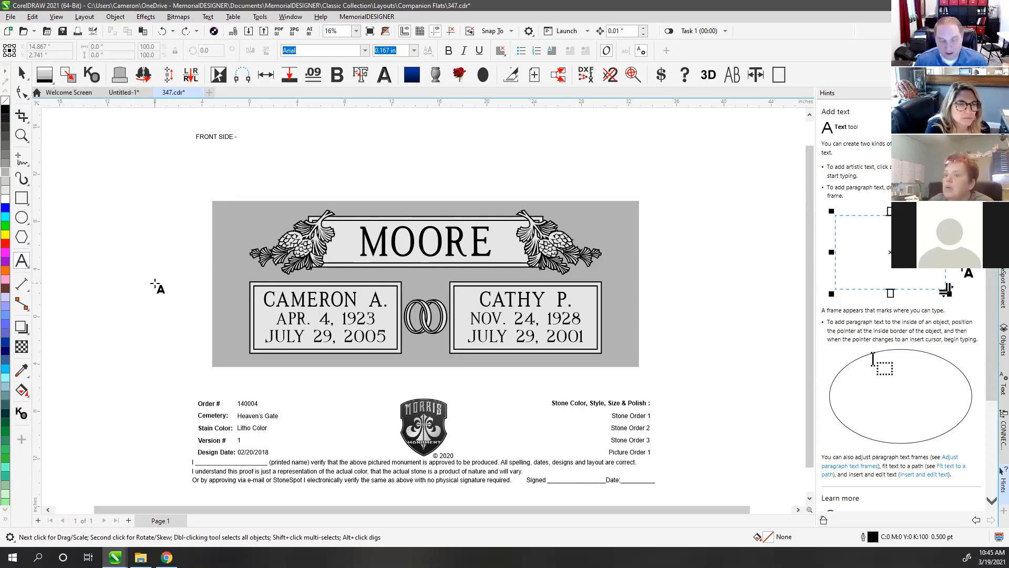
{"action": "key", "text": "space"}
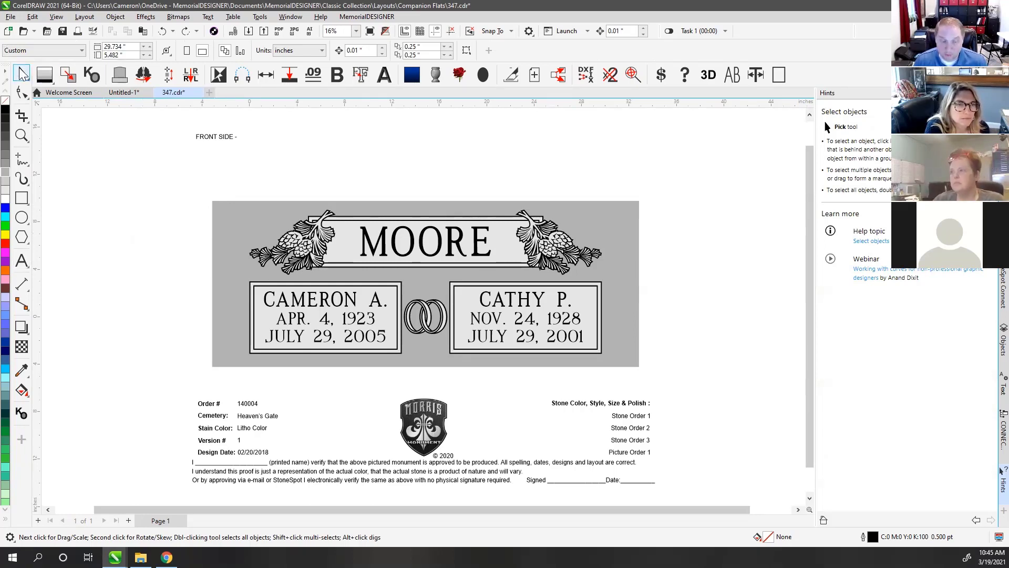
{"action": "key", "text": "F8"}
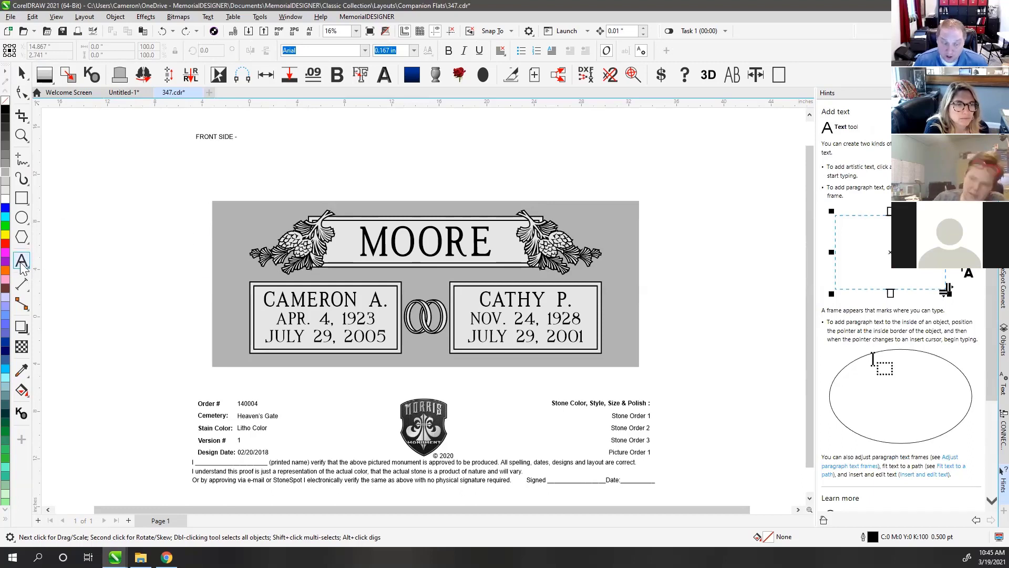
{"action": "left_click", "coordinate": [143, 263]}
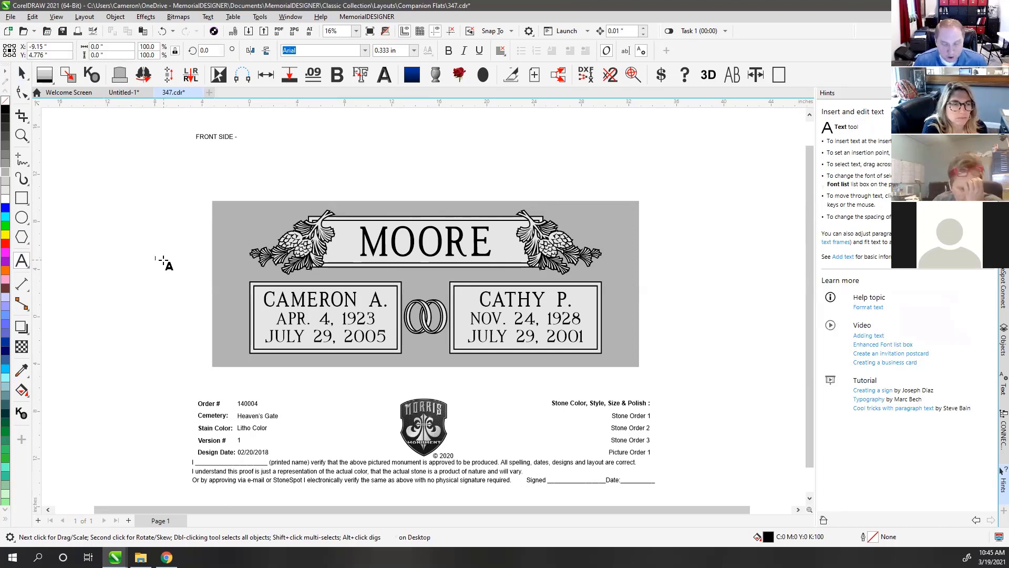
{"action": "left_click", "coordinate": [22, 74]}
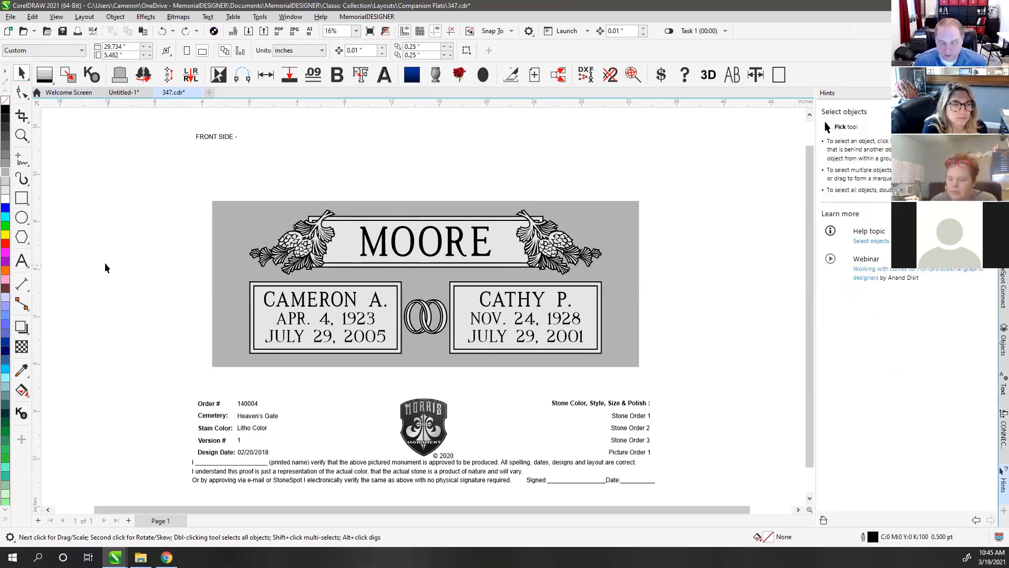
{"action": "left_click", "coordinate": [23, 260]}
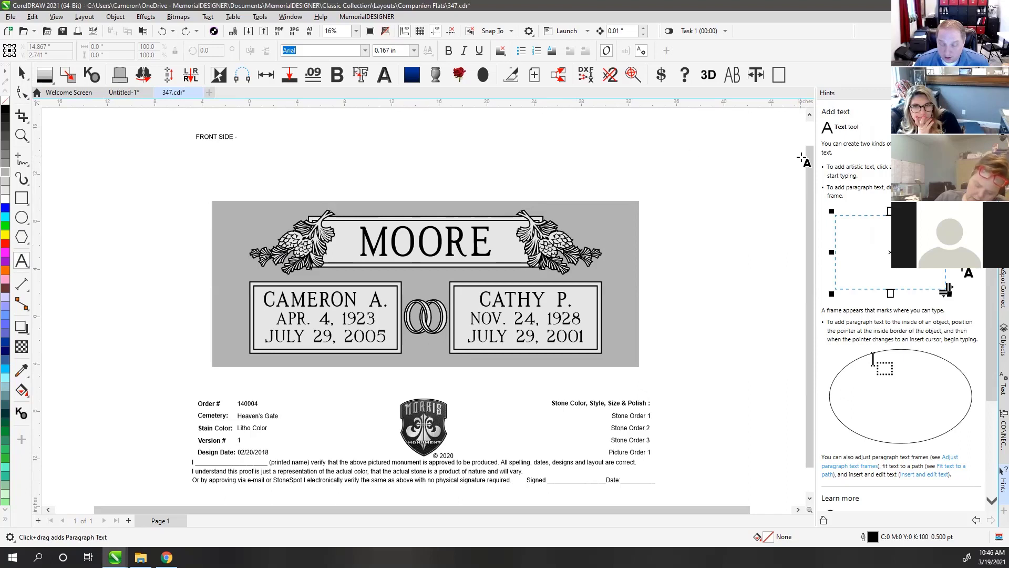
- Above the stone's right end, type a first name and initial, DEC. 26, 1979, and NEVER on three lines
{"action": "left_click", "coordinate": [639, 165]}
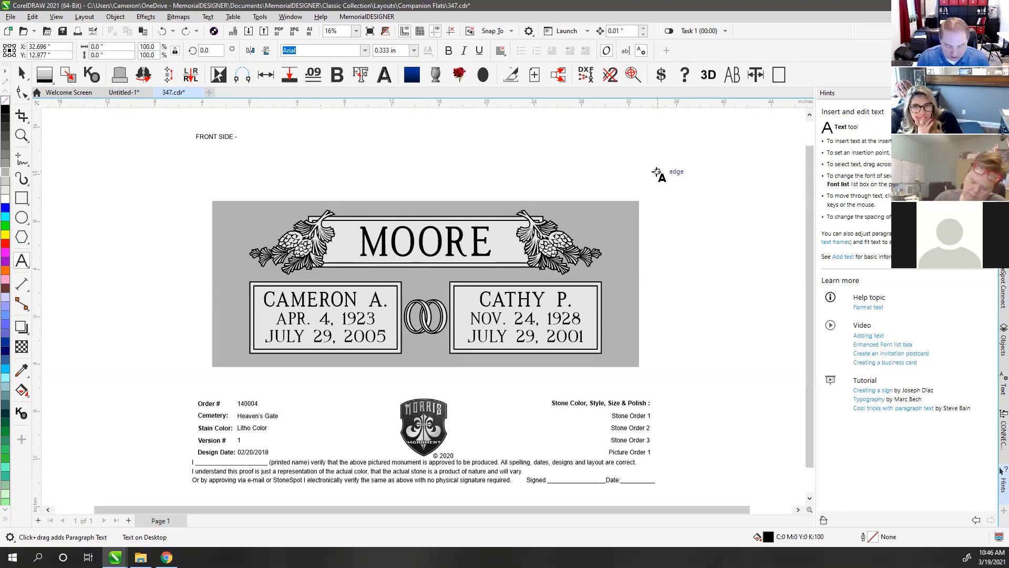
{"action": "type", "text": "CAMERON T"}
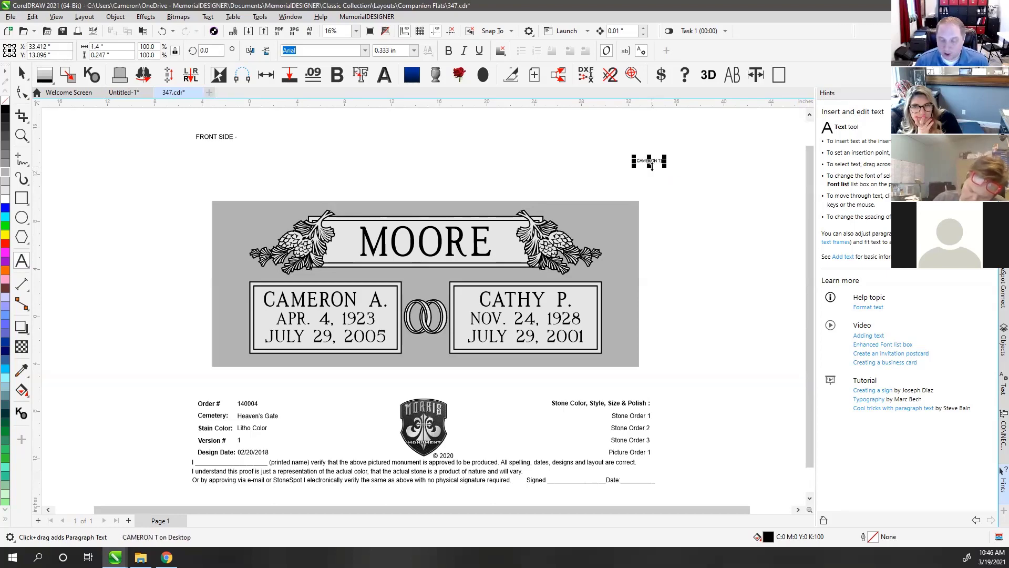
{"action": "scroll", "coordinate": [657, 164], "scroll_direction": "up", "scroll_amount": 8}
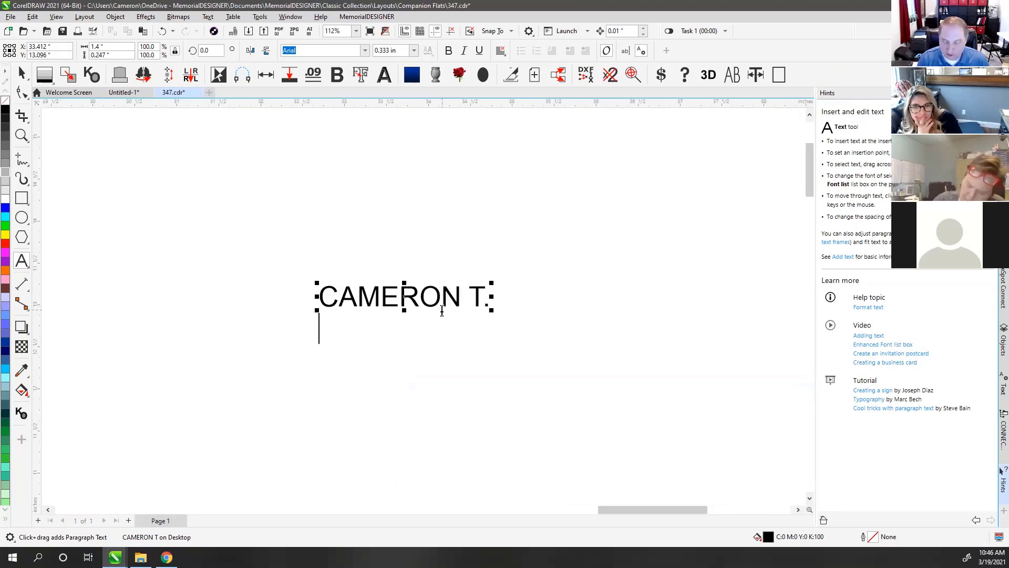
{"action": "type", "text": "DEC. "}
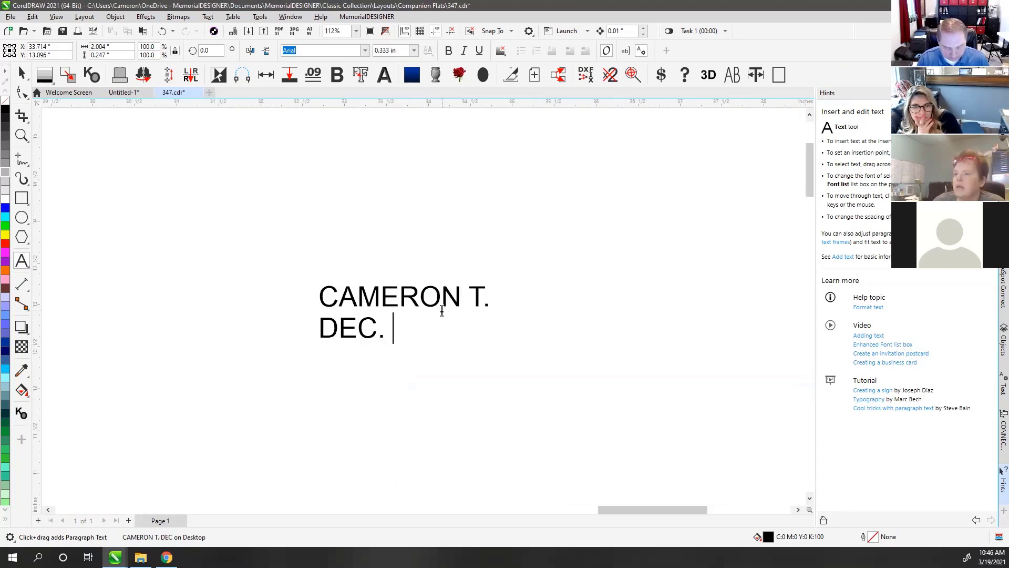
{"action": "type", "text": "26, 1979"}
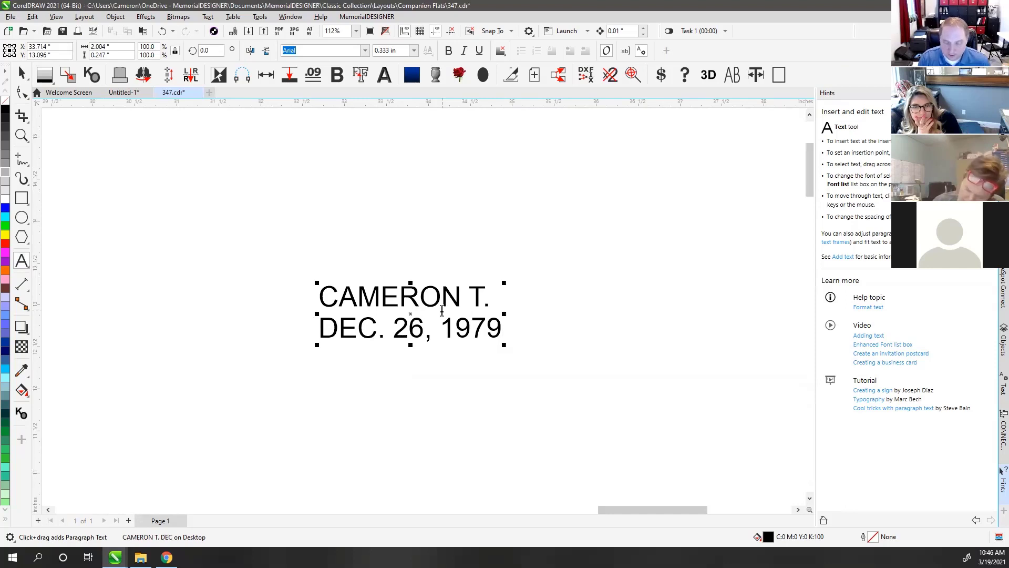
{"action": "key", "text": "Return"}
{"action": "type", "text": "NEVER"}
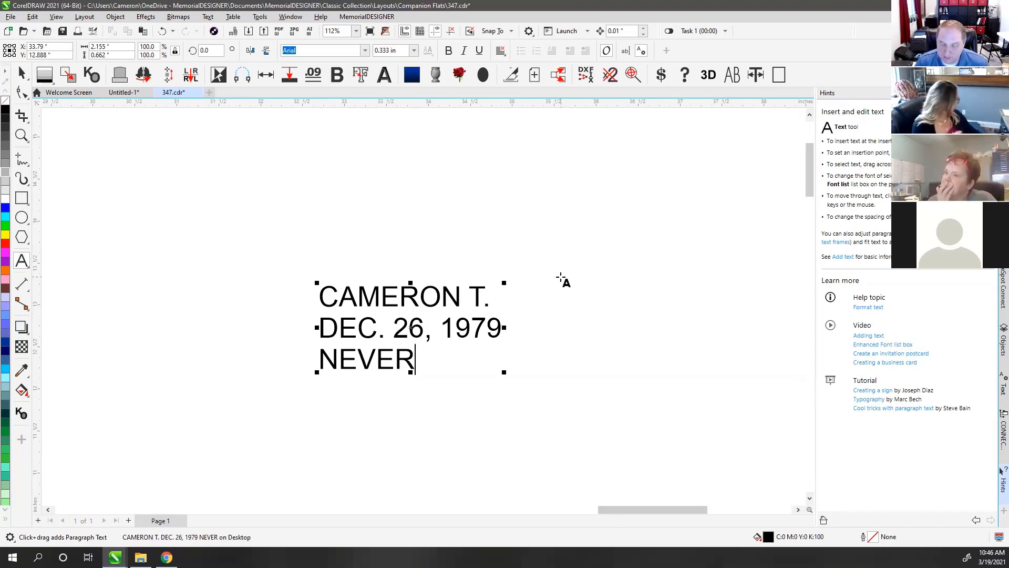
- Fill a new paragraph frame with the name, DEC. 26, 1979 and a tutorial greeting, then narrow it to rewrap
{"action": "left_click_drag", "start_coordinate": [560, 276], "coordinate": [783, 401]}
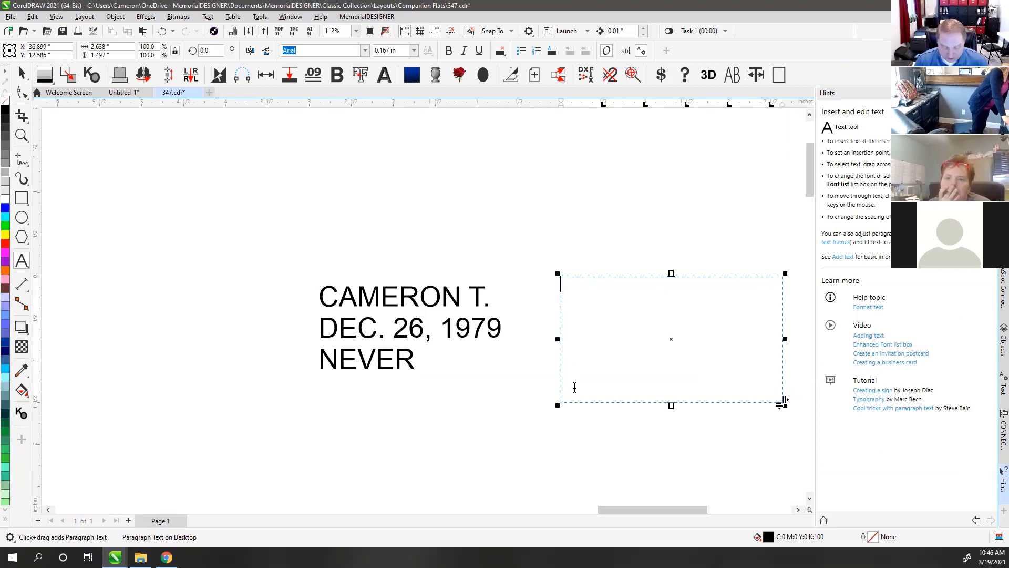
{"action": "type", "text": "CAMERON"}
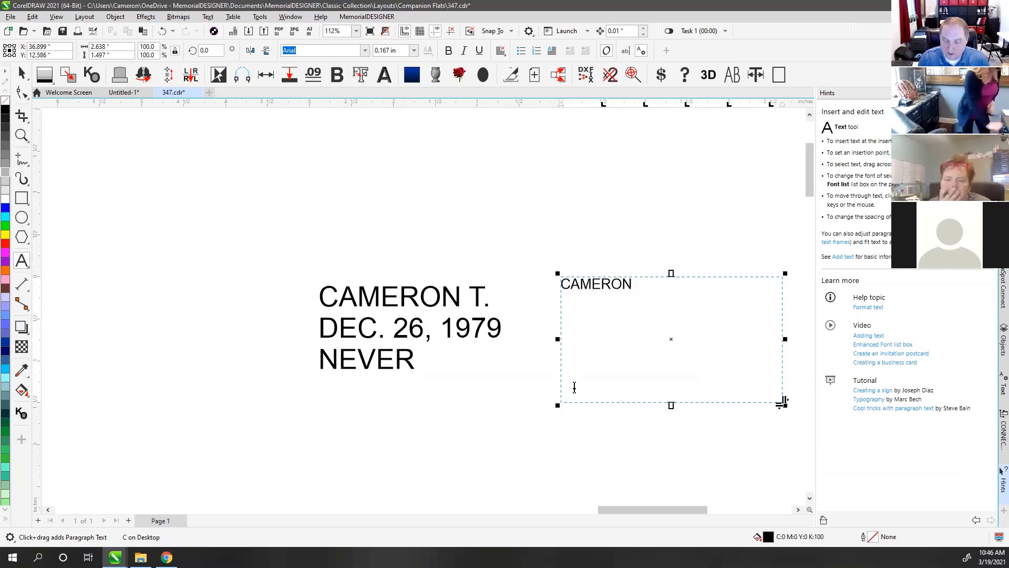
{"action": "type", "text": " T."}
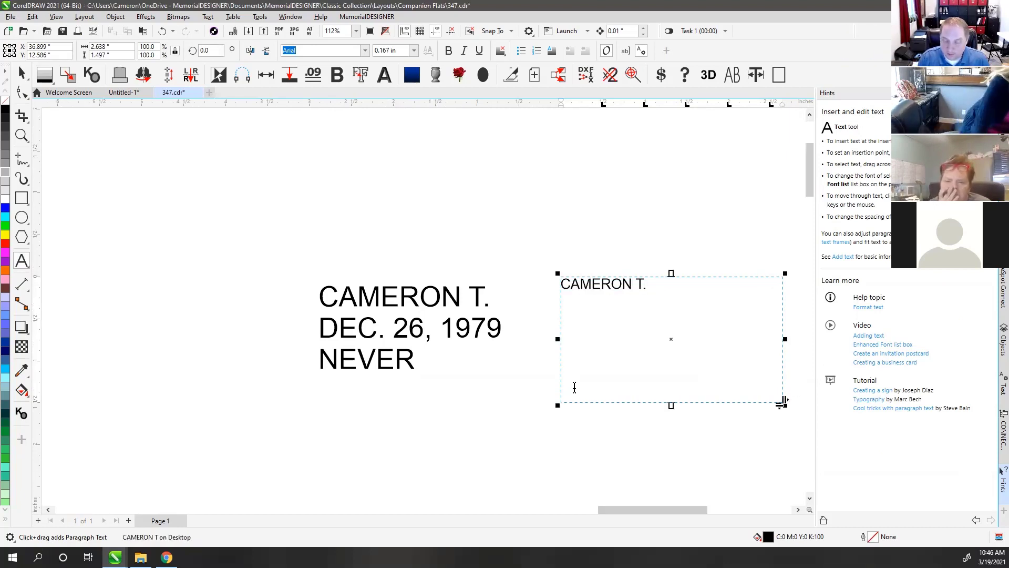
{"action": "key", "text": "Return"}
{"action": "type", "text": "DEC"}
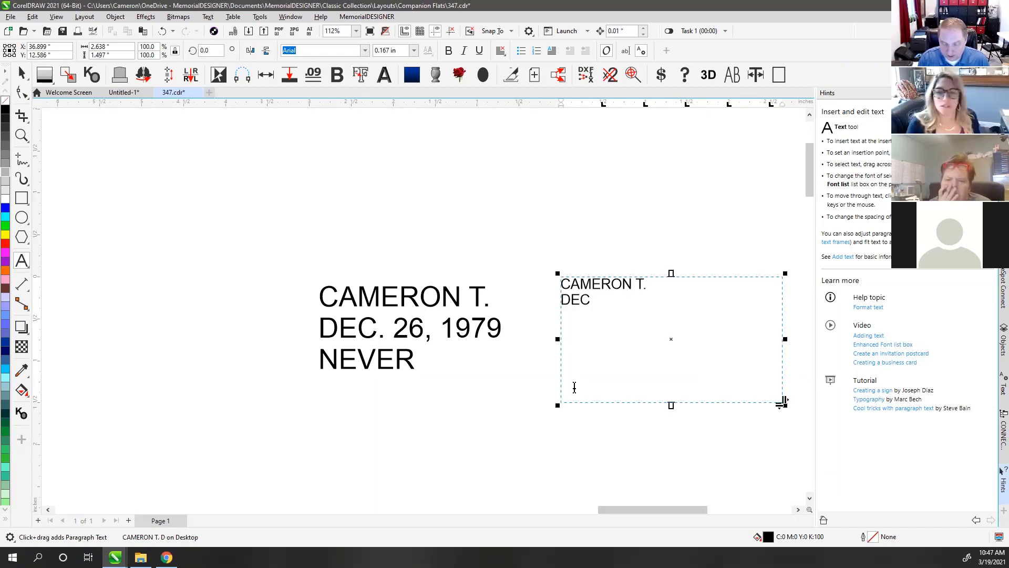
{"action": "type", "text": ". 26, 19"}
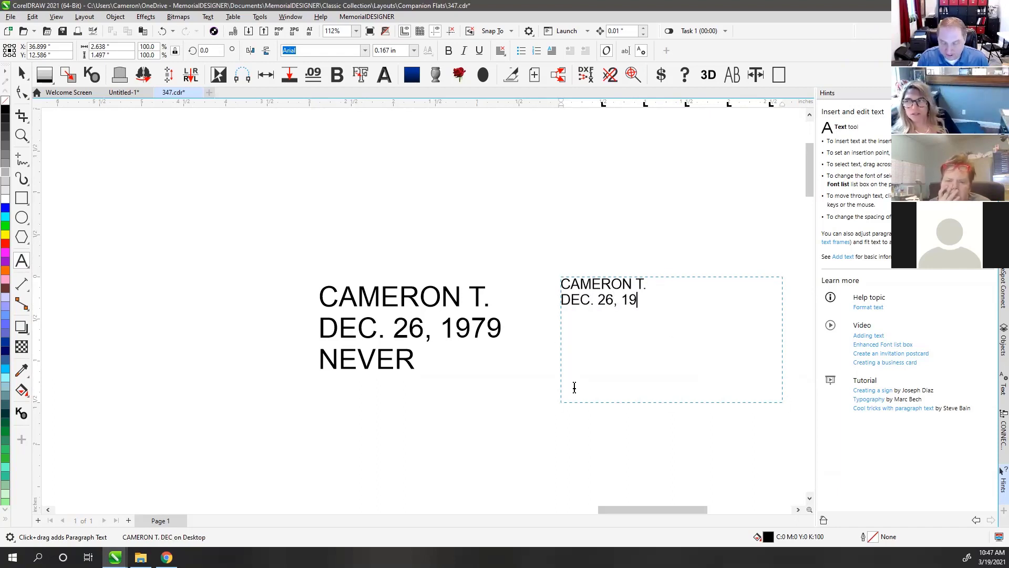
{"action": "type", "text": "78"}
{"action": "key", "text": "BackSpace"}
{"action": "type", "text": "9"}
{"action": "key", "text": "Return"}
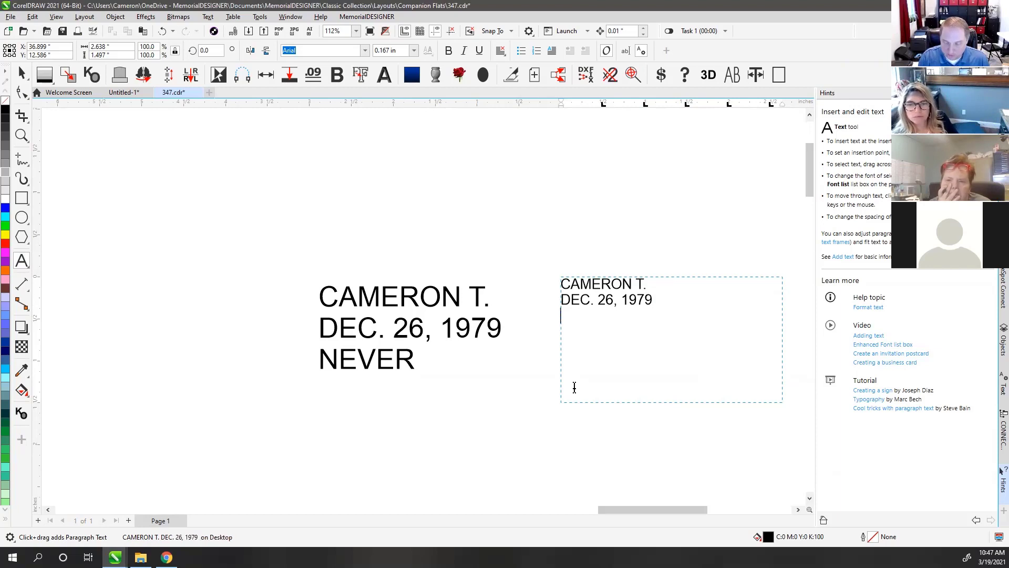
{"action": "type", "text": "Hello this i"}
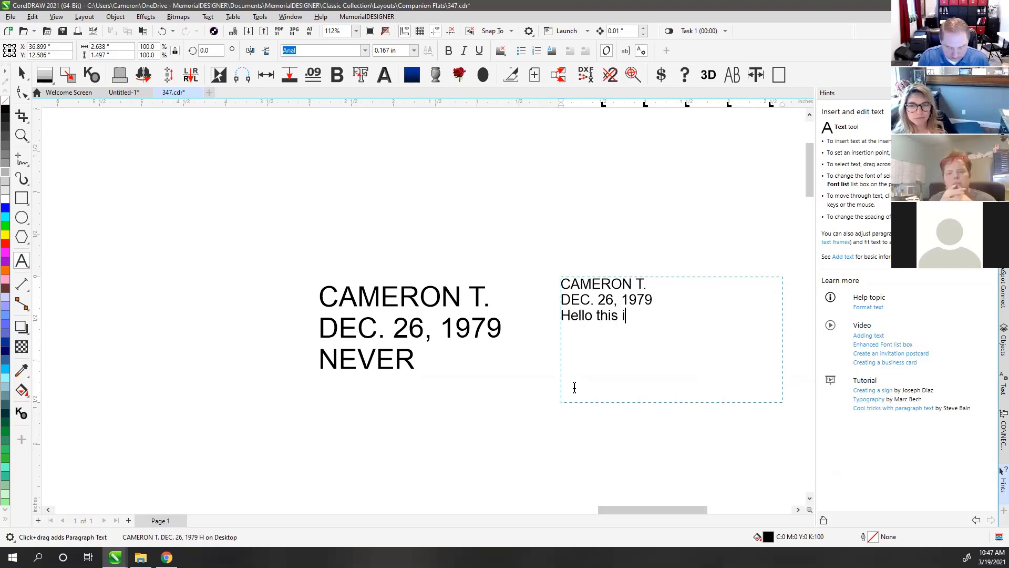
{"action": "type", "text": "s cameron and this is m"}
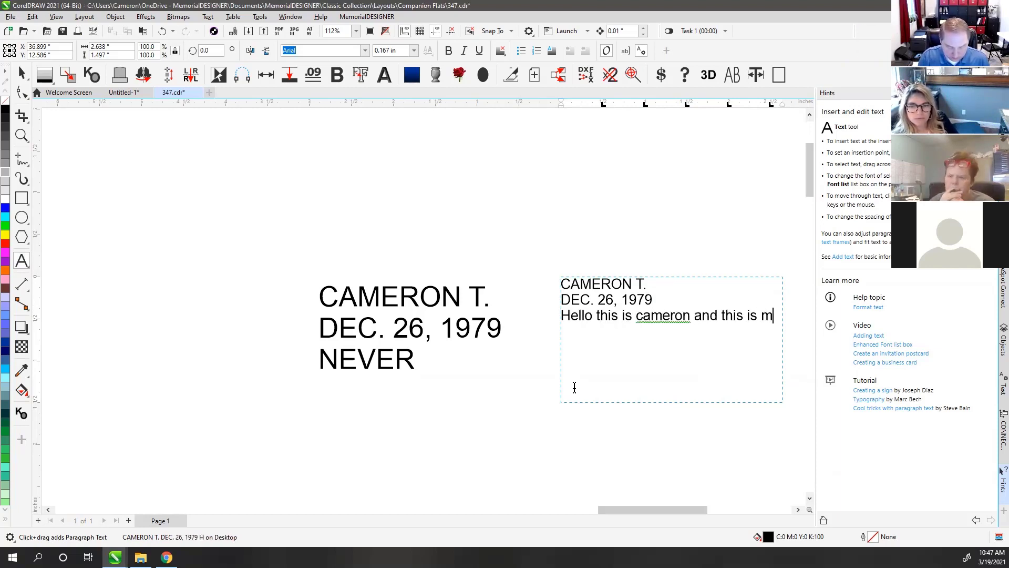
{"action": "type", "text": "y new tutorial"}
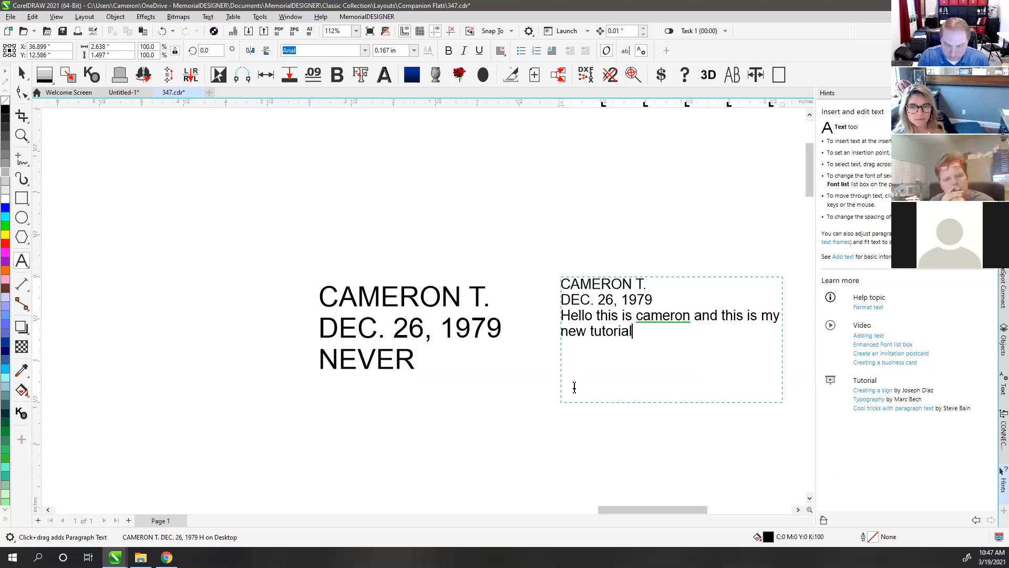
{"action": "type", "text": " on how to use "}
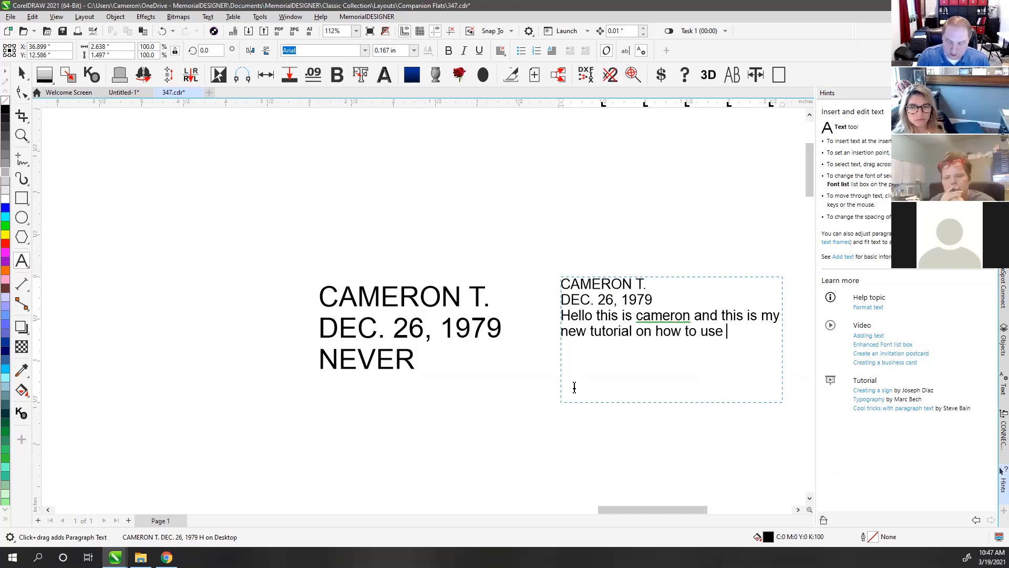
{"action": "type", "text": "this tool"}
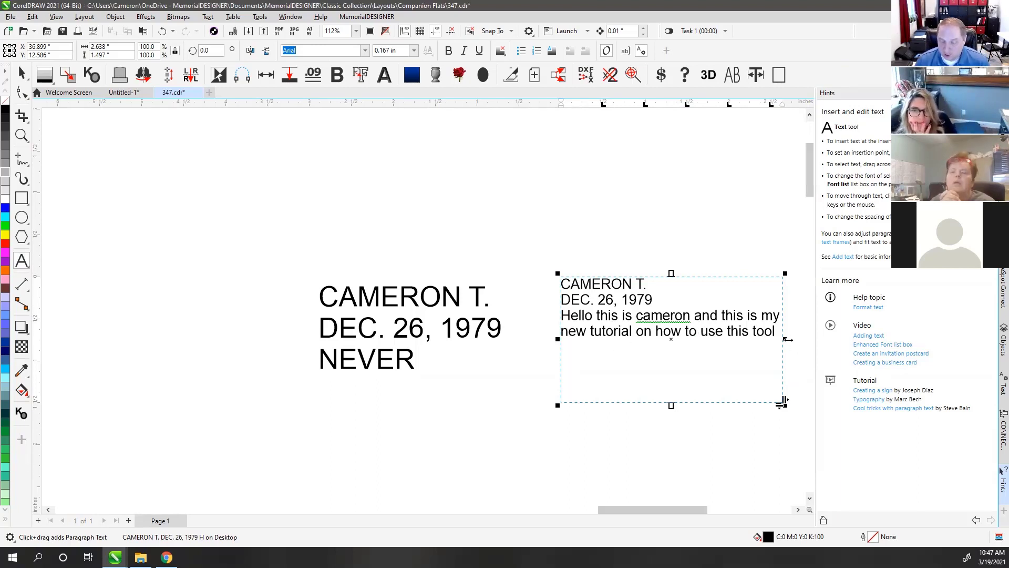
{"action": "left_click_drag", "start_coordinate": [787, 339], "coordinate": [713, 339]}
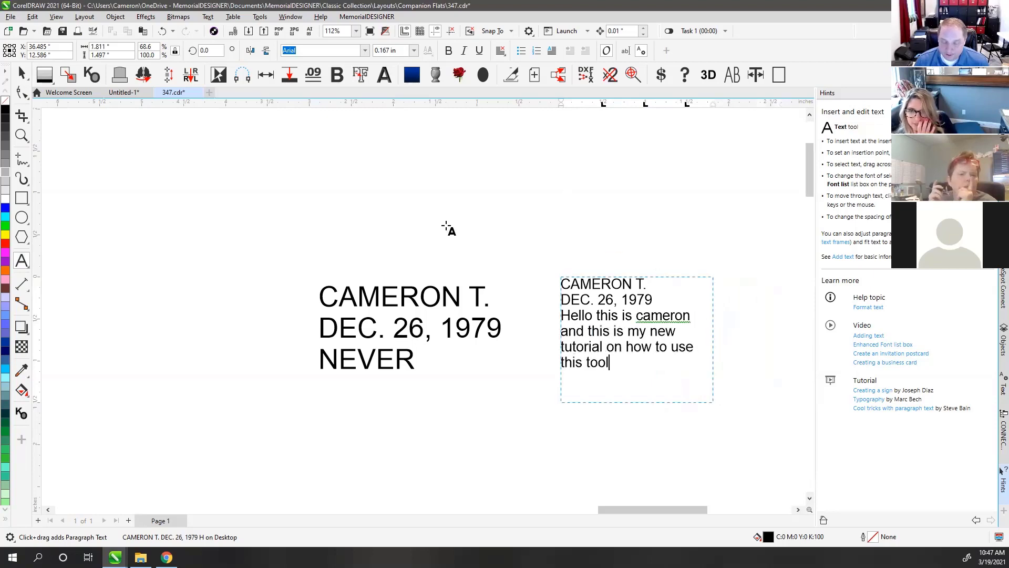
{"action": "left_click", "coordinate": [19, 74]}
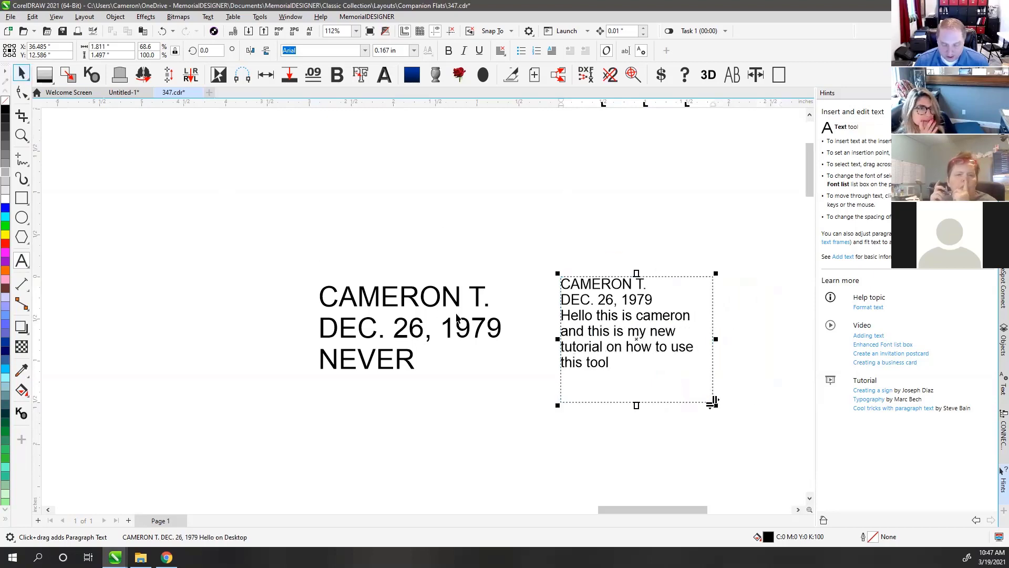
- Try squeezing the artistic text (undone), then reselect the paragraph text frame
{"action": "left_click", "coordinate": [420, 302]}
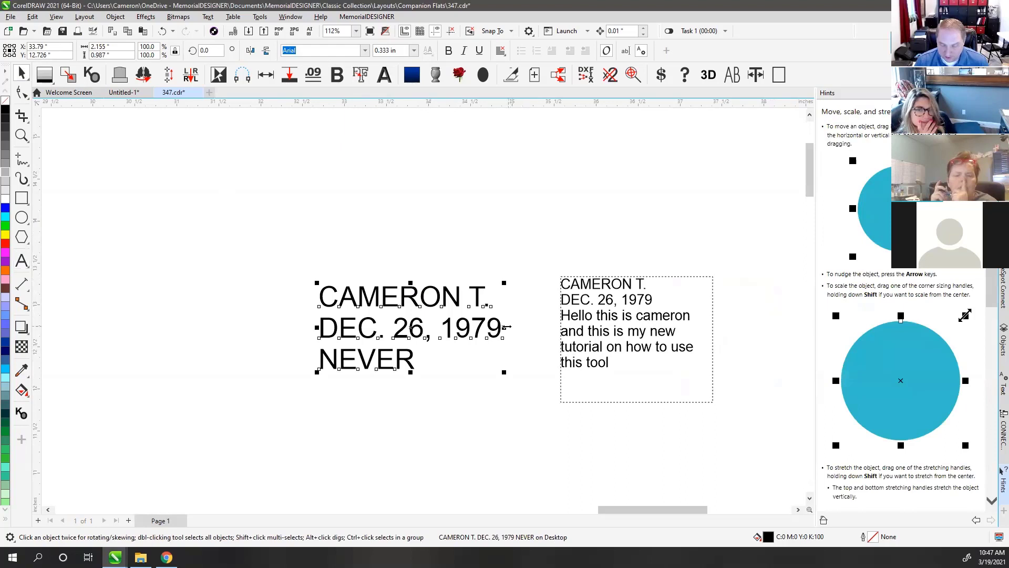
{"action": "left_click_drag", "start_coordinate": [504, 326], "coordinate": [356, 327]}
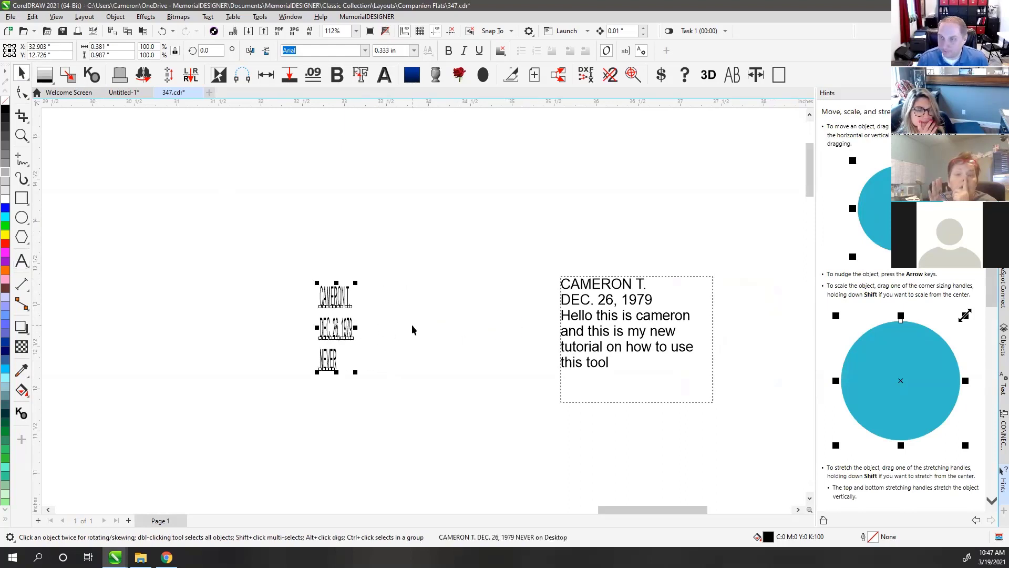
{"action": "key", "text": "ctrl+z"}
{"action": "left_click", "coordinate": [627, 287]}
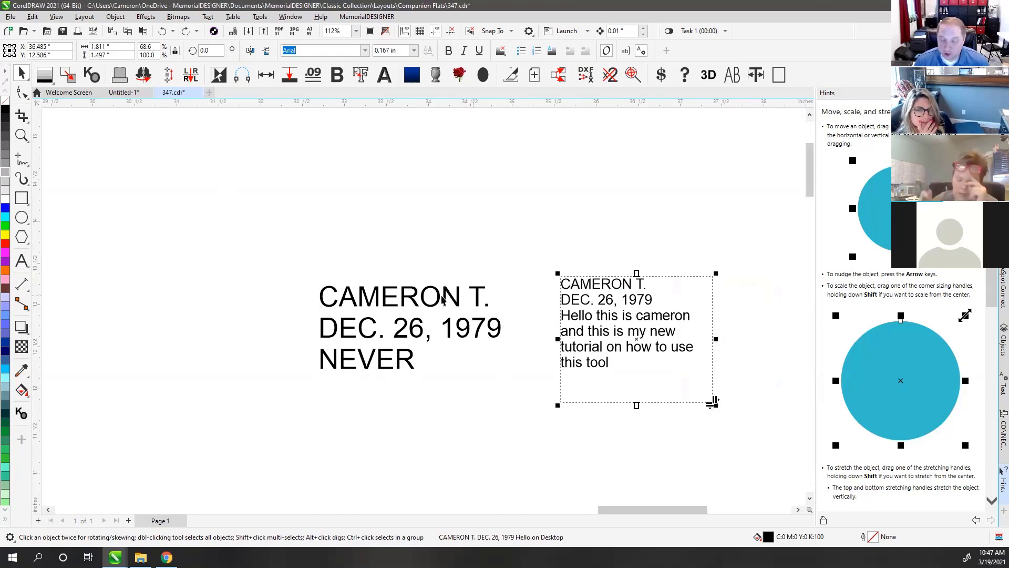
{"action": "left_click", "coordinate": [447, 291]}
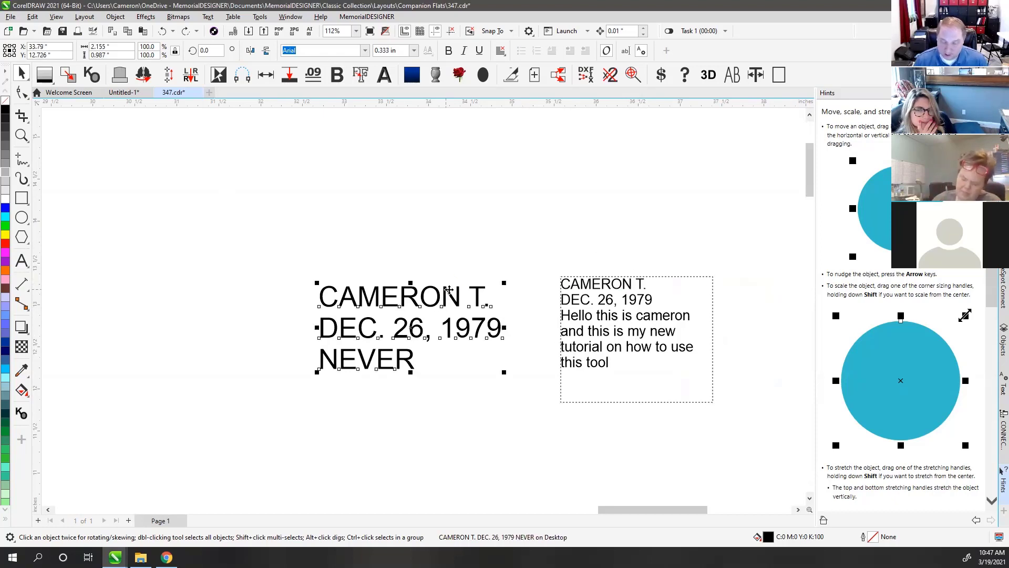
{"action": "left_click", "coordinate": [671, 278]}
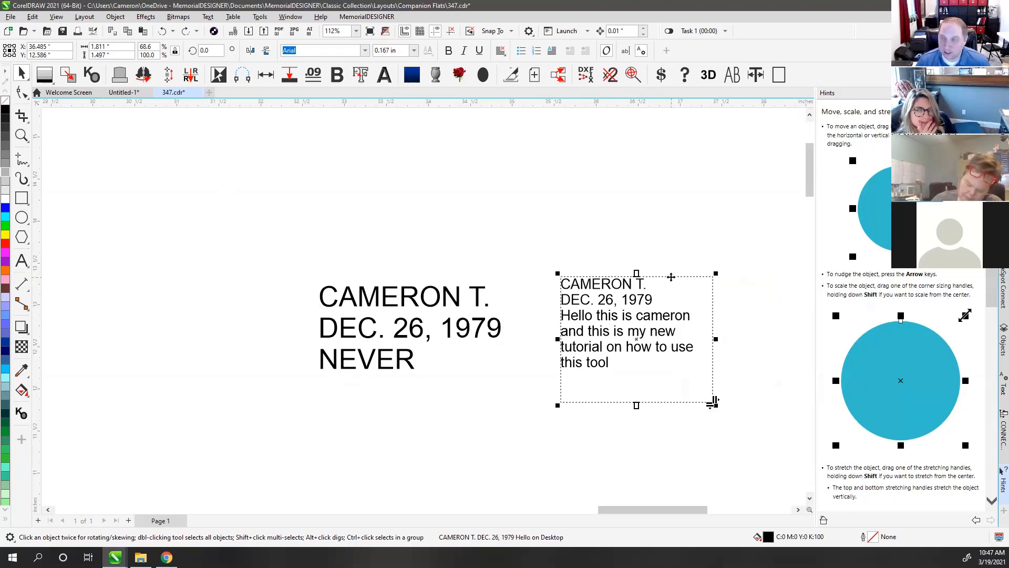
{"action": "left_click", "coordinate": [673, 253]}
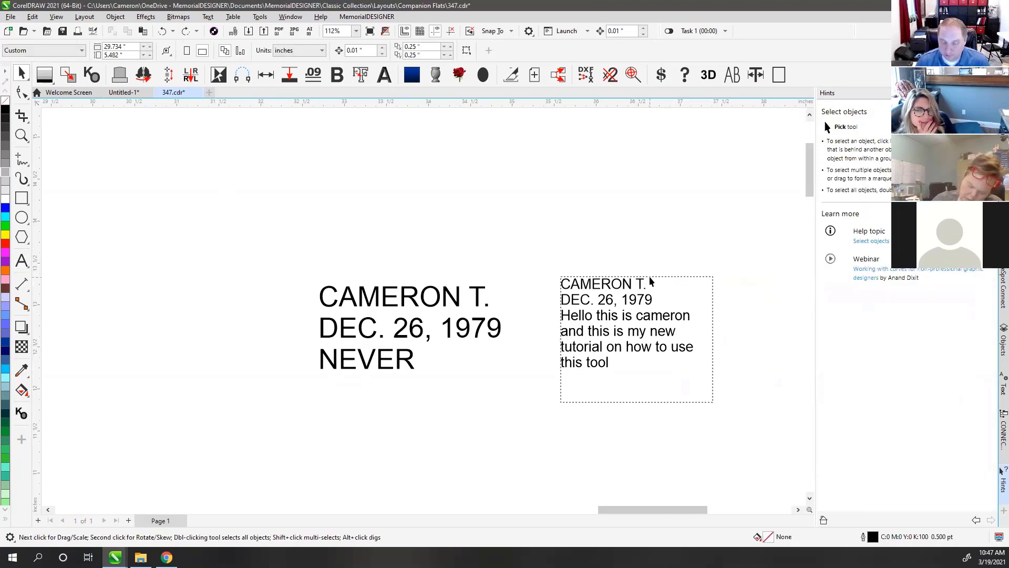
{"action": "left_click", "coordinate": [650, 278]}
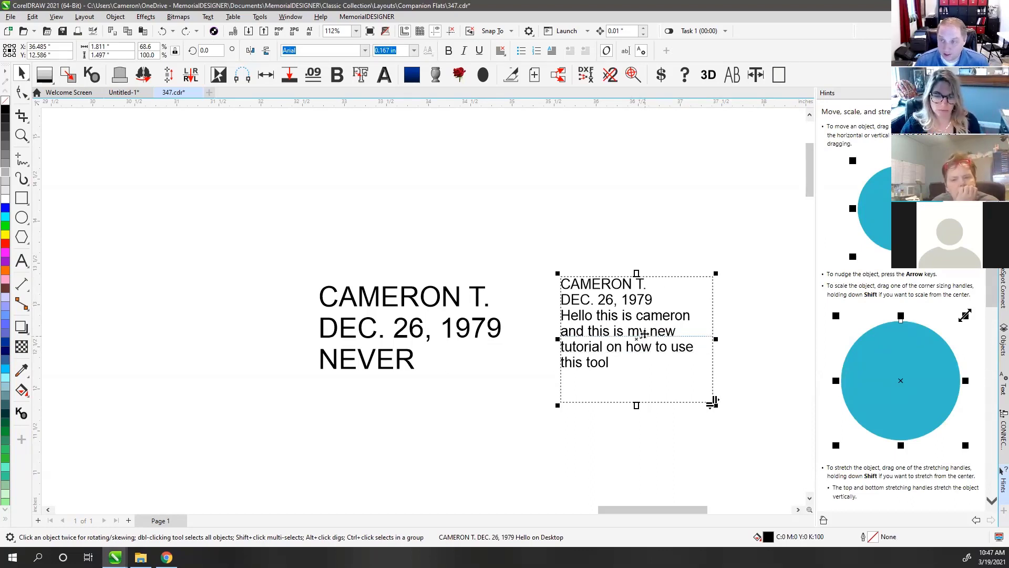
- Move the paragraph frame up and right and widen it so the sentence rewraps
{"action": "scroll", "coordinate": [640, 335], "scroll_direction": "down", "scroll_amount": 3}
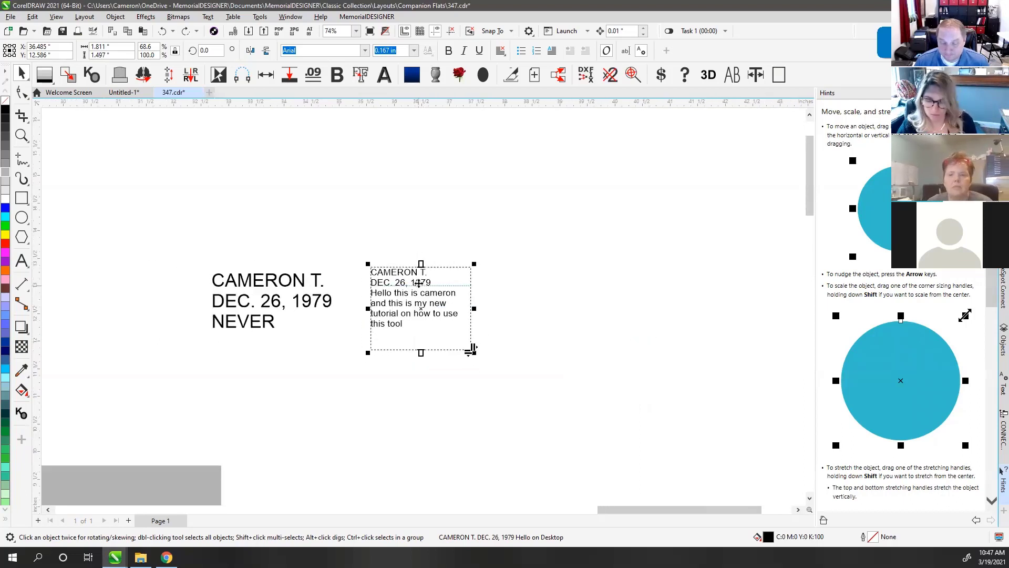
{"action": "left_click_drag", "start_coordinate": [419, 283], "coordinate": [502, 218]}
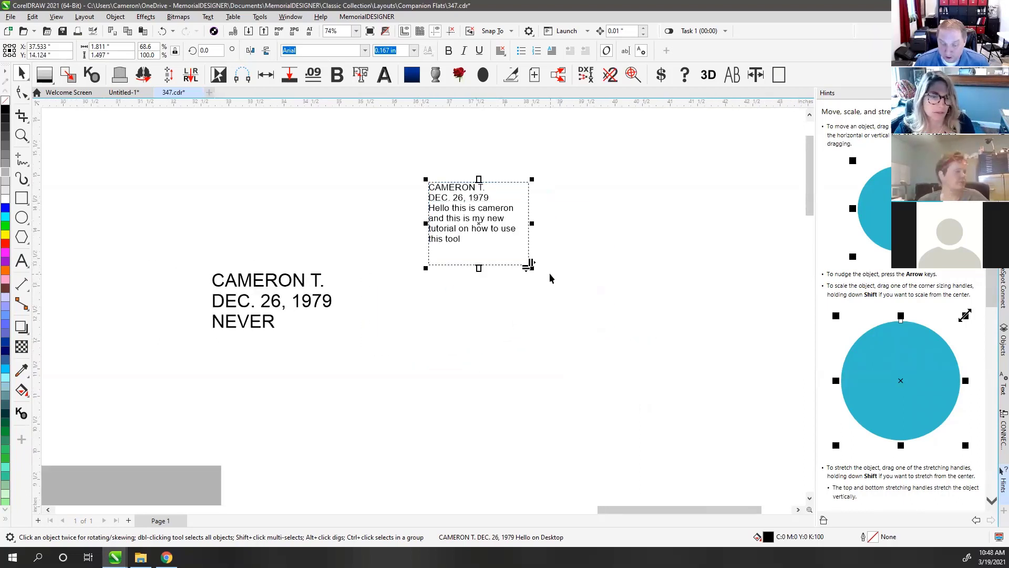
{"action": "left_click_drag", "start_coordinate": [533, 224], "coordinate": [580, 227]}
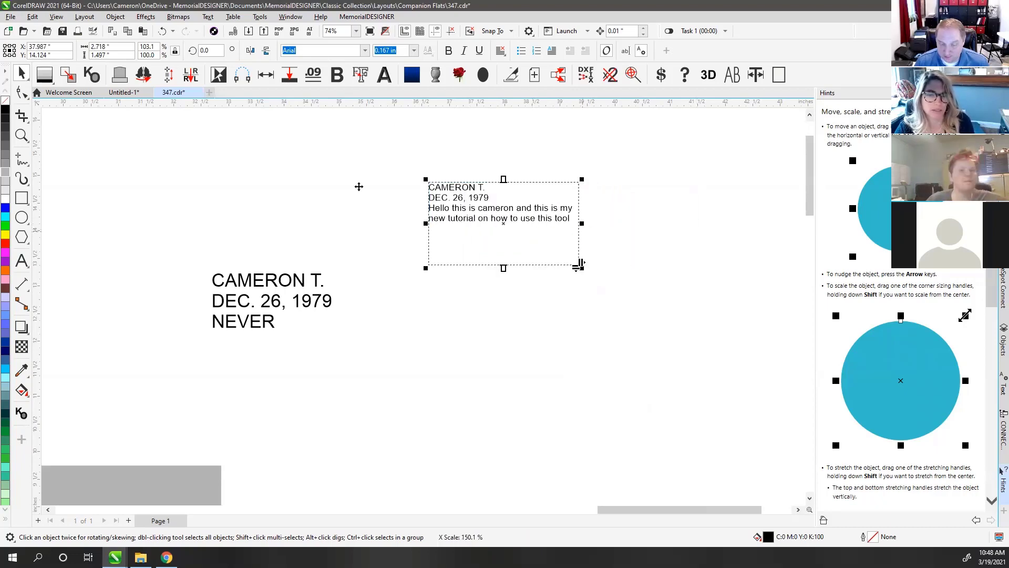
{"action": "left_click", "coordinate": [279, 177]}
{"action": "scroll", "coordinate": [385, 290], "scroll_direction": "down", "scroll_amount": 3}
{"action": "scroll", "coordinate": [422, 311], "scroll_direction": "down", "scroll_amount": 6}
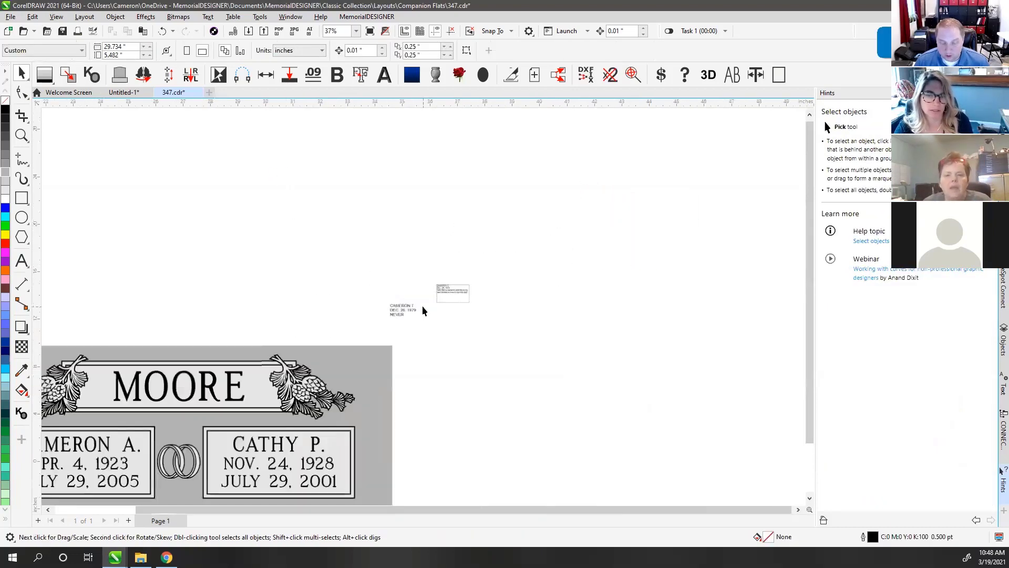
- Draw a freehand teardrop with a straight flat base and curved sides closing at a point
{"action": "scroll", "coordinate": [423, 309], "scroll_direction": "up", "scroll_amount": 1}
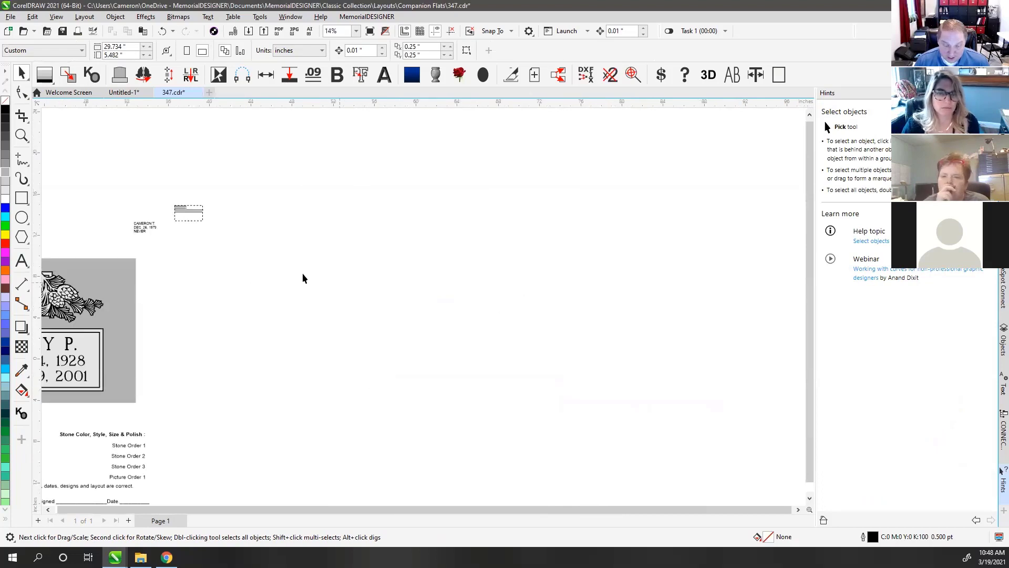
{"action": "left_click", "coordinate": [22, 164]}
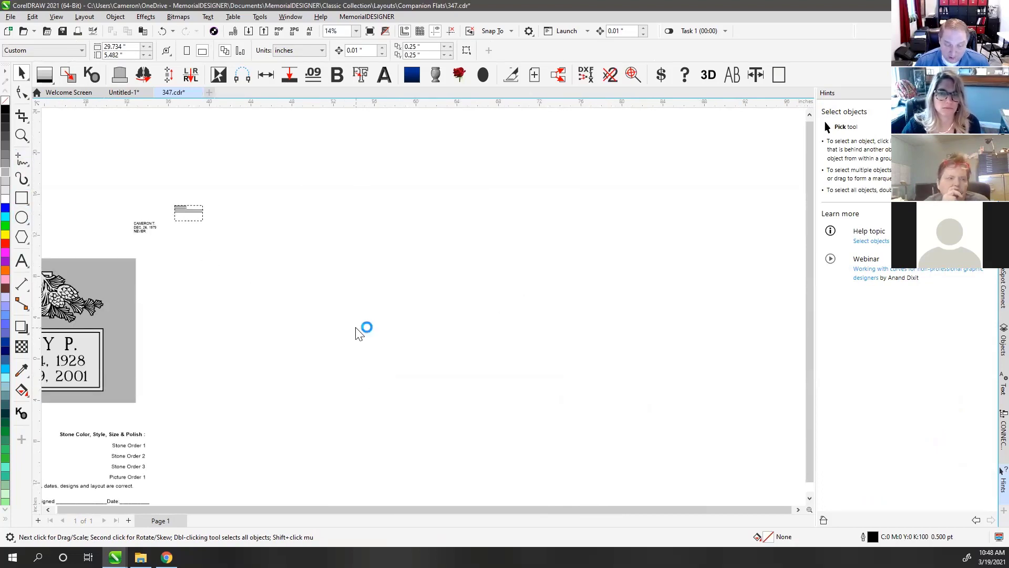
{"action": "left_click", "coordinate": [358, 333]}
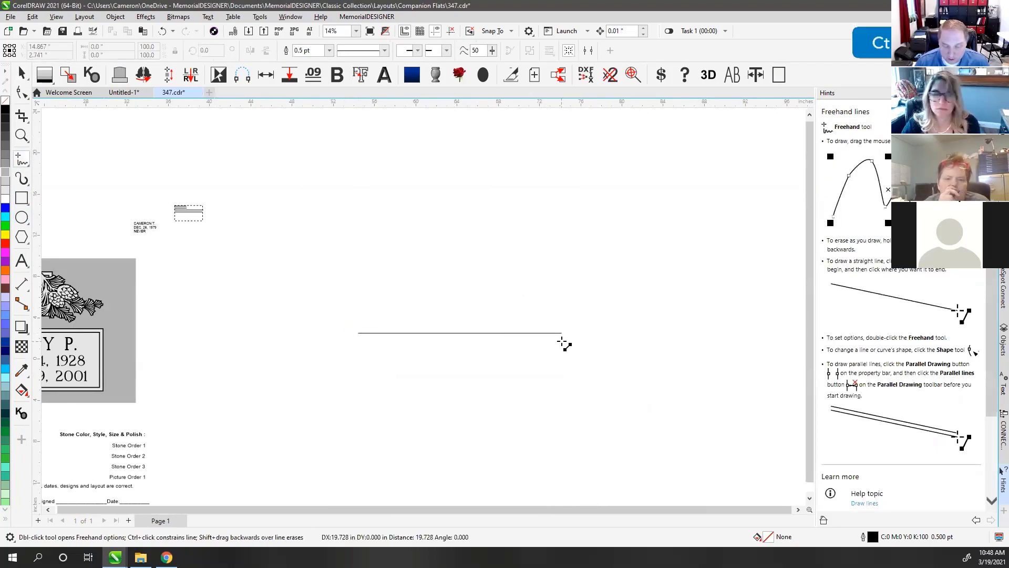
{"action": "left_click", "coordinate": [560, 332]}
{"action": "mouse_move", "coordinate": [562, 332]}
{"action": "left_mouse_down"}
{"action": "mouse_move", "coordinate": [581, 297]}
{"action": "mouse_move", "coordinate": [571, 250]}
{"action": "mouse_move", "coordinate": [545, 216]}
{"action": "mouse_move", "coordinate": [483, 172]}
{"action": "mouse_move", "coordinate": [441, 112]}
{"action": "mouse_move", "coordinate": [424, 143]}
{"action": "mouse_move", "coordinate": [386, 172]}
{"action": "left_mouse_up"}
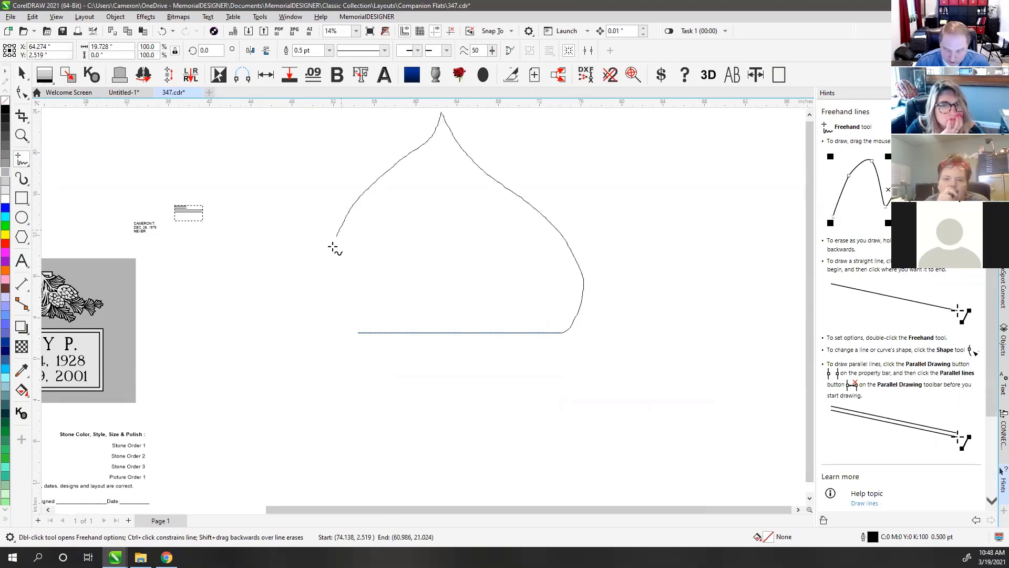
{"action": "mouse_move", "coordinate": [333, 247]}
{"action": "left_mouse_down"}
{"action": "mouse_move", "coordinate": [348, 330]}
{"action": "mouse_move", "coordinate": [394, 331]}
{"action": "left_mouse_up"}
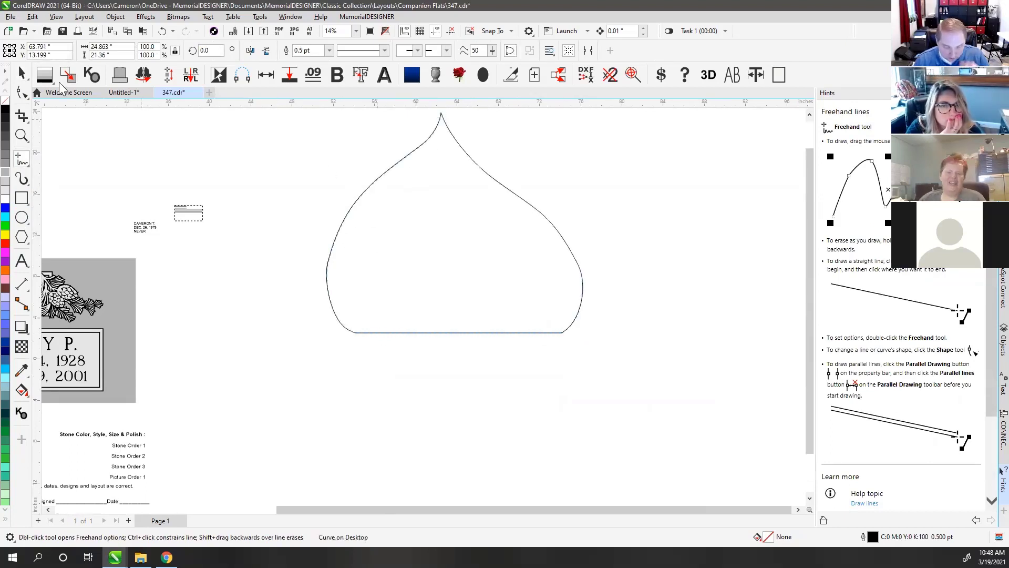
- Move the teardrop down and right, then place a text insertion point left of it
{"action": "left_click", "coordinate": [22, 74]}
{"action": "left_click_drag", "start_coordinate": [467, 154], "coordinate": [503, 228]}
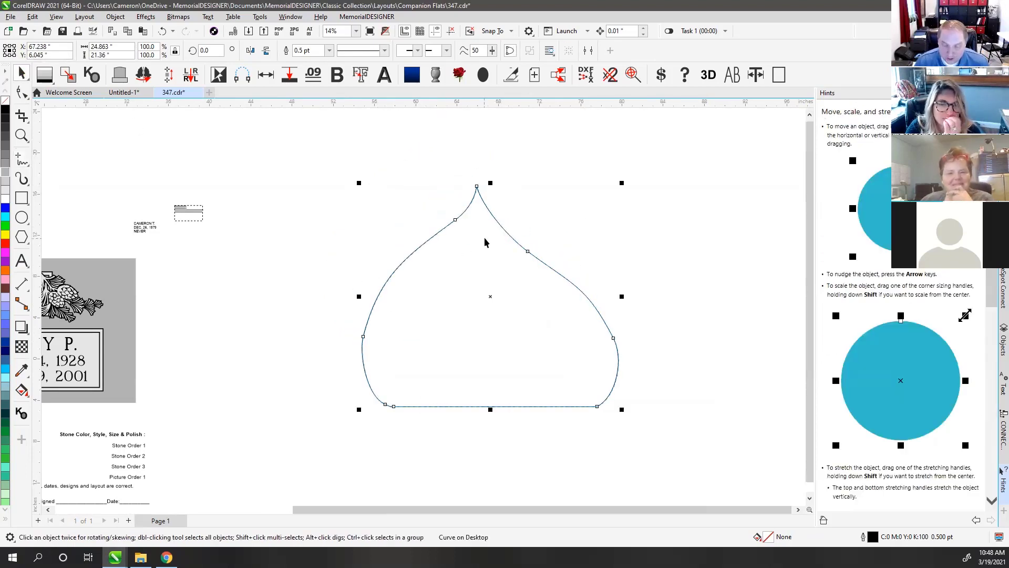
{"action": "left_click", "coordinate": [321, 161]}
{"action": "left_click", "coordinate": [22, 260]}
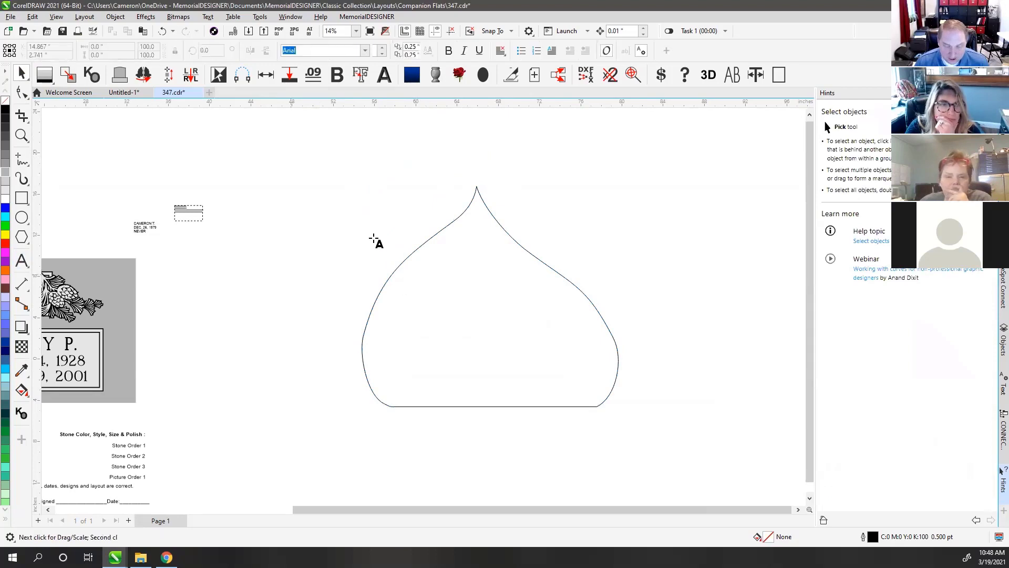
{"action": "left_click", "coordinate": [335, 239]}
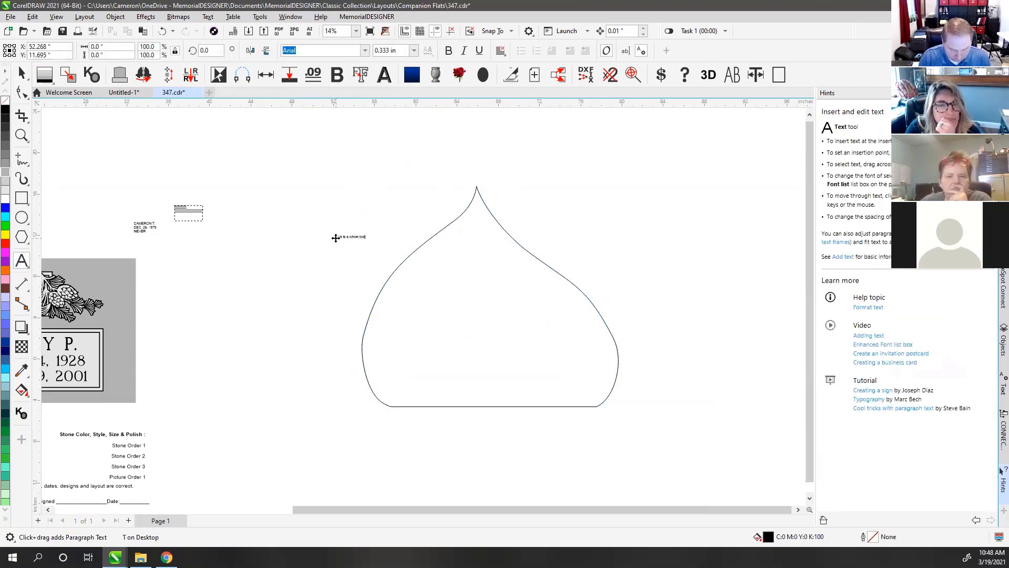
- Type 'This is a whole bunch of text and I rea', enlarge it, and move it over the teardrop's tip
{"action": "type", "text": "This is a whole bunch of text and I really want it to flow."}
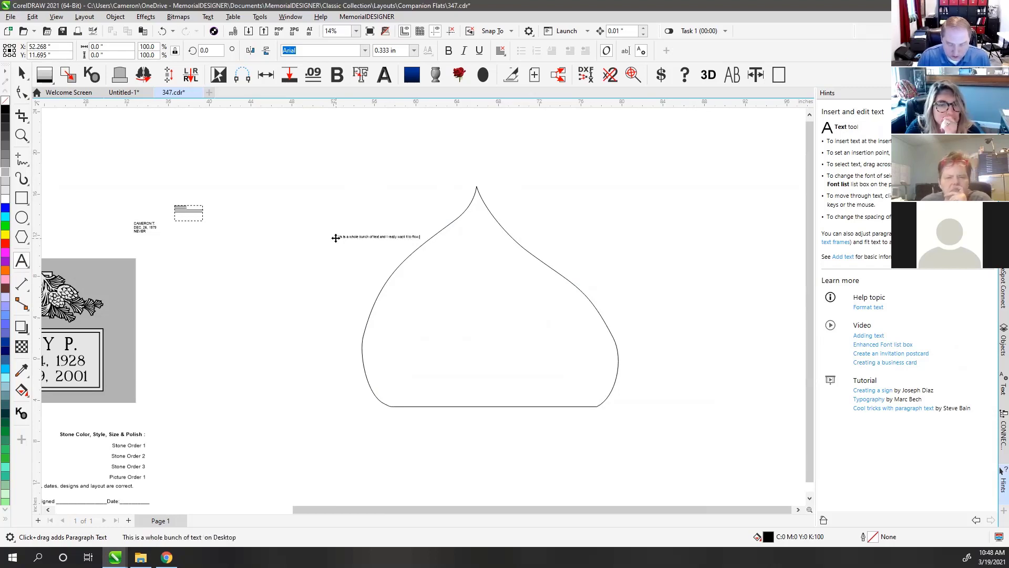
{"action": "left_click", "coordinate": [22, 74]}
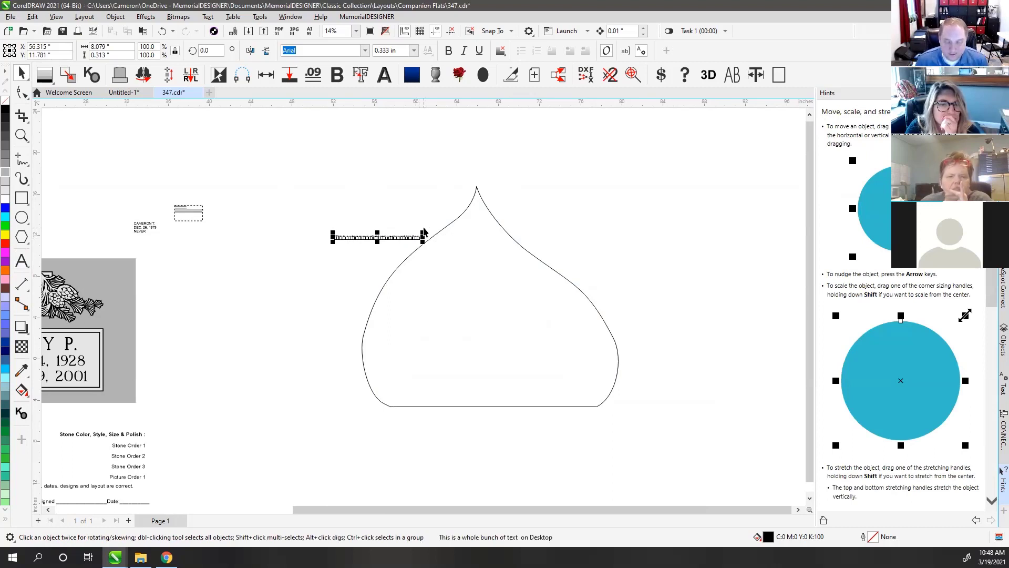
{"action": "left_click", "coordinate": [423, 228]}
{"action": "left_click", "coordinate": [415, 237]}
{"action": "left_click_drag", "start_coordinate": [422, 231], "coordinate": [640, 174]}
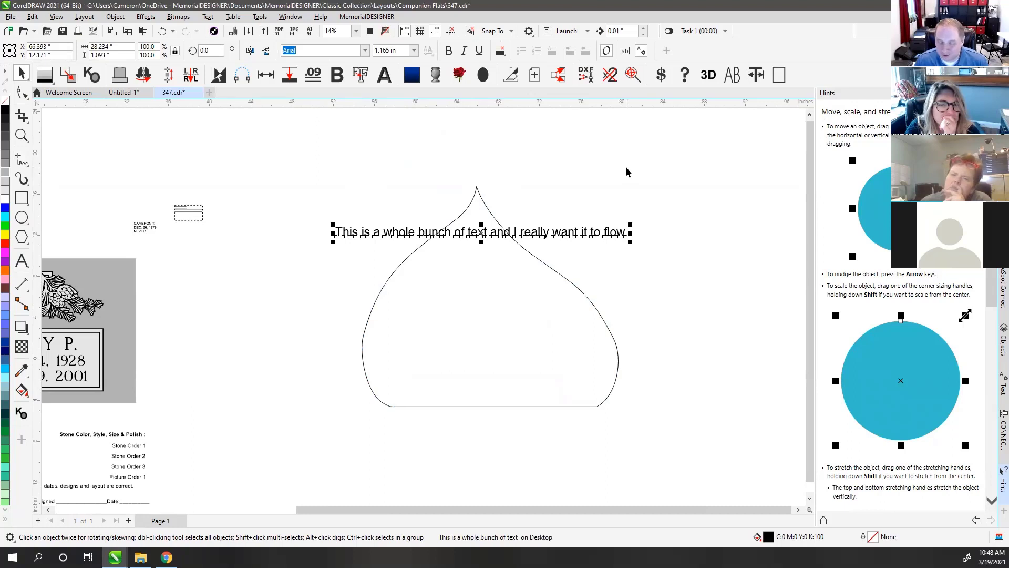
{"action": "left_click_drag", "start_coordinate": [418, 235], "coordinate": [525, 232]}
- Break the sentence into lines after 'This', 'is a whole' and 'and I'
{"action": "left_click", "coordinate": [22, 260]}
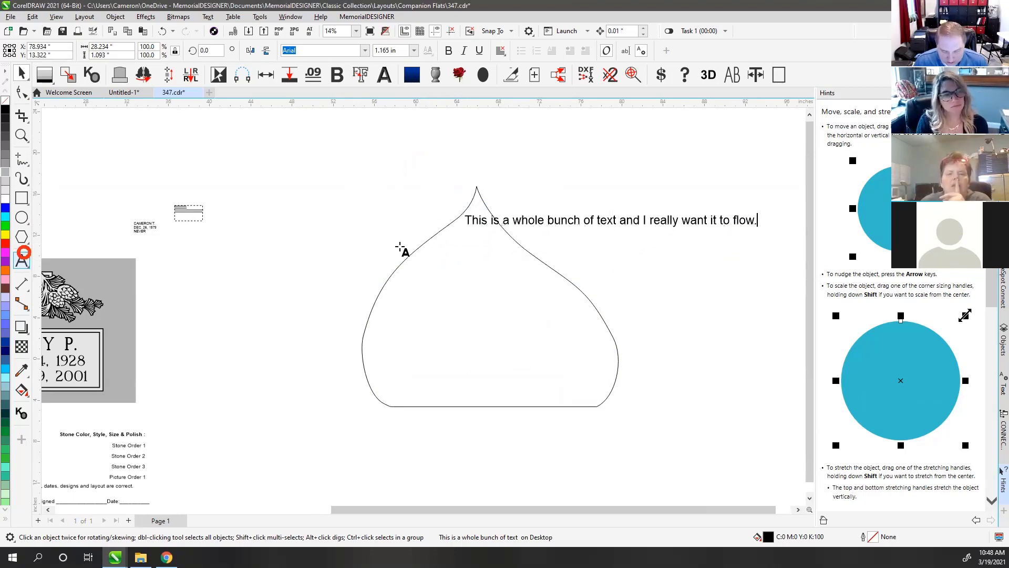
{"action": "left_click", "coordinate": [493, 220]}
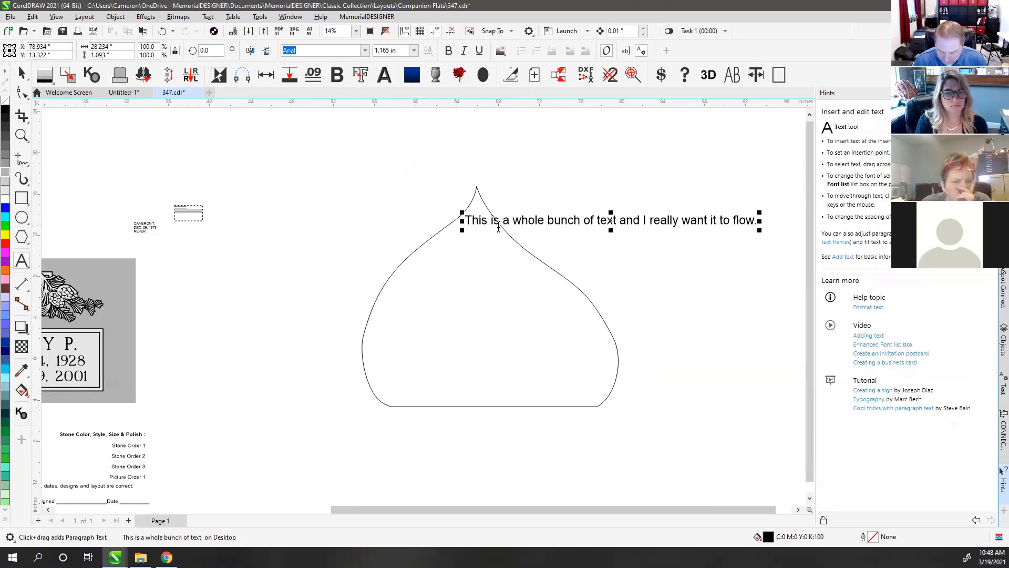
{"action": "key", "text": "Return"}
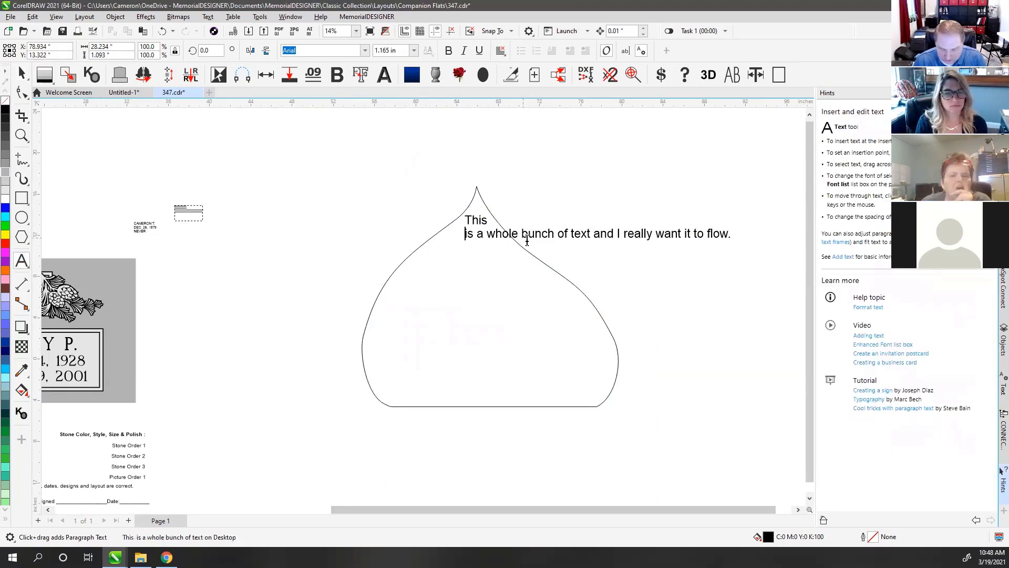
{"action": "left_click", "coordinate": [523, 235]}
{"action": "key", "text": "Return"}
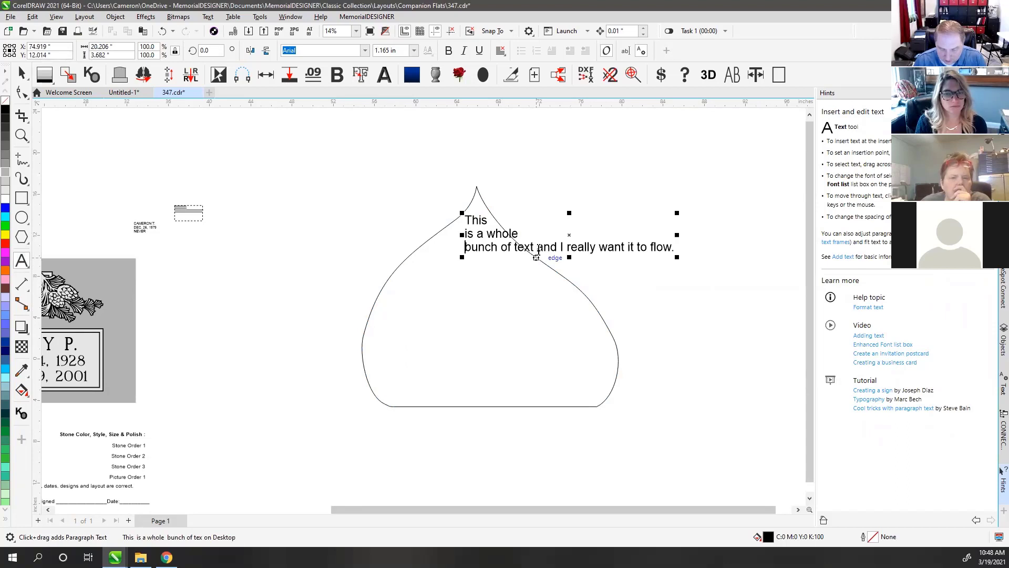
{"action": "left_click", "coordinate": [537, 250]}
{"action": "left_click", "coordinate": [564, 247]}
{"action": "key", "text": "Return"}
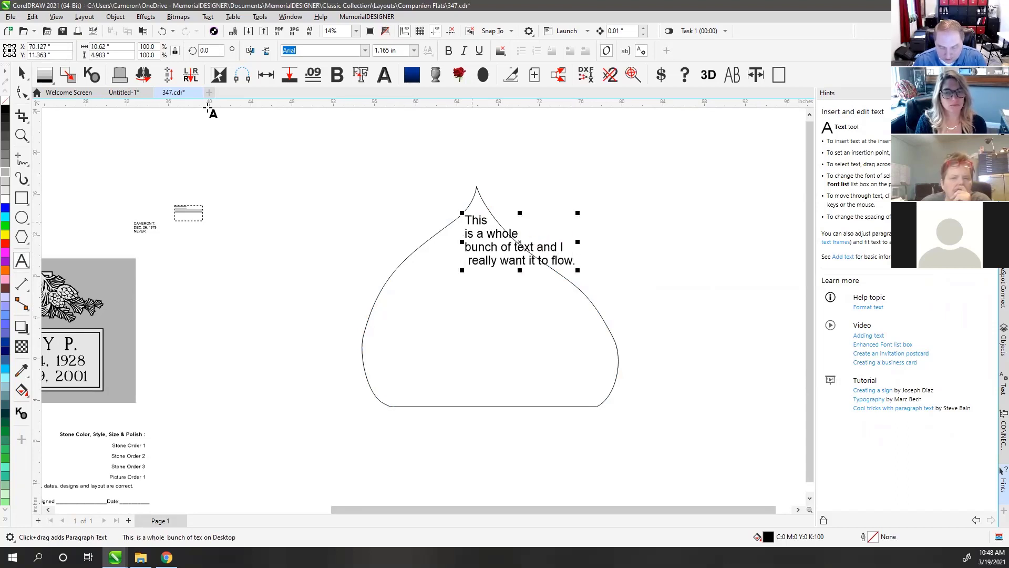
- Center-align the stacked lines and shift them left inside the teardrop, then undo back to two lines
{"action": "left_click", "coordinate": [500, 51]}
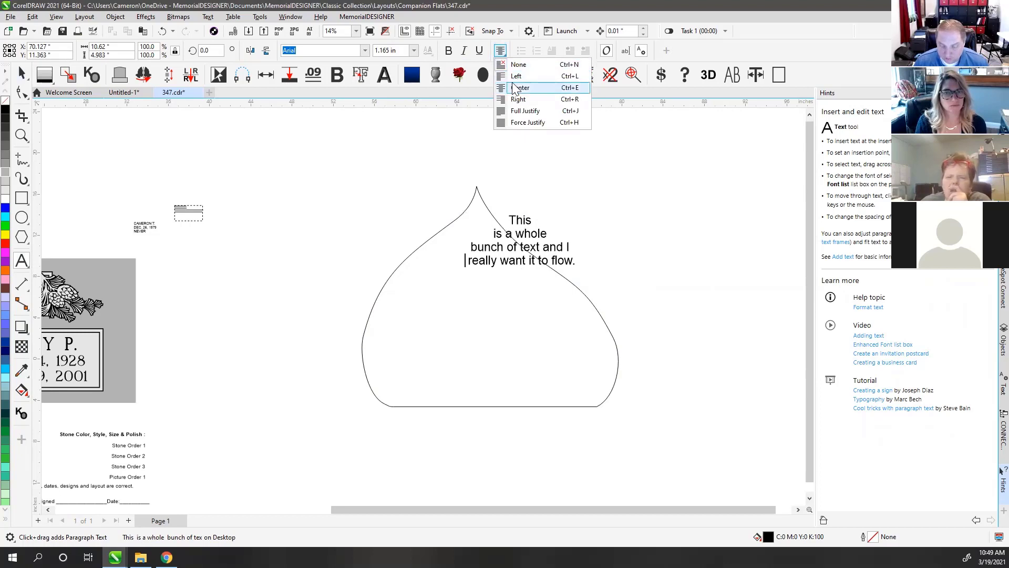
{"action": "left_click", "coordinate": [514, 87]}
{"action": "left_click", "coordinate": [21, 74]}
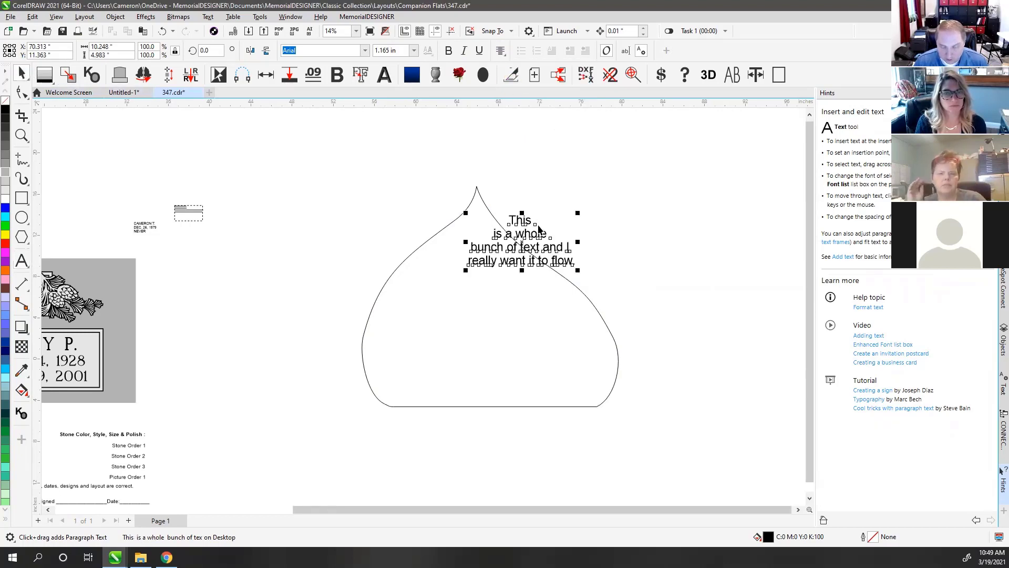
{"action": "left_click_drag", "start_coordinate": [516, 222], "coordinate": [479, 230]}
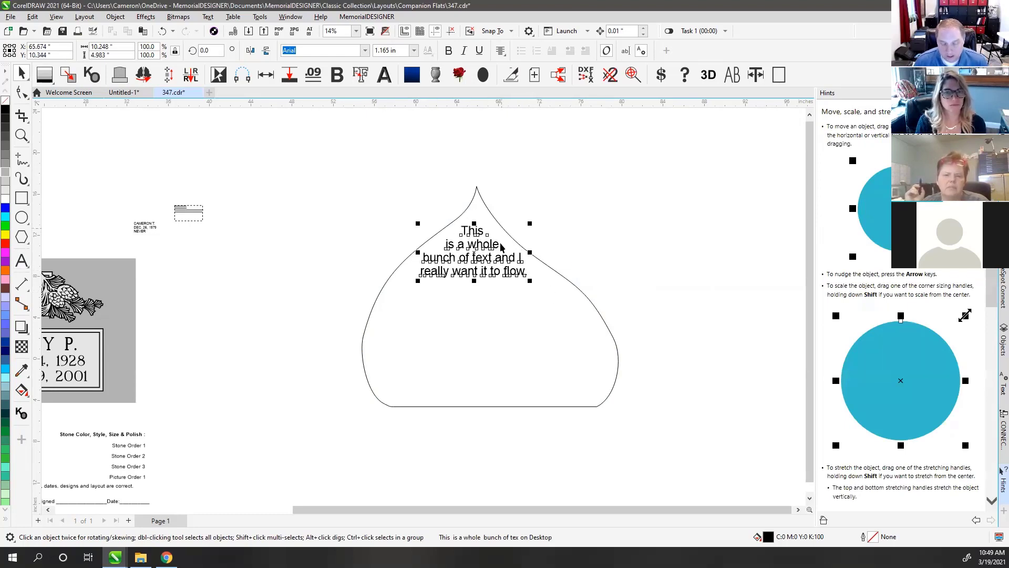
{"action": "key", "text": "ctrl+z"}
{"action": "key", "text": "ctrl+z"}
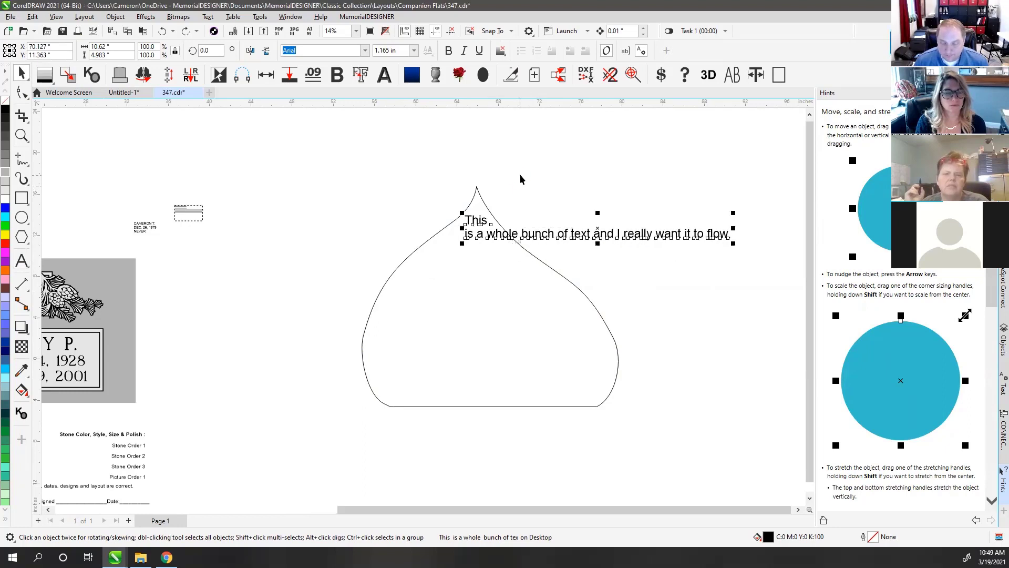
- Move the sentence above the teardrop and paste copies so it repeats on five lines
{"action": "left_click_drag", "start_coordinate": [549, 221], "coordinate": [347, 159]}
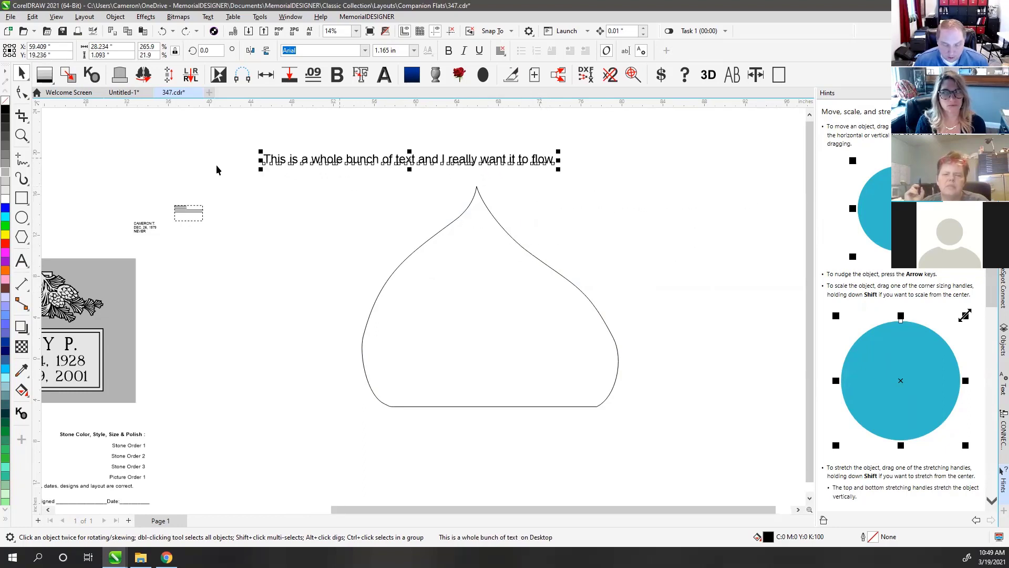
{"action": "key", "text": "F8"}
{"action": "triple_click", "coordinate": [379, 159]}
{"action": "key", "text": "ctrl+c"}
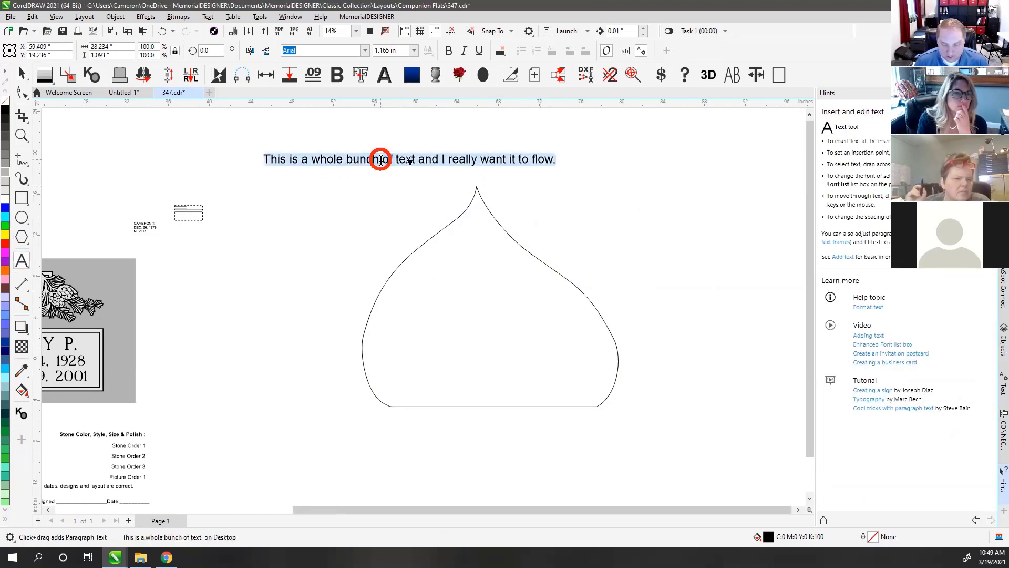
{"action": "left_click", "coordinate": [544, 158]}
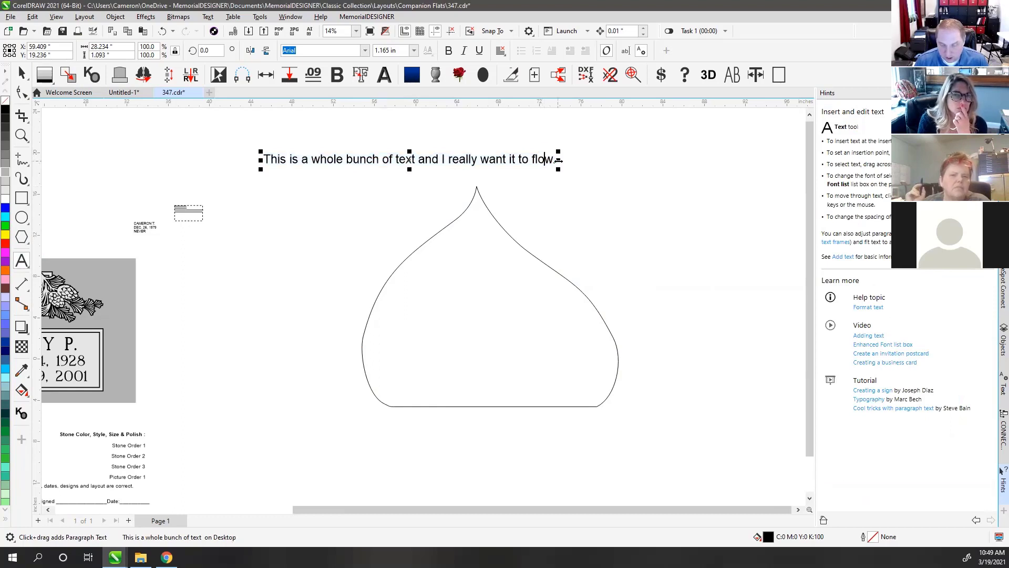
{"action": "left_click", "coordinate": [554, 162]}
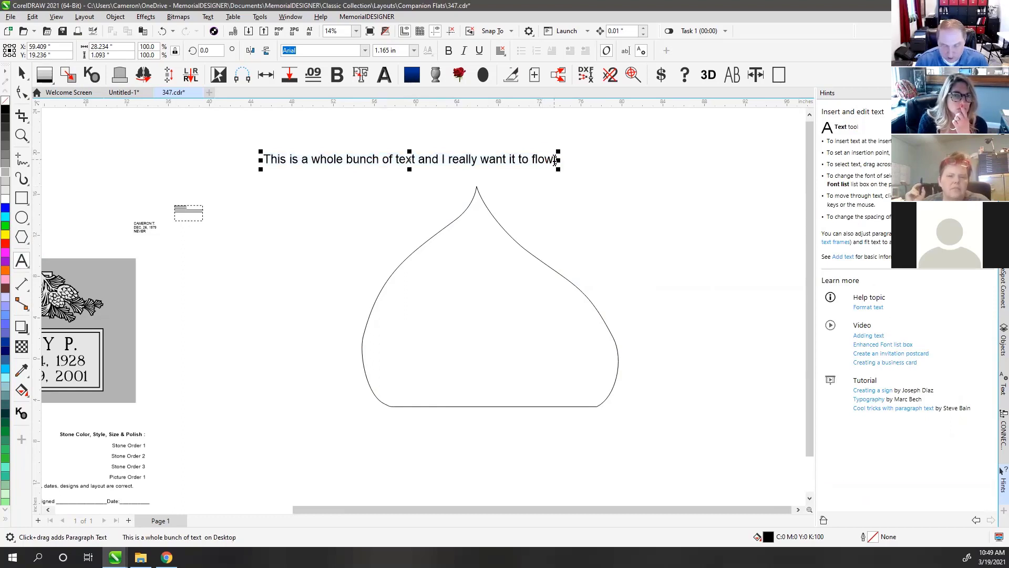
{"action": "key", "text": "Return"}
{"action": "key", "text": "ctrl+v"}
{"action": "key", "text": "Return"}
{"action": "key", "text": "ctrl+v"}
{"action": "key", "text": "Return"}
{"action": "key", "text": "ctrl+v"}
{"action": "key", "text": "Return"}
{"action": "key", "text": "ctrl+v"}
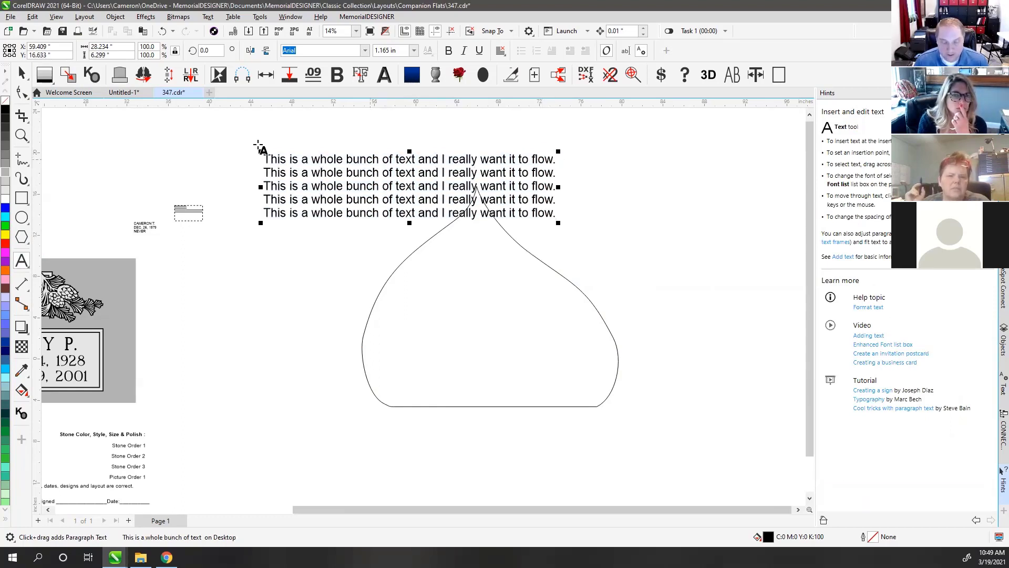
{"action": "left_click", "coordinate": [21, 74]}
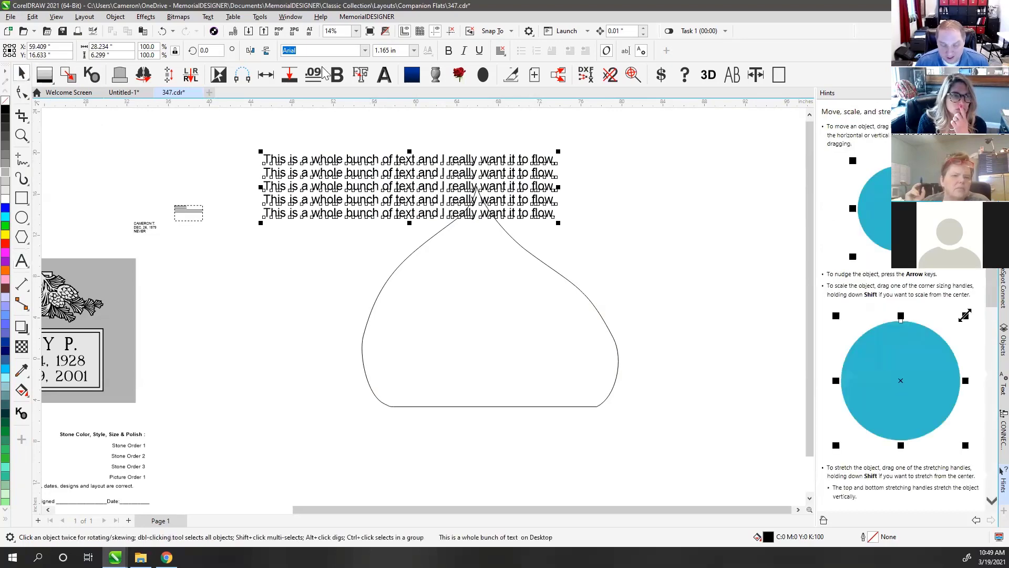
- Try Convert To Paragraph Text and resizing the frame over the dome, then undo
{"action": "left_click", "coordinate": [260, 17]}
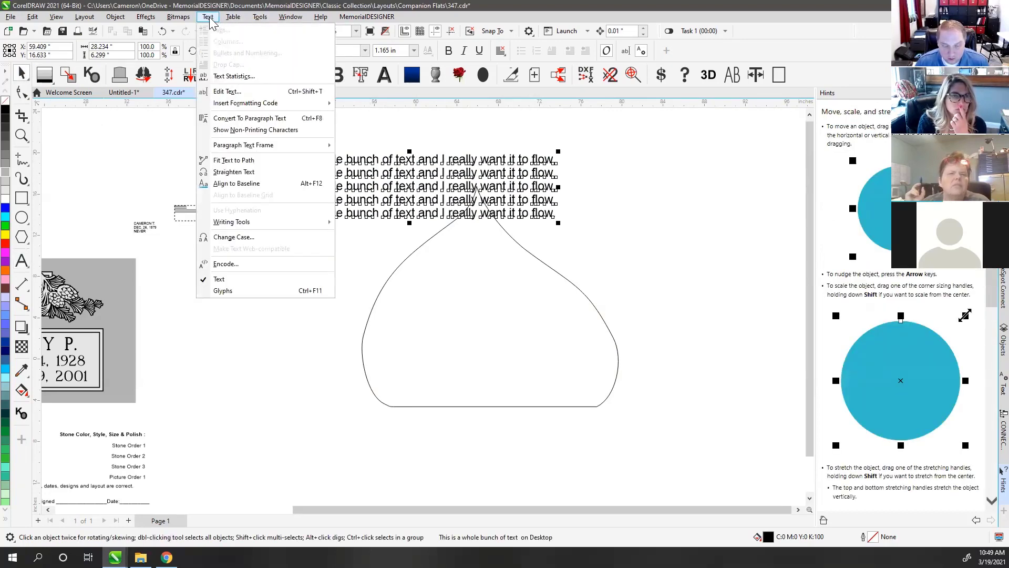
{"action": "left_click", "coordinate": [278, 119]}
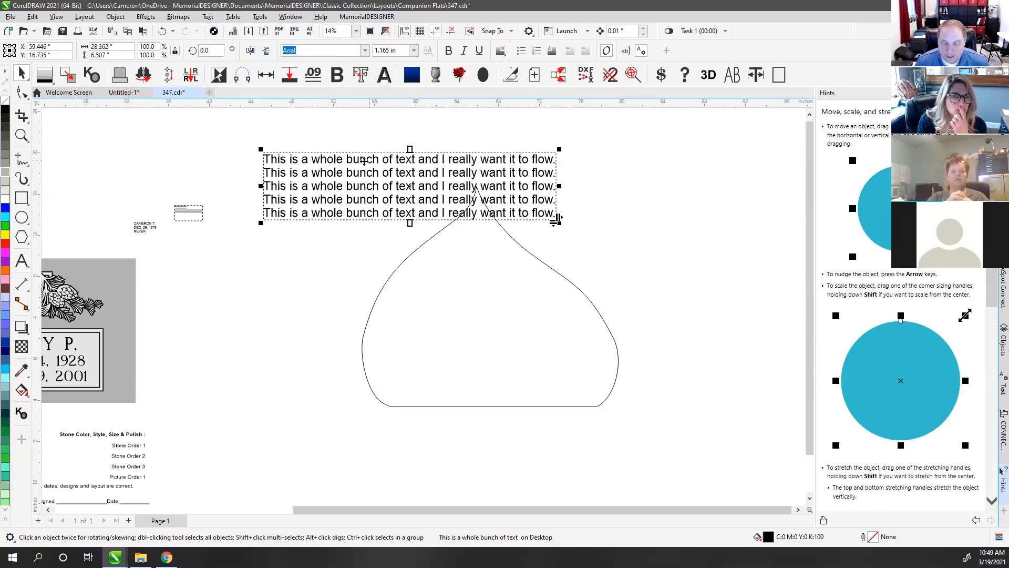
{"action": "left_click_drag", "start_coordinate": [364, 162], "coordinate": [449, 279]}
{"action": "left_click_drag", "start_coordinate": [699, 301], "coordinate": [734, 284]}
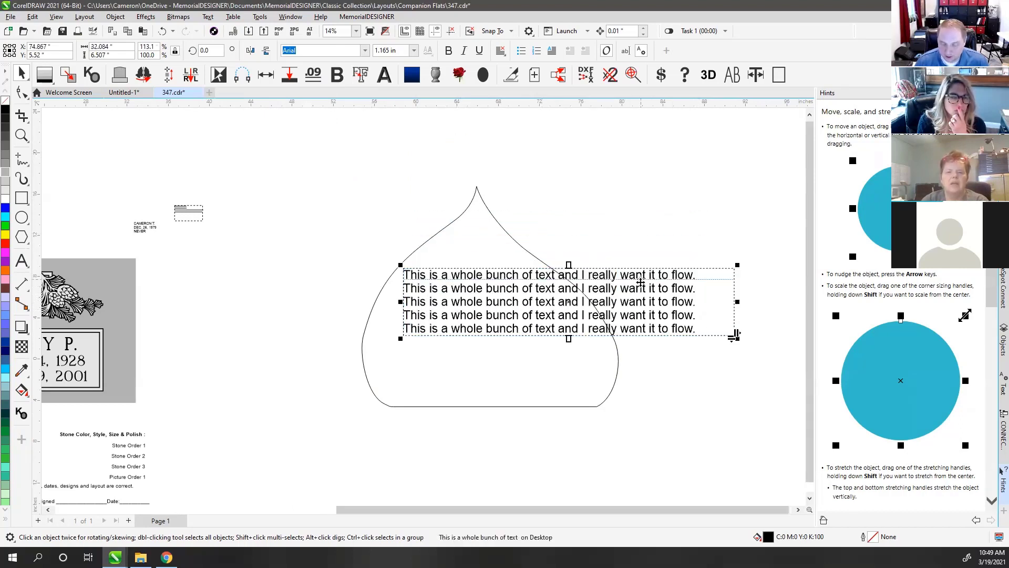
{"action": "left_click_drag", "start_coordinate": [640, 279], "coordinate": [520, 122]}
{"action": "key", "text": "ctrl+z"}
{"action": "key", "text": "ctrl+z"}
{"action": "key", "text": "ctrl+z"}
{"action": "key", "text": "ctrl+z"}
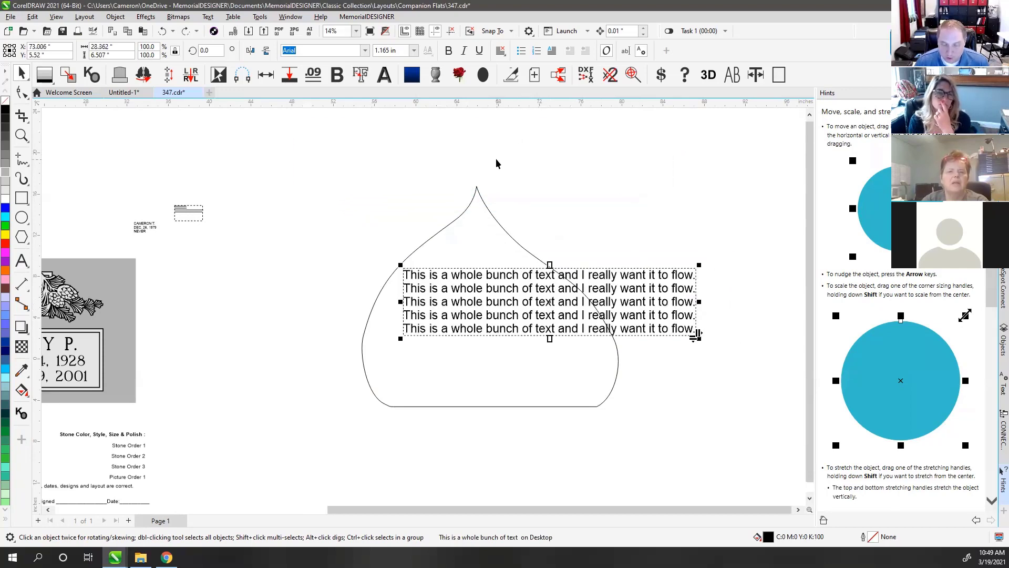
- Move the five-line block just above the dome and select the dome outline
{"action": "left_click", "coordinate": [468, 128]}
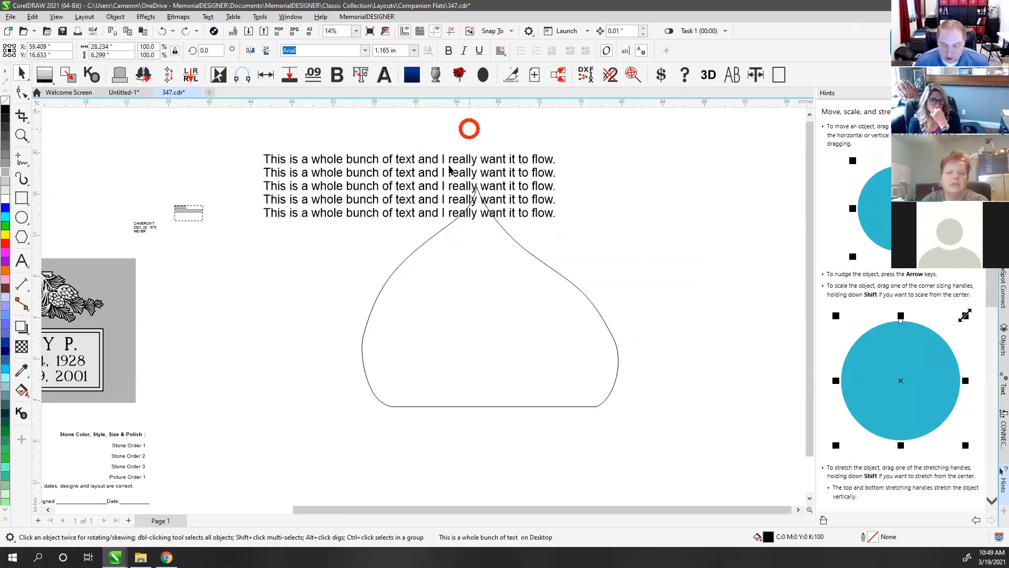
{"action": "left_click_drag", "start_coordinate": [446, 161], "coordinate": [442, 128]}
{"action": "left_click", "coordinate": [455, 221]}
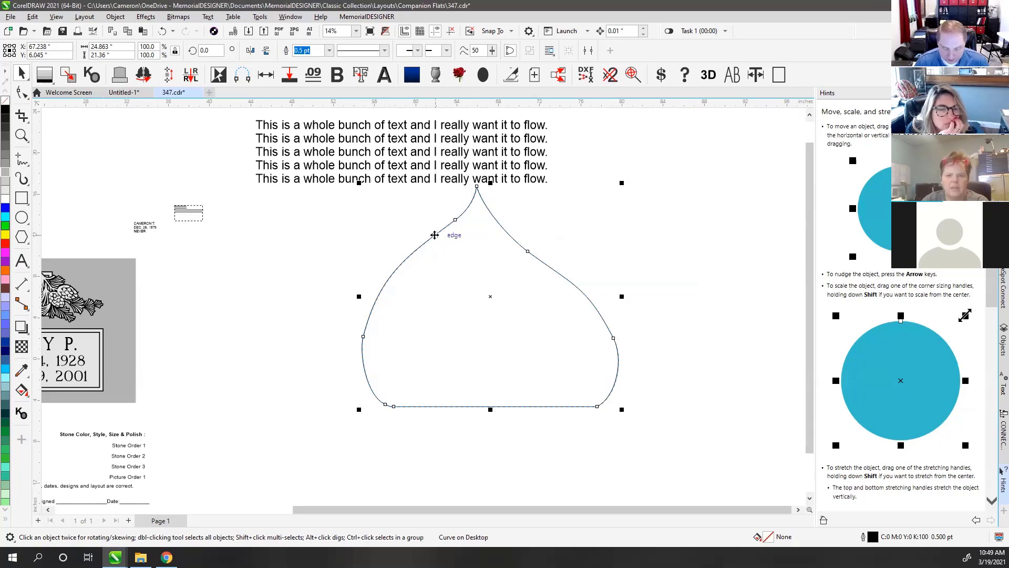
- Type test text 'asdfasdf', then click inside the dome outline to make it a paragraph text frame
{"action": "left_click", "coordinate": [23, 261]}
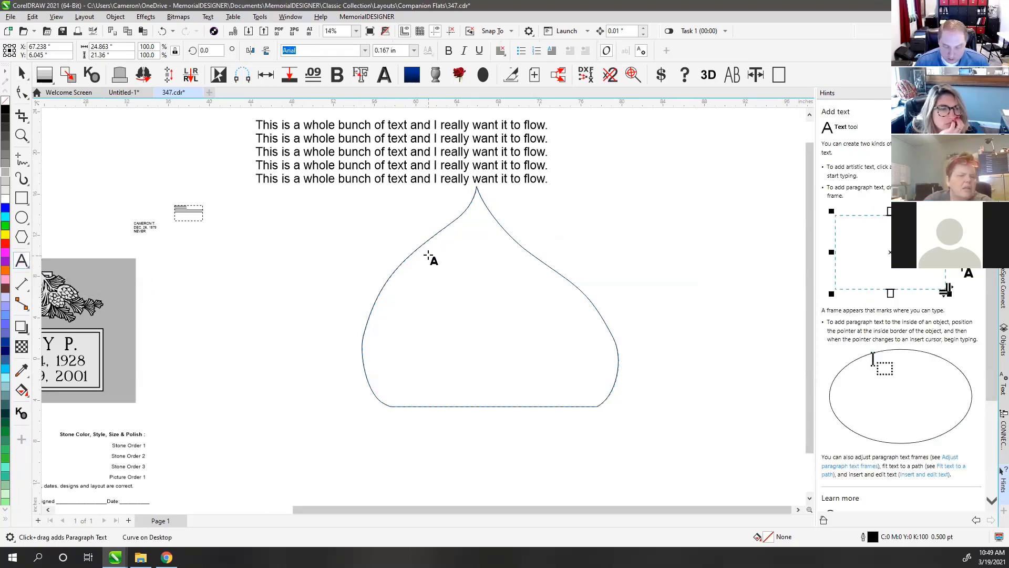
{"action": "scroll", "coordinate": [423, 305], "scroll_direction": "up", "scroll_amount": 3}
{"action": "scroll", "coordinate": [423, 305], "scroll_direction": "up", "scroll_amount": 3}
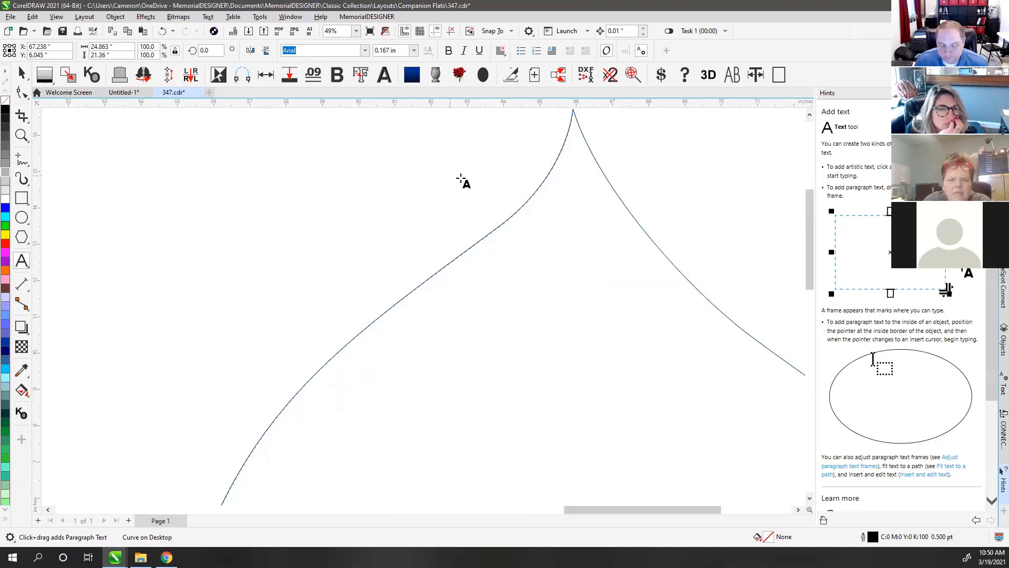
{"action": "left_click", "coordinate": [542, 375]}
{"action": "type", "text": "asdfasdf"}
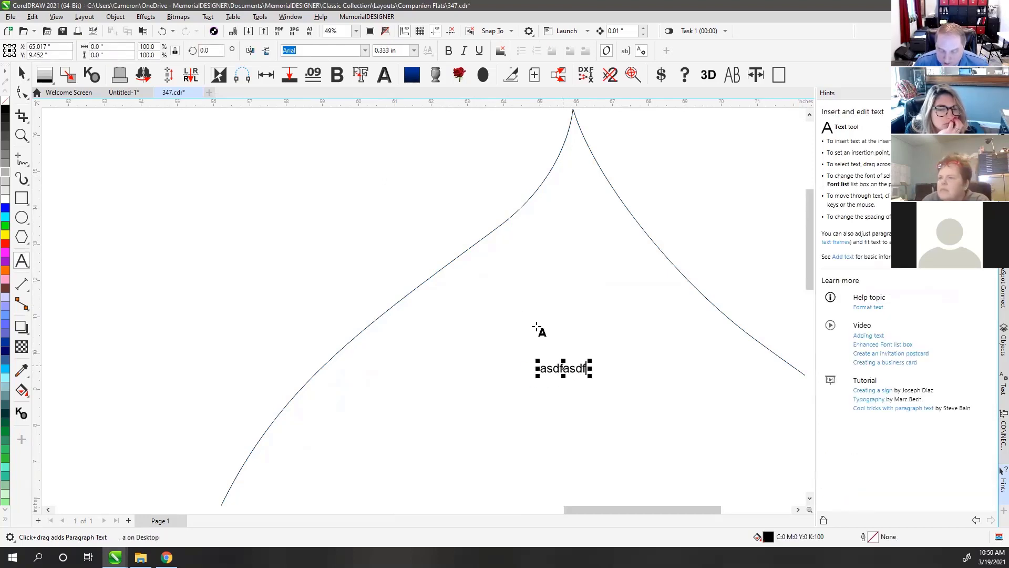
{"action": "left_click", "coordinate": [496, 235]}
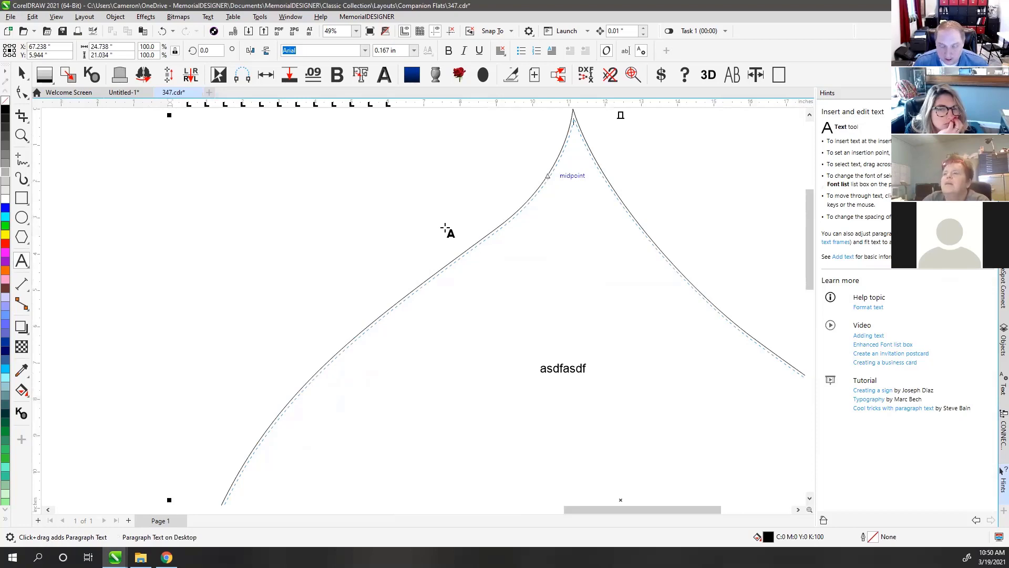
{"action": "left_click", "coordinate": [20, 71]}
{"action": "scroll", "coordinate": [452, 302], "scroll_direction": "down", "scroll_amount": 3}
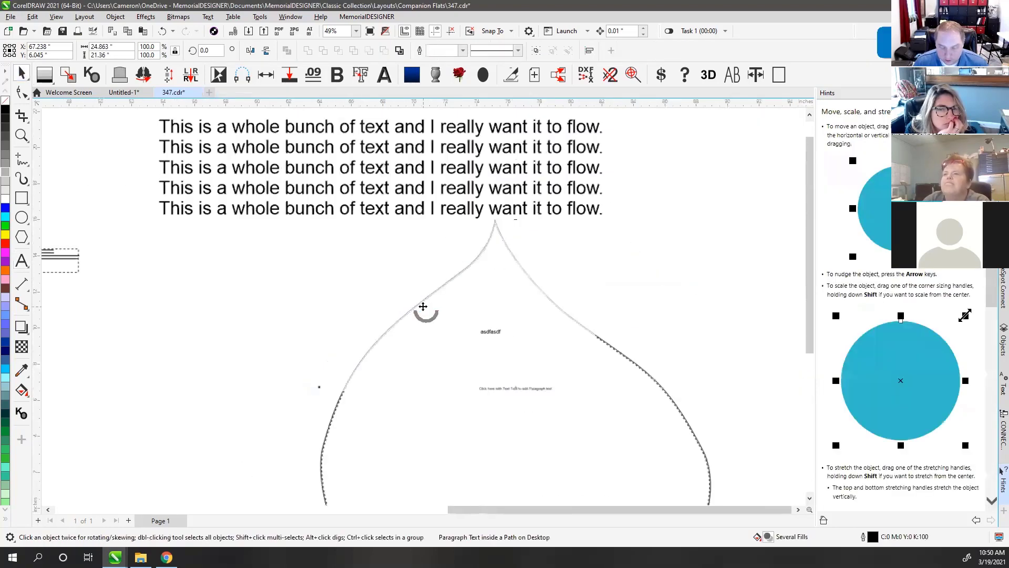
{"action": "left_click", "coordinate": [468, 324]}
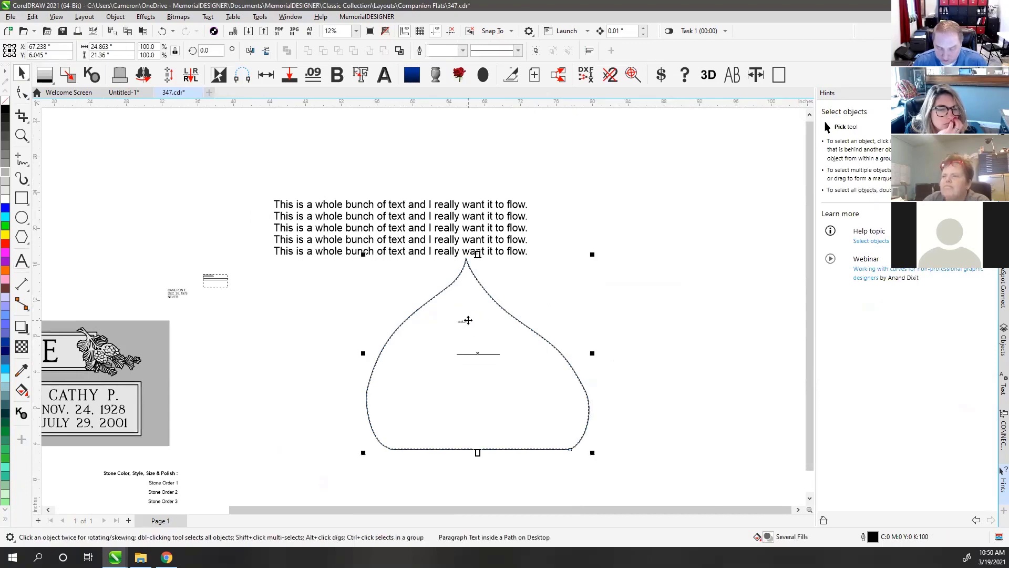
- Cut the five-line sentence block and paste it into the dome's text frame
{"action": "left_click", "coordinate": [428, 203]}
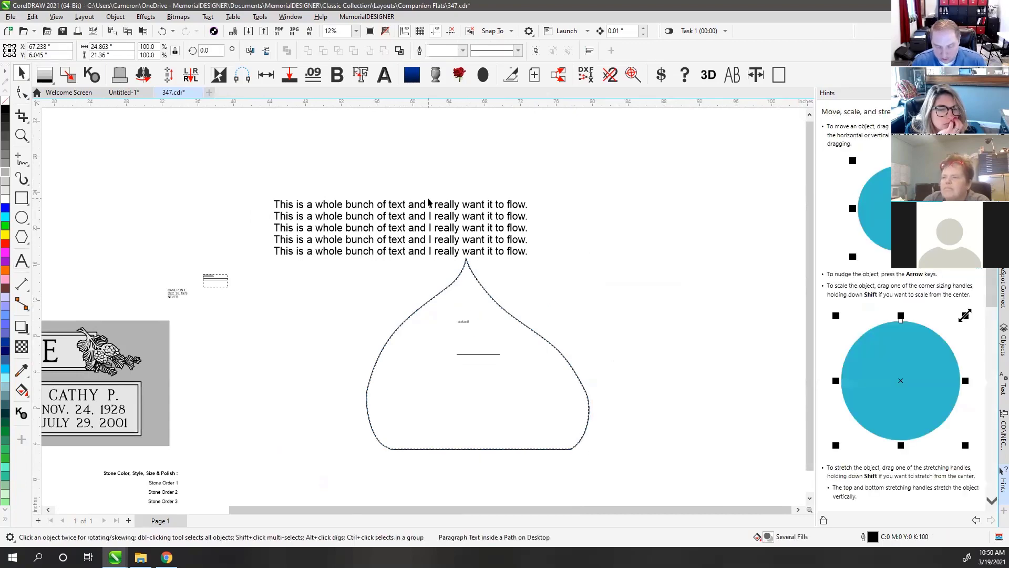
{"action": "left_click", "coordinate": [22, 260]}
{"action": "key", "text": "ctrl+c"}
{"action": "key", "text": "Delete"}
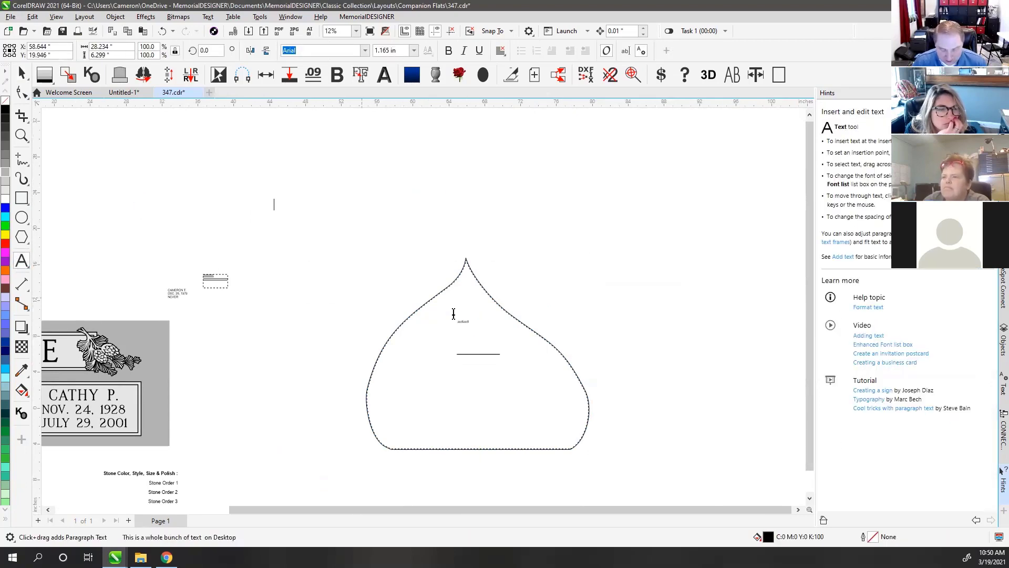
{"action": "left_click", "coordinate": [462, 375]}
{"action": "key", "text": "ctrl+v"}
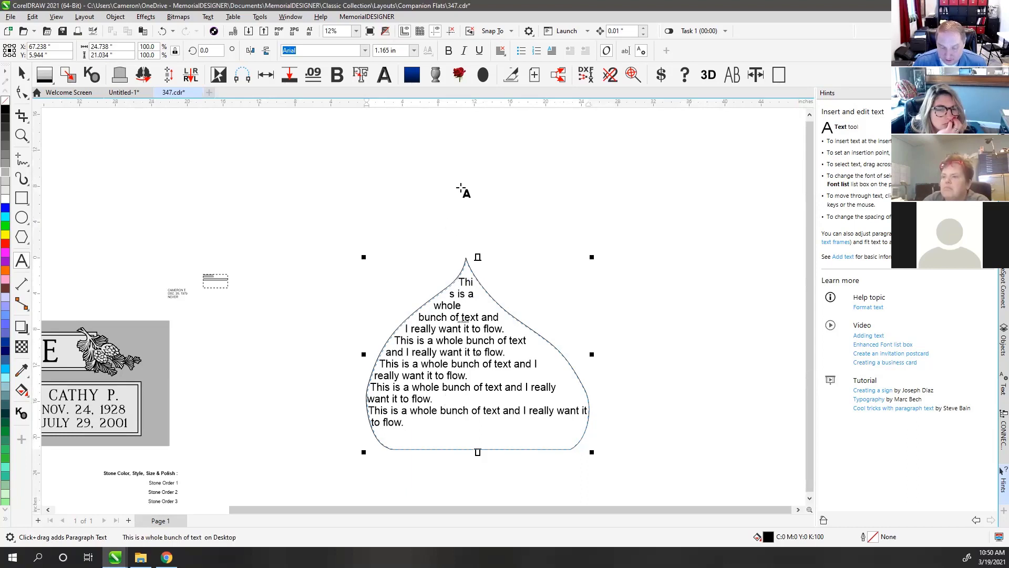
- Try Full Justify on the dome text, undo it, and select the text-filled dome
{"action": "left_click", "coordinate": [500, 50]}
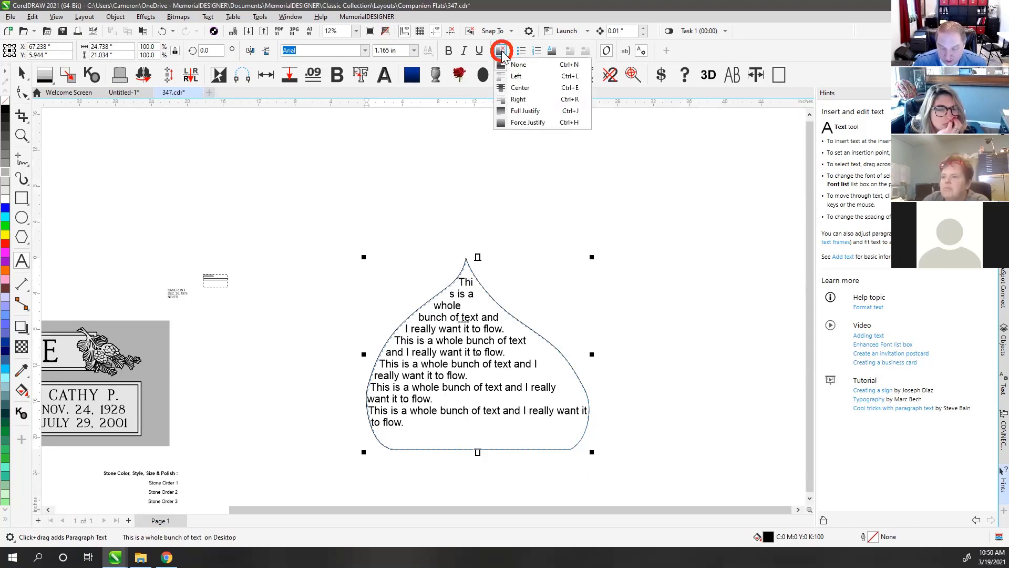
{"action": "left_click", "coordinate": [525, 111]}
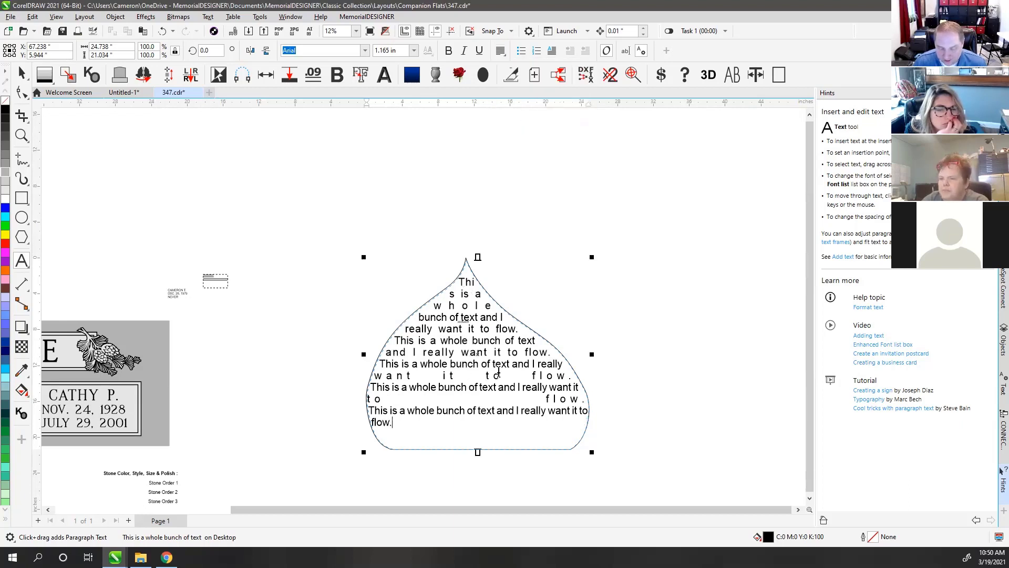
{"action": "key", "text": "ctrl+z"}
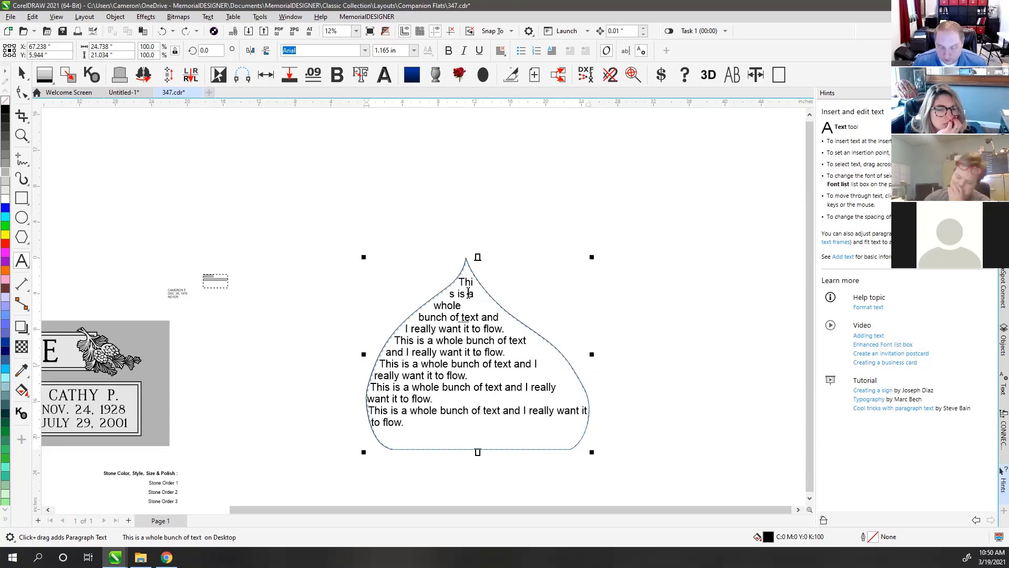
{"action": "left_click", "coordinate": [22, 74]}
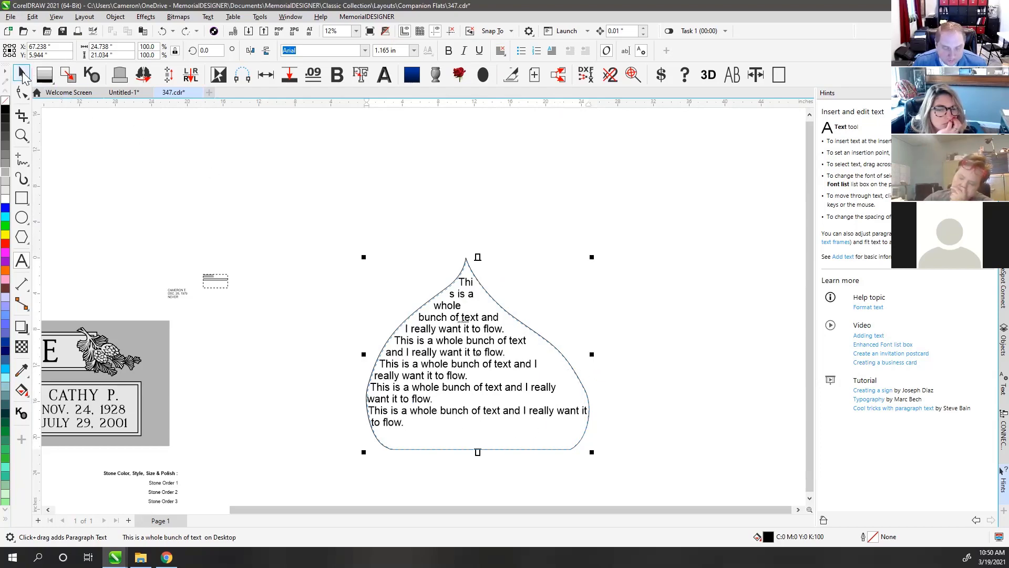
{"action": "left_click", "coordinate": [464, 241]}
{"action": "left_click", "coordinate": [465, 257]}
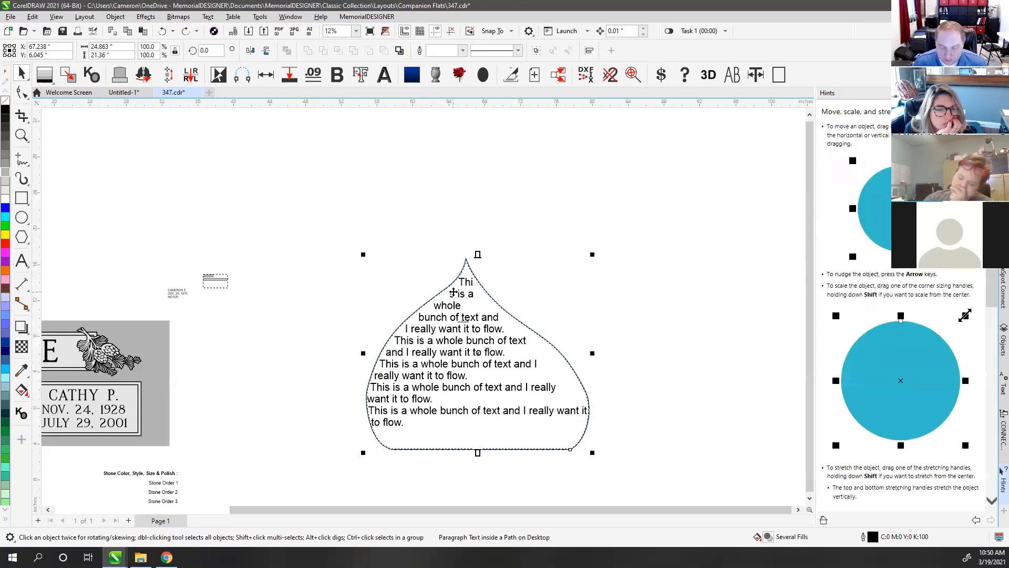
{"action": "scroll", "coordinate": [423, 305], "scroll_direction": "down", "scroll_amount": 2}
{"action": "scroll", "coordinate": [423, 306], "scroll_direction": "down", "scroll_amount": 1}
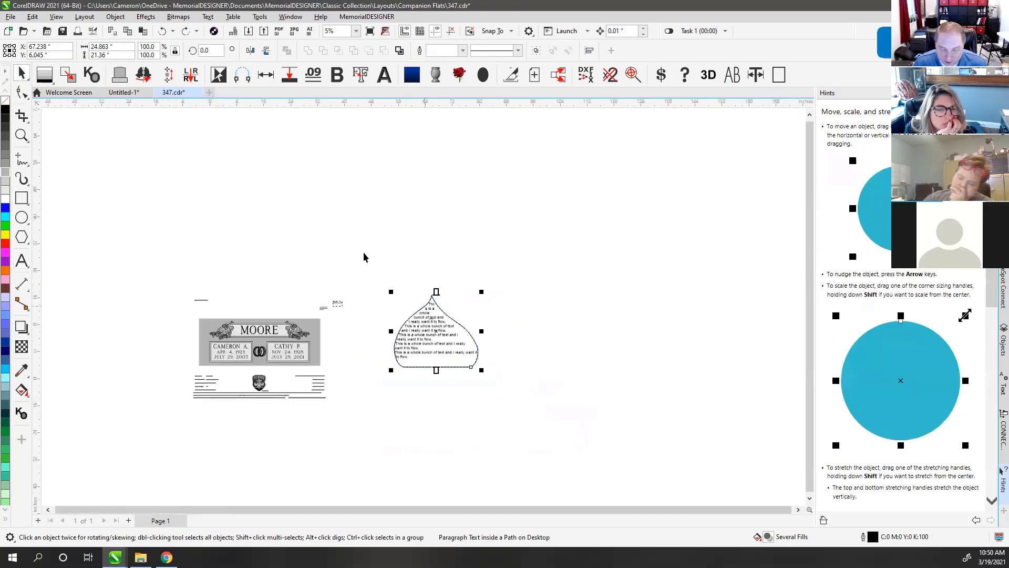
- Draw a paragraph text frame right of the dome and type a short sample name with a period
{"action": "left_click", "coordinate": [19, 263]}
{"action": "left_click_drag", "start_coordinate": [521, 275], "coordinate": [695, 391]}
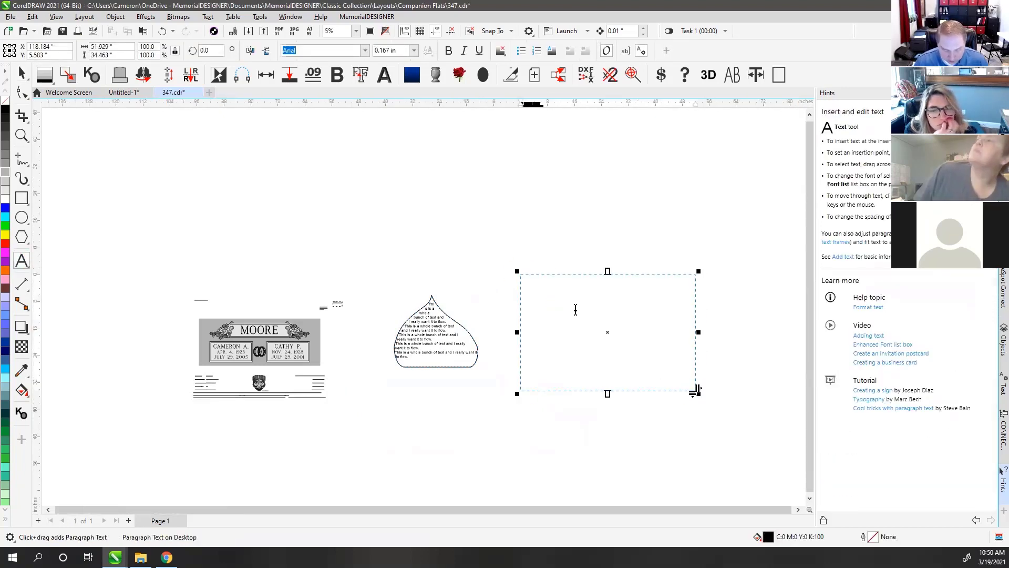
{"action": "type", "text": "BO"}
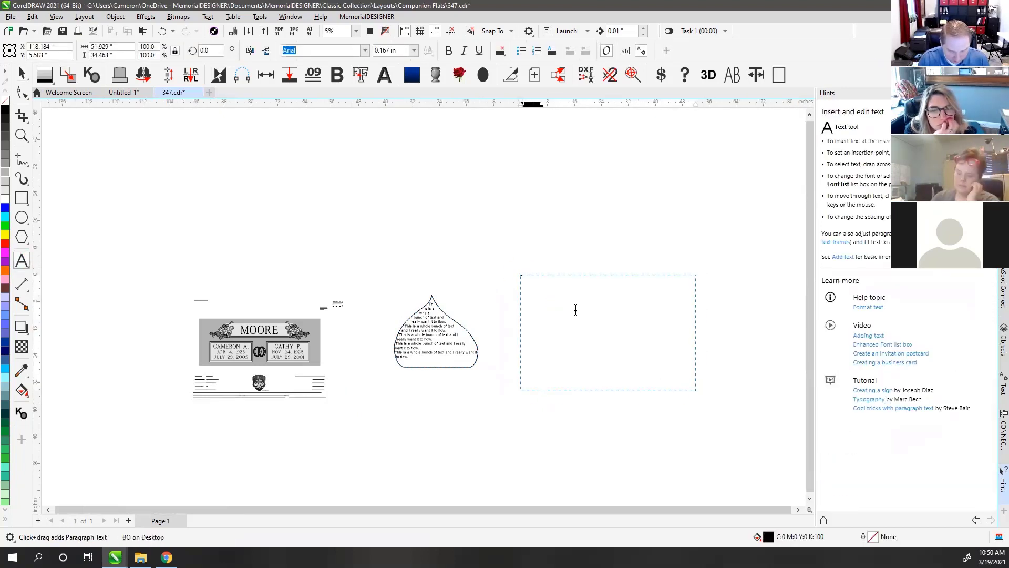
{"action": "type", "text": "B JR"}
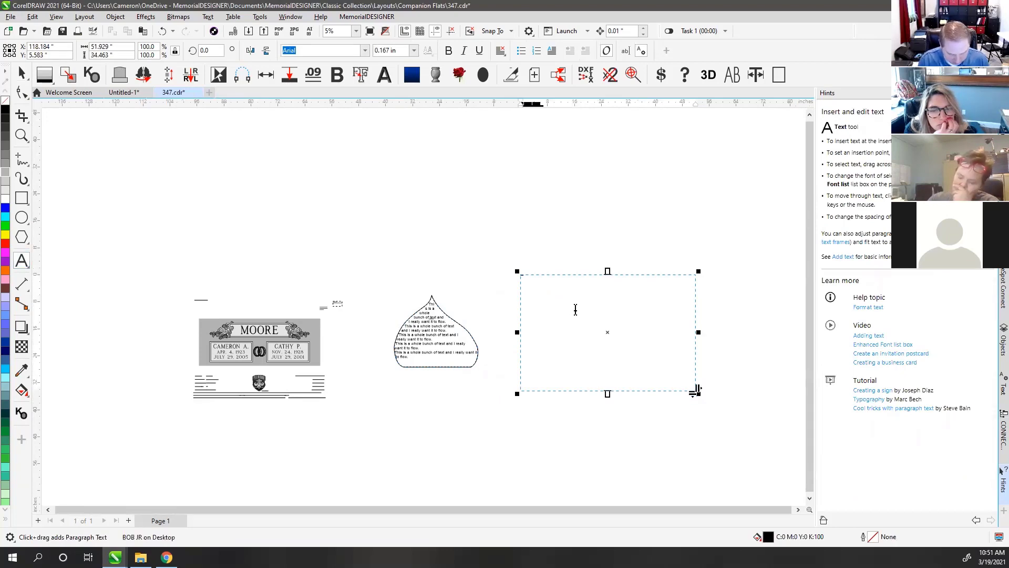
{"action": "scroll", "coordinate": [572, 305], "scroll_direction": "up", "scroll_amount": 5}
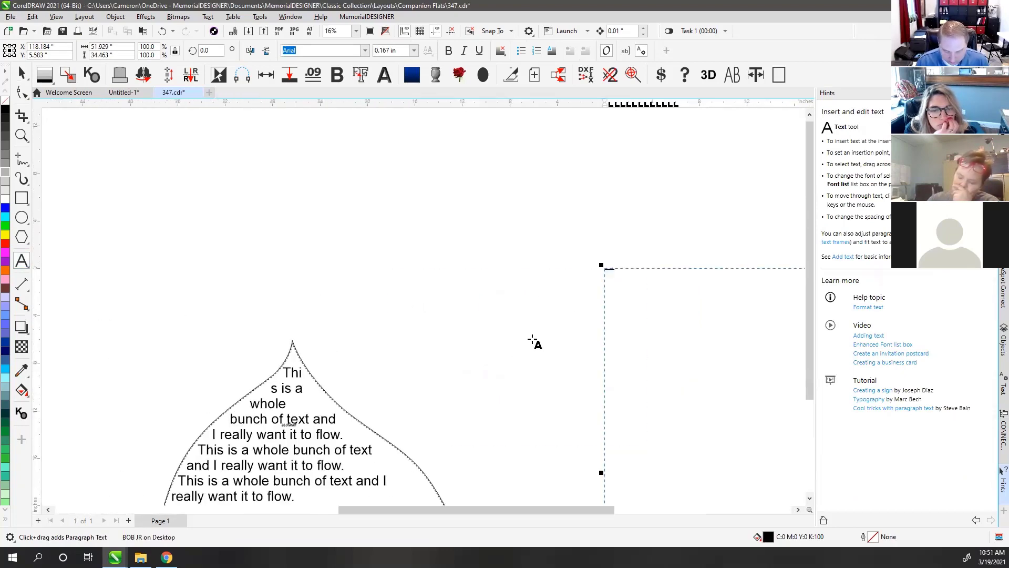
{"action": "left_click", "coordinate": [348, 268]}
{"action": "type", "text": ".,"}
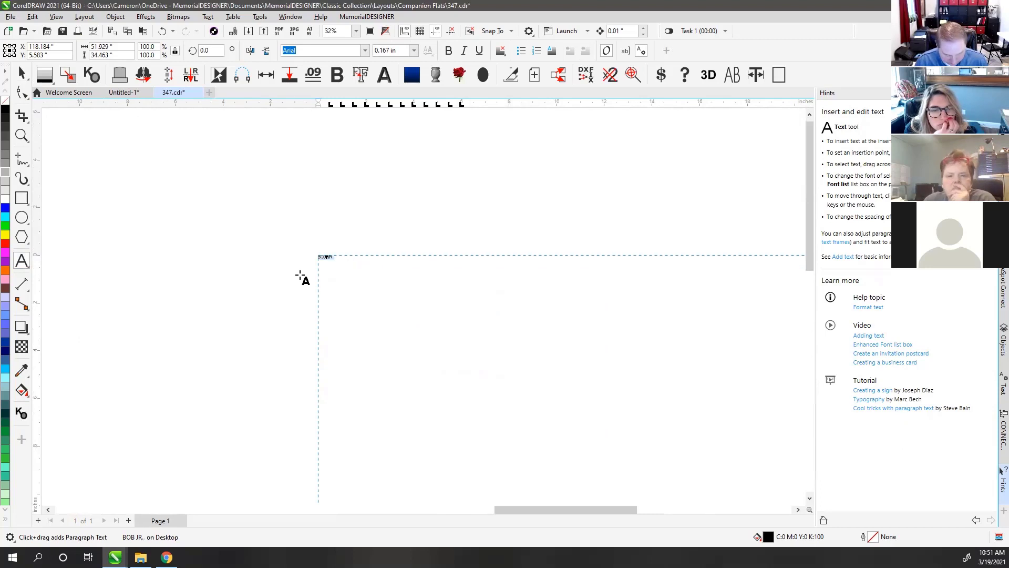
- Set all the frame's text to a 2 in font size
{"action": "left_click", "coordinate": [331, 257]}
{"action": "key", "text": "ctrl+a"}
{"action": "key", "text": "ctrl+c"}
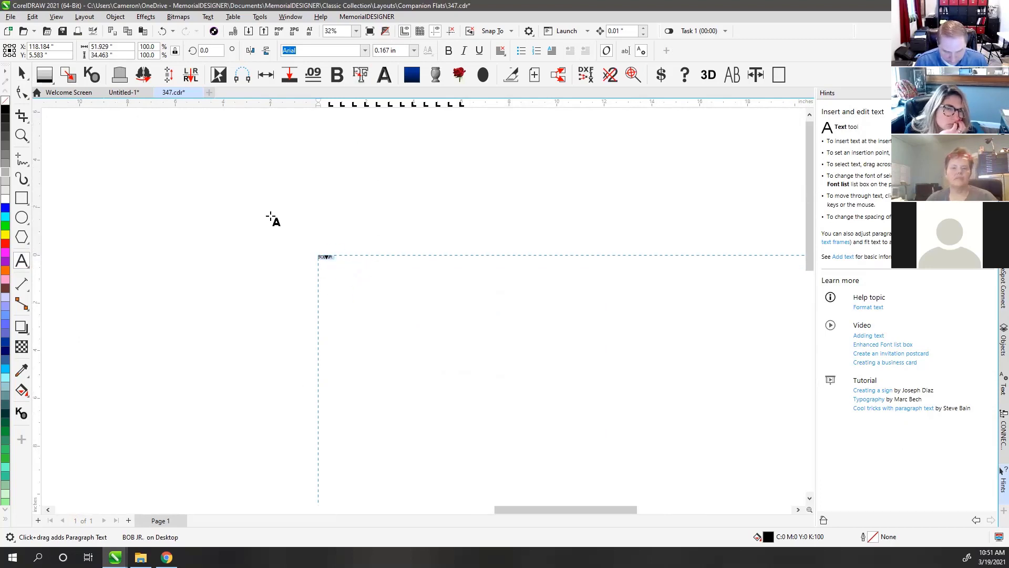
{"action": "left_click", "coordinate": [402, 50]}
{"action": "type", "text": "2"}
{"action": "key", "text": "Return"}
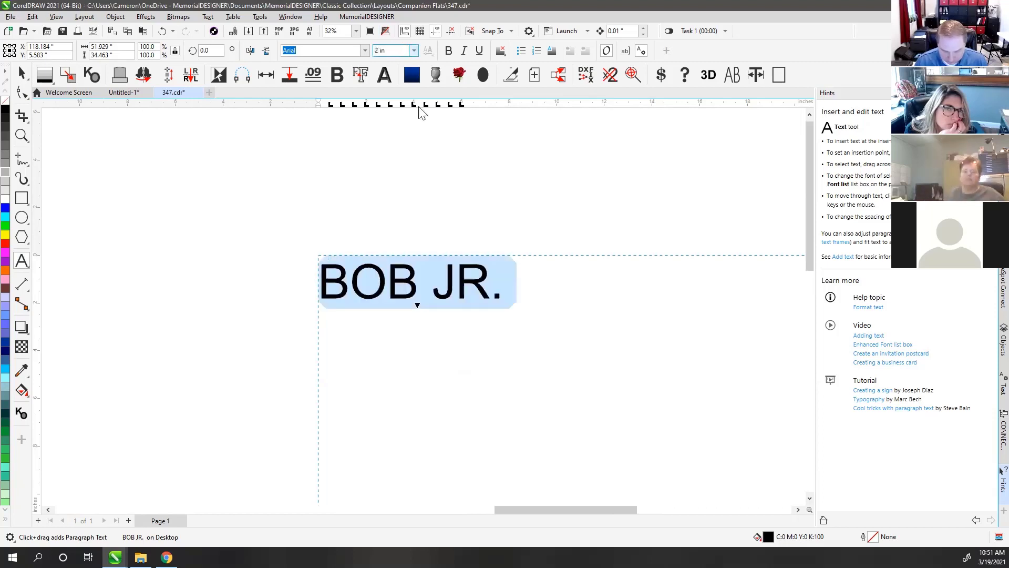
- Add pasted copies of the name on new lines in the frame
{"action": "scroll", "coordinate": [423, 308], "scroll_direction": "down", "scroll_amount": 1}
{"action": "scroll", "coordinate": [424, 308], "scroll_direction": "down", "scroll_amount": 1}
{"action": "left_click", "coordinate": [428, 309]}
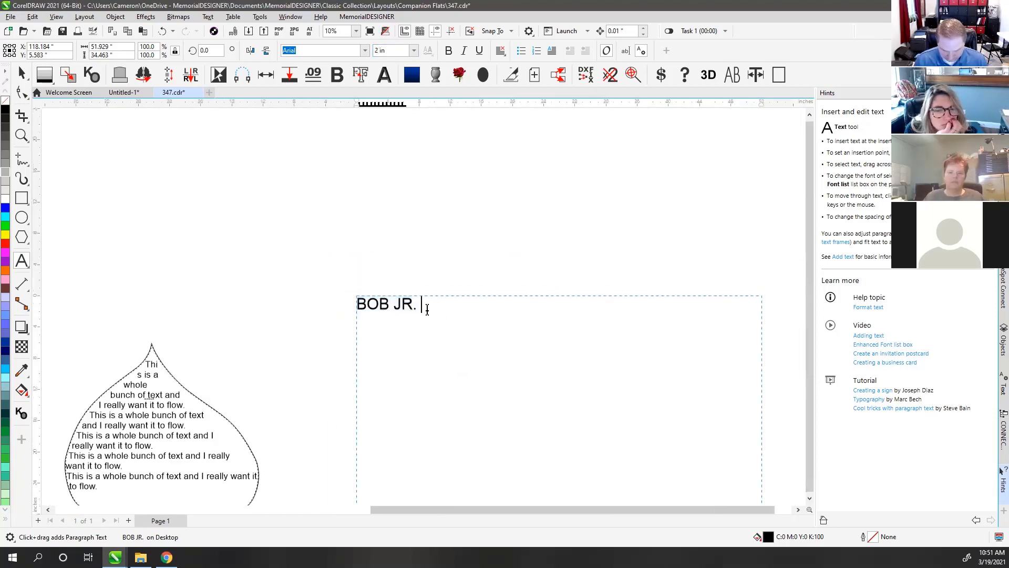
{"action": "left_click", "coordinate": [419, 308]}
{"action": "key", "text": "Return"}
{"action": "key", "text": "ctrl+v"}
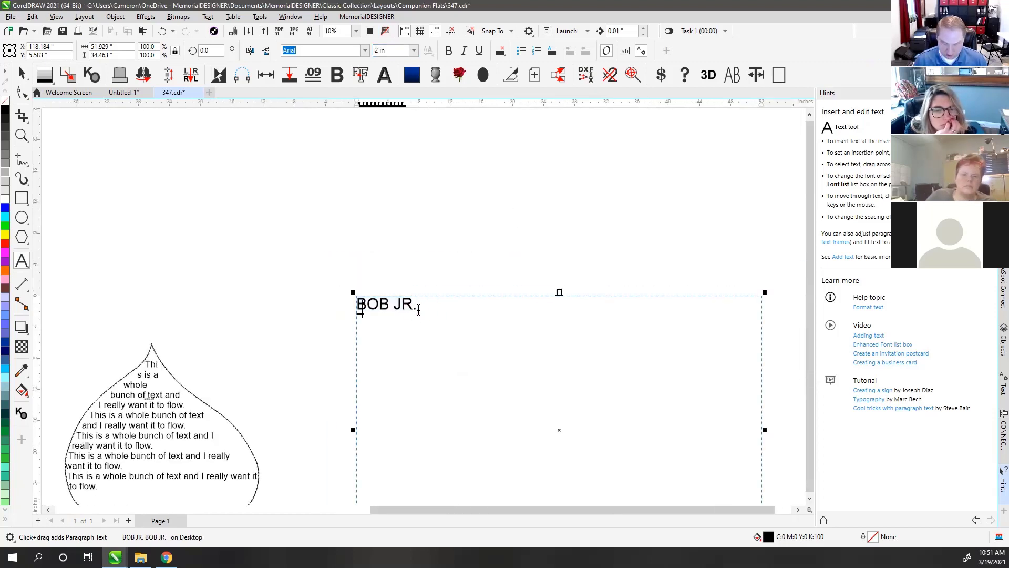
{"action": "scroll", "coordinate": [419, 309], "scroll_direction": "down", "scroll_amount": 2}
{"action": "key", "text": "ctrl+v"}
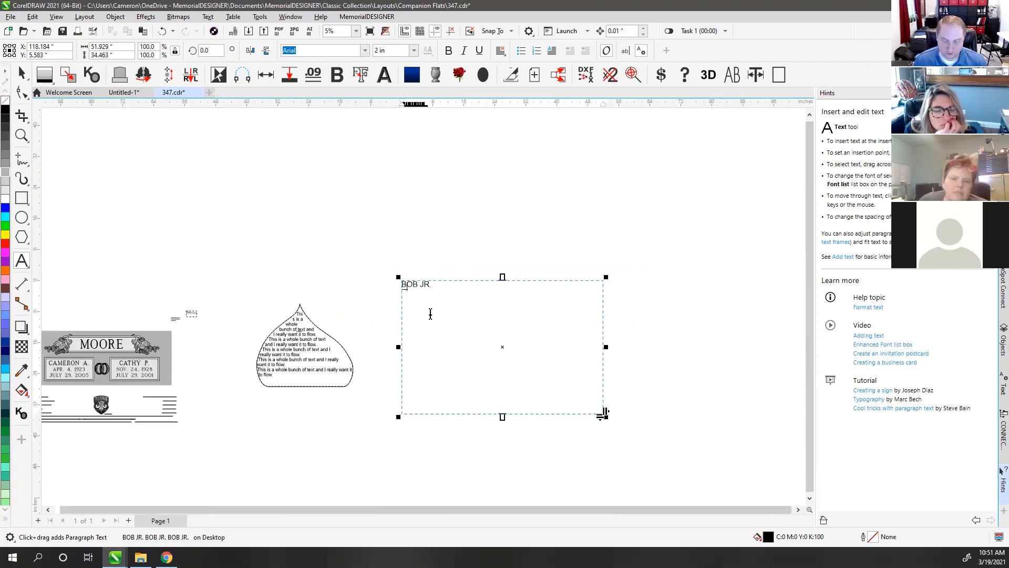
- Reset the frame to a single name line and reapply the 2 in font size
{"action": "key", "text": "ctrl+z"}
{"action": "key", "text": "ctrl+a"}
{"action": "key", "text": "Delete"}
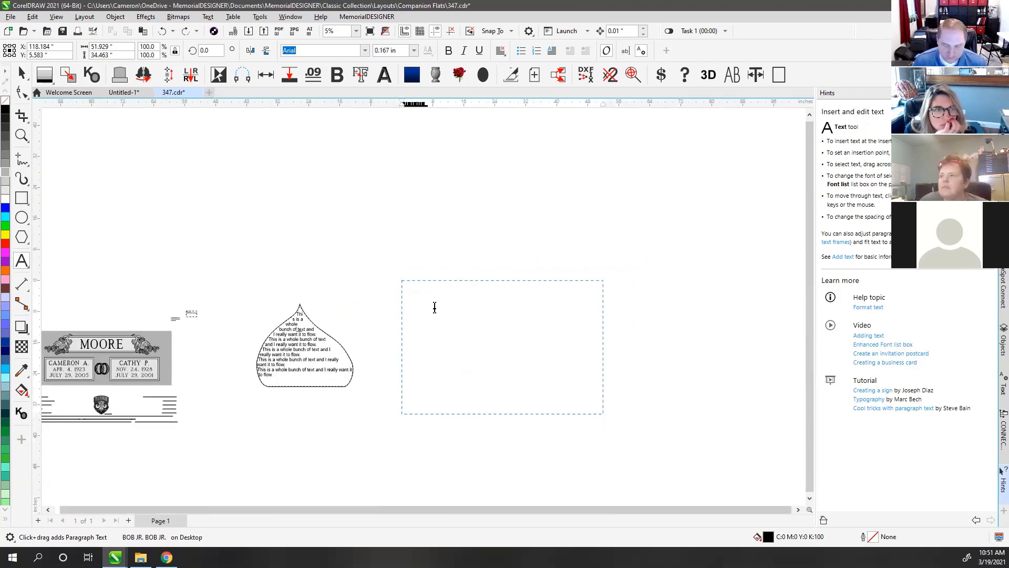
{"action": "key", "text": "ctrl+v"}
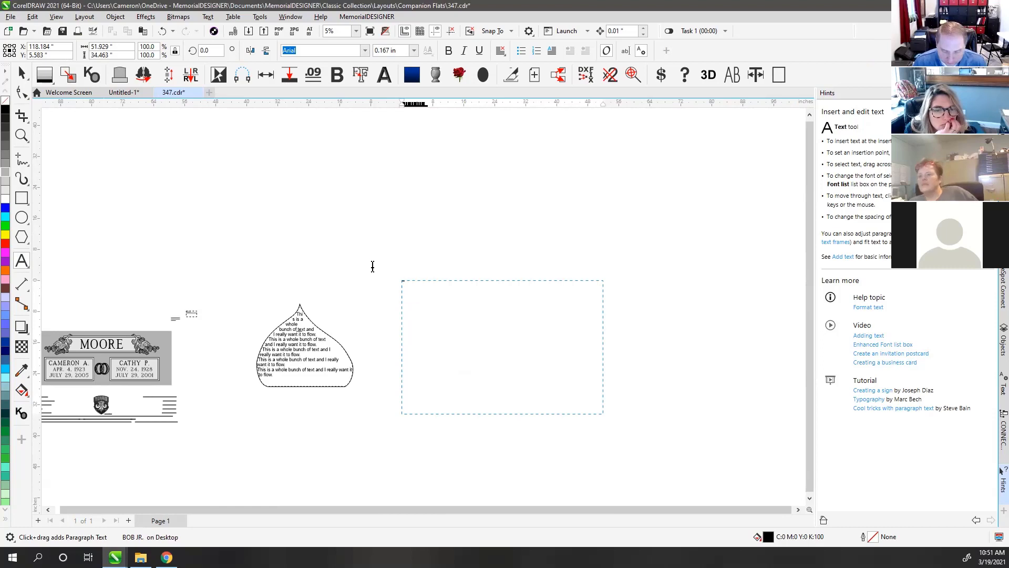
{"action": "key", "text": "ctrl+a"}
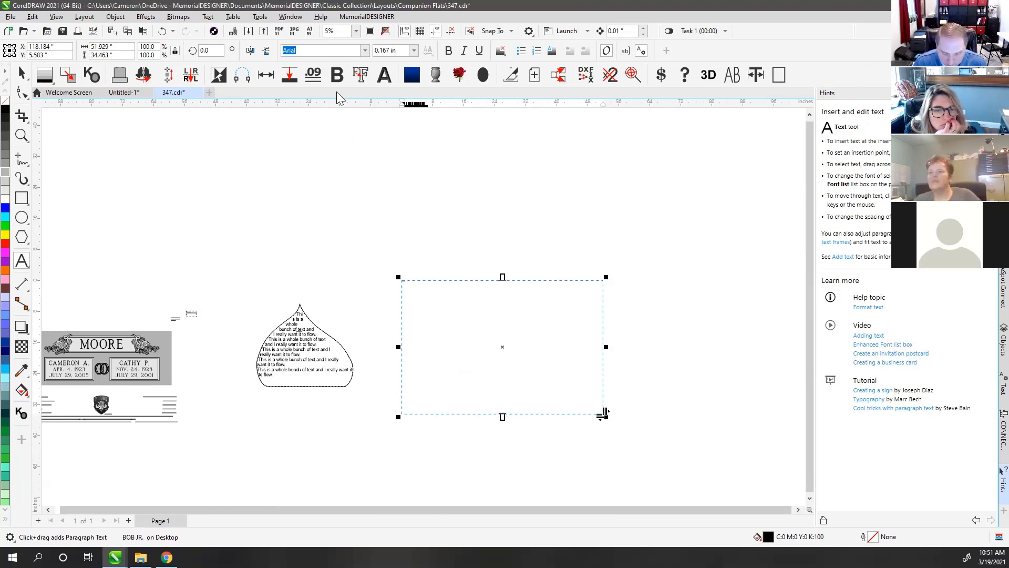
{"action": "left_click", "coordinate": [393, 50]}
{"action": "type", "text": "2"}
{"action": "key", "text": "Return"}
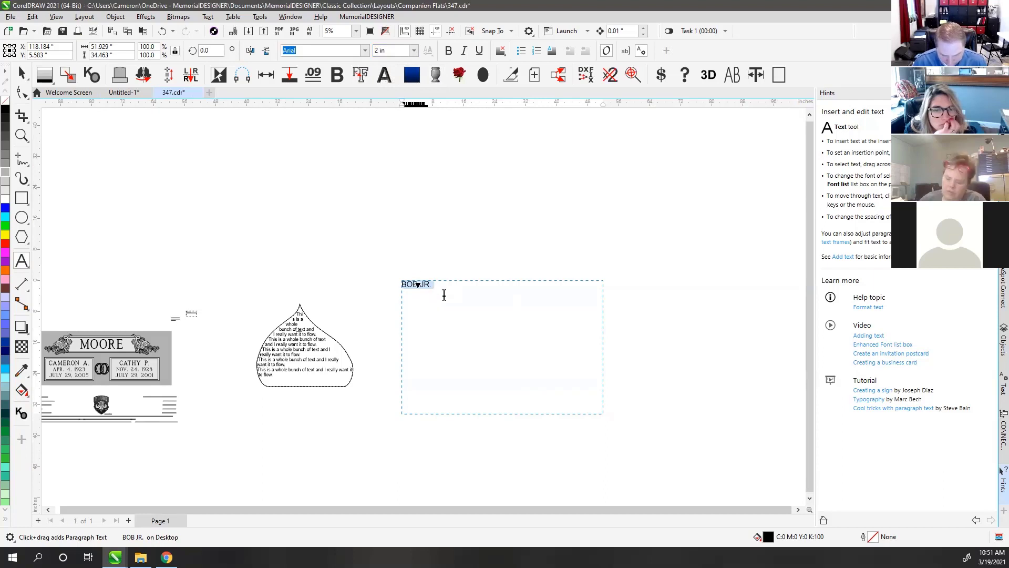
- Stack the name on ten lines with pasted copies and add a column break
{"action": "key", "text": "Escape"}
{"action": "left_click", "coordinate": [433, 285]}
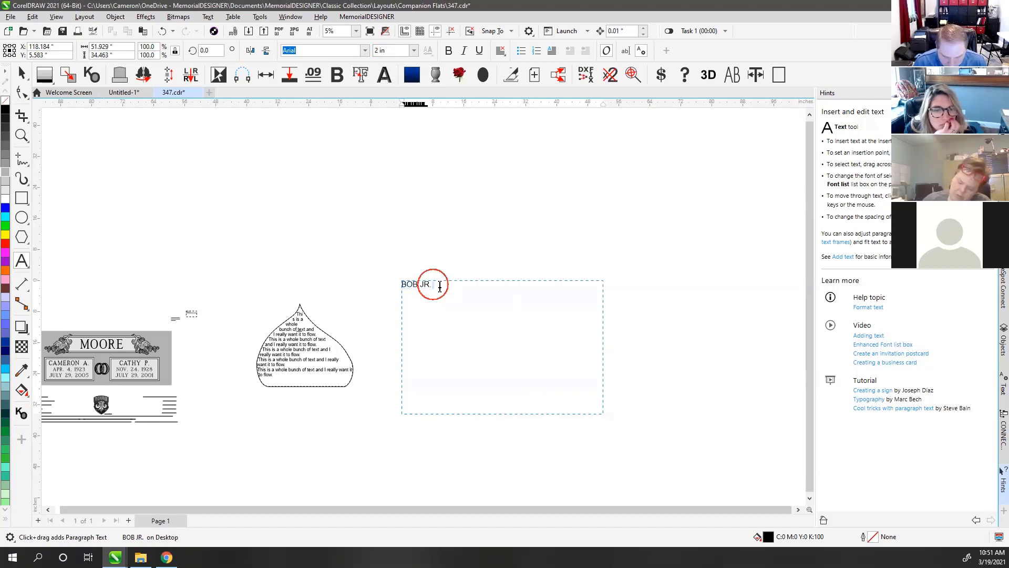
{"action": "key", "text": "Return"}
{"action": "key", "text": "ctrl+v"}
{"action": "key", "text": "Return"}
{"action": "key", "text": "ctrl+v"}
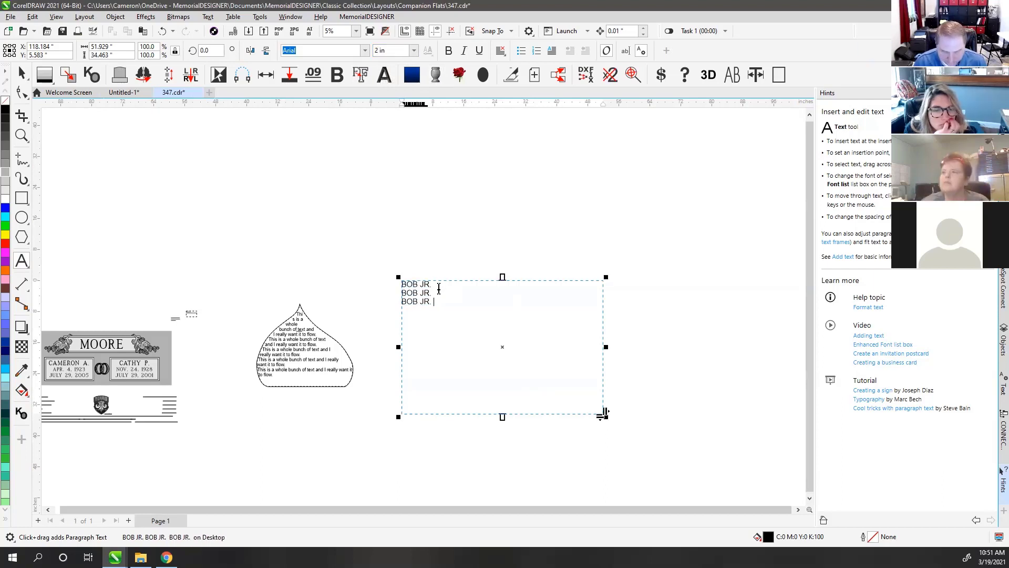
{"action": "key", "text": "Return"}
{"action": "key", "text": "ctrl+v"}
{"action": "key", "text": "Return"}
{"action": "key", "text": "ctrl+v"}
{"action": "key", "text": "Return"}
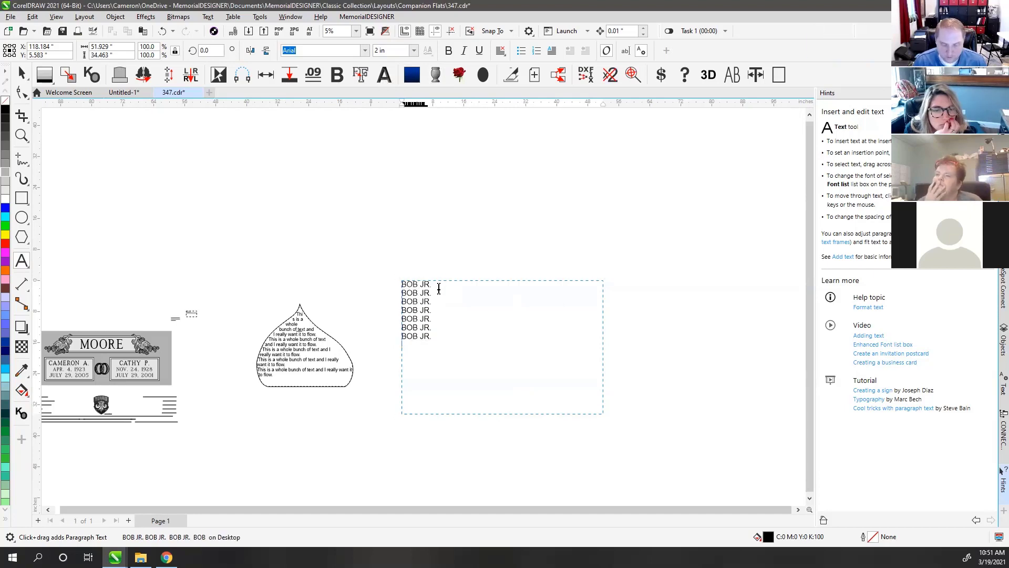
{"action": "key", "text": "ctrl+v"}
{"action": "key", "text": "ctrl+Return"}
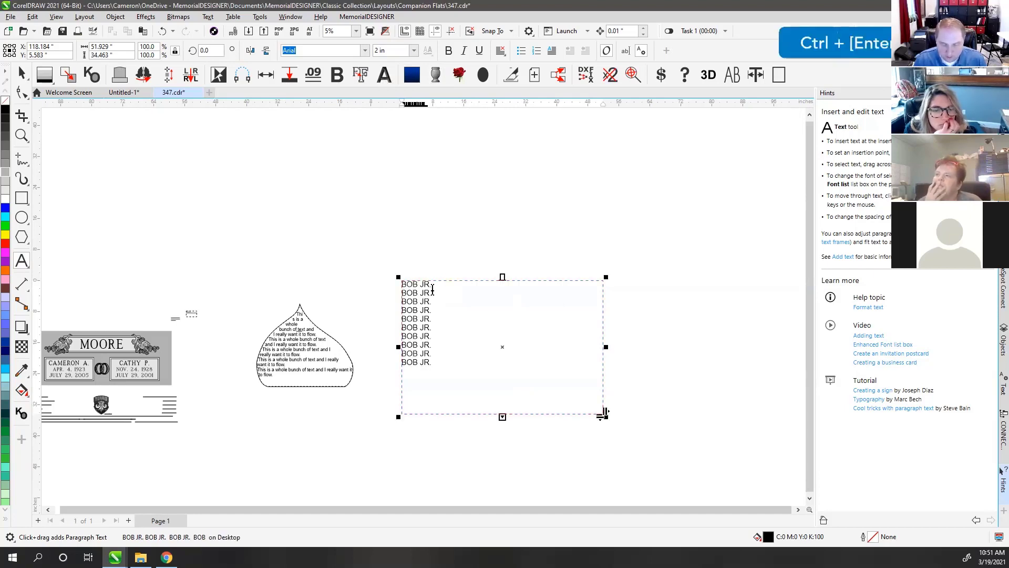
{"action": "left_click", "coordinate": [434, 311]}
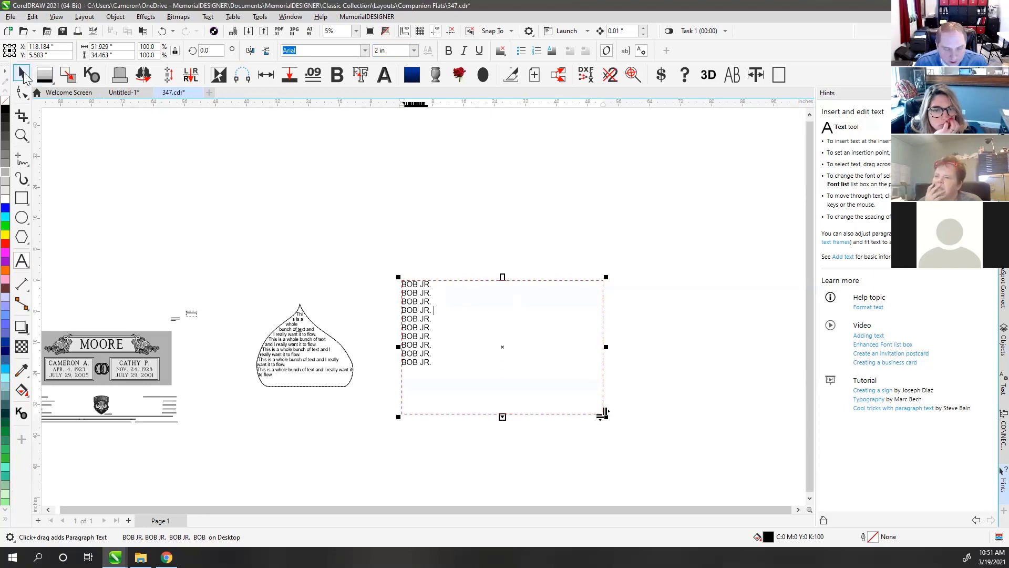
{"action": "left_click", "coordinate": [22, 74]}
- Set the text frame to 4 equal-width columns through Text > Columns, then deselect it
{"action": "left_click", "coordinate": [208, 16]}
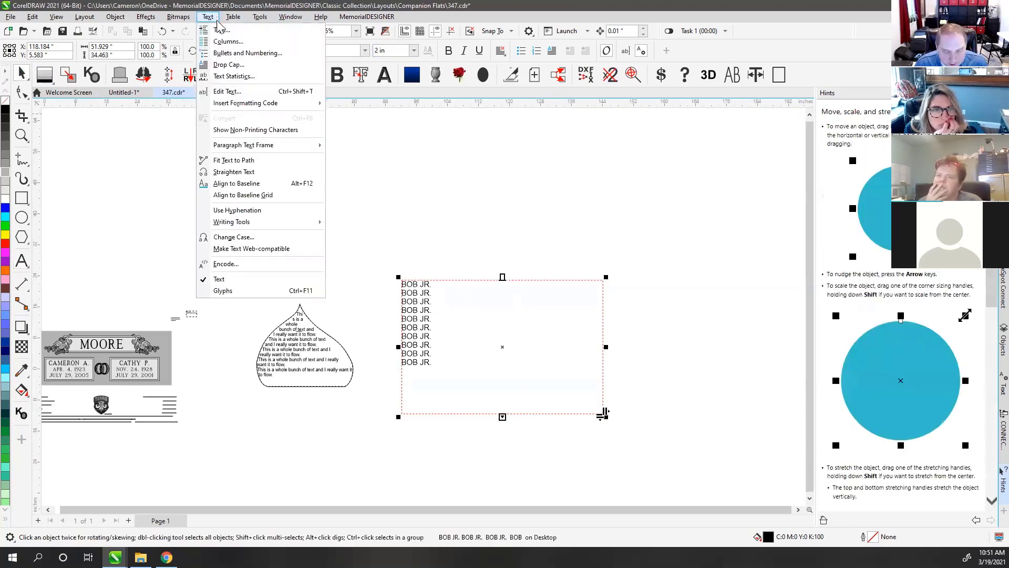
{"action": "left_click", "coordinate": [224, 41]}
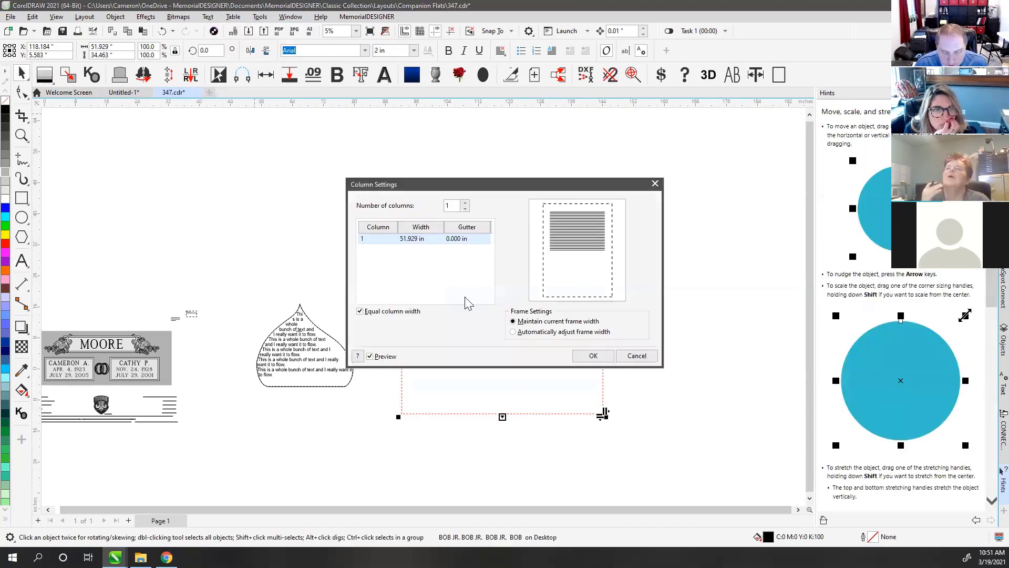
{"action": "left_click", "coordinate": [464, 202]}
{"action": "left_click", "coordinate": [465, 202]}
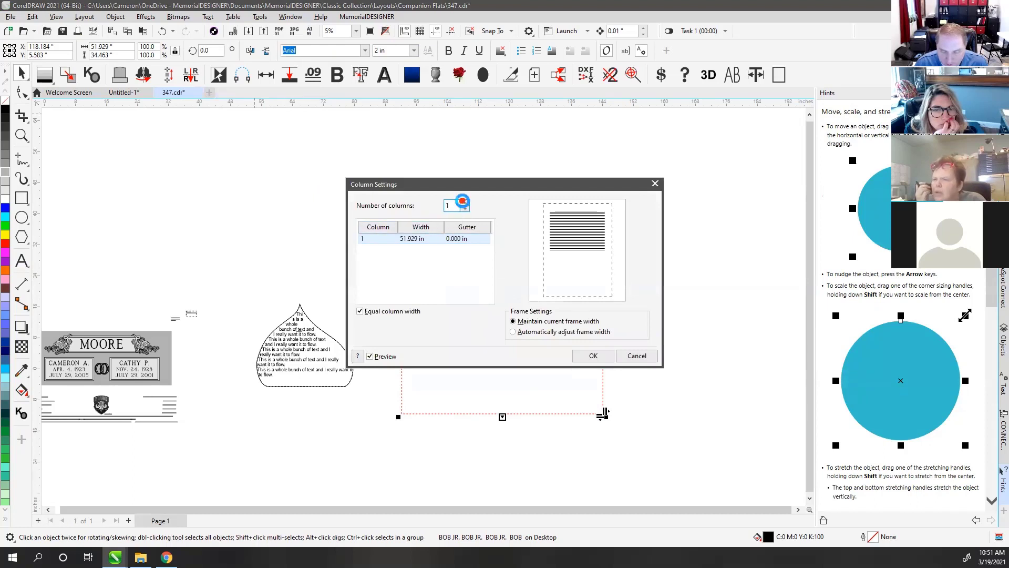
{"action": "left_click", "coordinate": [465, 203]}
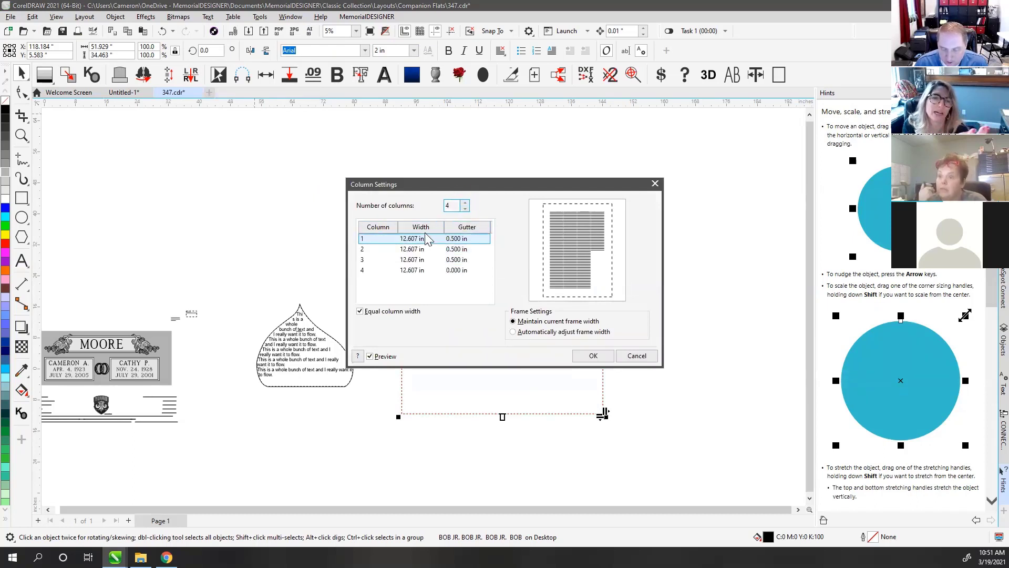
{"action": "left_click", "coordinate": [592, 356]}
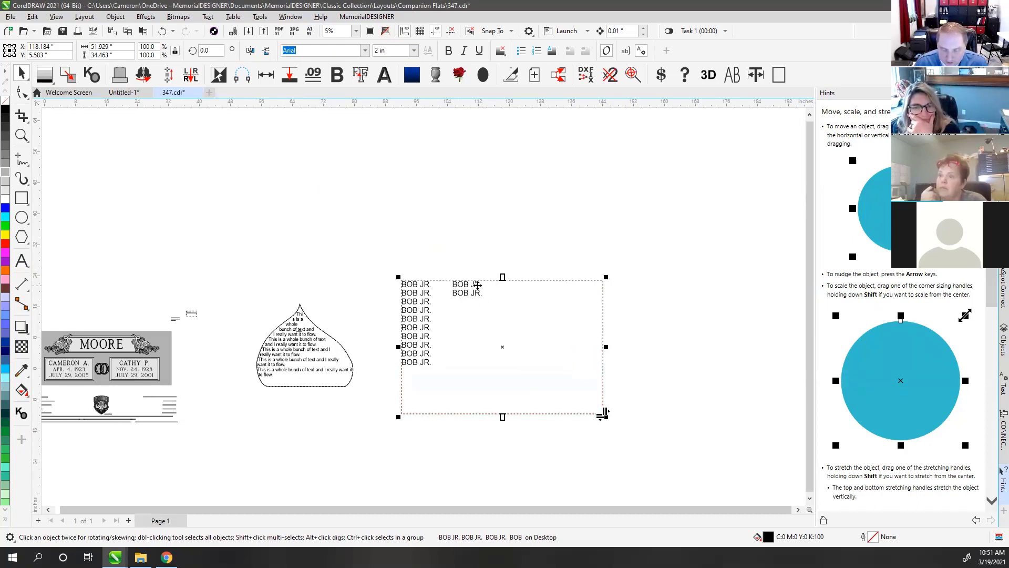
{"action": "left_click", "coordinate": [22, 260]}
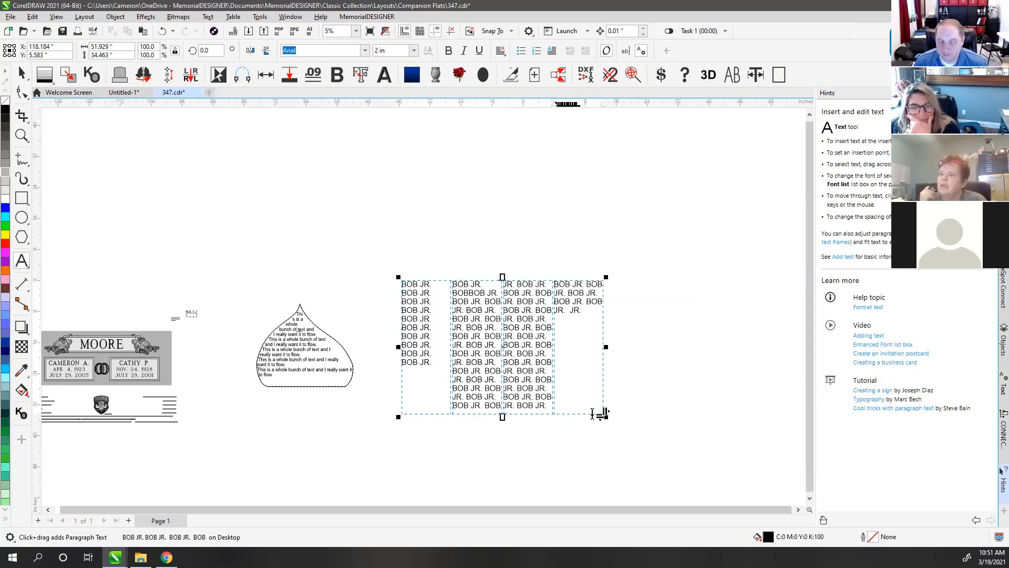
{"action": "left_click", "coordinate": [22, 74]}
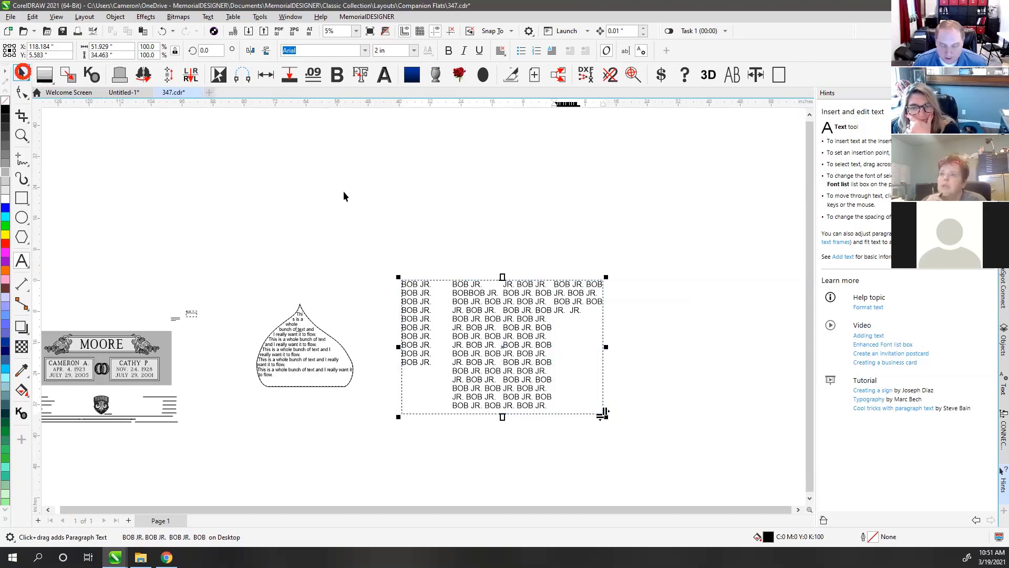
{"action": "left_click", "coordinate": [516, 255]}
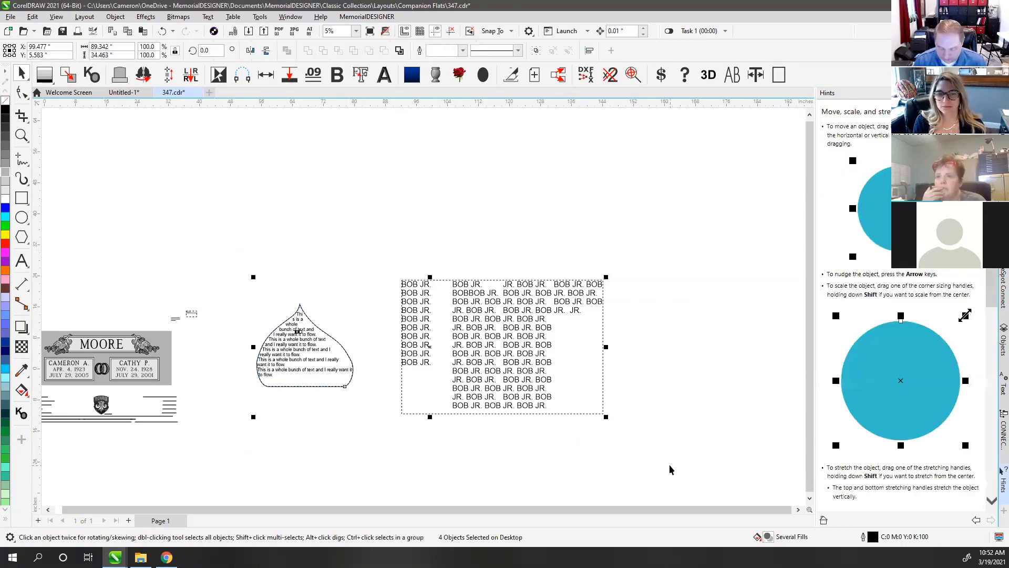
- Delete the practice text frames and the small dashed object at top right
{"action": "key", "text": "Delete"}
{"action": "key", "text": "F4"}
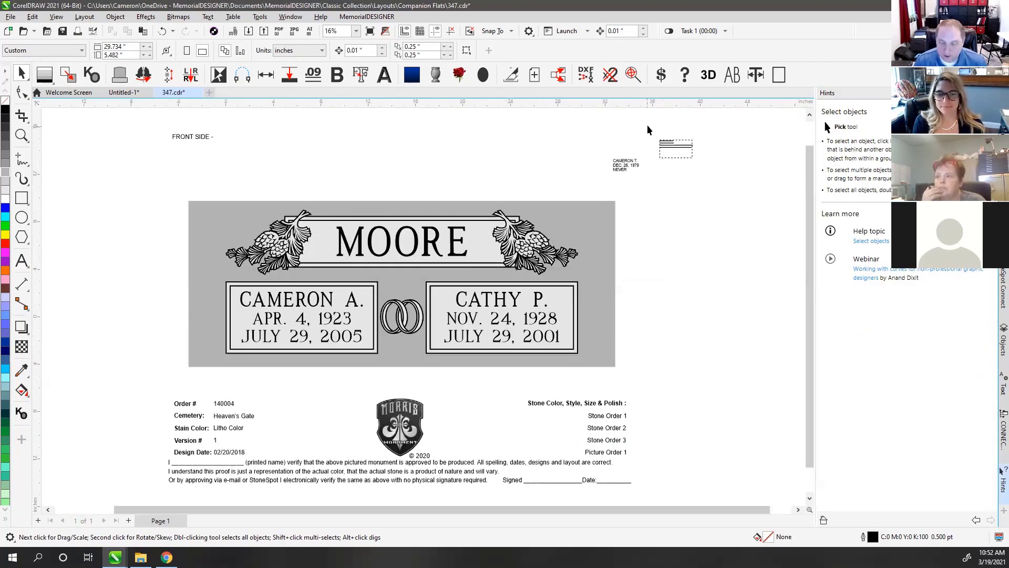
{"action": "left_click_drag", "start_coordinate": [647, 125], "coordinate": [732, 189]}
{"action": "key", "text": "Delete"}
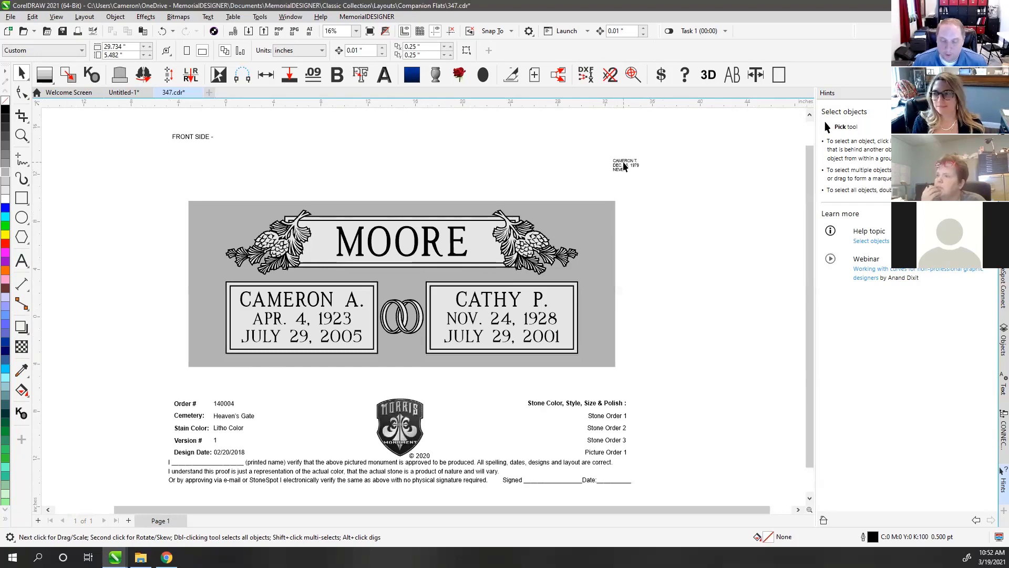
- Remove the old small name-and-date note from the layout
{"action": "left_click", "coordinate": [623, 163]}
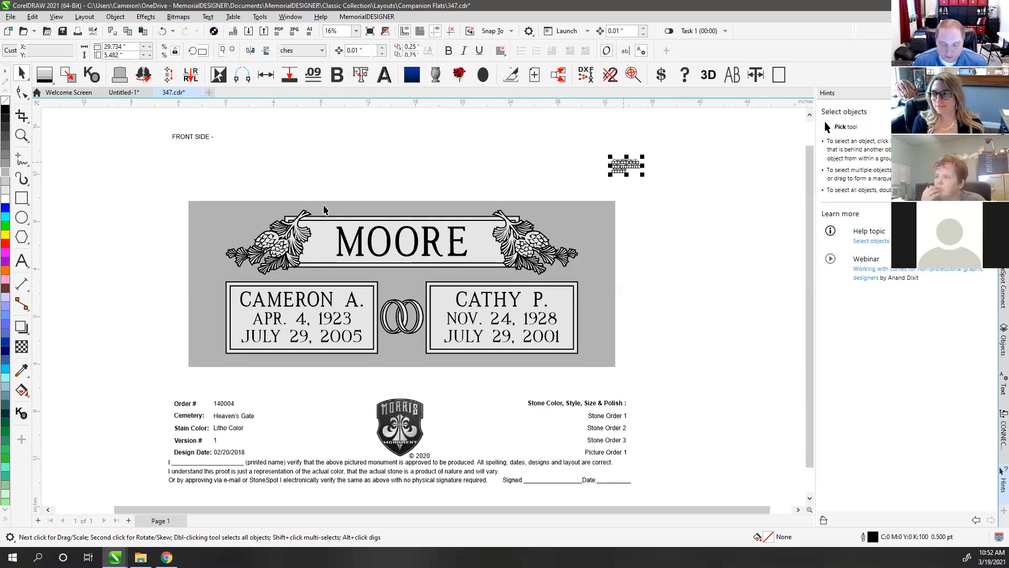
{"action": "left_click", "coordinate": [24, 266]}
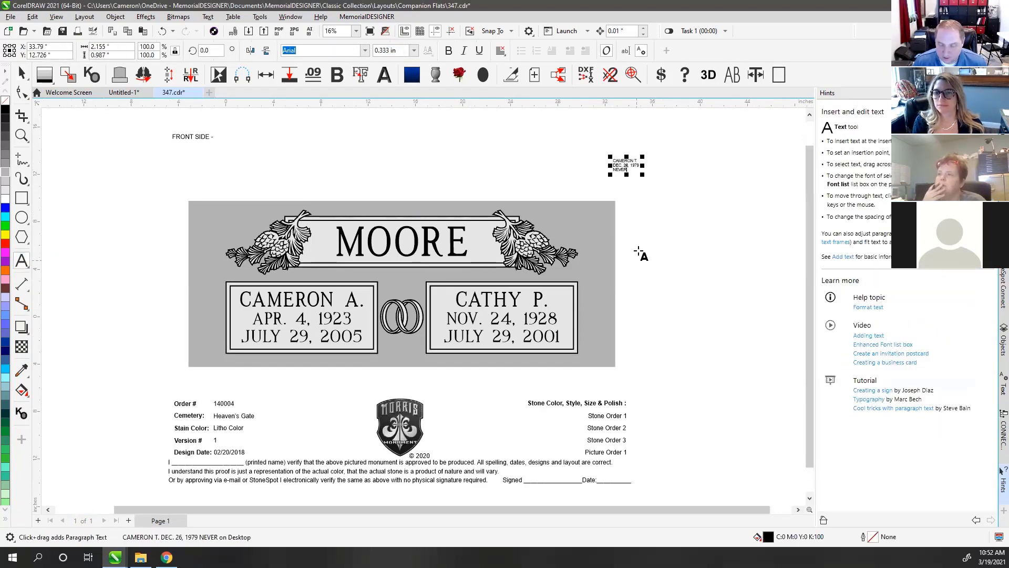
{"action": "left_click", "coordinate": [636, 234]}
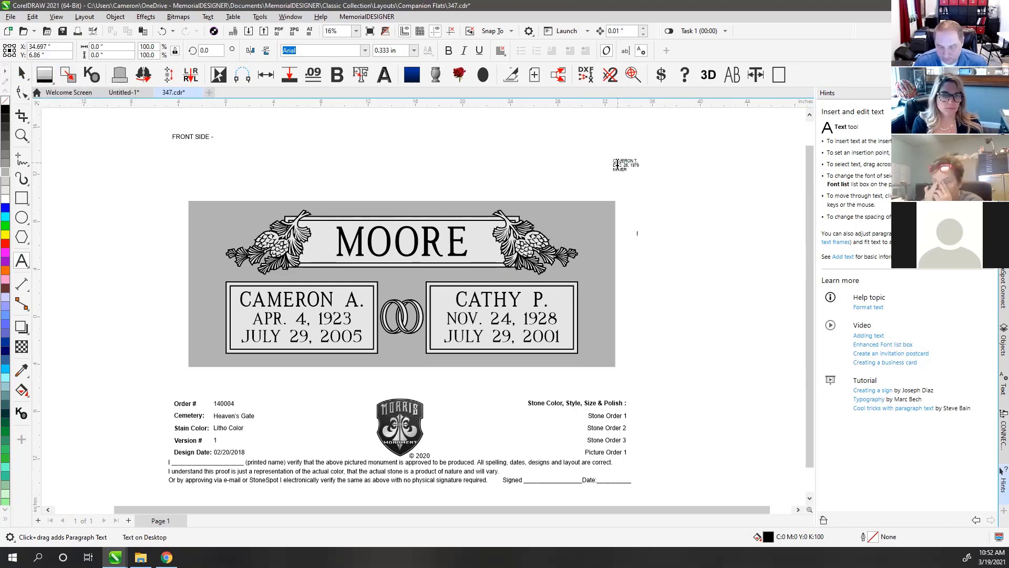
{"action": "left_click", "coordinate": [21, 73]}
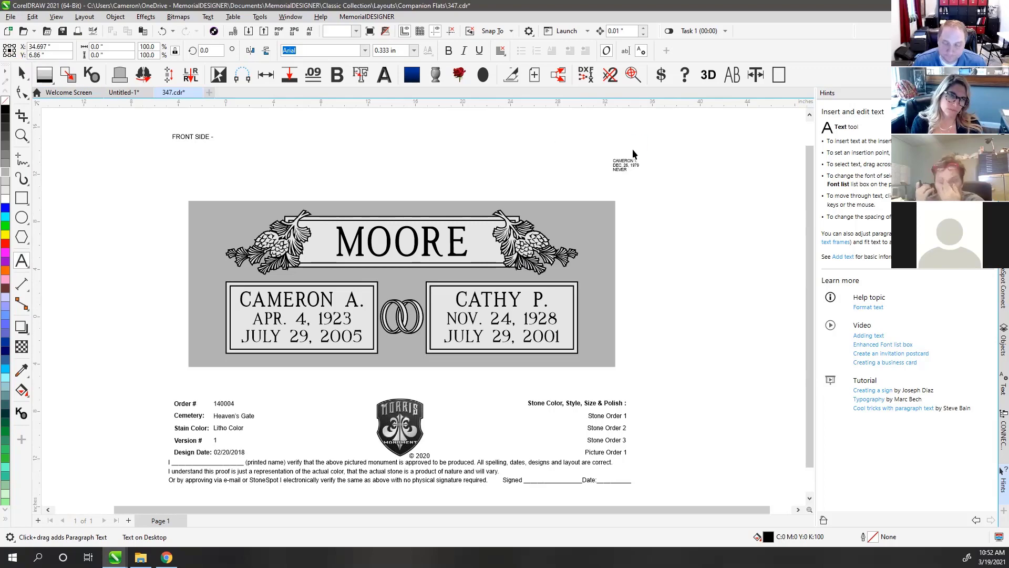
{"action": "left_click", "coordinate": [623, 165]}
{"action": "key", "text": "Delete"}
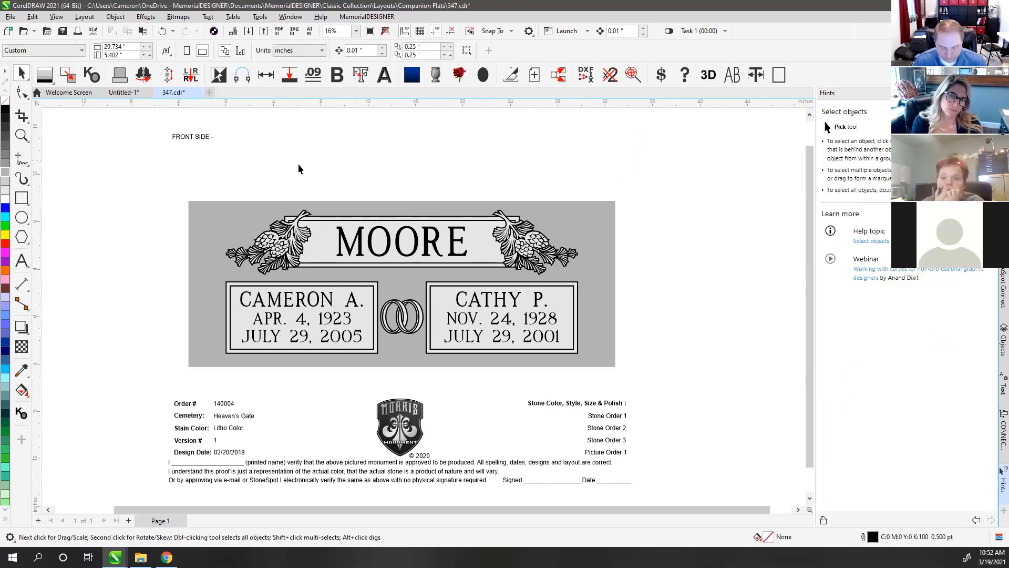
- Type a new three-line note: a first name and initial, Dec. 26, 1979, and Nov
{"action": "left_click", "coordinate": [22, 261]}
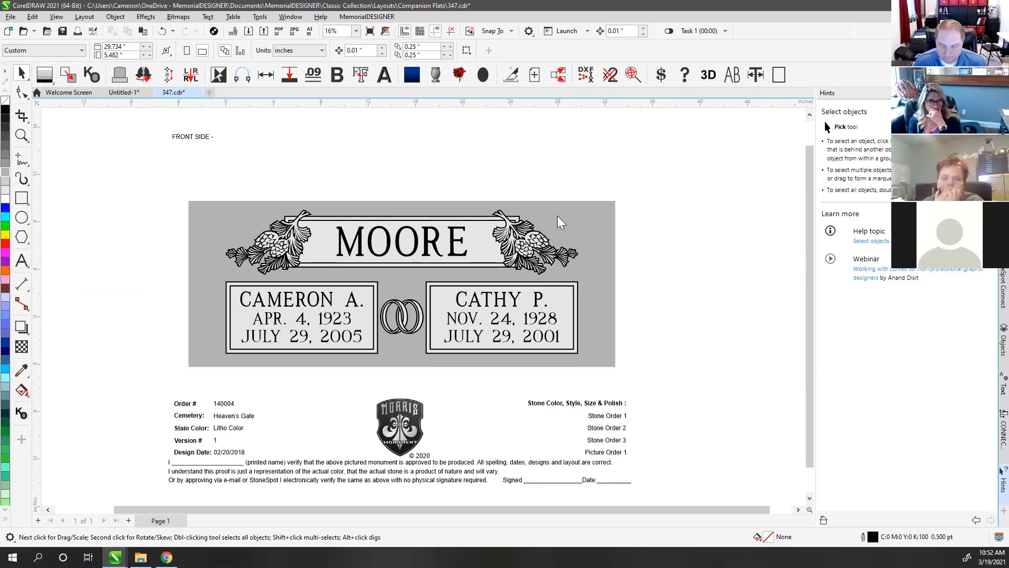
{"action": "left_click", "coordinate": [650, 180]}
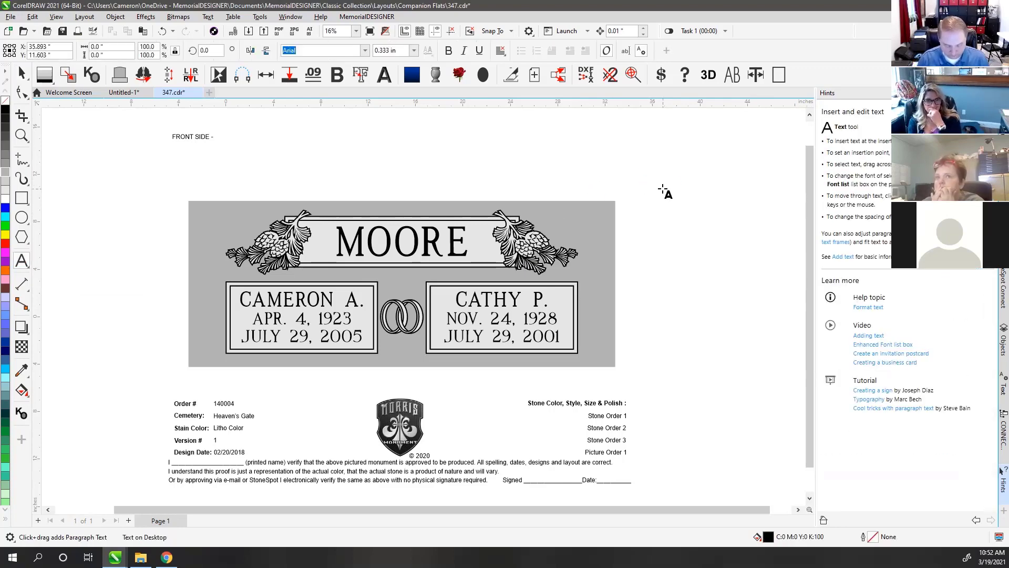
{"action": "type", "text": "Cameron T"}
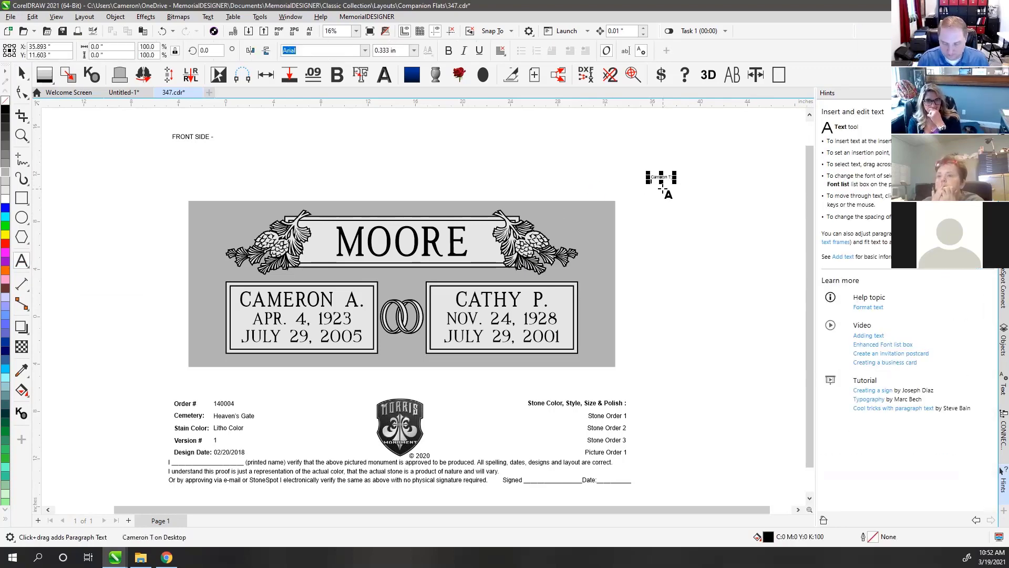
{"action": "type", "text": "."}
{"action": "key", "text": "Return"}
{"action": "type", "text": "Dec. "}
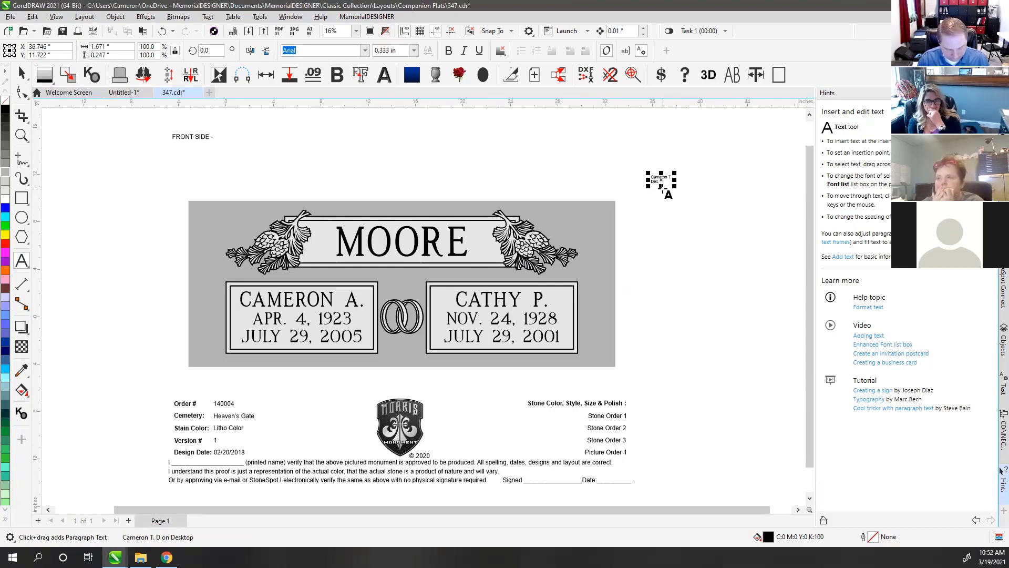
{"action": "type", "text": "26, 1979"}
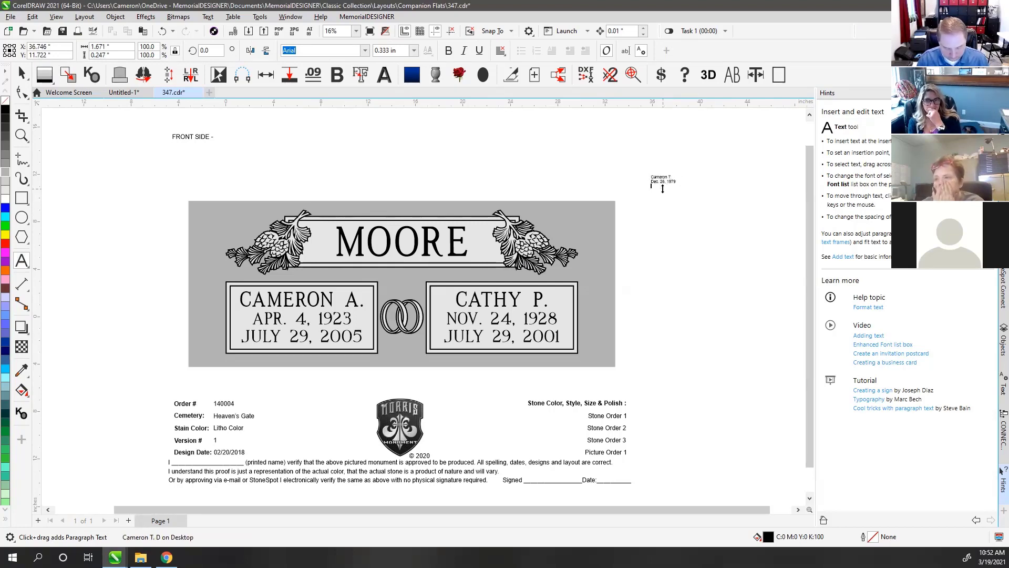
{"action": "key", "text": "Return"}
{"action": "type", "text": "Nov"}
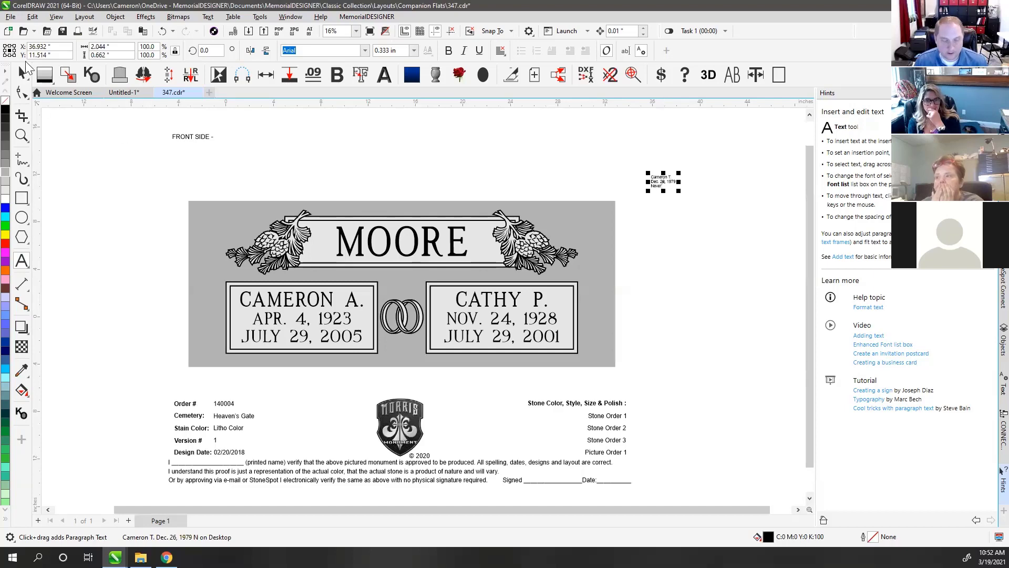
{"action": "left_click", "coordinate": [23, 73]}
- Nudge the off-page sample text slightly down-right and open the Object menu
{"action": "scroll", "coordinate": [649, 175], "scroll_direction": "up", "scroll_amount": 5}
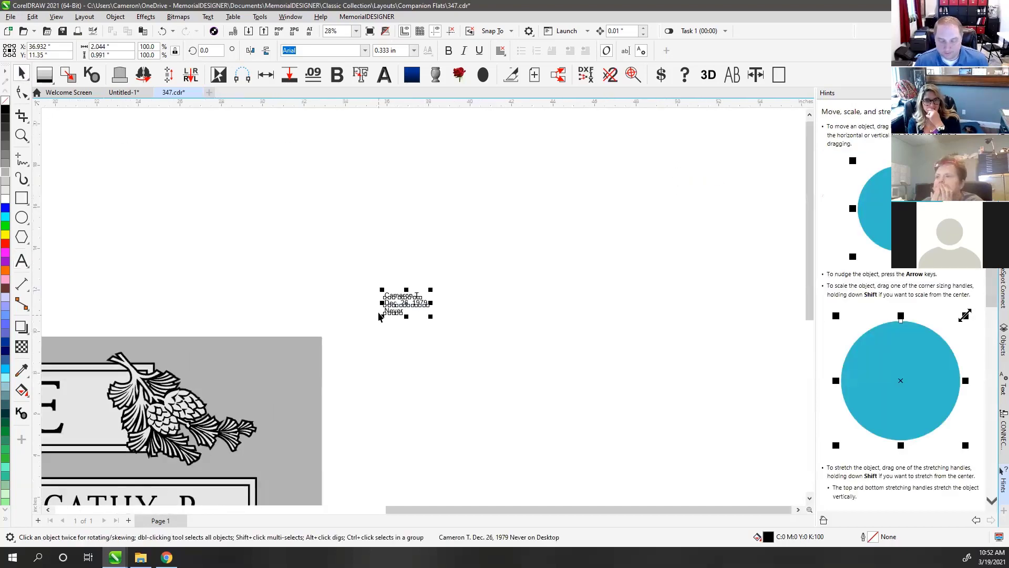
{"action": "scroll", "coordinate": [423, 310], "scroll_direction": "up", "scroll_amount": 3}
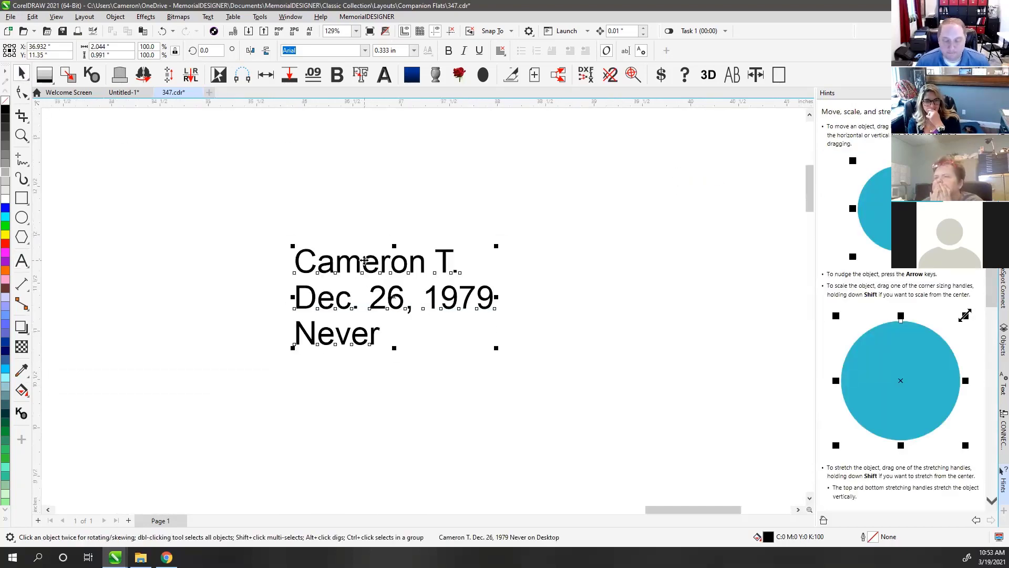
{"action": "left_click_drag", "start_coordinate": [372, 264], "coordinate": [386, 279]}
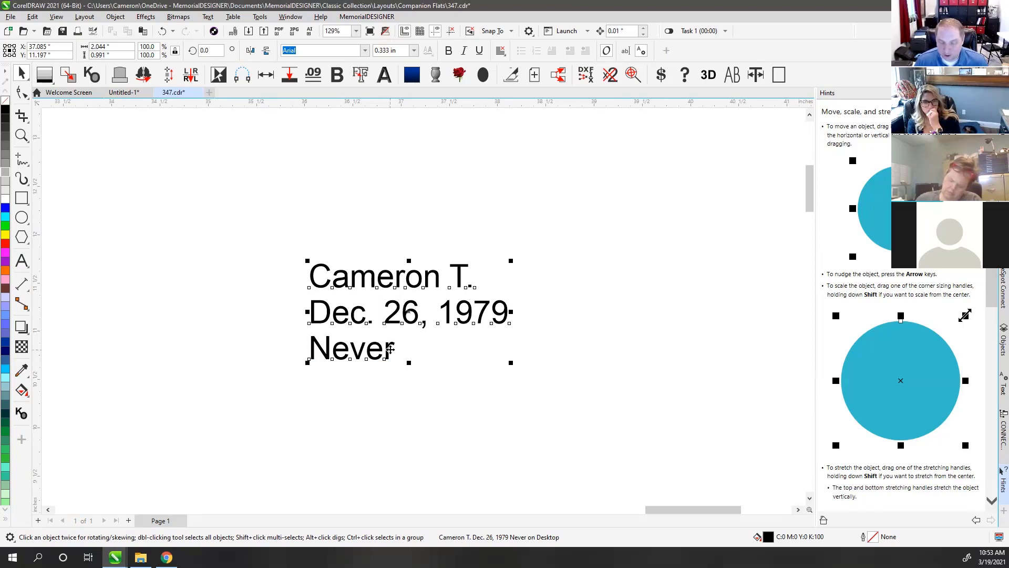
{"action": "left_click", "coordinate": [115, 17]}
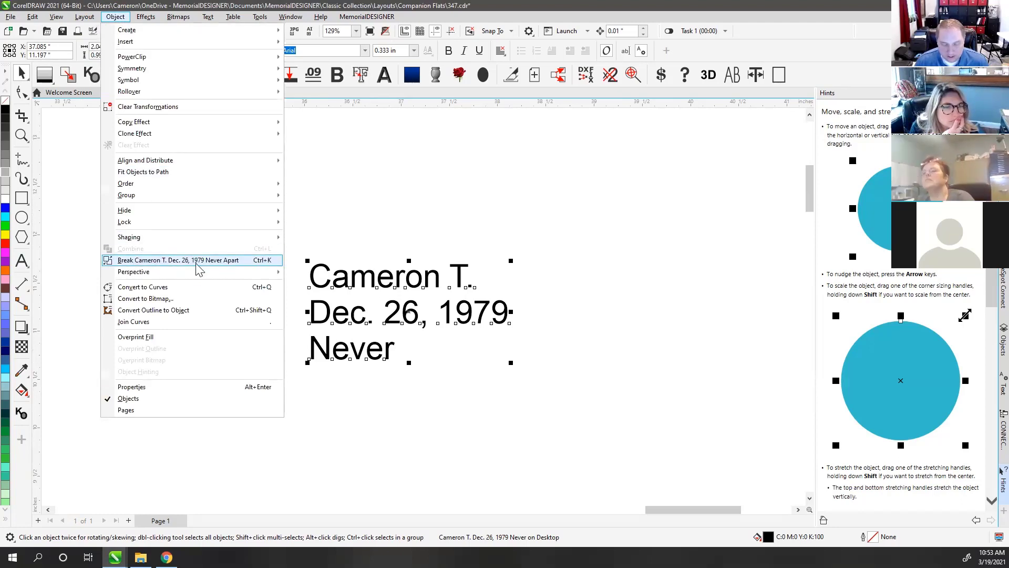
- Break the sample text into separate lines and restack the name and date lines
{"action": "left_click", "coordinate": [265, 268]}
{"action": "left_click", "coordinate": [354, 229]}
{"action": "left_click", "coordinate": [315, 273]}
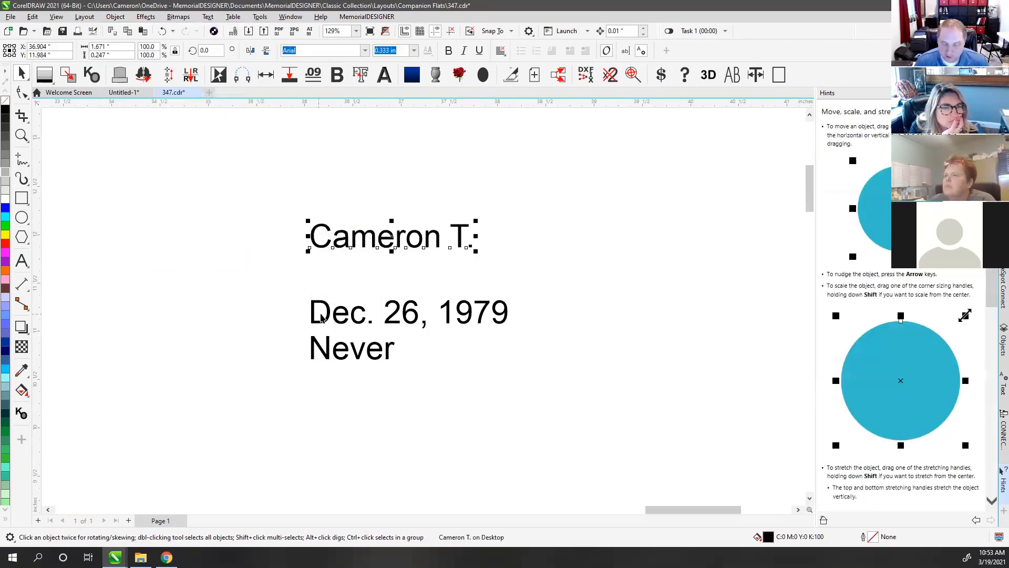
{"action": "left_click_drag", "start_coordinate": [321, 312], "coordinate": [351, 309]}
{"action": "left_click_drag", "start_coordinate": [363, 237], "coordinate": [363, 277]}
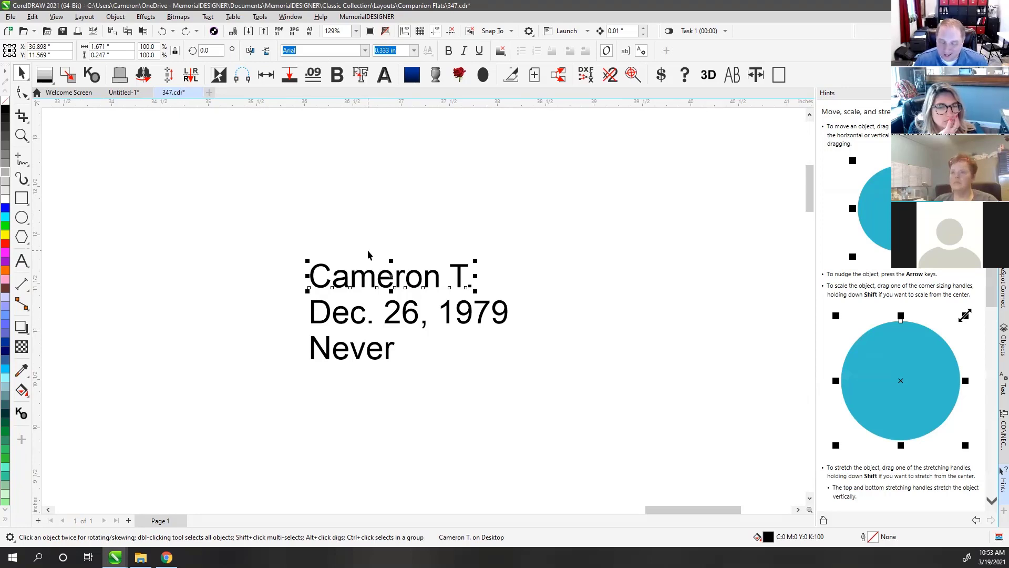
- Break the lines into words, spread the name and date words apart, then undo
{"action": "key", "text": "ctrl+k"}
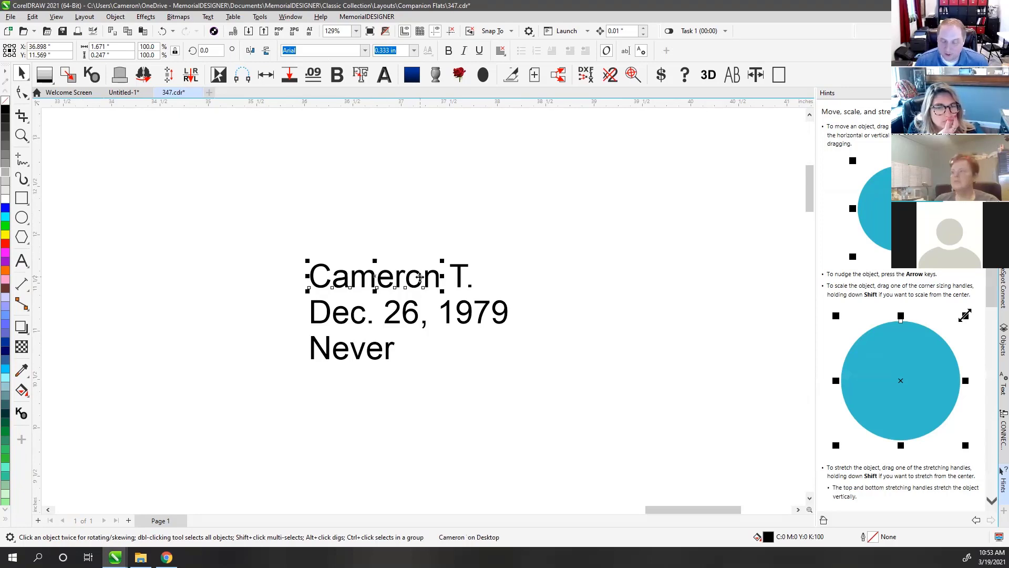
{"action": "left_click_drag", "start_coordinate": [420, 274], "coordinate": [327, 263]}
{"action": "left_click", "coordinate": [463, 274]}
{"action": "left_click_drag", "start_coordinate": [469, 265], "coordinate": [526, 243]}
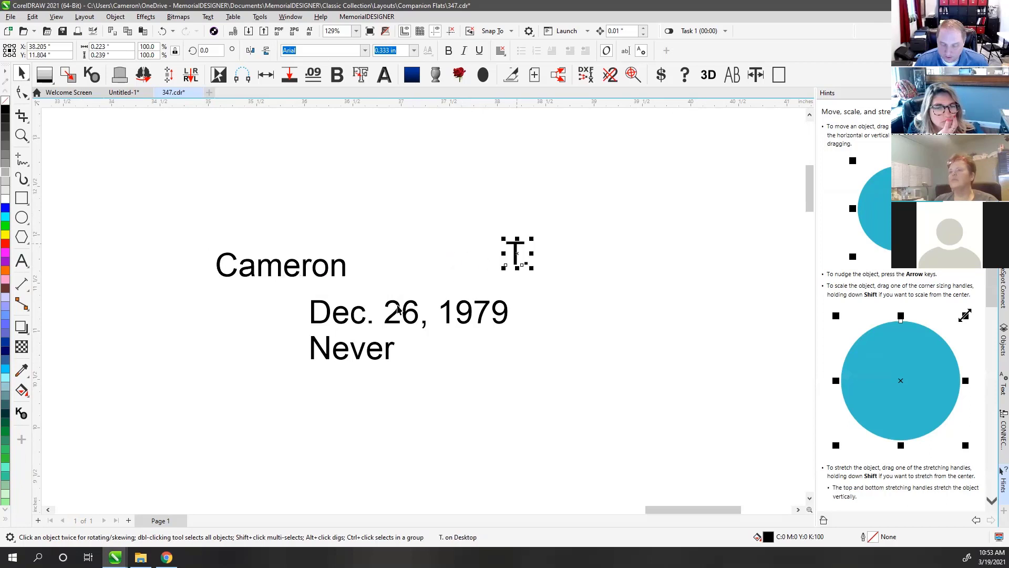
{"action": "left_click", "coordinate": [403, 313]}
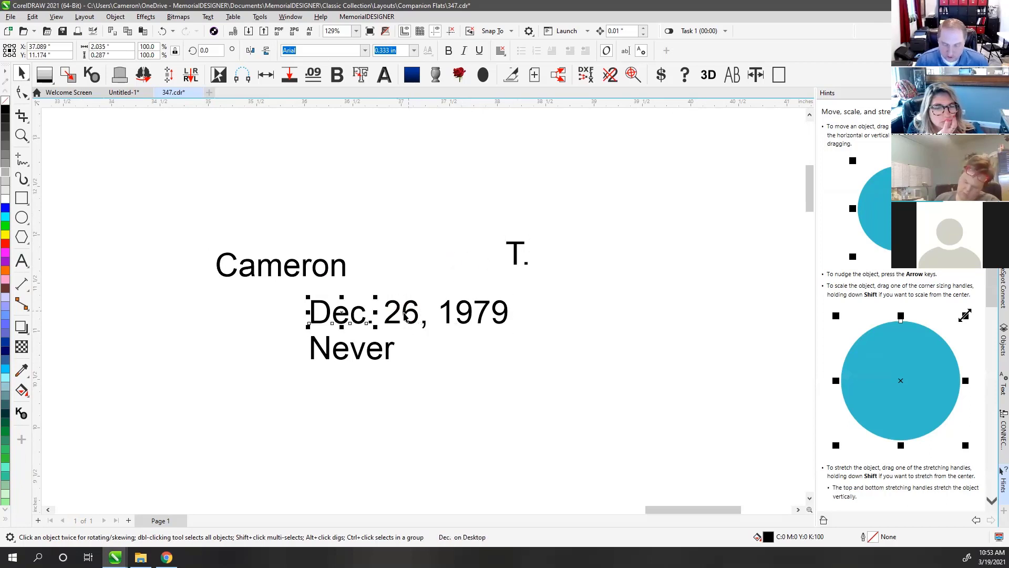
{"action": "left_click_drag", "start_coordinate": [354, 311], "coordinate": [288, 311]}
{"action": "left_click_drag", "start_coordinate": [395, 304], "coordinate": [369, 296]}
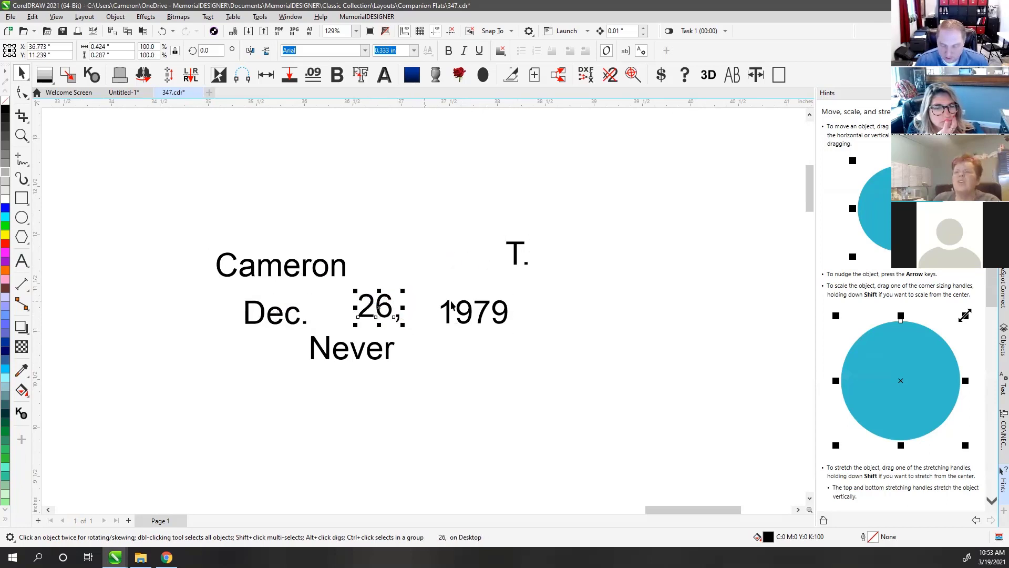
{"action": "left_click_drag", "start_coordinate": [449, 309], "coordinate": [492, 310]}
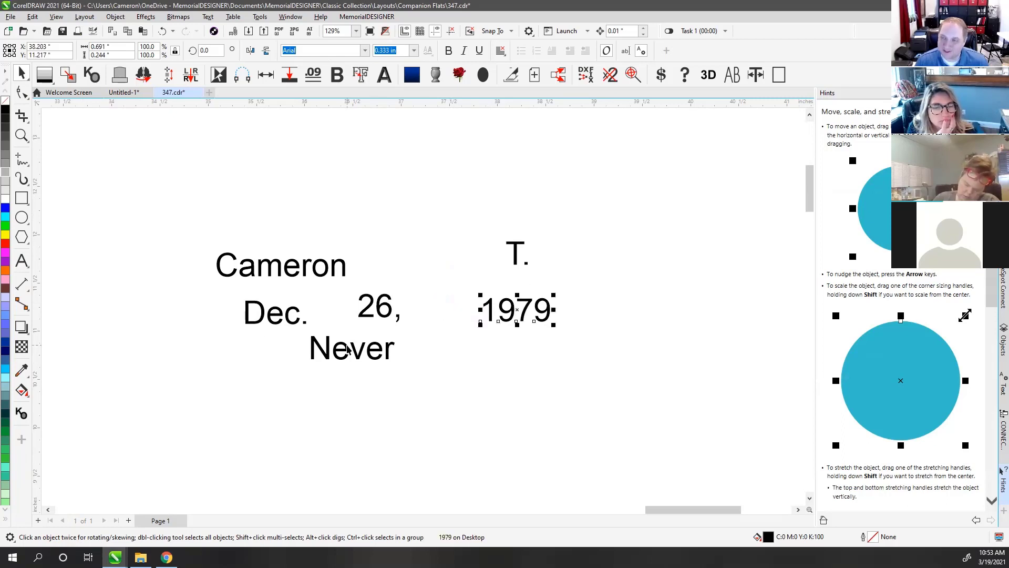
{"action": "key", "text": "ctrl+z"}
{"action": "key", "text": "ctrl+z"}
{"action": "key", "text": "ctrl+z"}
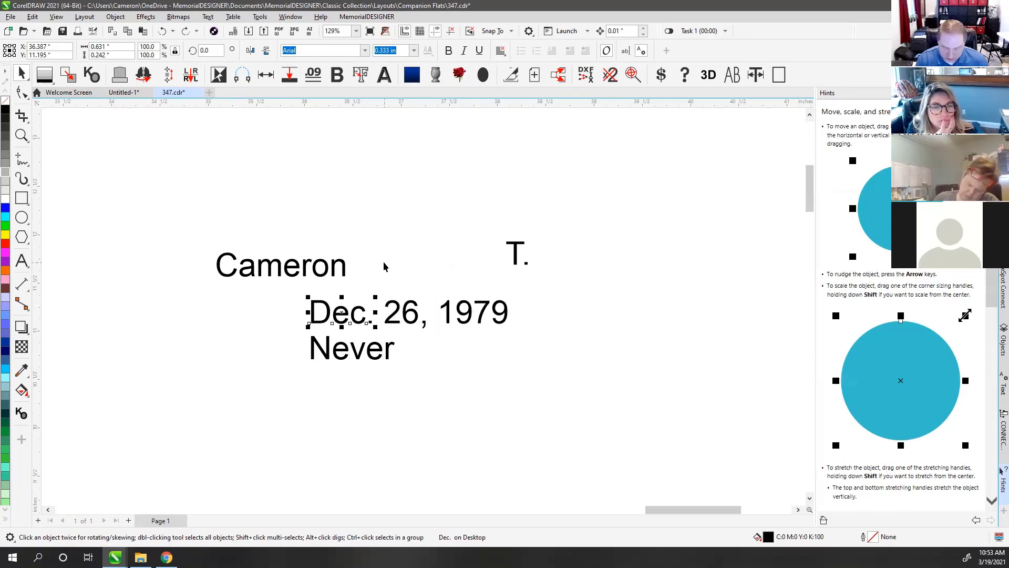
- Break the month abbreviation into single letters and move the D and e left
{"action": "key", "text": "ctrl+k"}
{"action": "left_click_drag", "start_coordinate": [325, 306], "coordinate": [266, 310]}
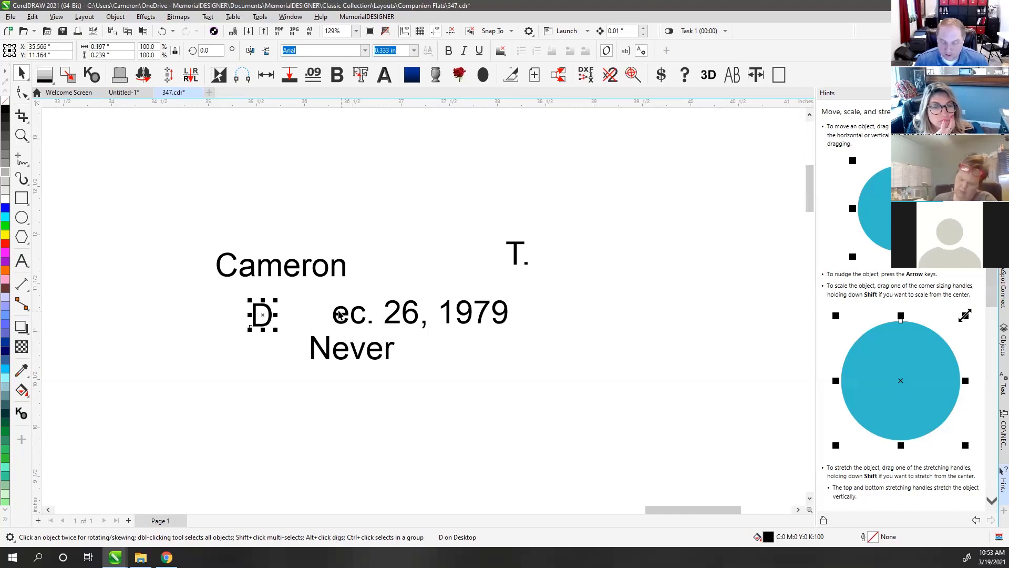
{"action": "left_click_drag", "start_coordinate": [339, 314], "coordinate": [312, 314]}
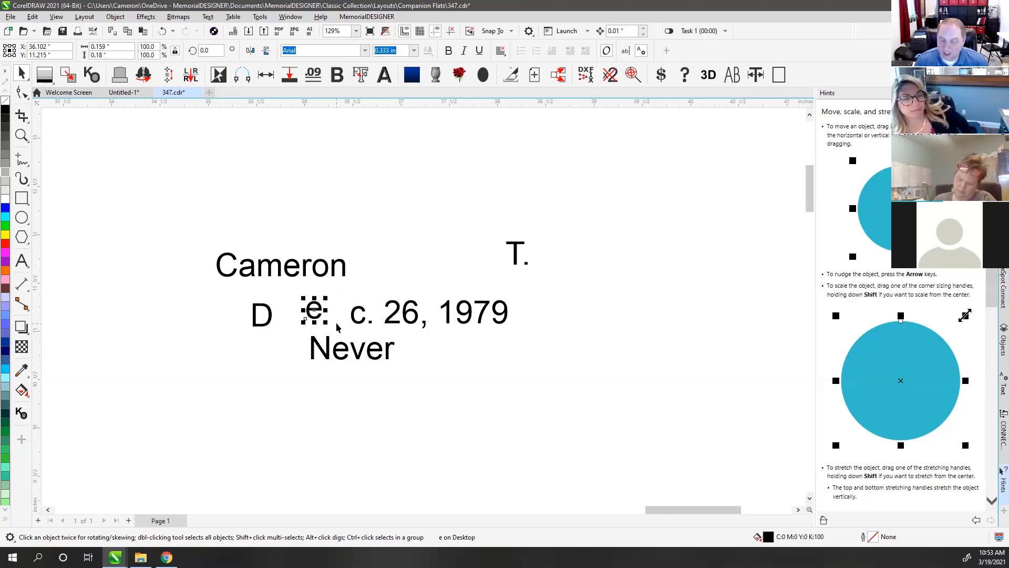
{"action": "left_click", "coordinate": [359, 313]}
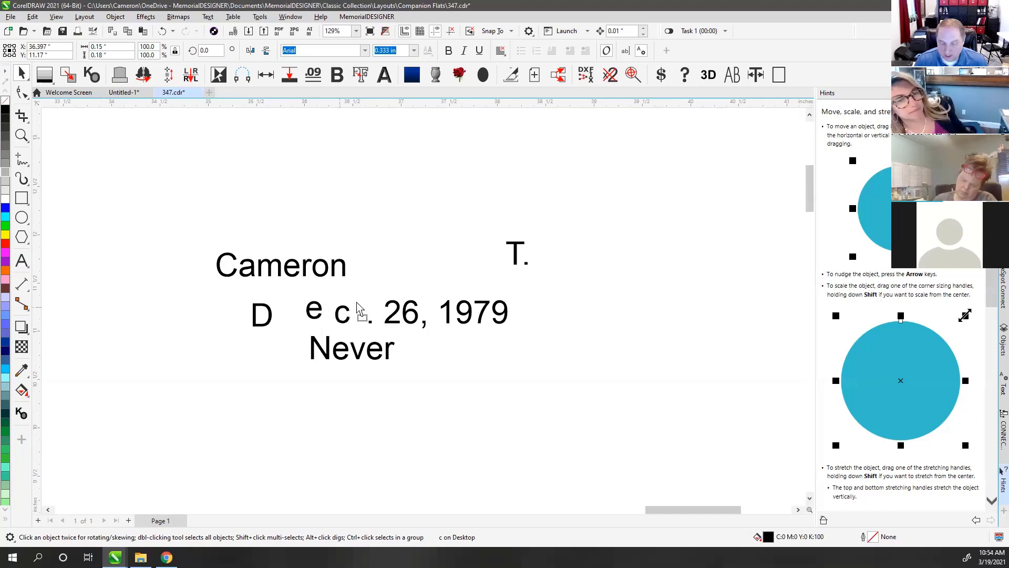
{"action": "left_click", "coordinate": [21, 260]}
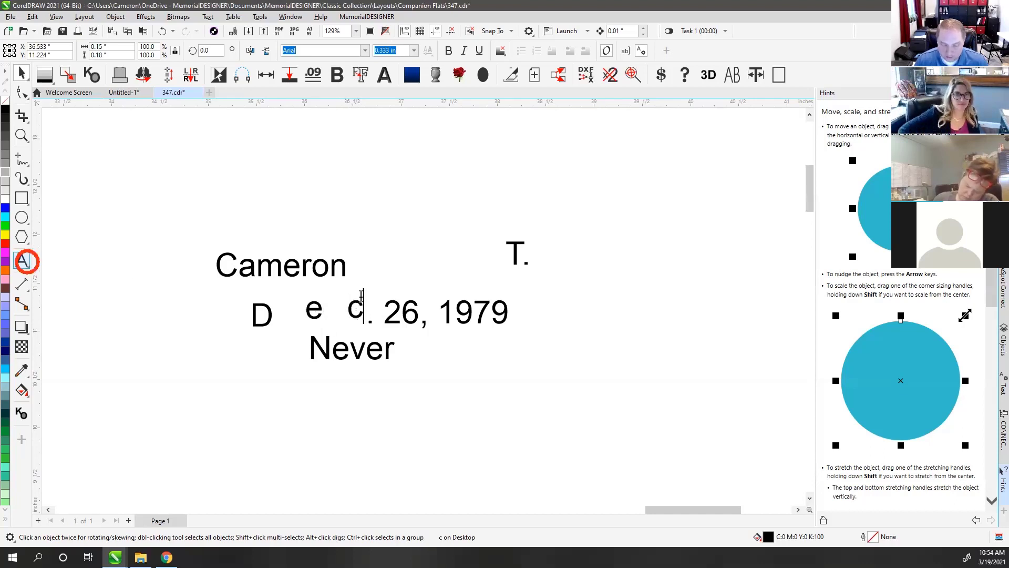
{"action": "left_click", "coordinate": [22, 74]}
{"action": "left_click", "coordinate": [397, 230]}
- Undo to the original text, break it into lines again, delete all three, and zoom to page
{"action": "key", "text": "ctrl+z"}
{"action": "key", "text": "ctrl+z"}
{"action": "key", "text": "ctrl+z"}
{"action": "key", "text": "ctrl+z"}
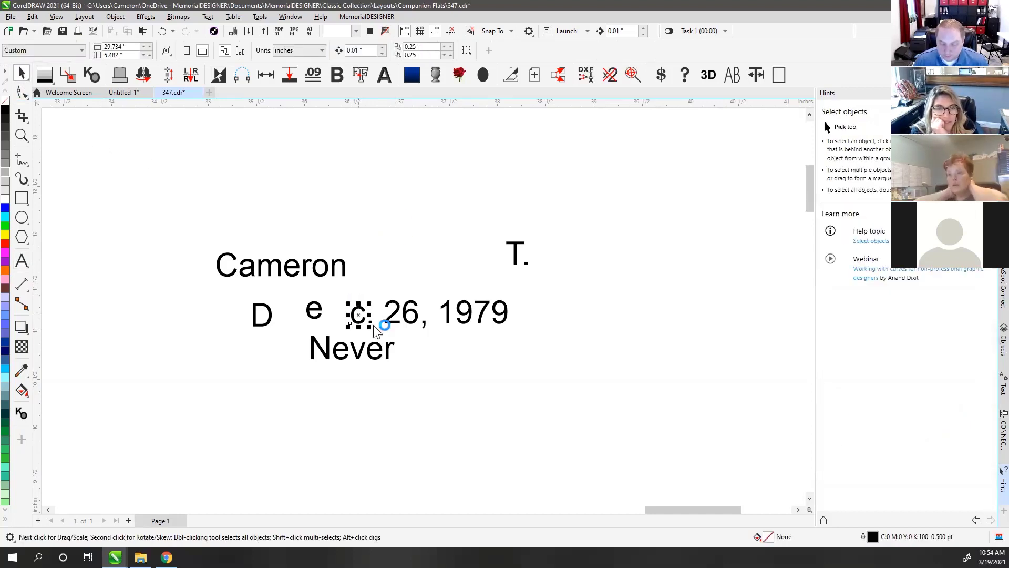
{"action": "key", "text": "ctrl+z"}
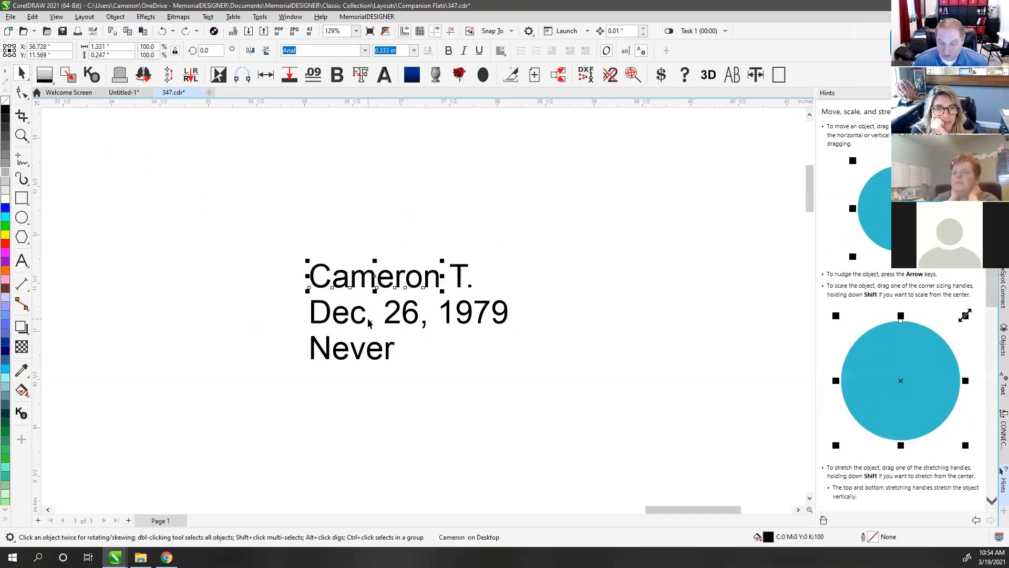
{"action": "key", "text": "ctrl+z"}
{"action": "key", "text": "ctrl+z"}
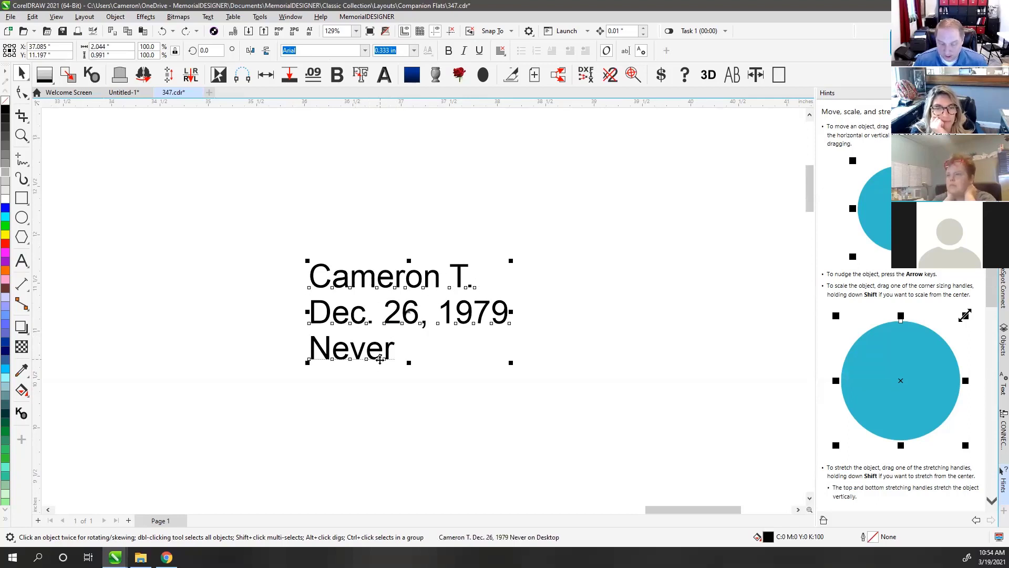
{"action": "key", "text": "ctrl+k"}
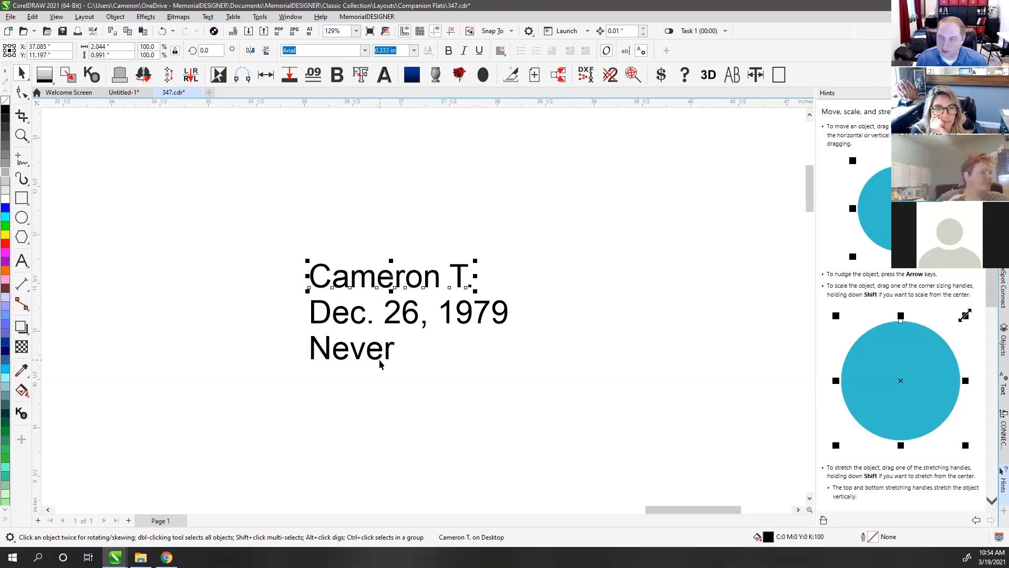
{"action": "left_click_drag", "start_coordinate": [248, 209], "coordinate": [593, 436]}
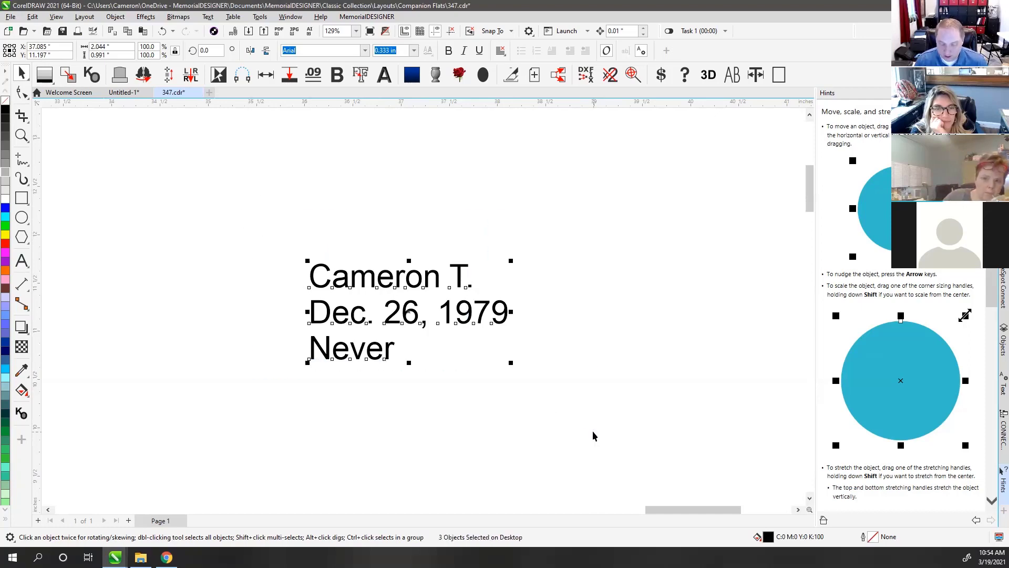
{"action": "key", "text": "Delete"}
{"action": "key", "text": "F4"}
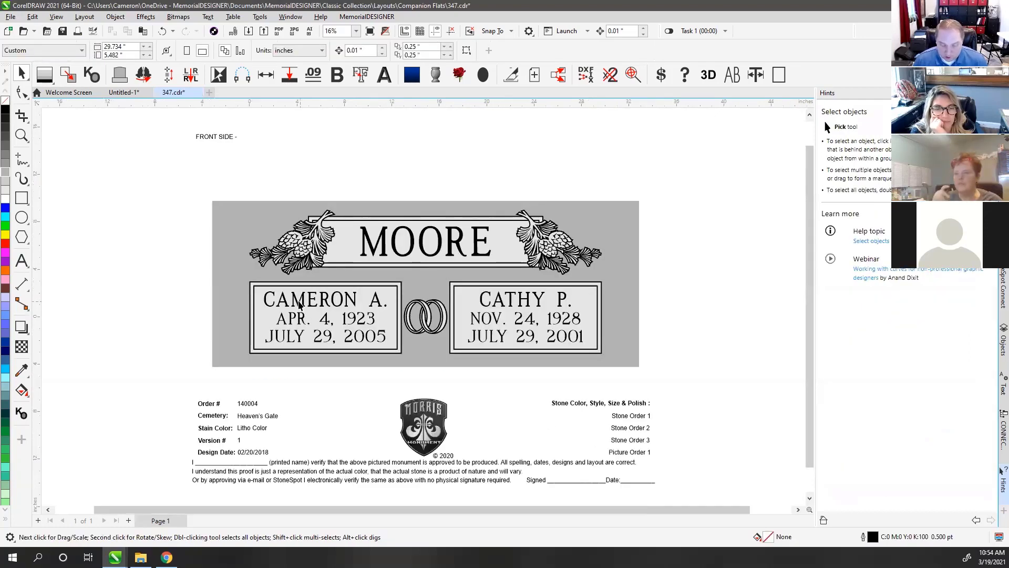
- Delete the left panel's name and date texts and the whole right-hand panel
{"action": "left_click", "coordinate": [298, 304]}
{"action": "key", "text": "Delete"}
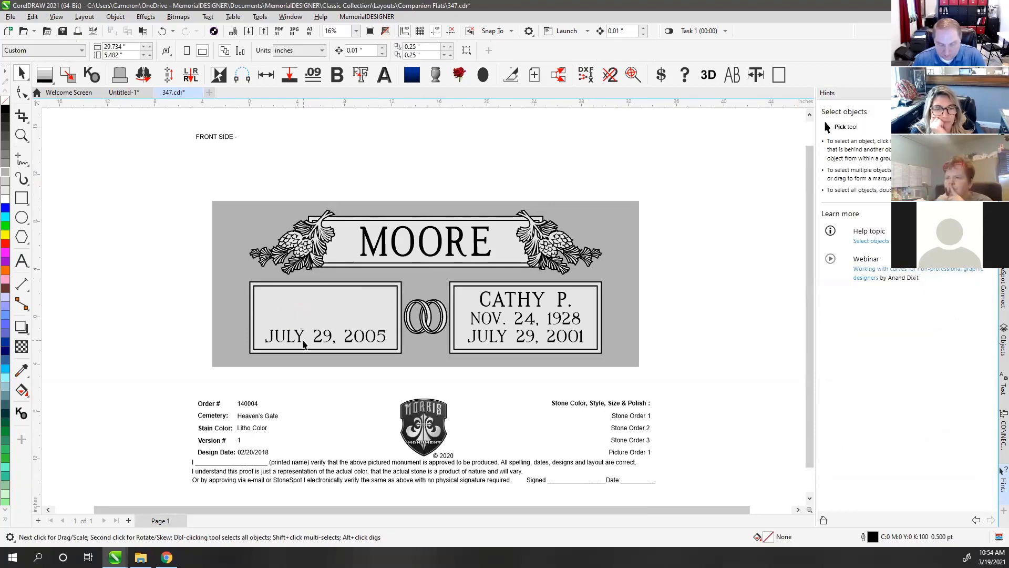
{"action": "left_click", "coordinate": [303, 339]}
{"action": "key", "text": "Delete"}
{"action": "left_click", "coordinate": [499, 318]}
{"action": "key", "text": "Delete"}
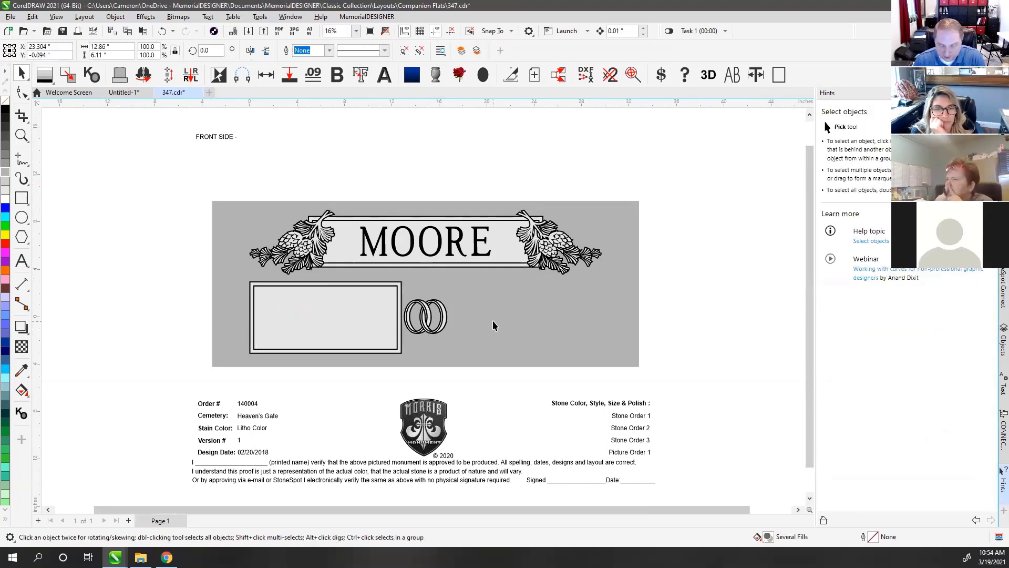
- Switch between the Text and Pick tools, ending with the Text tool active
{"action": "left_click", "coordinate": [22, 260]}
{"action": "left_click", "coordinate": [310, 50]}
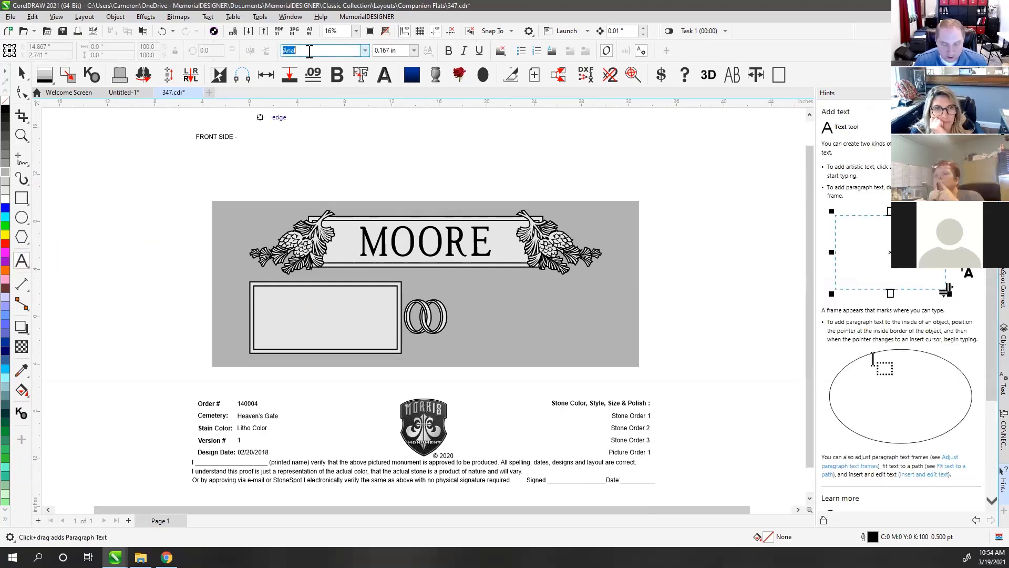
{"action": "left_click", "coordinate": [22, 73]}
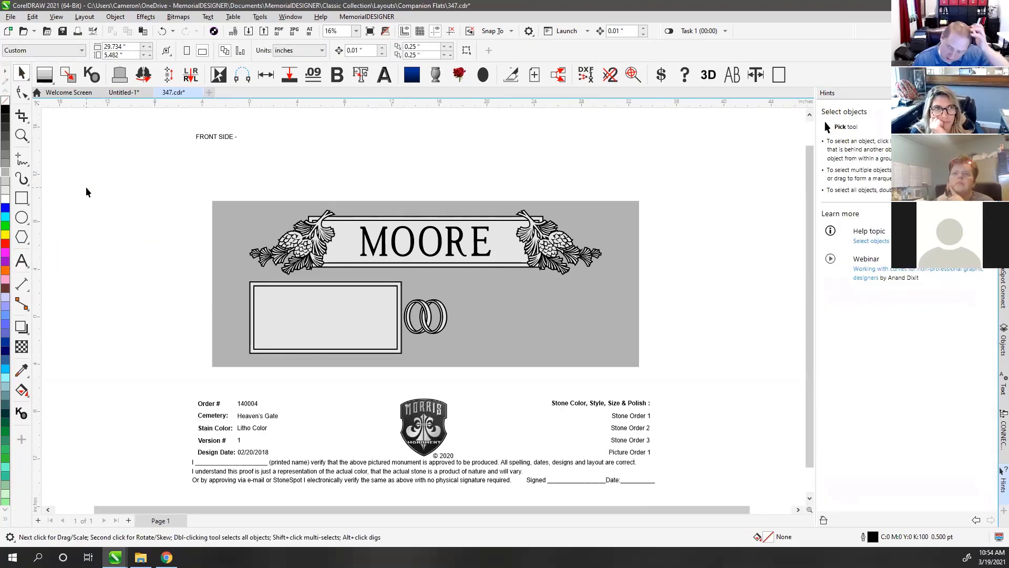
{"action": "left_click", "coordinate": [22, 260]}
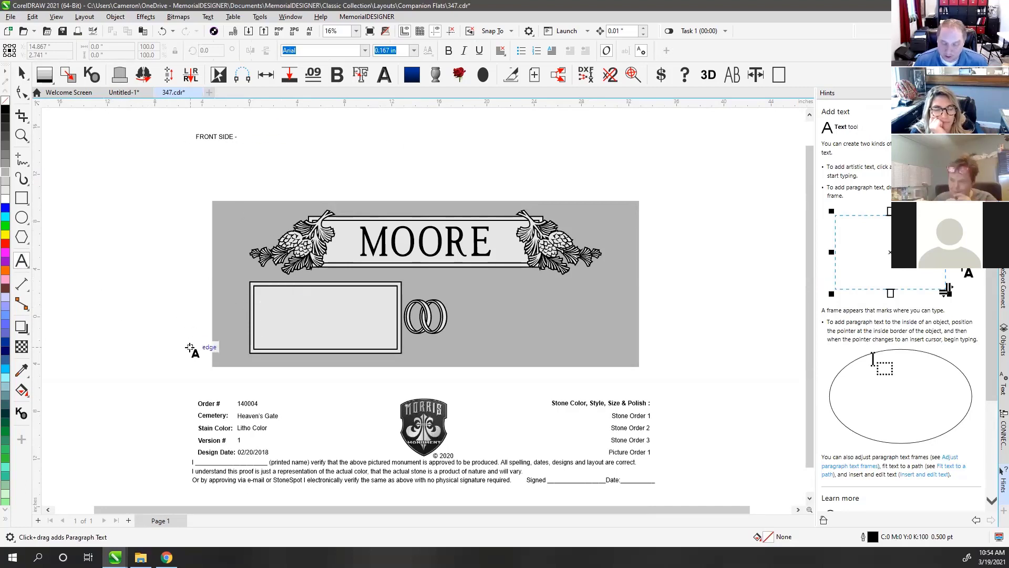
- Make MDRoman at 1 in the default font for new artistic and paragraph text
{"action": "left_click", "coordinate": [300, 53]}
{"action": "type", "text": "MDRoman"}
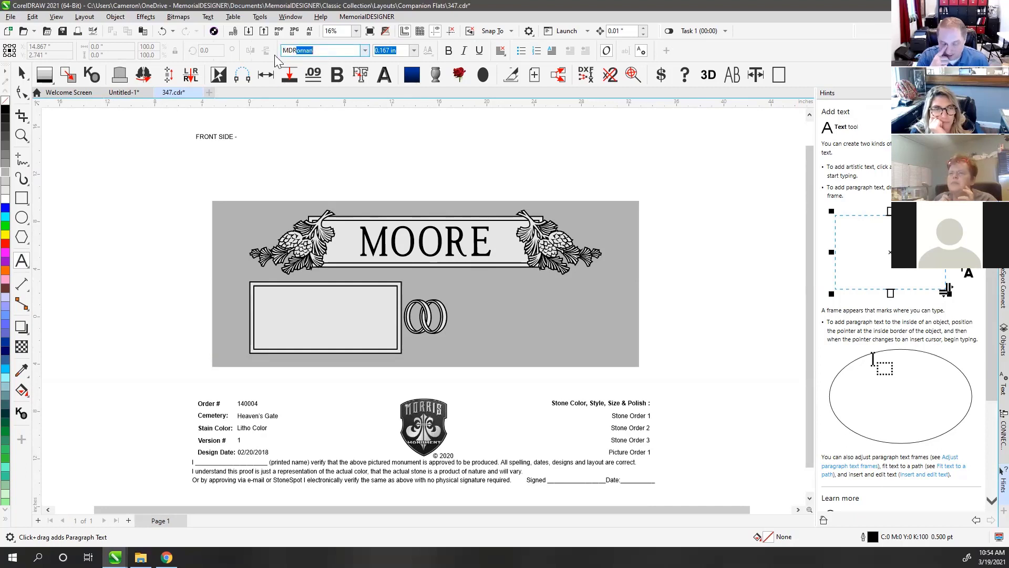
{"action": "key", "text": "Return"}
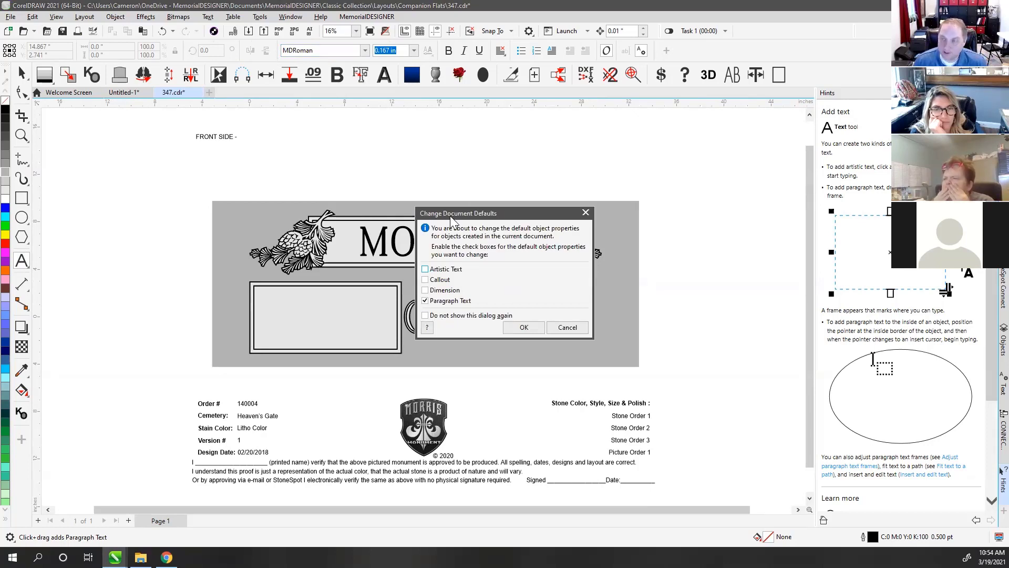
{"action": "left_click", "coordinate": [429, 270]}
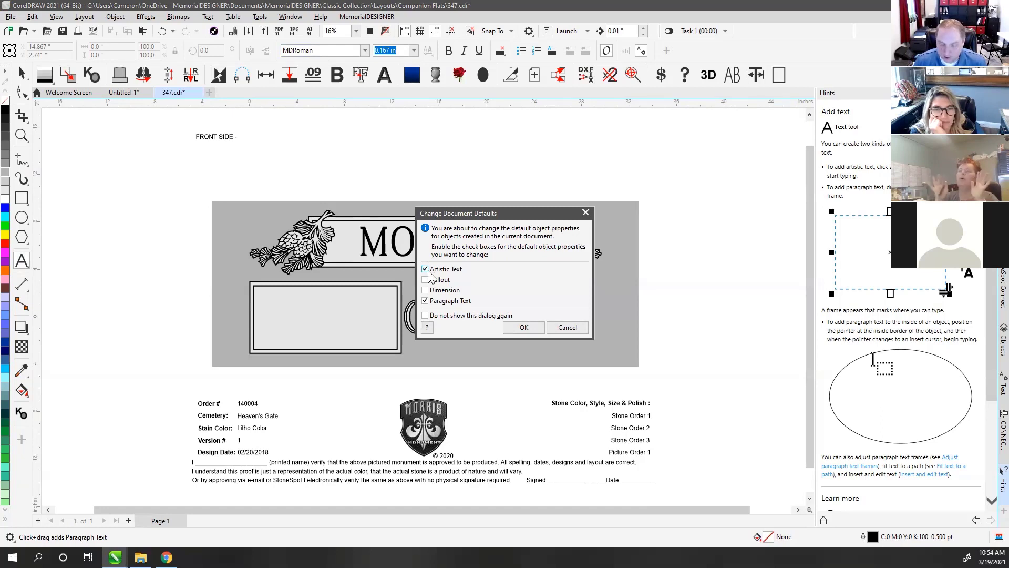
{"action": "left_click", "coordinate": [524, 327]}
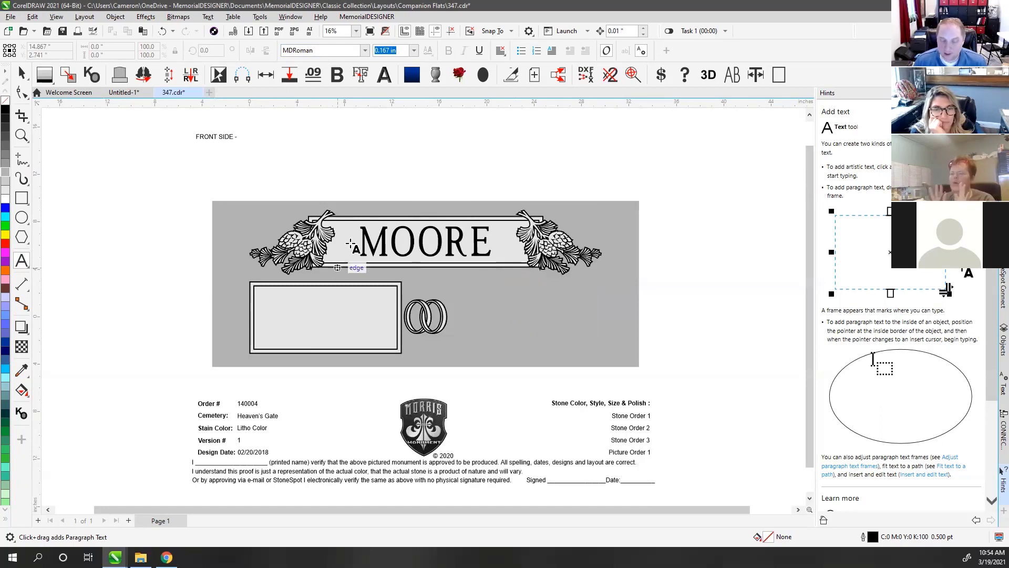
{"action": "type", "text": "1"}
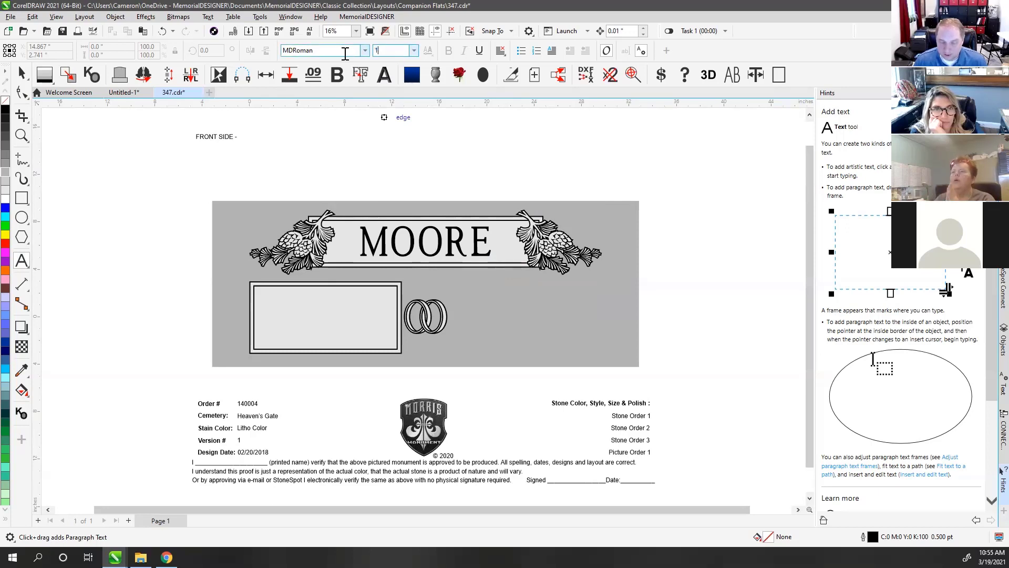
{"action": "key", "text": "Return"}
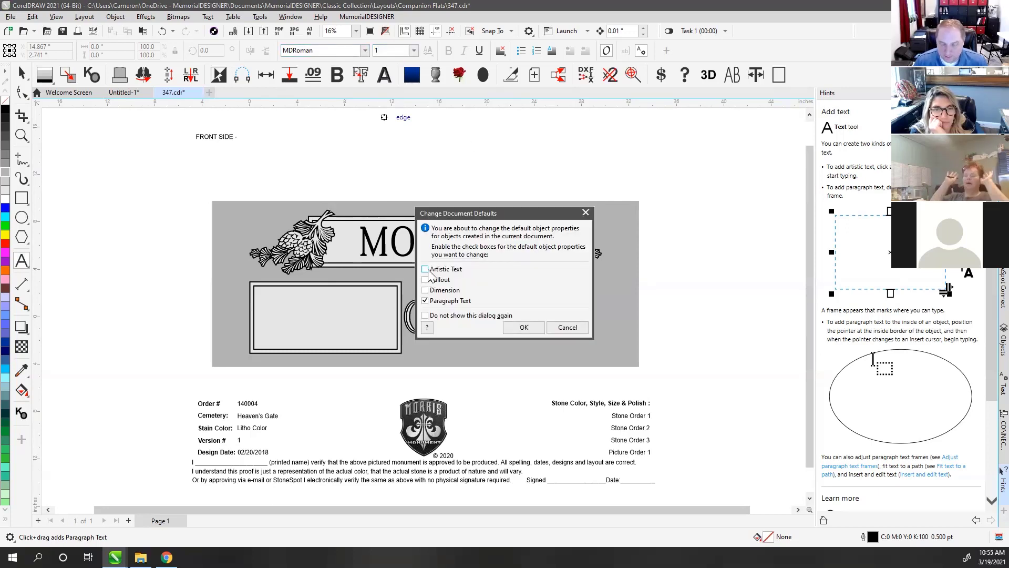
{"action": "left_click", "coordinate": [514, 331]}
- Make centred alignment the default for artistic and paragraph text
{"action": "left_click", "coordinate": [501, 50]}
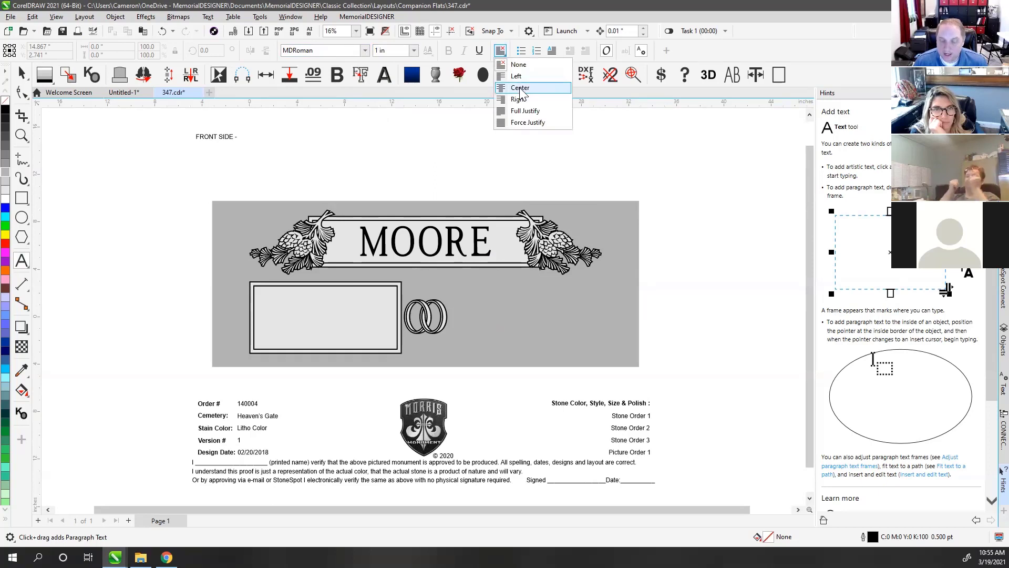
{"action": "left_click", "coordinate": [503, 69]}
{"action": "left_click", "coordinate": [425, 269]}
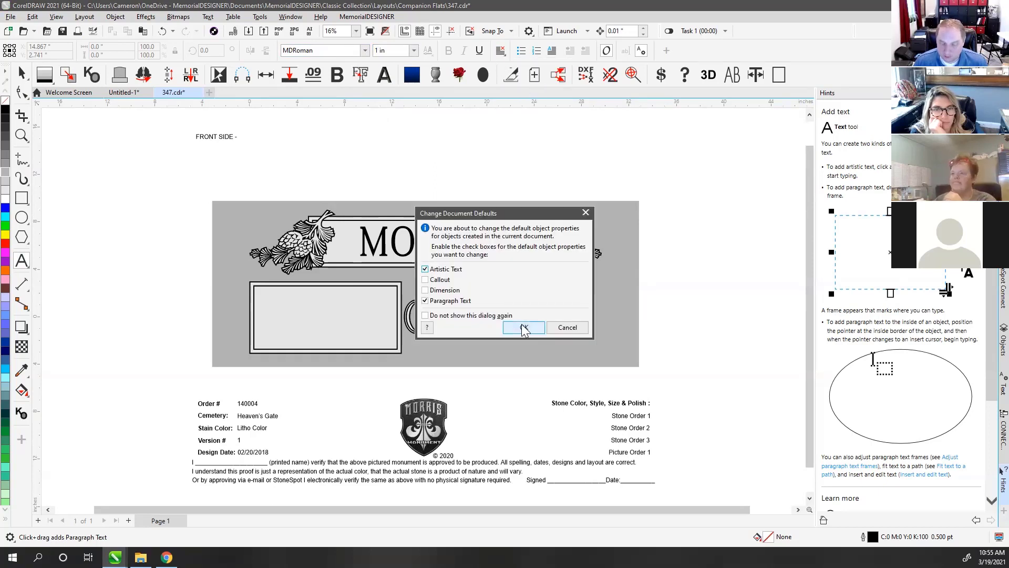
{"action": "left_click", "coordinate": [524, 327]}
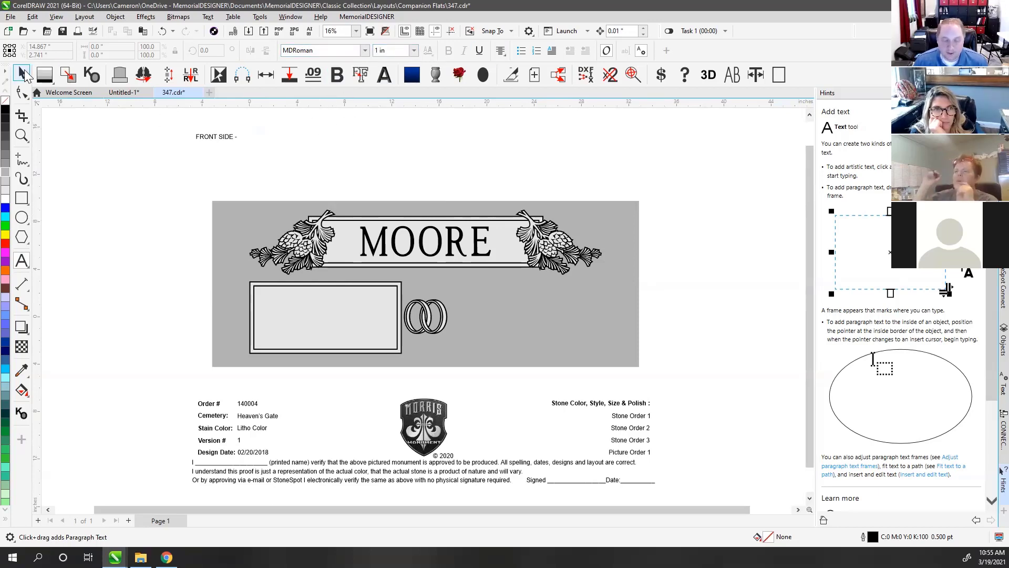
{"action": "left_click", "coordinate": [23, 74]}
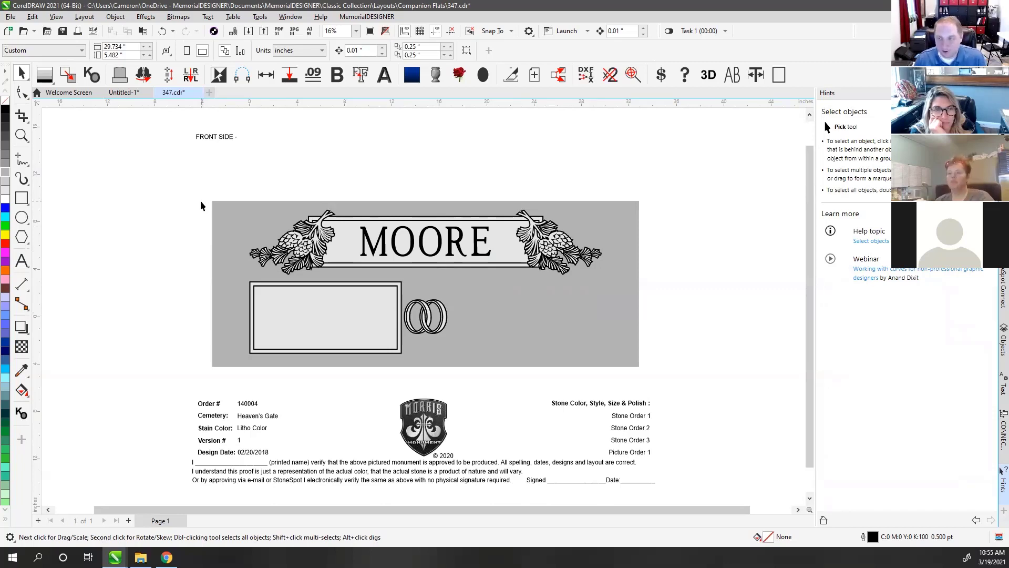
{"action": "left_click", "coordinate": [259, 17]}
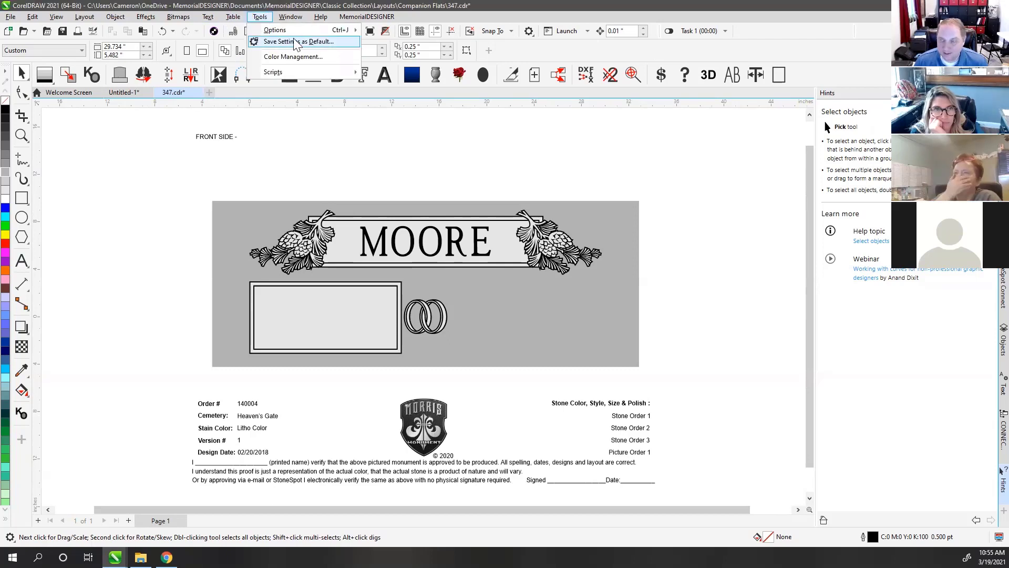
{"action": "left_click", "coordinate": [297, 42]}
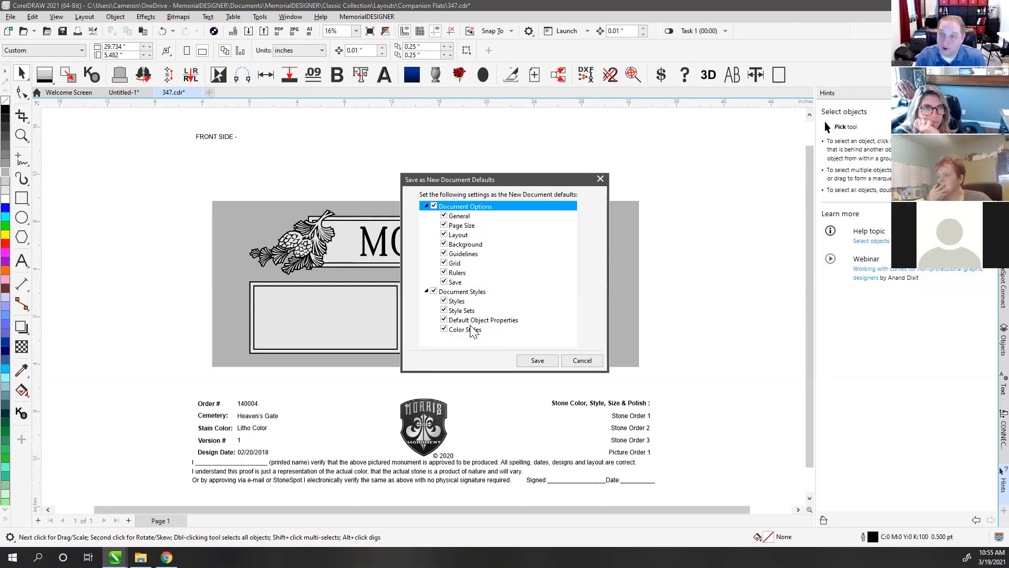
{"action": "left_click", "coordinate": [580, 360]}
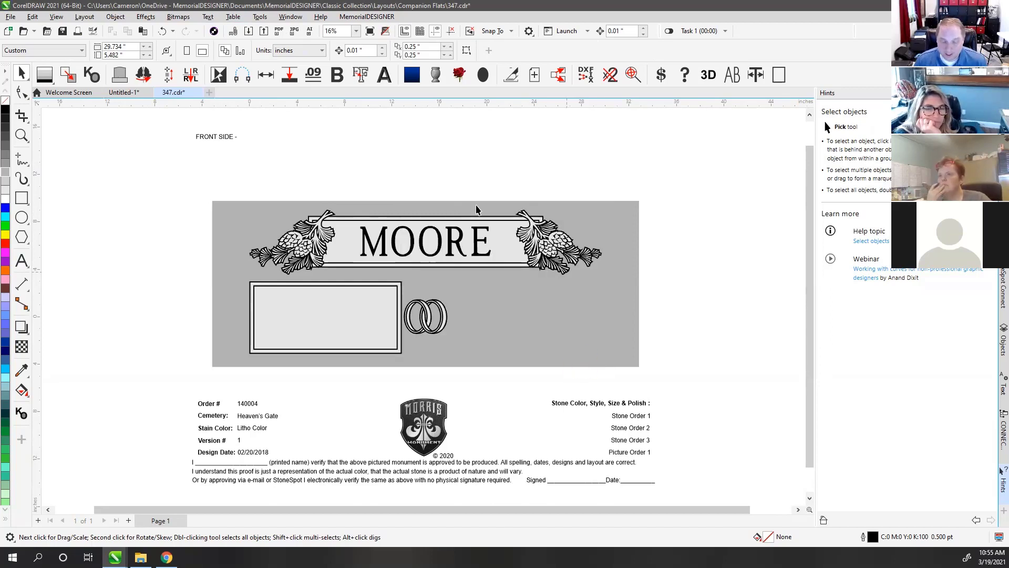
{"action": "left_click", "coordinate": [124, 93]}
{"action": "left_click", "coordinate": [21, 261]}
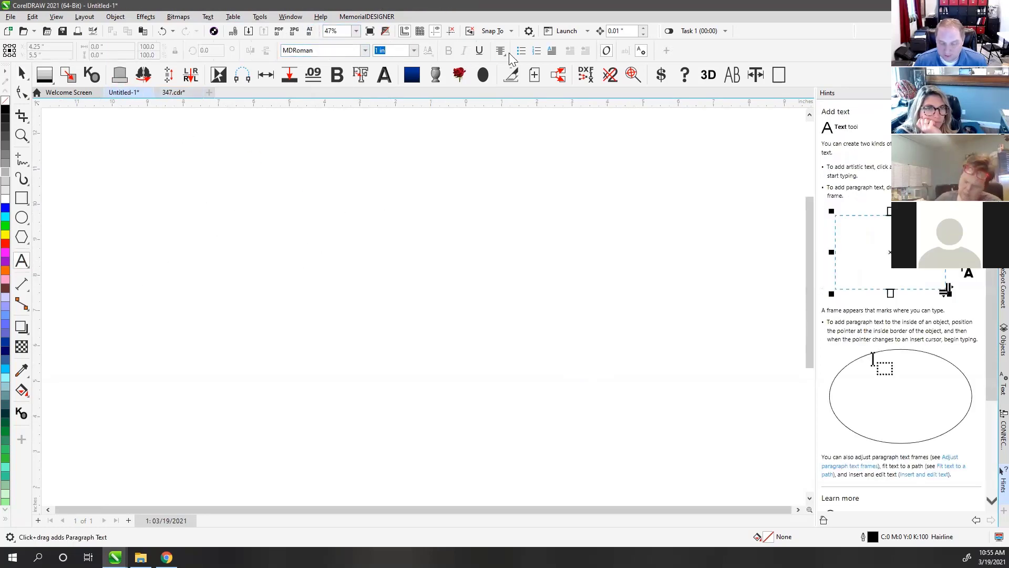
{"action": "left_click", "coordinate": [172, 93]}
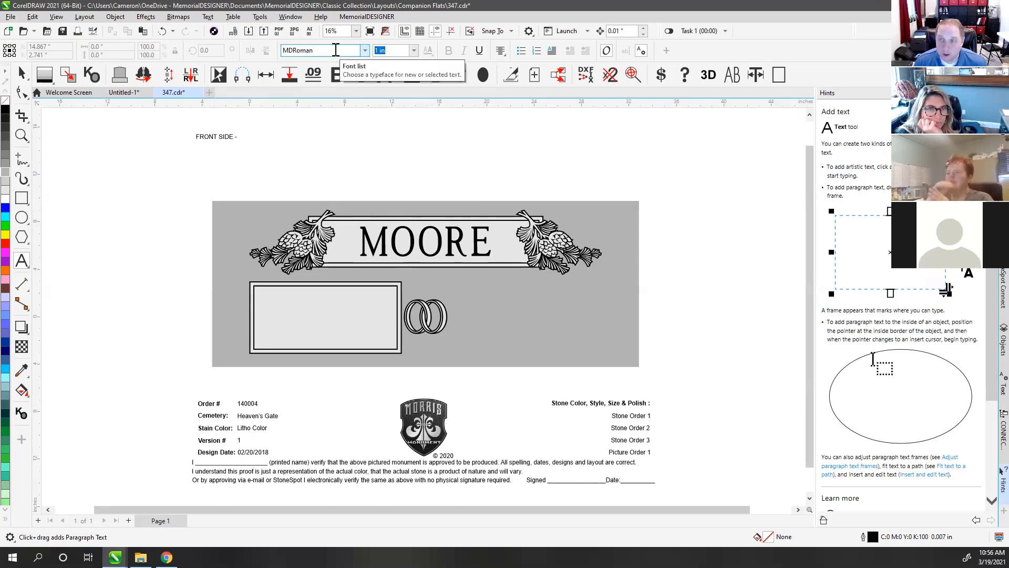
{"action": "left_click", "coordinate": [501, 52]}
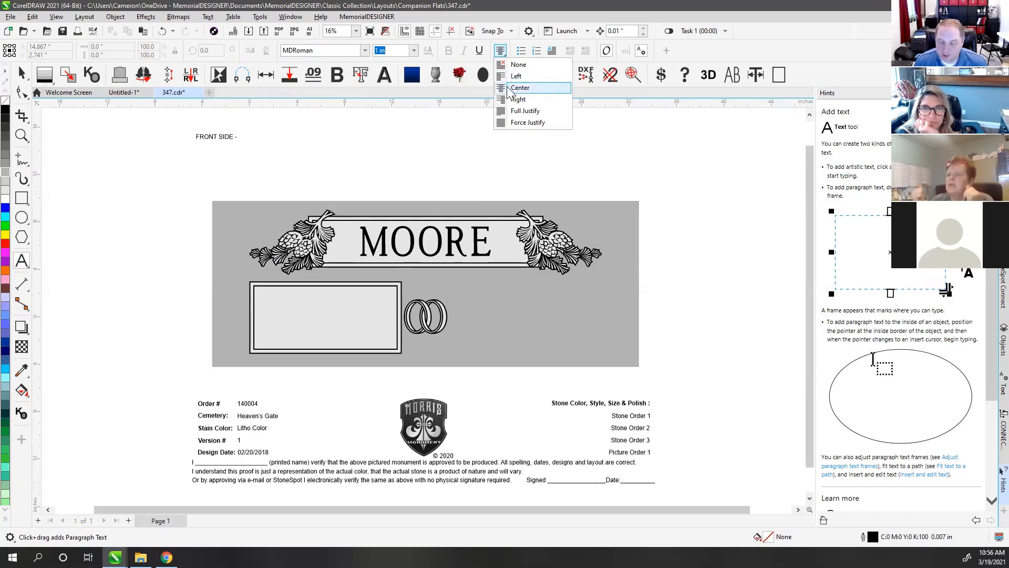
{"action": "left_click", "coordinate": [20, 75]}
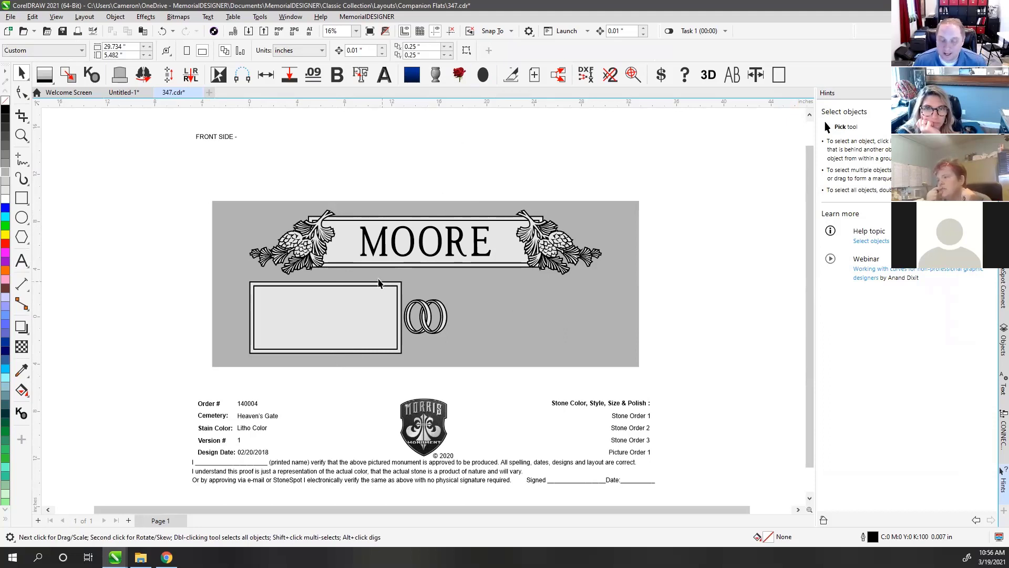
{"action": "left_click", "coordinate": [360, 242]}
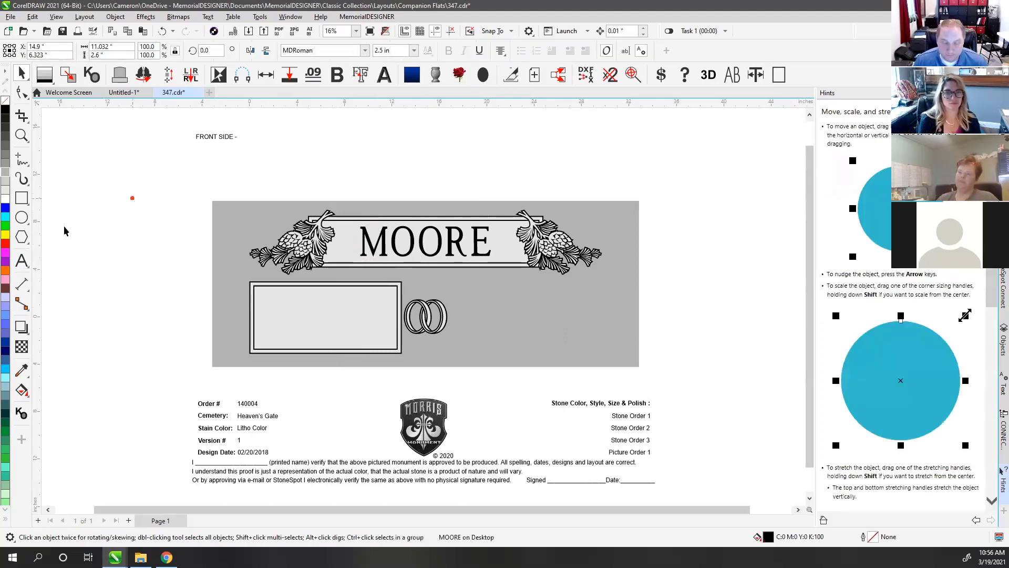
{"action": "left_click", "coordinate": [22, 260]}
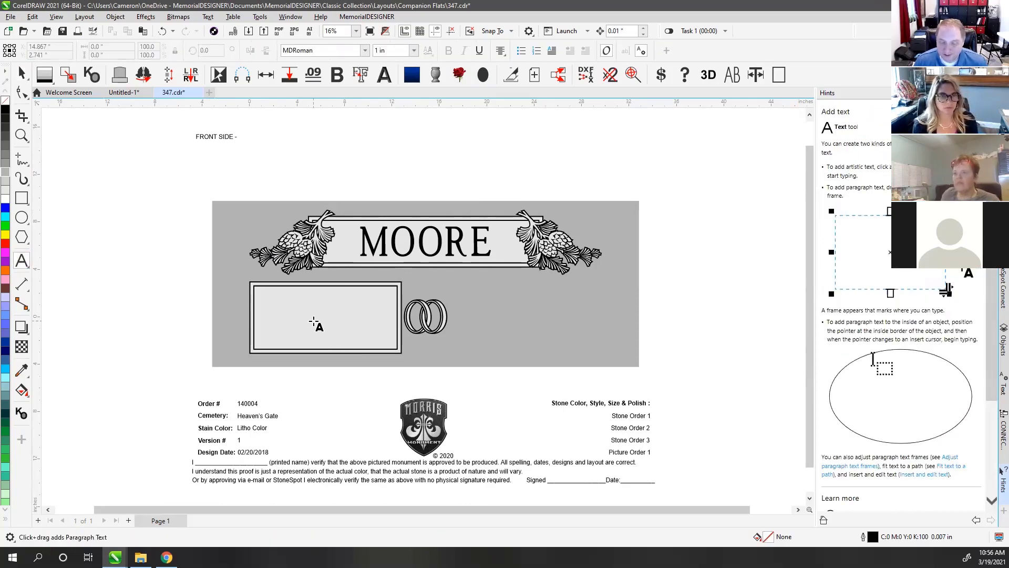
- Type a centred first name and initial, DEC. 26, 1979, and NEVER on three lines in the inner panel
{"action": "scroll", "coordinate": [314, 322], "scroll_direction": "up", "scroll_amount": 1}
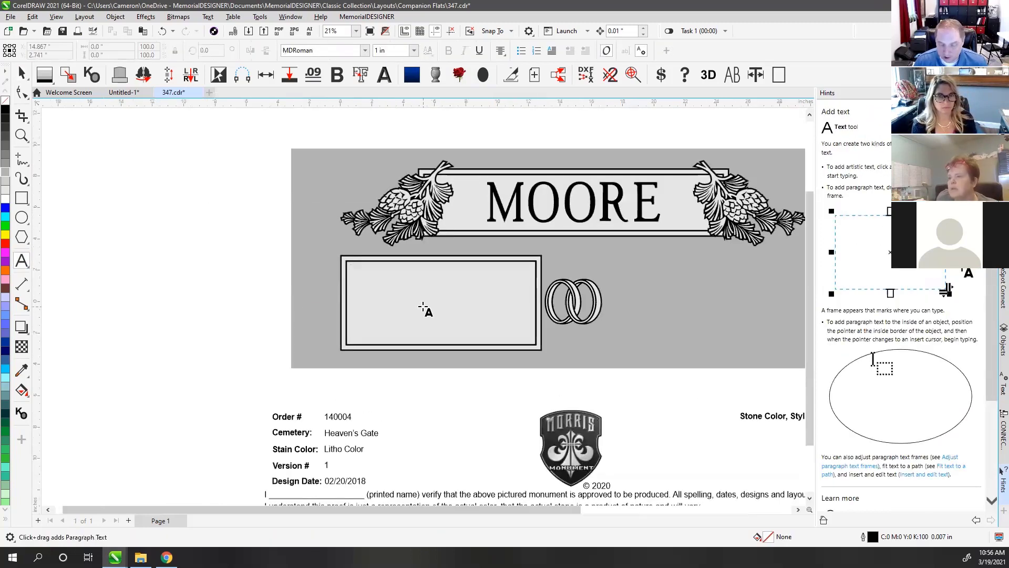
{"action": "scroll", "coordinate": [423, 309], "scroll_direction": "up", "scroll_amount": 2}
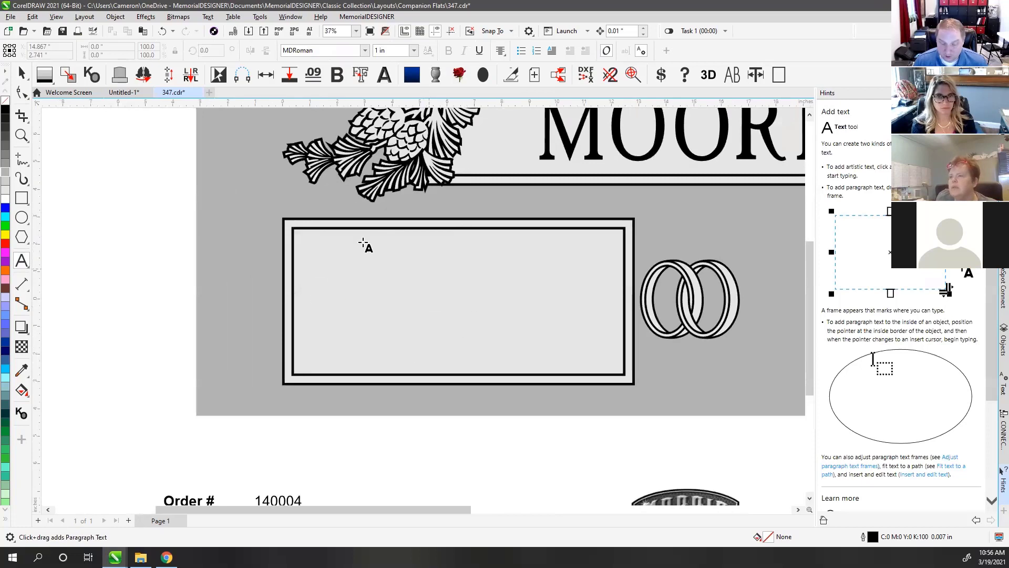
{"action": "left_click", "coordinate": [320, 272]}
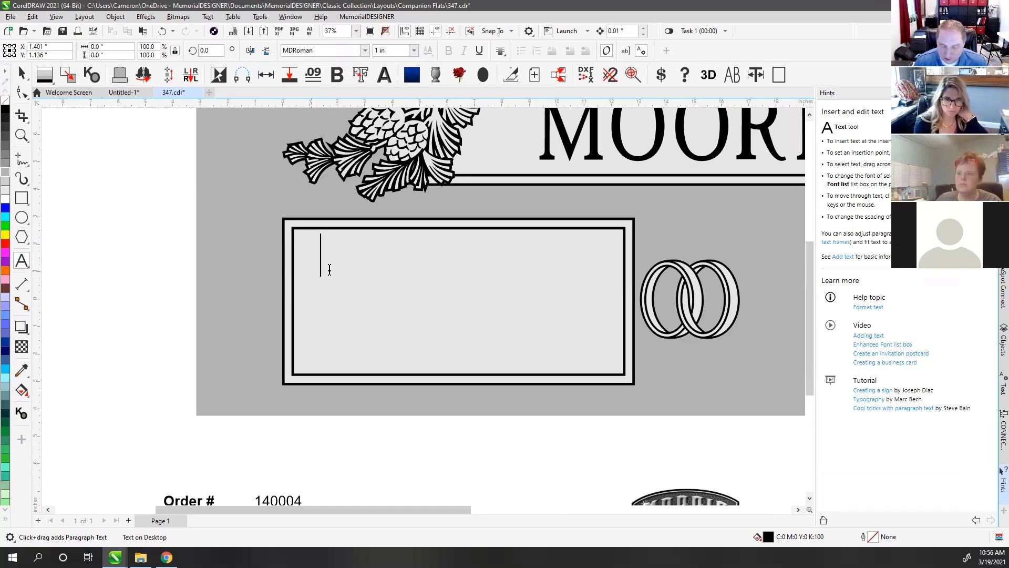
{"action": "left_click", "coordinate": [453, 265]}
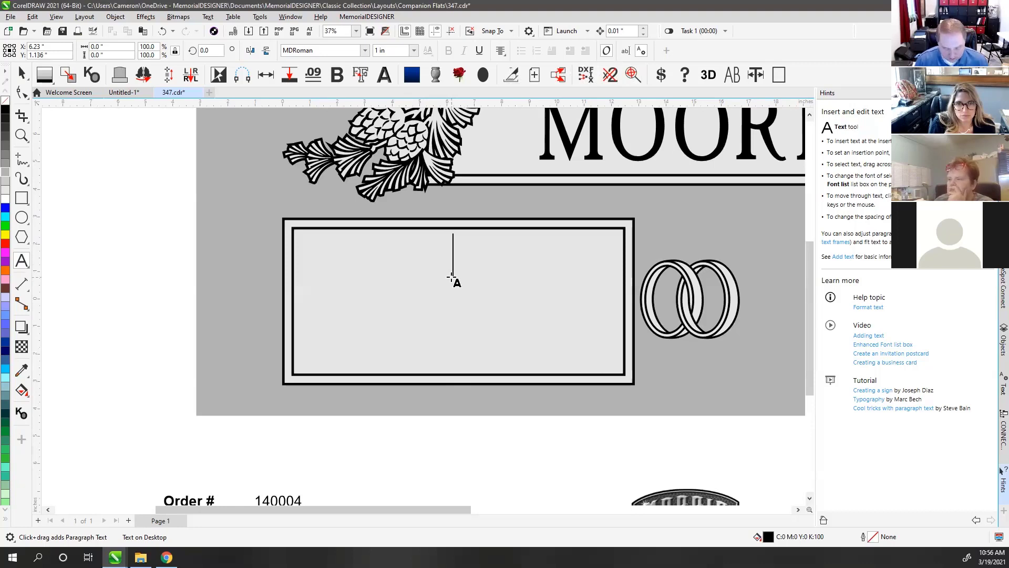
{"action": "type", "text": "CAMERON T."}
{"action": "key", "text": "Return"}
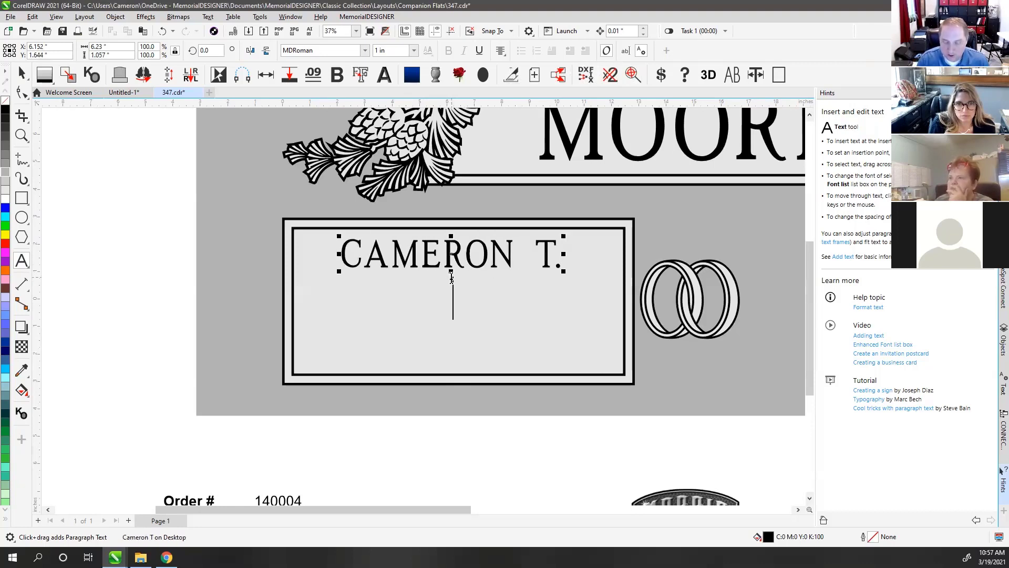
{"action": "type", "text": "DEC. 26"}
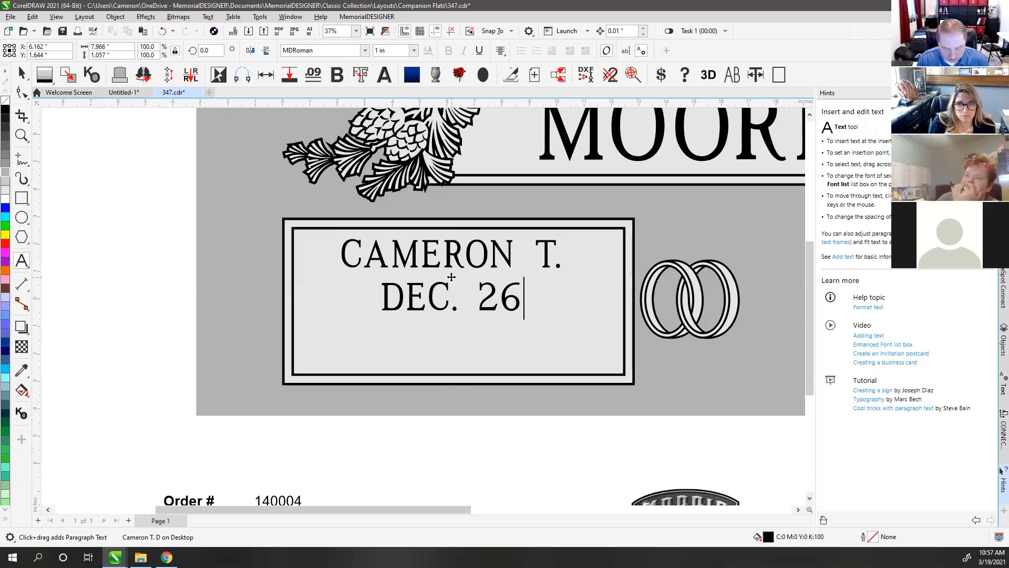
{"action": "type", "text": ", 1979"}
{"action": "key", "text": "Return"}
{"action": "type", "text": "NEV"}
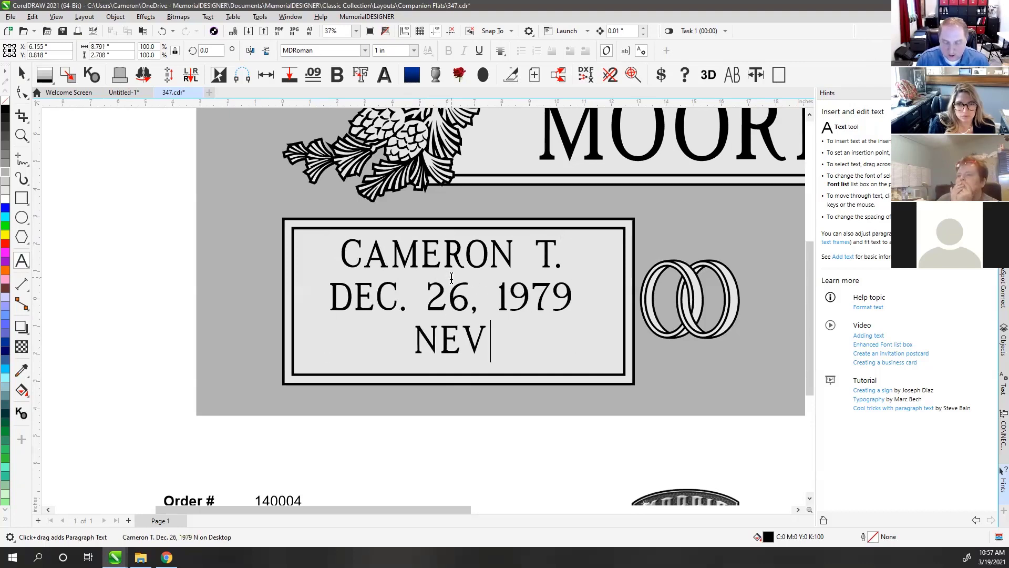
{"action": "type", "text": "ER"}
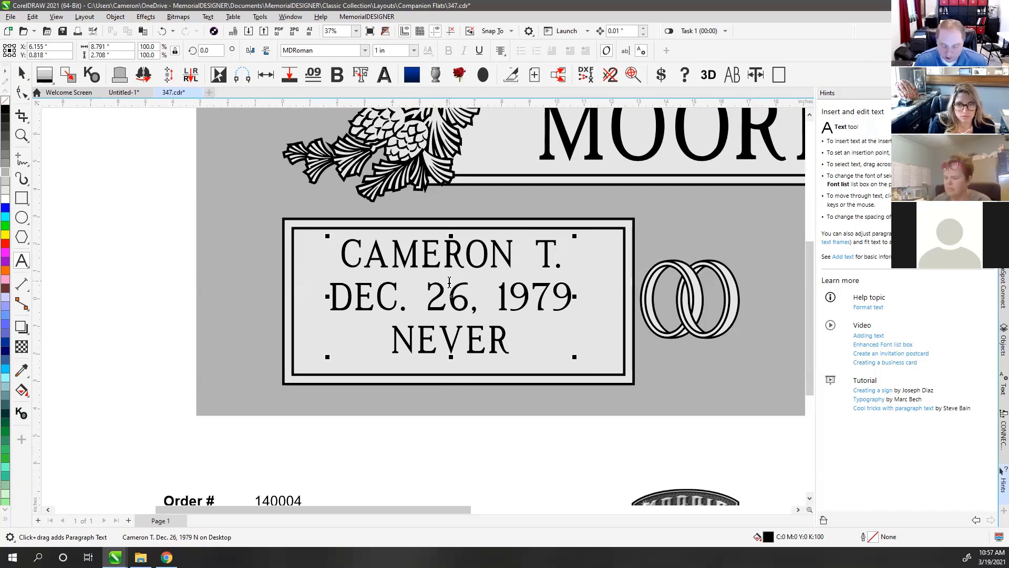
- Break the inscription into separate line objects and try name-line sizes between 2.5 in and 1.125 in
{"action": "key", "text": "ctrl+space"}
{"action": "key", "text": "ctrl+k"}
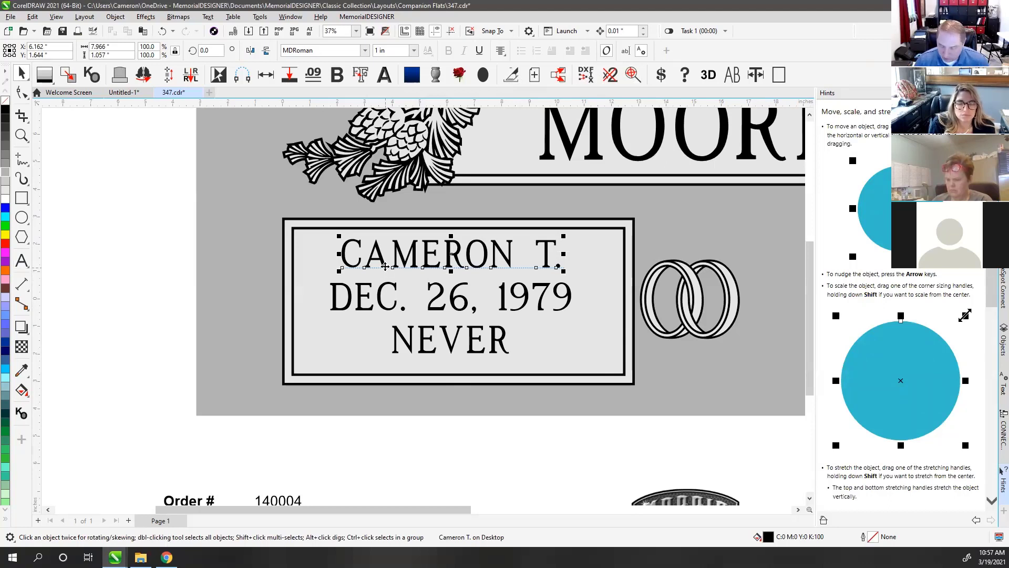
{"action": "key", "text": "ctrl+KP_8"}
{"action": "key", "text": "ctrl+KP_8"}
{"action": "key", "text": "ctrl+KP_8"}
{"action": "key", "text": "ctrl+KP_8"}
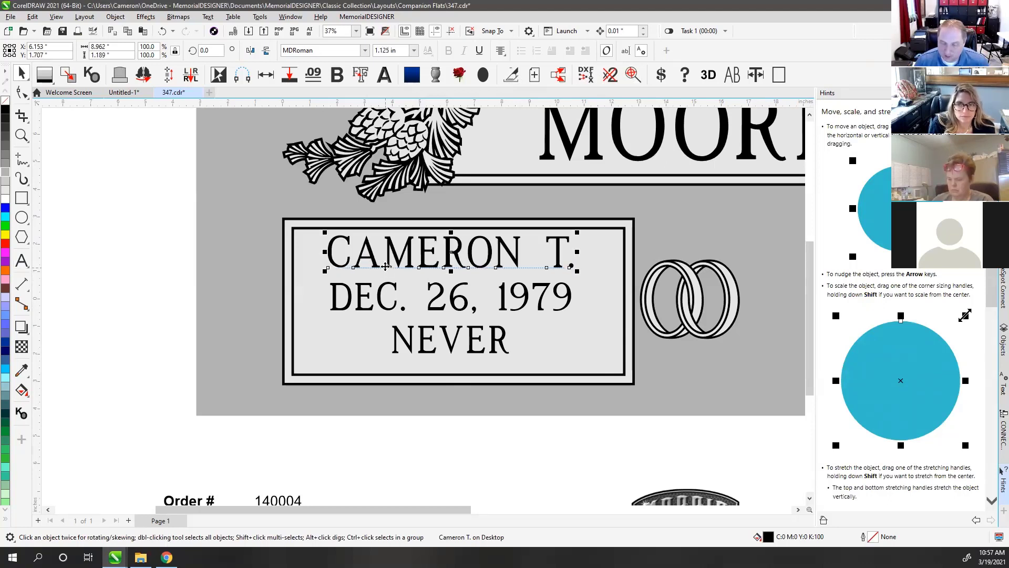
{"action": "key", "text": "ctrl+KP_8"}
{"action": "key", "text": "ctrl+KP_8"}
{"action": "key", "text": "ctrl+KP_8"}
{"action": "key", "text": "ctrl+KP_8"}
{"action": "key", "text": "ctrl+KP_8"}
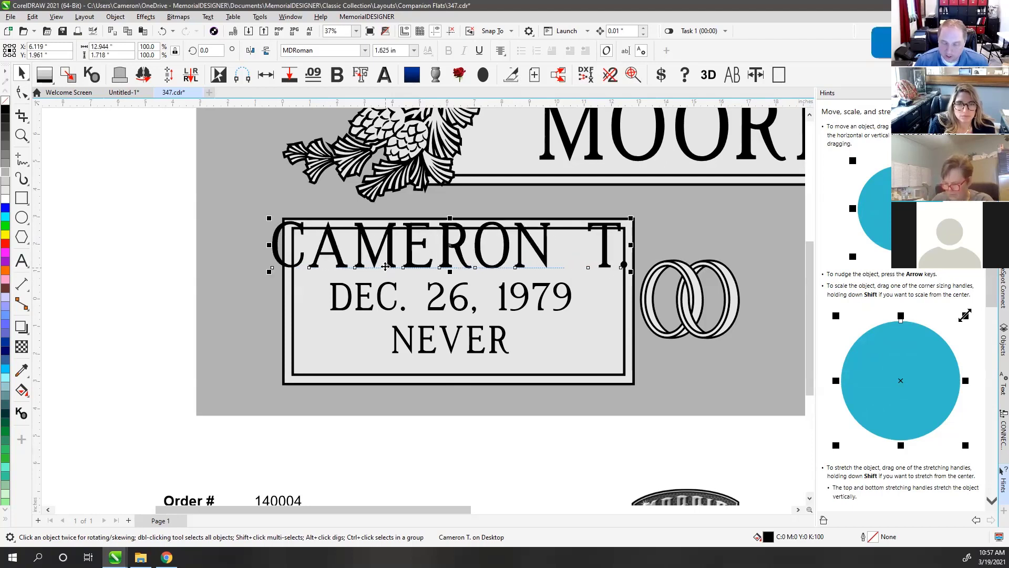
{"action": "key", "text": "ctrl+KP_8"}
{"action": "key", "text": "ctrl+KP_8"}
{"action": "key", "text": "ctrl+KP_8"}
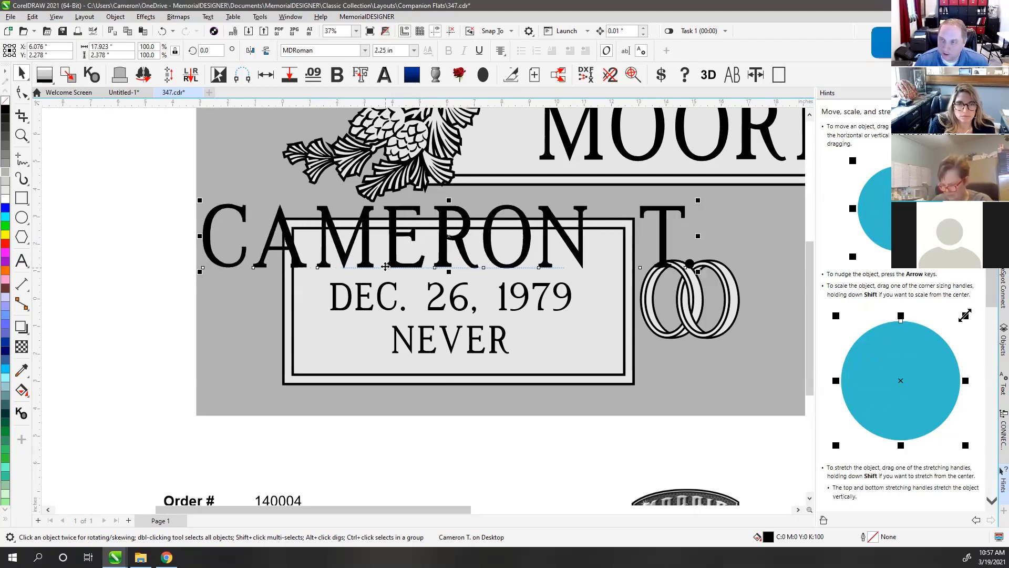
{"action": "key", "text": "ctrl+KP_2"}
{"action": "key", "text": "ctrl+KP_2"}
{"action": "key", "text": "ctrl+KP_2"}
{"action": "key", "text": "ctrl+KP_2"}
{"action": "key", "text": "ctrl+KP_2"}
{"action": "key", "text": "ctrl+KP_2"}
{"action": "key", "text": "ctrl+KP_2"}
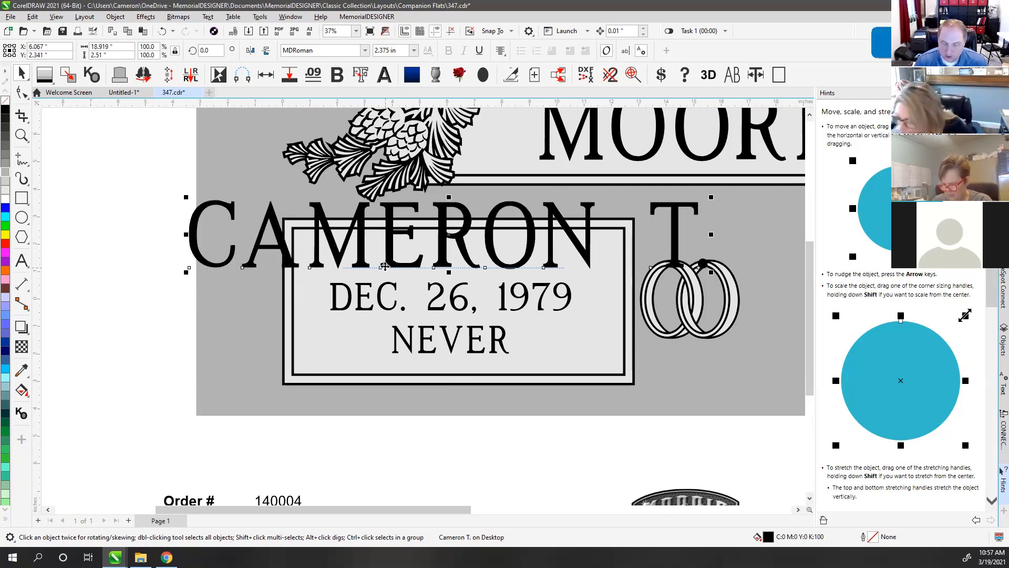
{"action": "key", "text": "ctrl+KP_2"}
{"action": "key", "text": "ctrl+KP_2"}
{"action": "key", "text": "ctrl+KP_2"}
{"action": "key", "text": "ctrl+KP_2"}
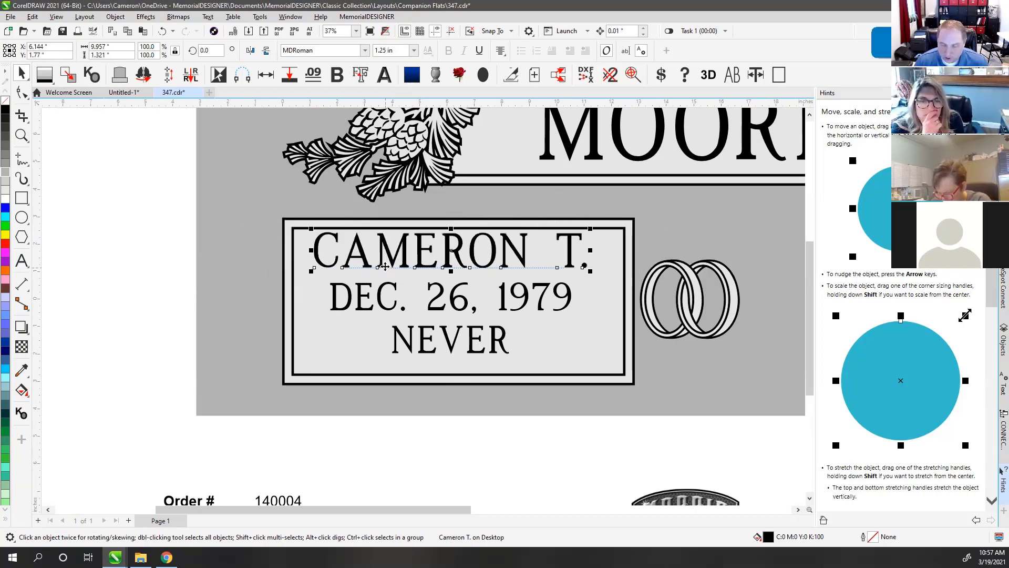
- Step the name line's font size to 1.625 in and select the size value
{"action": "key", "text": "ctrl+KP_8"}
{"action": "key", "text": "ctrl+KP_8"}
{"action": "key", "text": "ctrl+KP_2"}
{"action": "key", "text": "ctrl+KP_2"}
{"action": "key", "text": "ctrl+KP_8"}
{"action": "key", "text": "ctrl+KP_8"}
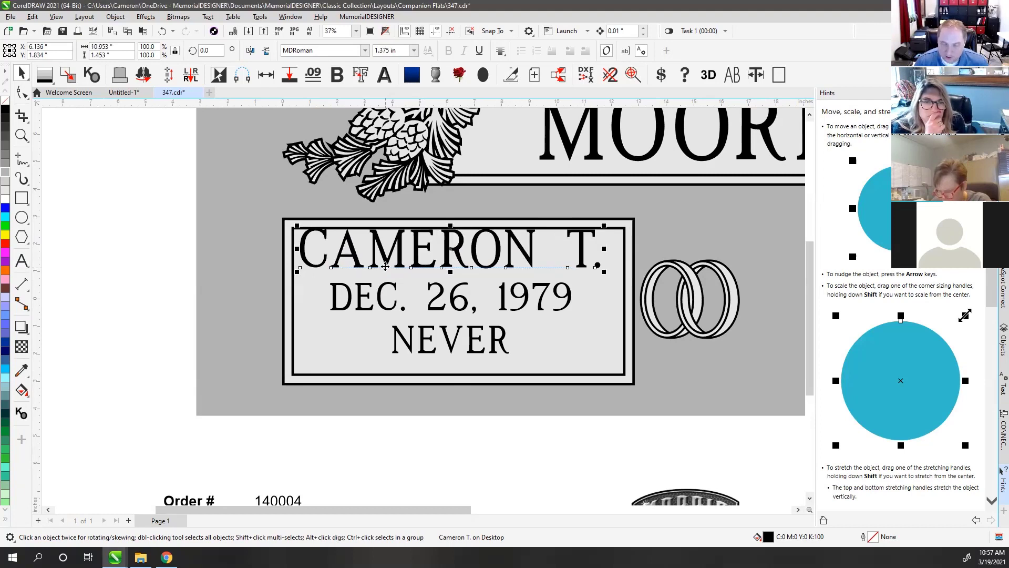
{"action": "key", "text": "ctrl+KP_2"}
{"action": "key", "text": "ctrl+KP_8"}
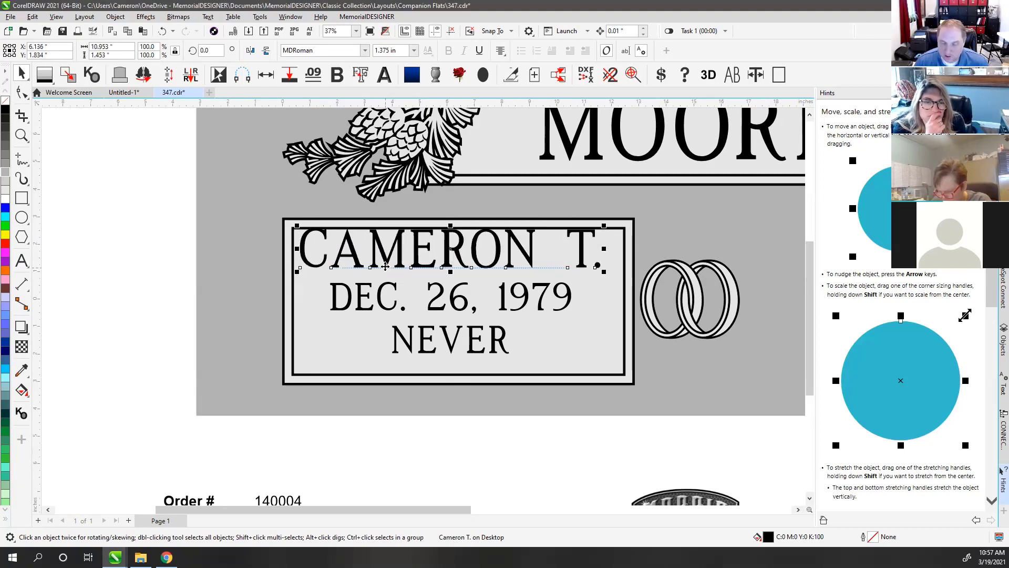
{"action": "key", "text": "ctrl+KP_8"}
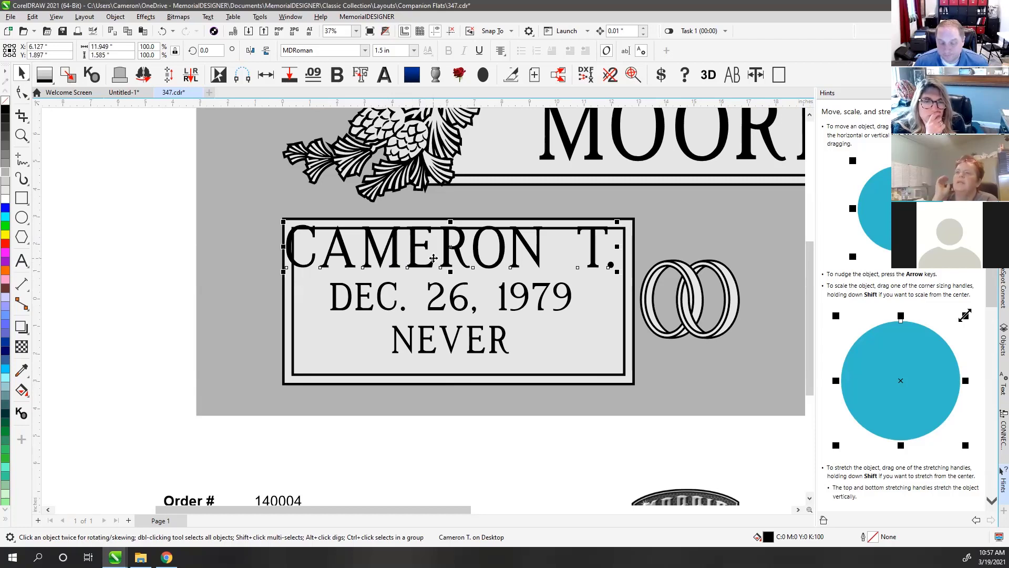
{"action": "key", "text": "ctrl+KP_8"}
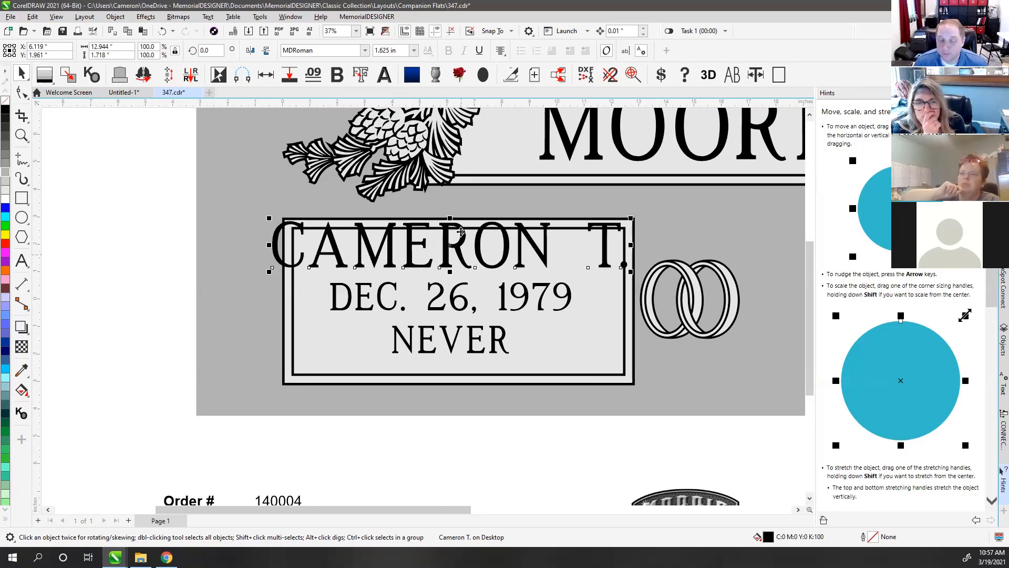
{"action": "left_click", "coordinate": [404, 50]}
{"action": "left_click_drag", "start_coordinate": [382, 56], "coordinate": [417, 56]}
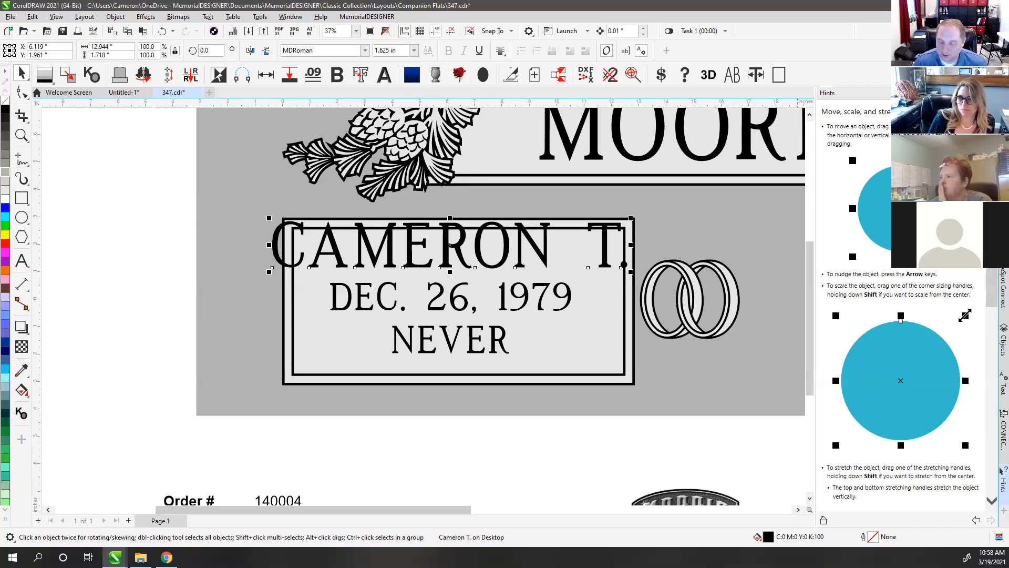
- Show the Monument Text docker settings, leaving the H height at 1
{"action": "left_click", "coordinate": [1001, 475]}
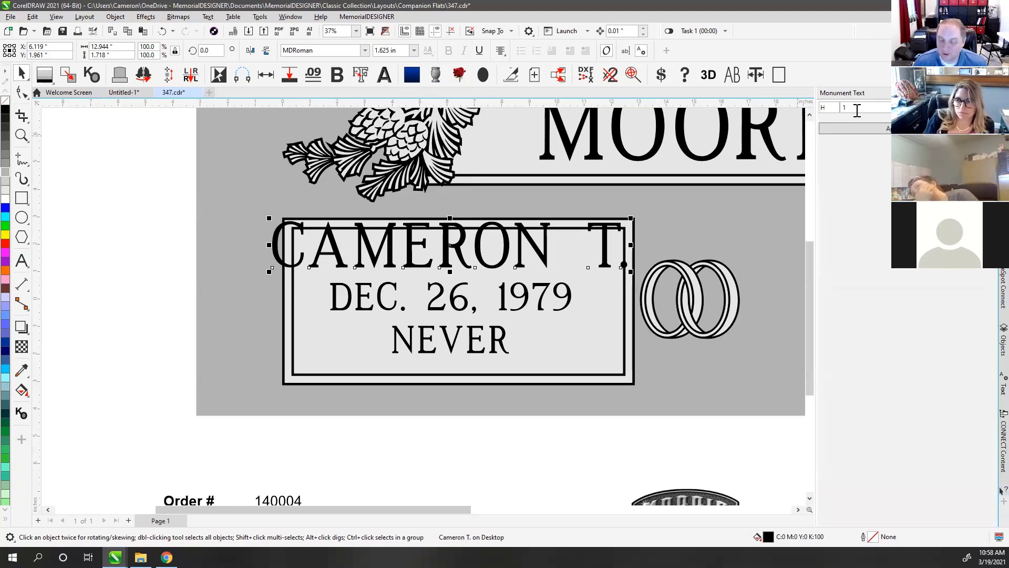
{"action": "left_click", "coordinate": [965, 107]}
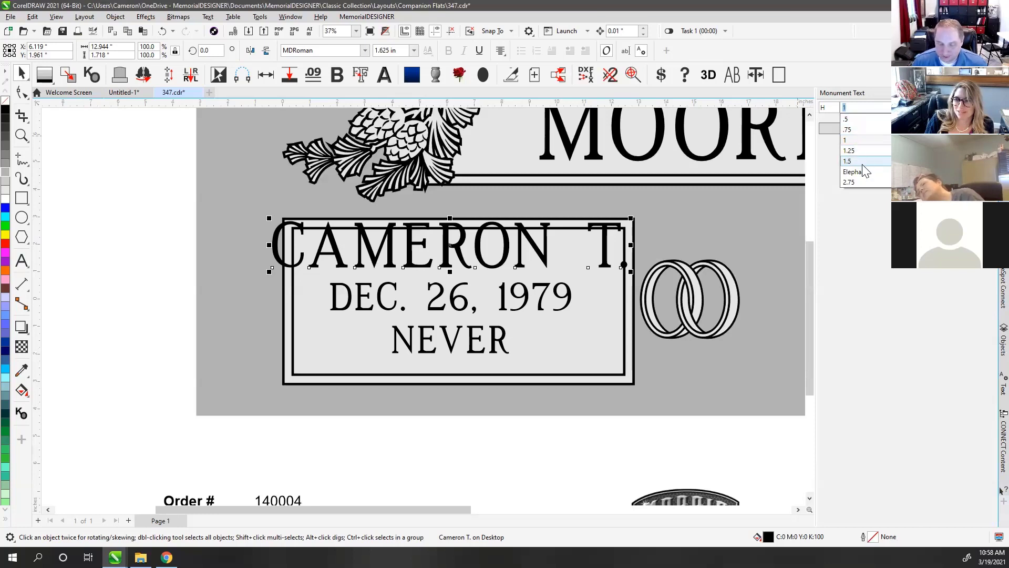
{"action": "left_click", "coordinate": [864, 219]}
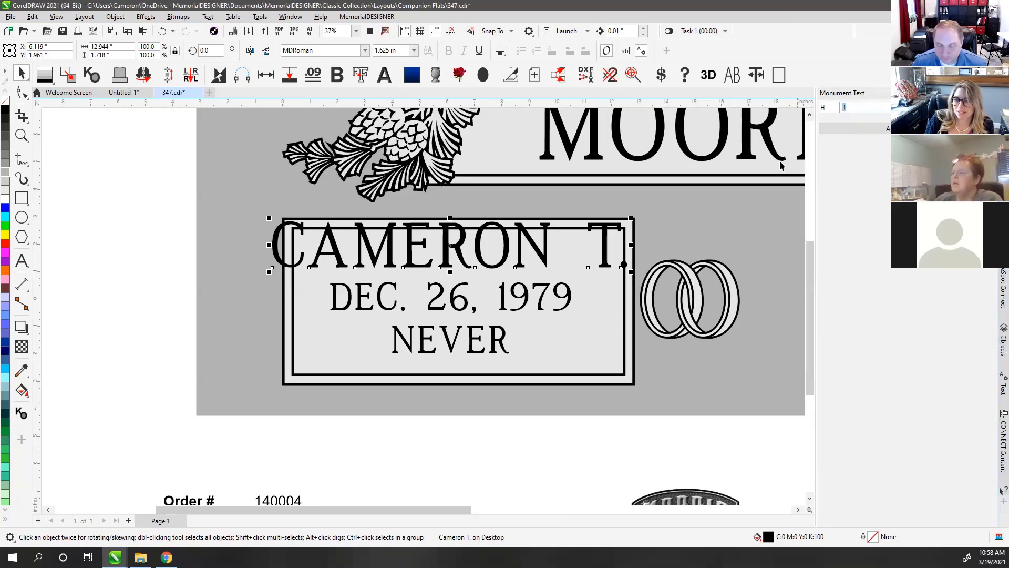
{"action": "left_click", "coordinate": [409, 52]}
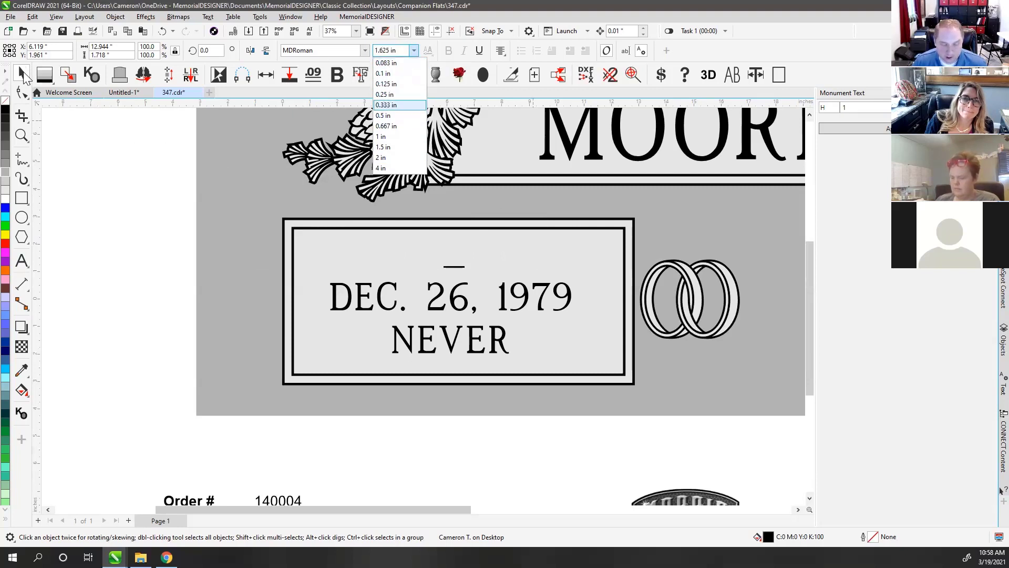
{"action": "key", "text": "Escape"}
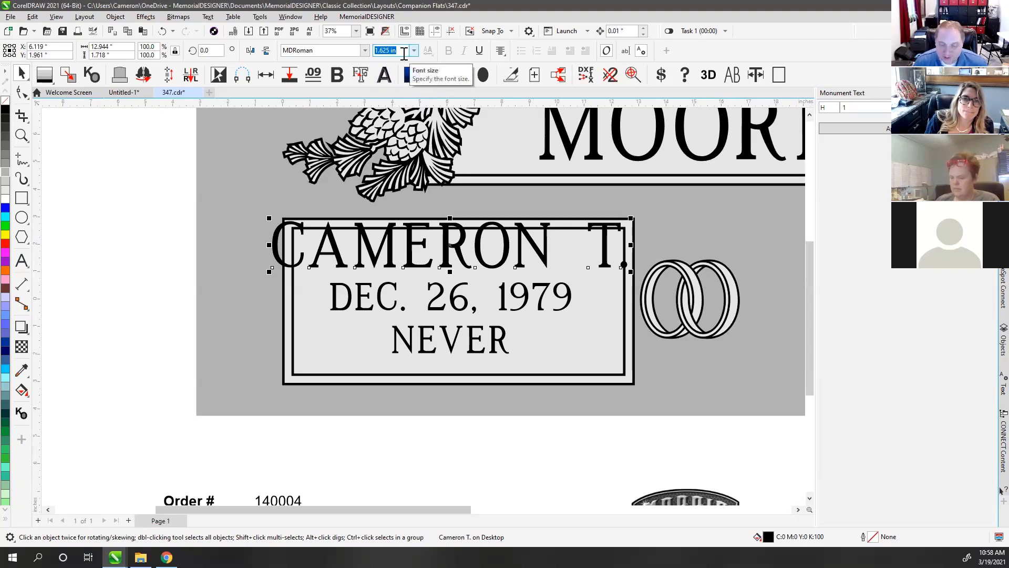
{"action": "left_click", "coordinate": [403, 51]}
{"action": "type", "text": "2"}
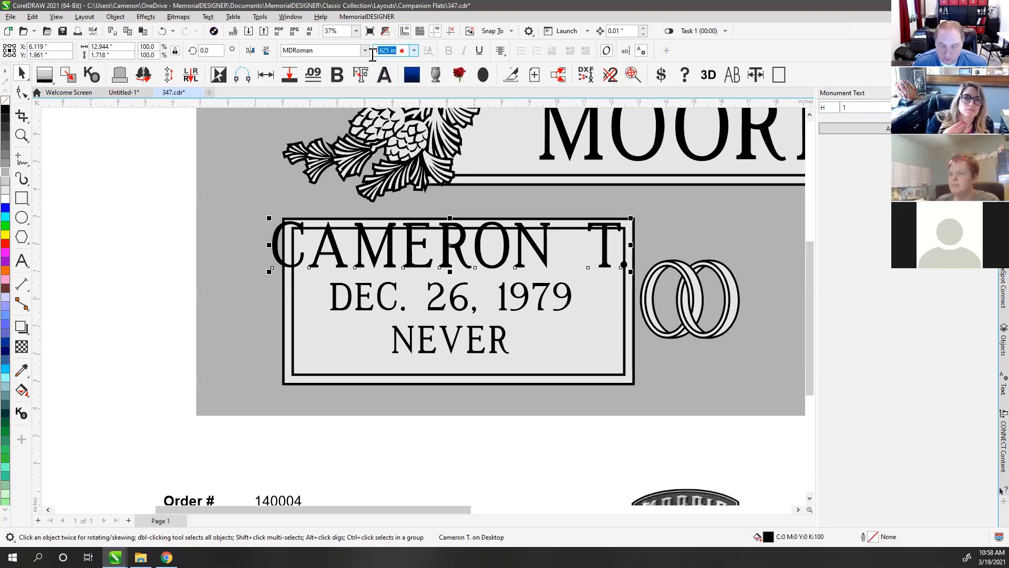
{"action": "key", "text": "Return"}
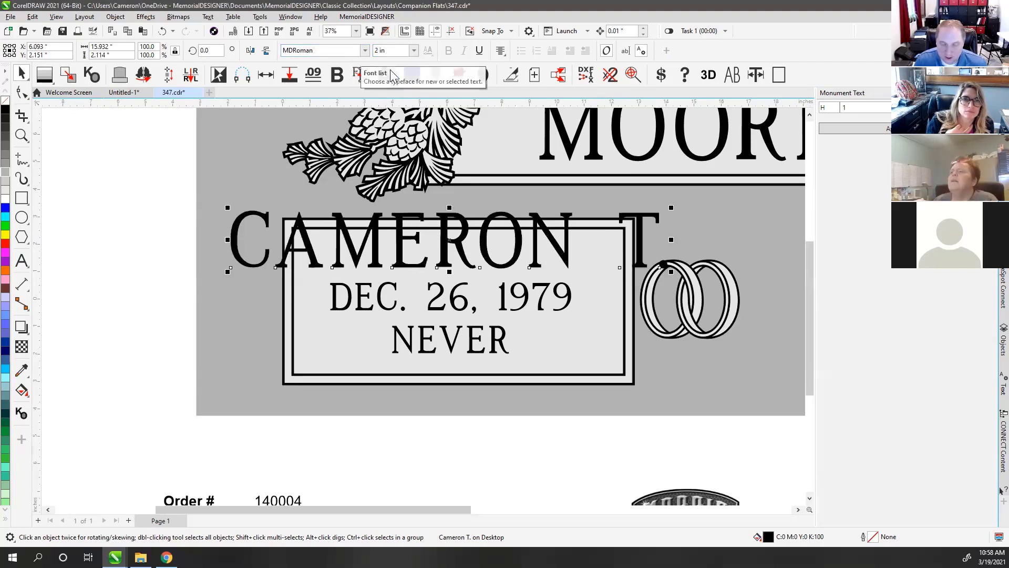
{"action": "left_click", "coordinate": [414, 50]}
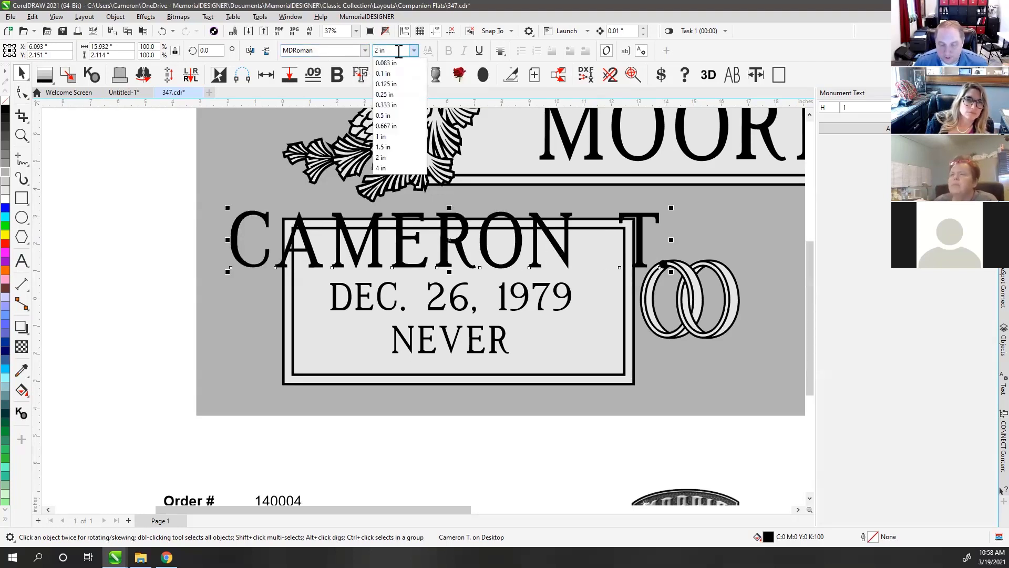
{"action": "key", "text": "Return"}
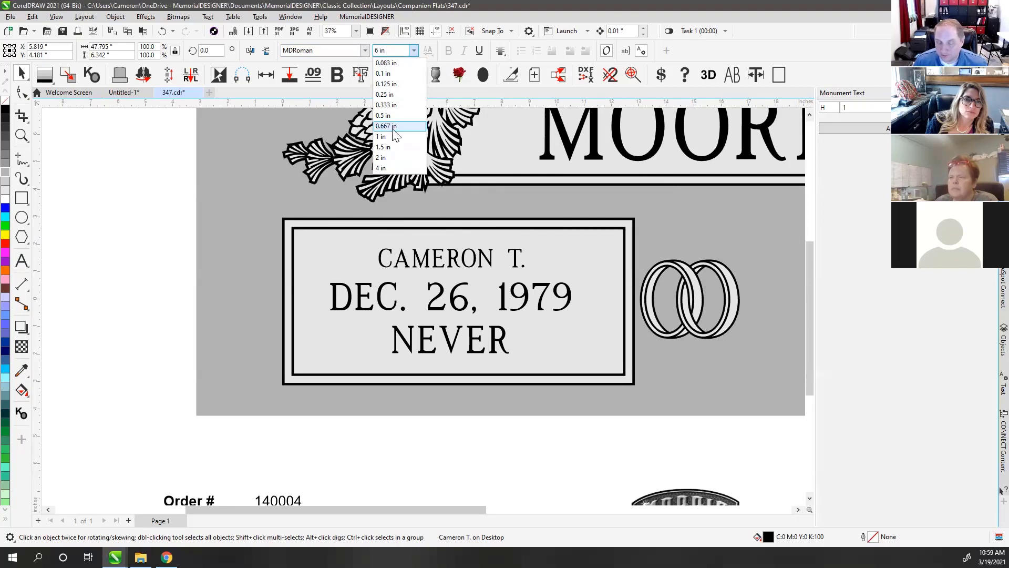
{"action": "left_click", "coordinate": [24, 71]}
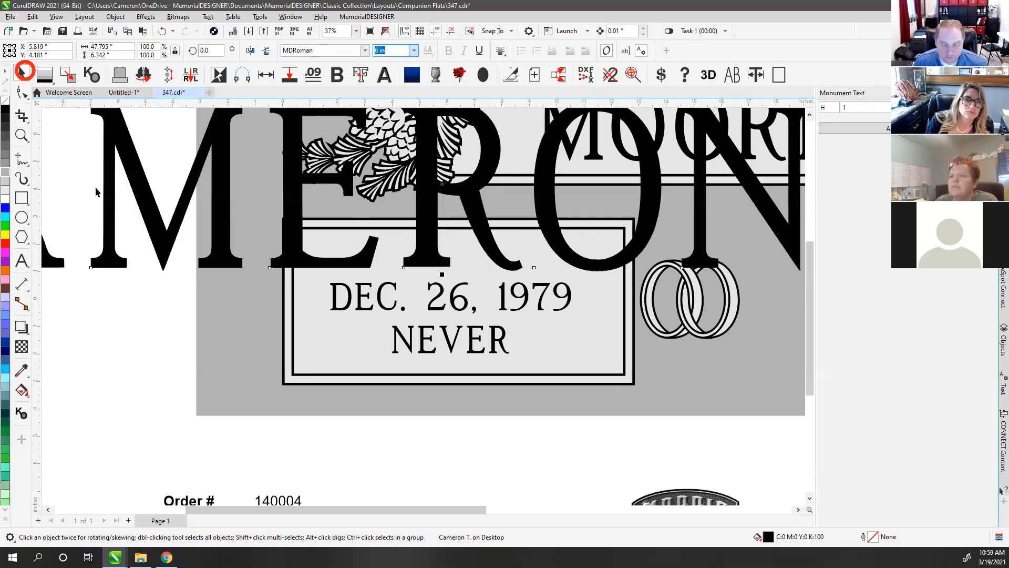
{"action": "key", "text": "ctrl+z"}
{"action": "key", "text": "ctrl+z"}
{"action": "key", "text": "ctrl+z"}
{"action": "key", "text": "ctrl+z"}
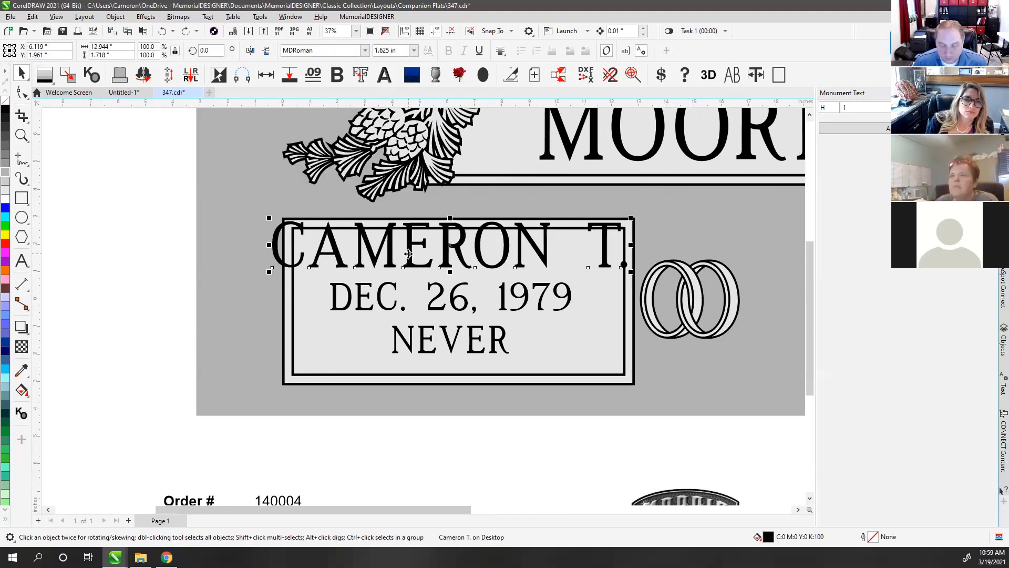
{"action": "key", "text": "ctrl+z"}
{"action": "key", "text": "ctrl+z"}
{"action": "key", "text": "ctrl+z"}
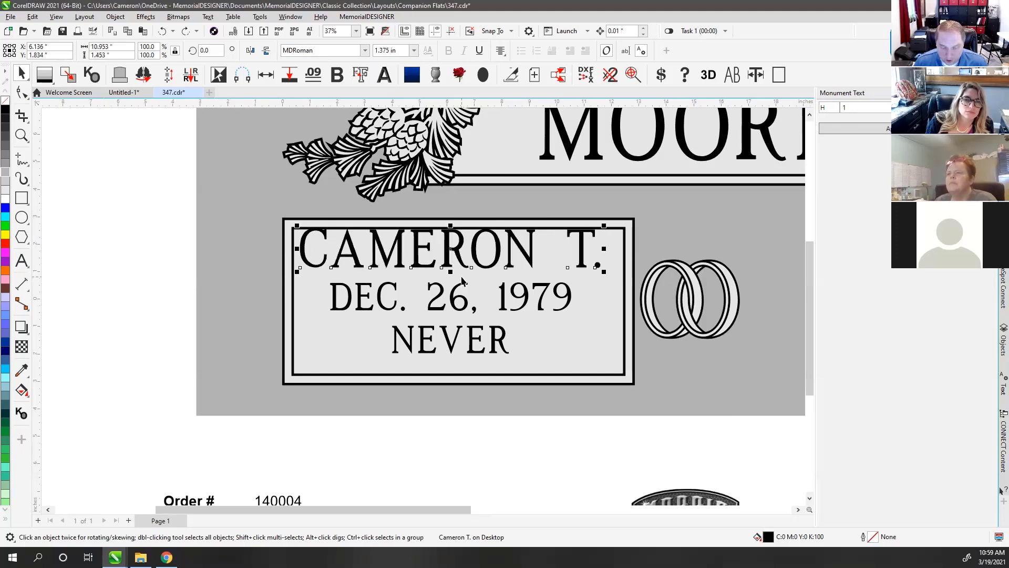
{"action": "left_click", "coordinate": [108, 253]}
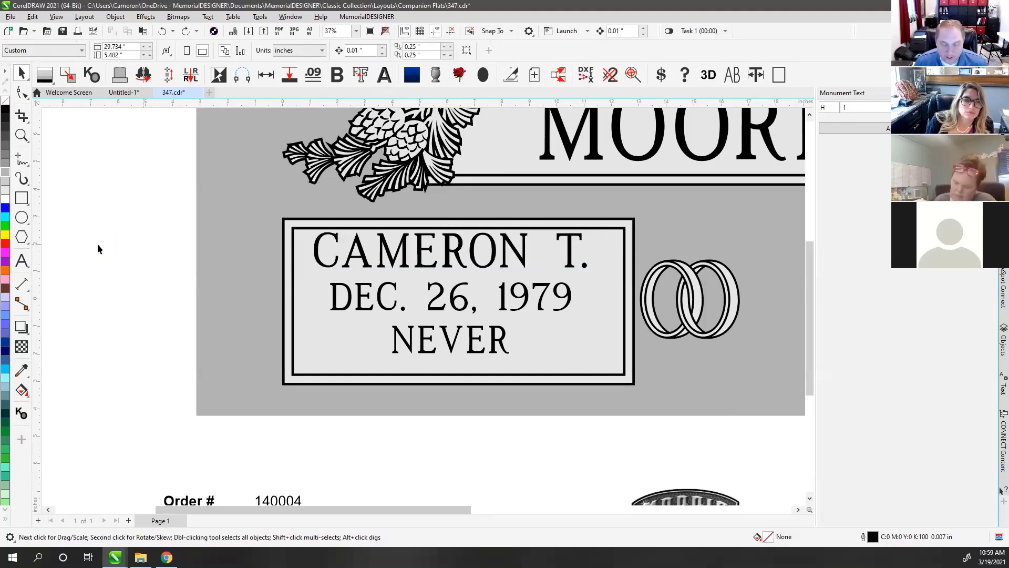
{"action": "left_click", "coordinate": [21, 261]}
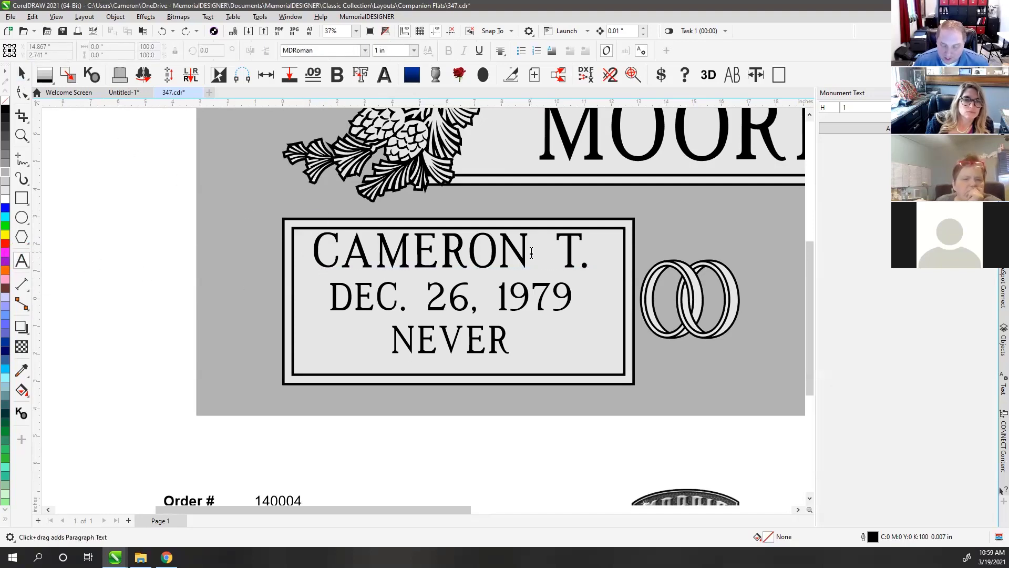
{"action": "left_click", "coordinate": [343, 257]}
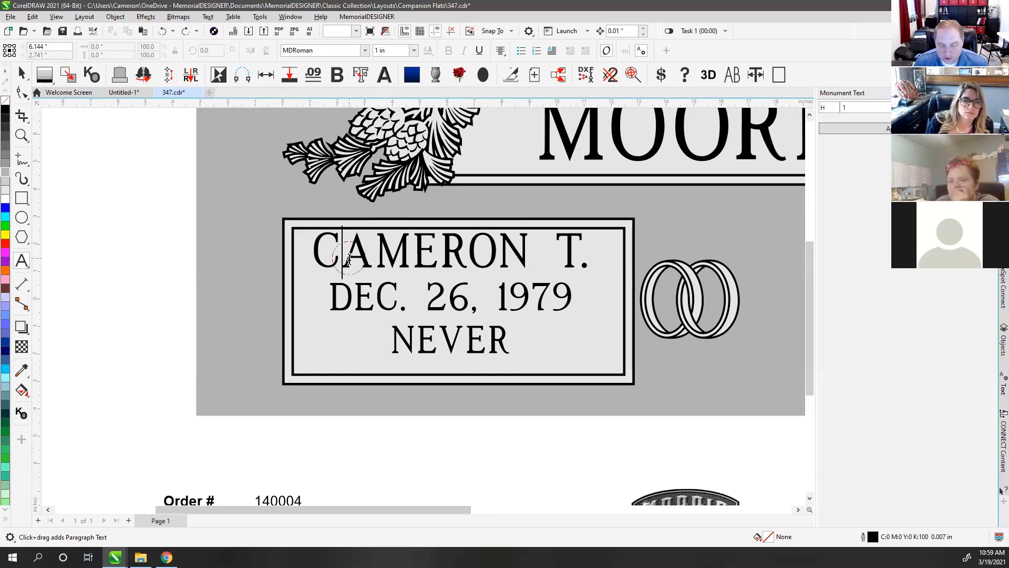
{"action": "left_click", "coordinate": [319, 256]}
{"action": "left_click_drag", "start_coordinate": [323, 257], "coordinate": [533, 257]}
{"action": "left_click", "coordinate": [400, 256]}
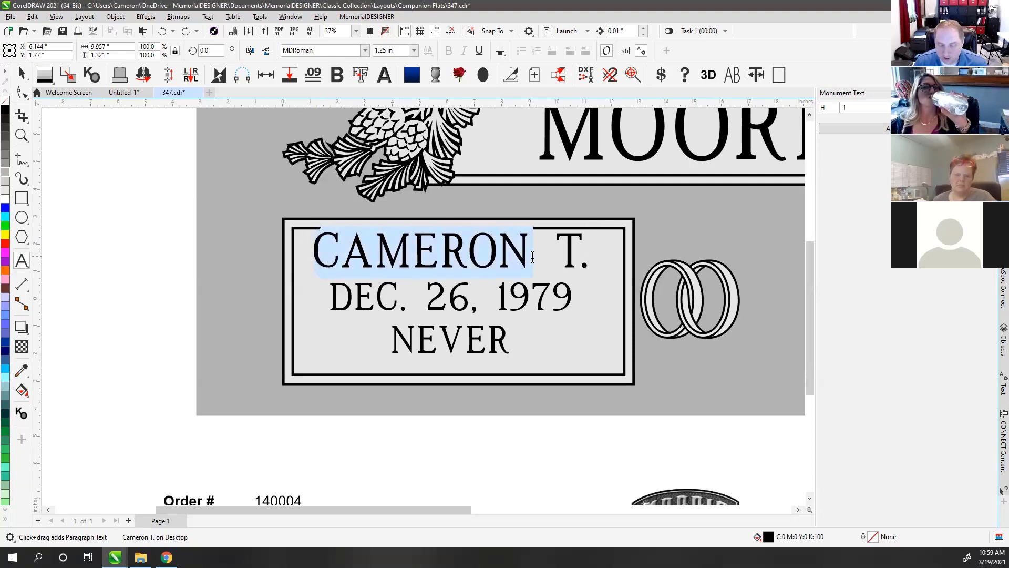
{"action": "left_click_drag", "start_coordinate": [362, 245], "coordinate": [319, 261]}
{"action": "left_click", "coordinate": [346, 257]}
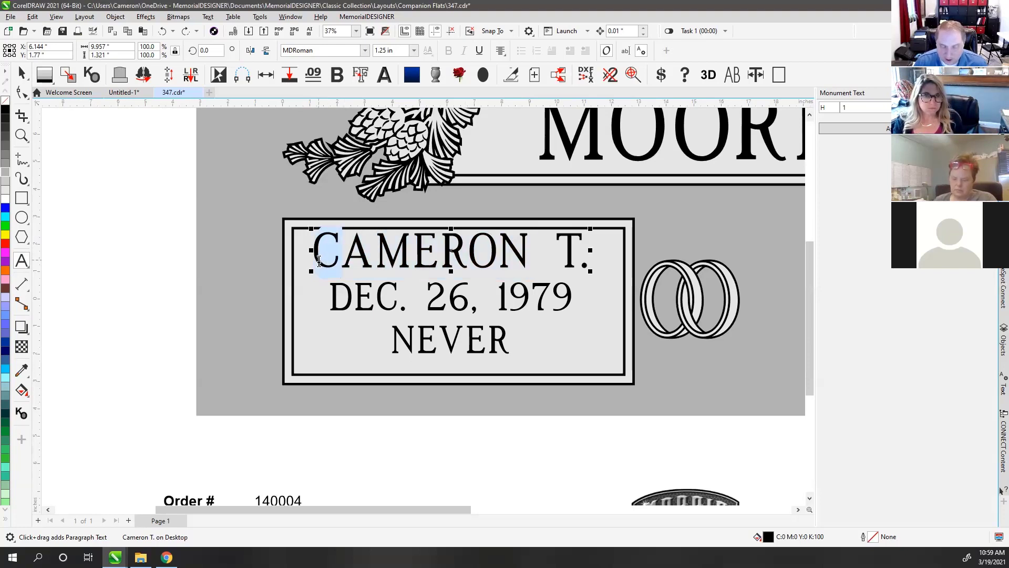
{"action": "triple_click", "coordinate": [401, 52]}
{"action": "type", "text": "2"}
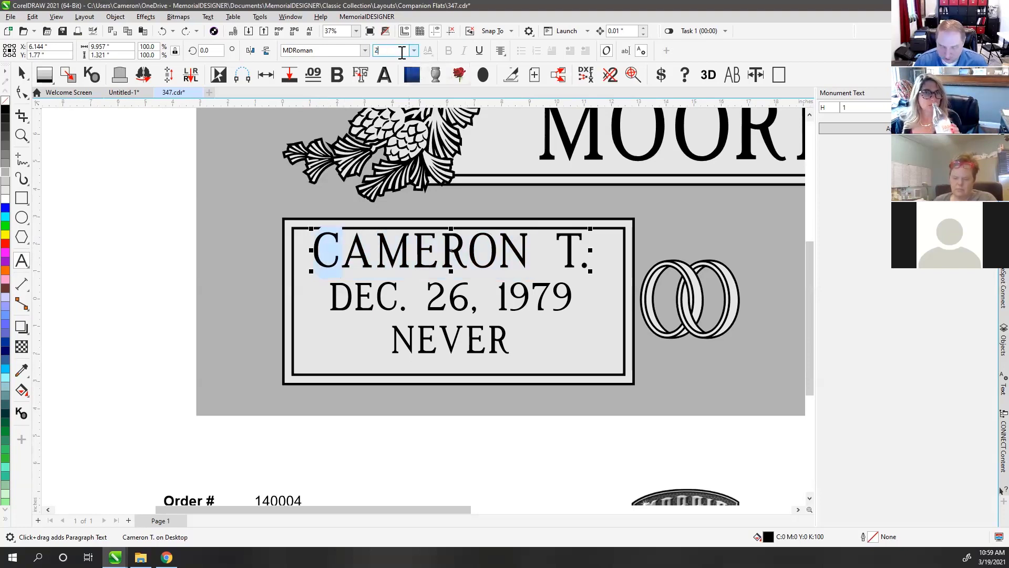
{"action": "key", "text": "Return"}
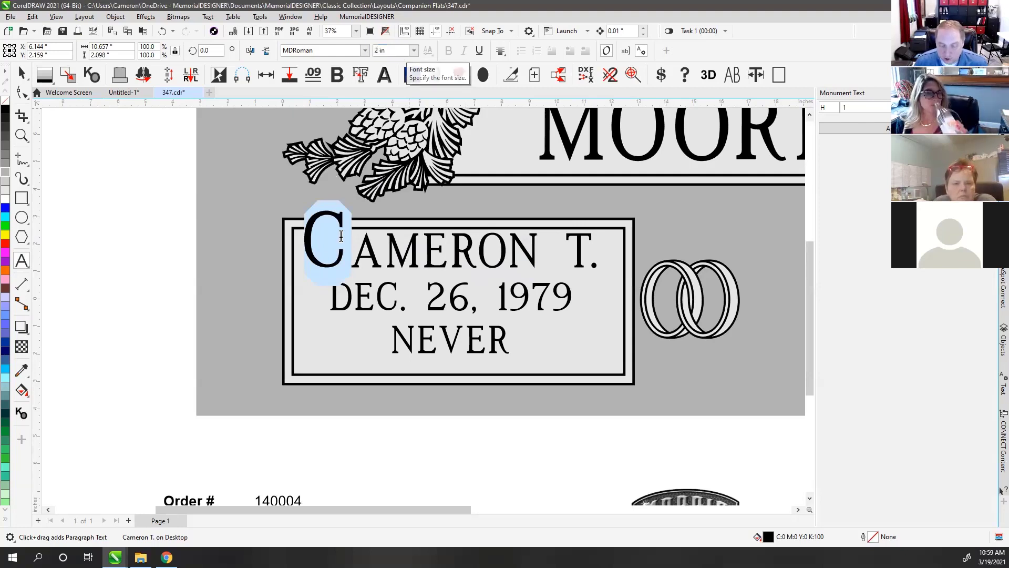
{"action": "key", "text": "ctrl+z"}
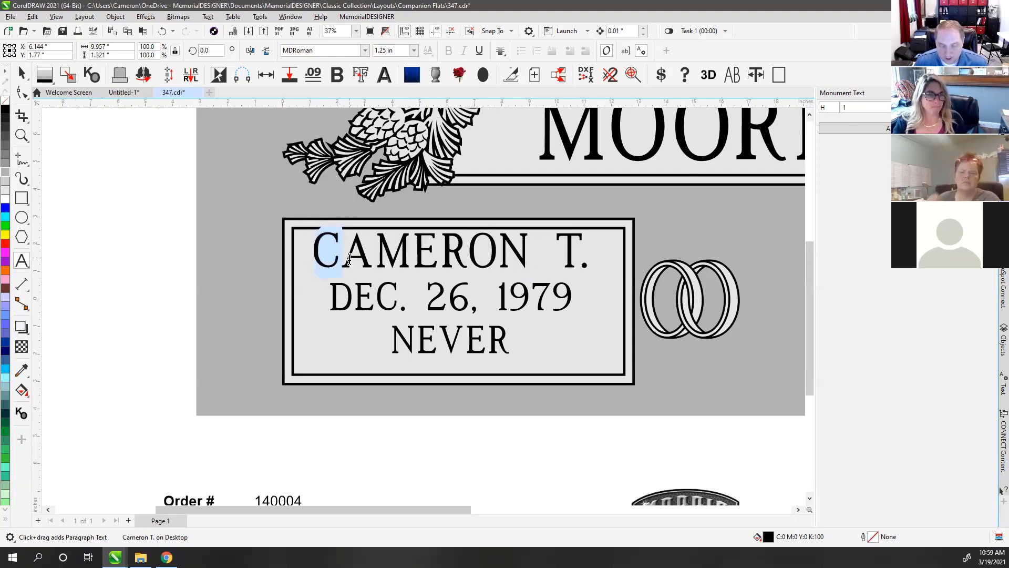
{"action": "left_click", "coordinate": [21, 73]}
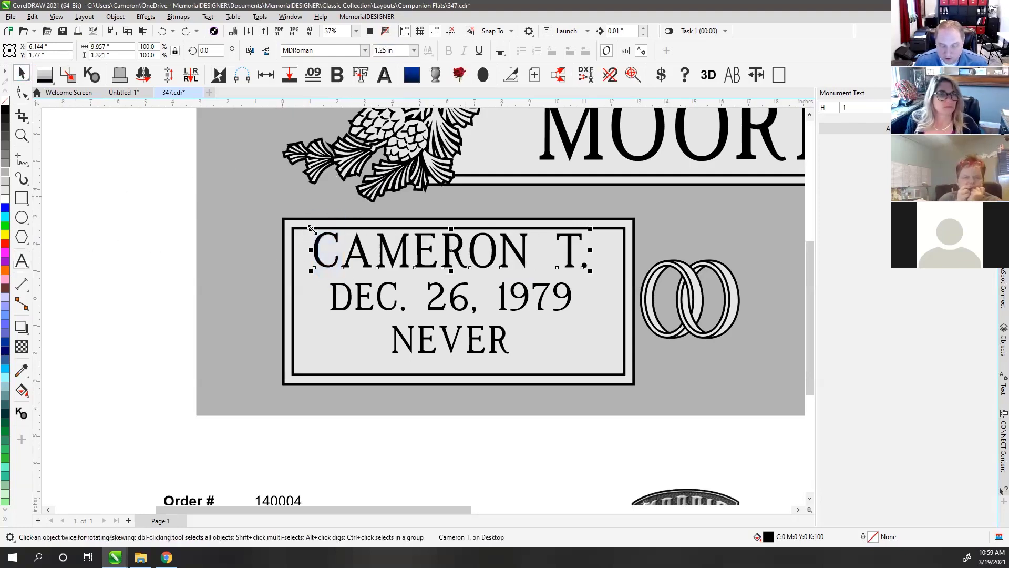
{"action": "left_click", "coordinate": [404, 51]}
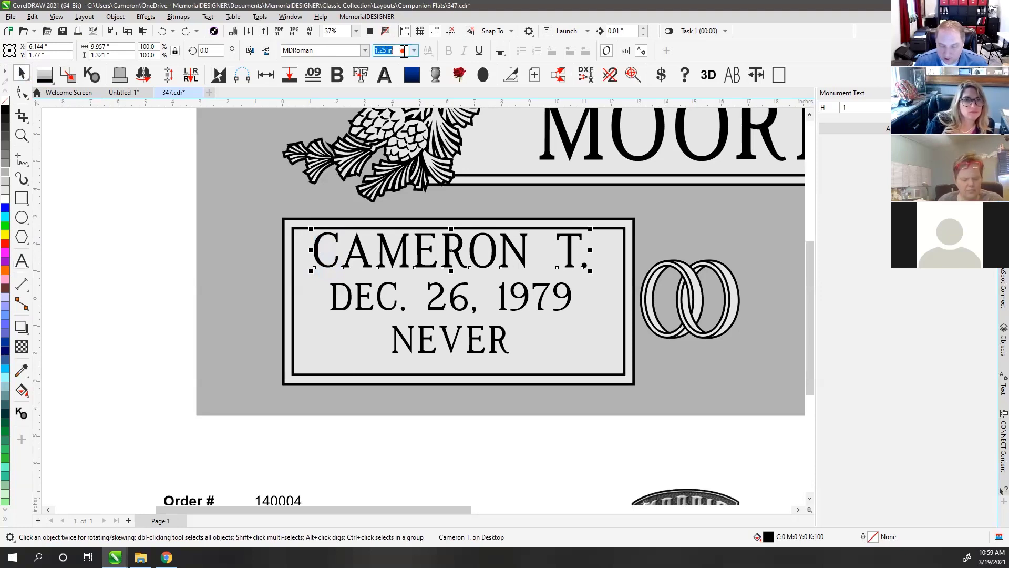
{"action": "type", "text": "2"}
{"action": "key", "text": "Return"}
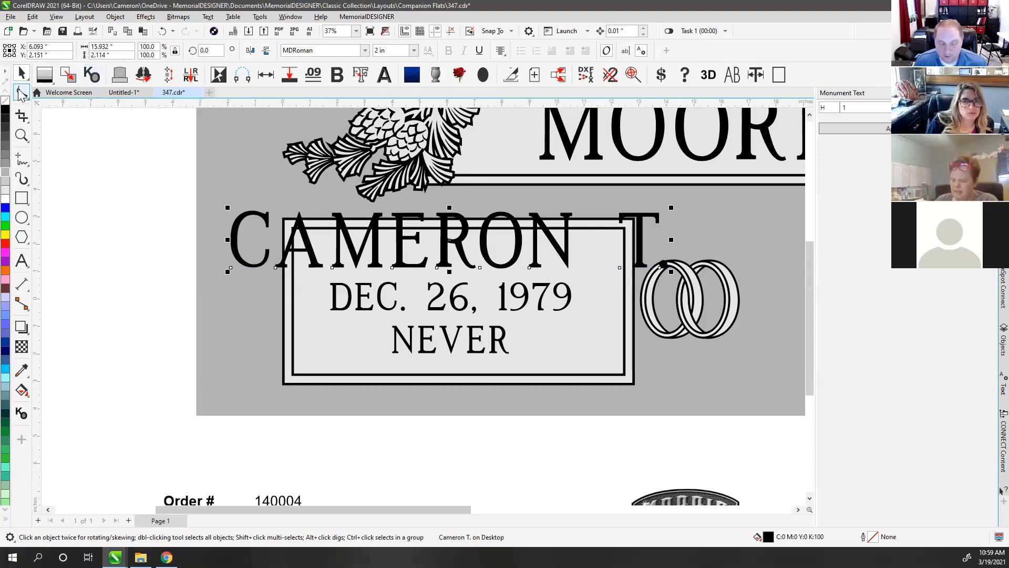
{"action": "key", "text": "ctrl+z"}
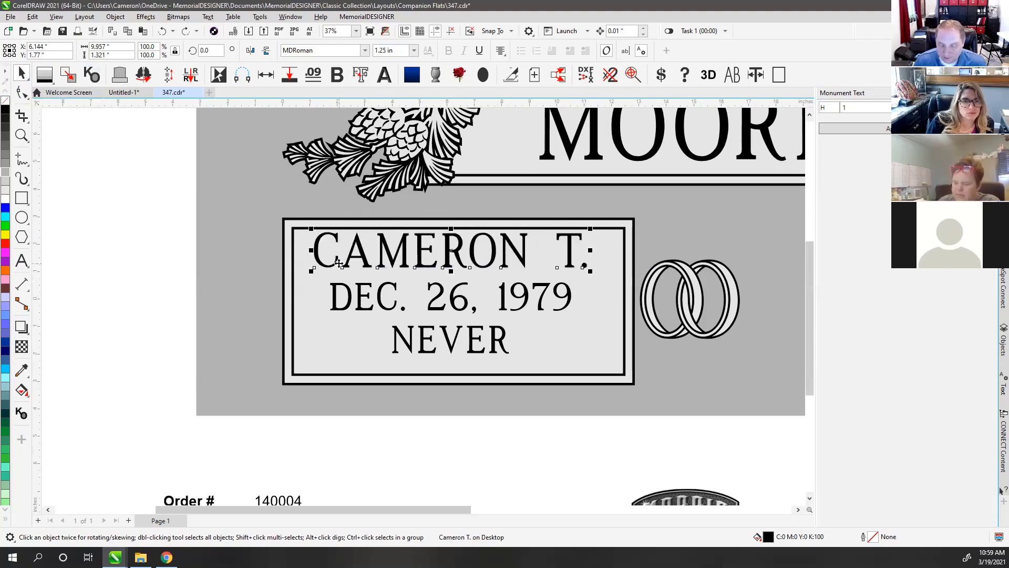
{"action": "left_click", "coordinate": [21, 260]}
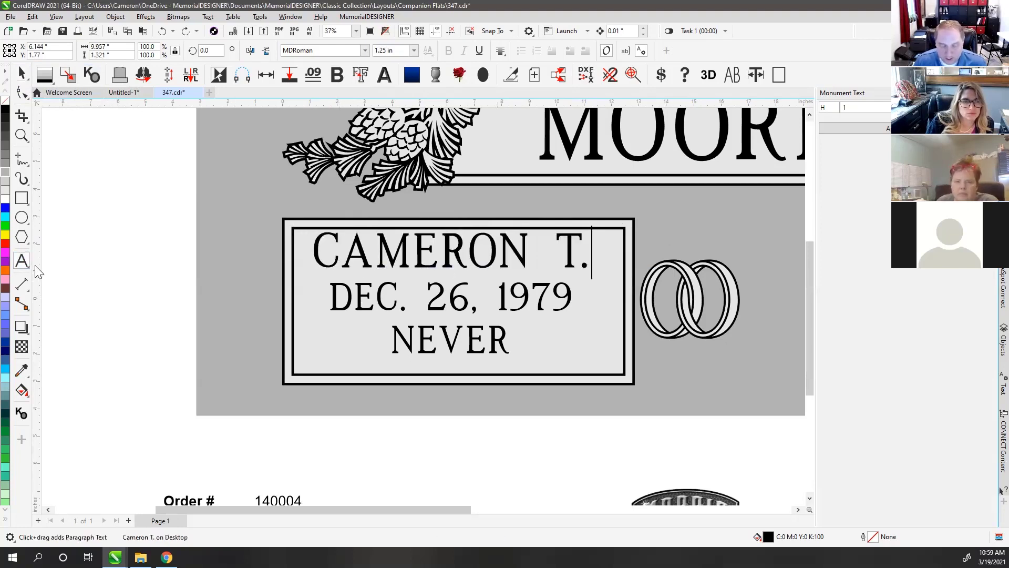
{"action": "left_click", "coordinate": [340, 266]}
{"action": "triple_click", "coordinate": [362, 261]}
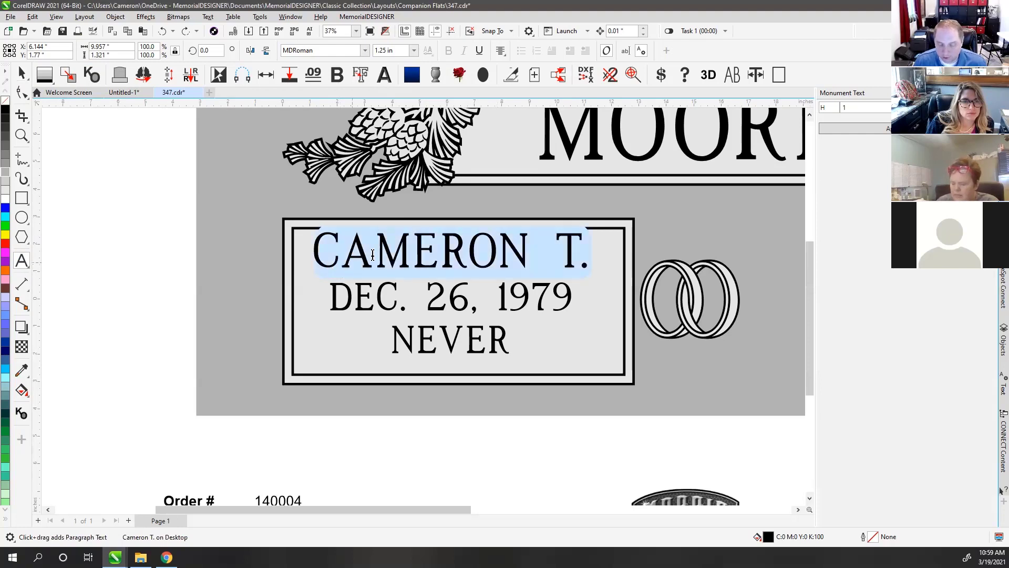
{"action": "left_click", "coordinate": [389, 50]}
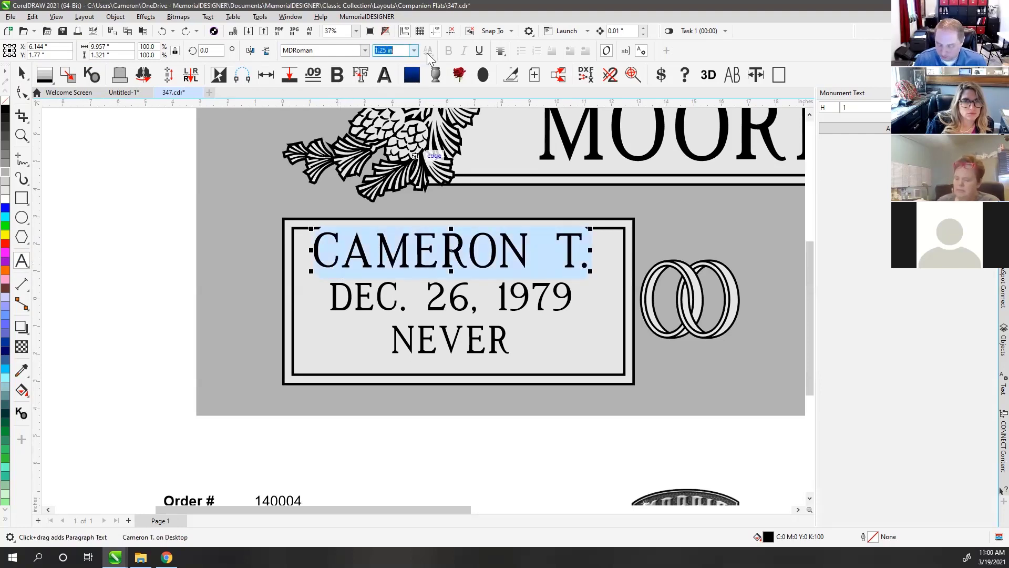
{"action": "type", "text": "2"}
{"action": "key", "text": "Return"}
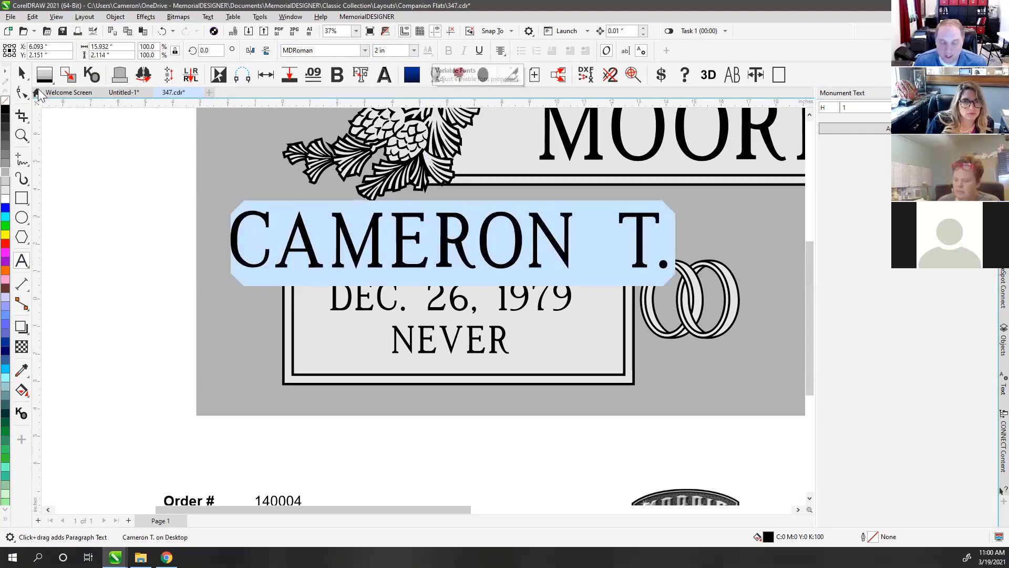
{"action": "left_click", "coordinate": [21, 74]}
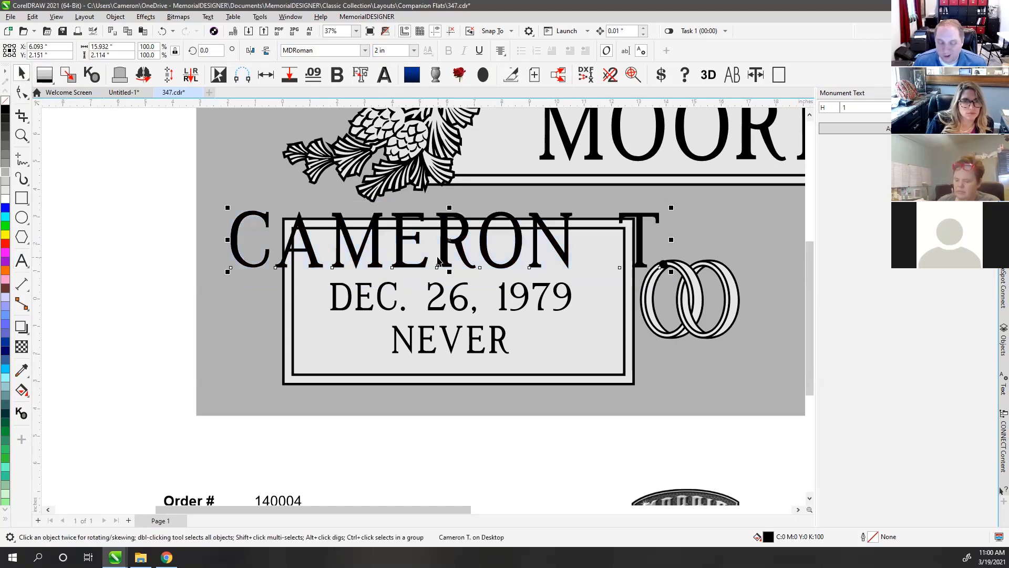
{"action": "key", "text": "ctrl+z"}
{"action": "key", "text": "F4"}
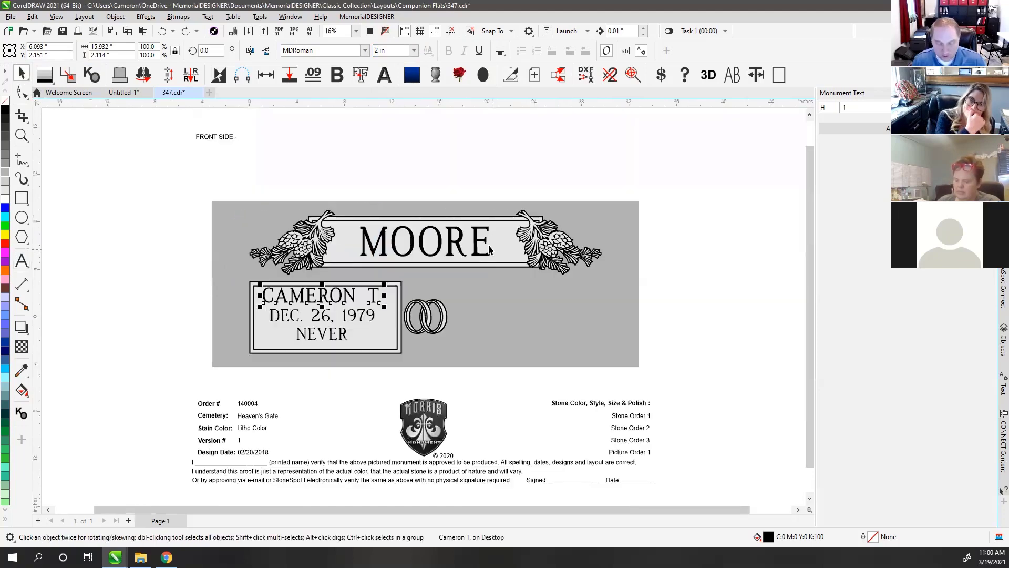
{"action": "left_click", "coordinate": [22, 260]}
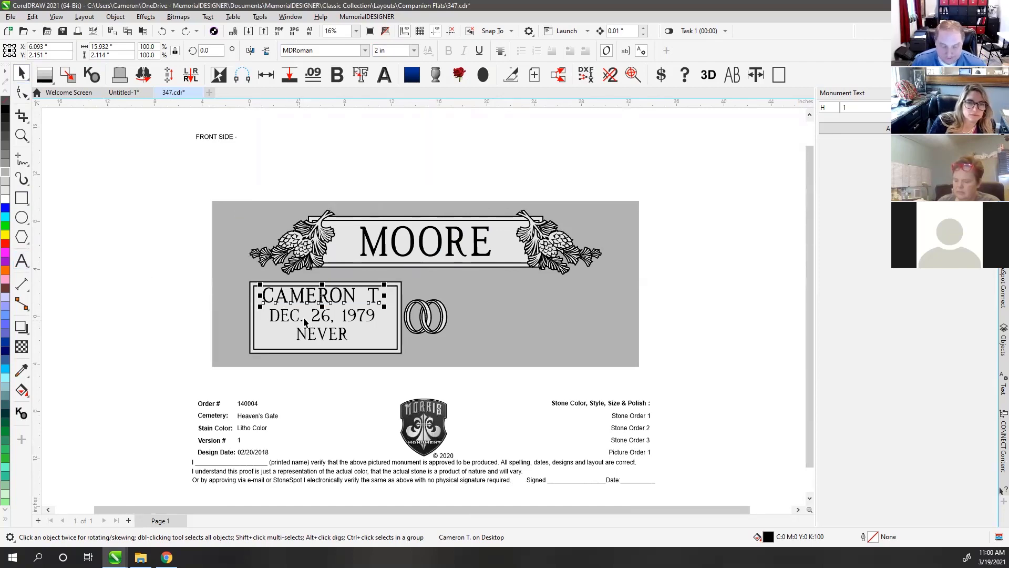
{"action": "scroll", "coordinate": [293, 315], "scroll_direction": "up", "scroll_amount": 2}
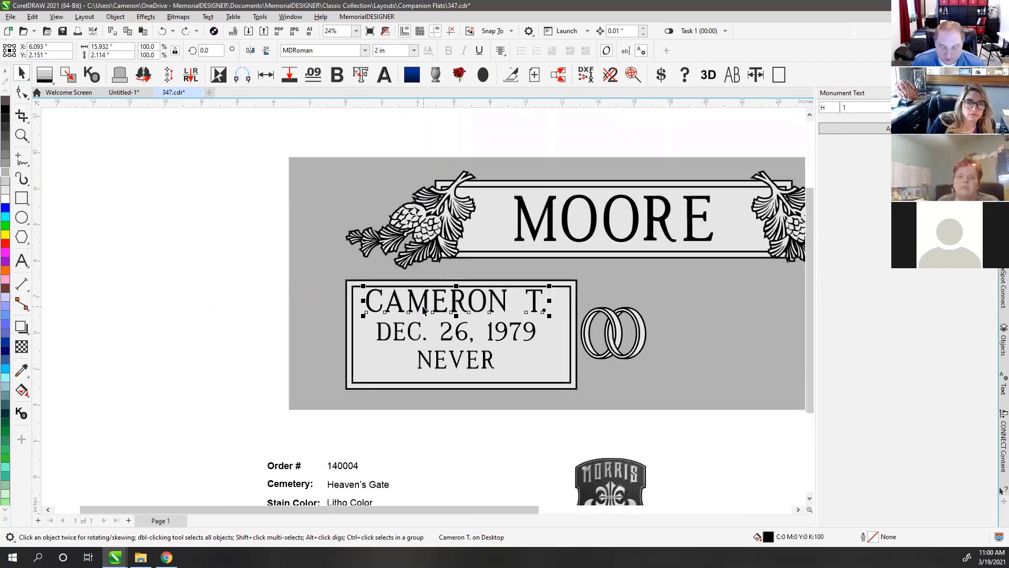
{"action": "left_click", "coordinate": [22, 260]}
{"action": "left_click", "coordinate": [391, 309]}
{"action": "left_click", "coordinate": [387, 304]}
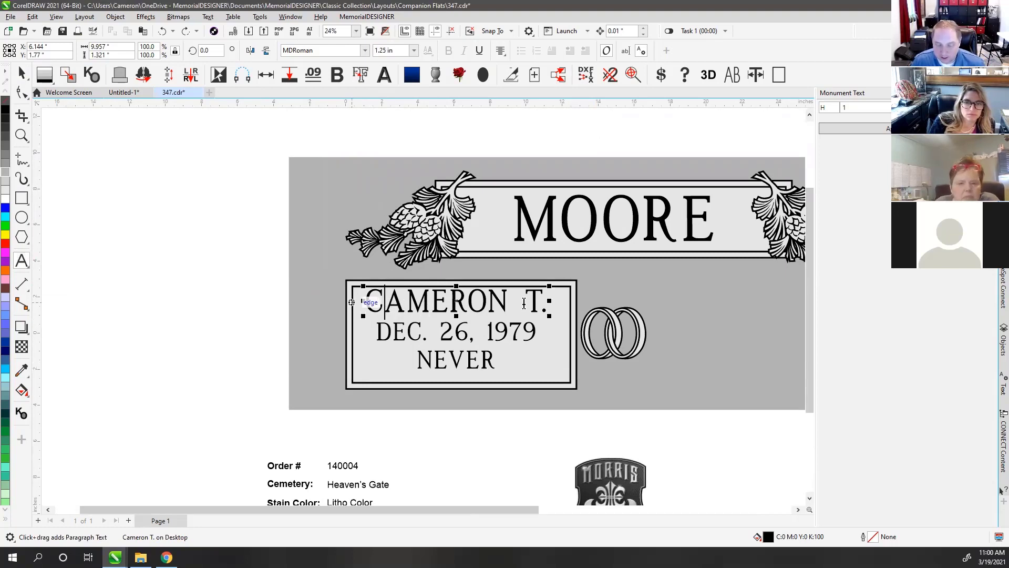
{"action": "left_click", "coordinate": [545, 304]}
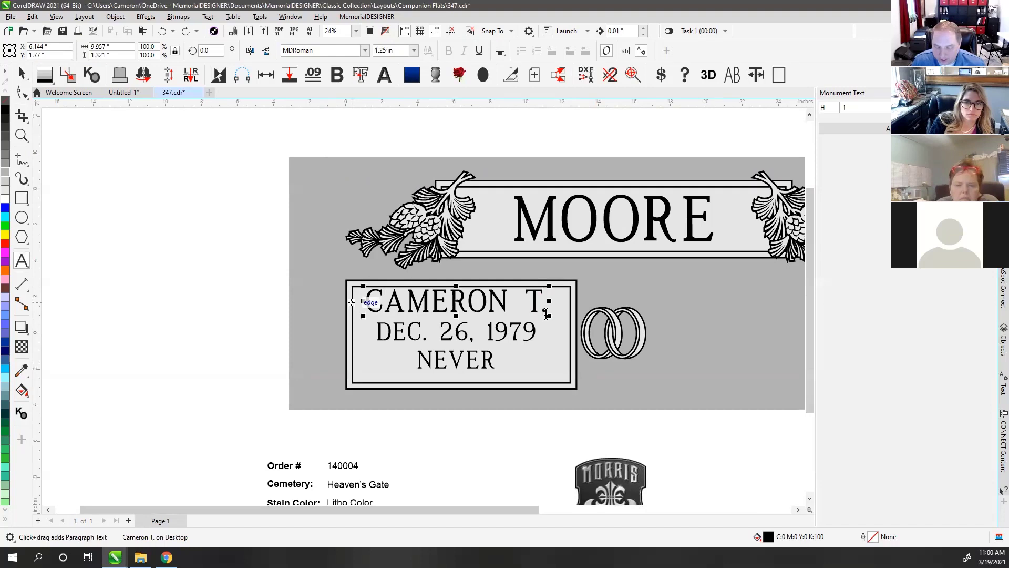
{"action": "left_click", "coordinate": [545, 307]}
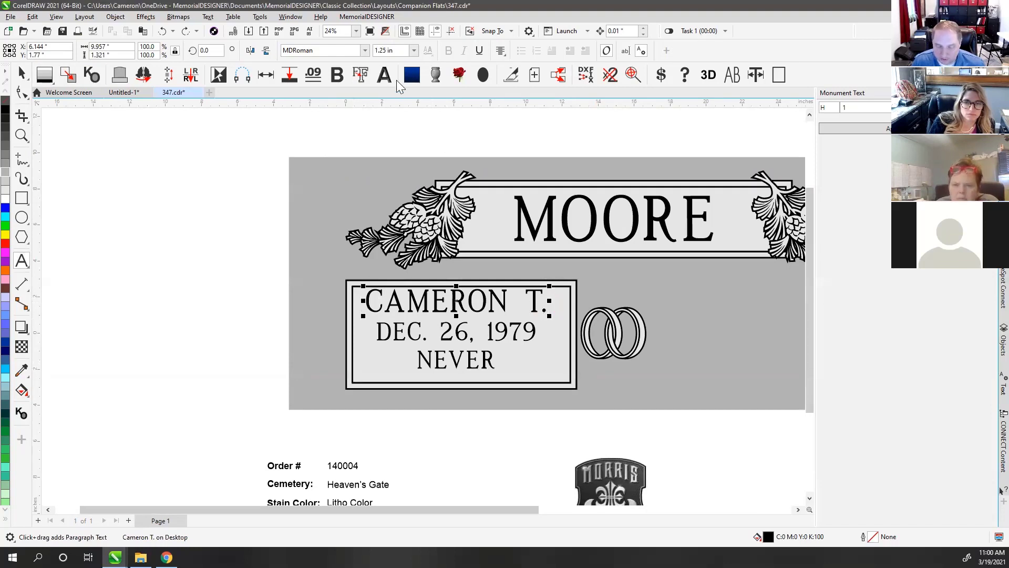
{"action": "left_click", "coordinate": [402, 50]}
{"action": "type", "text": "4"}
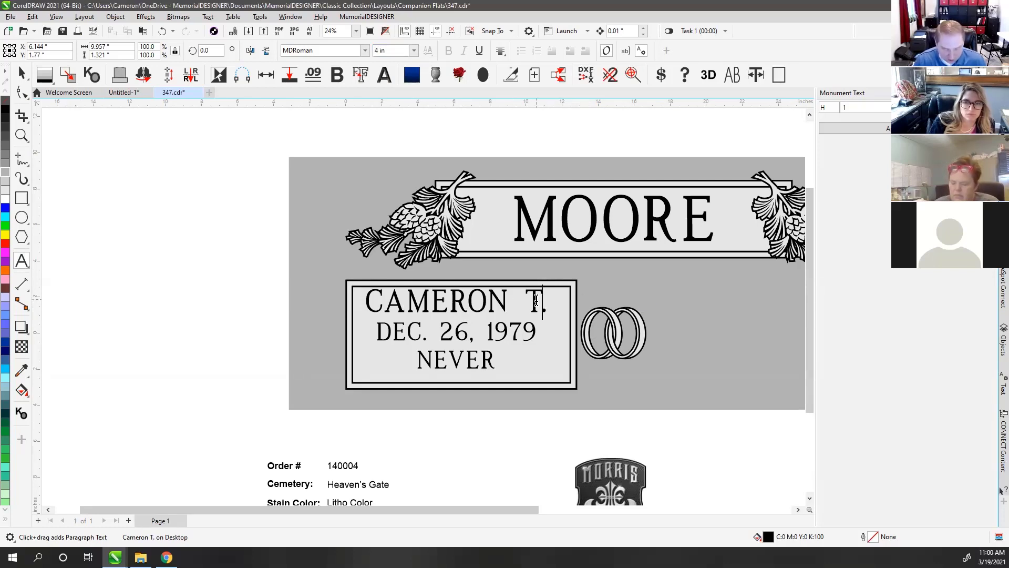
{"action": "type", "text": "T"}
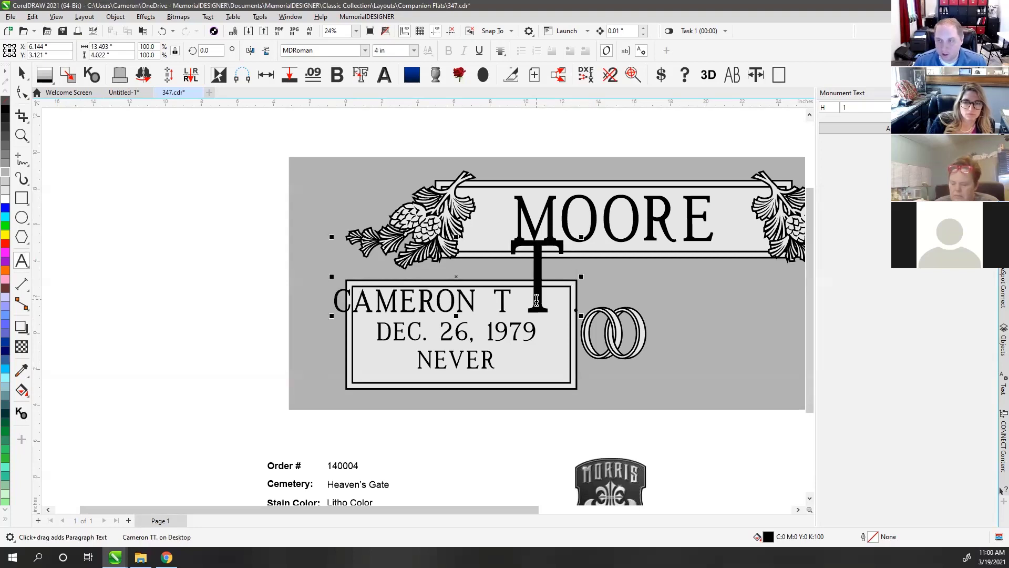
{"action": "key", "text": "BackSpace"}
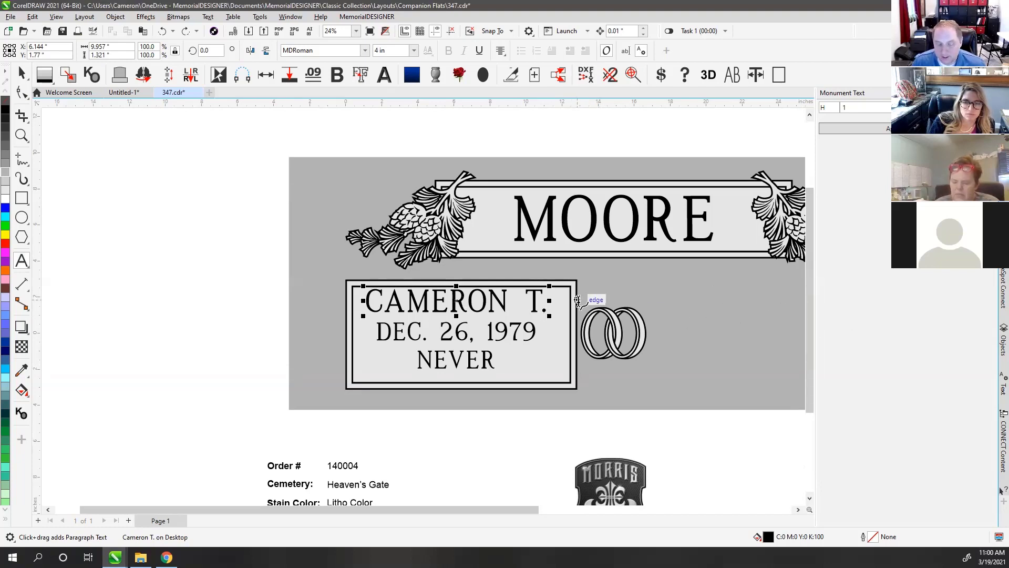
{"action": "left_click", "coordinate": [545, 302]}
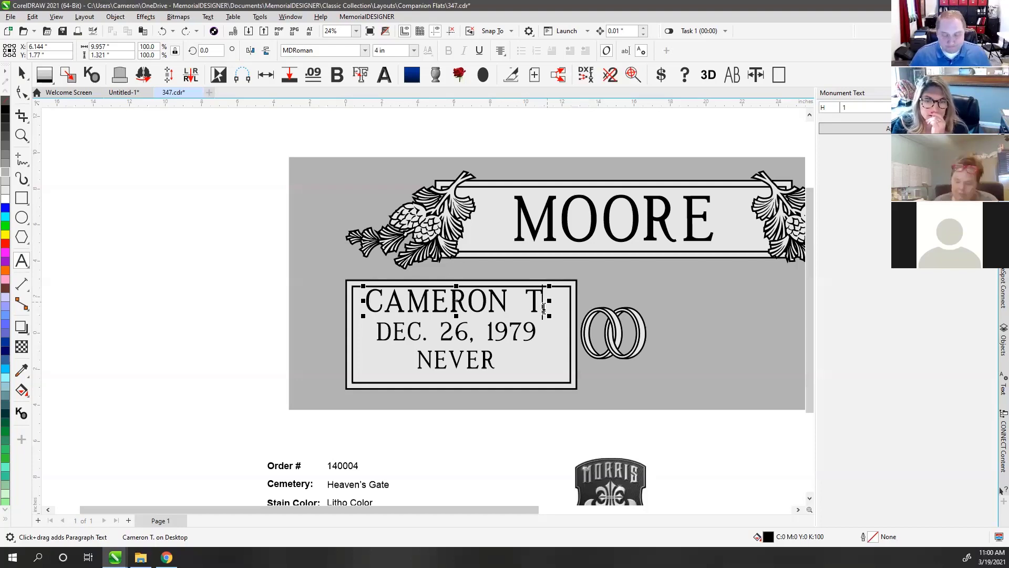
{"action": "left_click", "coordinate": [21, 74]}
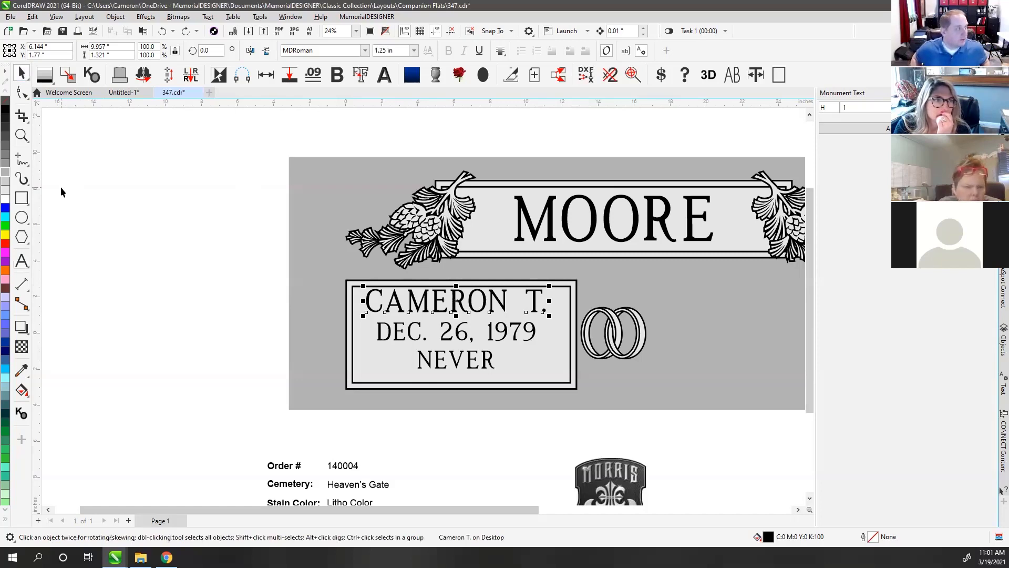
{"action": "scroll", "coordinate": [61, 187], "scroll_direction": "up", "scroll_amount": 1}
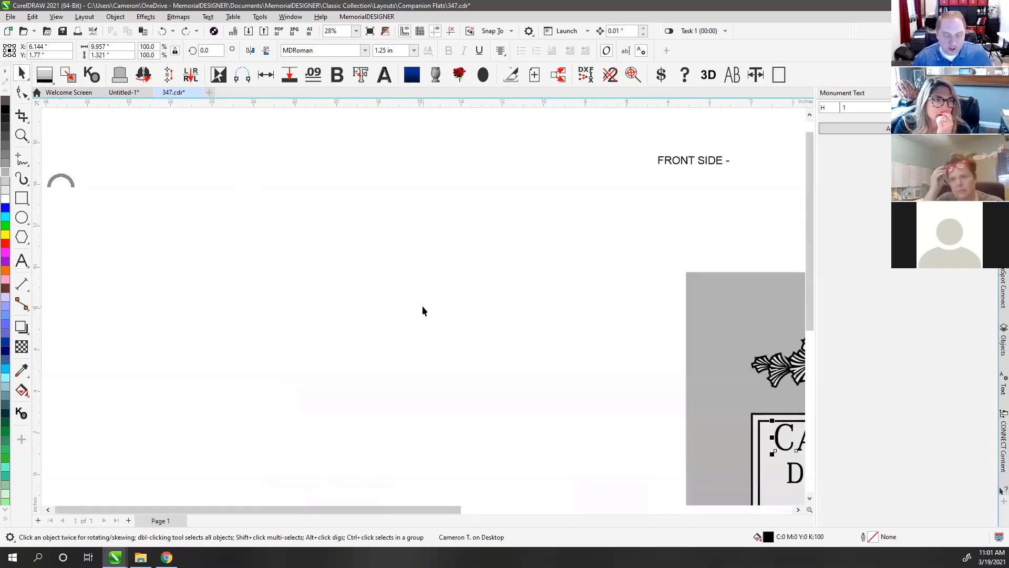
{"action": "scroll", "coordinate": [421, 305], "scroll_direction": "down", "scroll_amount": 1}
{"action": "left_click", "coordinate": [317, 271]}
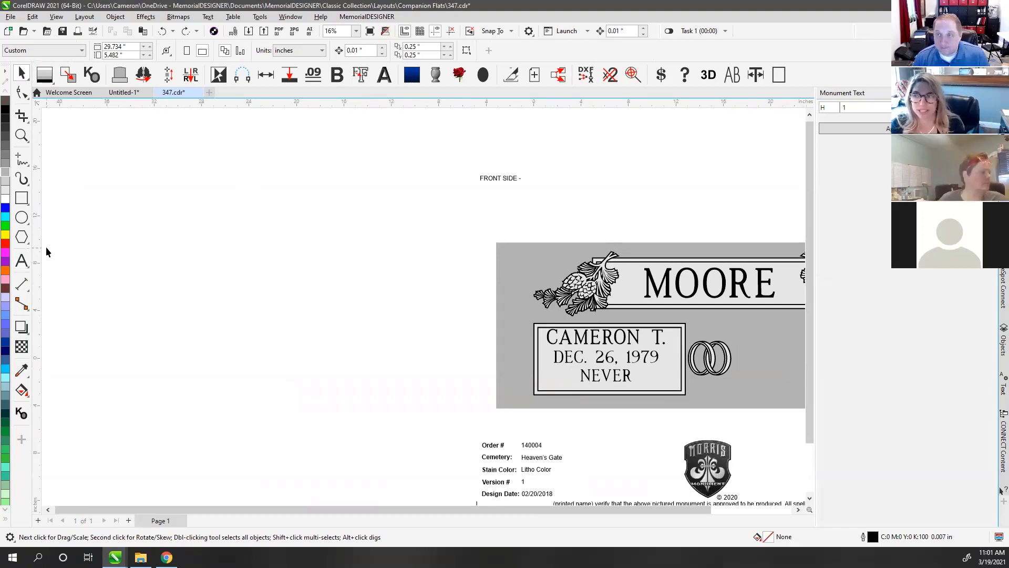
{"action": "key", "text": "F4"}
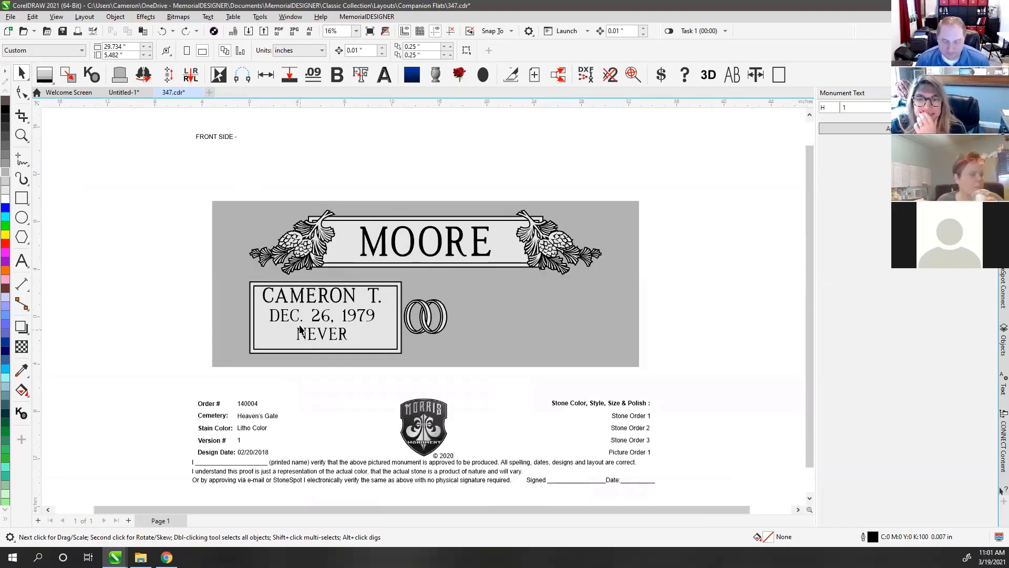
{"action": "left_click", "coordinate": [22, 261]}
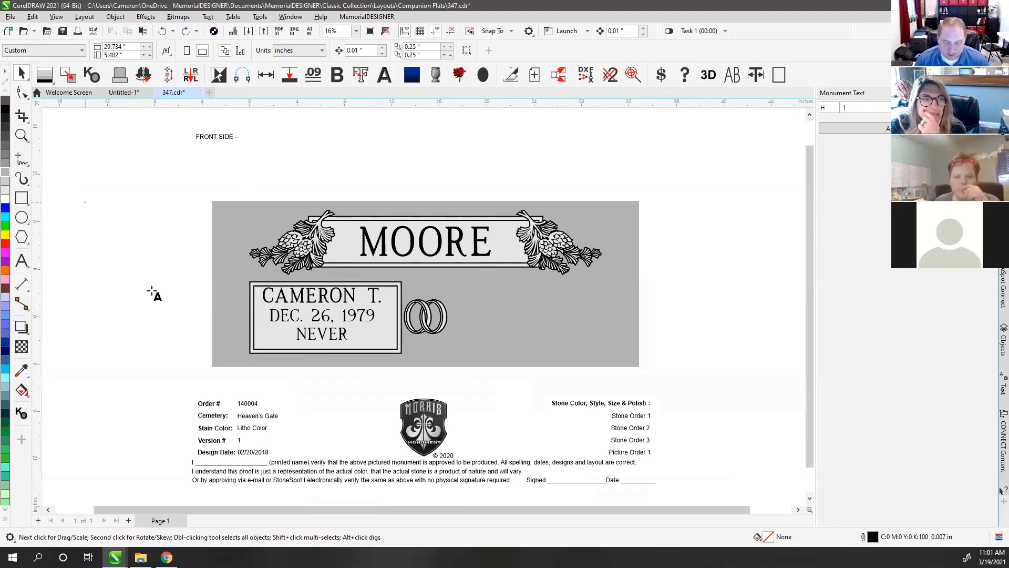
{"action": "left_click_drag", "start_coordinate": [82, 199], "coordinate": [155, 293]}
{"action": "left_click", "coordinate": [22, 74]}
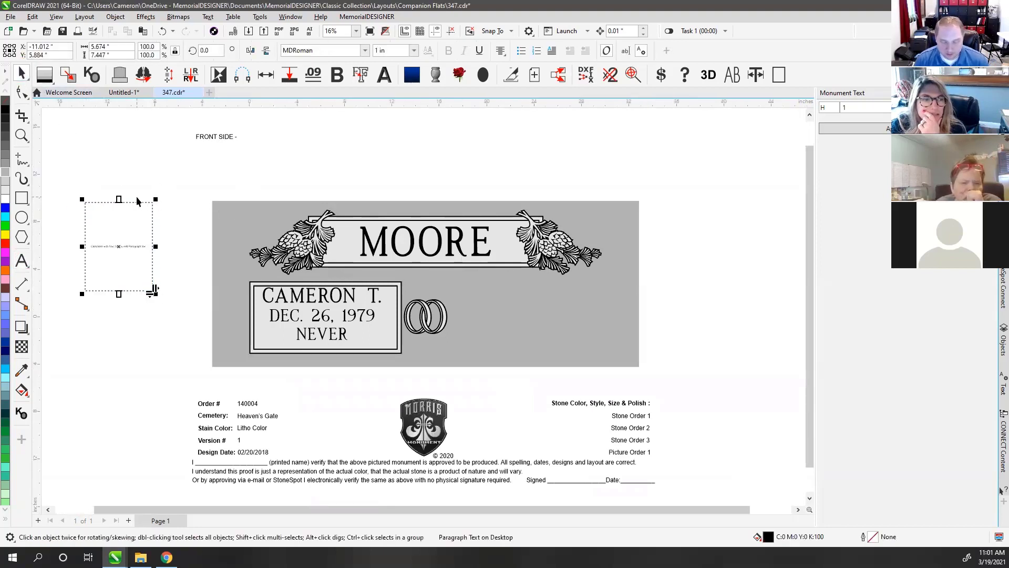
{"action": "key", "text": "Delete"}
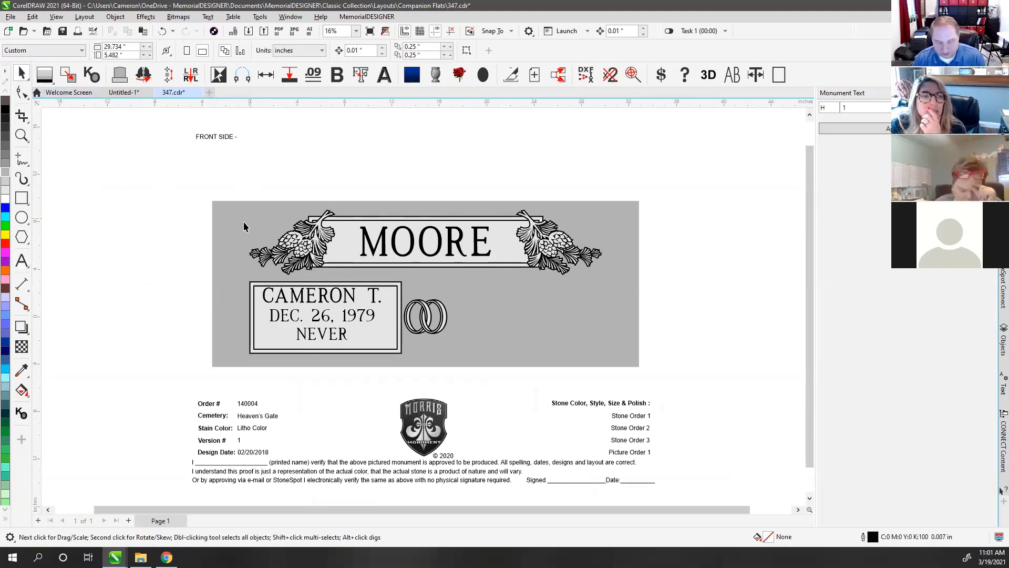
{"action": "left_click", "coordinate": [297, 298]}
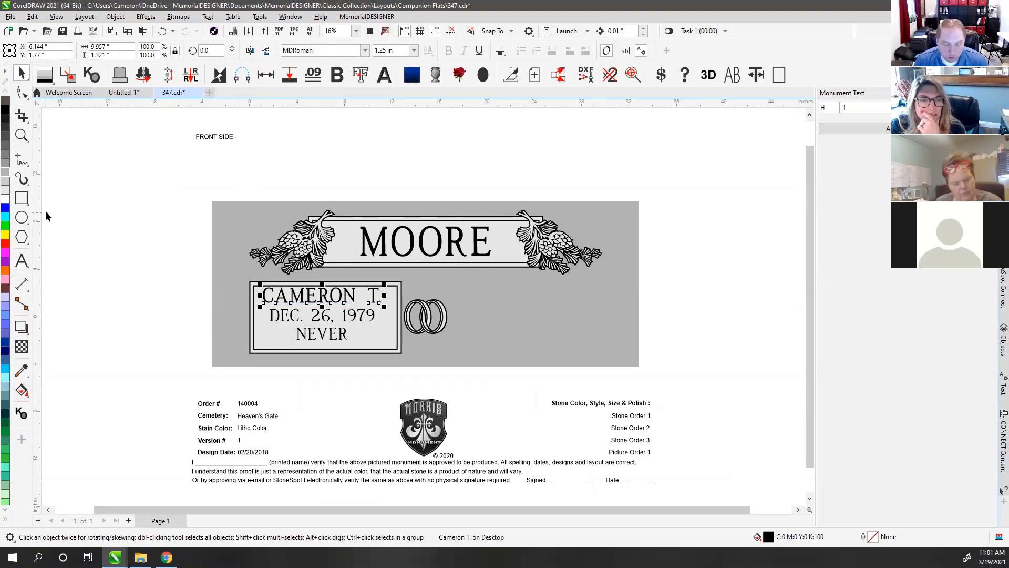
{"action": "left_click", "coordinate": [23, 258]}
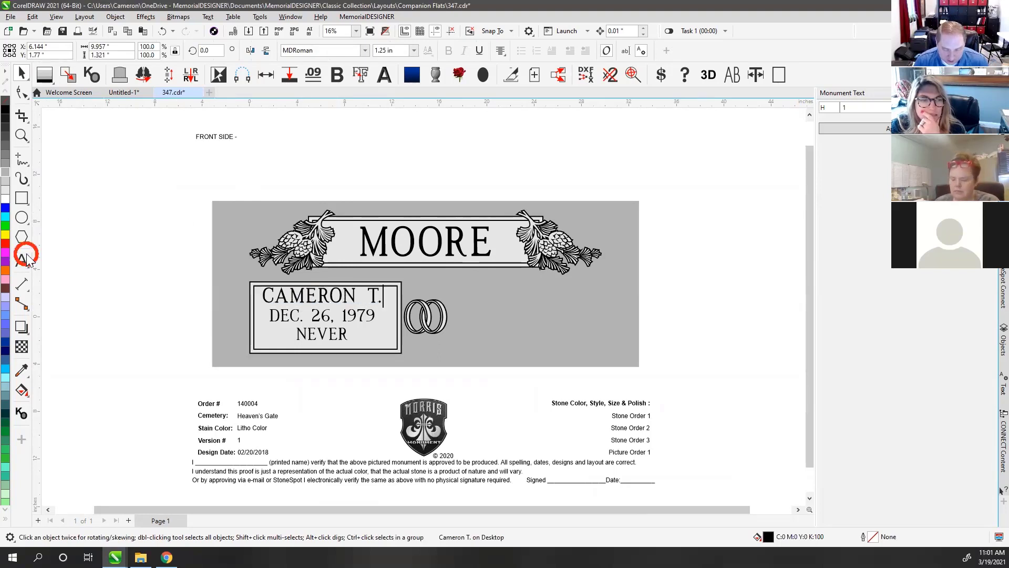
{"action": "left_click", "coordinate": [277, 298]}
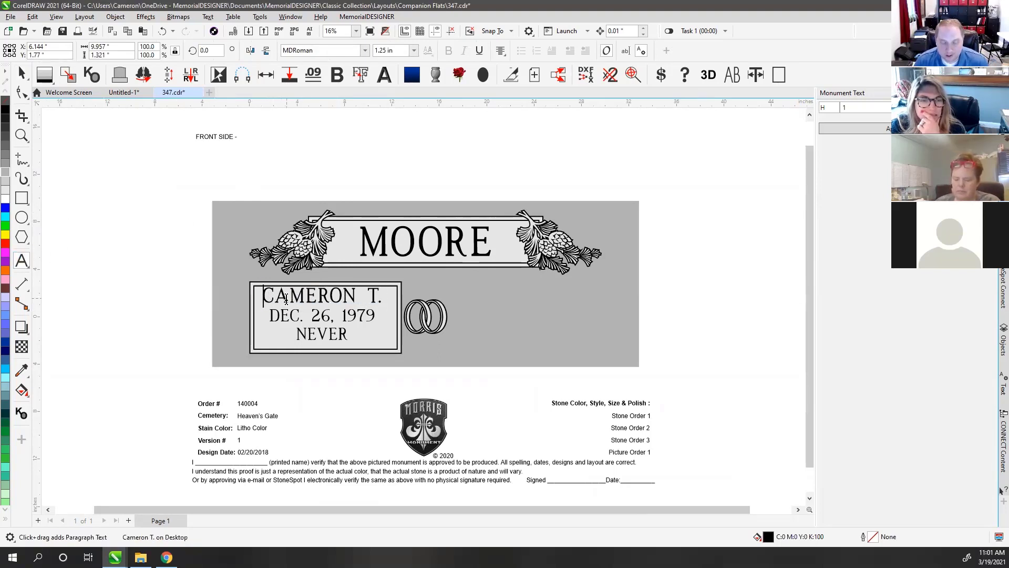
{"action": "left_click", "coordinate": [282, 297]}
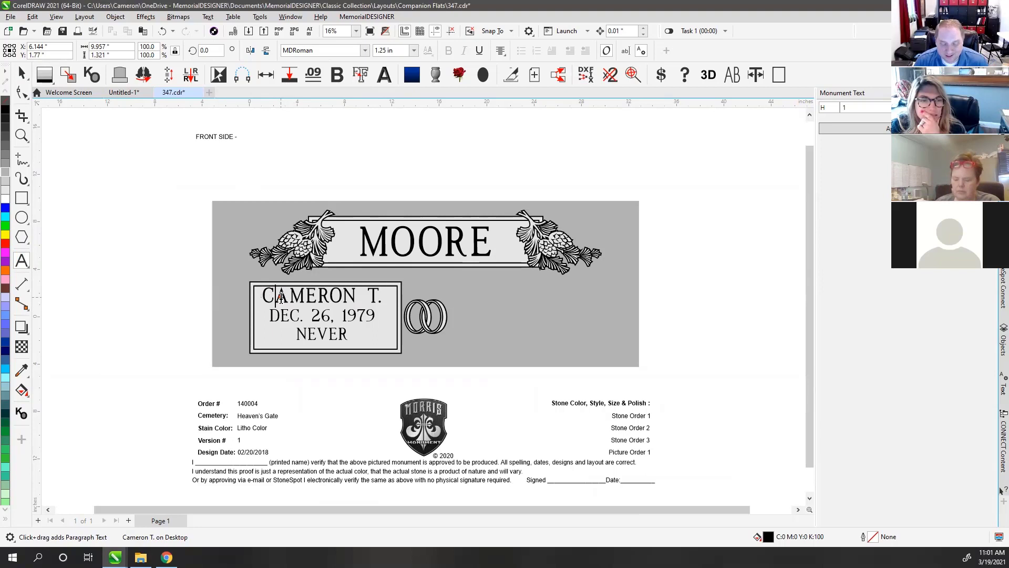
{"action": "left_click", "coordinate": [309, 294]}
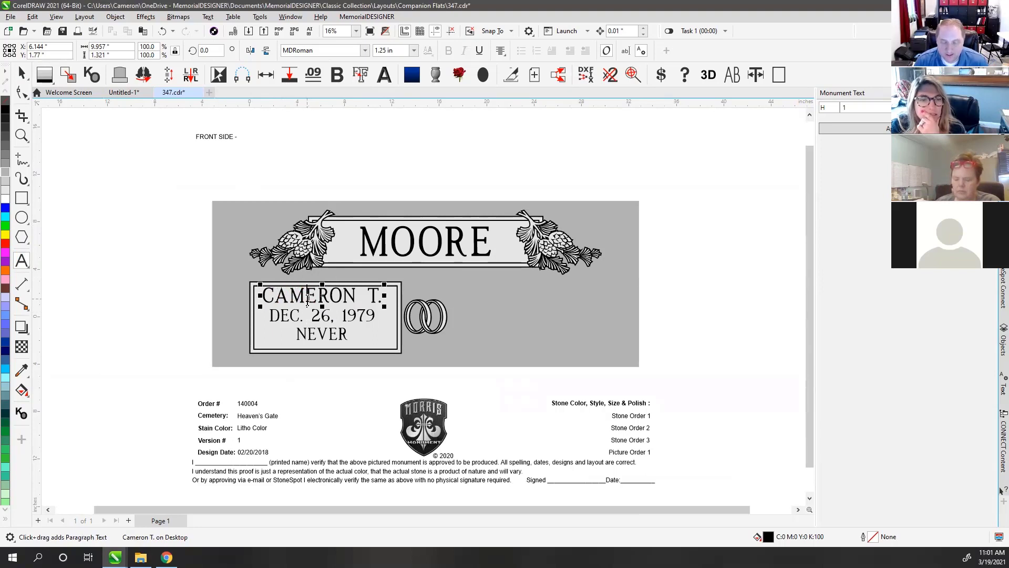
{"action": "left_click", "coordinate": [343, 50]}
{"action": "type", "text": "mdr"}
{"action": "key", "text": "Return"}
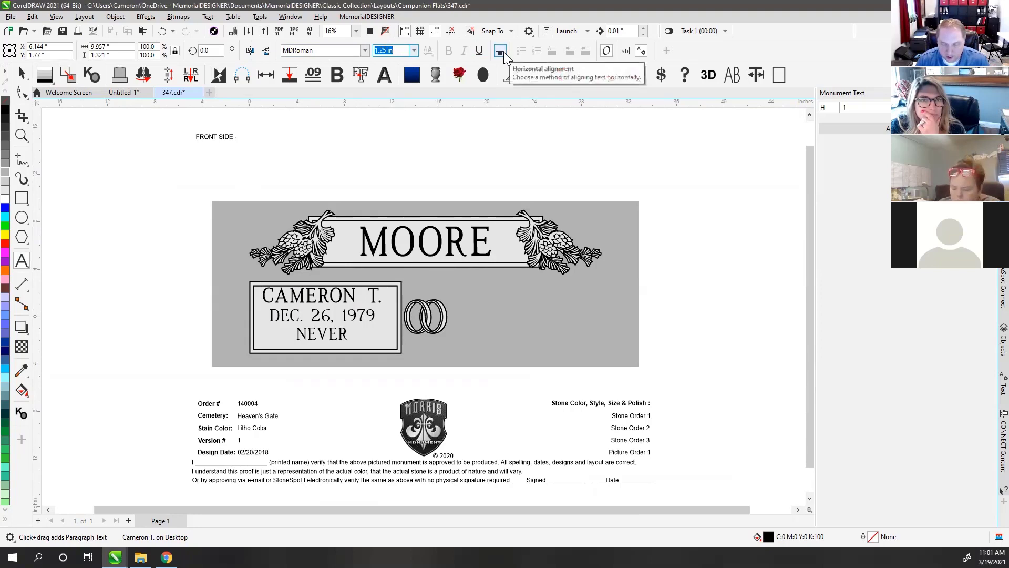
{"action": "left_click", "coordinate": [500, 52]}
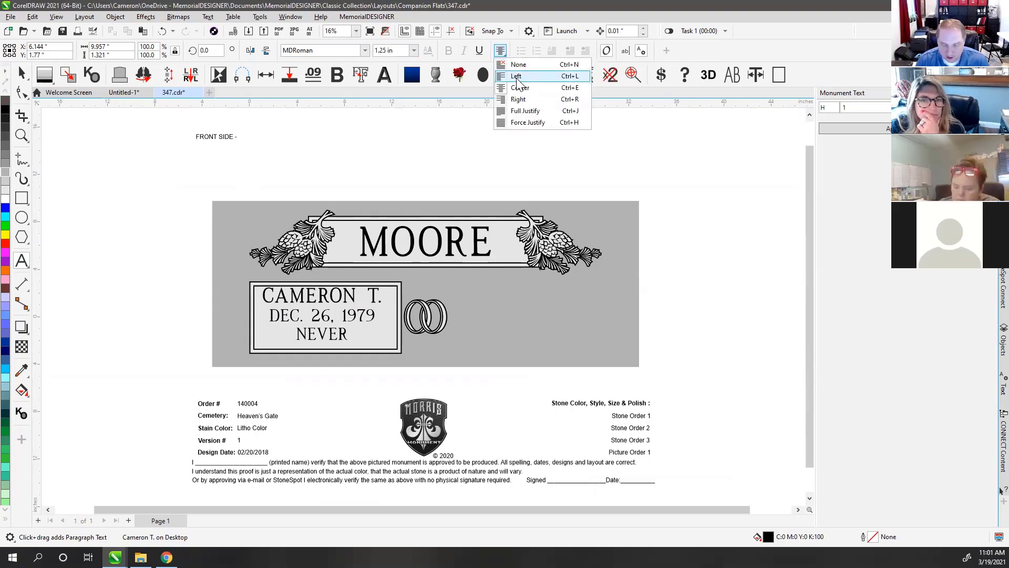
{"action": "left_click", "coordinate": [516, 78]}
{"action": "left_click", "coordinate": [502, 51]}
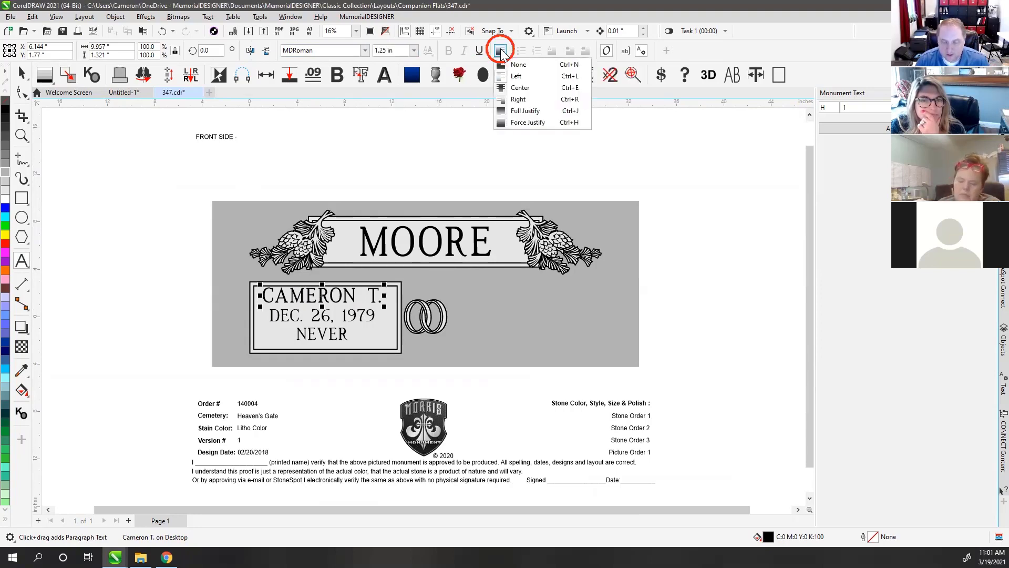
{"action": "left_click", "coordinate": [513, 88]}
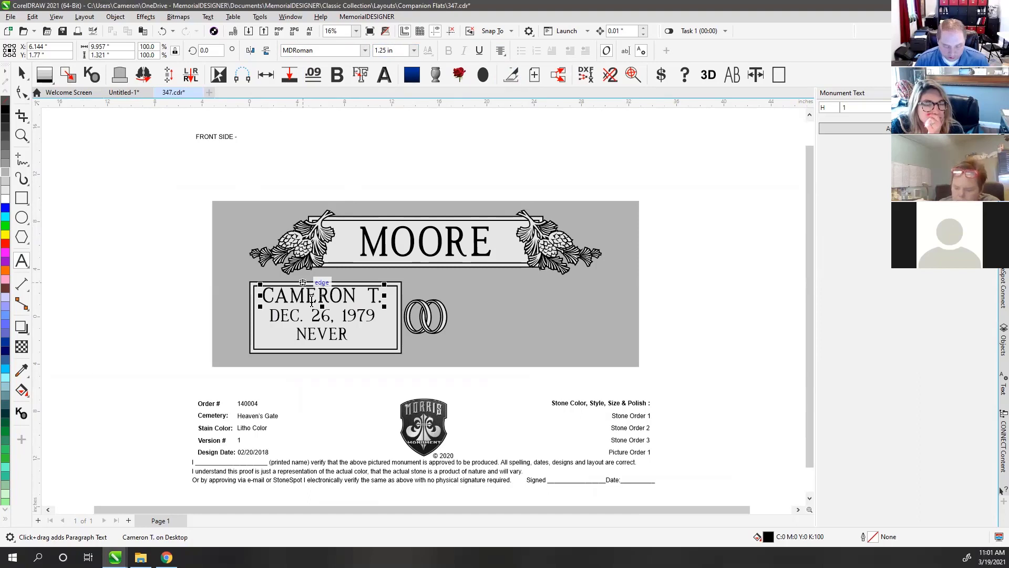
{"action": "left_click", "coordinate": [328, 50]}
{"action": "type", "text": "Arial"}
{"action": "key", "text": "Return"}
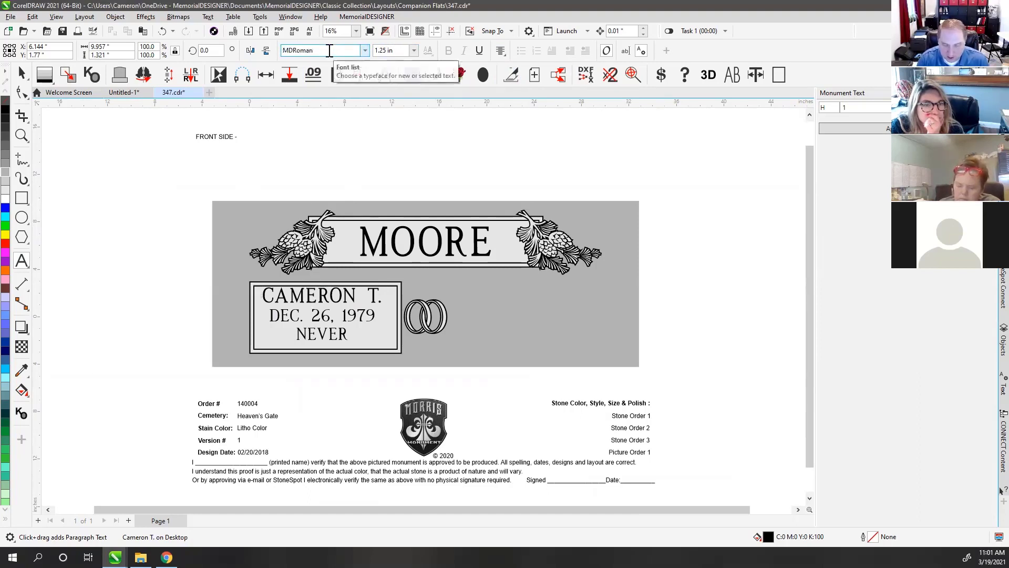
{"action": "left_click", "coordinate": [301, 295]}
{"action": "left_click", "coordinate": [22, 74]}
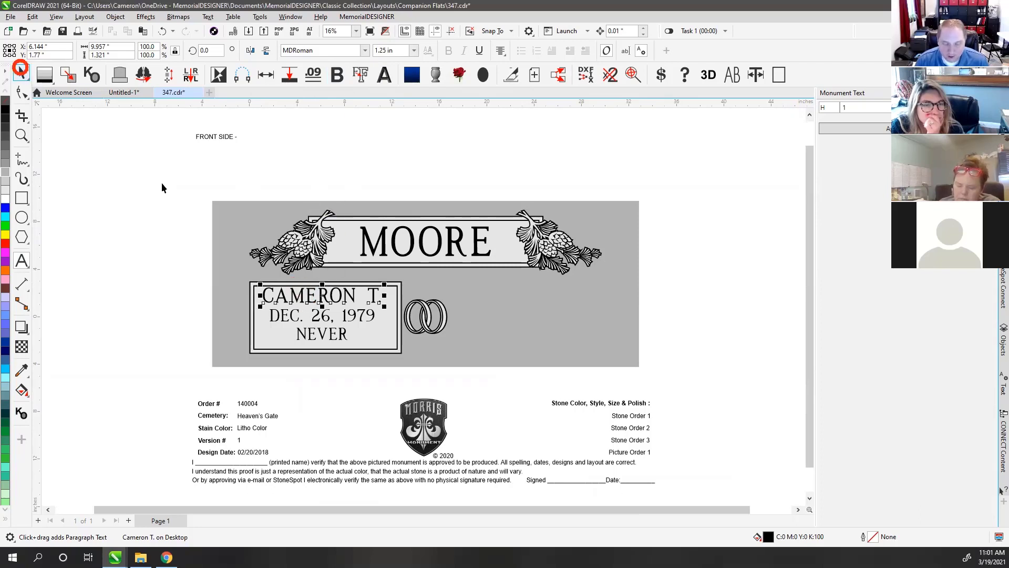
{"action": "left_click", "coordinate": [117, 300]}
{"action": "left_click", "coordinate": [295, 297]}
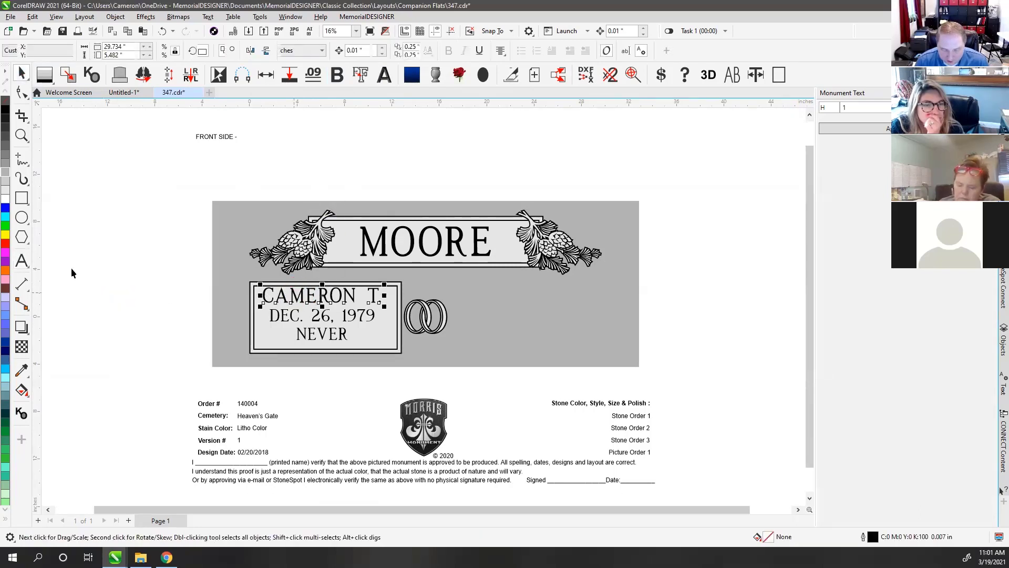
{"action": "left_click", "coordinate": [22, 259]}
{"action": "left_click", "coordinate": [307, 294]}
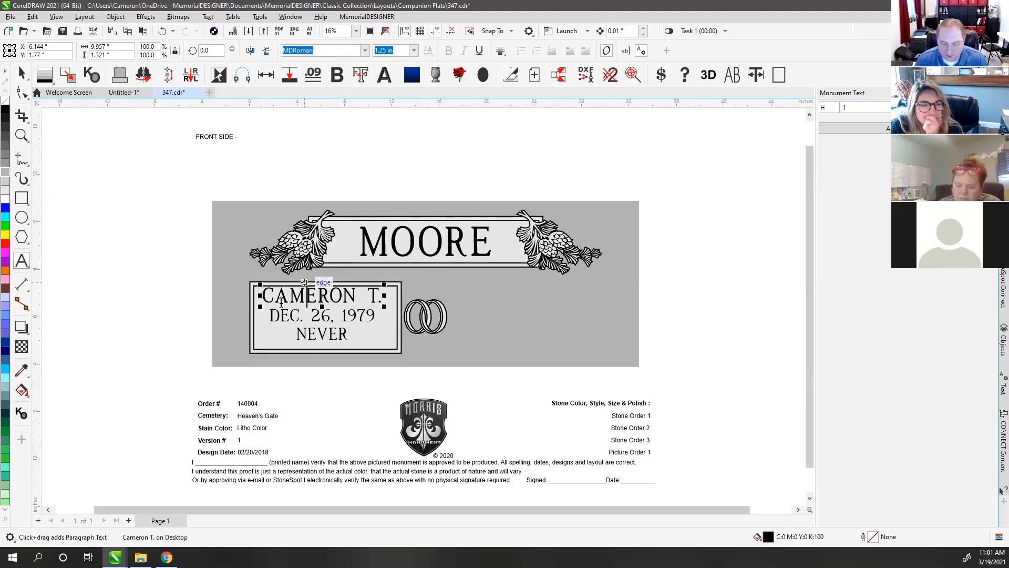
{"action": "left_click_drag", "start_coordinate": [269, 298], "coordinate": [402, 298]}
{"action": "left_click", "coordinate": [339, 51]}
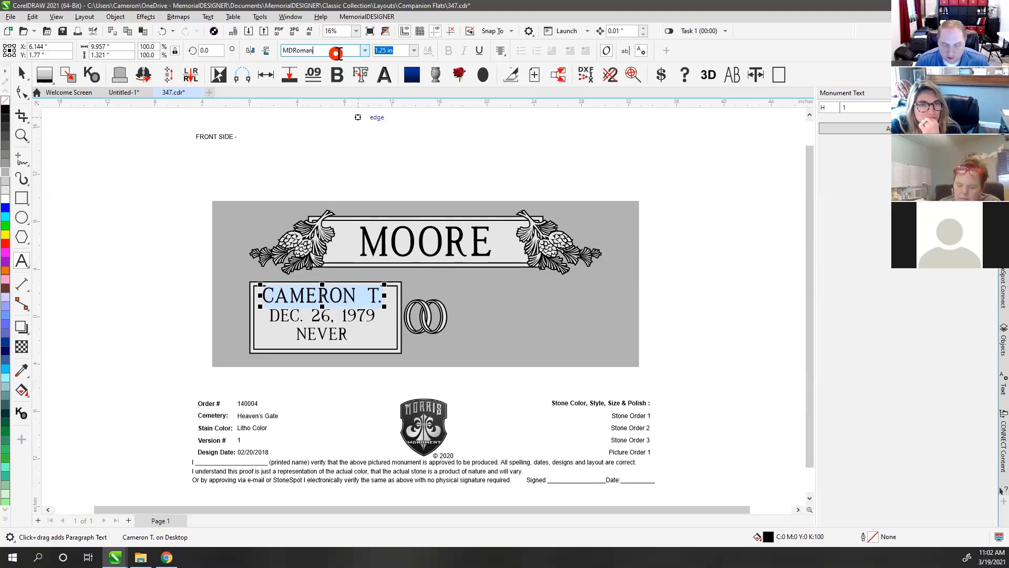
{"action": "type", "text": "Arial"}
{"action": "key", "text": "Escape"}
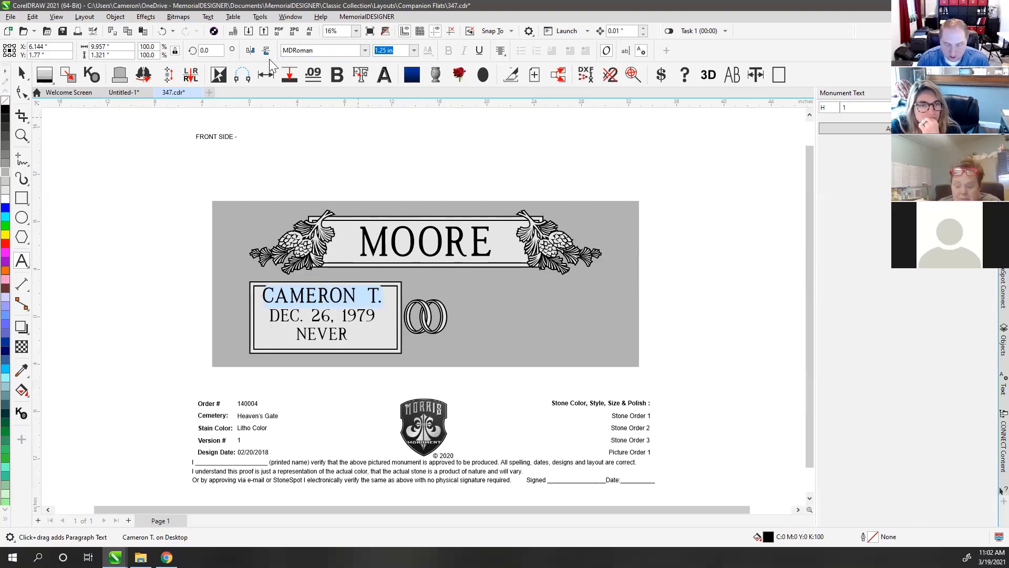
{"action": "left_click", "coordinate": [22, 73]}
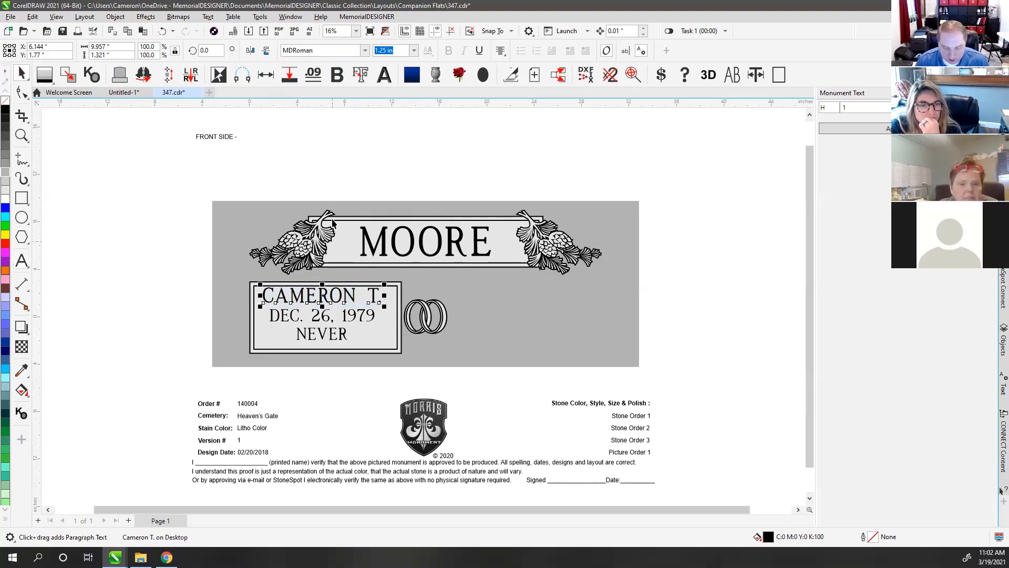
{"action": "left_click", "coordinate": [332, 153]}
{"action": "left_click", "coordinate": [309, 296]}
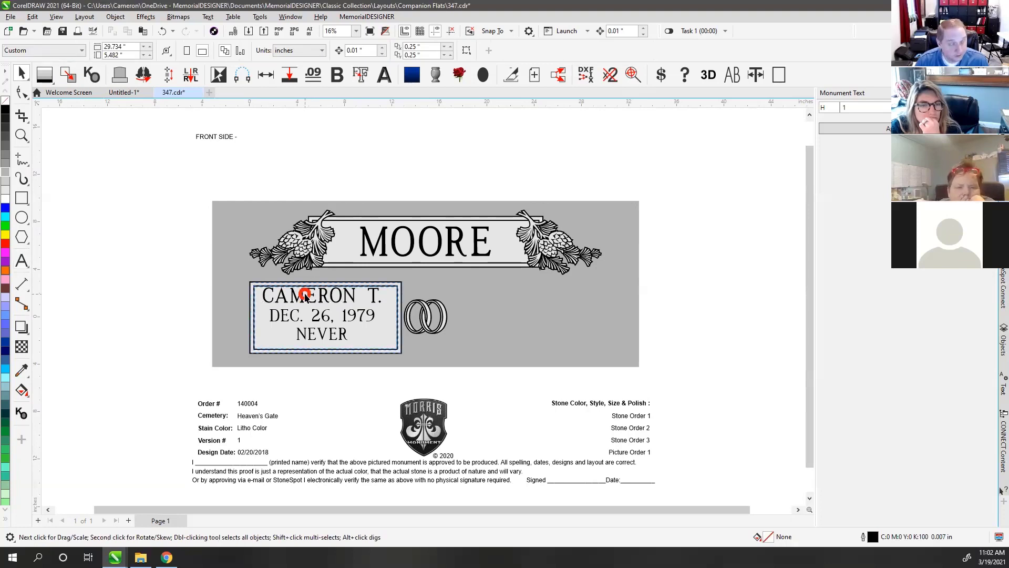
{"action": "left_click", "coordinate": [307, 300], "text": "ctrl"}
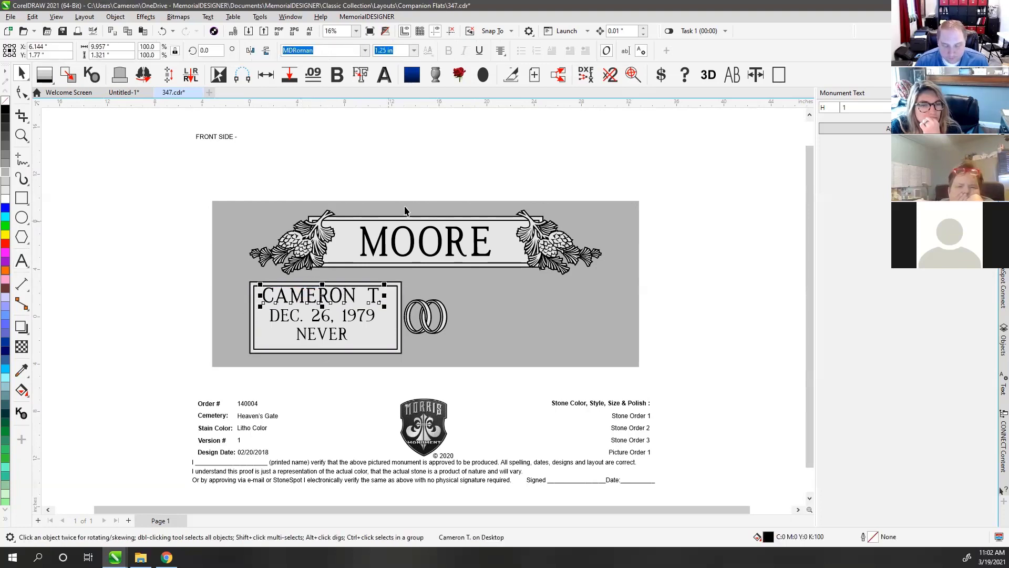
{"action": "left_click", "coordinate": [21, 261]}
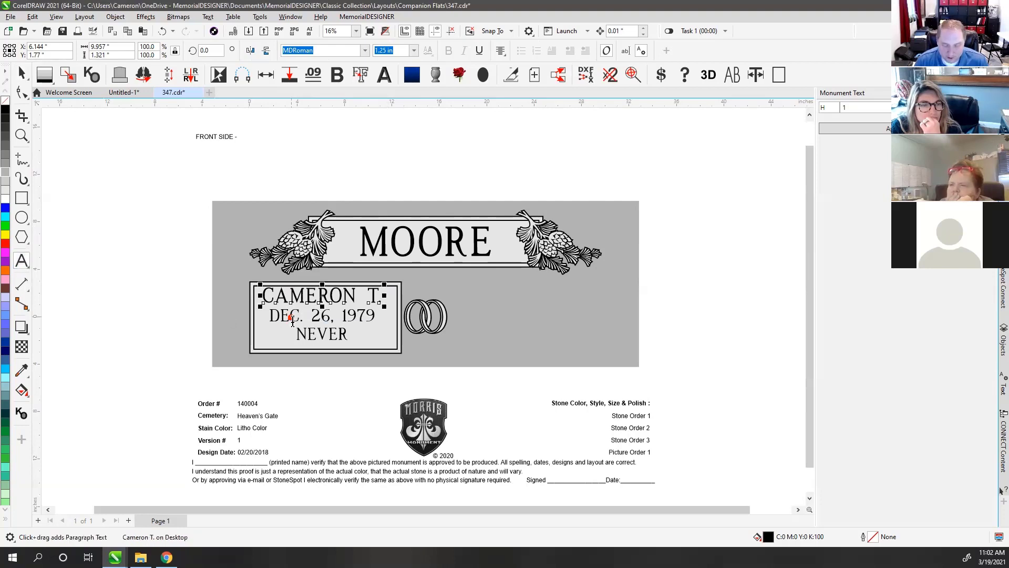
{"action": "left_click", "coordinate": [283, 326]}
{"action": "left_click_drag", "start_coordinate": [281, 316], "coordinate": [406, 317]}
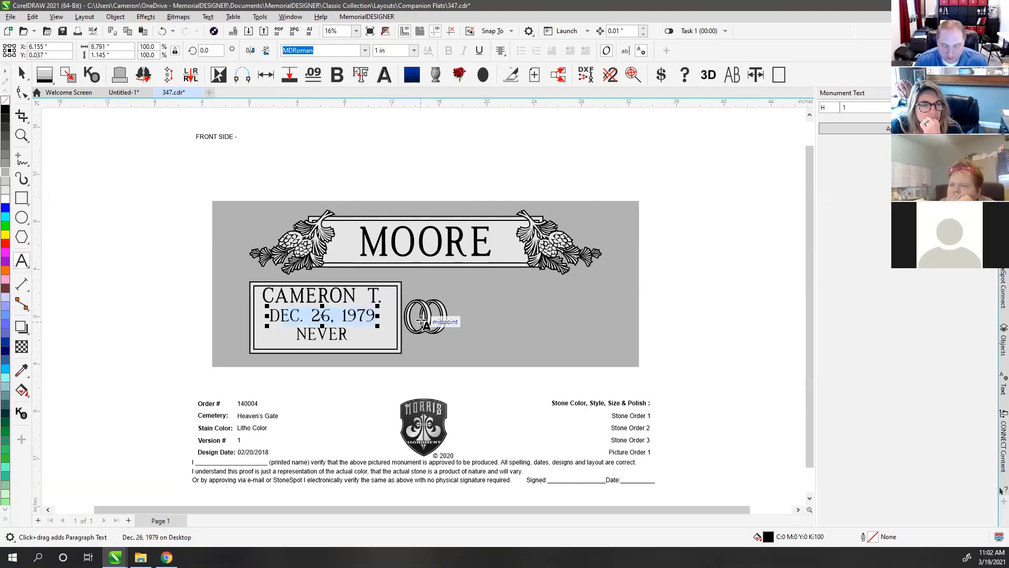
{"action": "left_click", "coordinate": [273, 316]}
{"action": "left_click", "coordinate": [21, 74]}
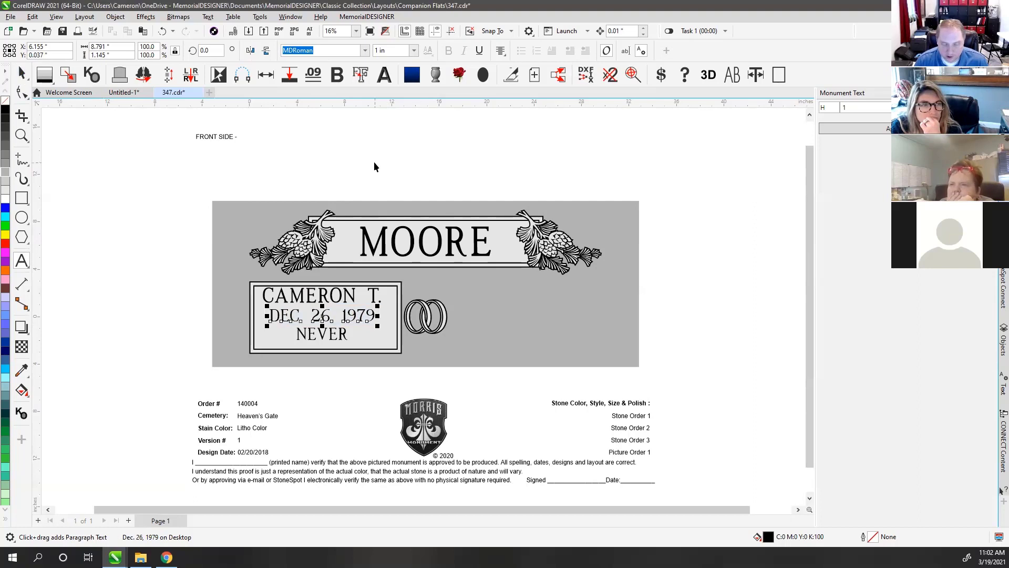
{"action": "left_click", "coordinate": [375, 163]}
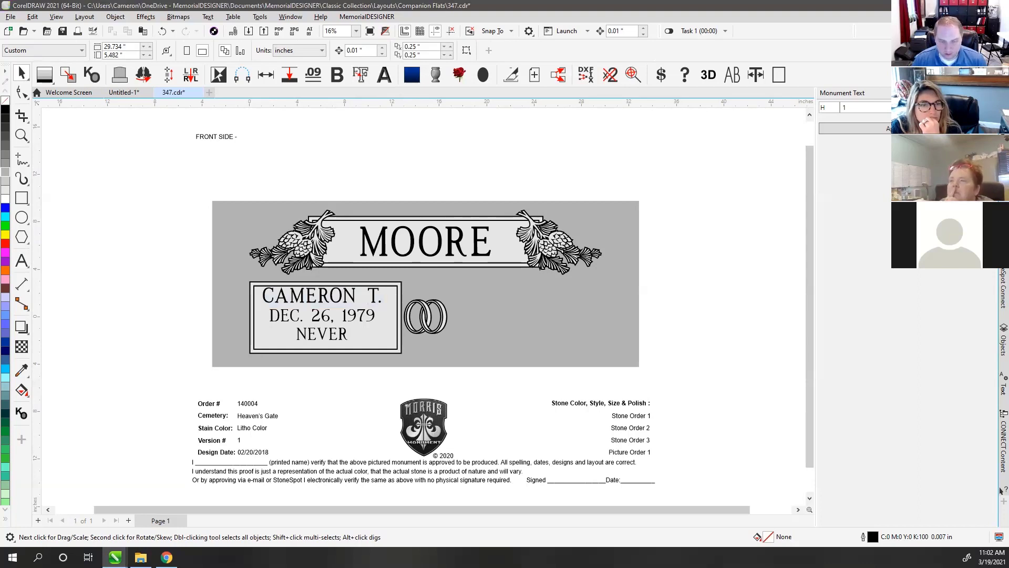
{"action": "left_click", "coordinate": [472, 206]}
{"action": "left_click", "coordinate": [311, 299]}
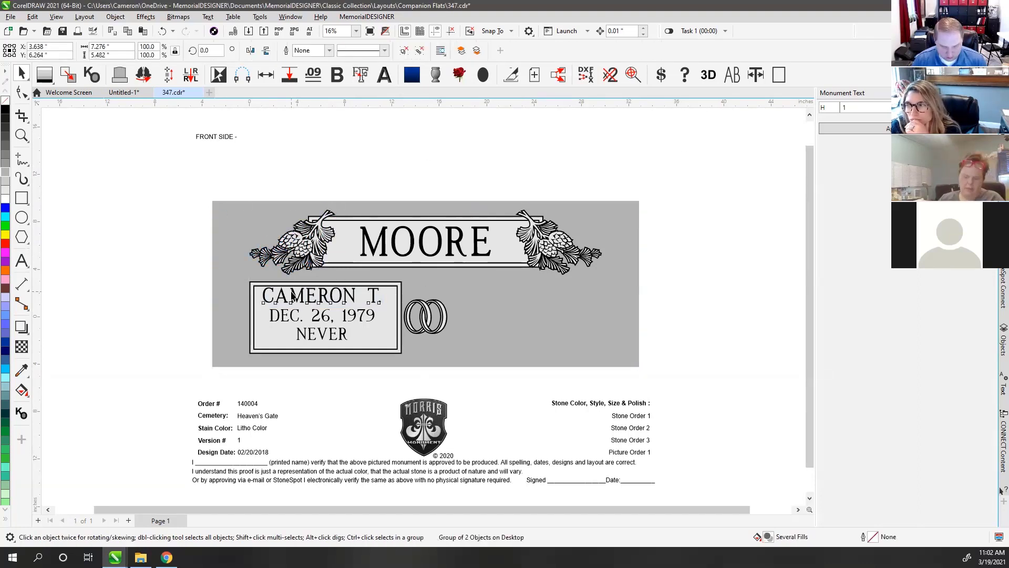
{"action": "left_click", "coordinate": [307, 334]}
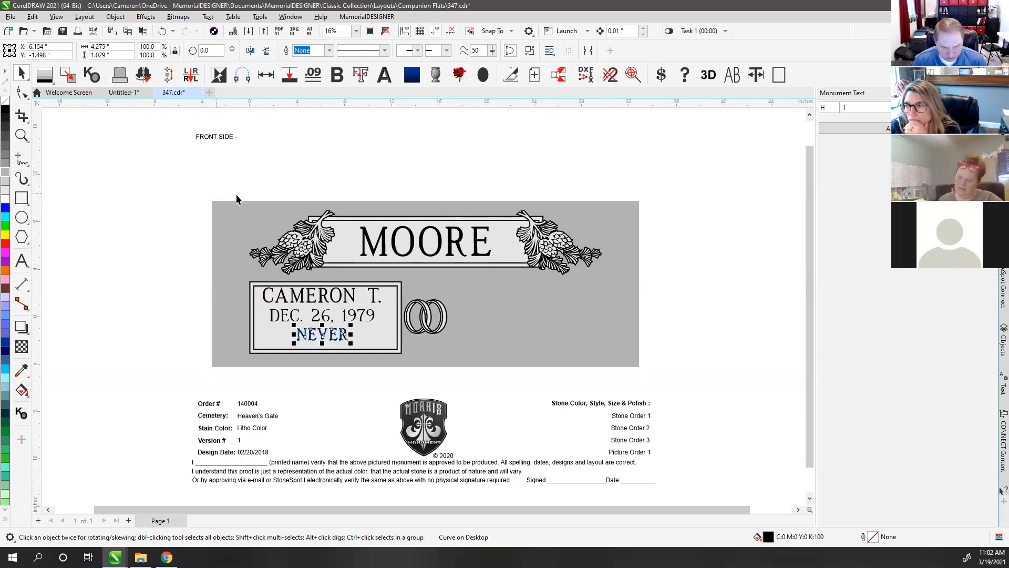
{"action": "left_click_drag", "start_coordinate": [242, 301], "coordinate": [183, 256]}
{"action": "key", "text": "ctrl+z"}
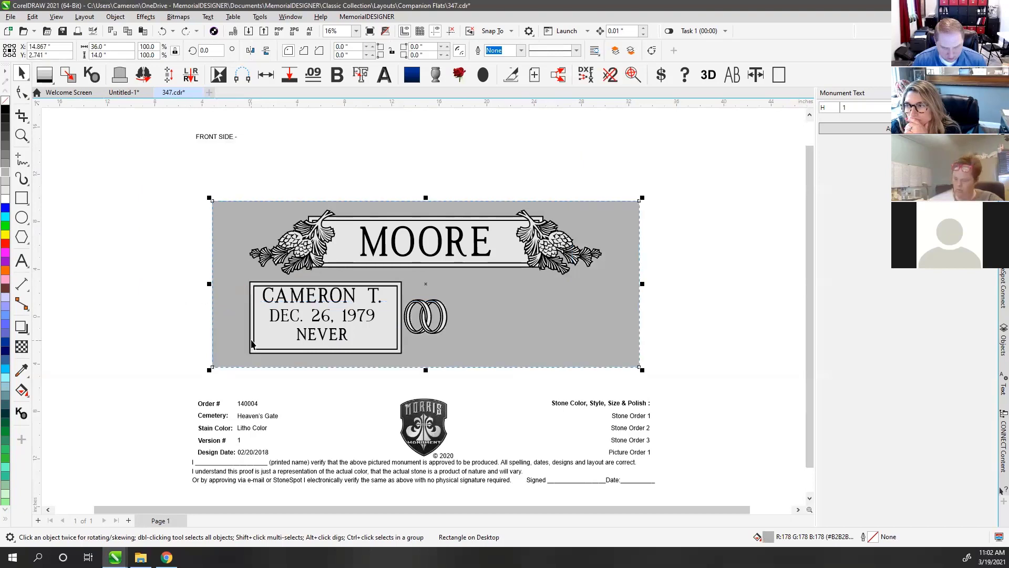
{"action": "left_click", "coordinate": [22, 260]}
{"action": "left_click", "coordinate": [293, 297]}
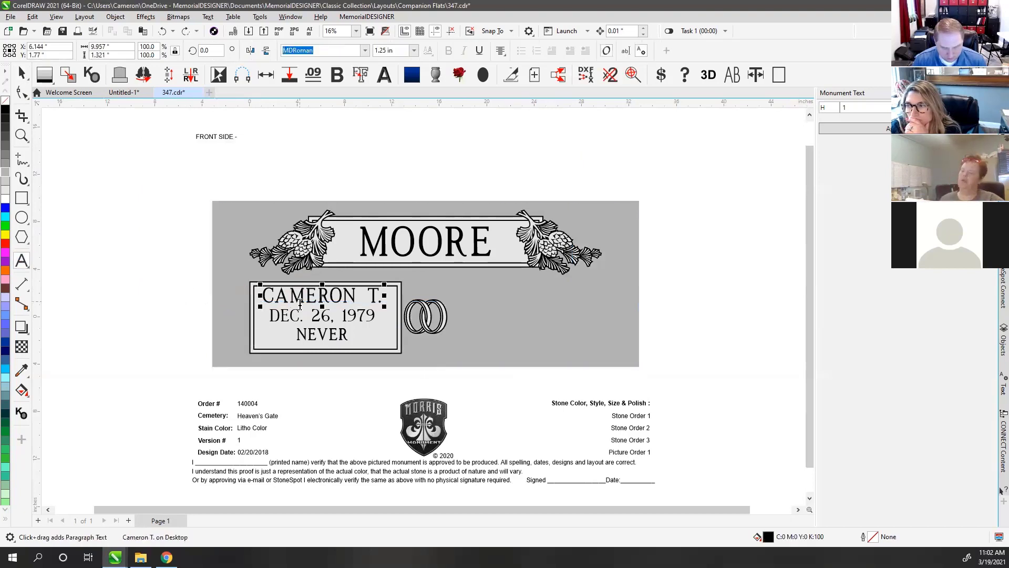
{"action": "type", "text": "ASD"}
{"action": "key", "text": "ctrl+z"}
{"action": "left_click", "coordinate": [22, 74]}
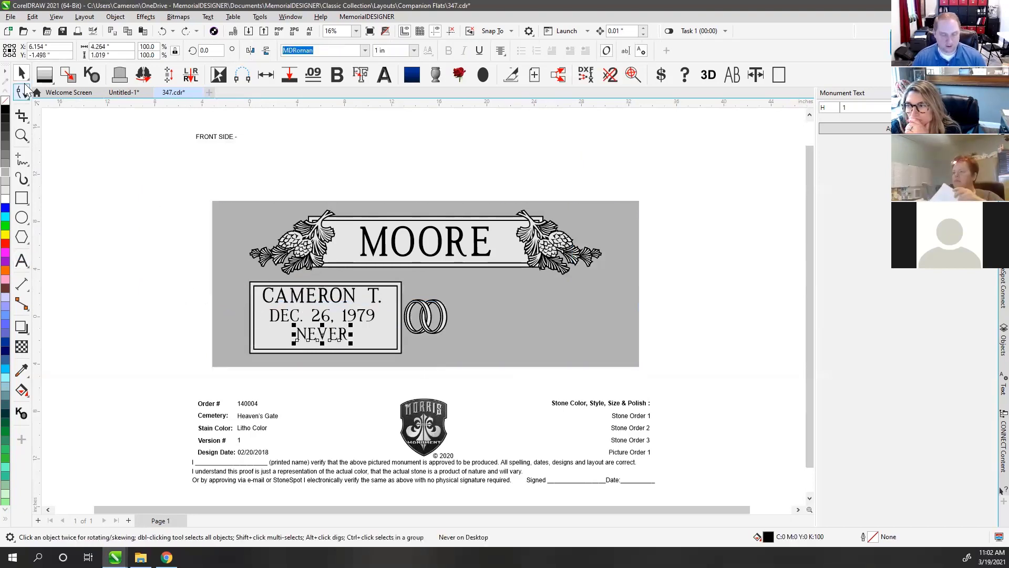
{"action": "left_click", "coordinate": [112, 226]}
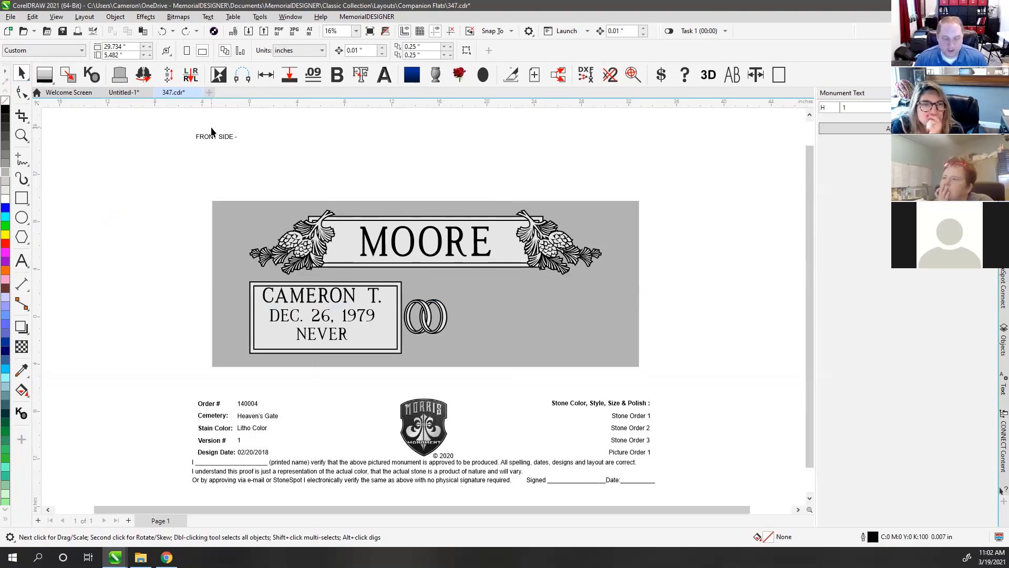
{"action": "left_click", "coordinate": [21, 260]}
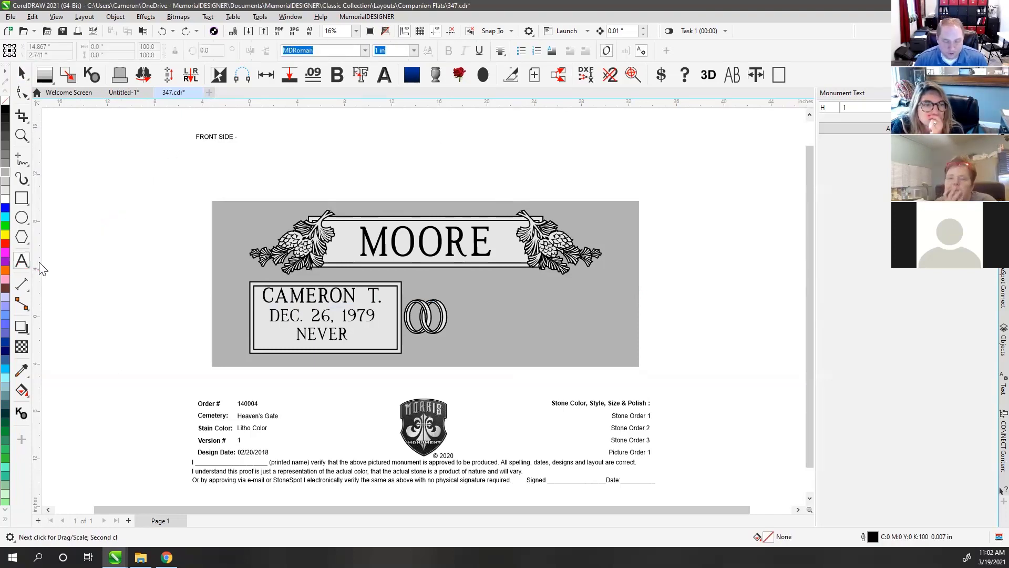
{"action": "left_click", "coordinate": [21, 73]}
{"action": "scroll", "coordinate": [333, 284], "scroll_direction": "down", "scroll_amount": 1}
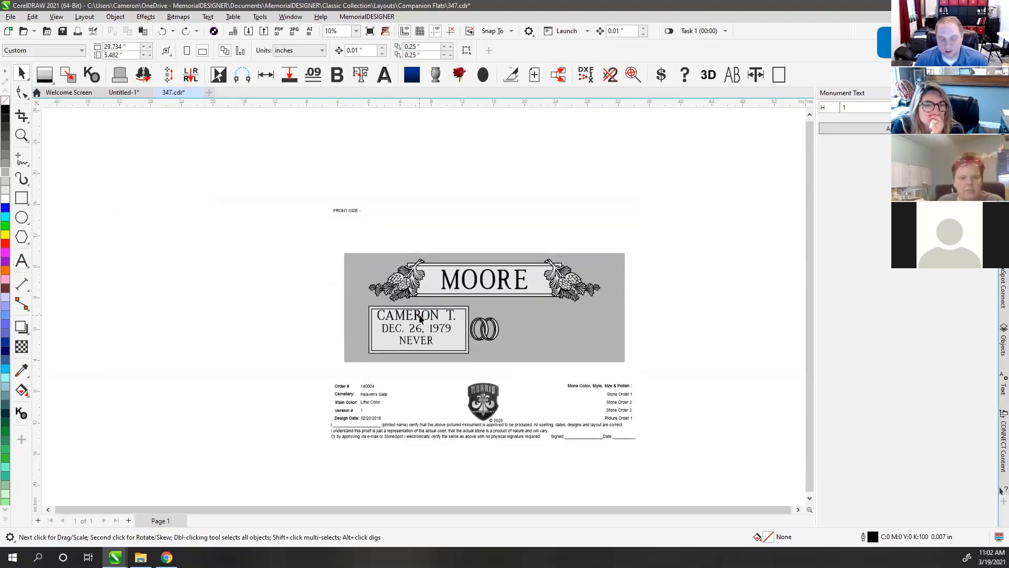
{"action": "left_click_drag", "start_coordinate": [419, 317], "coordinate": [185, 314]}
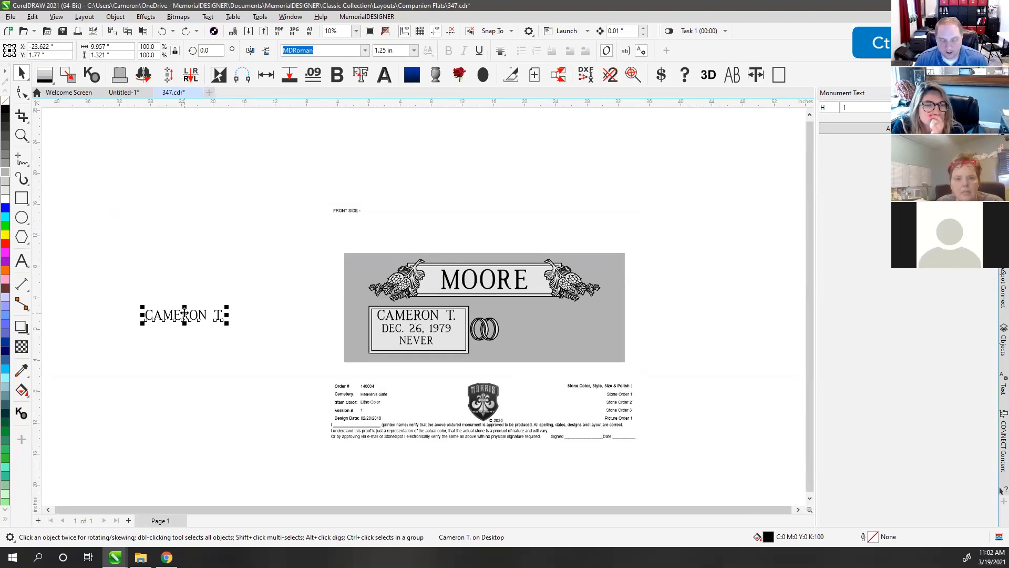
{"action": "left_click", "coordinate": [326, 50]}
{"action": "type", "text": "MLC Art-Line CR"}
{"action": "key", "text": "Return"}
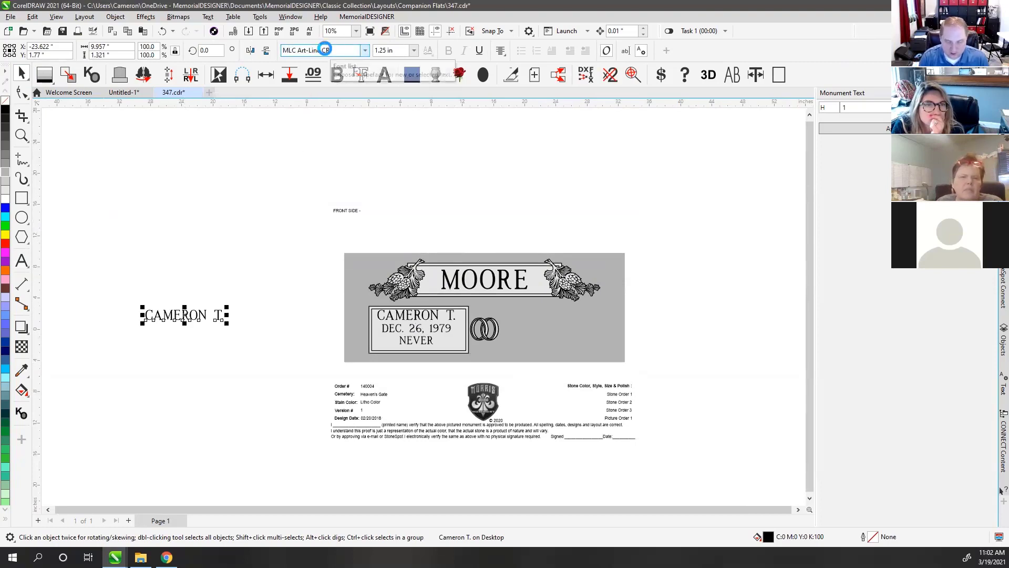
- Retype the off-page sample's letters as MCCLEARY
{"action": "left_click", "coordinate": [22, 260]}
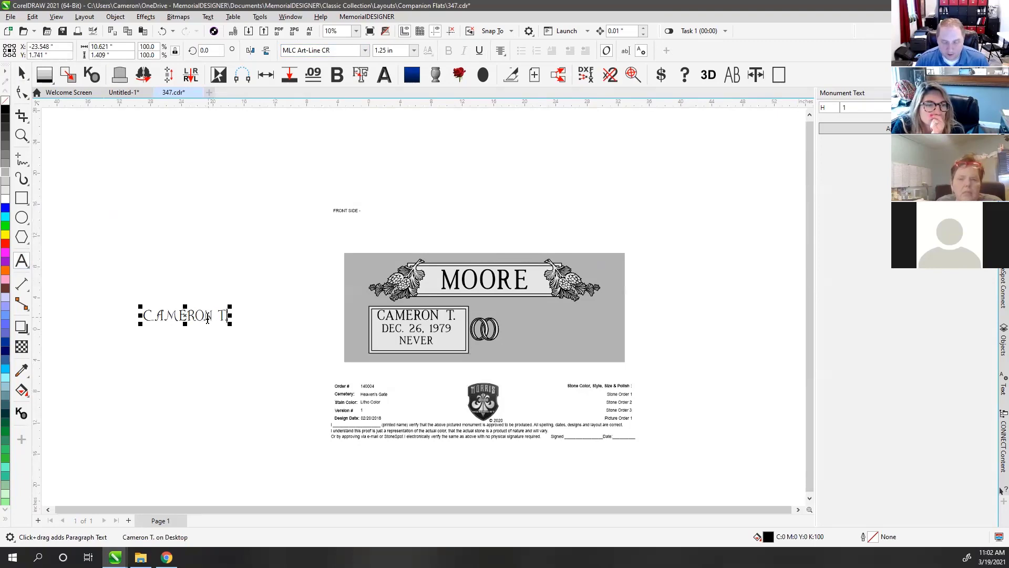
{"action": "scroll", "coordinate": [422, 306], "scroll_direction": "up", "scroll_amount": 3}
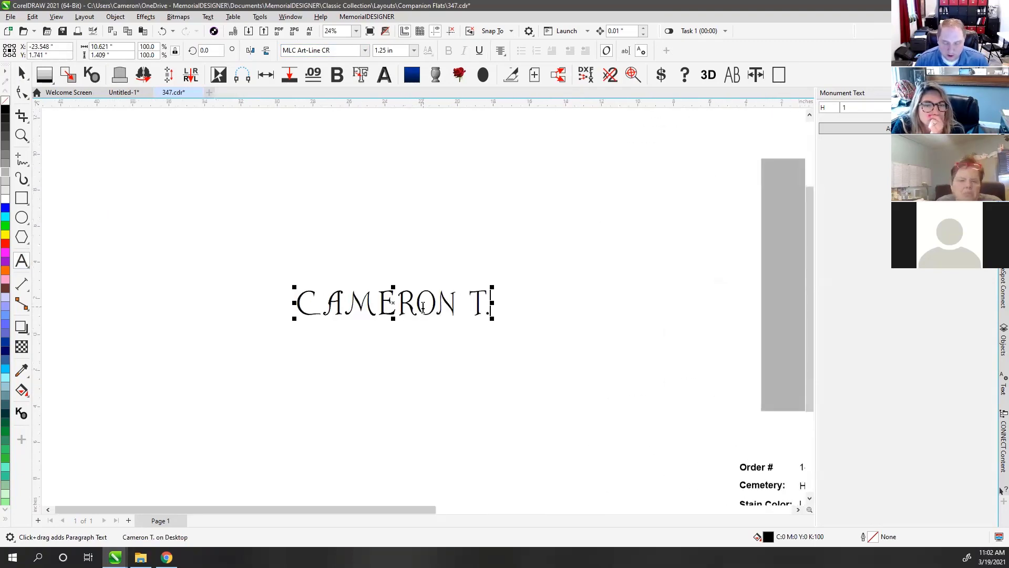
{"action": "left_click", "coordinate": [22, 74]}
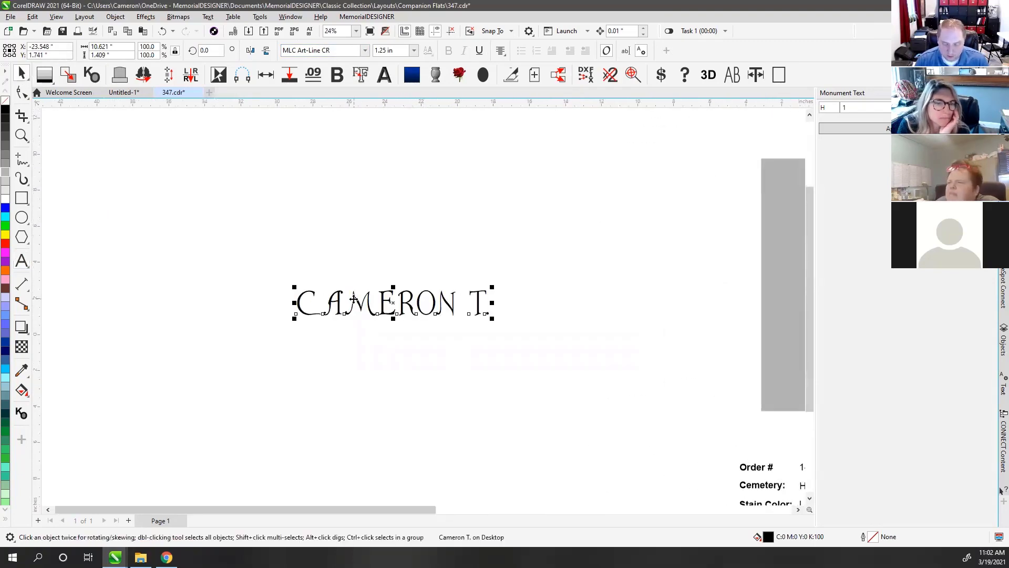
{"action": "left_click", "coordinate": [22, 260]}
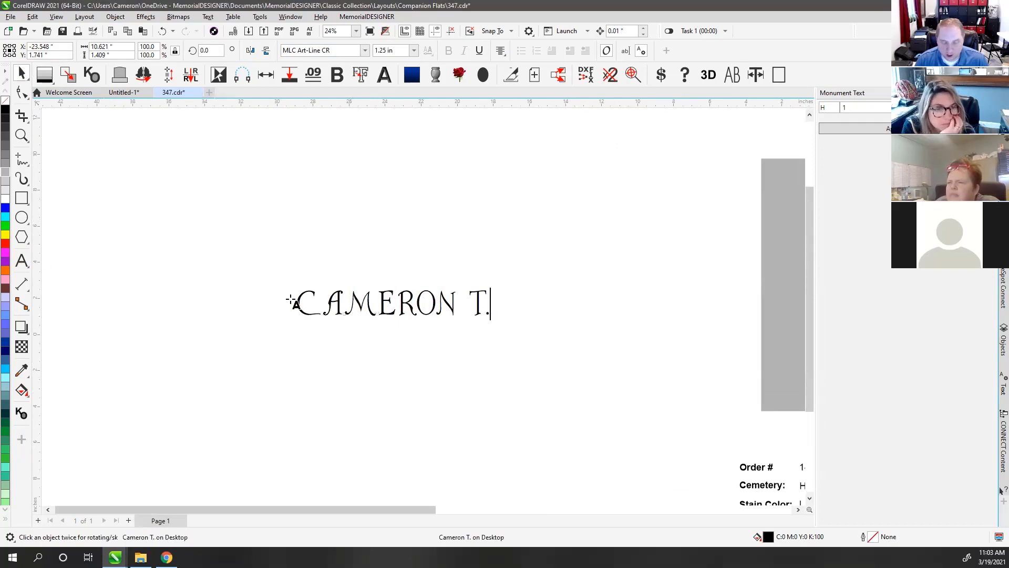
{"action": "left_click", "coordinate": [325, 307]}
{"action": "left_click", "coordinate": [368, 306]}
{"action": "key", "text": "ctrl+a"}
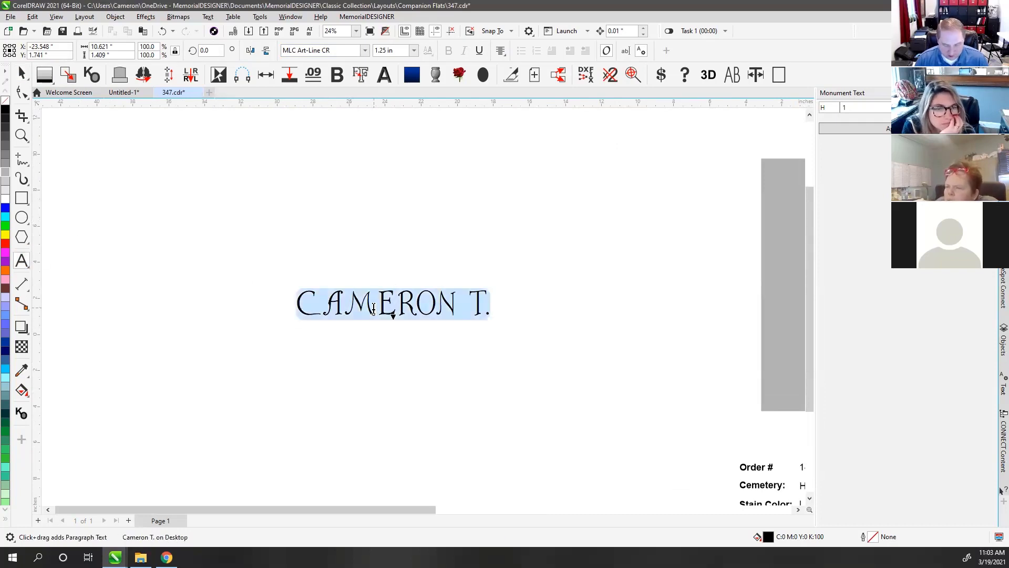
{"action": "type", "text": "MC"}
{"action": "key", "text": "Escape"}
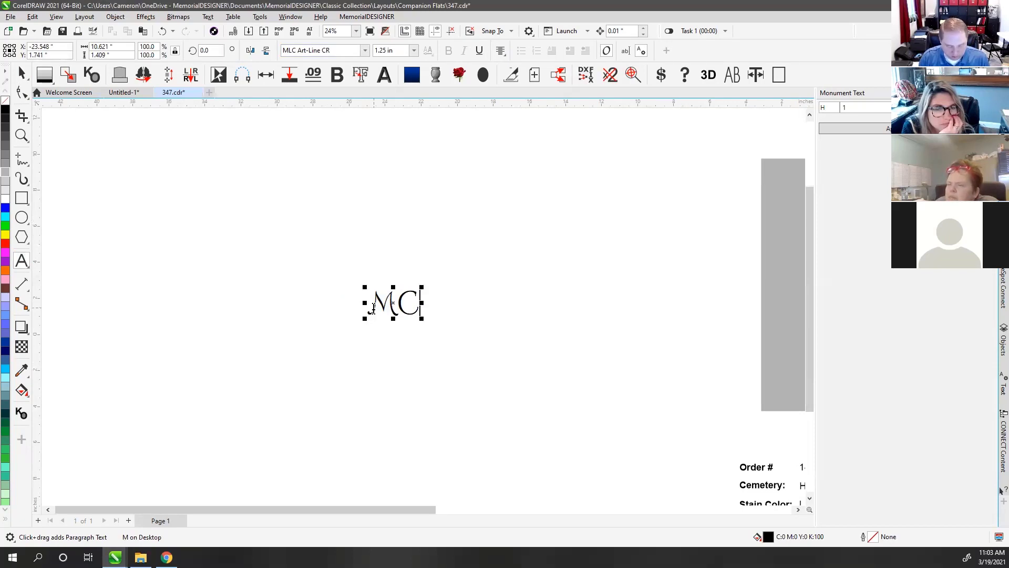
{"action": "type", "text": "Cleary"}
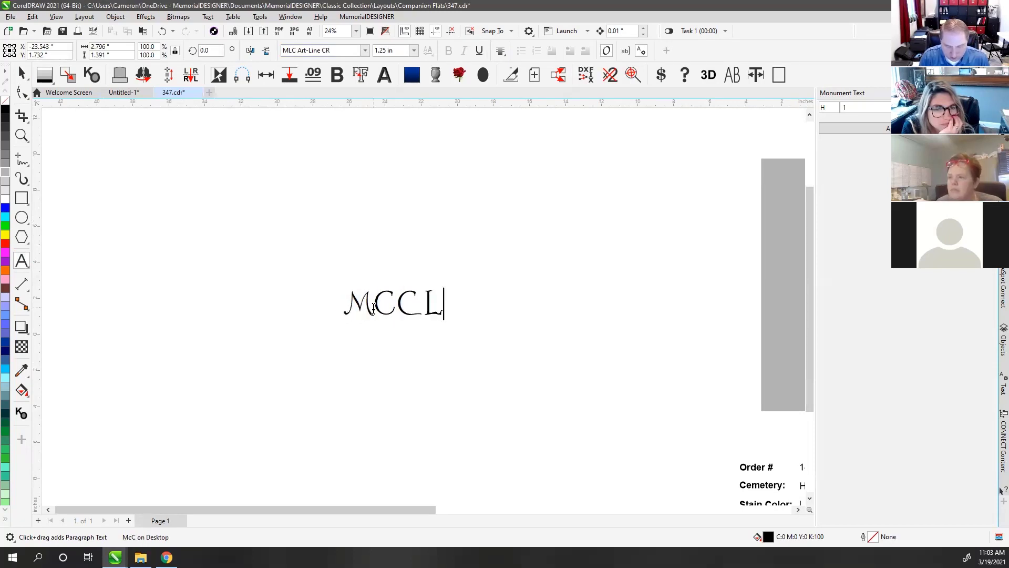
{"action": "key", "text": "Escape"}
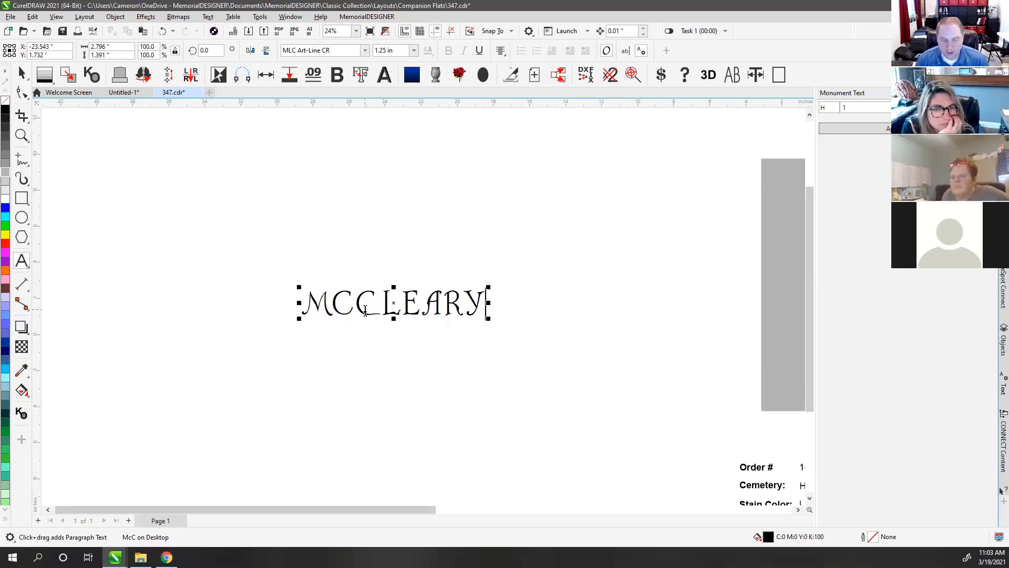
- Highlight the first C of MCCLEARY and show its alternate glyphs
{"action": "left_click_drag", "start_coordinate": [355, 303], "coordinate": [342, 305]}
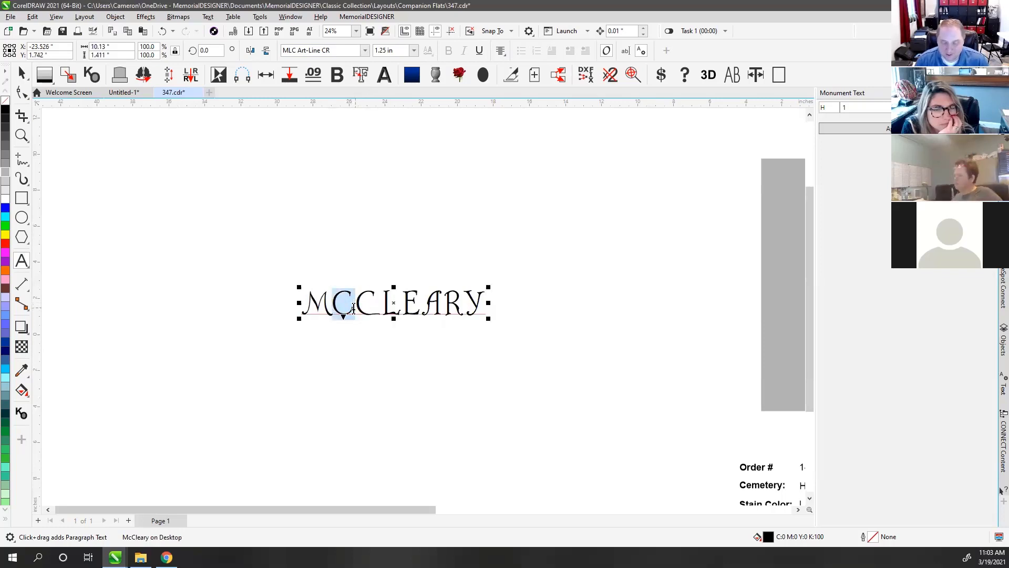
{"action": "scroll", "coordinate": [353, 309], "scroll_direction": "up", "scroll_amount": 4}
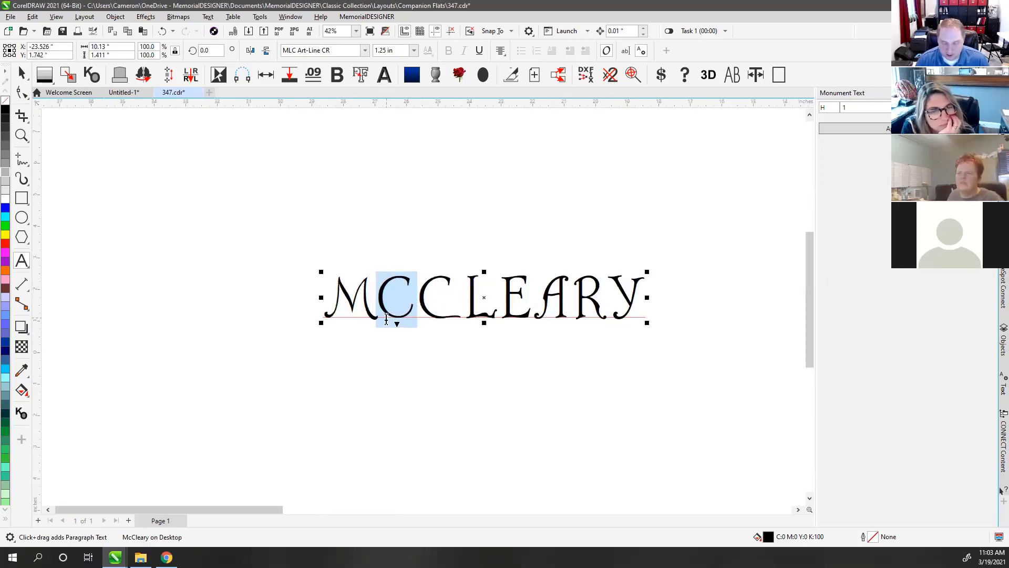
{"action": "scroll", "coordinate": [447, 321], "scroll_direction": "up", "scroll_amount": 2}
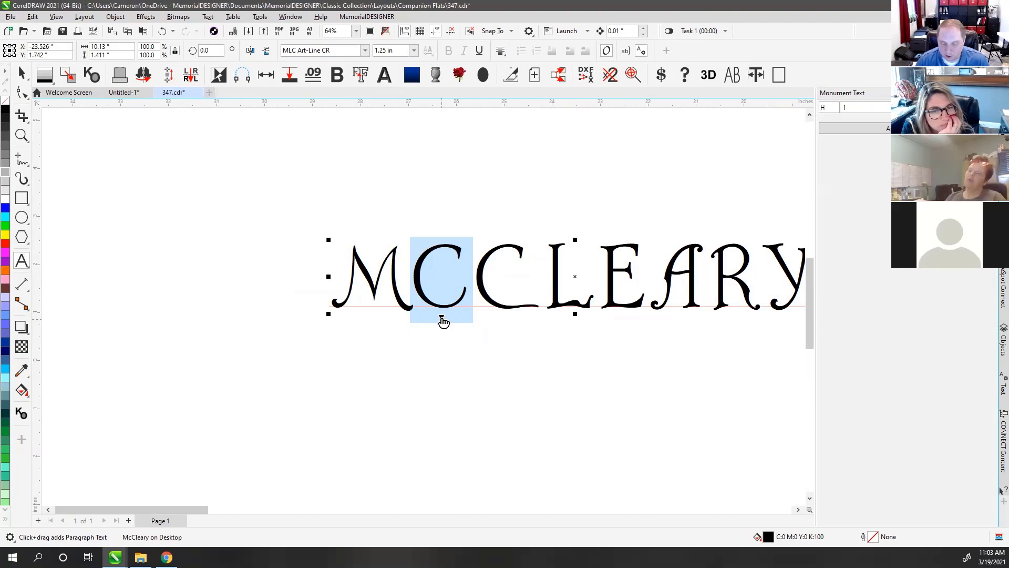
{"action": "left_click", "coordinate": [441, 320]}
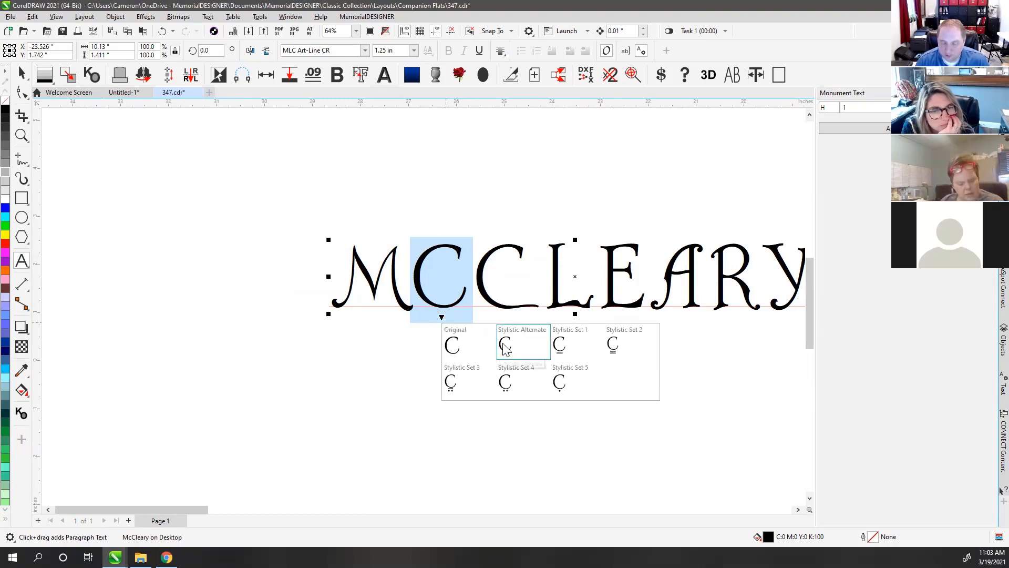
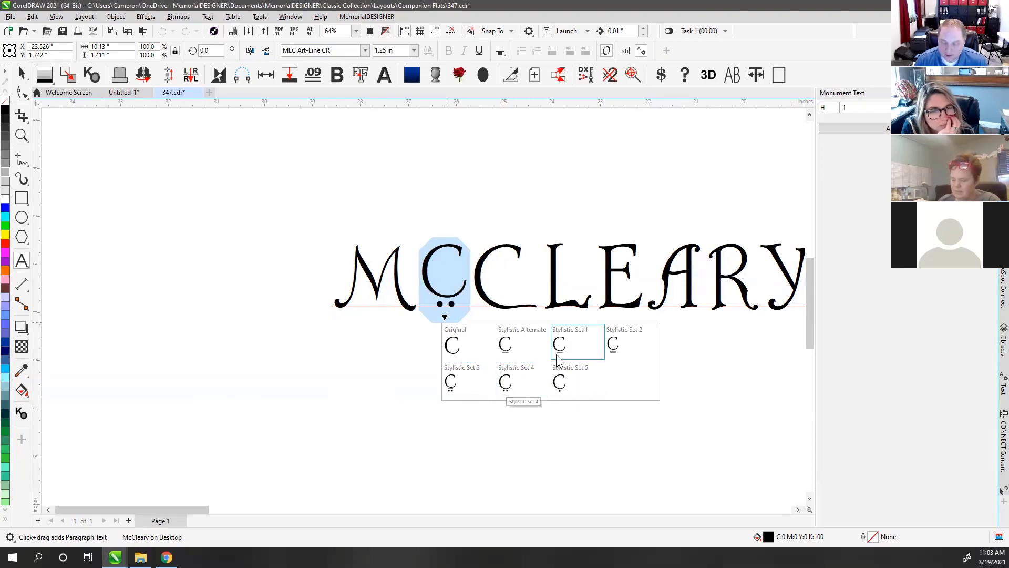
- Give the small c its double-underlined Stylistic Set 2 alternate, then preview alternates for CLEA
{"action": "left_click", "coordinate": [614, 347]}
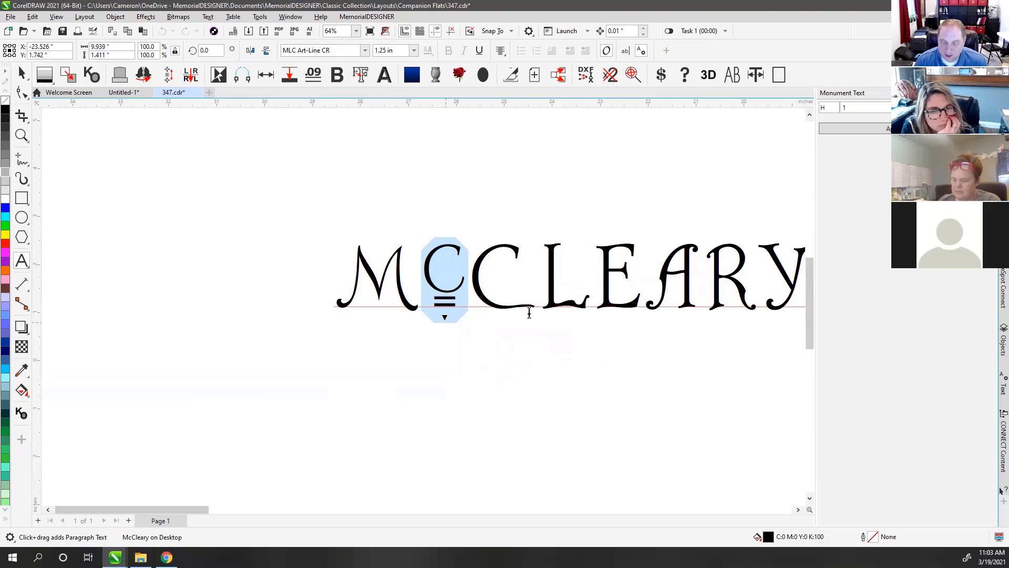
{"action": "left_click", "coordinate": [506, 293]}
{"action": "left_click_drag", "start_coordinate": [473, 294], "coordinate": [751, 298]}
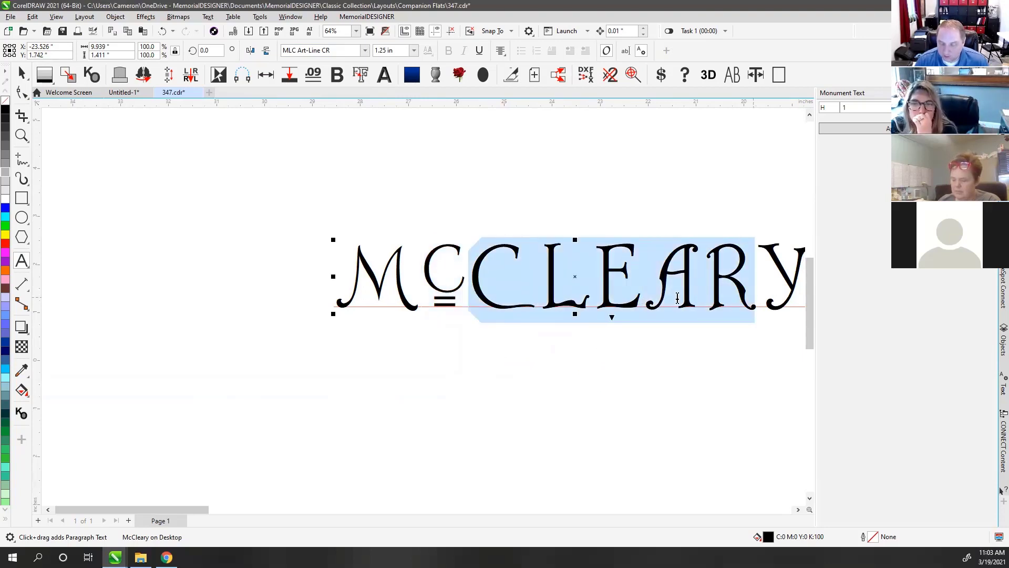
{"action": "left_click", "coordinate": [612, 319]}
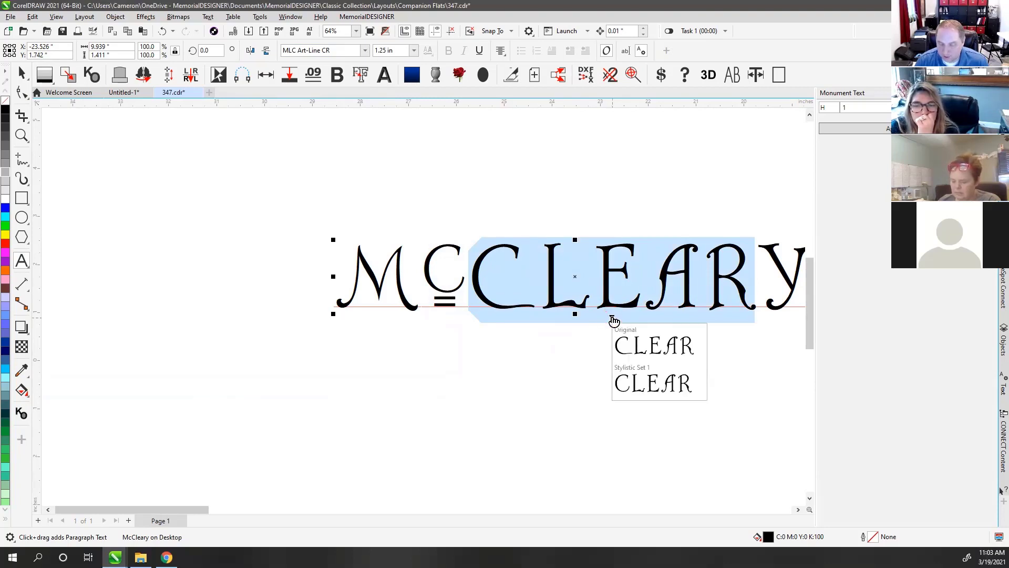
{"action": "left_click", "coordinate": [642, 292]}
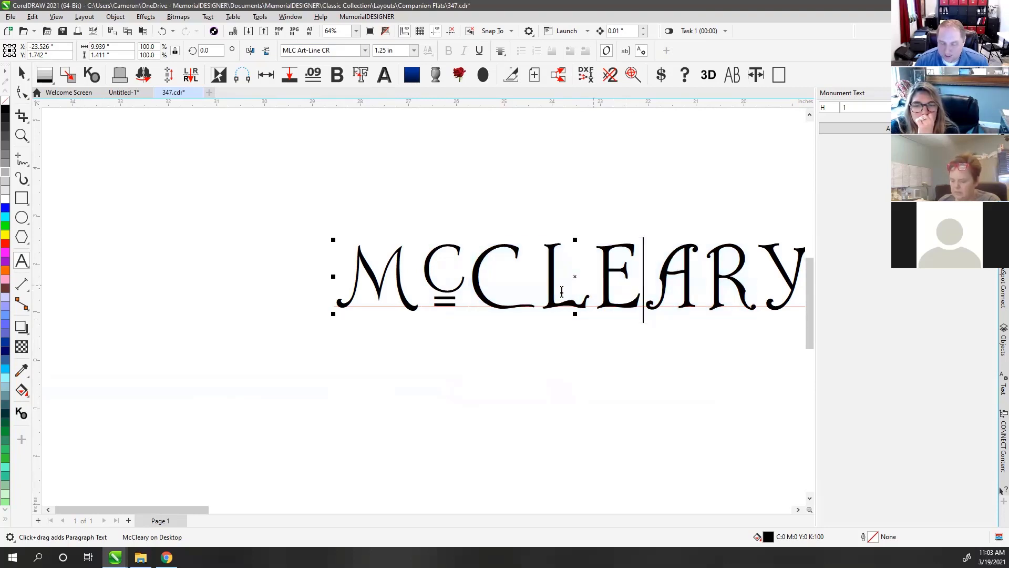
- Compare the stylistic alternate and Stylistic Set 1 shapes for the second C, leaving it original
{"action": "left_click_drag", "start_coordinate": [538, 300], "coordinate": [479, 300]}
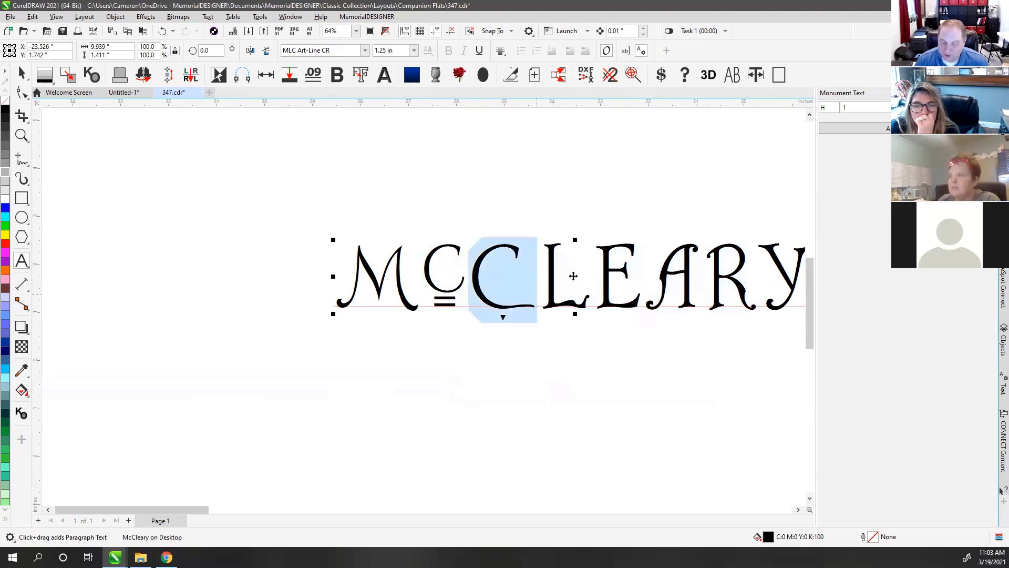
{"action": "left_click", "coordinate": [503, 318]}
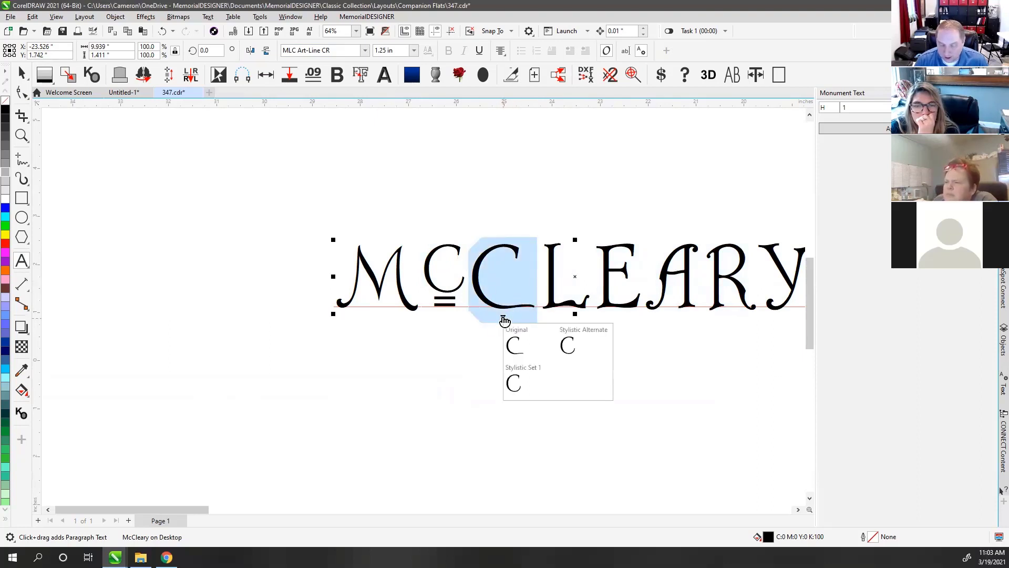
{"action": "left_click", "coordinate": [572, 345]}
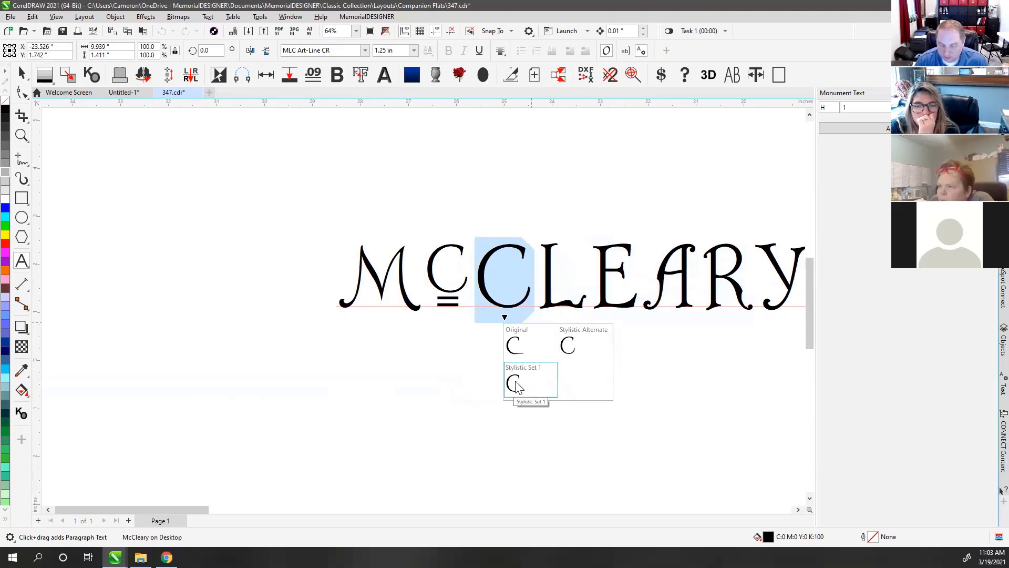
{"action": "left_click", "coordinate": [546, 349]}
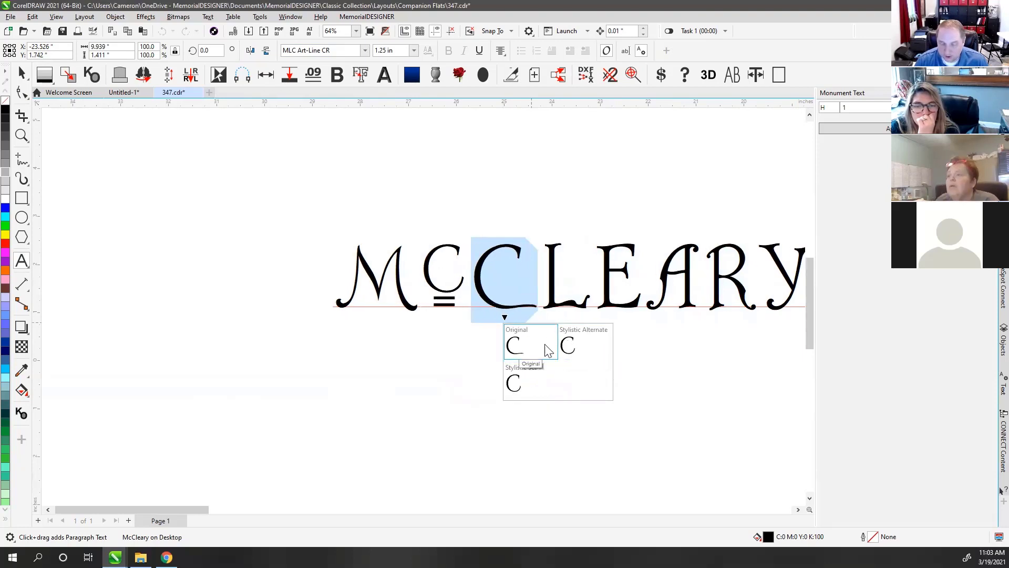
{"action": "left_click", "coordinate": [571, 346]}
{"action": "left_click", "coordinate": [524, 346]}
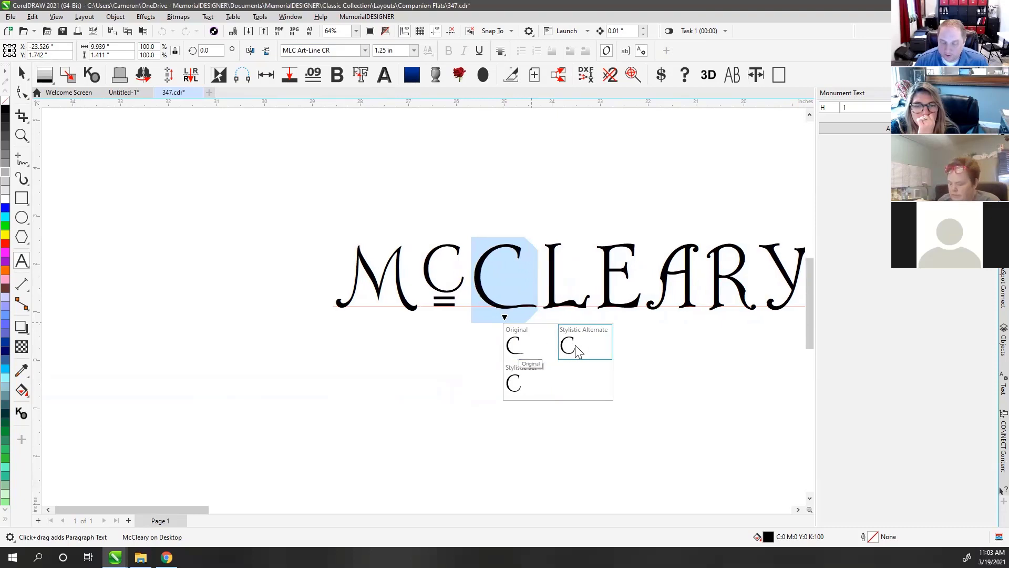
{"action": "left_click", "coordinate": [575, 344]}
{"action": "left_click", "coordinate": [517, 343]}
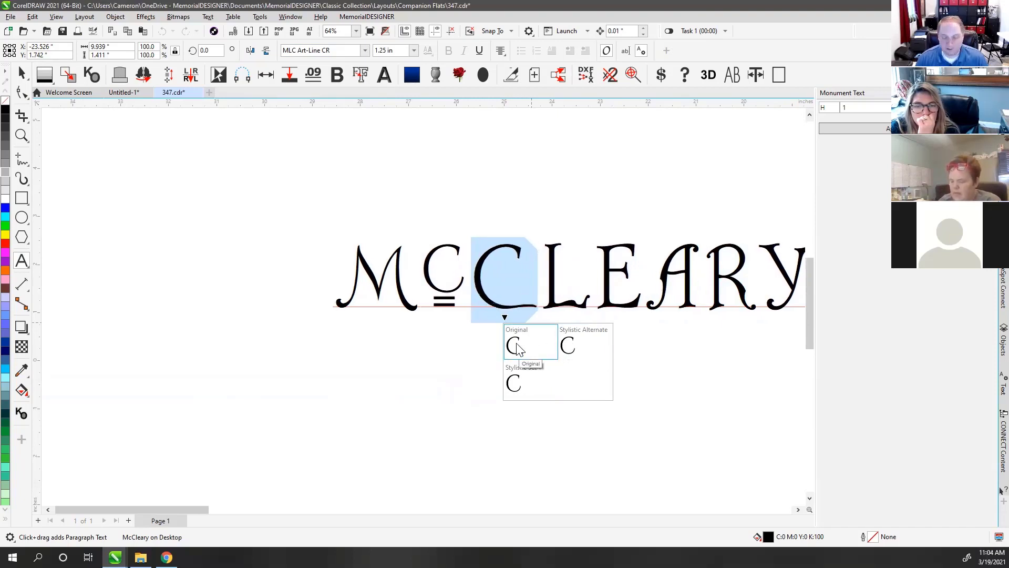
{"action": "left_click", "coordinate": [572, 350]}
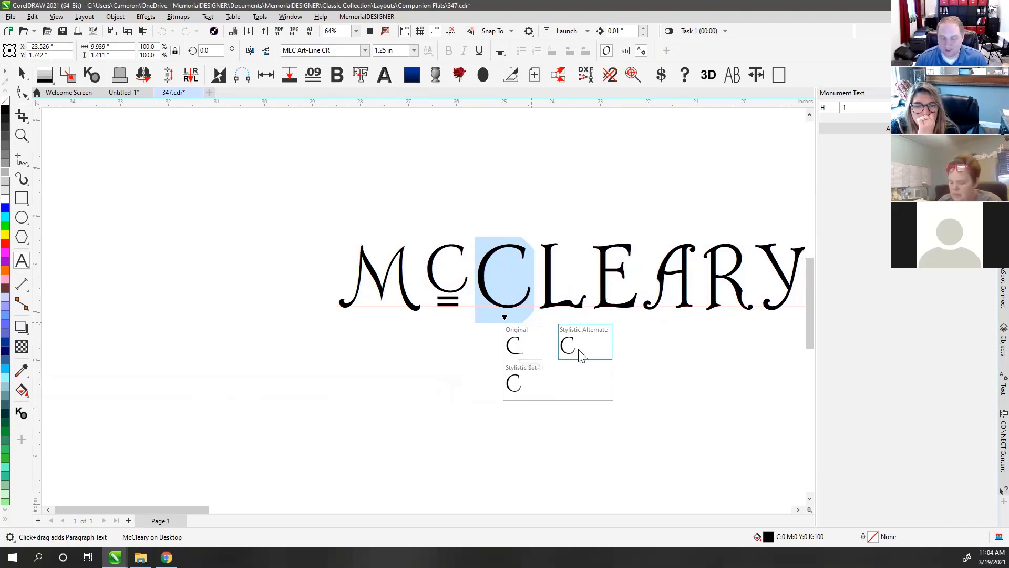
{"action": "left_click", "coordinate": [522, 355]}
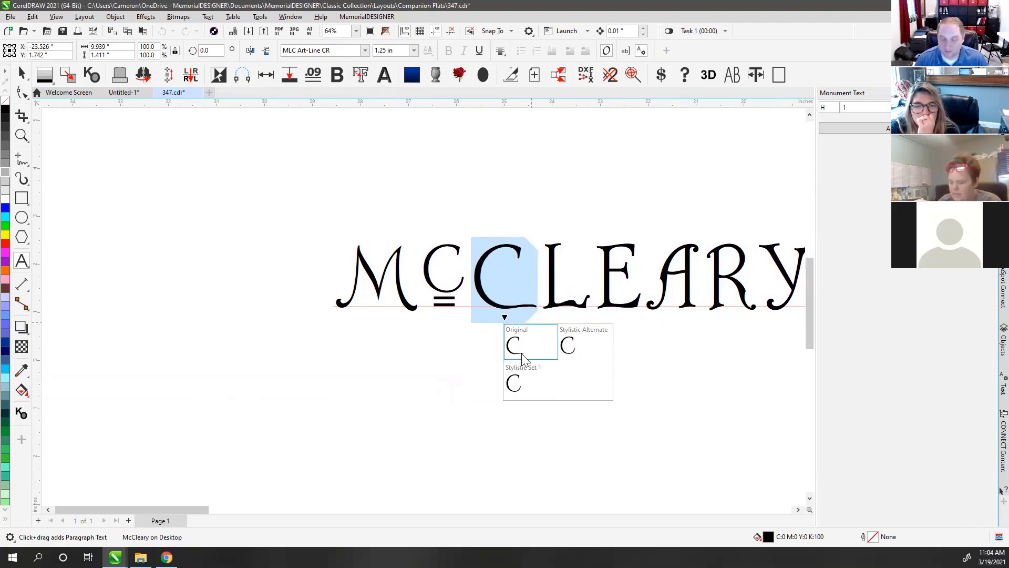
{"action": "left_click", "coordinate": [515, 383]}
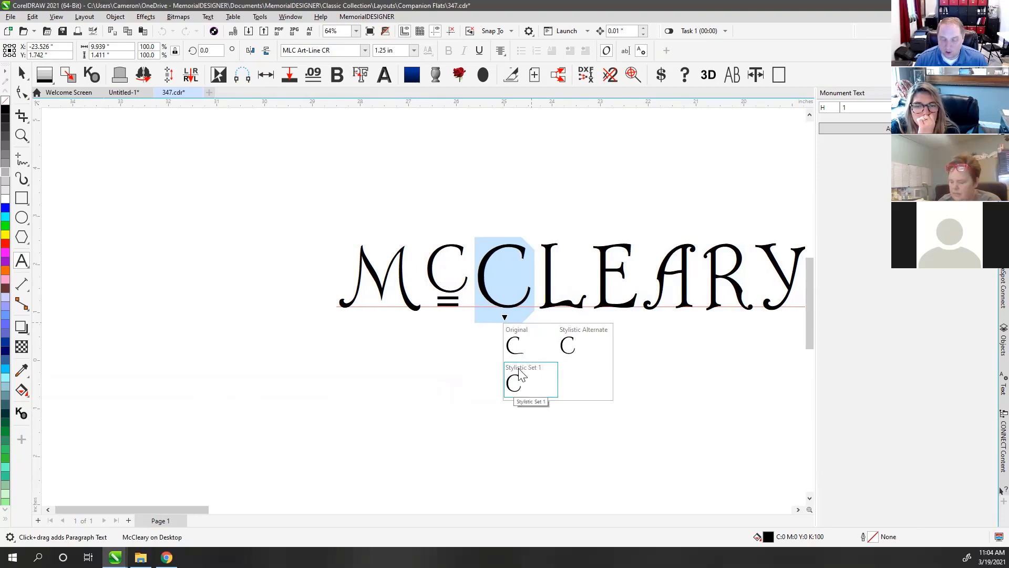
{"action": "left_click", "coordinate": [521, 343]}
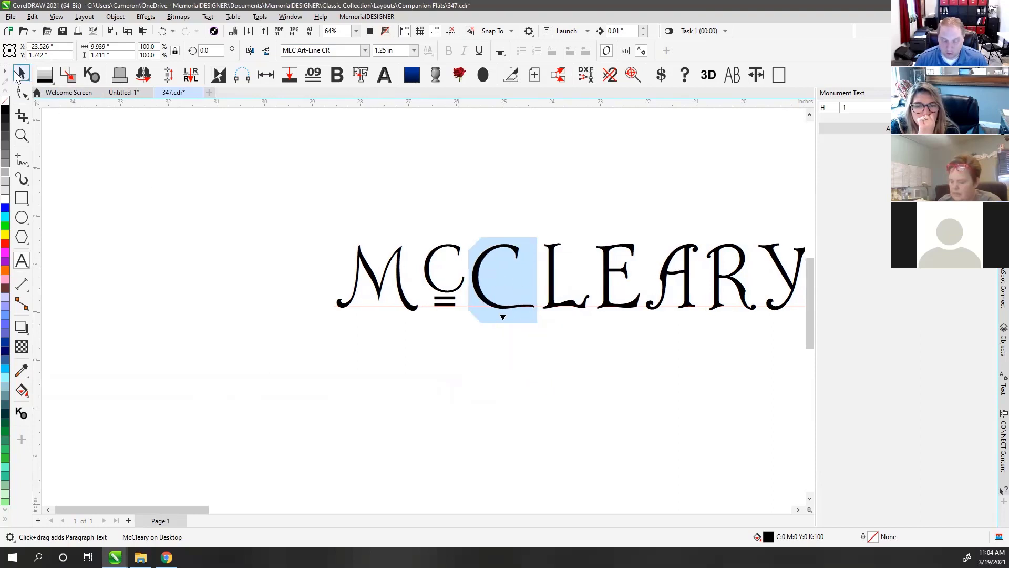
- Reselect the second C and apply its Stylistic Alternate glyph
{"action": "left_click", "coordinate": [17, 77]}
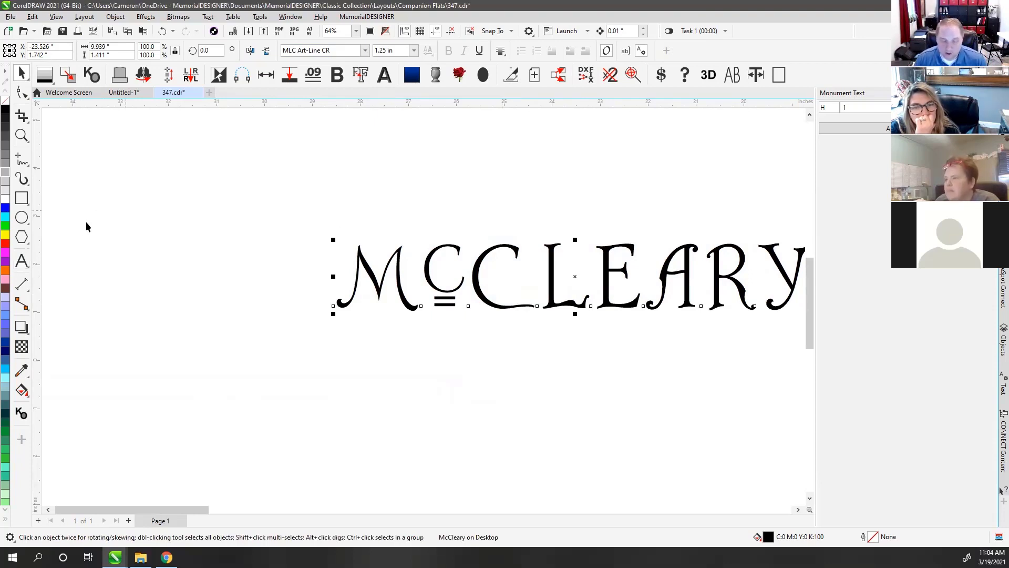
{"action": "left_click", "coordinate": [22, 260]}
{"action": "left_click_drag", "start_coordinate": [536, 308], "coordinate": [505, 315]}
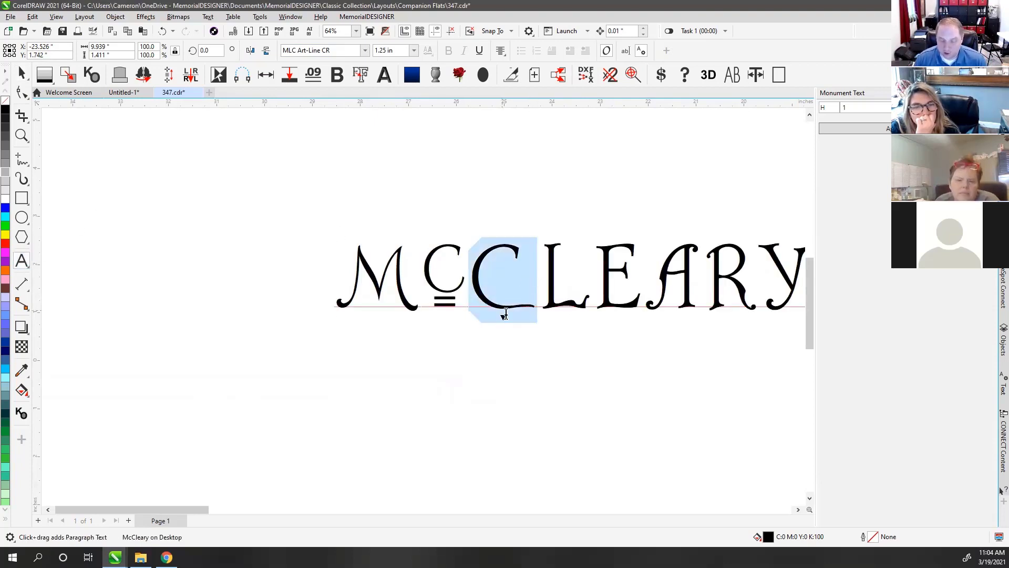
{"action": "left_click", "coordinate": [505, 318]}
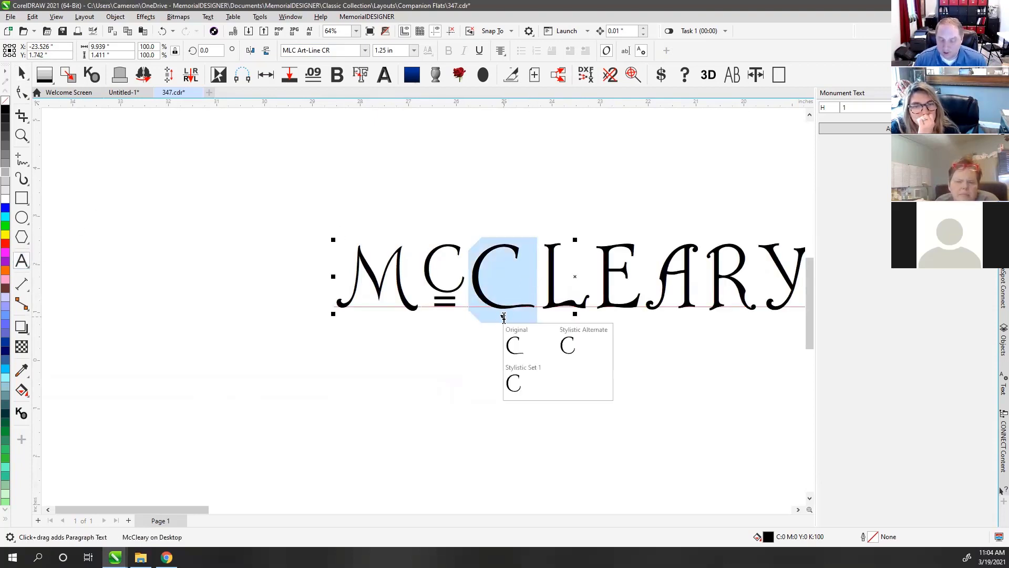
{"action": "left_click", "coordinate": [582, 349]}
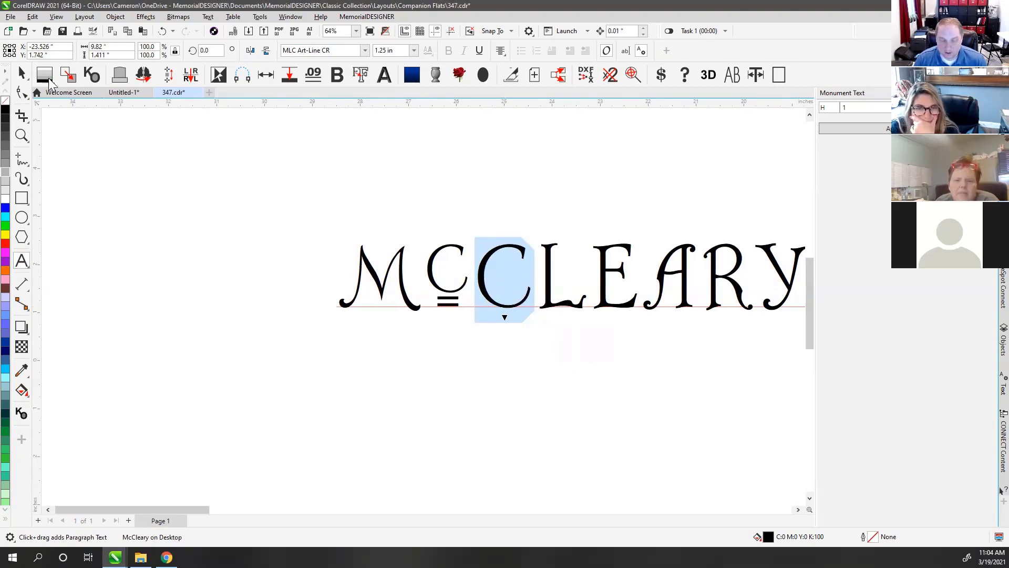
{"action": "left_click", "coordinate": [23, 76]}
- Zoom out to all objects, then edit the McCLEARY text zoomed in on it
{"action": "left_click", "coordinate": [528, 219]}
{"action": "scroll", "coordinate": [423, 310], "scroll_direction": "down", "scroll_amount": 1}
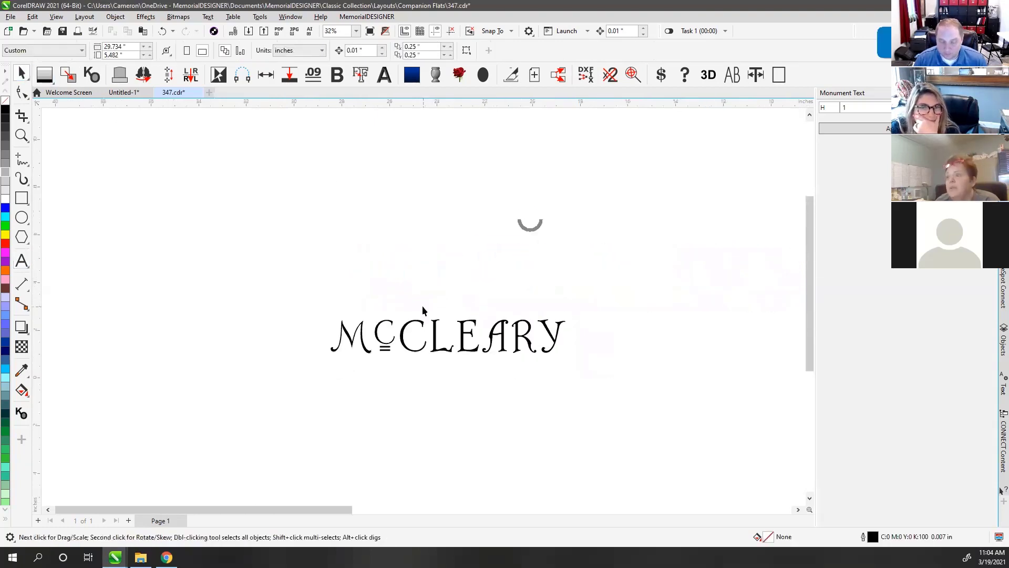
{"action": "key", "text": "F4"}
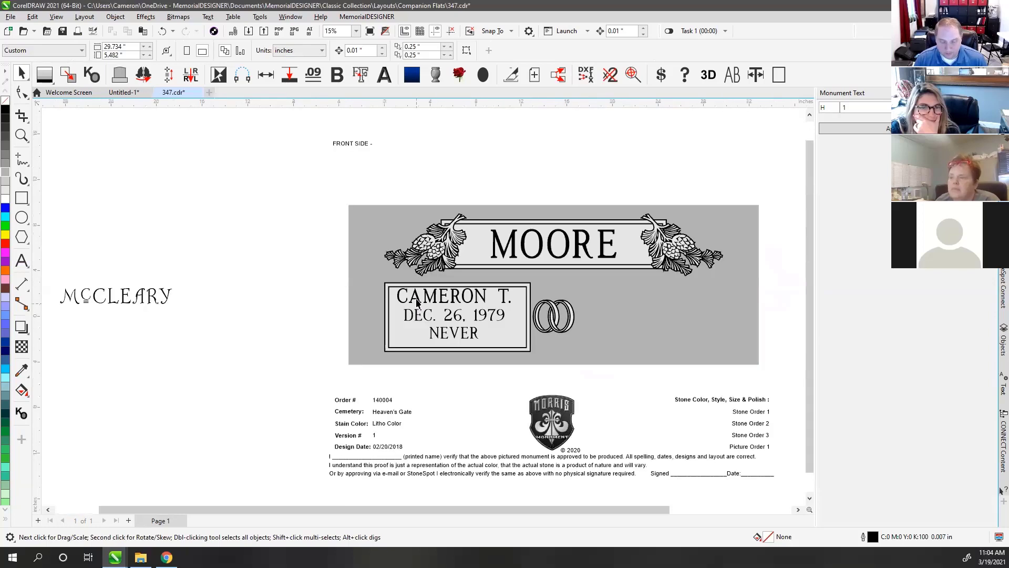
{"action": "left_click", "coordinate": [126, 297]}
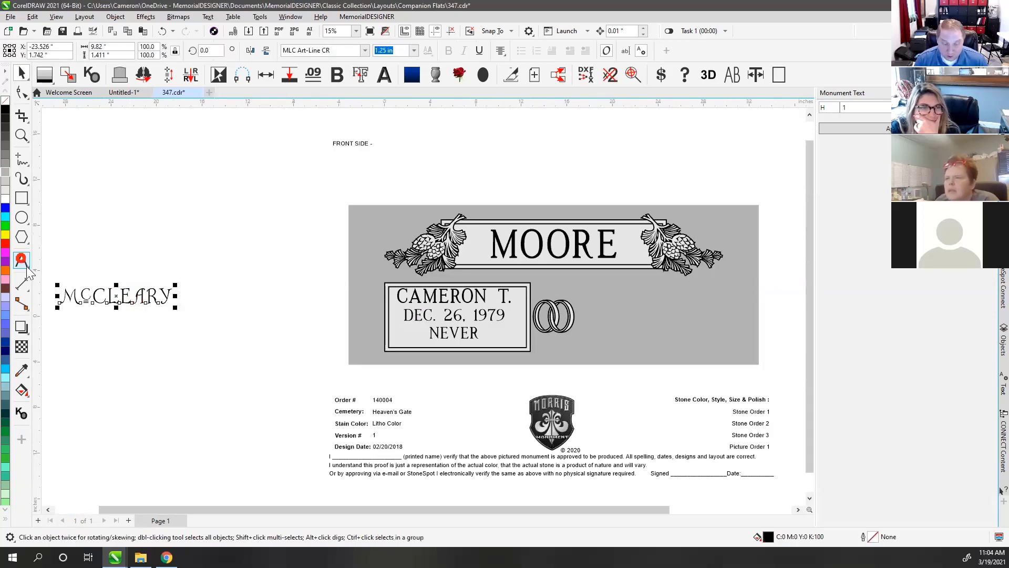
{"action": "left_click", "coordinate": [23, 261]}
{"action": "key", "text": "shift+F2"}
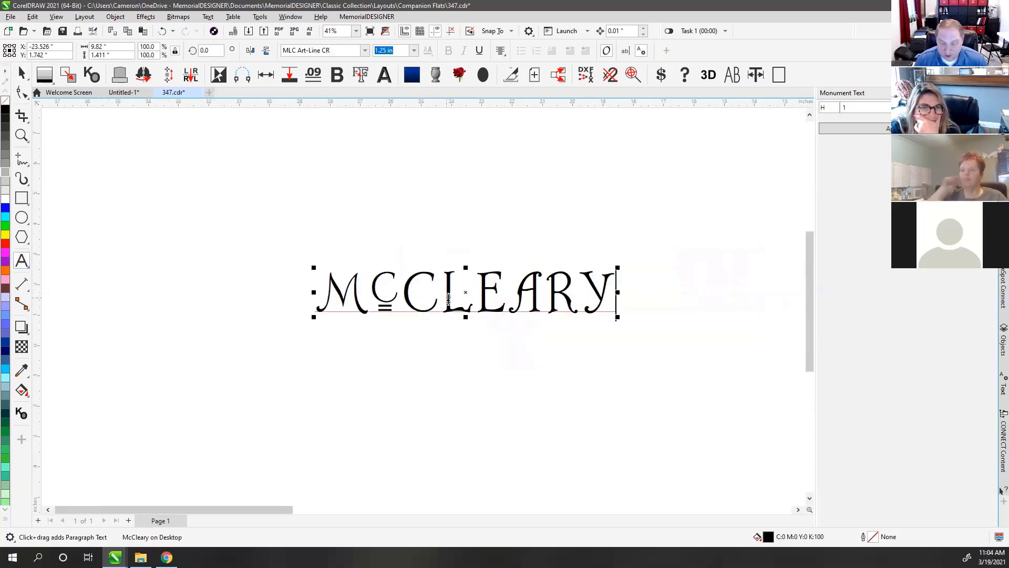
- Turn Interactive OpenType off and back on with letters of McCLEARY selected
{"action": "left_click_drag", "start_coordinate": [446, 299], "coordinate": [403, 299]}
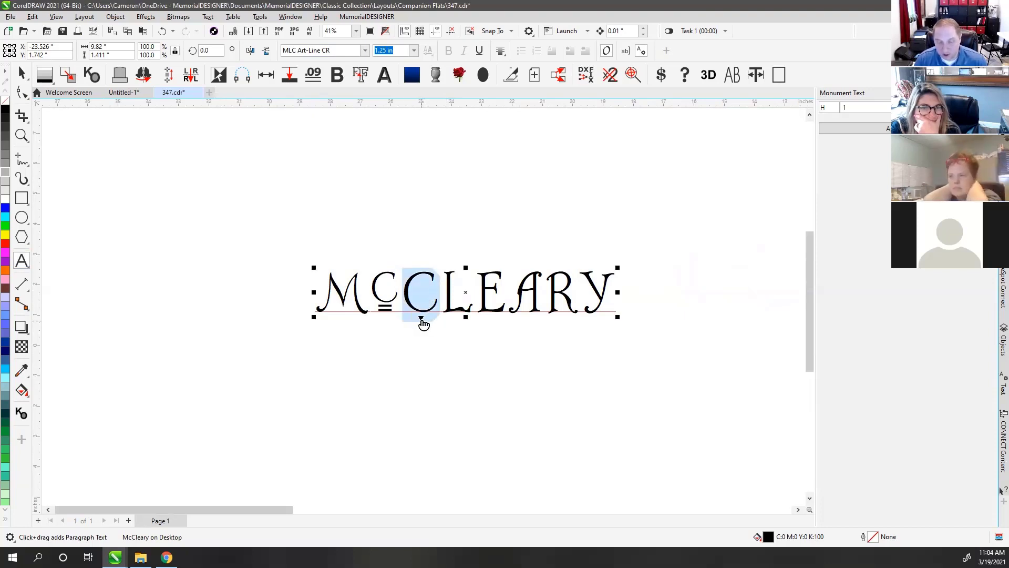
{"action": "left_click", "coordinate": [607, 53]}
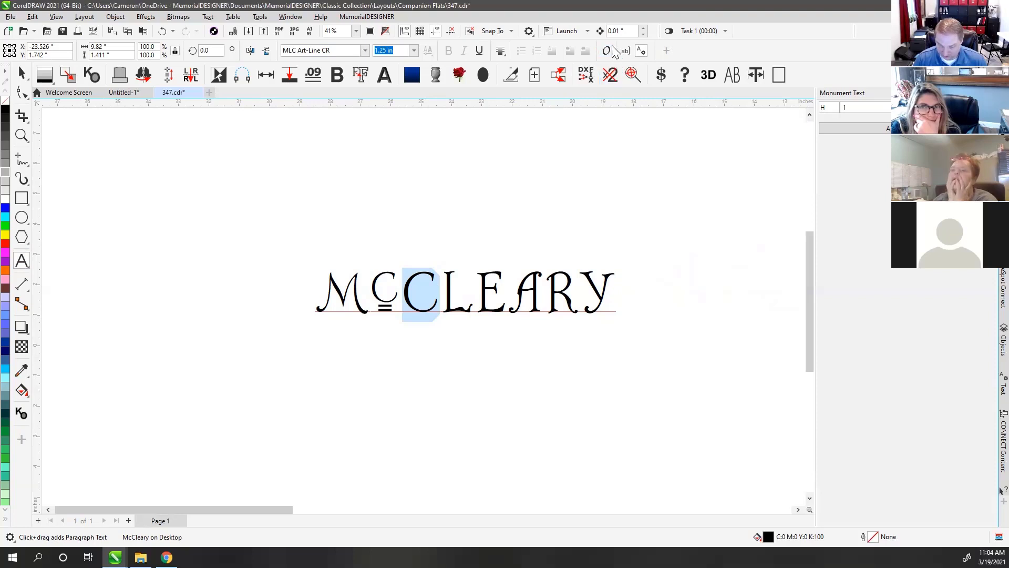
{"action": "left_click", "coordinate": [457, 310]}
{"action": "key", "text": "Right"}
{"action": "key", "text": "Right"}
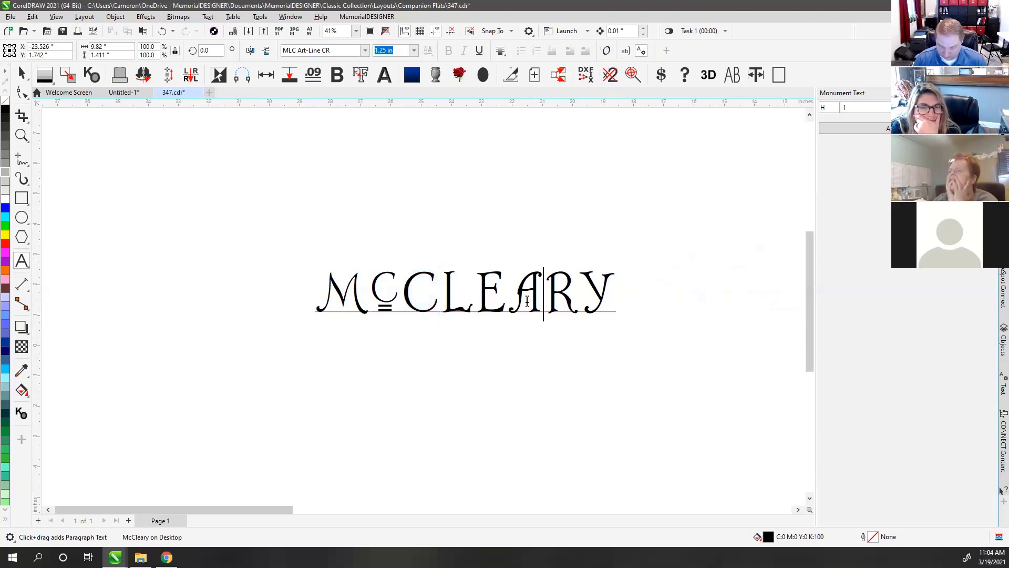
{"action": "key", "text": "shift+Left"}
{"action": "key", "text": "shift+Left"}
{"action": "key", "text": "shift+Left"}
{"action": "key", "text": "shift+Left"}
{"action": "key", "text": "shift+Left"}
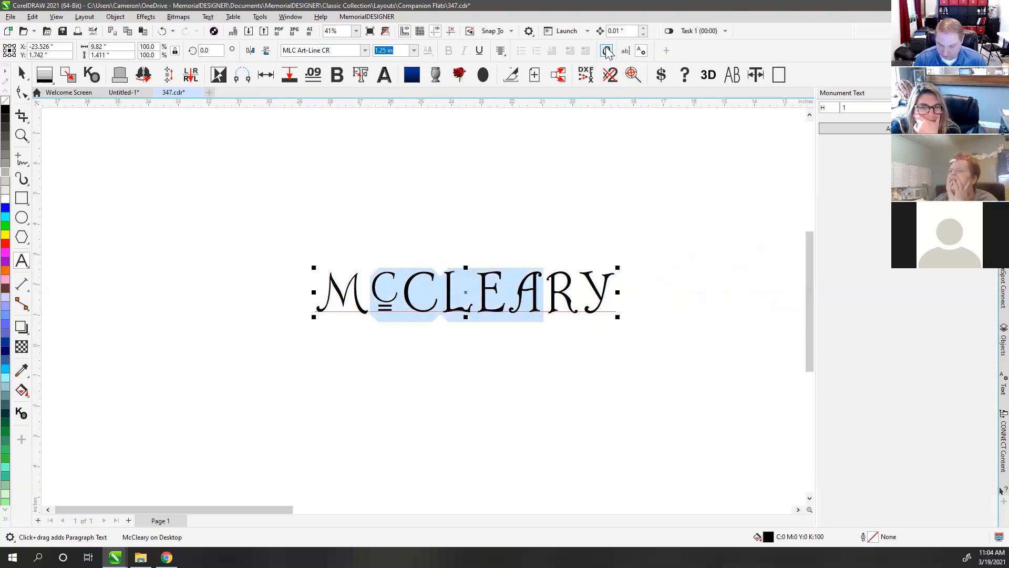
{"action": "left_click", "coordinate": [606, 52]}
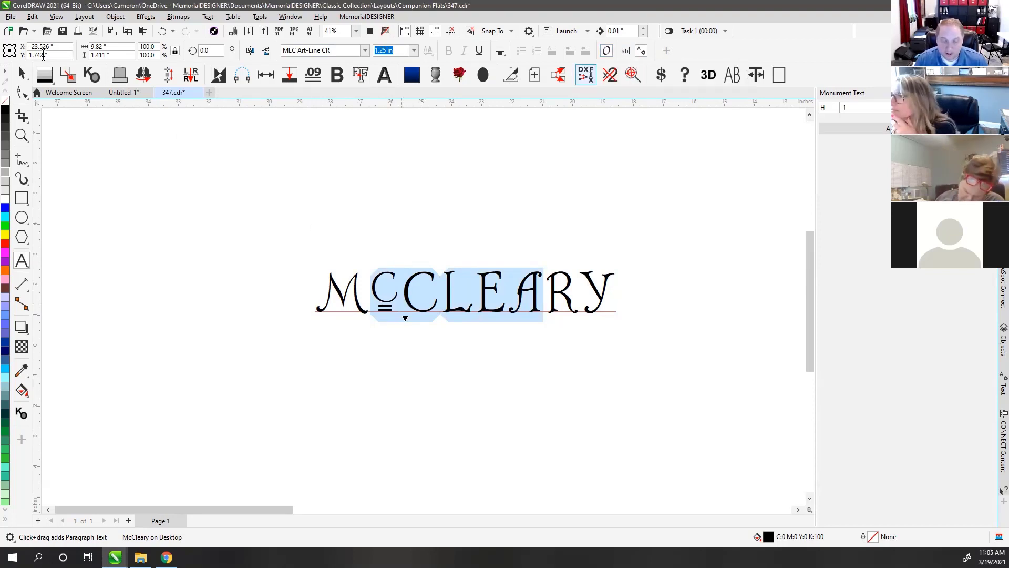
- Exit text editing, deselect, and zoom to show the whole MOORE proof beside McCLEARY
{"action": "left_click", "coordinate": [21, 73]}
{"action": "left_click", "coordinate": [273, 177]}
{"action": "key", "text": "F4"}
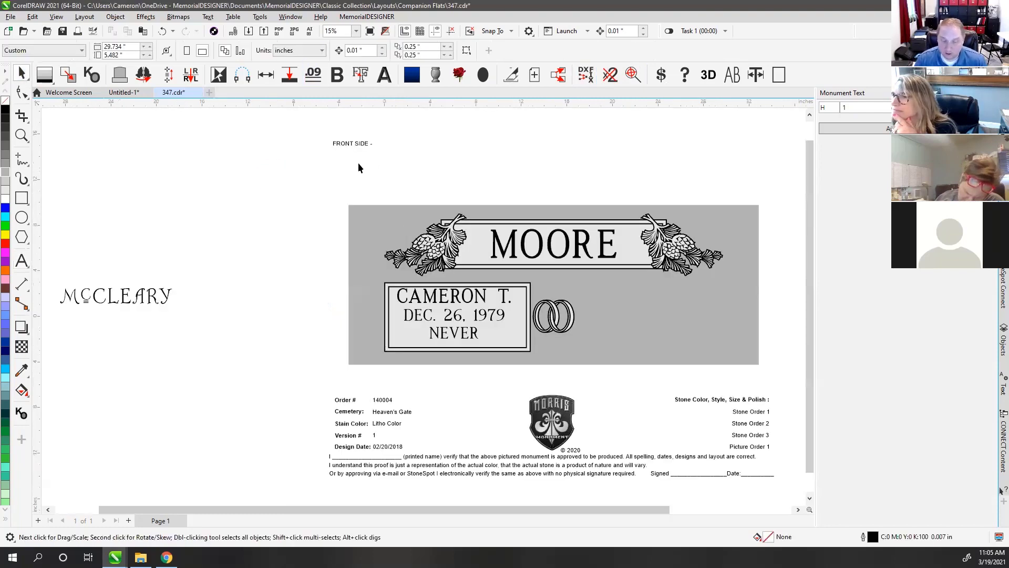
{"action": "left_click", "coordinate": [127, 299]}
{"action": "left_click", "coordinate": [207, 211]}
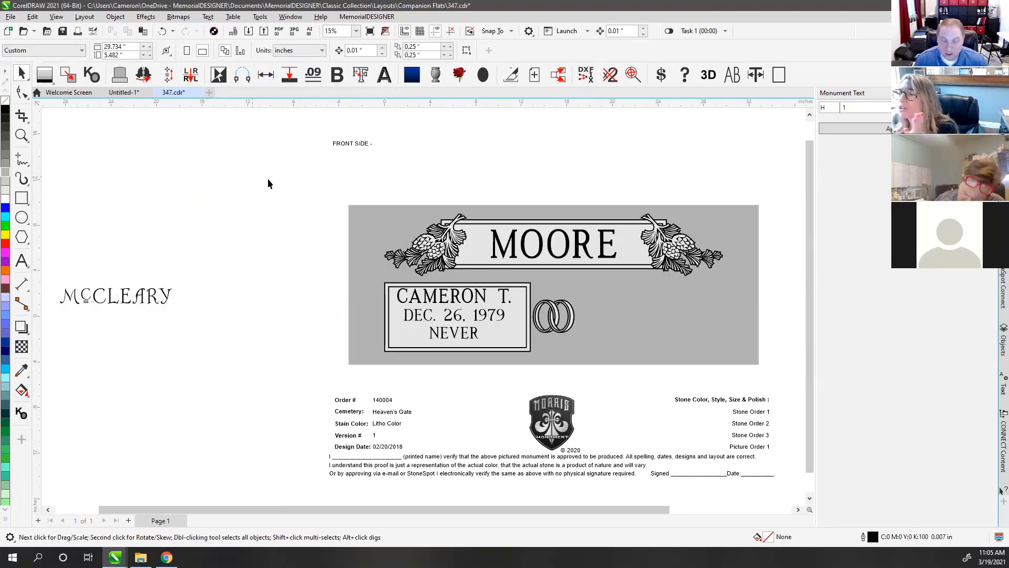
{"action": "left_click", "coordinate": [21, 260]}
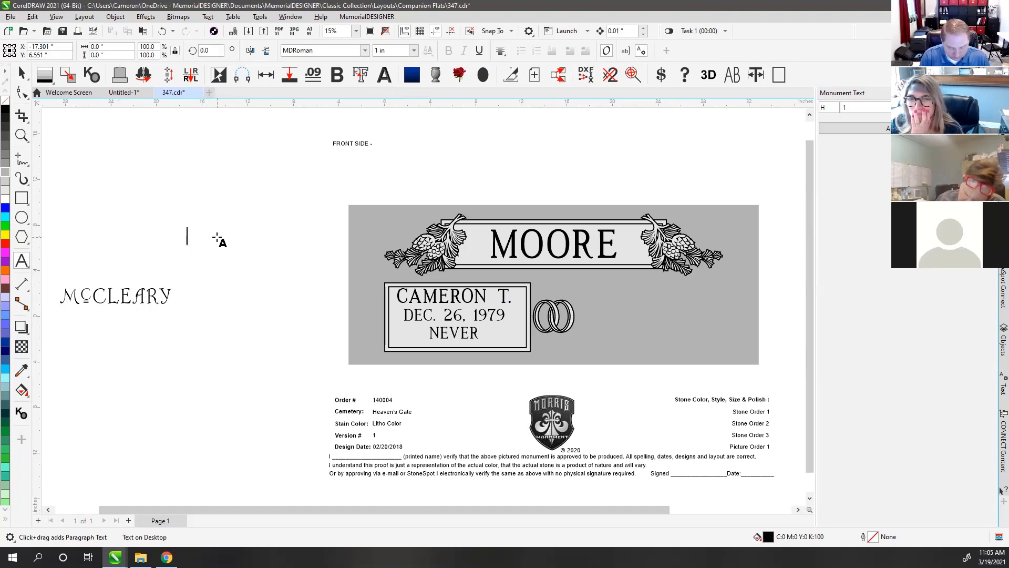
{"action": "type", "text": "Cameron T."}
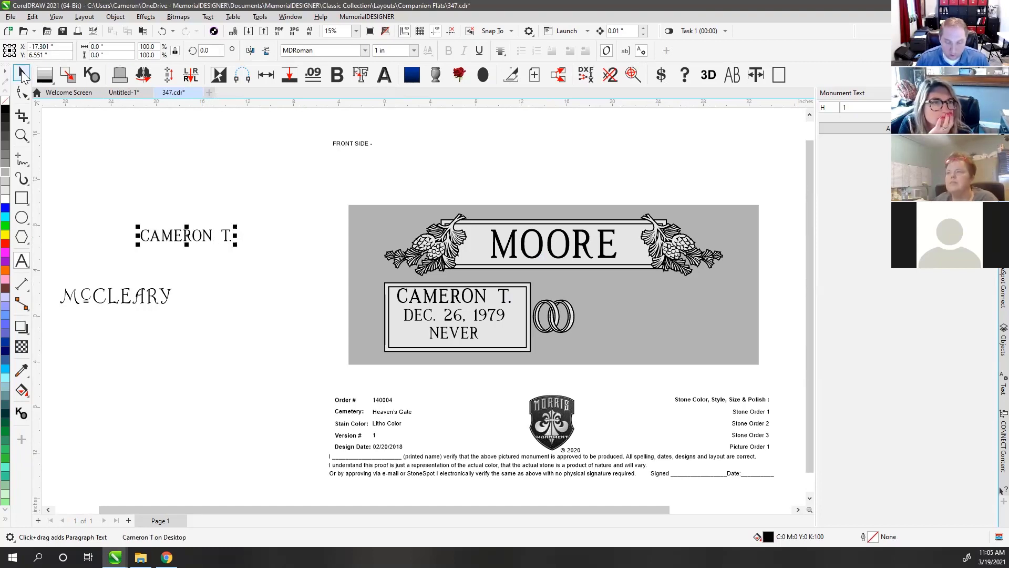
{"action": "left_click", "coordinate": [21, 74]}
{"action": "left_click", "coordinate": [326, 51]}
{"action": "type", "text": "Ba"}
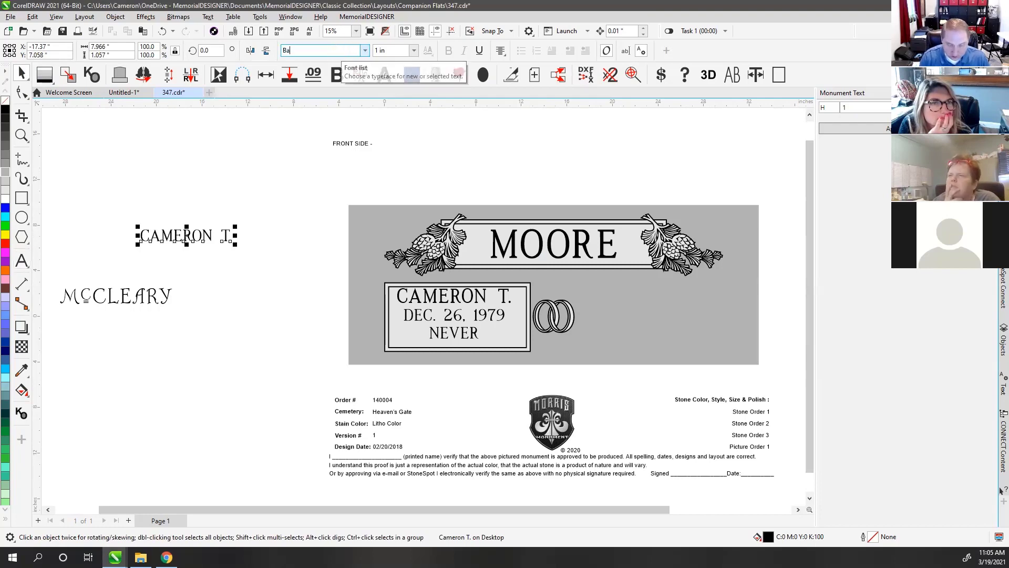
{"action": "type", "text": "n"}
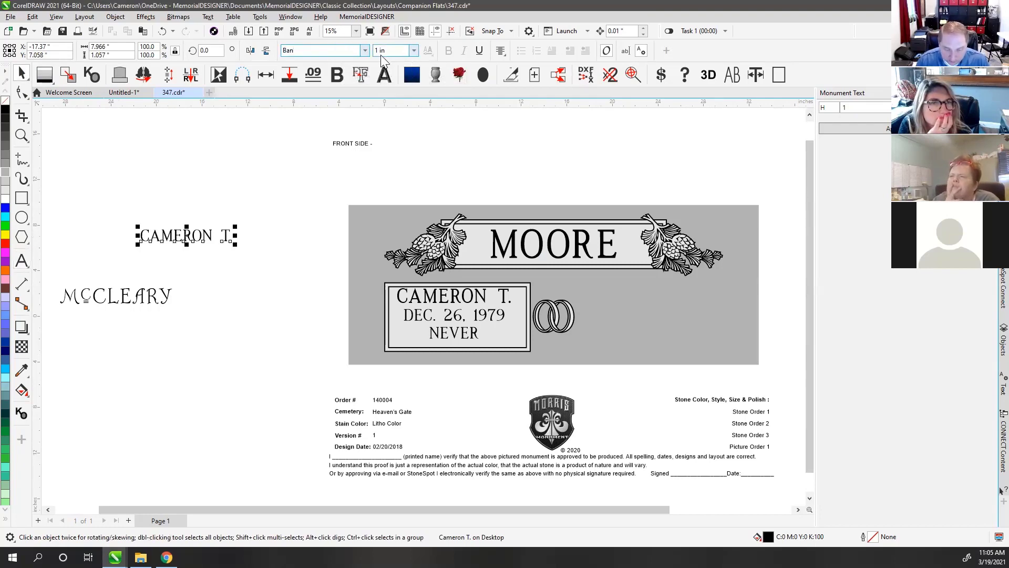
{"action": "left_click", "coordinate": [366, 51]}
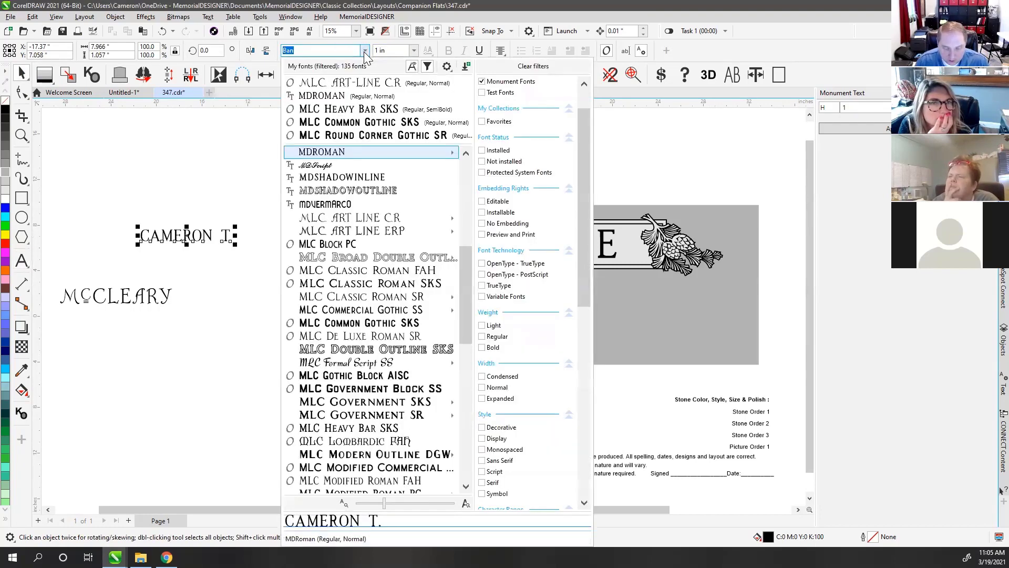
{"action": "scroll", "coordinate": [467, 272], "scroll_direction": "up", "scroll_amount": 8}
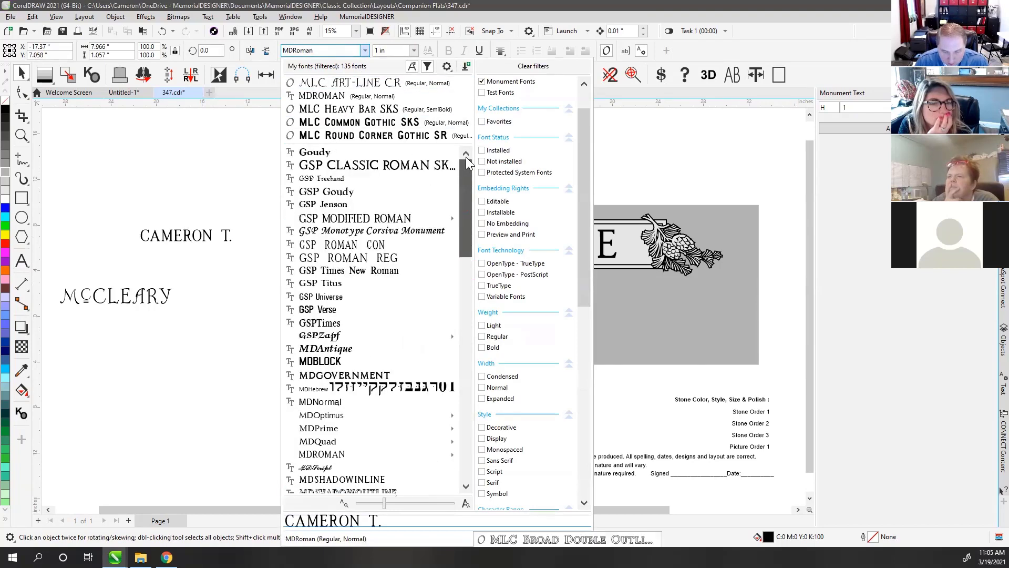
{"action": "left_click", "coordinate": [481, 82]}
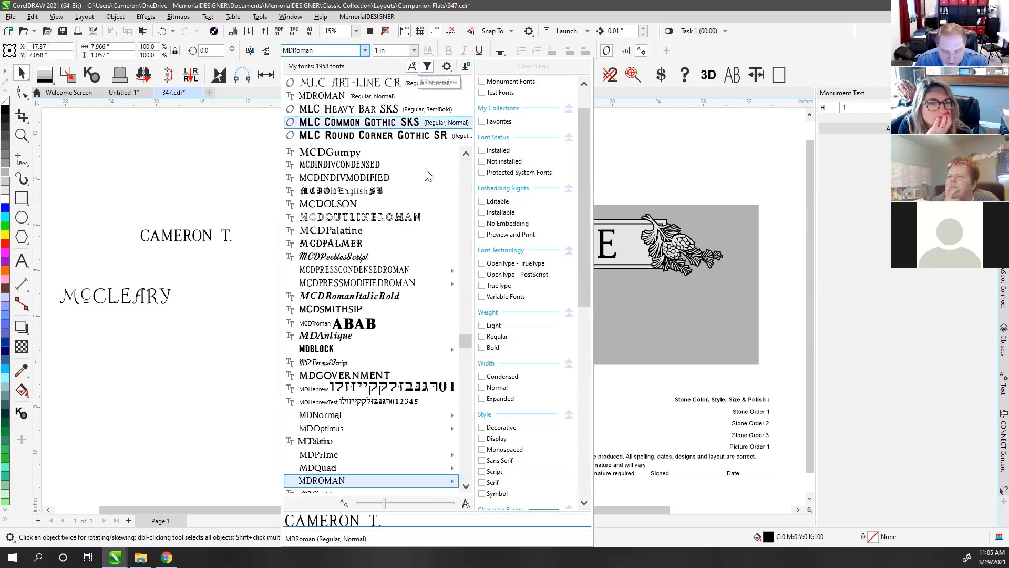
{"action": "left_click", "coordinate": [466, 155]}
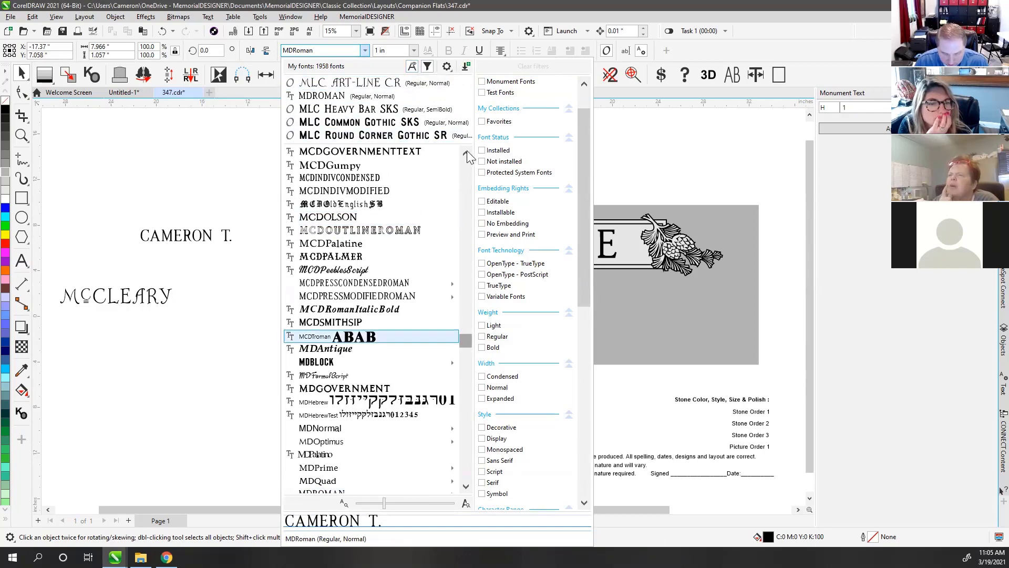
{"action": "left_click_drag", "start_coordinate": [467, 152], "coordinate": [466, 181]}
{"action": "left_click", "coordinate": [466, 165]}
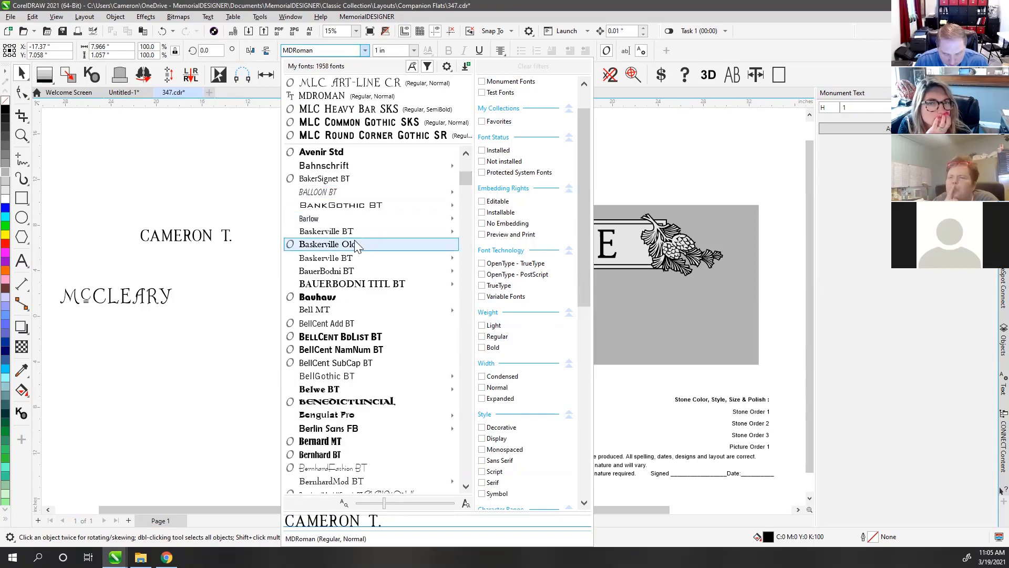
{"action": "left_click", "coordinate": [331, 168]}
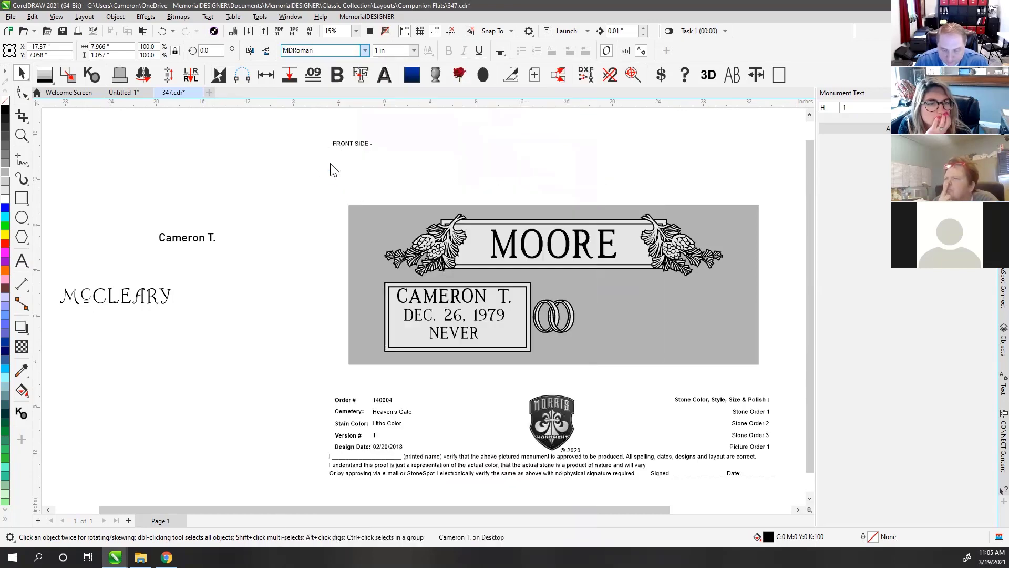
{"action": "left_click", "coordinate": [218, 230]}
{"action": "left_click_drag", "start_coordinate": [266, 213], "coordinate": [338, 196]}
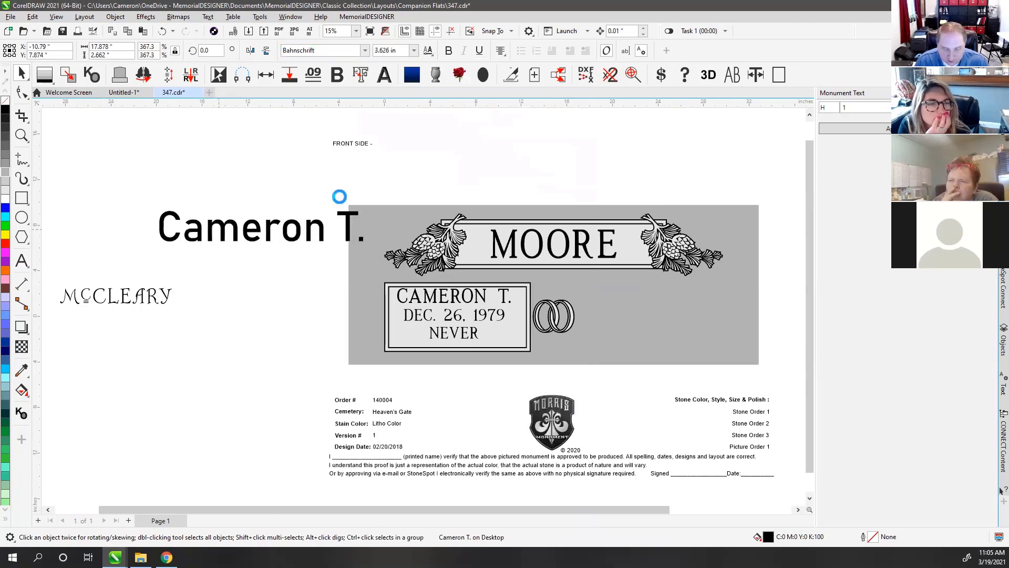
{"action": "left_click_drag", "start_coordinate": [293, 225], "coordinate": [246, 231]}
{"action": "scroll", "coordinate": [246, 232], "scroll_direction": "up", "scroll_amount": 1}
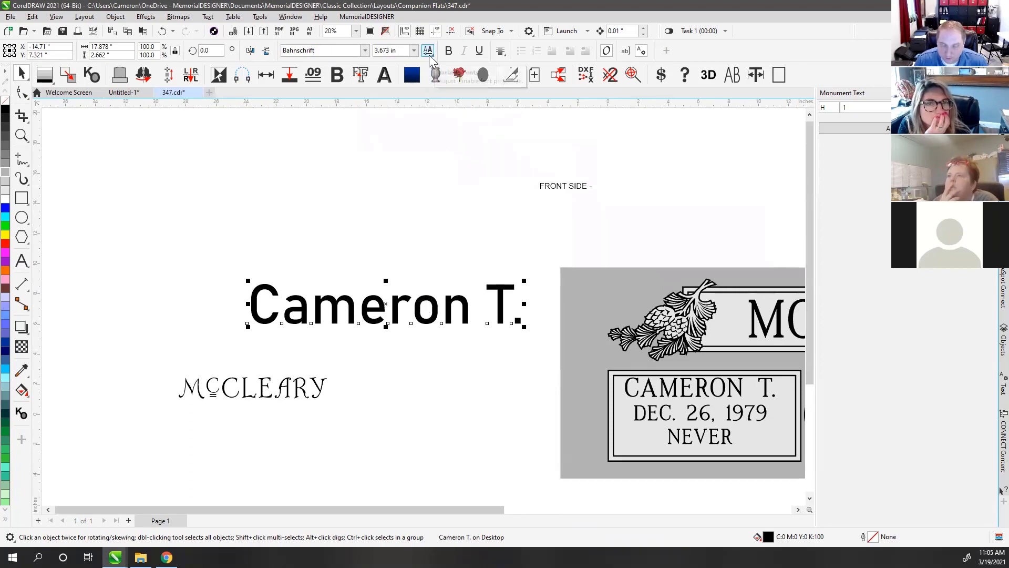
- Set the Bahnschrift variable width to 82.80 and weight to 437.57
{"action": "left_click", "coordinate": [428, 50]}
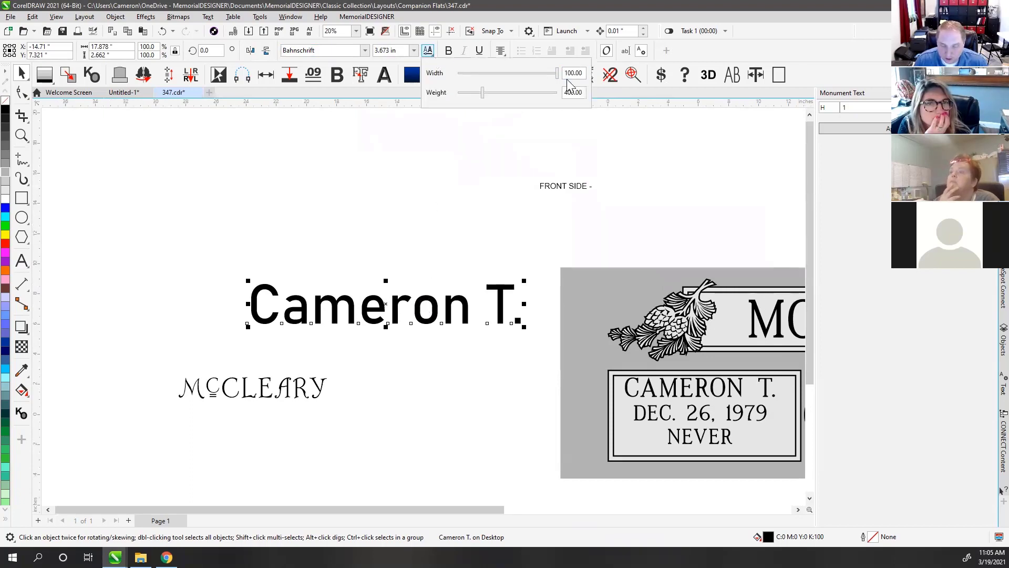
{"action": "left_click", "coordinate": [557, 74]}
{"action": "left_click_drag", "start_coordinate": [557, 73], "coordinate": [544, 91]}
{"action": "left_click", "coordinate": [551, 76]}
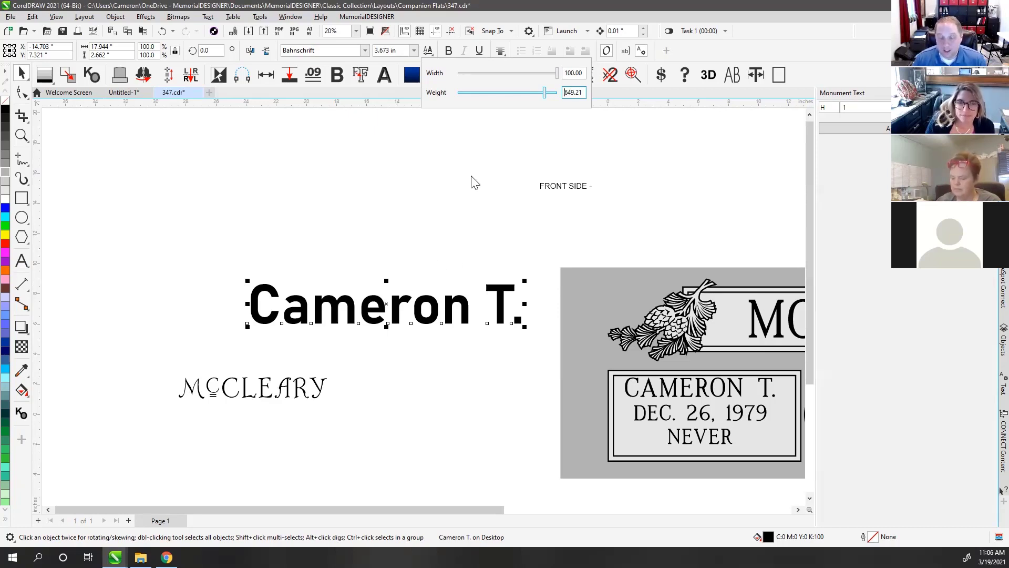
{"action": "left_click_drag", "start_coordinate": [558, 76], "coordinate": [465, 76]}
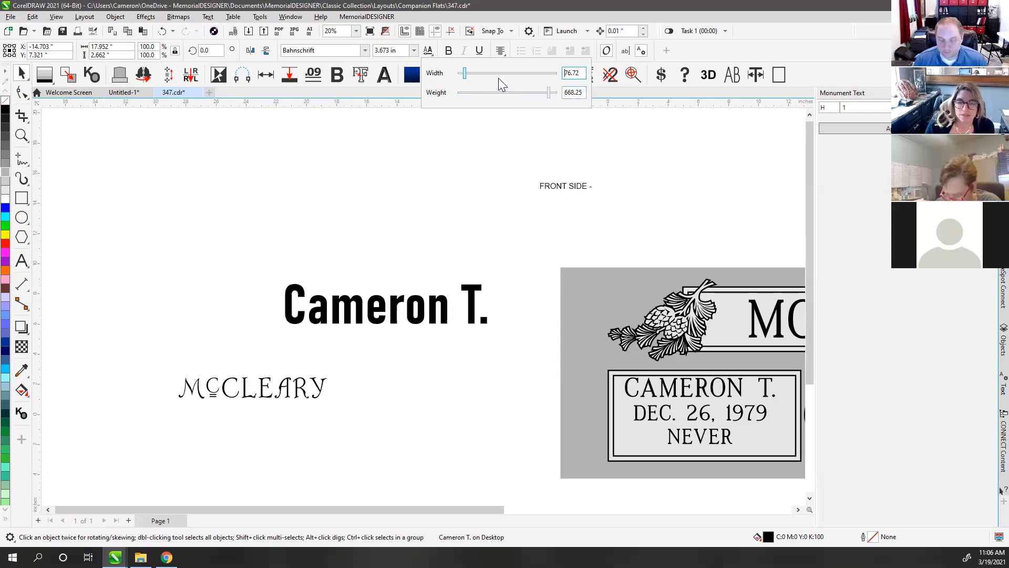
{"action": "key", "text": "ctrl+z"}
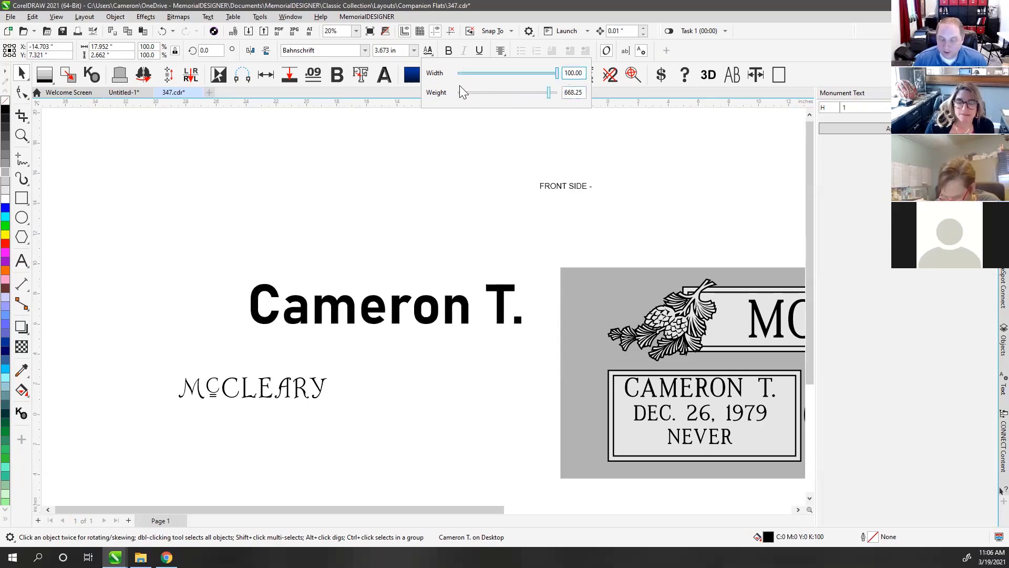
{"action": "left_click", "coordinate": [492, 92]}
{"action": "left_click", "coordinate": [488, 74]}
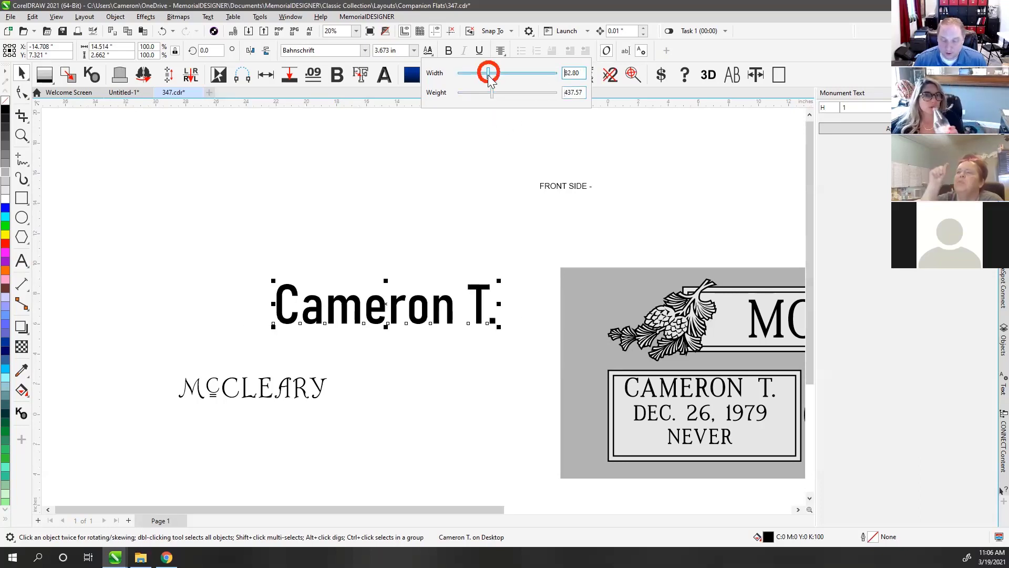
{"action": "left_click", "coordinate": [427, 182]}
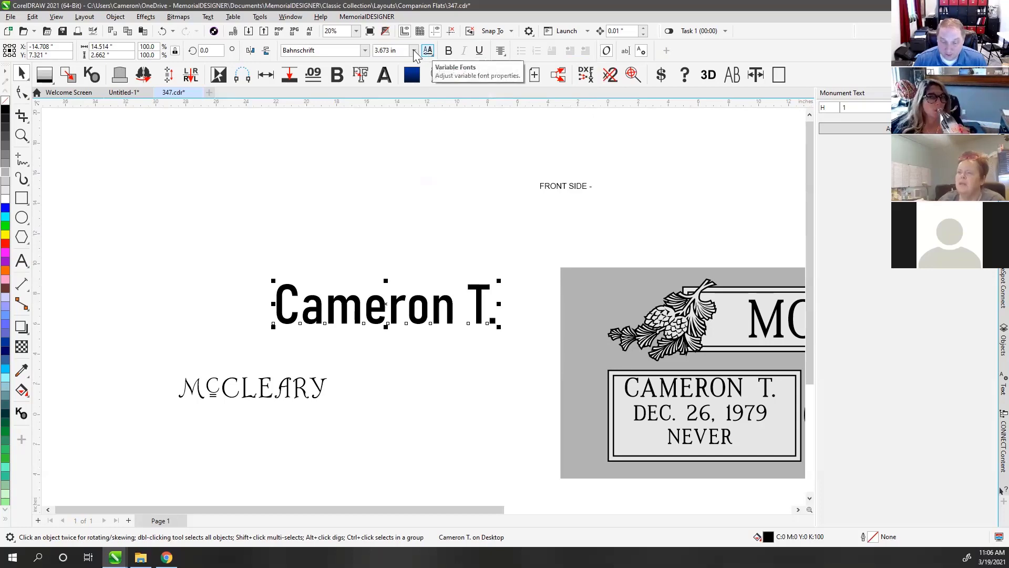
- Set Cameron T. in Avenir LT Std 65 Medium and move it up and left
{"action": "left_click", "coordinate": [363, 51]}
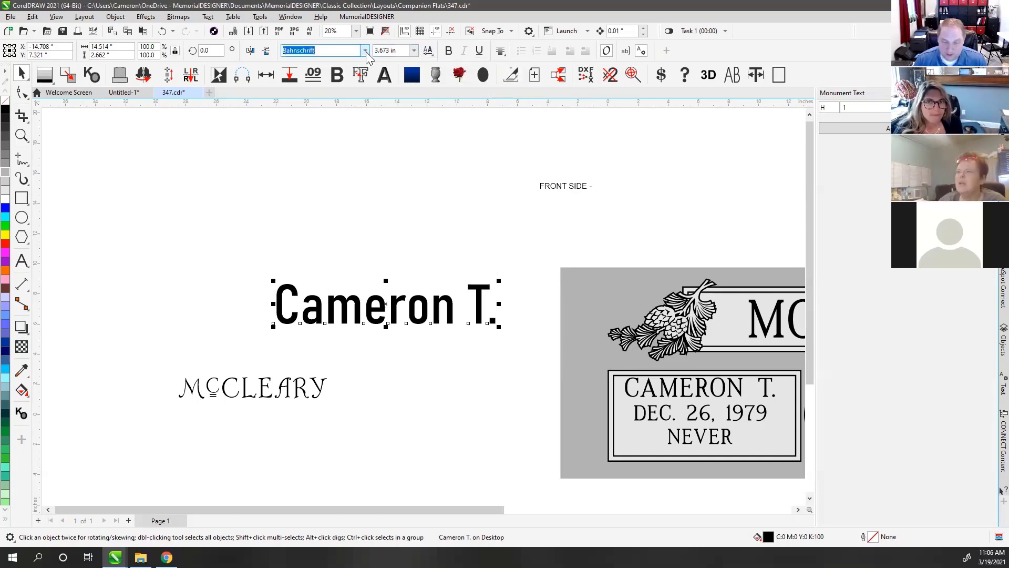
{"action": "left_click", "coordinate": [366, 52]}
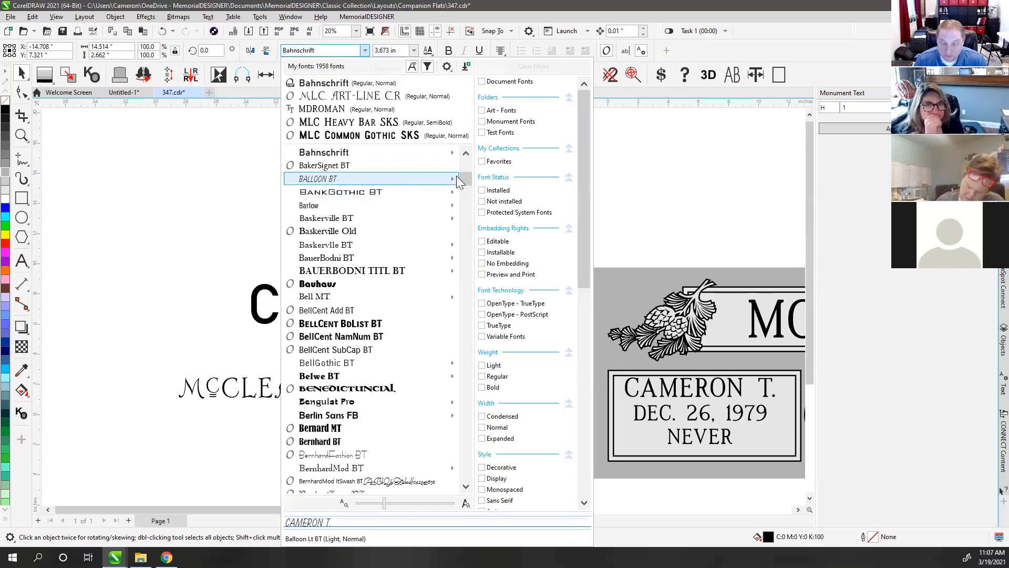
{"action": "left_click", "coordinate": [465, 164]}
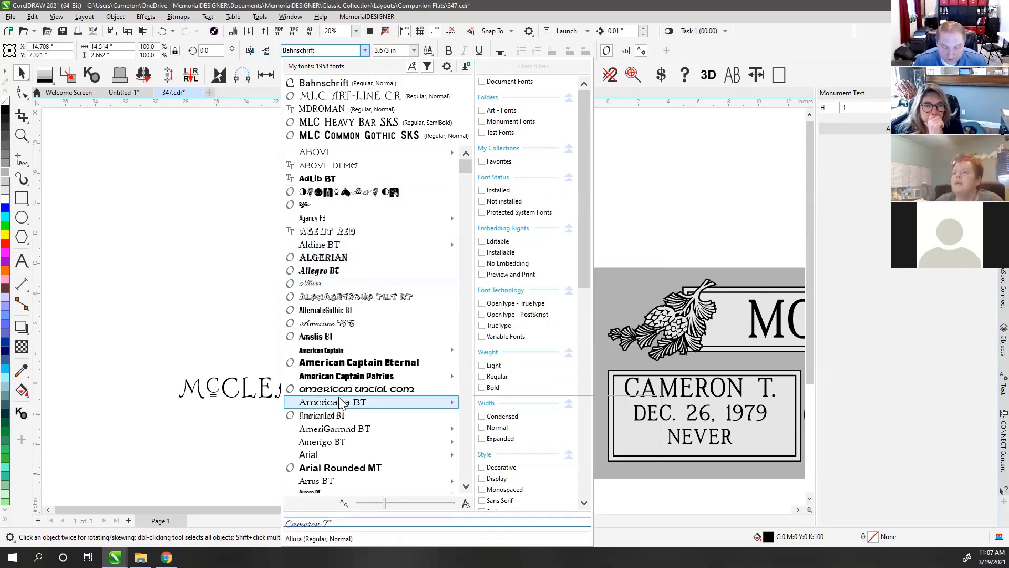
{"action": "scroll", "coordinate": [340, 402], "scroll_direction": "down", "scroll_amount": 1}
{"action": "scroll", "coordinate": [341, 402], "scroll_direction": "down", "scroll_amount": 3}
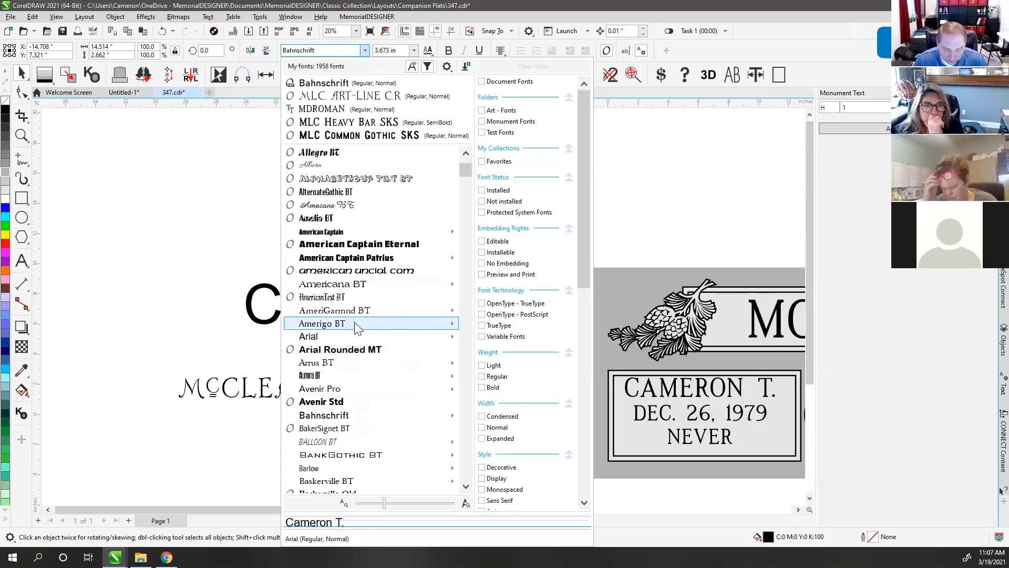
{"action": "left_click", "coordinate": [349, 361]}
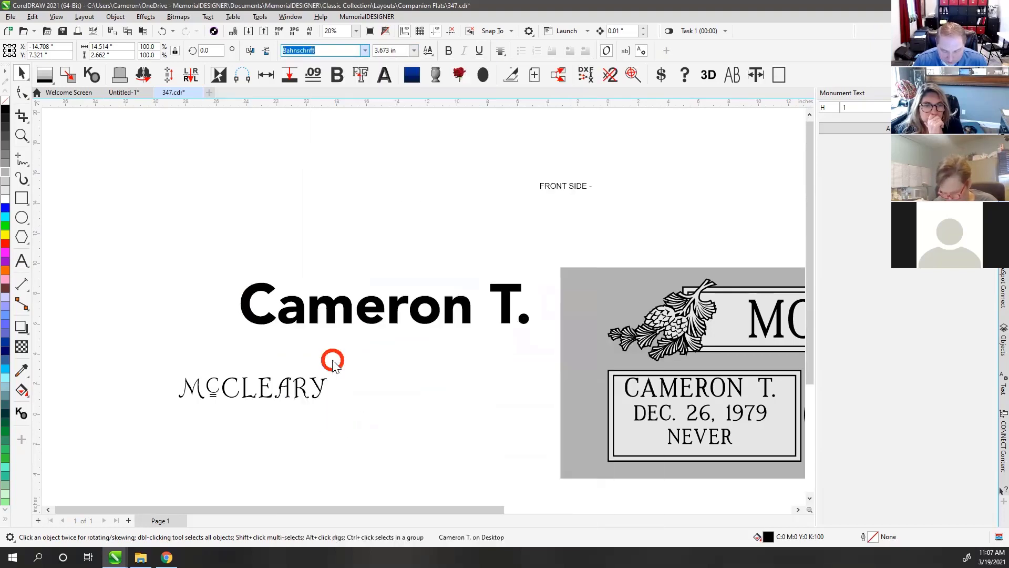
{"action": "left_click", "coordinate": [327, 265]}
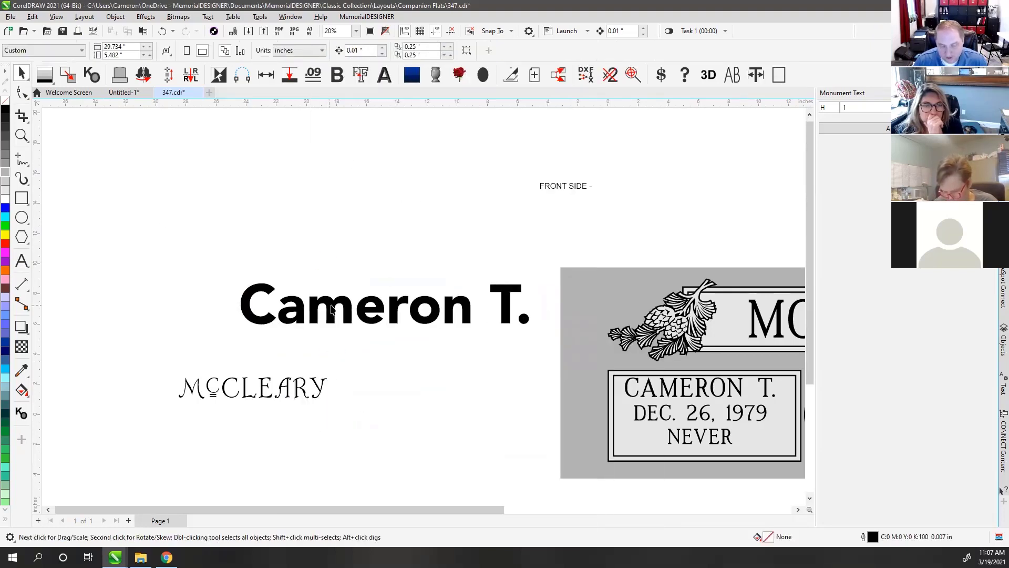
{"action": "left_click_drag", "start_coordinate": [327, 304], "coordinate": [284, 284]}
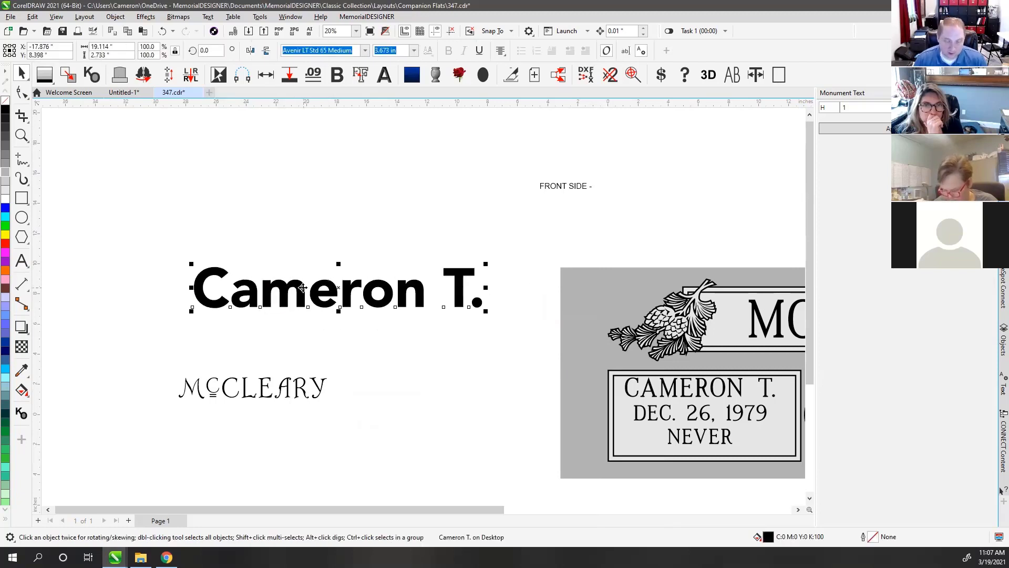
- Preview alternate glyphs for 'am', undo the alternate a, and fit the page in view
{"action": "left_click", "coordinate": [22, 261]}
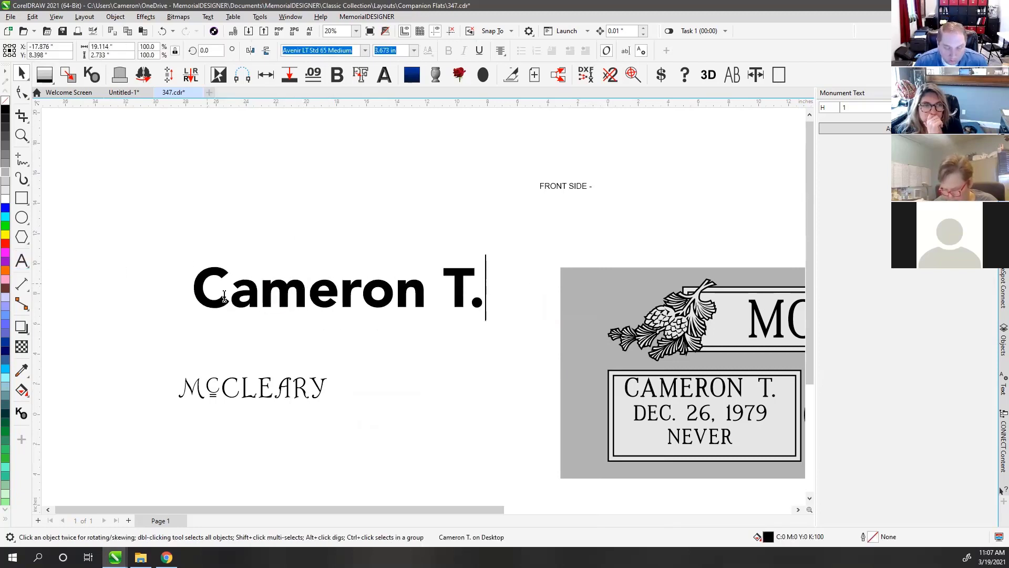
{"action": "left_click_drag", "start_coordinate": [230, 298], "coordinate": [308, 302]}
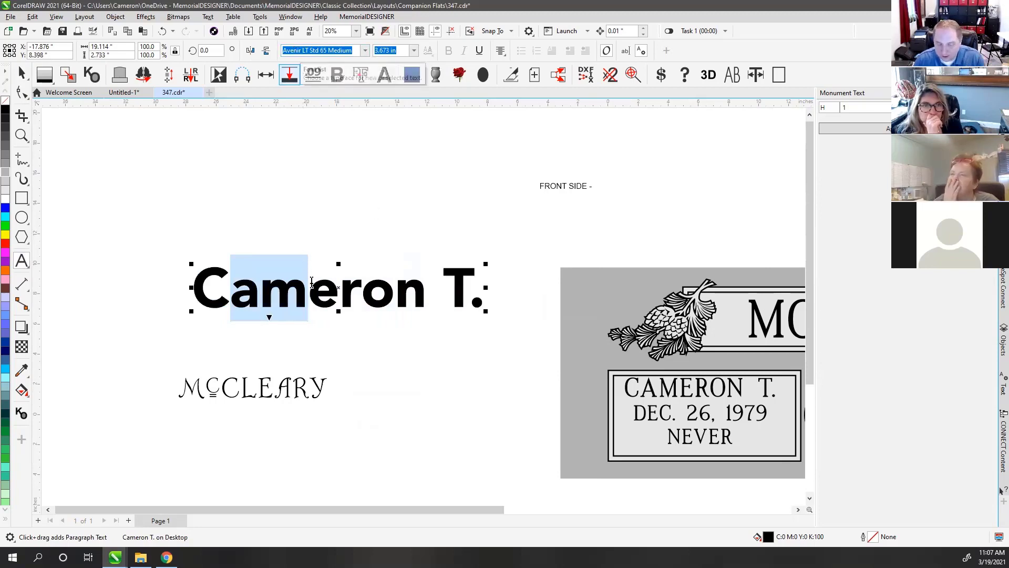
{"action": "left_click", "coordinate": [269, 318]}
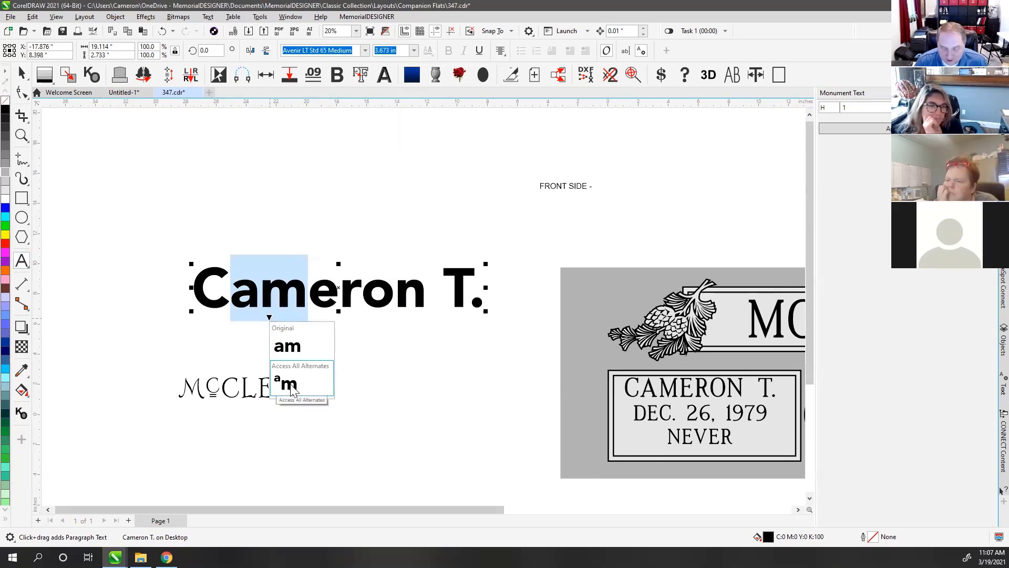
{"action": "left_click", "coordinate": [281, 381]}
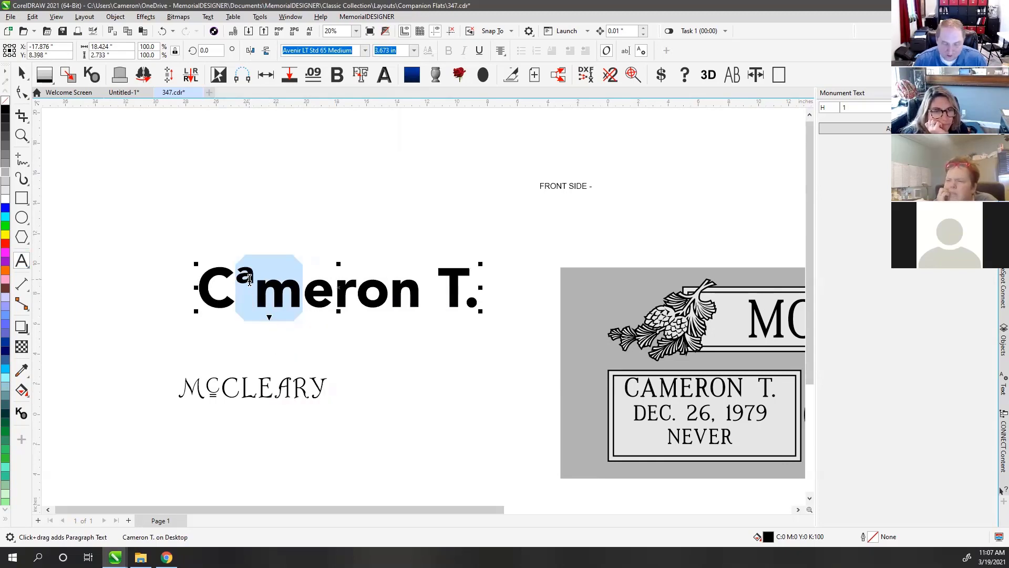
{"action": "left_click", "coordinate": [21, 73]}
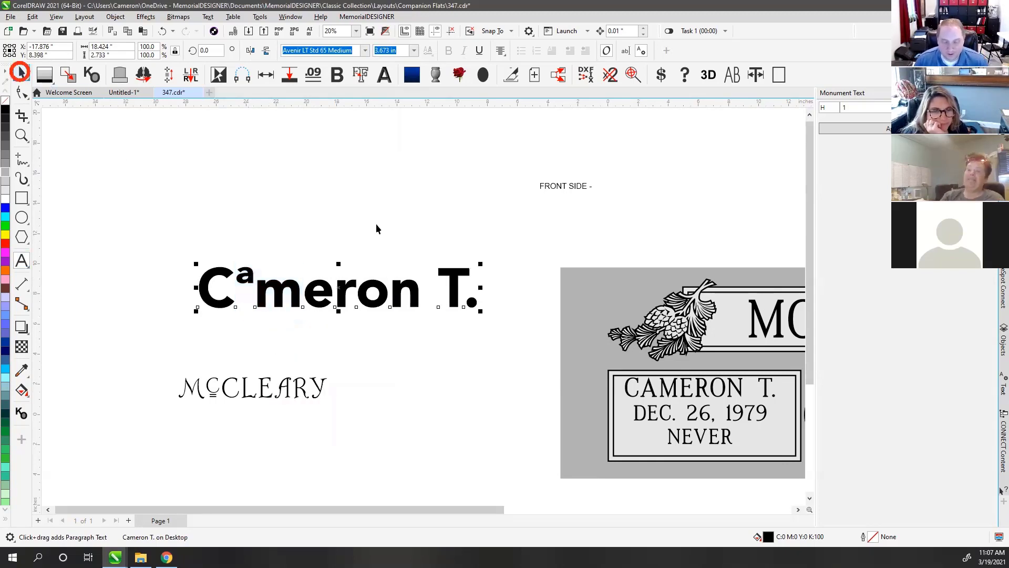
{"action": "left_click", "coordinate": [374, 219]}
{"action": "key", "text": "ctrl+z"}
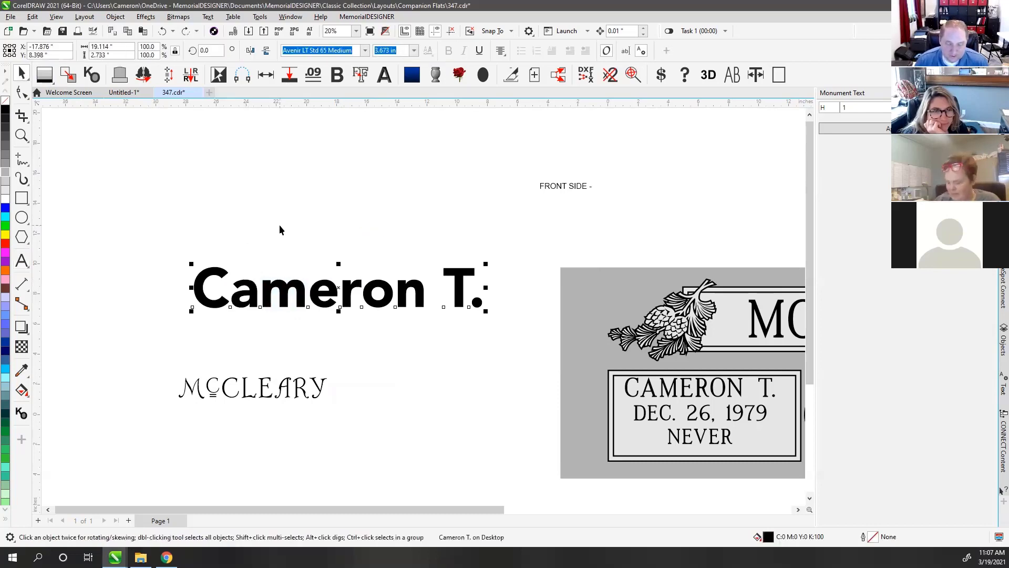
{"action": "scroll", "coordinate": [421, 331], "scroll_direction": "down", "scroll_amount": 1}
{"action": "scroll", "coordinate": [492, 335], "scroll_direction": "down", "scroll_amount": 1}
{"action": "scroll", "coordinate": [532, 328], "scroll_direction": "up", "scroll_amount": 1}
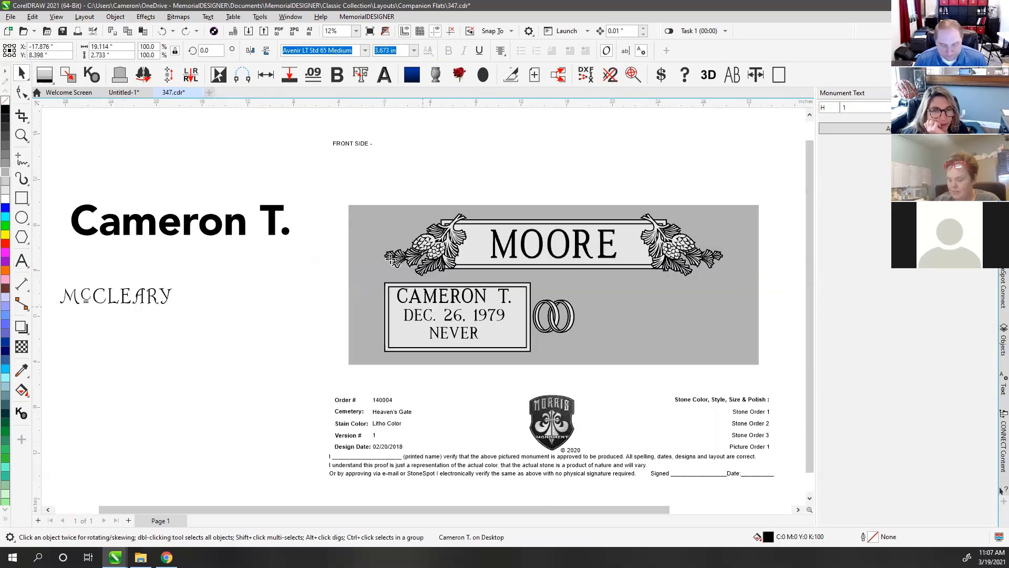
{"action": "key", "text": "F5"}
- Review the Text properties and text Hints dockers, then switch to Chrome for the YouTube playlists
{"action": "left_click", "coordinate": [22, 263]}
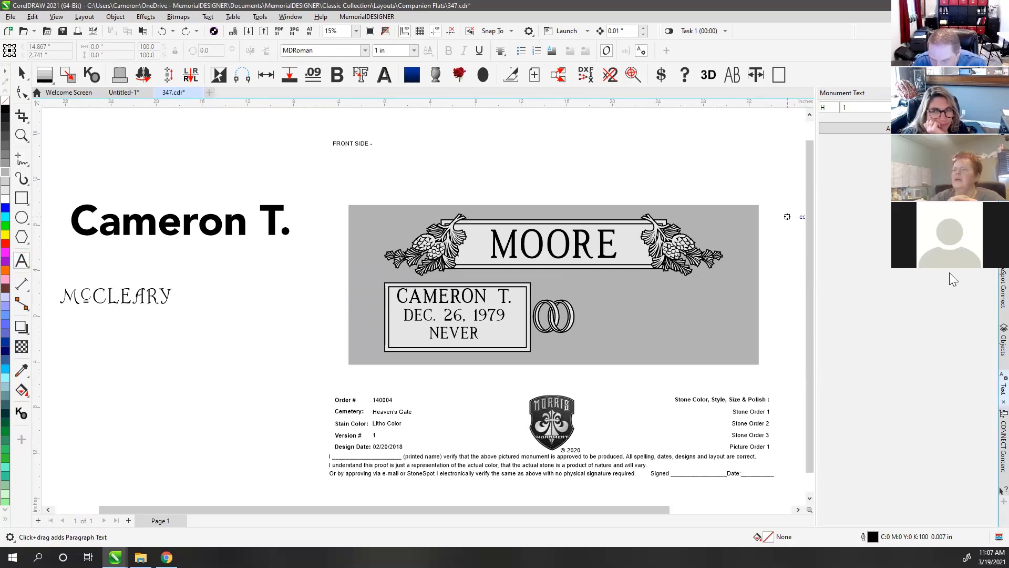
{"action": "left_click", "coordinate": [1003, 384]}
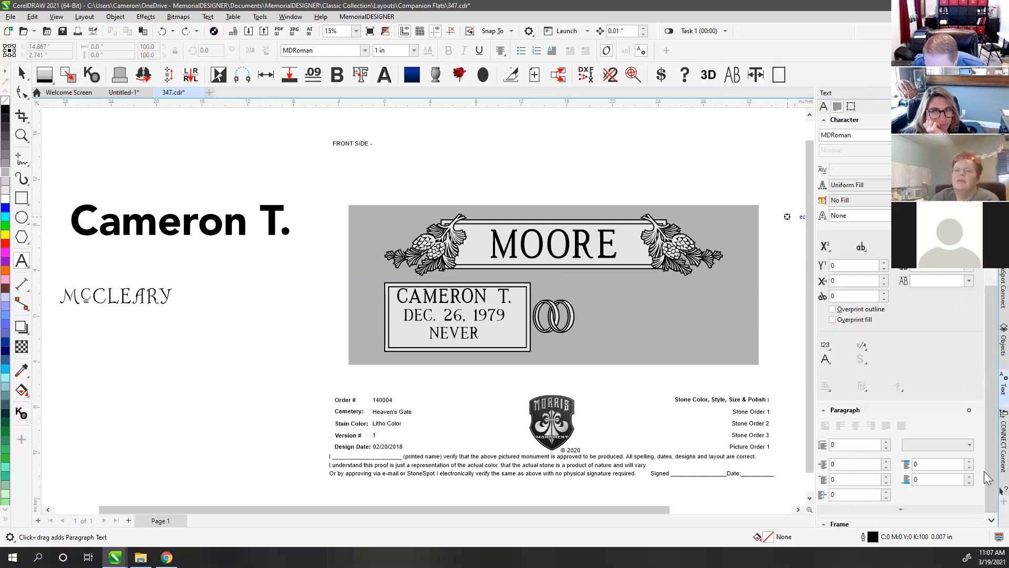
{"action": "scroll", "coordinate": [983, 496], "scroll_direction": "down", "scroll_amount": 5}
{"action": "left_click", "coordinate": [986, 494]}
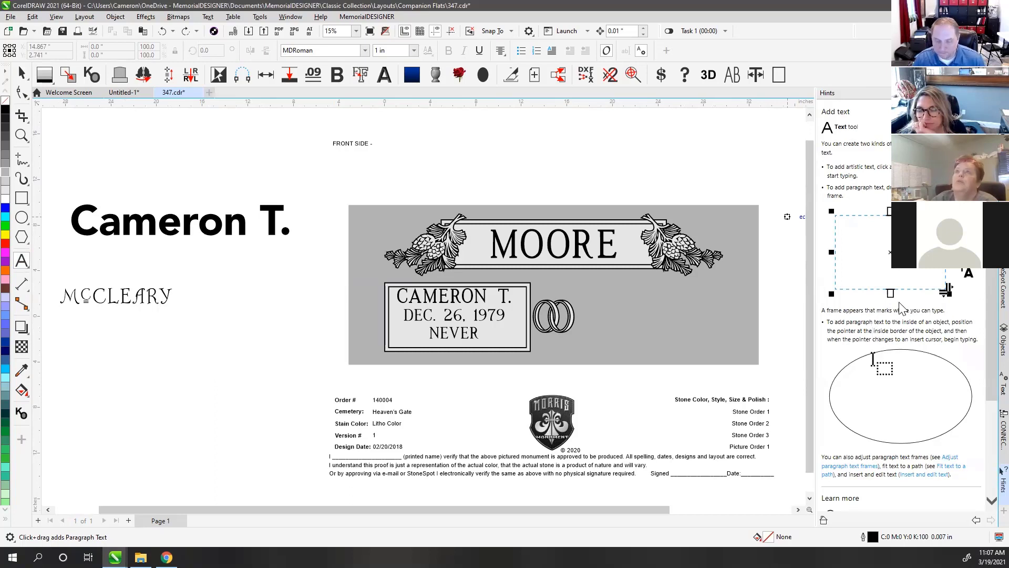
{"action": "left_click", "coordinate": [20, 75]}
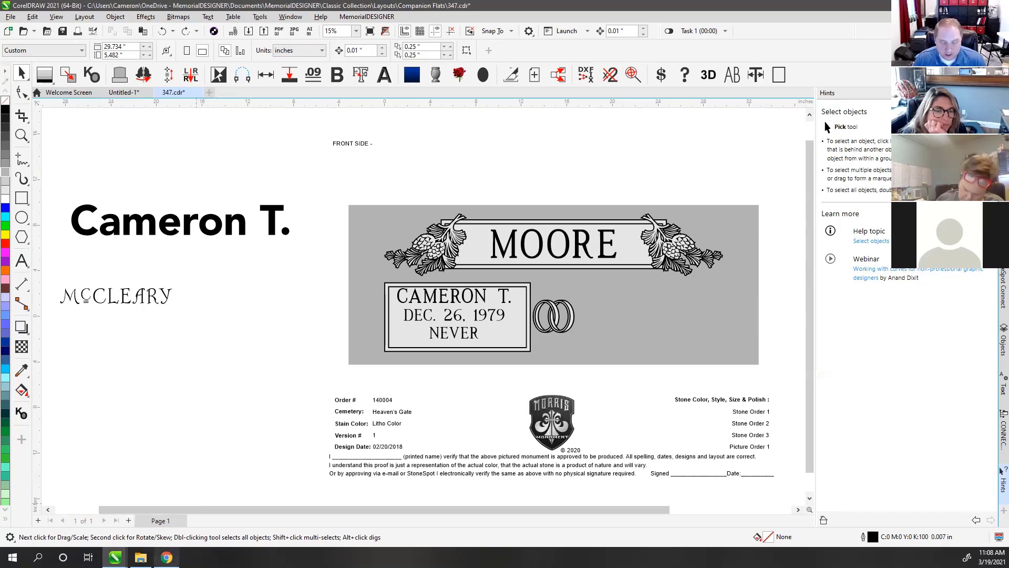
{"action": "left_click", "coordinate": [166, 557]}
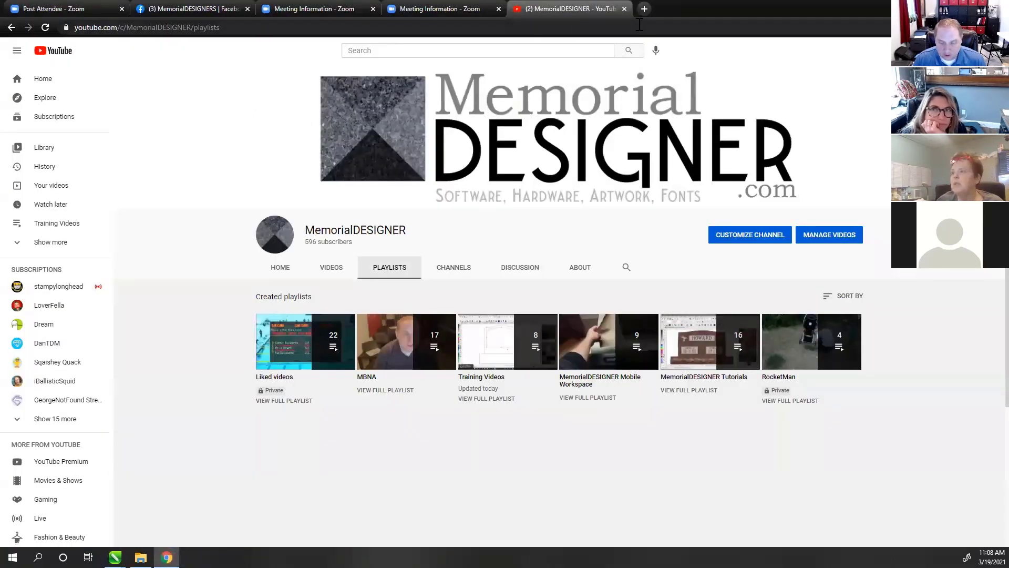
- Search 'free fonts', download Locanita from DaFont, and show locanita.zip in Downloads
{"action": "left_click", "coordinate": [643, 9]}
{"action": "left_click", "coordinate": [455, 24]}
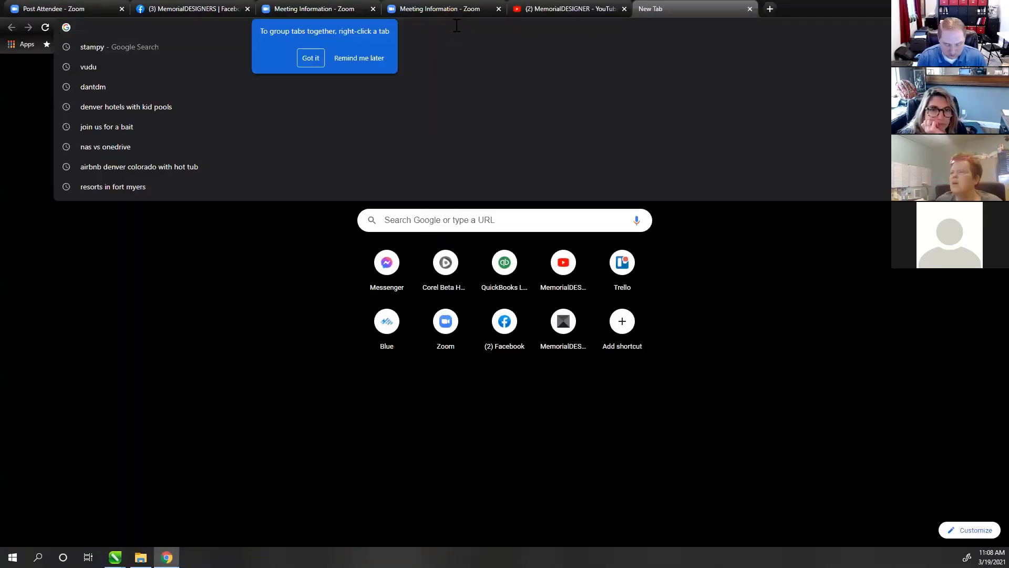
{"action": "type", "text": "free fonts to download"}
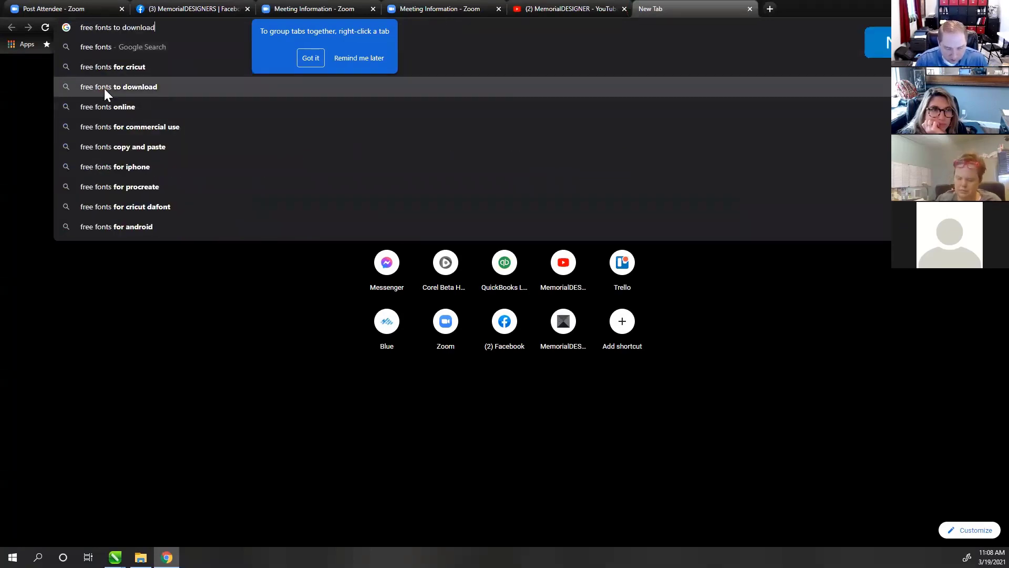
{"action": "left_click", "coordinate": [104, 87]}
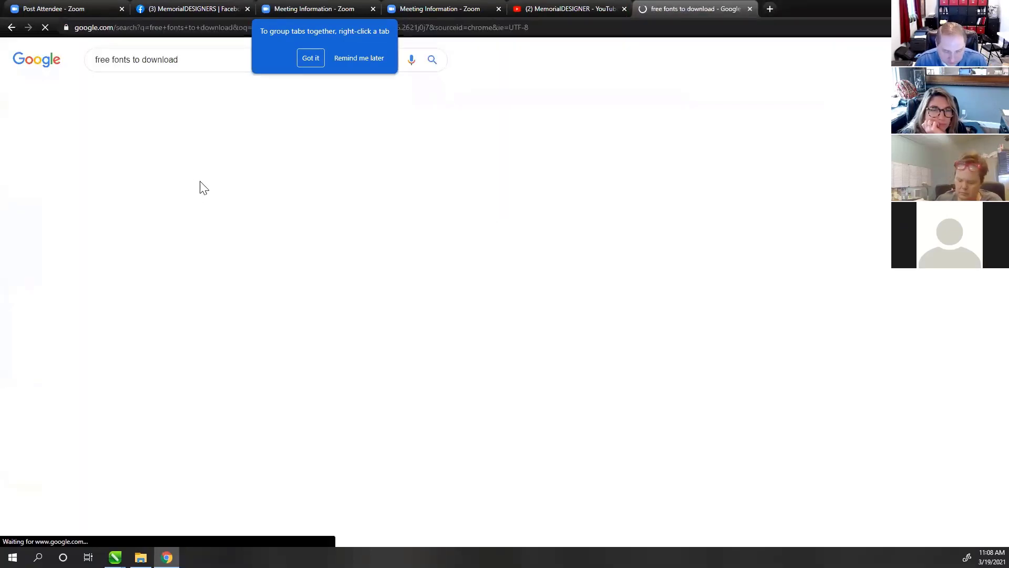
{"action": "left_click", "coordinate": [133, 147]}
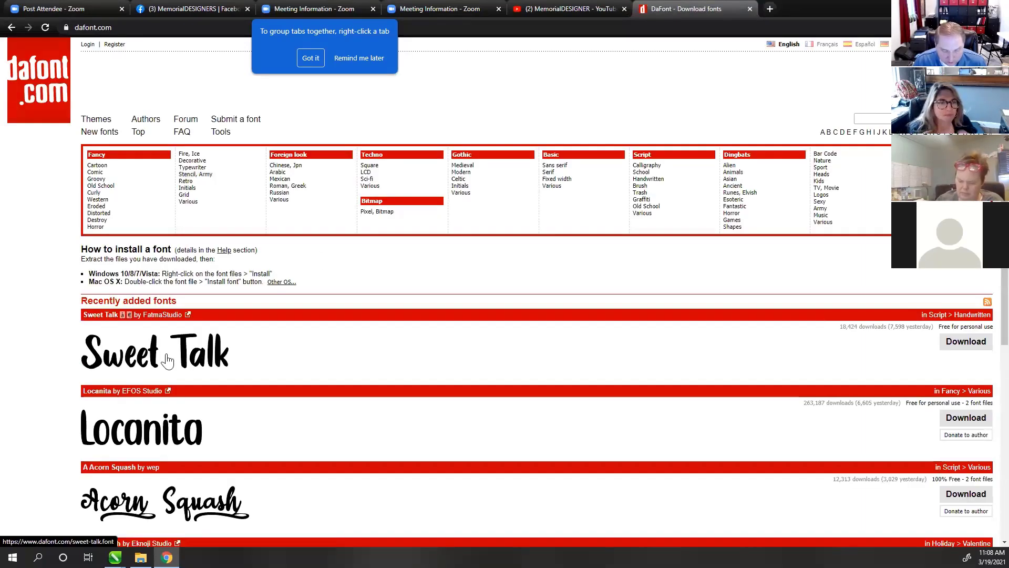
{"action": "left_click", "coordinate": [134, 440]}
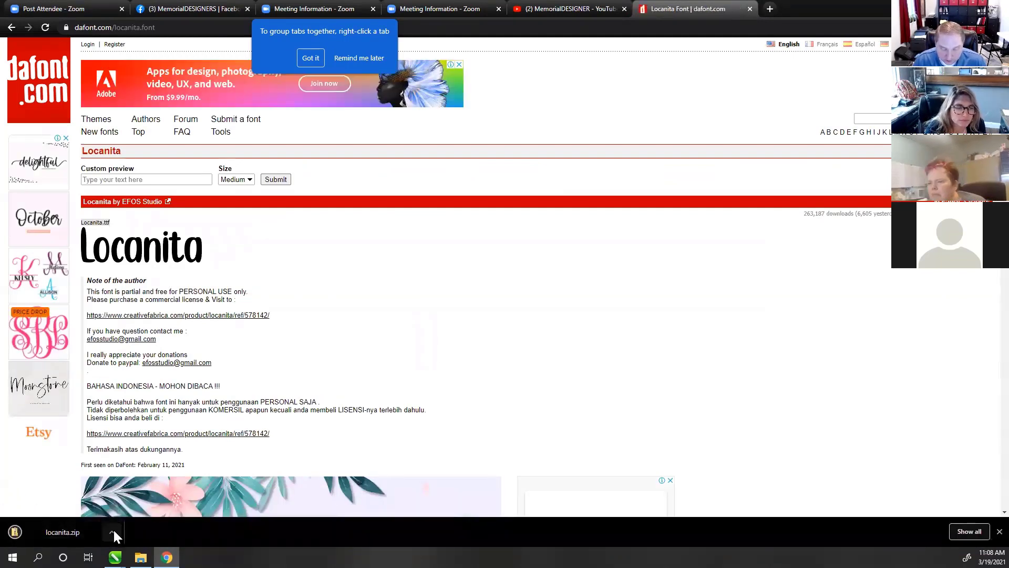
{"action": "left_click", "coordinate": [113, 529]}
{"action": "left_click", "coordinate": [147, 497]}
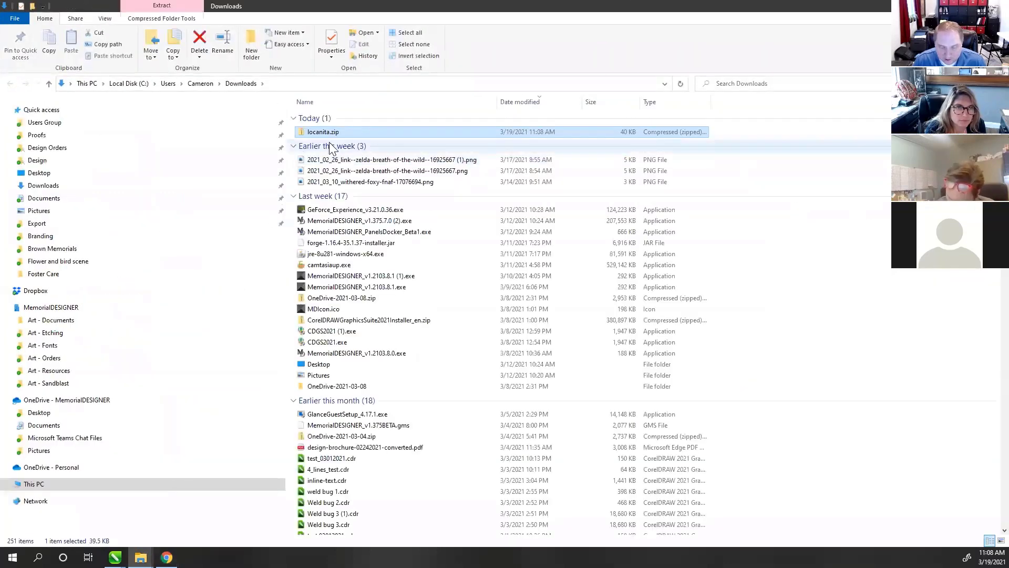
- Open locanita.zip, read Read me!.txt, and extract all files to a locanita folder
{"action": "double_click", "coordinate": [321, 130]}
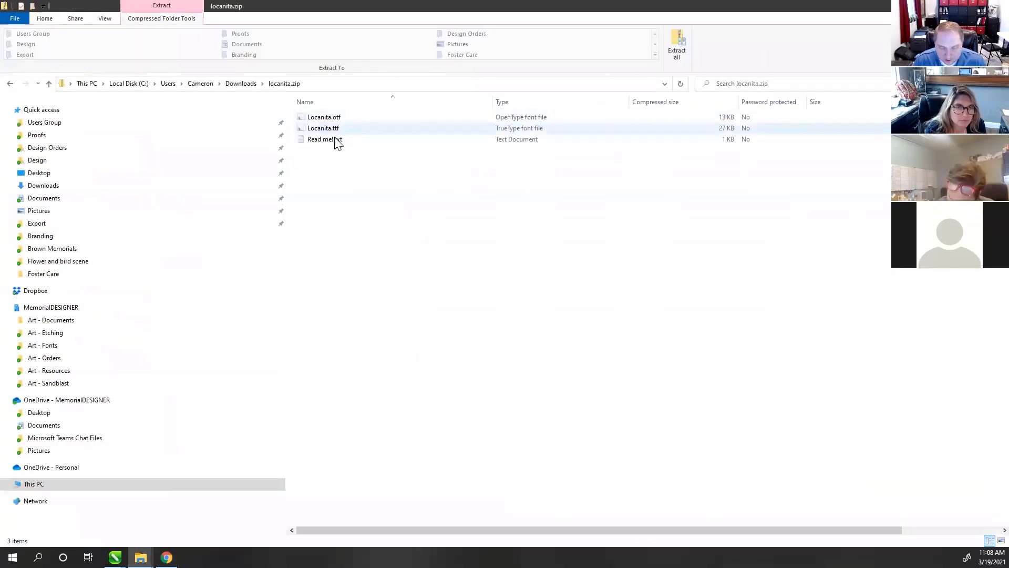
{"action": "double_click", "coordinate": [324, 140]}
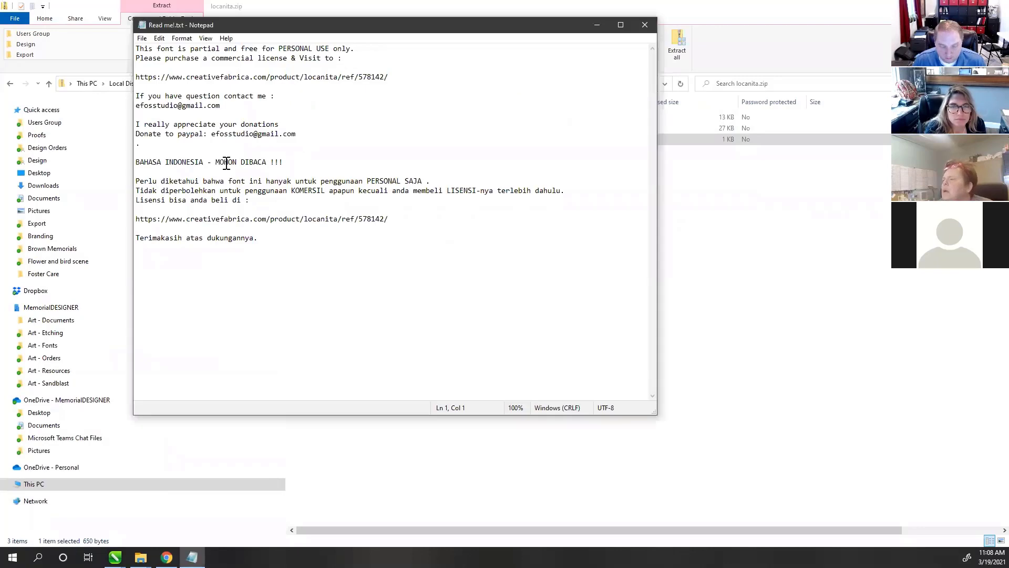
{"action": "left_click", "coordinate": [645, 25]}
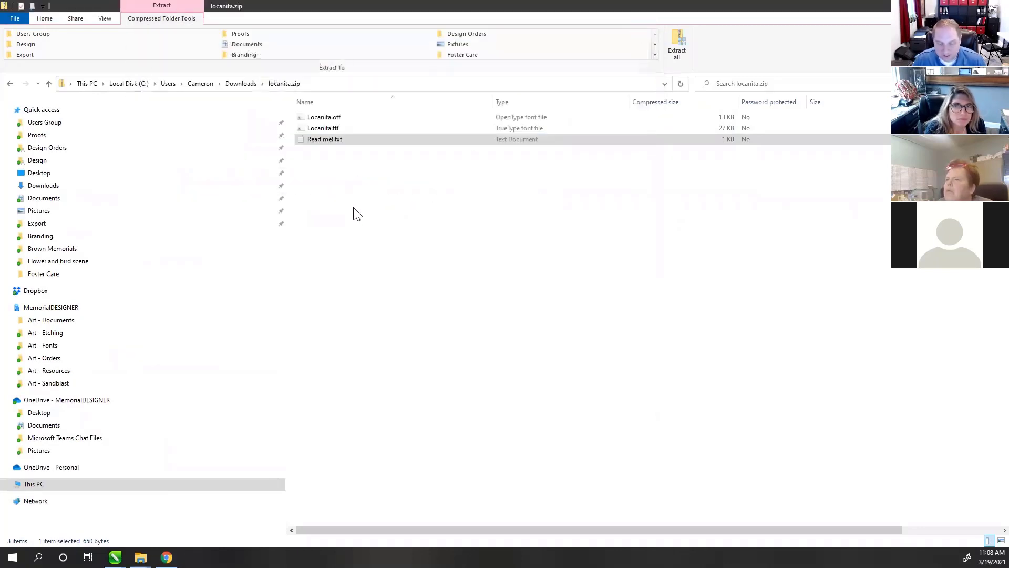
{"action": "left_click", "coordinate": [340, 171]}
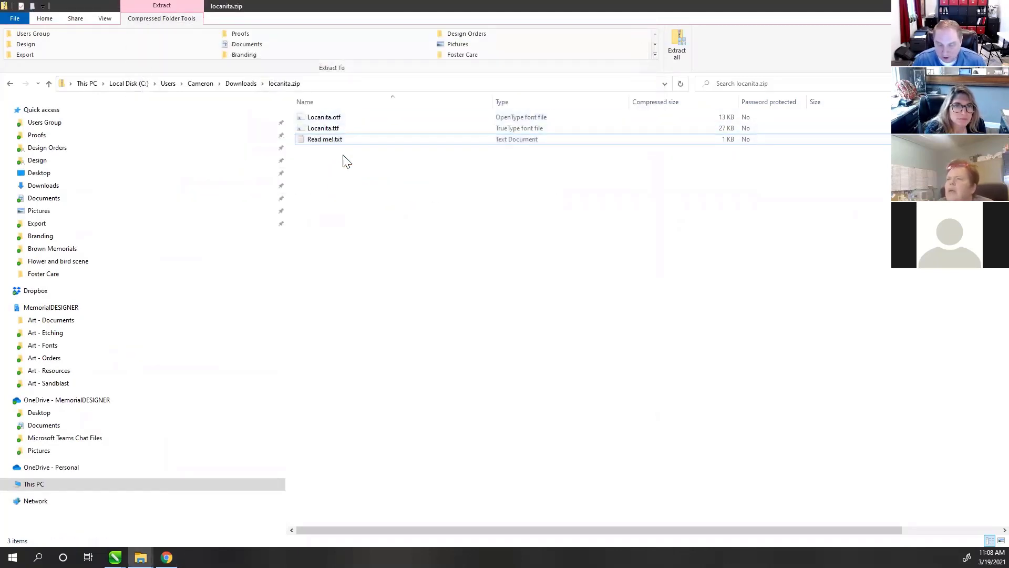
{"action": "left_click", "coordinate": [682, 41]}
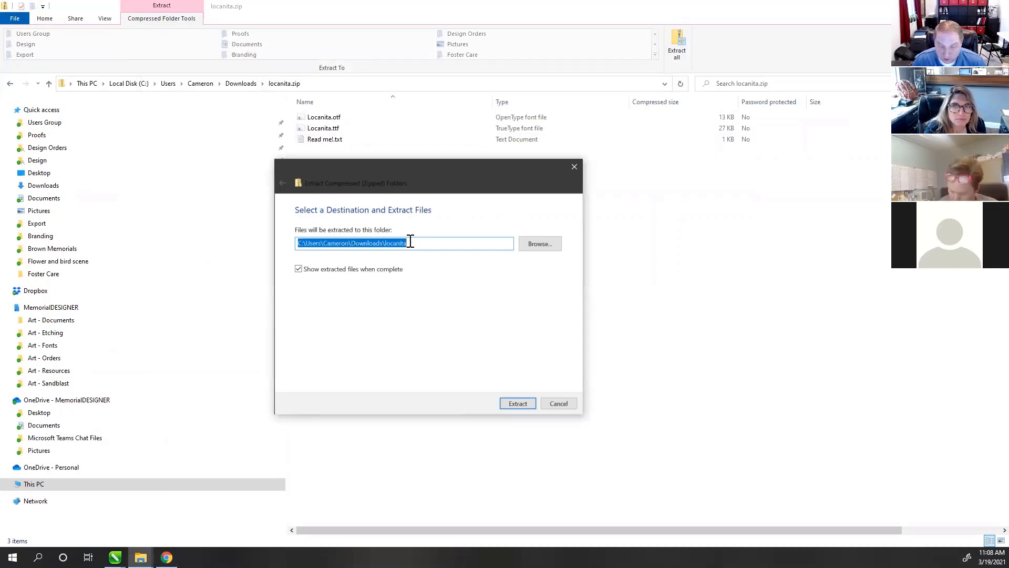
{"action": "left_click", "coordinate": [512, 401]}
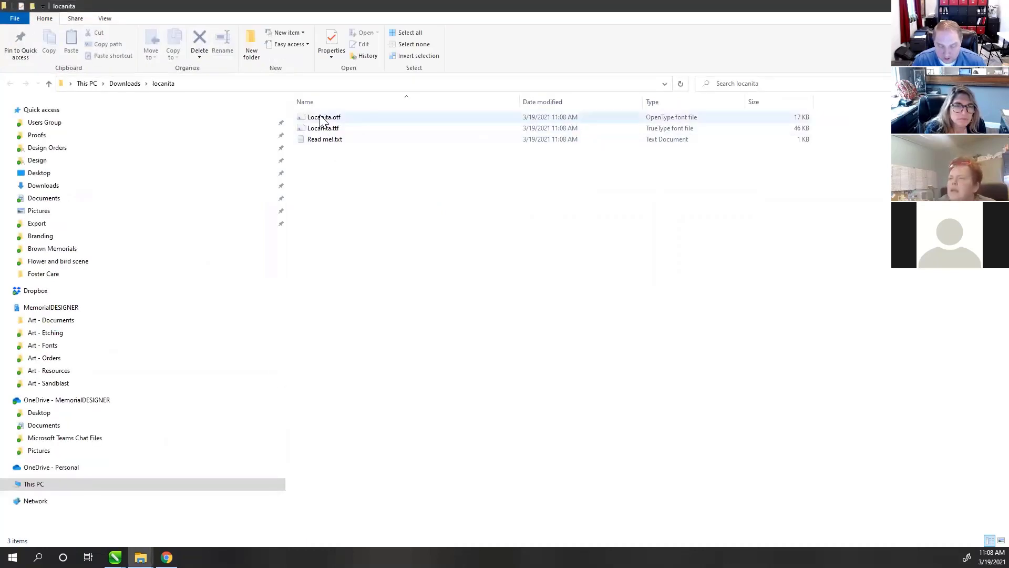
{"action": "left_click", "coordinate": [322, 163]}
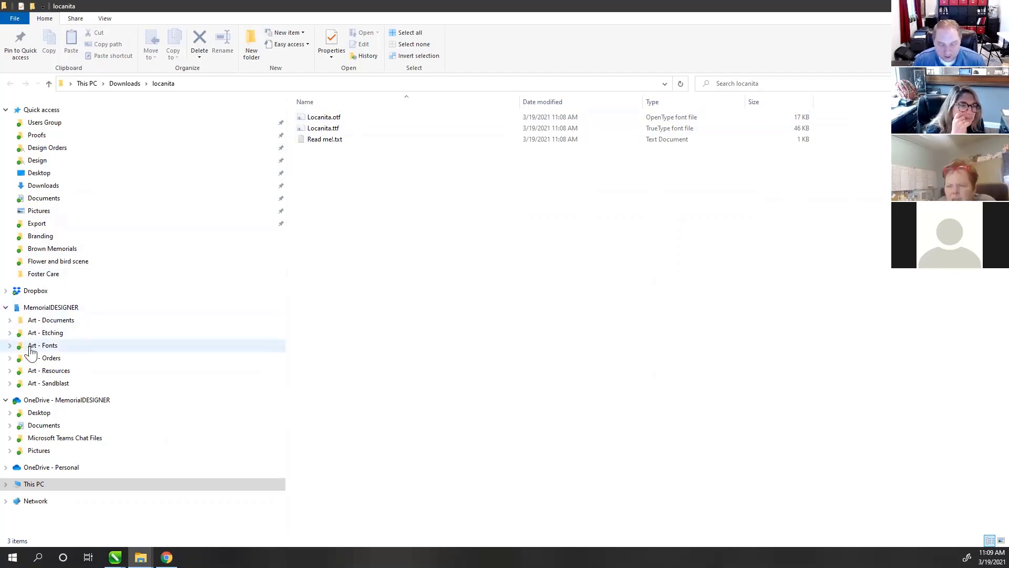
- Move Locanita.otf into the favorites folder under Art - Fonts and return to 347.cdr
{"action": "left_click", "coordinate": [10, 346]}
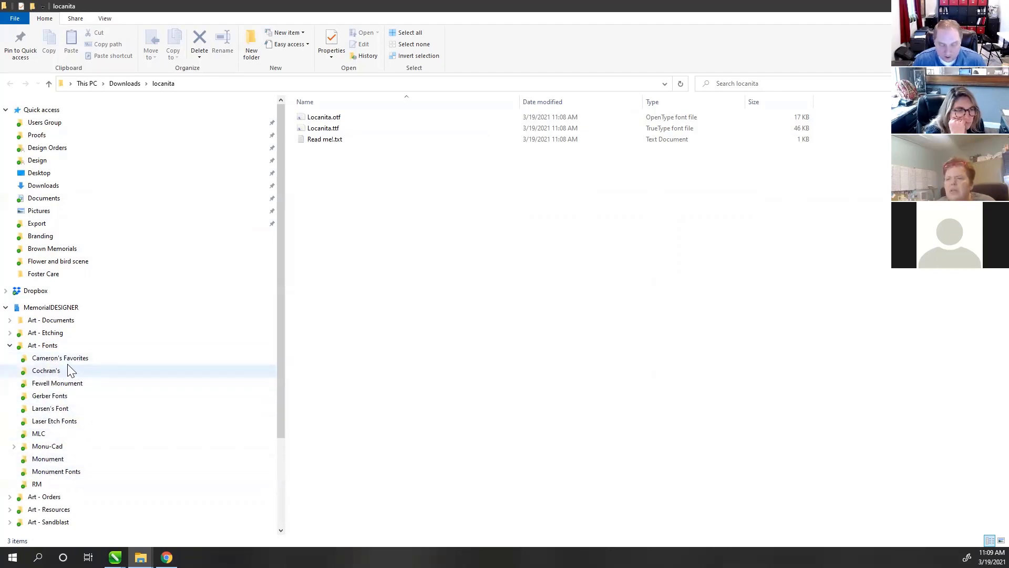
{"action": "left_click", "coordinate": [54, 358]}
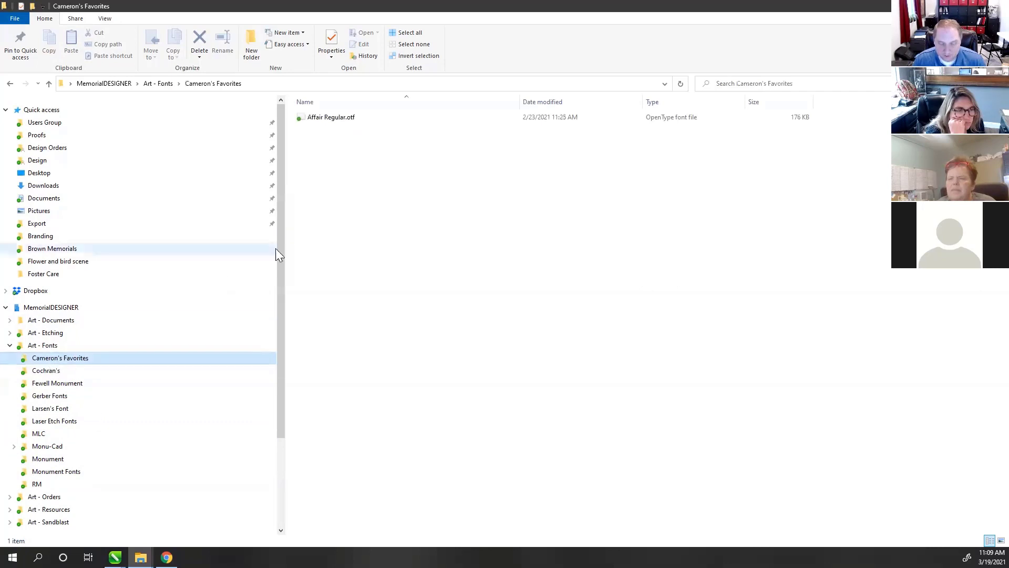
{"action": "key", "text": "alt+Left"}
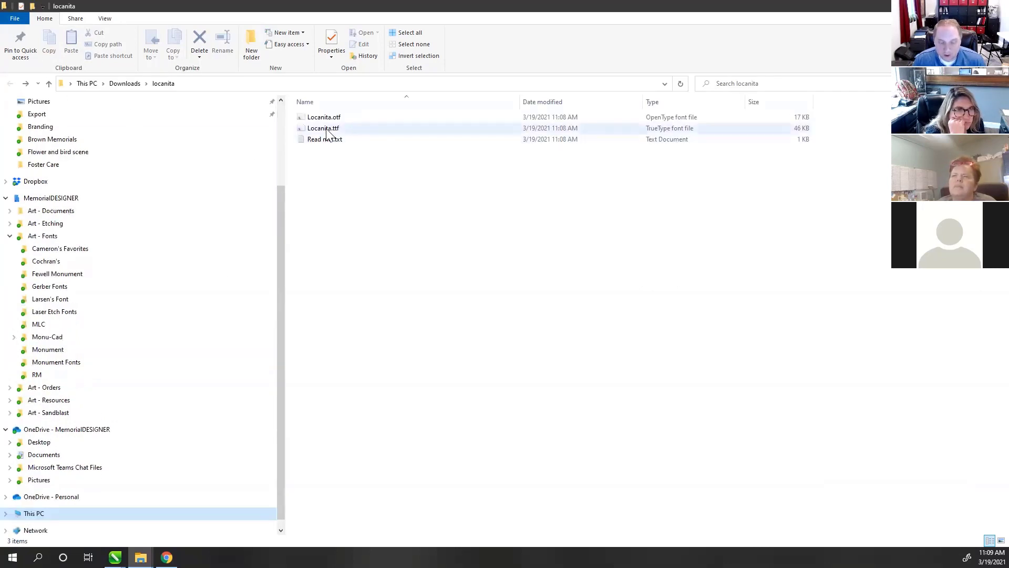
{"action": "left_click", "coordinate": [324, 117]}
{"action": "left_click_drag", "start_coordinate": [325, 117], "coordinate": [75, 247]}
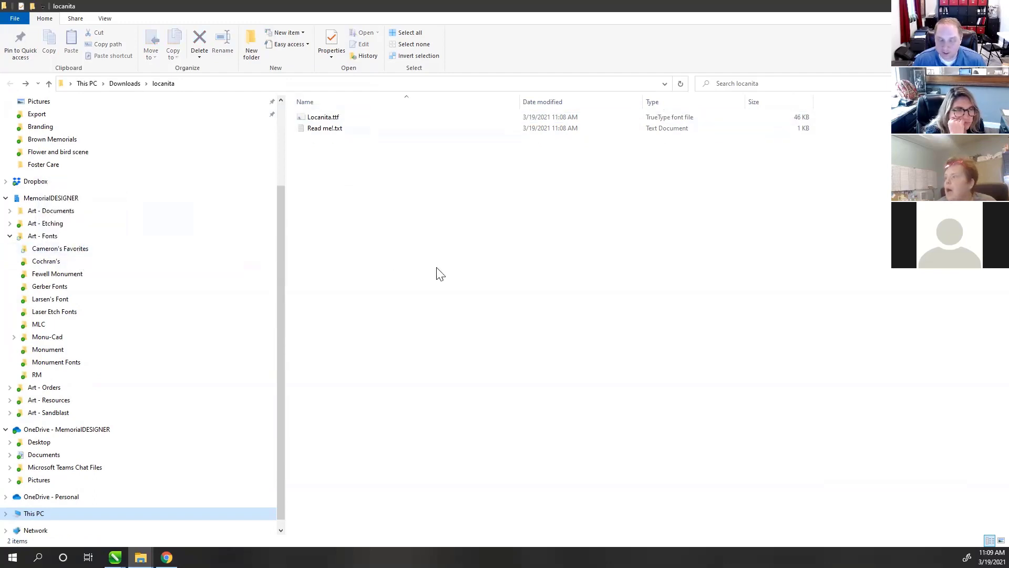
{"action": "left_click", "coordinate": [115, 557]}
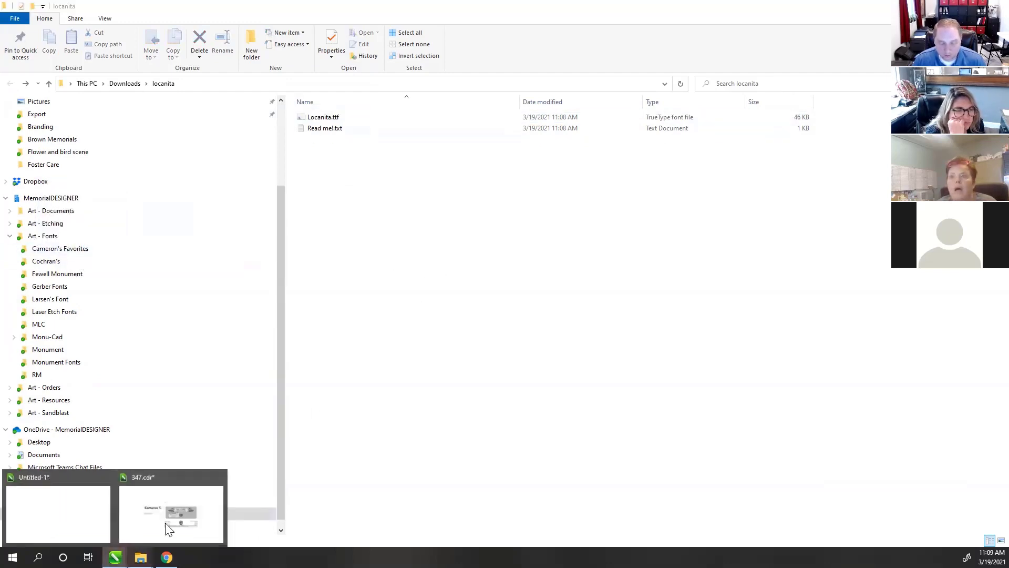
{"action": "left_click", "coordinate": [168, 525]}
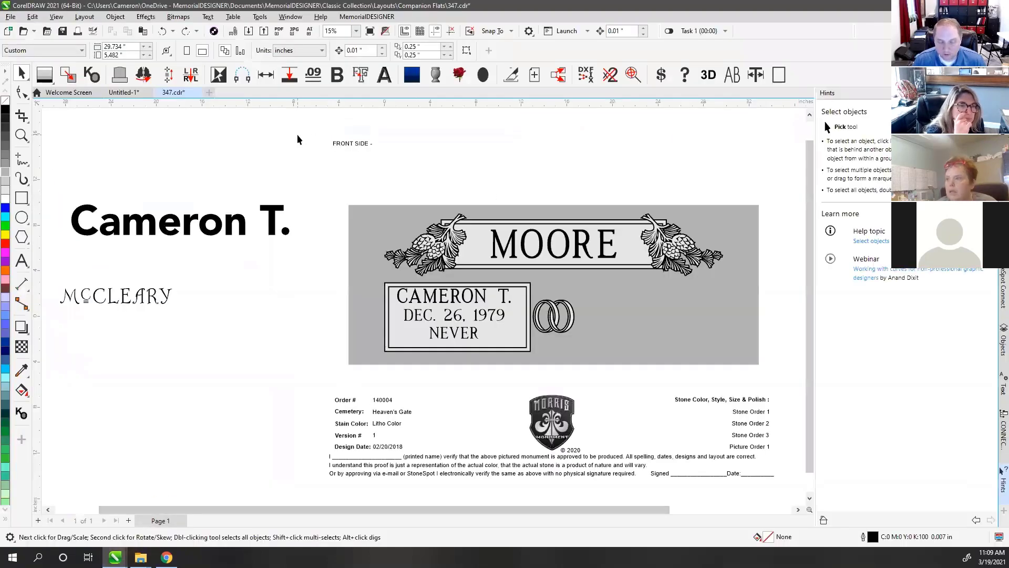
- Choose Lapidary333 BT as the font for new text
{"action": "left_click", "coordinate": [22, 260]}
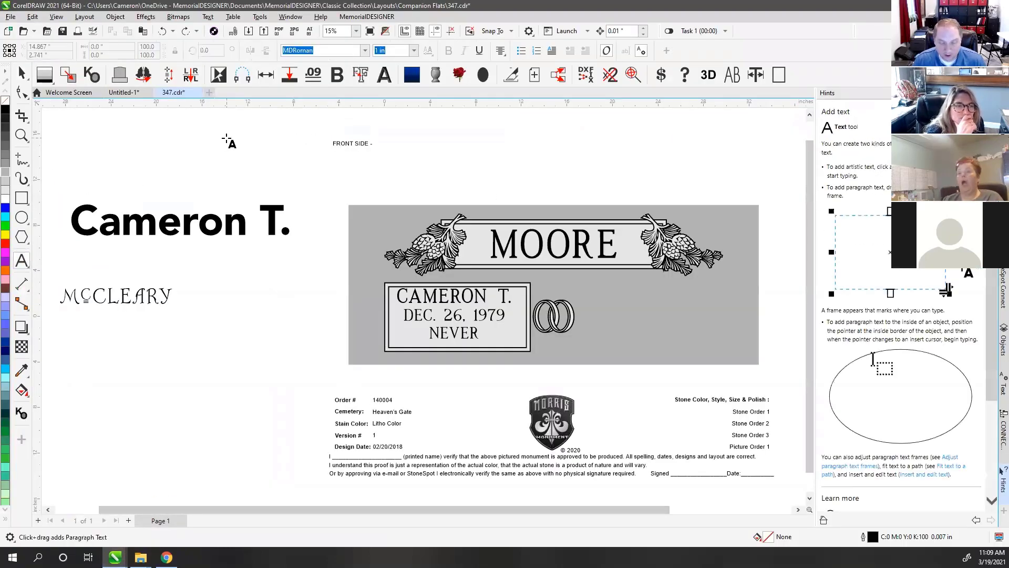
{"action": "left_click", "coordinate": [331, 48]}
{"action": "left_click", "coordinate": [331, 48]}
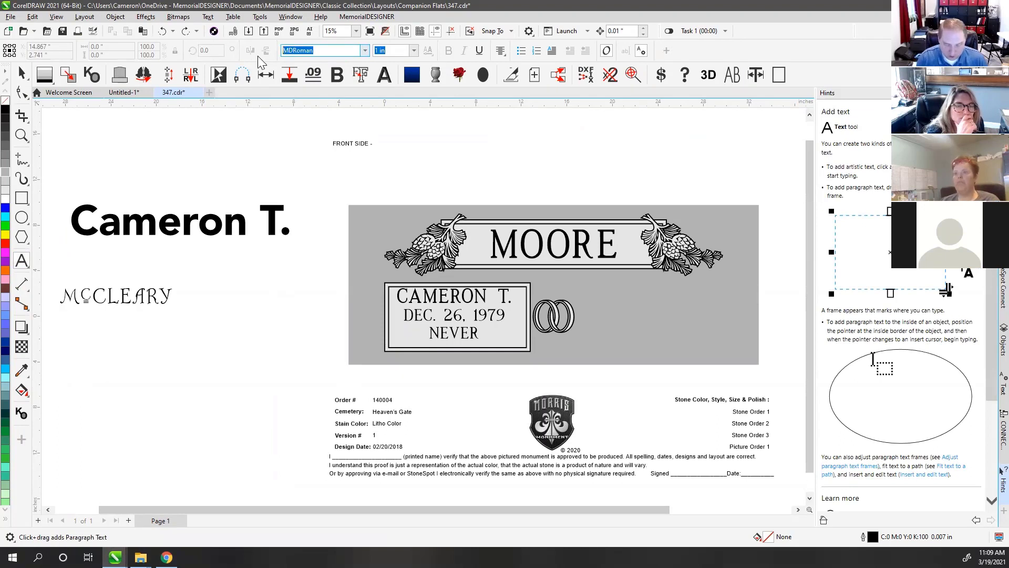
{"action": "type", "text": "Laco"}
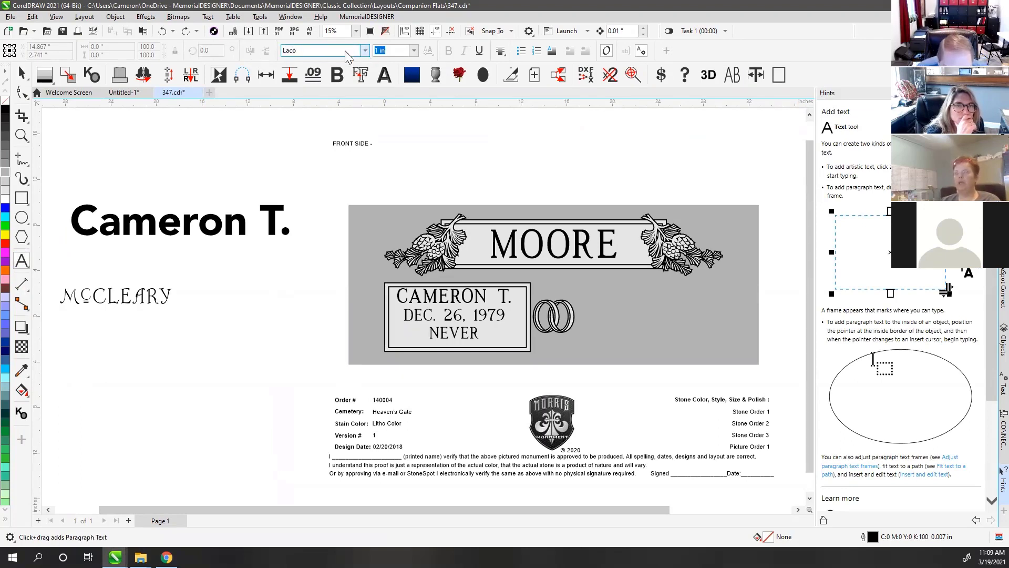
{"action": "left_click", "coordinate": [362, 52]}
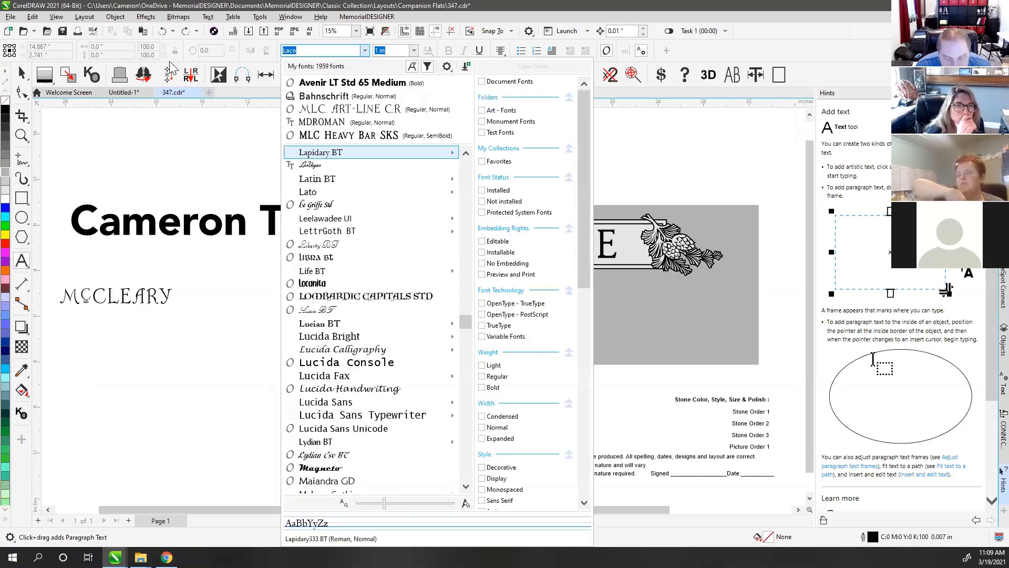
- Cancel the Document Defaults prompt and draw a narrow paragraph text frame left of FRONT SIDE
{"action": "left_click", "coordinate": [20, 72]}
{"action": "left_click", "coordinate": [104, 117]}
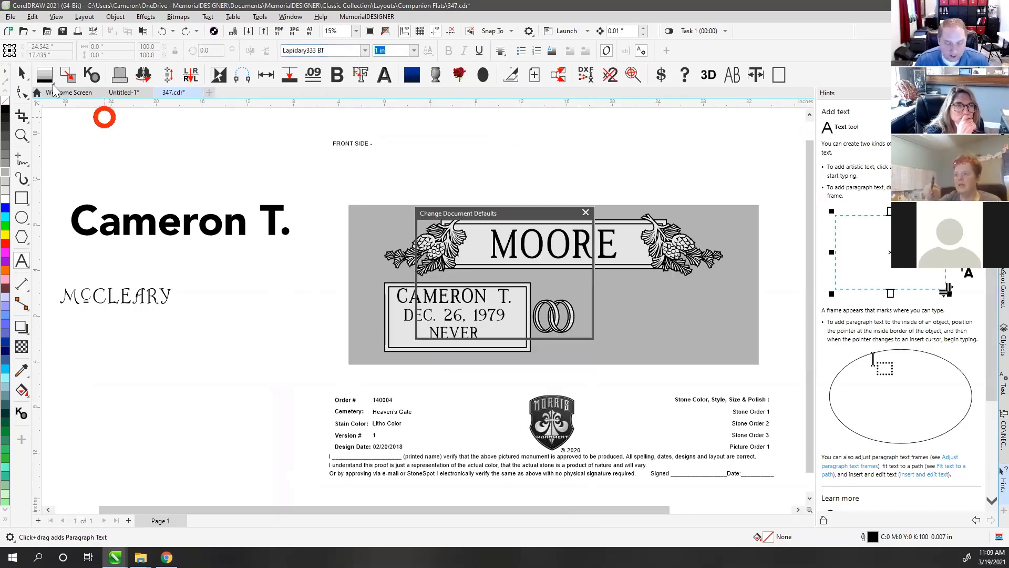
{"action": "left_click", "coordinate": [568, 327]}
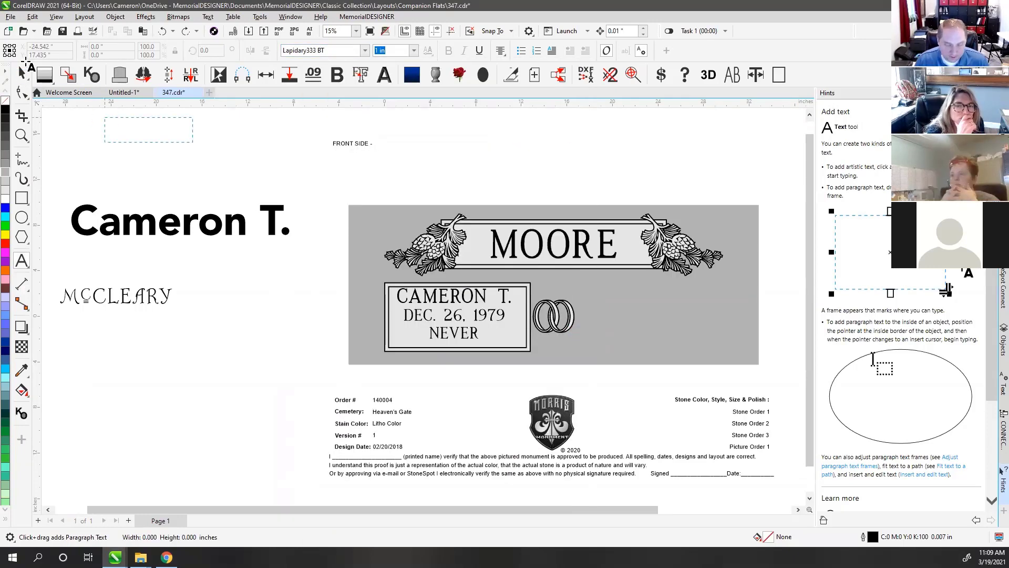
{"action": "left_click_drag", "start_coordinate": [212, 172], "coordinate": [224, 235]}
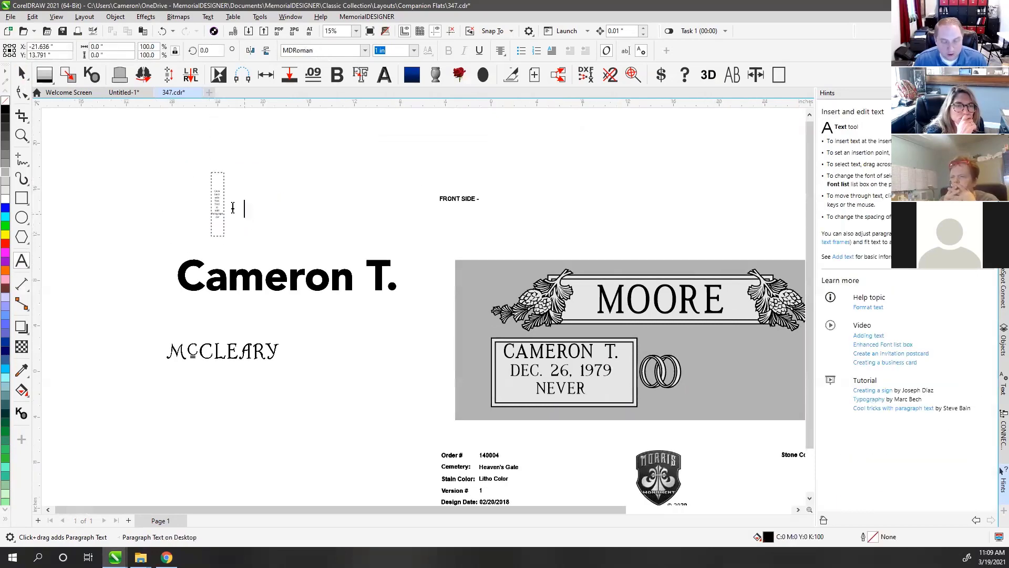
{"action": "left_click", "coordinate": [22, 74]}
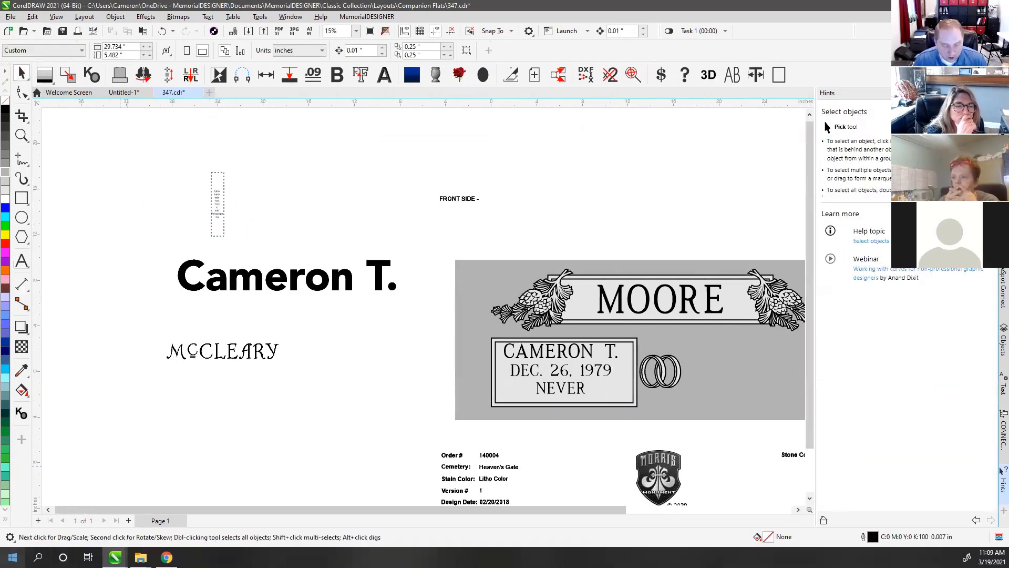
{"action": "key", "text": "super"}
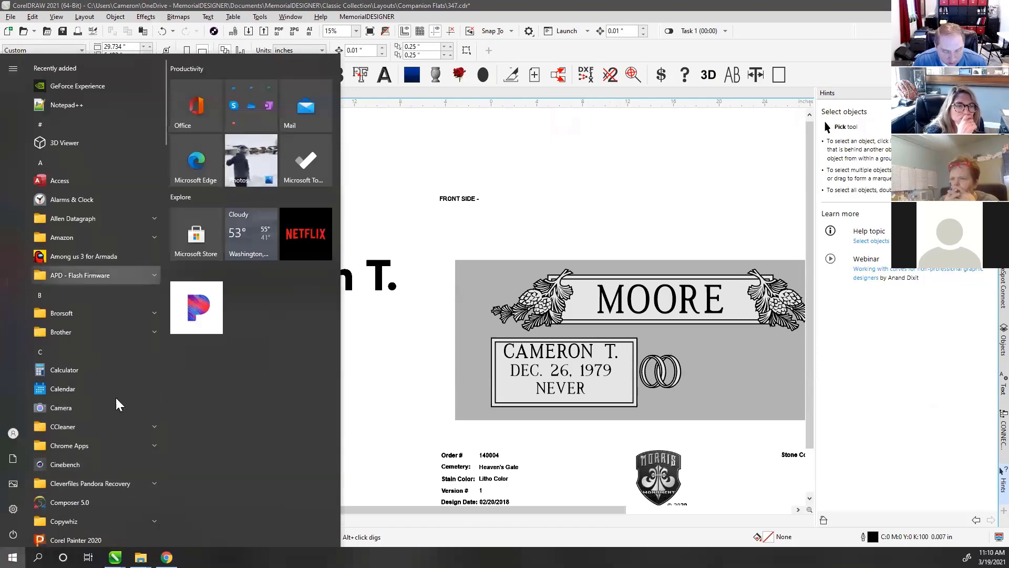
- Launch Corel Font Manager 2021 (64-Bit) from the CorelDRAW Graphics Suite 2021 Start menu folder
{"action": "scroll", "coordinate": [109, 444], "scroll_direction": "down", "scroll_amount": 5}
{"action": "left_click", "coordinate": [126, 358]}
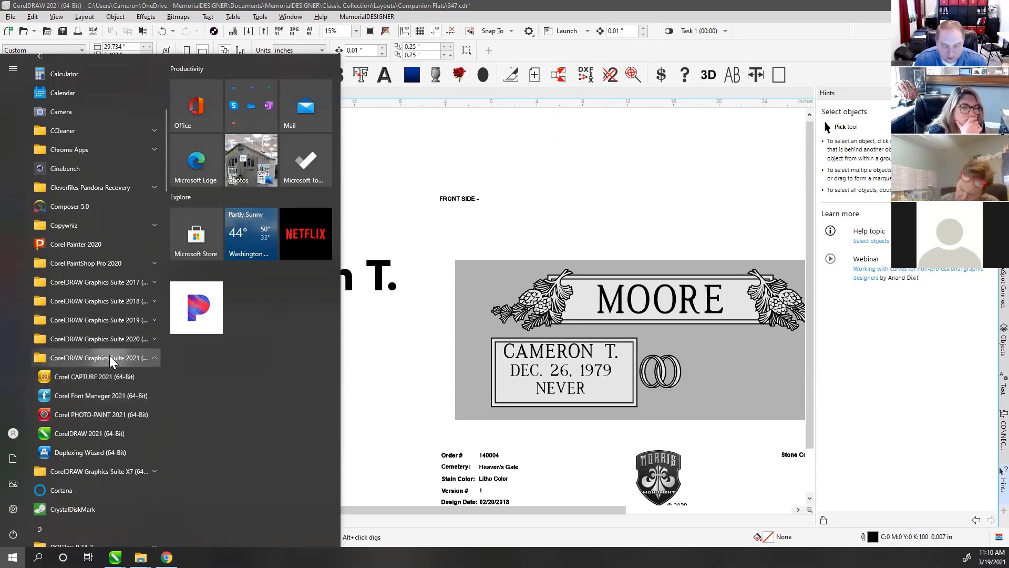
{"action": "left_click", "coordinate": [100, 393]}
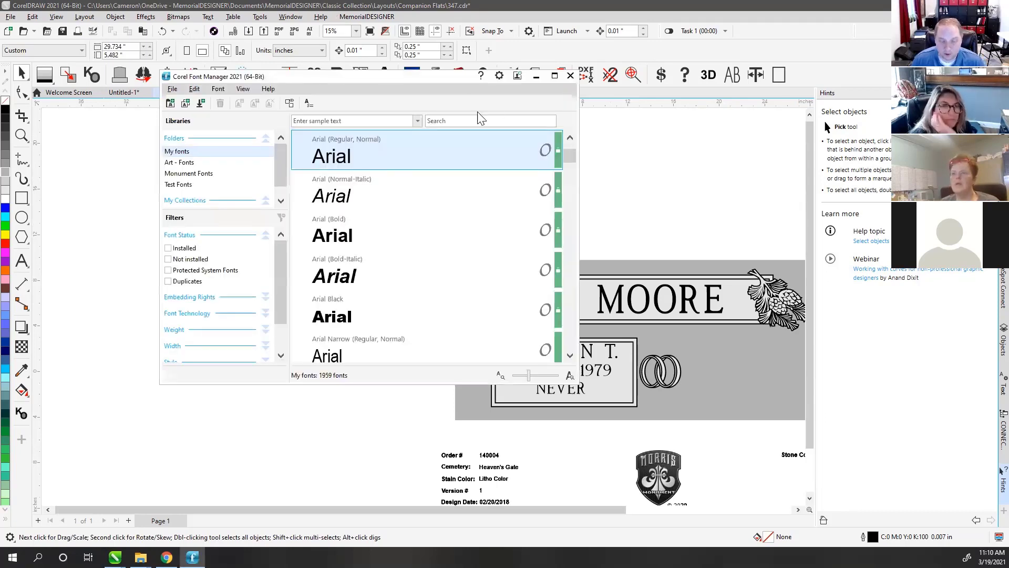
- Show the Art - Fonts folder in the maximized Font Manager, cancelling an attempt to add the Goudy folder
{"action": "left_click", "coordinate": [554, 75]}
{"action": "left_click", "coordinate": [33, 90]}
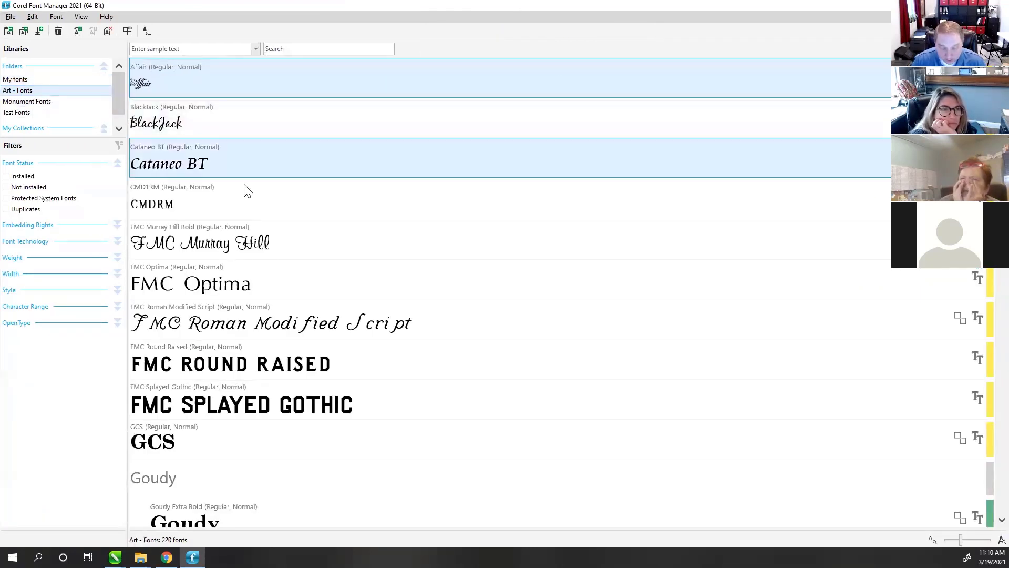
{"action": "left_click", "coordinate": [10, 31]}
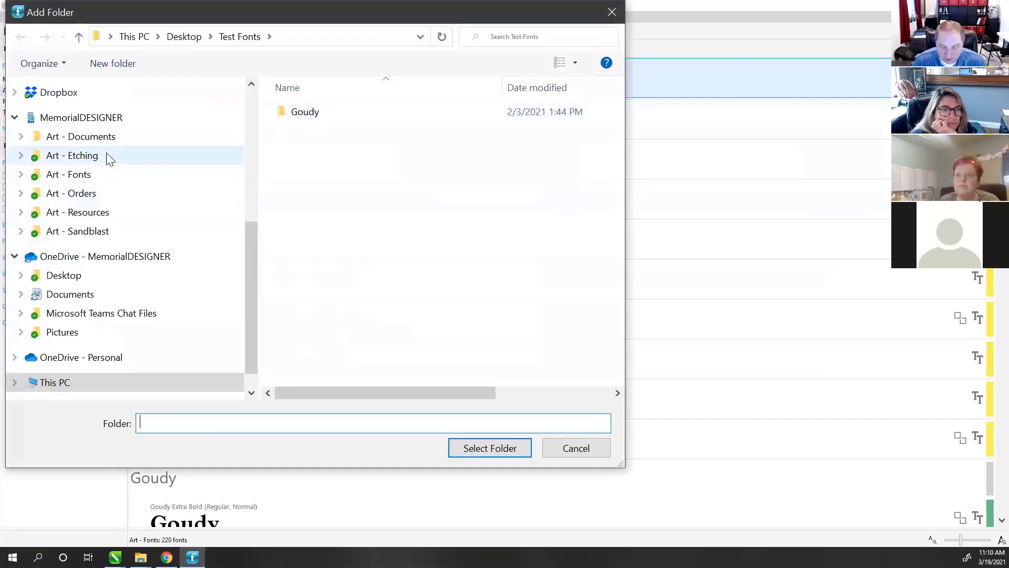
{"action": "left_click", "coordinate": [300, 114]}
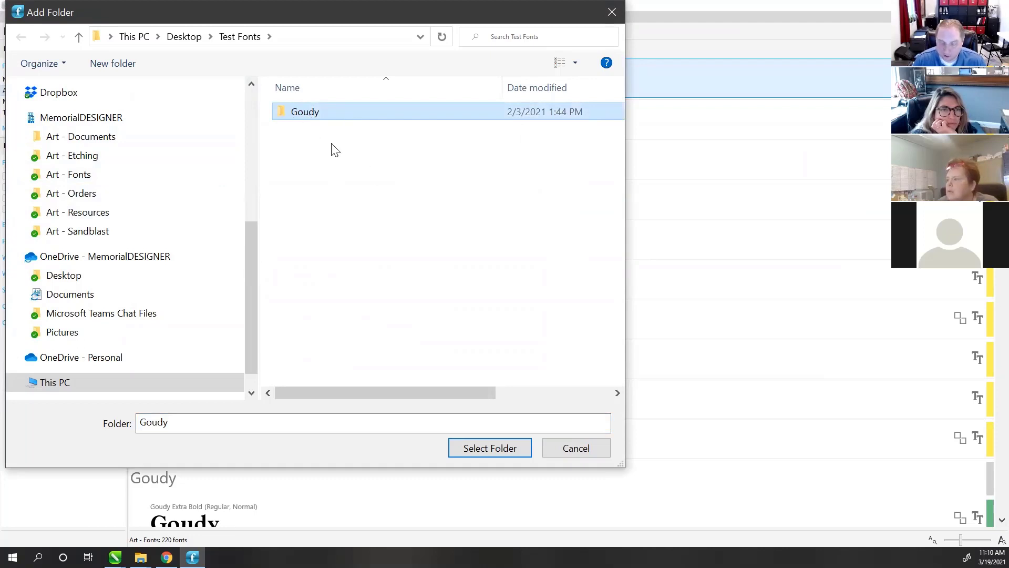
{"action": "left_click", "coordinate": [576, 448]}
- Scroll through the 220 Art - Fonts, then close Font Manager
{"action": "scroll", "coordinate": [507, 220], "scroll_direction": "down", "scroll_amount": 5}
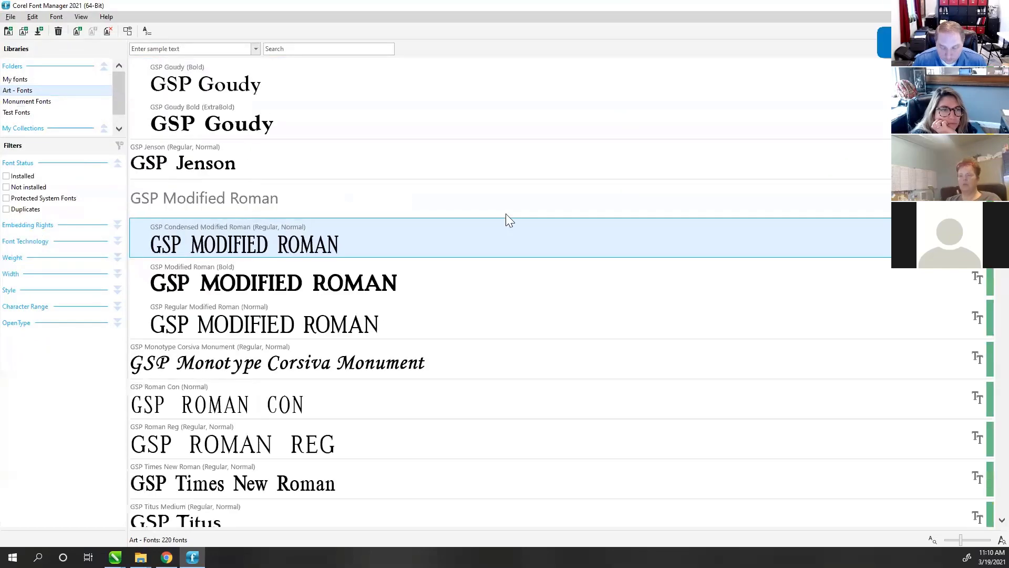
{"action": "scroll", "coordinate": [317, 243], "scroll_direction": "down", "scroll_amount": 10}
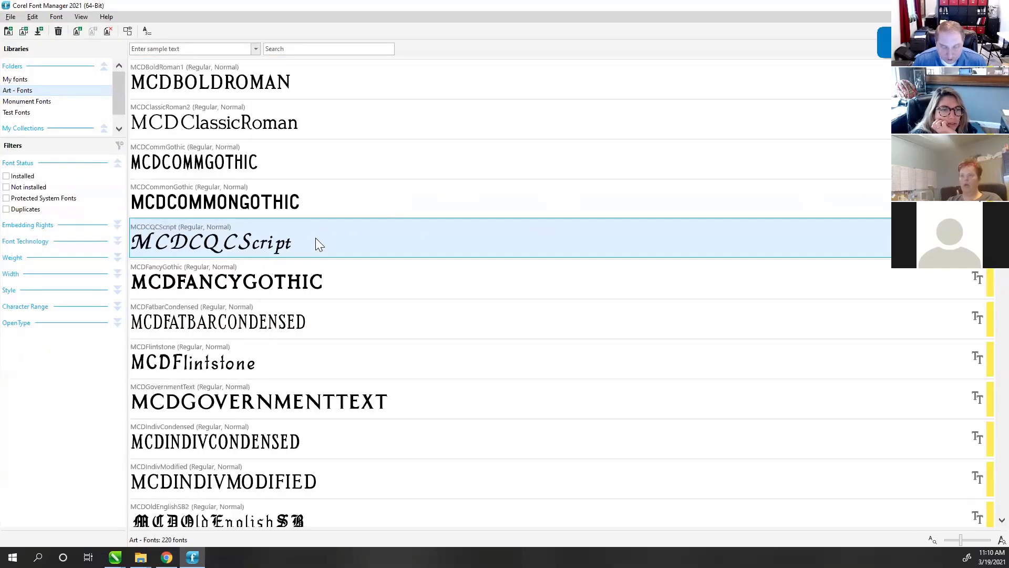
{"action": "scroll", "coordinate": [317, 243], "scroll_direction": "down", "scroll_amount": 10}
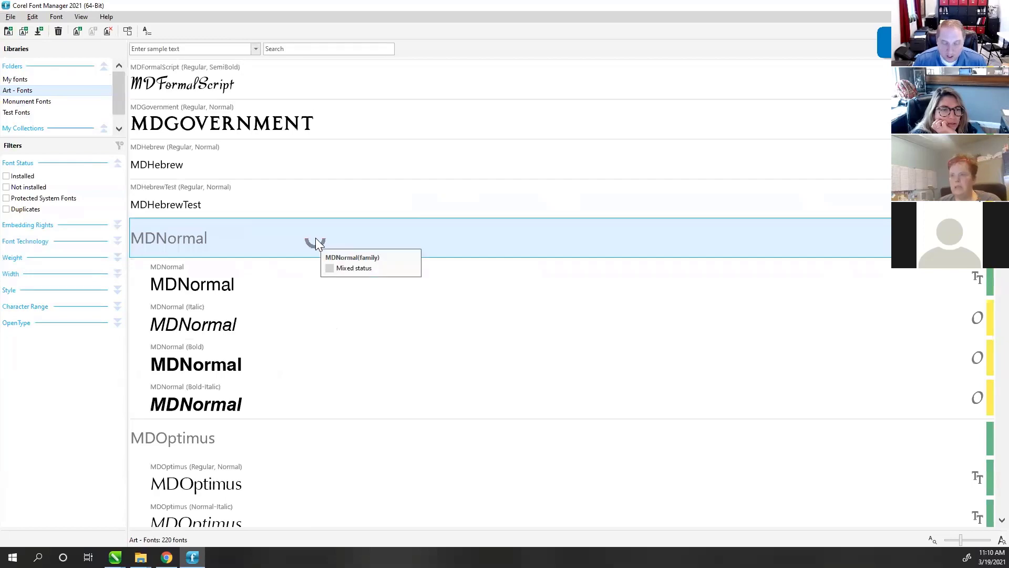
{"action": "scroll", "coordinate": [315, 243], "scroll_direction": "down", "scroll_amount": 10}
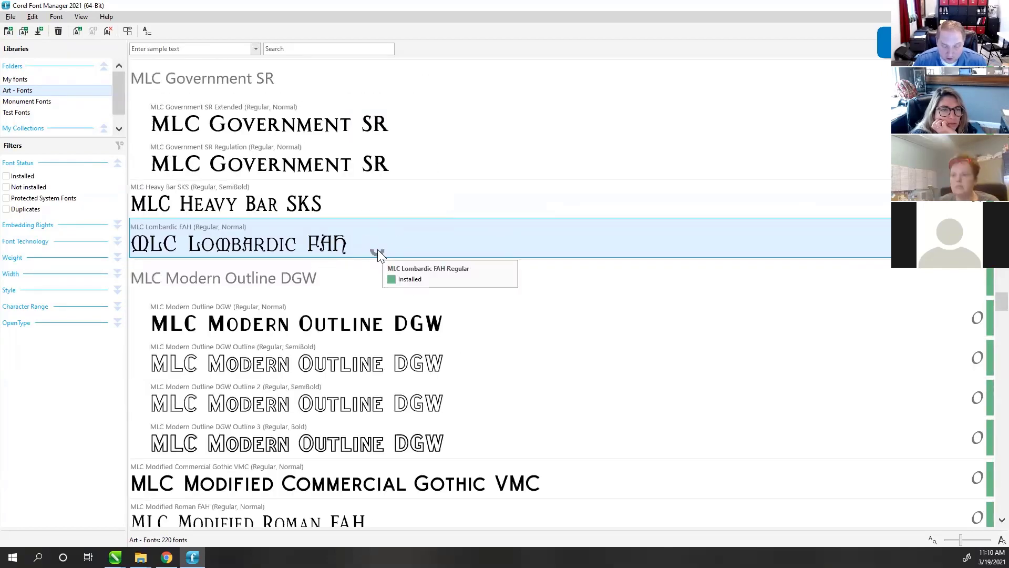
{"action": "scroll", "coordinate": [381, 256], "scroll_direction": "down", "scroll_amount": 5}
{"action": "scroll", "coordinate": [381, 256], "scroll_direction": "down", "scroll_amount": 5}
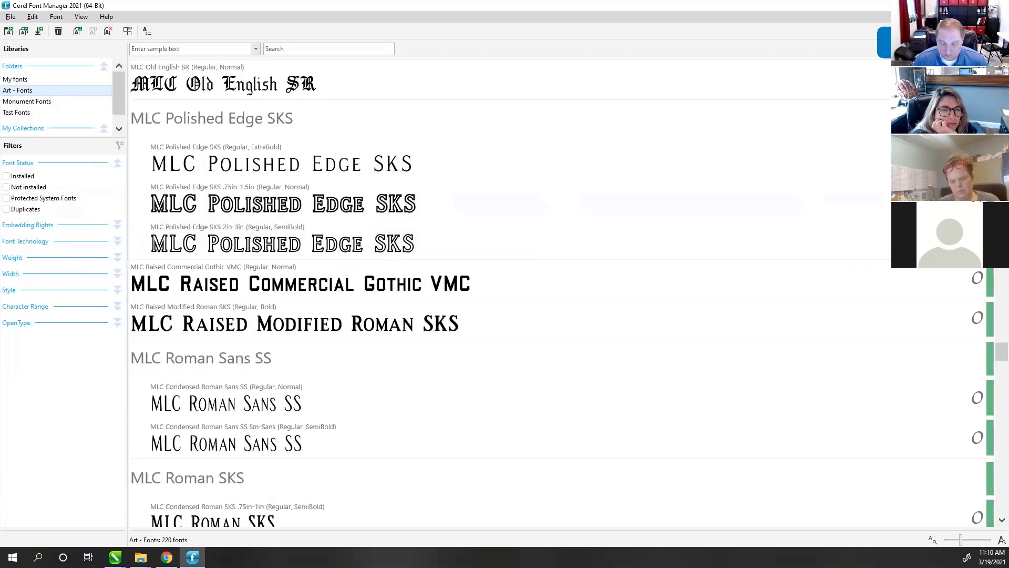
{"action": "left_click", "coordinate": [997, 5]}
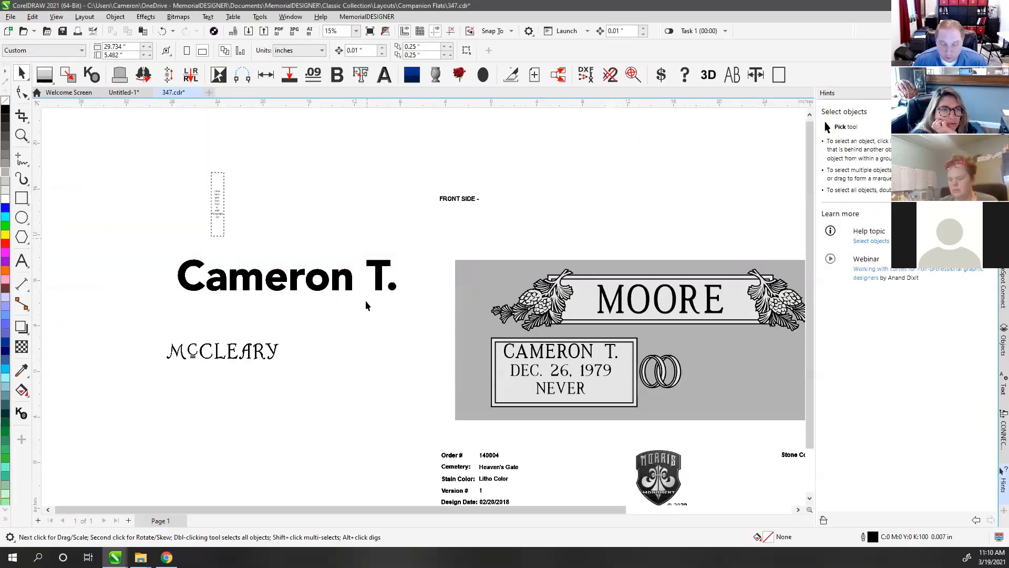
- Bring up the locanita download folder, refresh it, and open Locanita.otf's context menu
{"action": "mouse_move", "coordinate": [140, 557]}
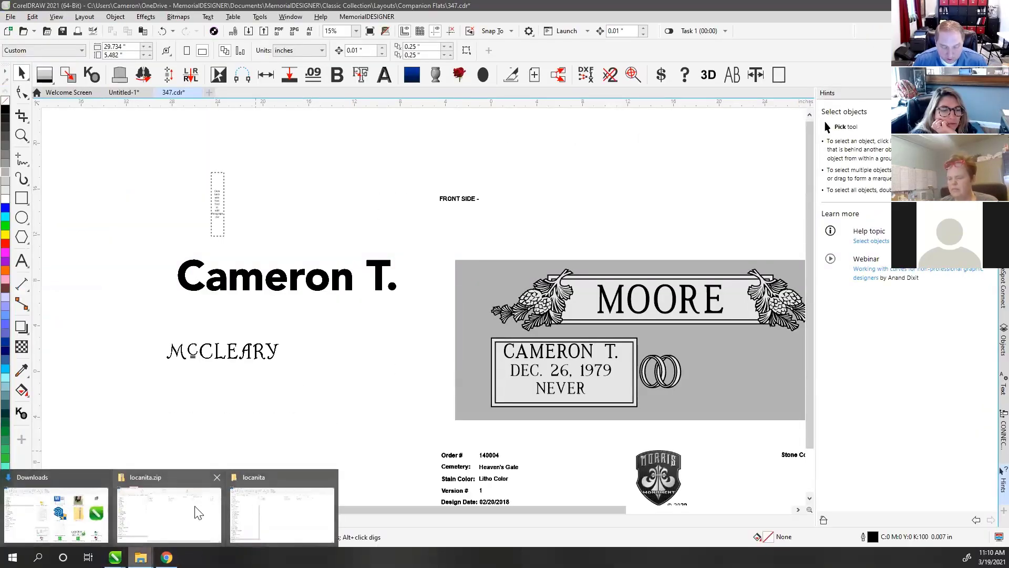
{"action": "left_click", "coordinate": [276, 513]}
{"action": "left_click", "coordinate": [351, 156]}
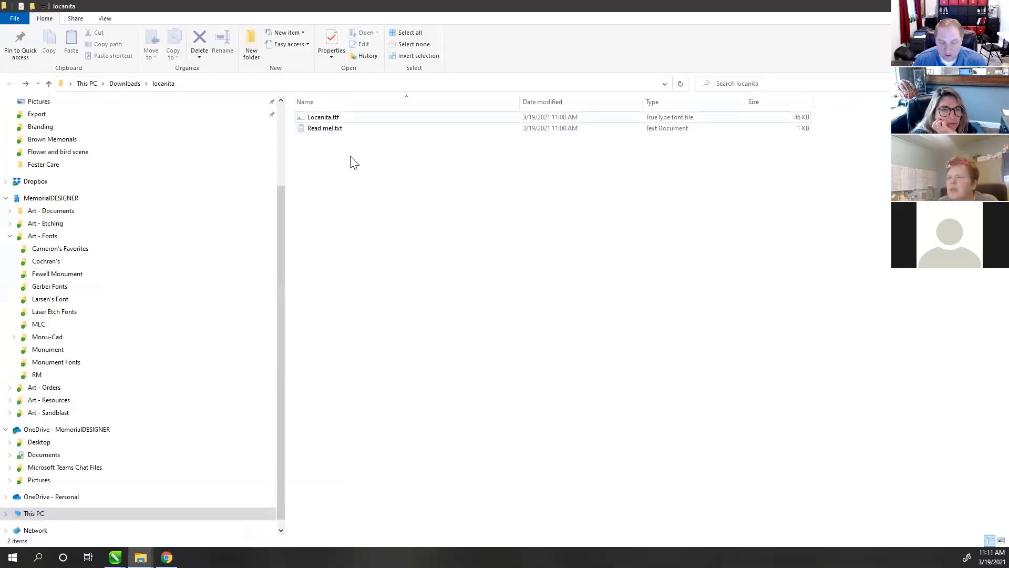
{"action": "key", "text": "ctrl+z"}
{"action": "left_click", "coordinate": [357, 196]}
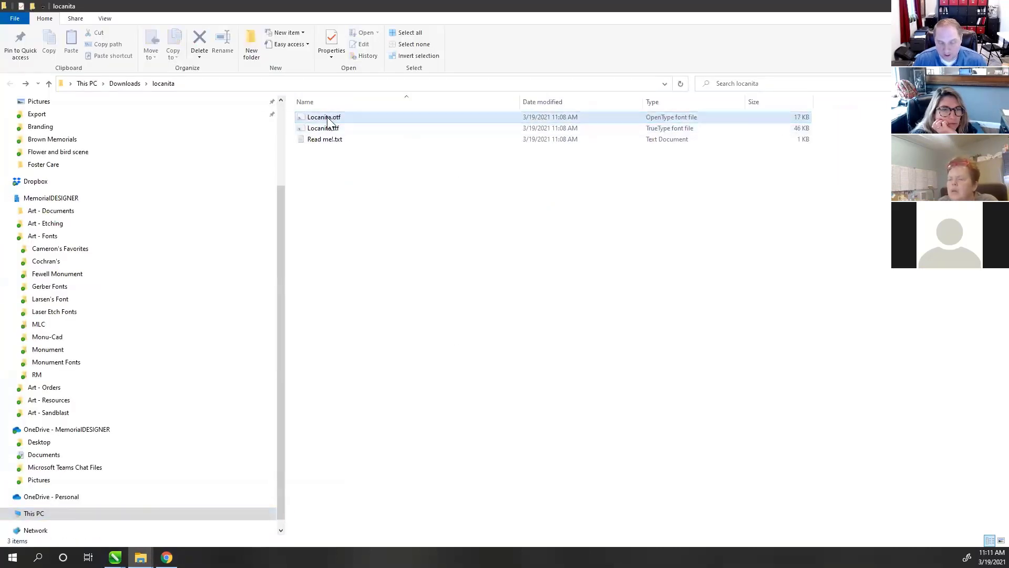
{"action": "left_click", "coordinate": [329, 120]}
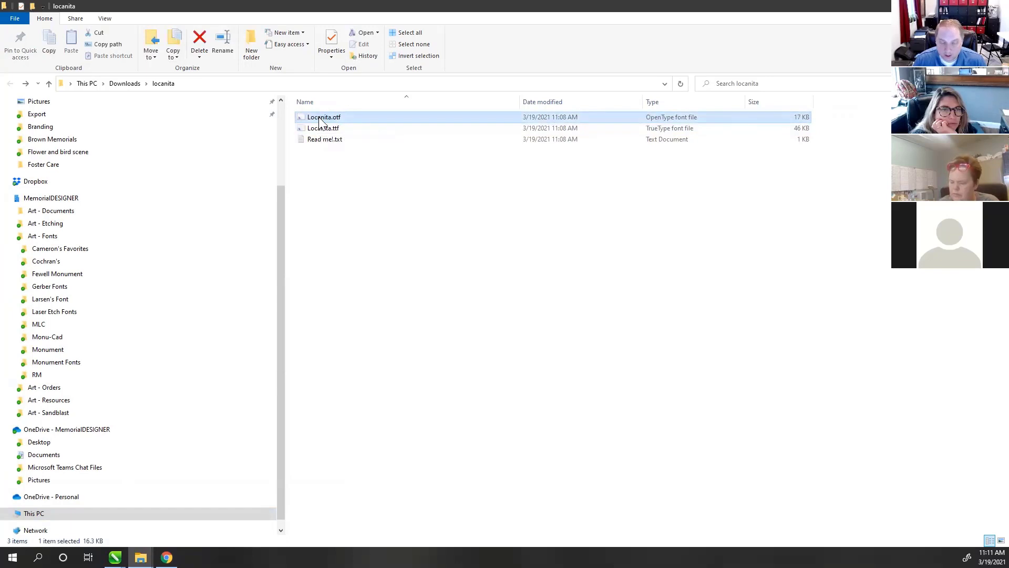
{"action": "right_click", "coordinate": [319, 119]}
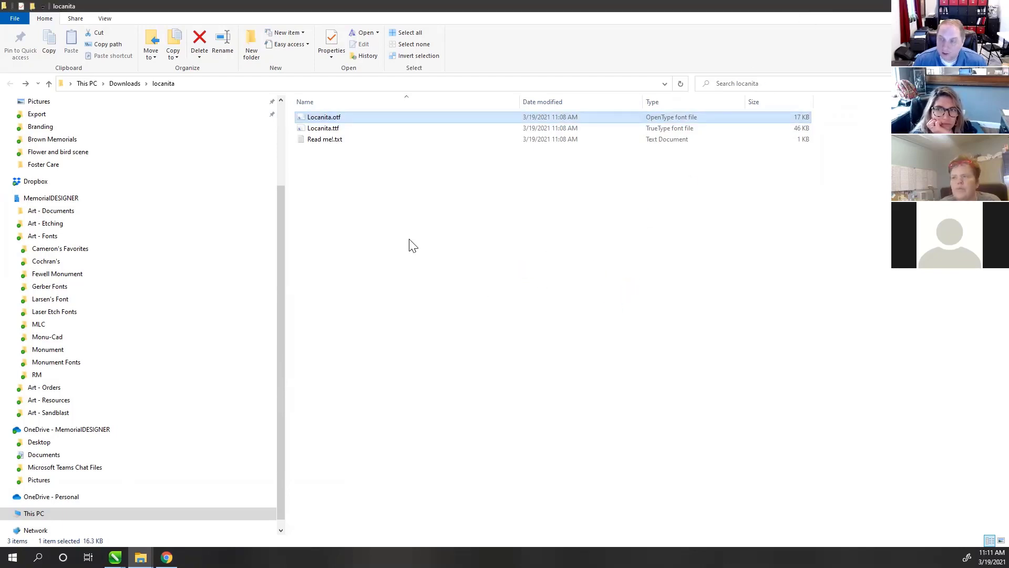
- Clear the file selection and expand This PC in the navigation pane
{"action": "left_click", "coordinate": [368, 218]}
{"action": "left_click_drag", "start_coordinate": [280, 284], "coordinate": [280, 290]}
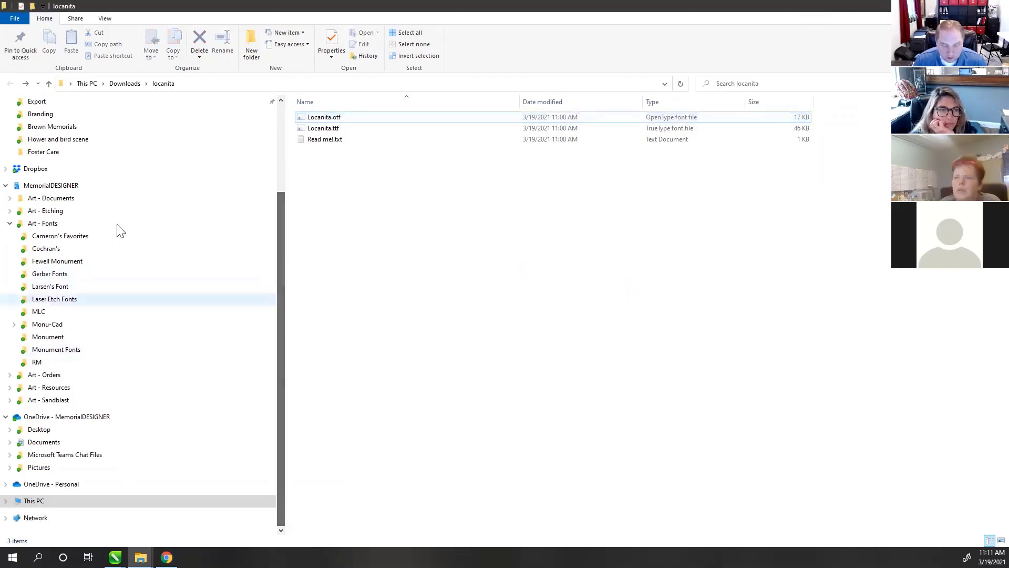
{"action": "left_click", "coordinate": [8, 501]}
{"action": "left_click", "coordinate": [6, 500]}
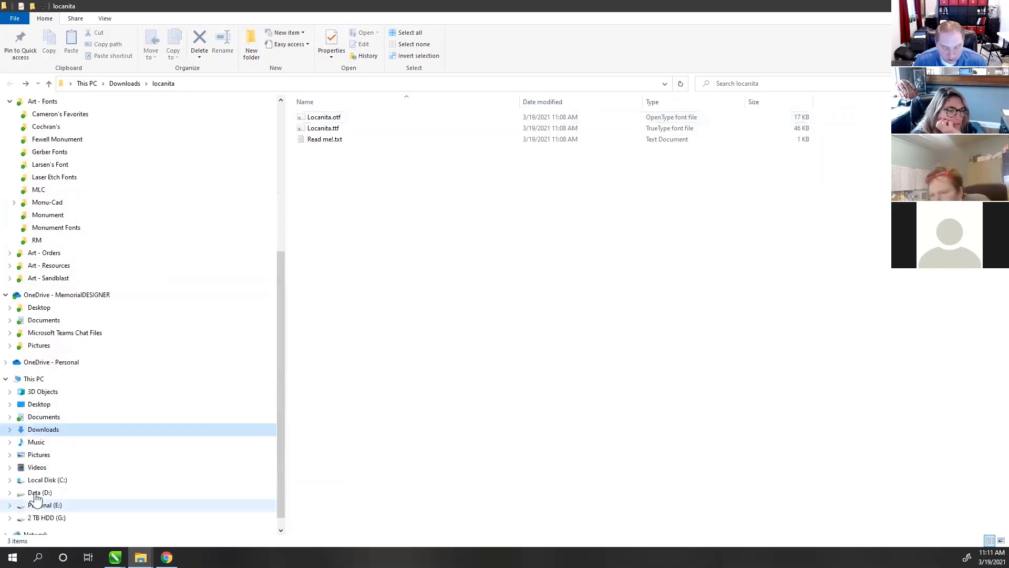
- Open C:\Windows\Fonts and start a search for fonts beginning with 'l'
{"action": "left_click", "coordinate": [37, 480]}
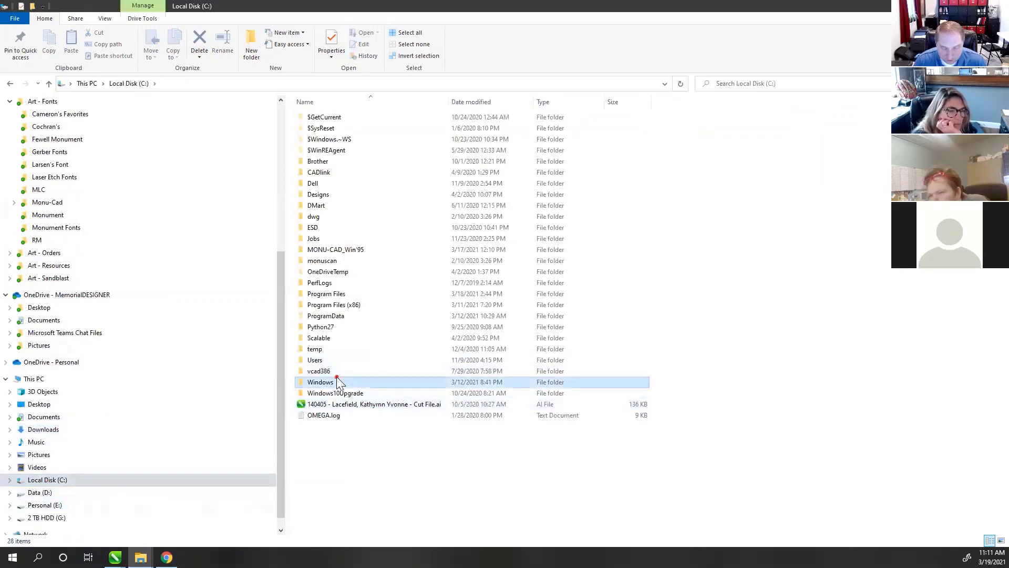
{"action": "double_click", "coordinate": [336, 380]}
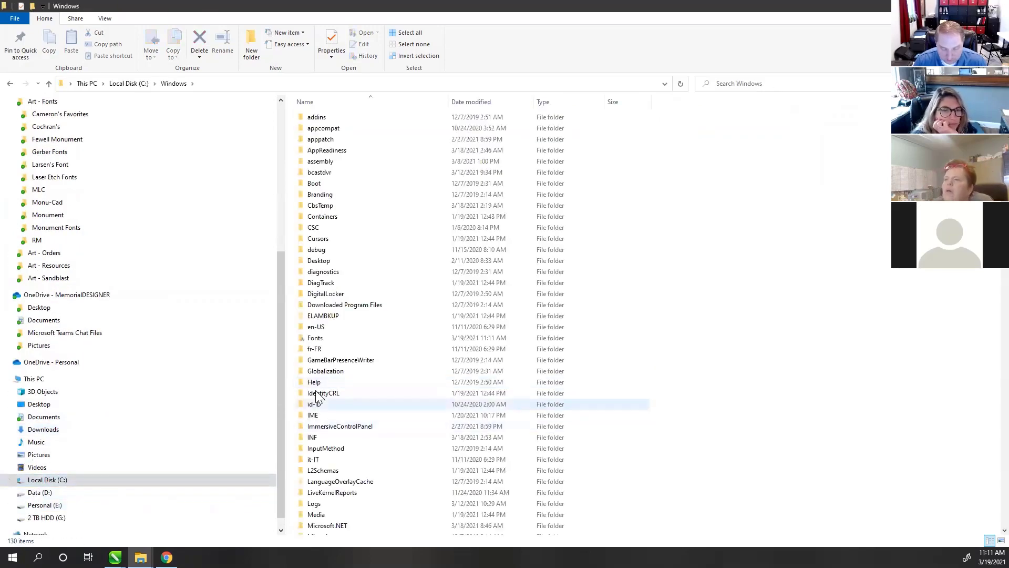
{"action": "double_click", "coordinate": [316, 337]}
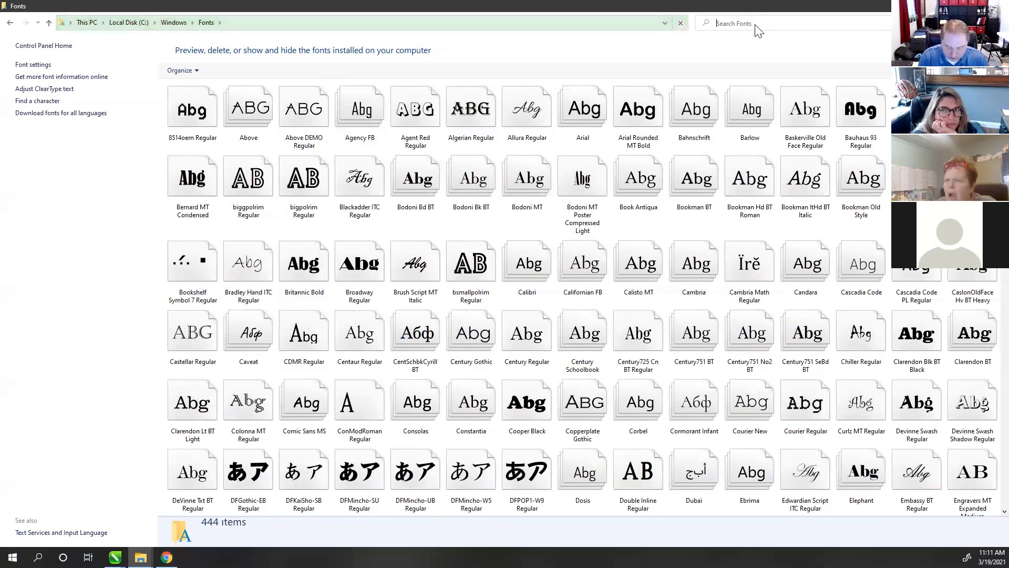
{"action": "left_click", "coordinate": [756, 24]}
{"action": "type", "text": "lac"}
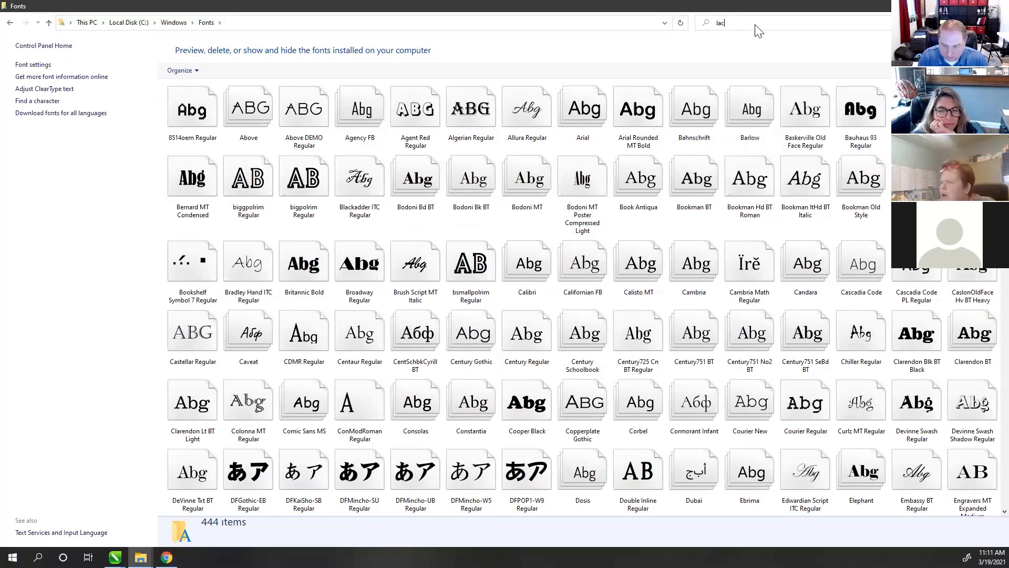
{"action": "key", "text": "BackSpace"}
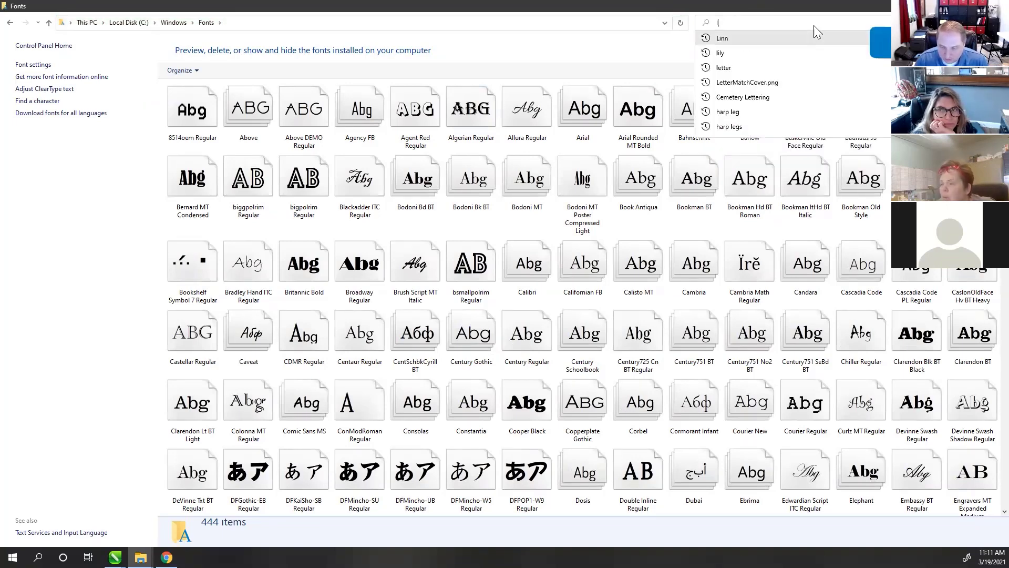
{"action": "left_click", "coordinate": [859, 297]}
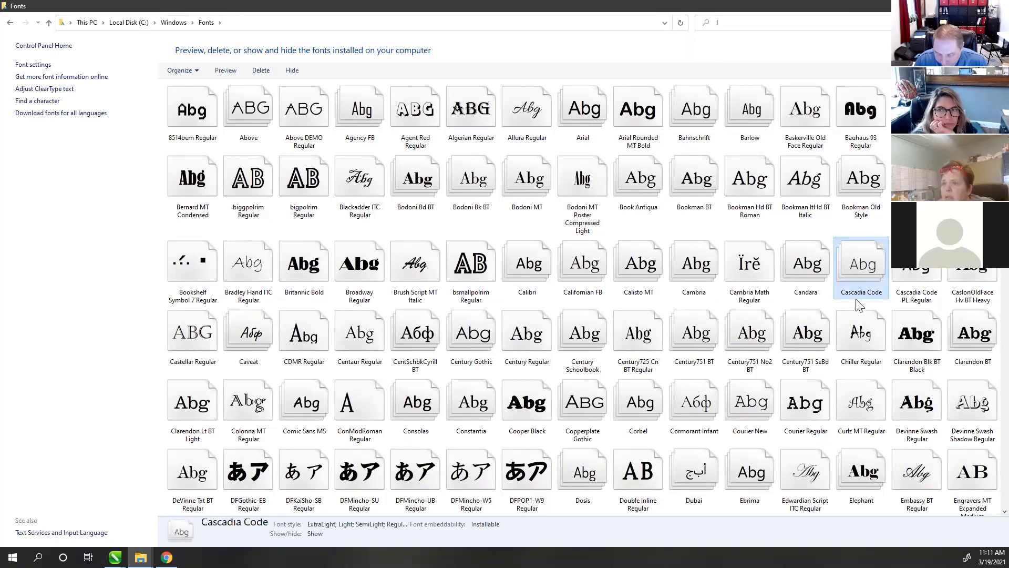
{"action": "key", "text": "l"}
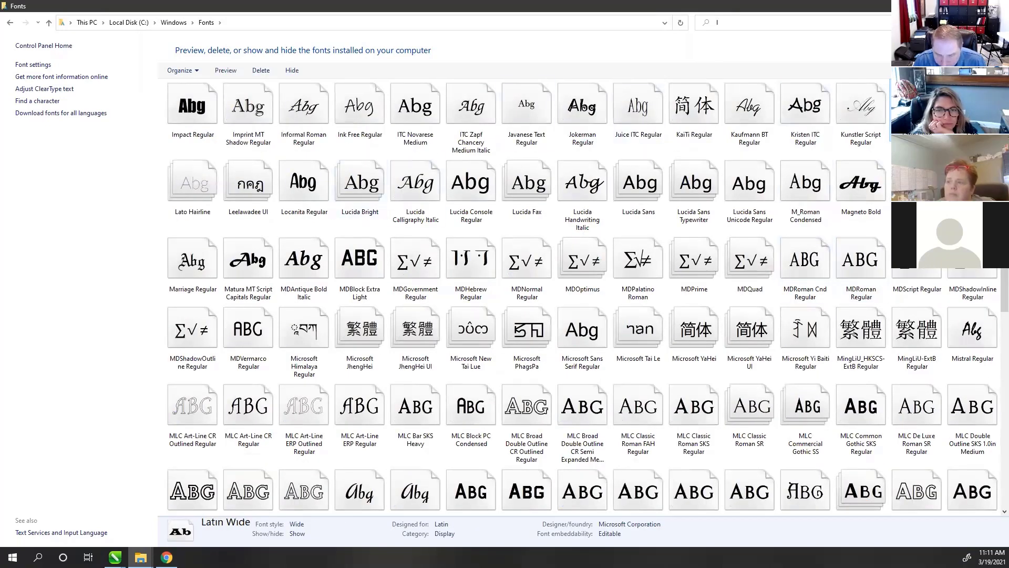
- Preview Locanita.otf from locanita.zip, then close the preview and minimize the zip window
{"action": "key", "text": "alt+Tab"}
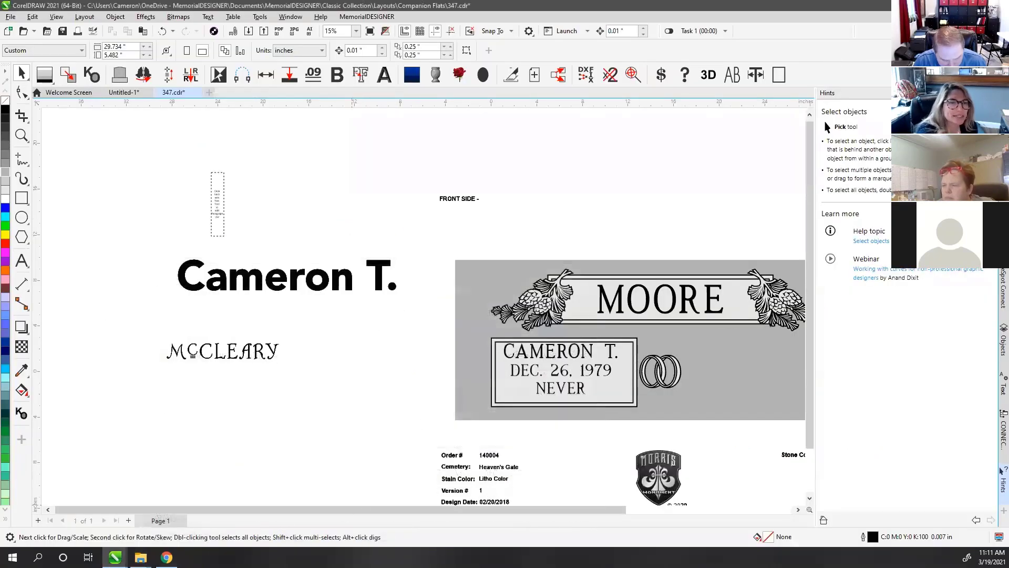
{"action": "mouse_move", "coordinate": [299, 497]}
{"action": "left_click", "coordinate": [194, 506]}
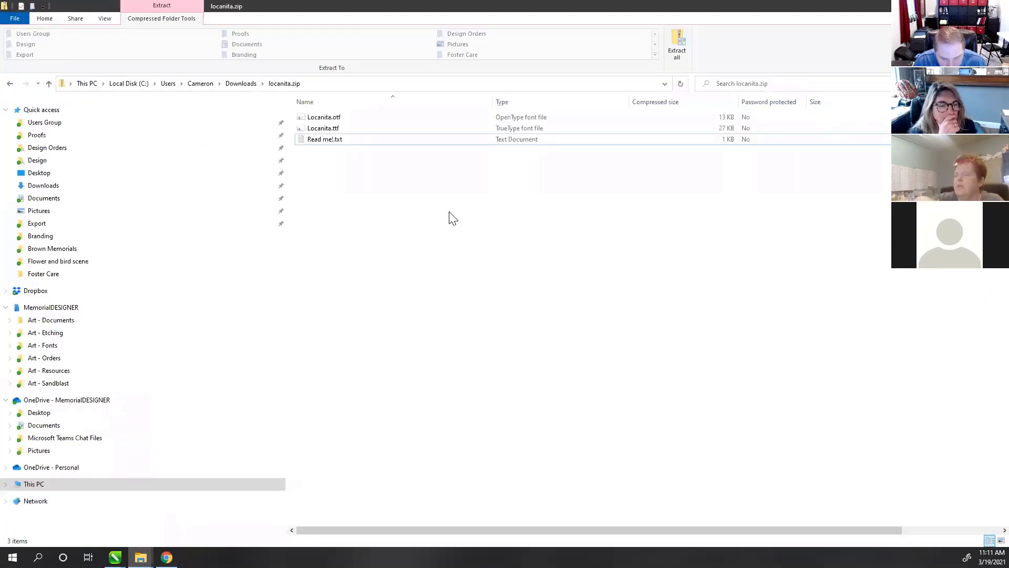
{"action": "left_click", "coordinate": [322, 121]}
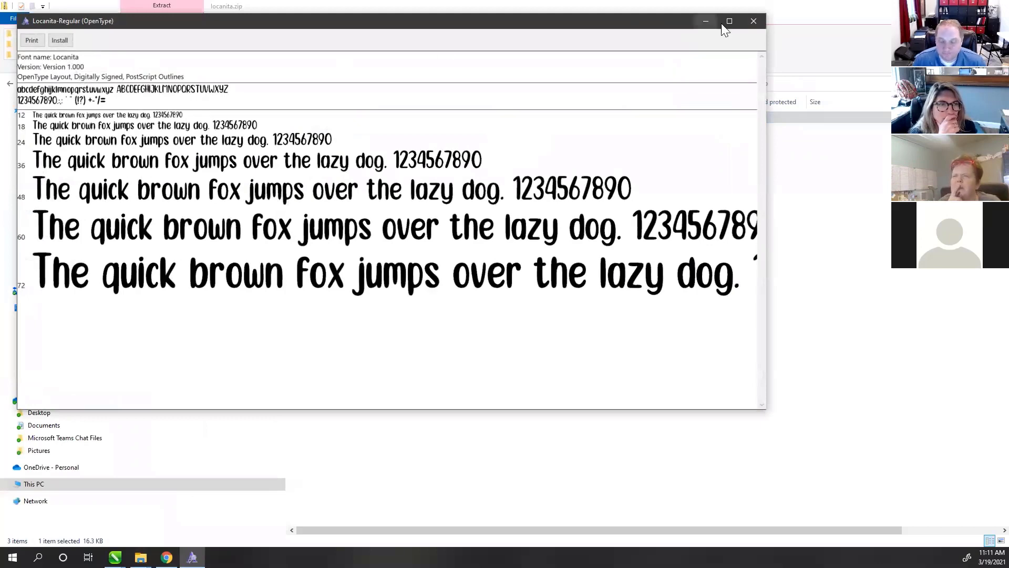
{"action": "left_click", "coordinate": [754, 22]}
{"action": "left_click", "coordinate": [948, 5]}
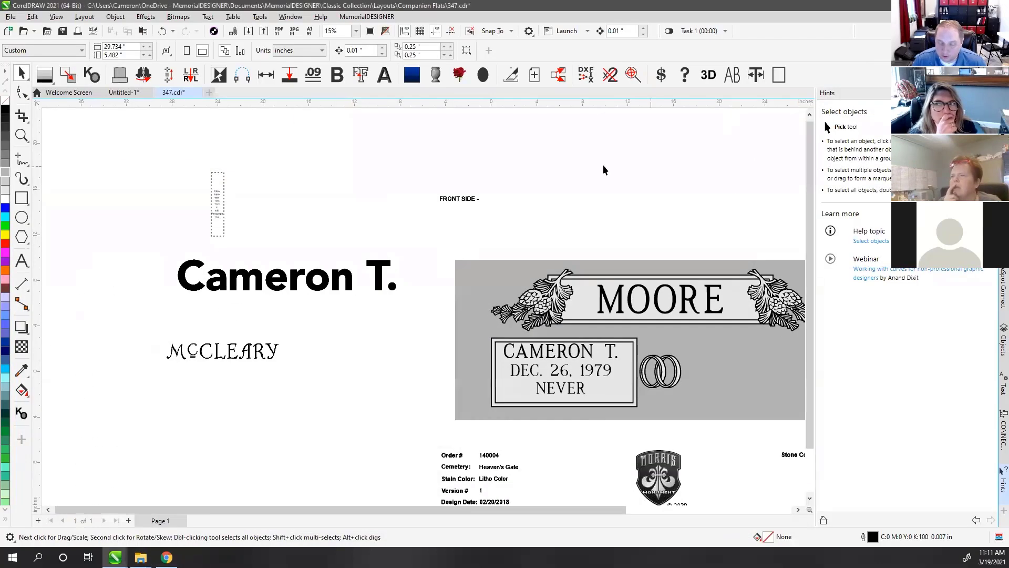
- Filter the Fonts folder by 'l' and select Locanita Regular to confirm it is installed
{"action": "mouse_move", "coordinate": [140, 556]}
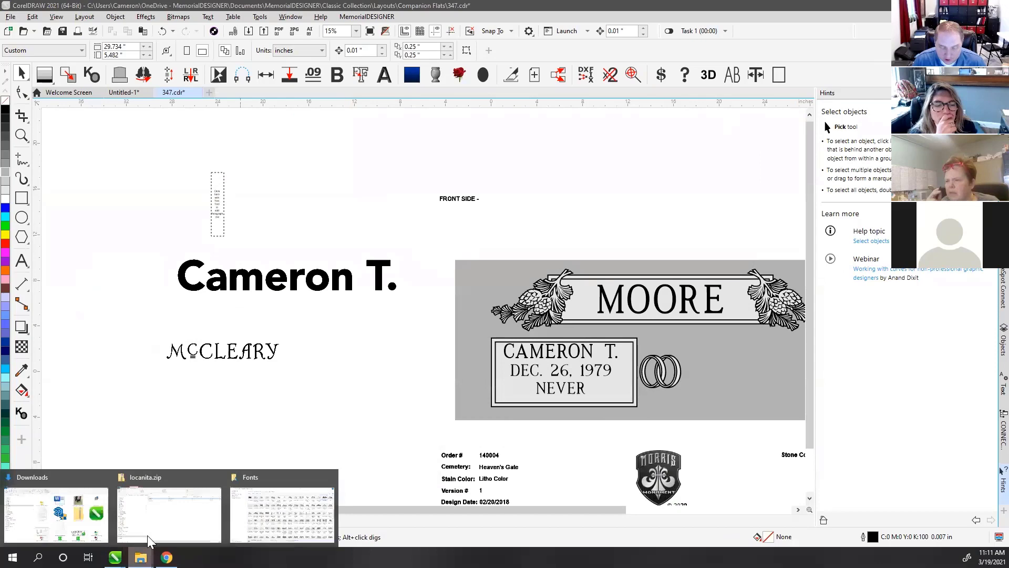
{"action": "left_click", "coordinate": [279, 515]}
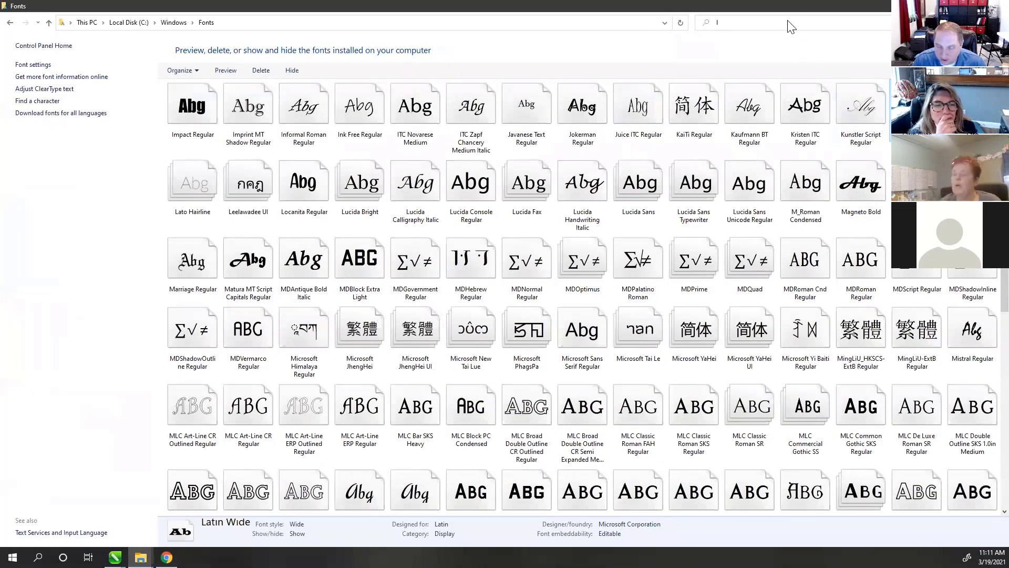
{"action": "left_click", "coordinate": [787, 22]}
{"action": "type", "text": "loca"}
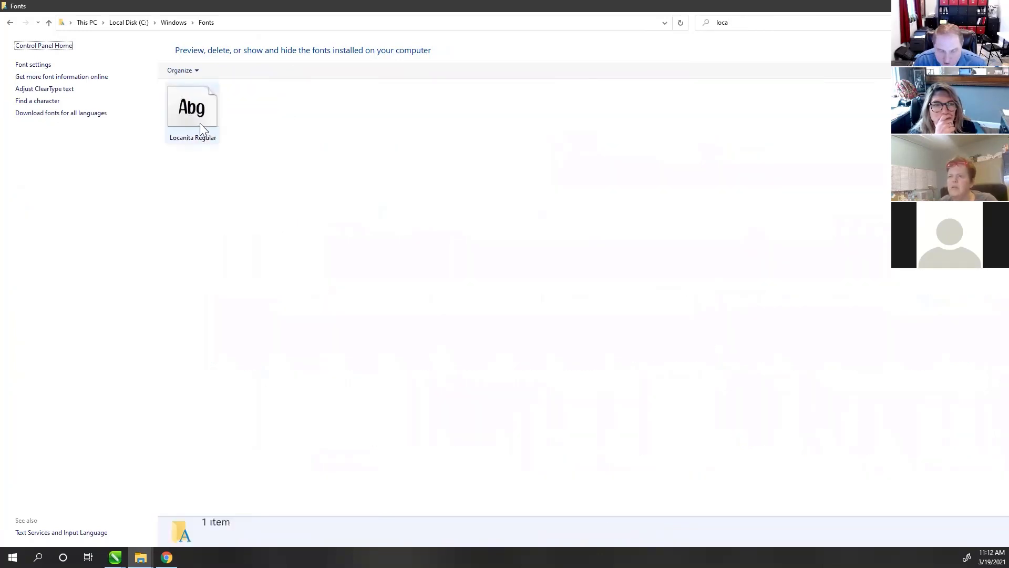
{"action": "left_click", "coordinate": [193, 122]}
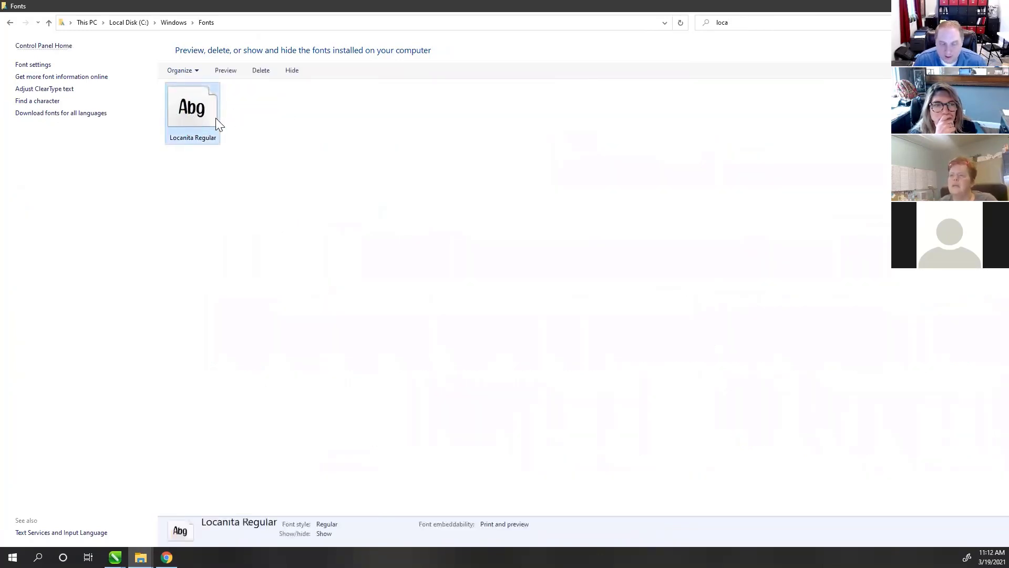
{"action": "left_click", "coordinate": [269, 112]}
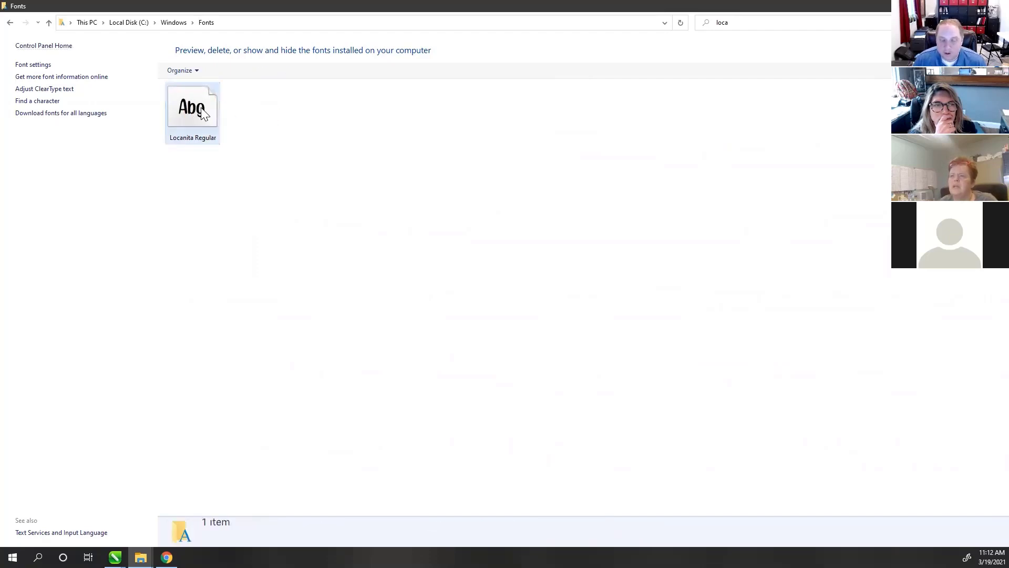
{"action": "left_click", "coordinate": [195, 108]}
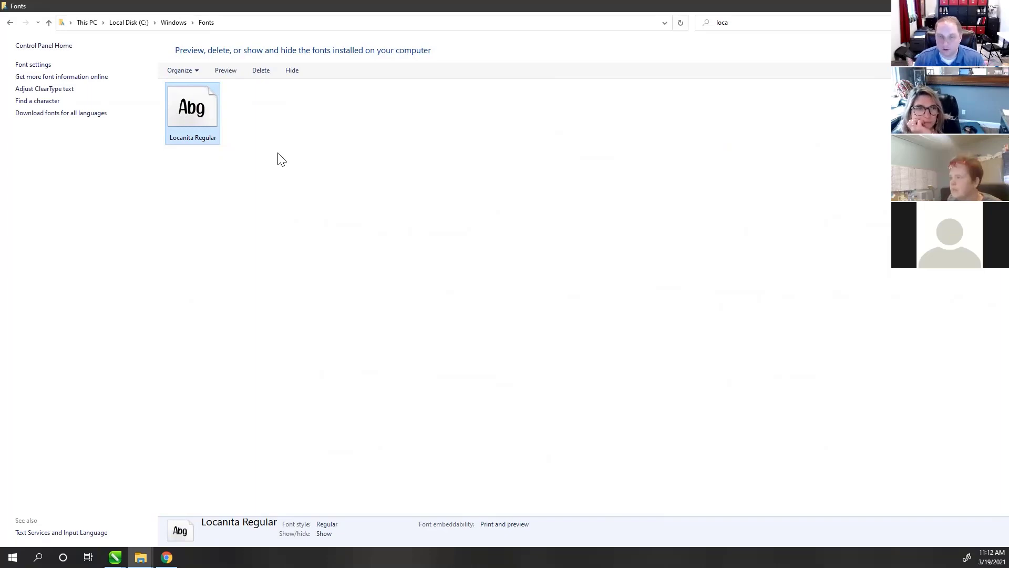
{"action": "left_click", "coordinate": [254, 113]}
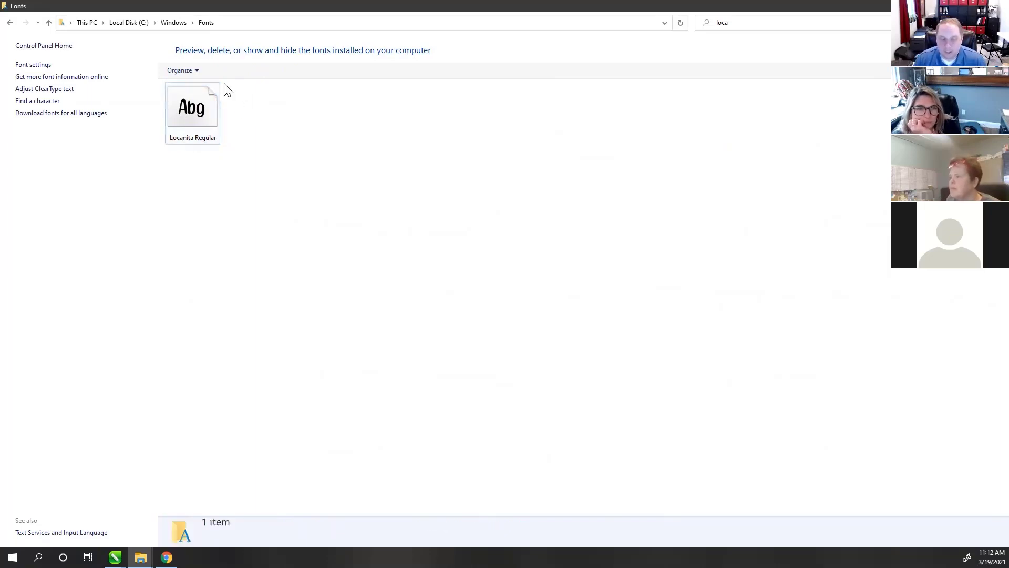
{"action": "left_click", "coordinate": [195, 116]}
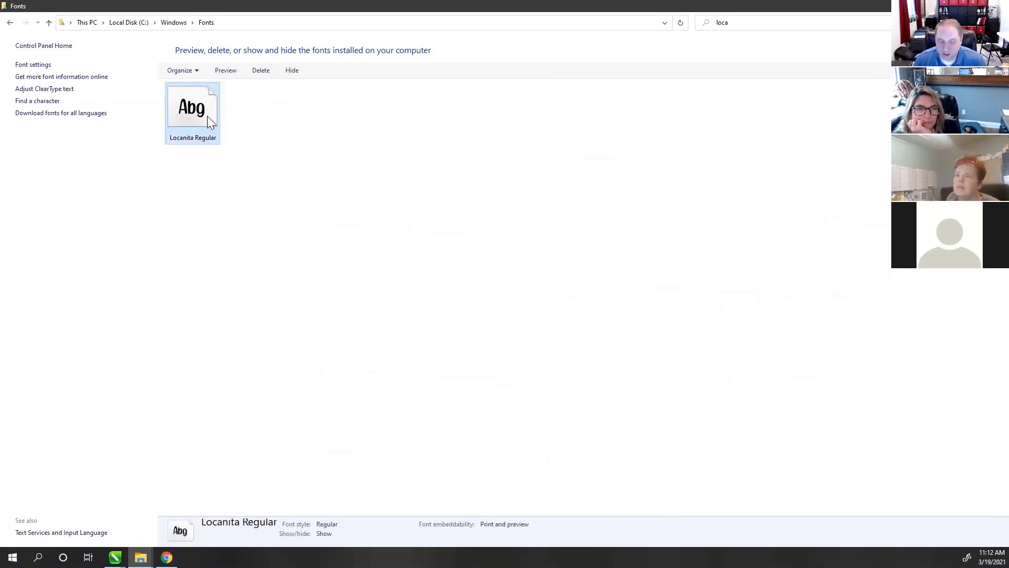
{"action": "left_click", "coordinate": [291, 141]}
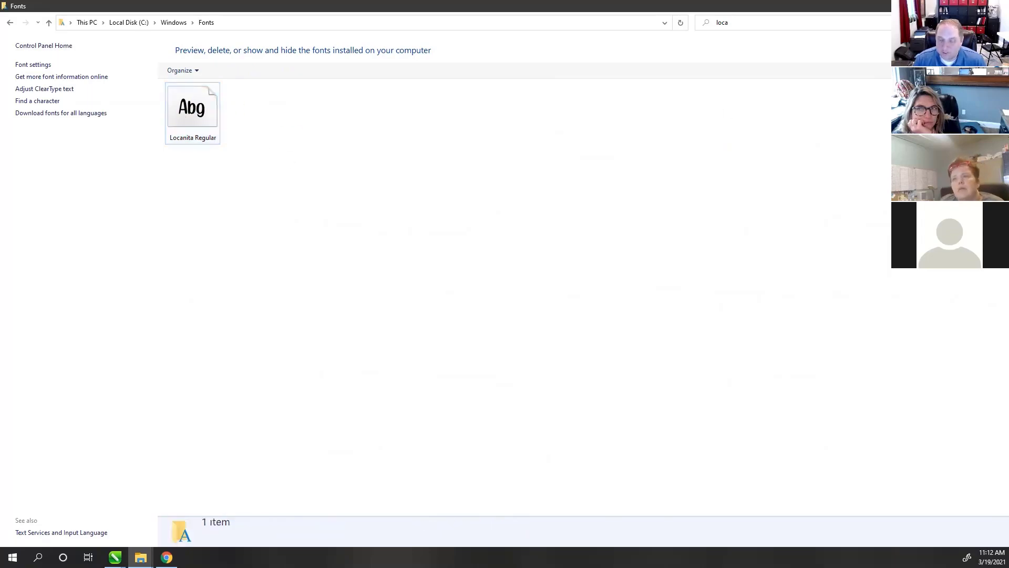
{"action": "left_click", "coordinate": [115, 557]}
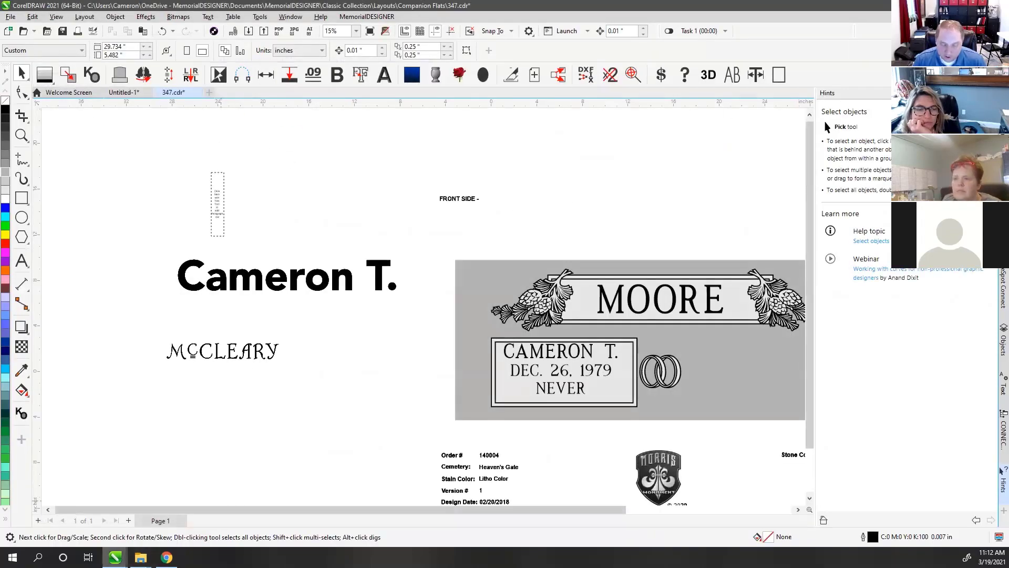
{"action": "mouse_move", "coordinate": [115, 557]}
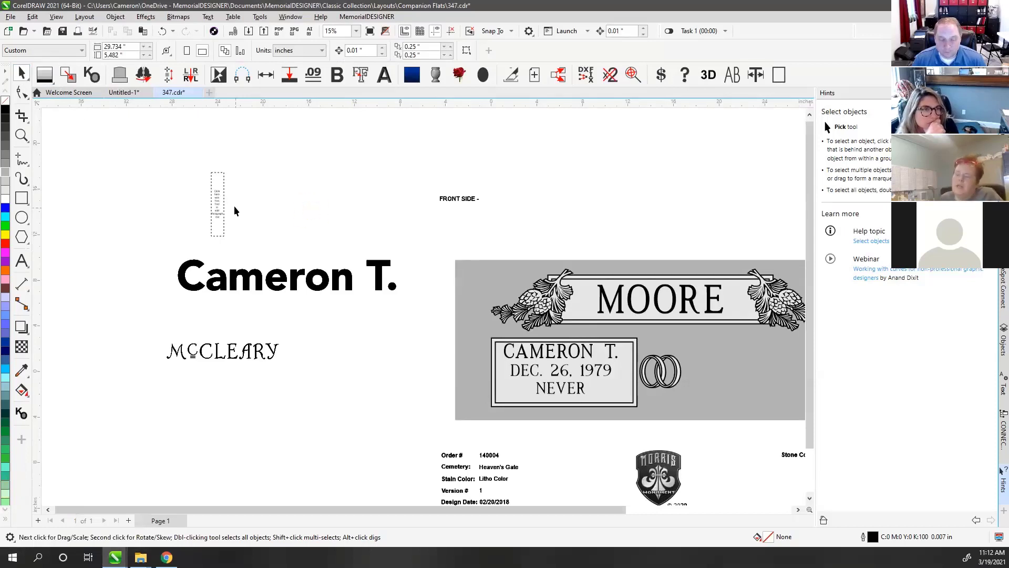
{"action": "left_click", "coordinate": [216, 201]}
{"action": "key", "text": "Delete"}
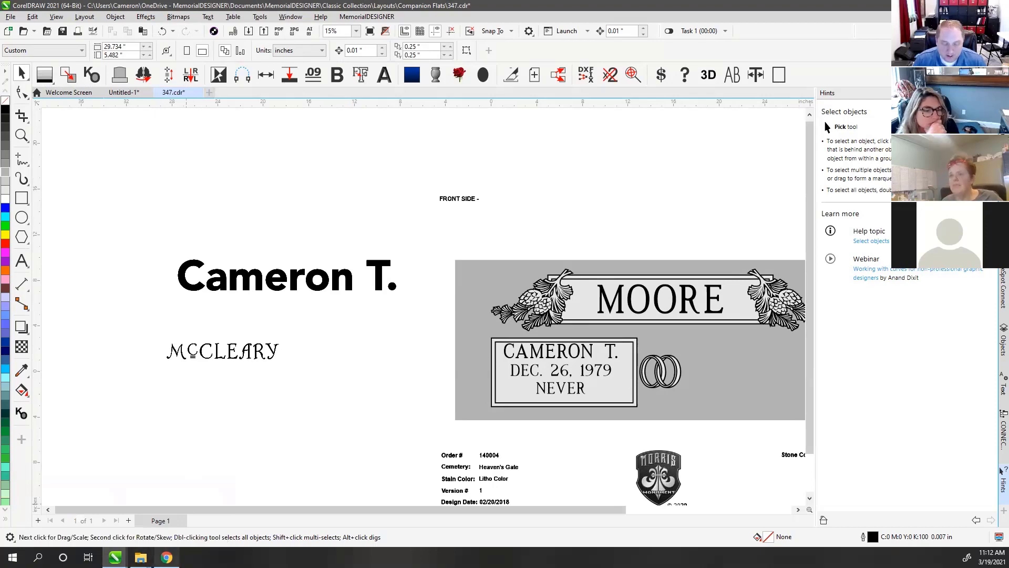
{"action": "left_click", "coordinate": [166, 557]}
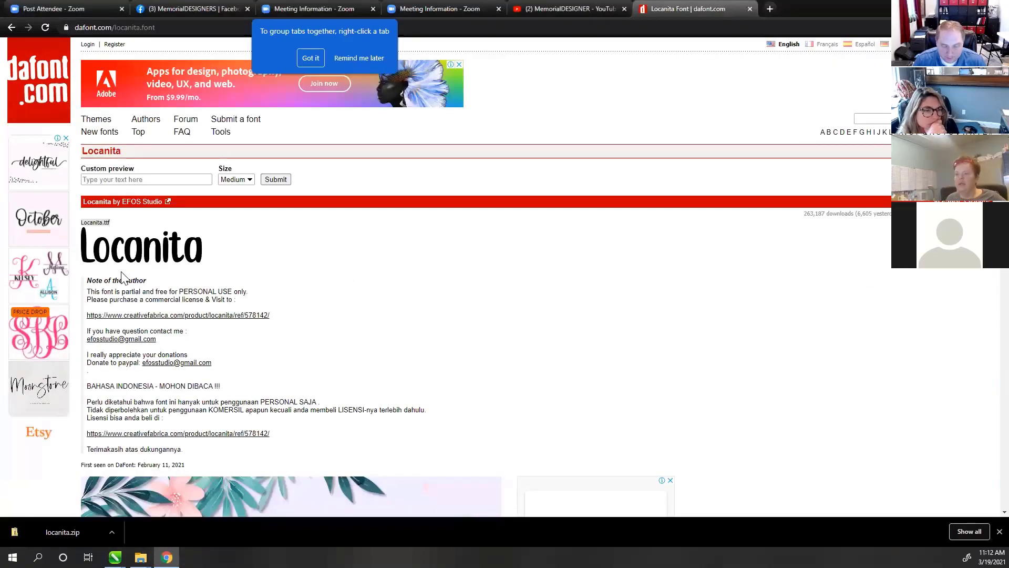
- Review dafont's personal-use licence note and open Locanita's $10 commercial-licence page on Creative Fabrica
{"action": "left_click_drag", "start_coordinate": [88, 293], "coordinate": [250, 300]}
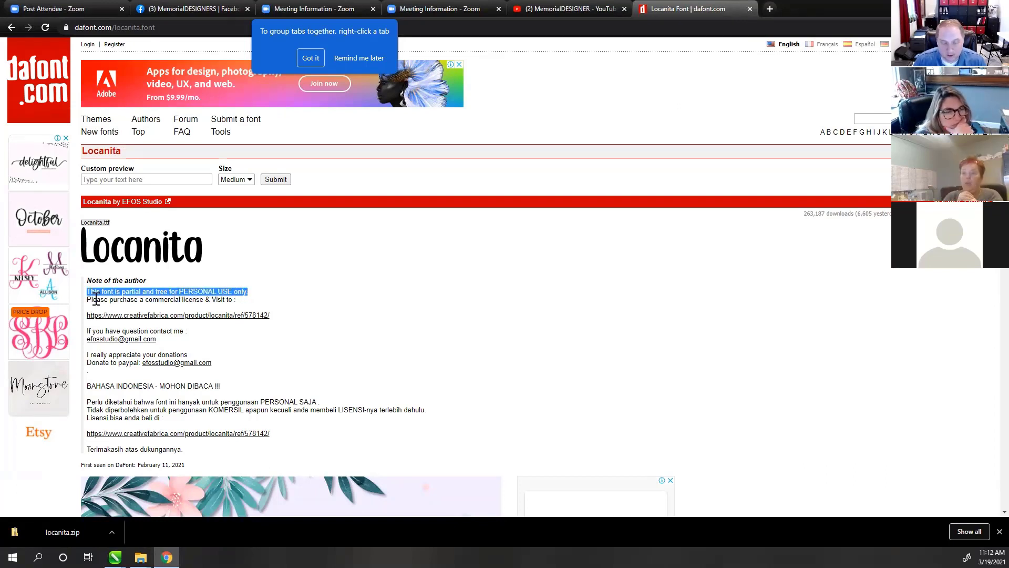
{"action": "left_click_drag", "start_coordinate": [95, 299], "coordinate": [204, 305]}
{"action": "left_click", "coordinate": [199, 302]}
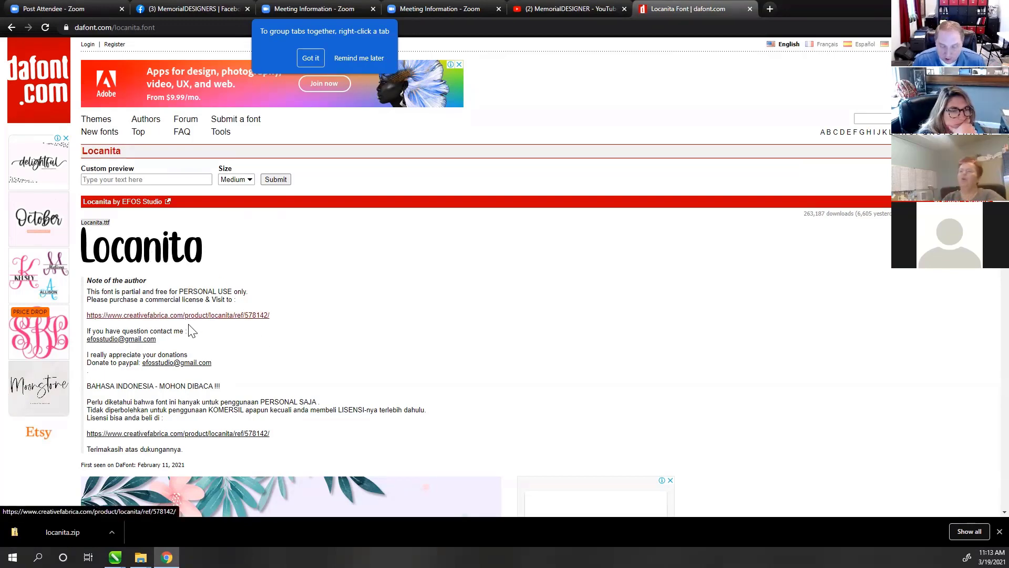
{"action": "left_click", "coordinate": [153, 315]}
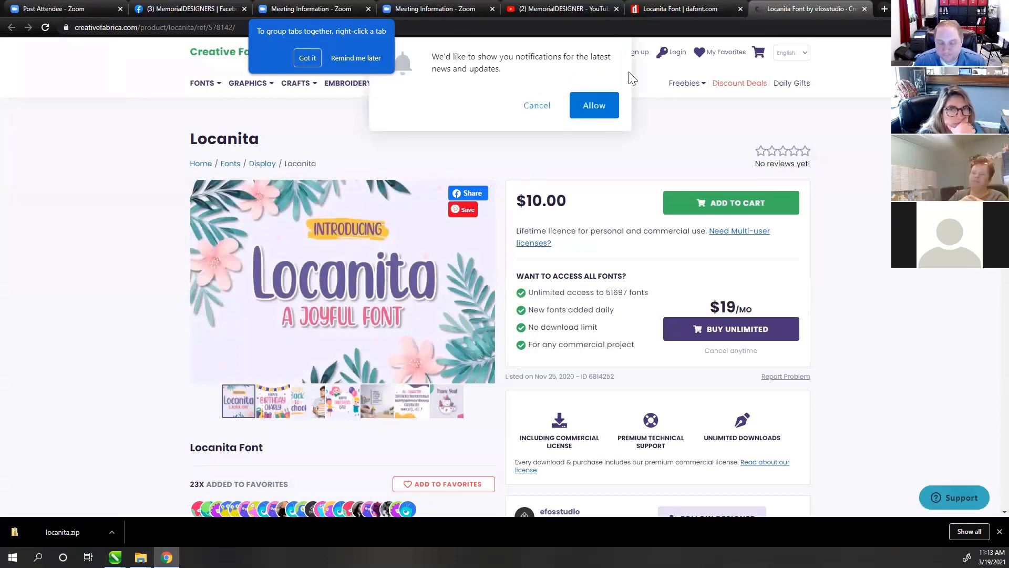
{"action": "left_click", "coordinate": [307, 58]}
{"action": "left_click", "coordinate": [350, 26]}
- Visit fonts.com, dismissing its popups and sign-in, then return to the 347.cdr layout
{"action": "type", "text": "f"}
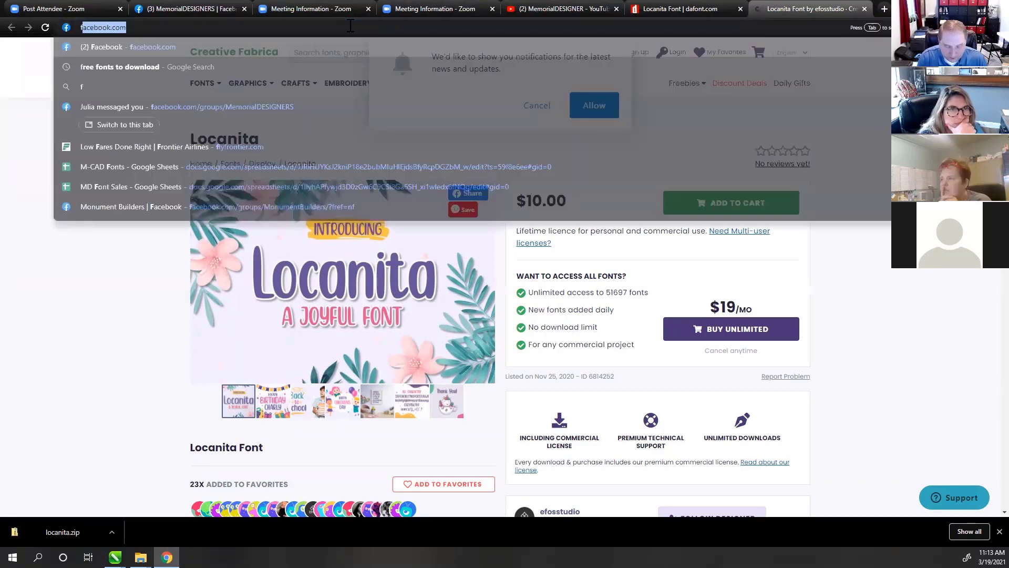
{"action": "type", "text": "onts.co"}
{"action": "key", "text": "Return"}
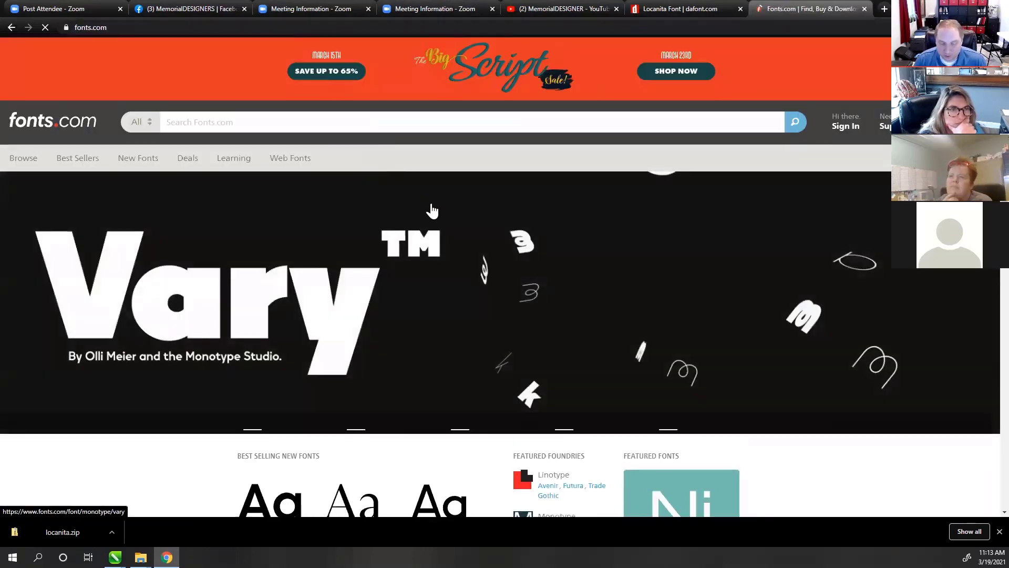
{"action": "left_click", "coordinate": [152, 126]}
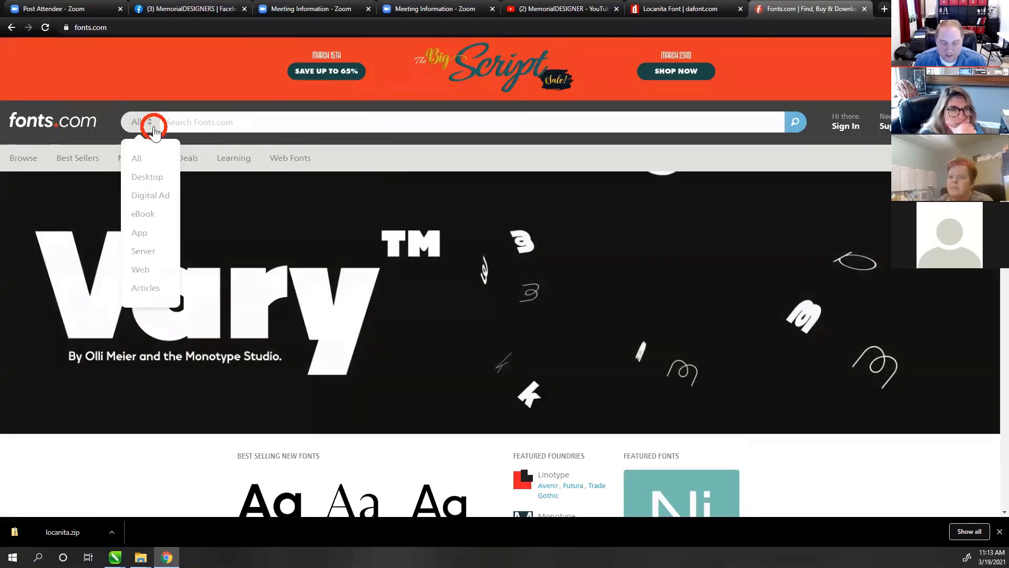
{"action": "left_click", "coordinate": [221, 120]}
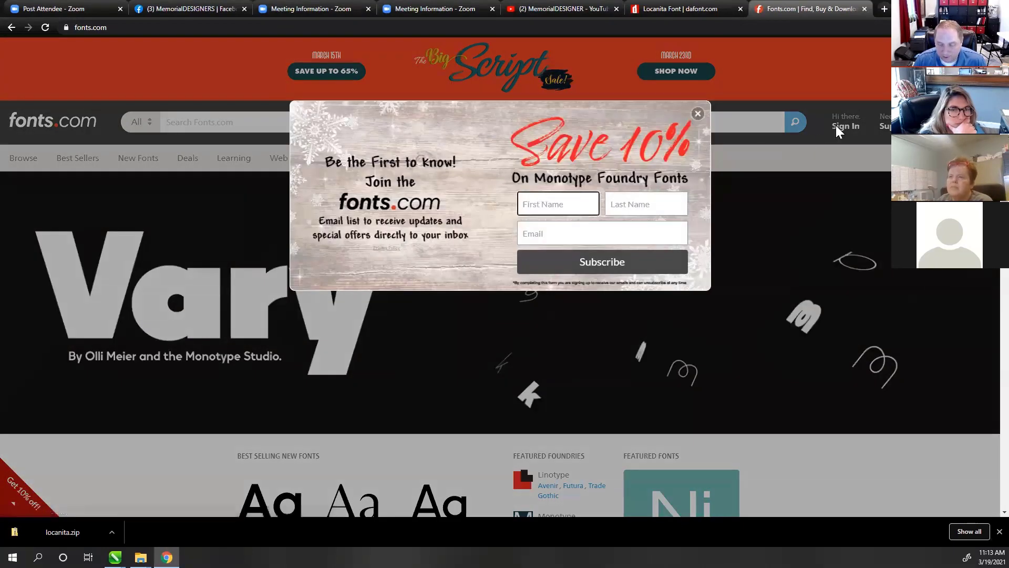
{"action": "left_click", "coordinate": [835, 126]}
{"action": "left_click", "coordinate": [847, 126]}
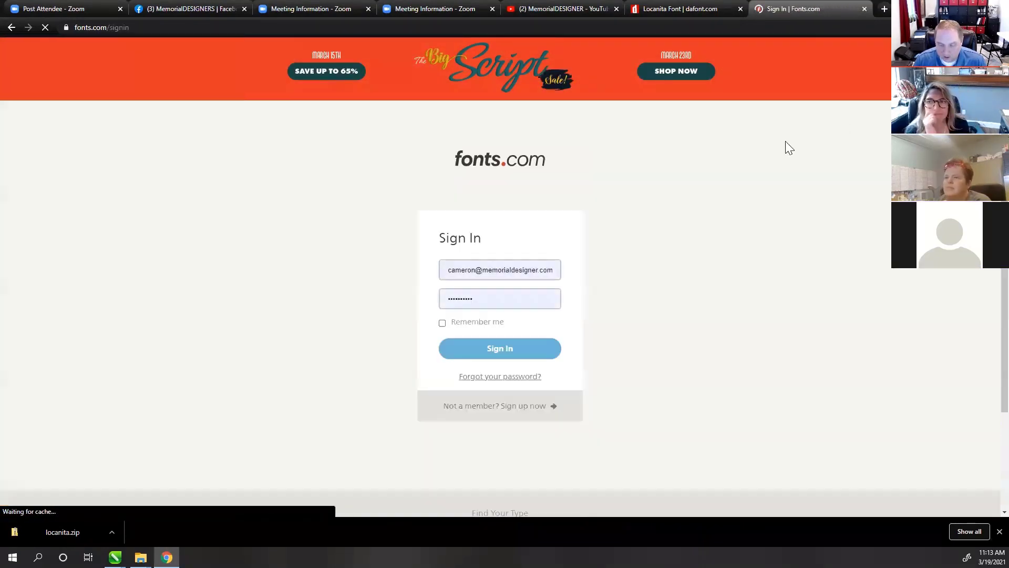
{"action": "left_click", "coordinate": [494, 349]}
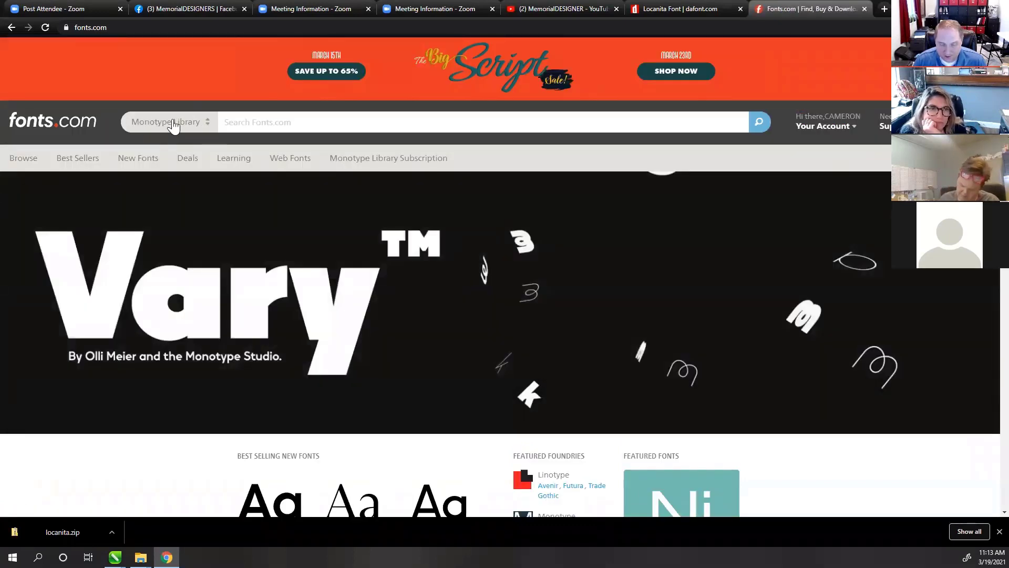
{"action": "left_click", "coordinate": [220, 121]}
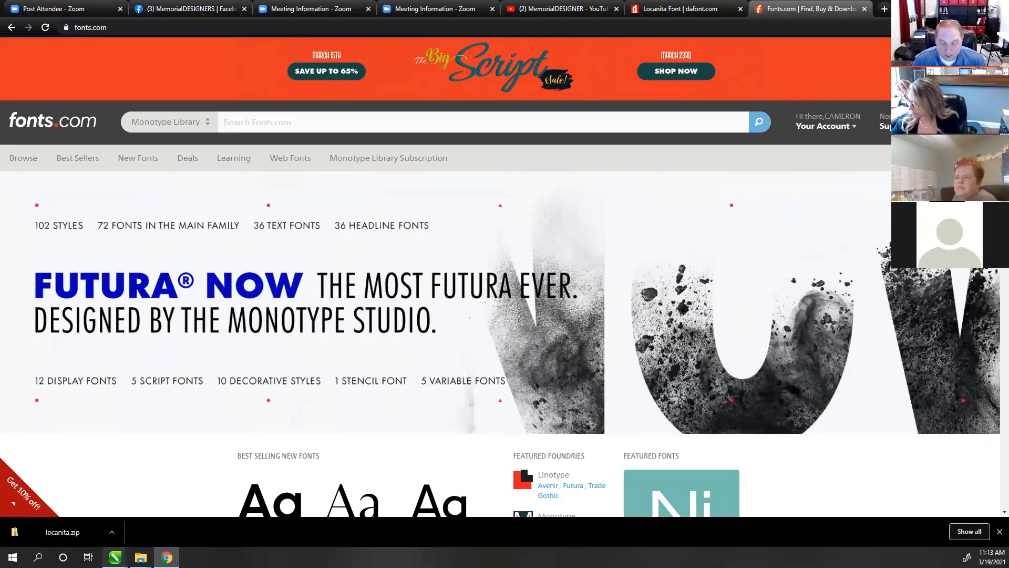
{"action": "mouse_move", "coordinate": [115, 556]}
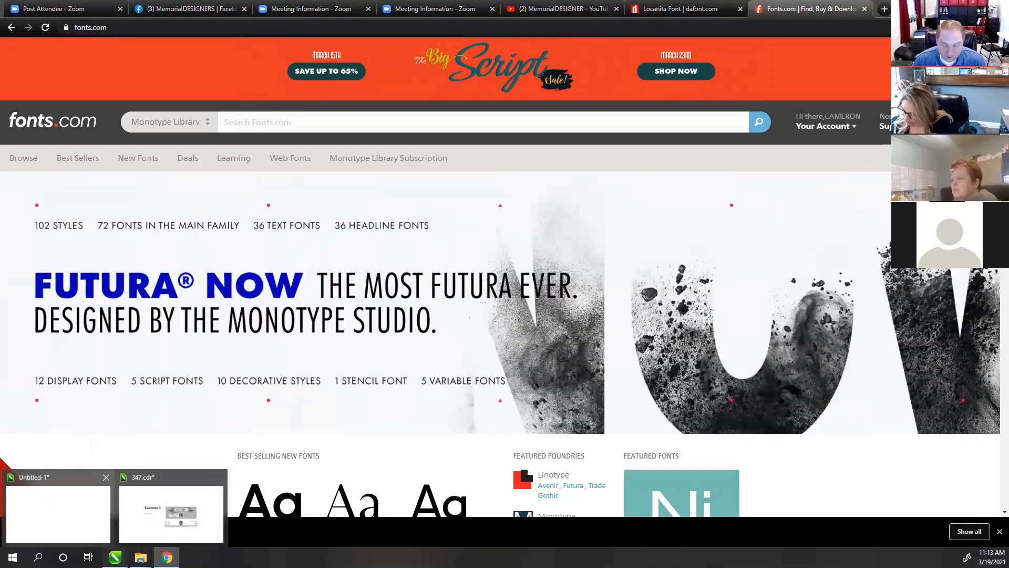
{"action": "left_click", "coordinate": [184, 507]}
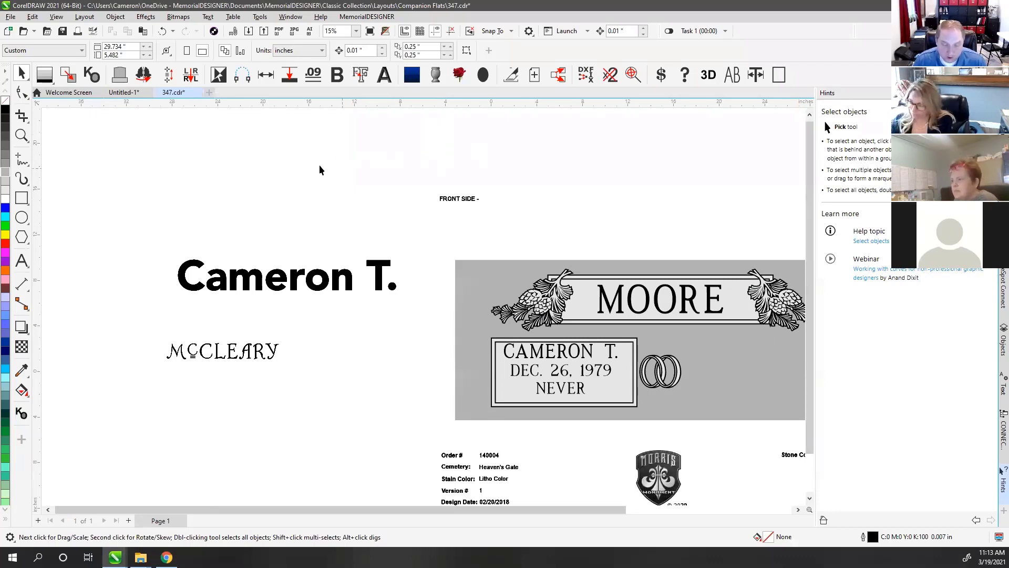
- Show the Welcome Screen's Get Started recent files, browse the Window menu, and list available dockers
{"action": "left_click", "coordinate": [38, 94]}
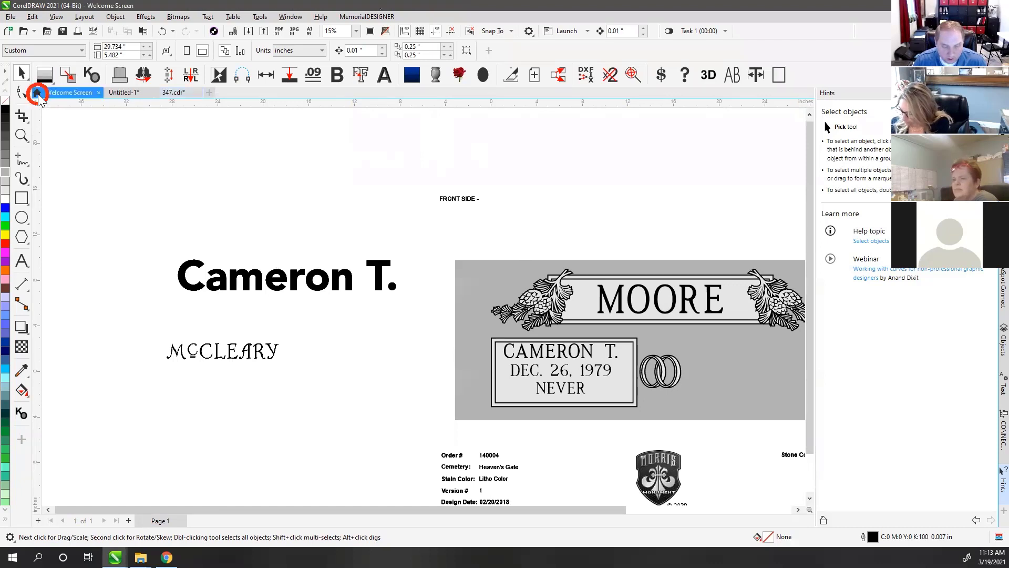
{"action": "left_click", "coordinate": [101, 288]}
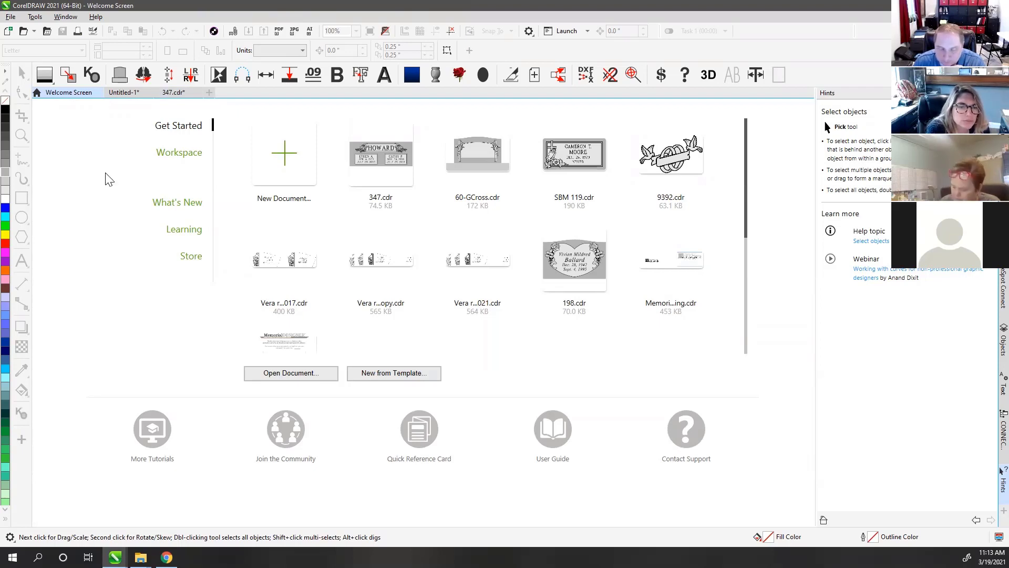
{"action": "left_click", "coordinate": [59, 17]}
{"action": "mouse_move", "coordinate": [38, 18]}
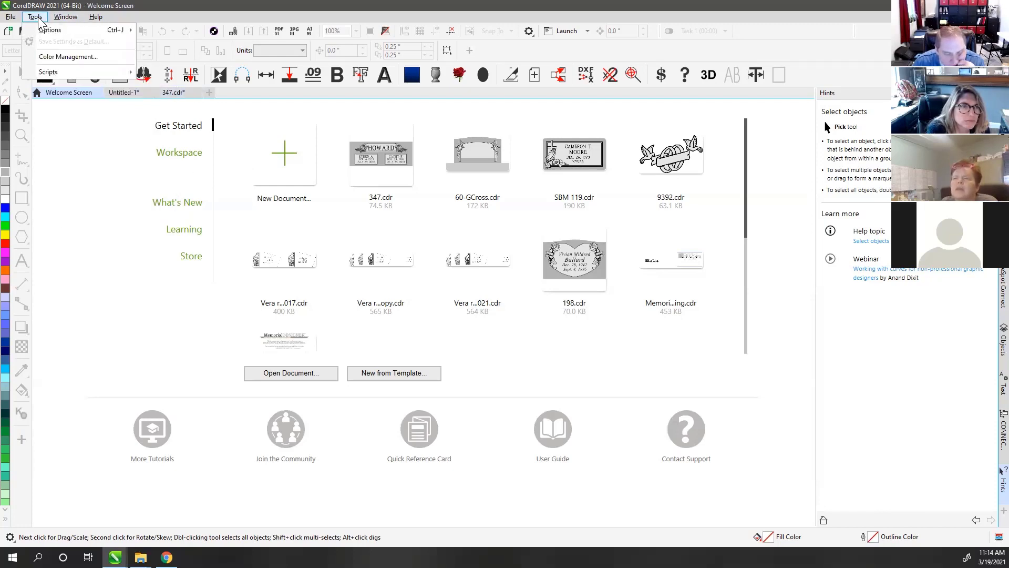
{"action": "left_click", "coordinate": [97, 313]}
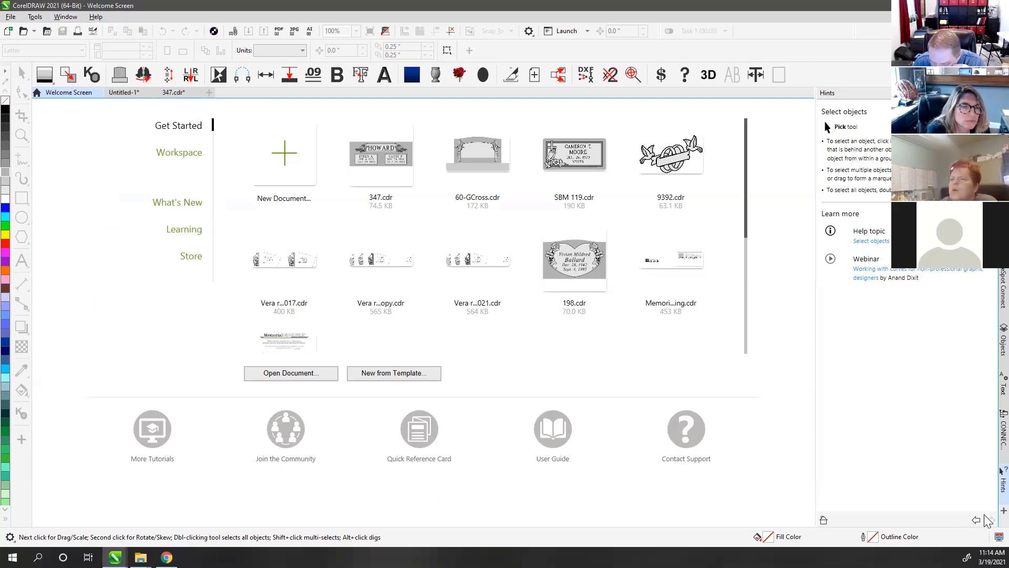
{"action": "left_click", "coordinate": [1003, 510]}
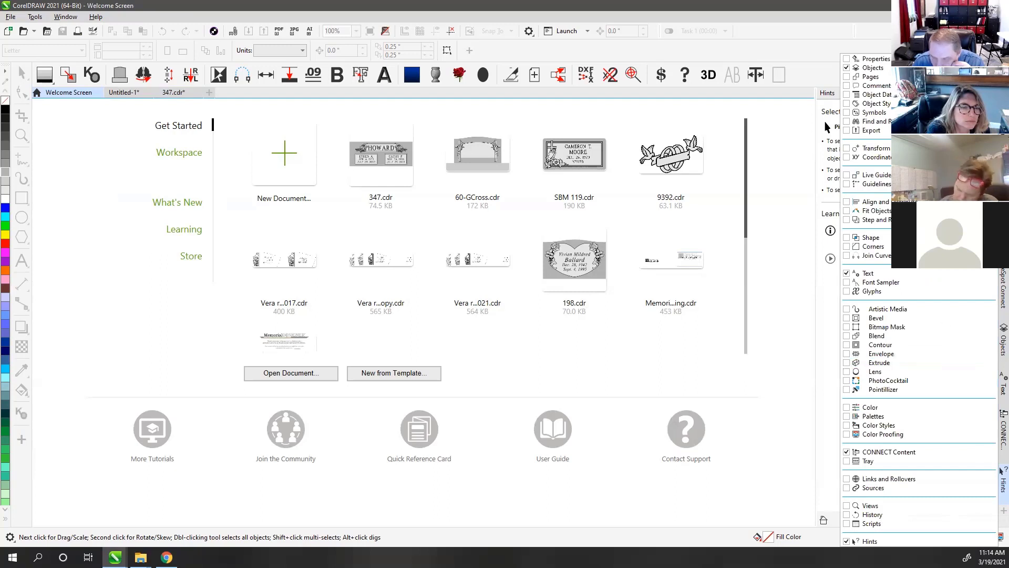
{"action": "left_click", "coordinate": [873, 390]}
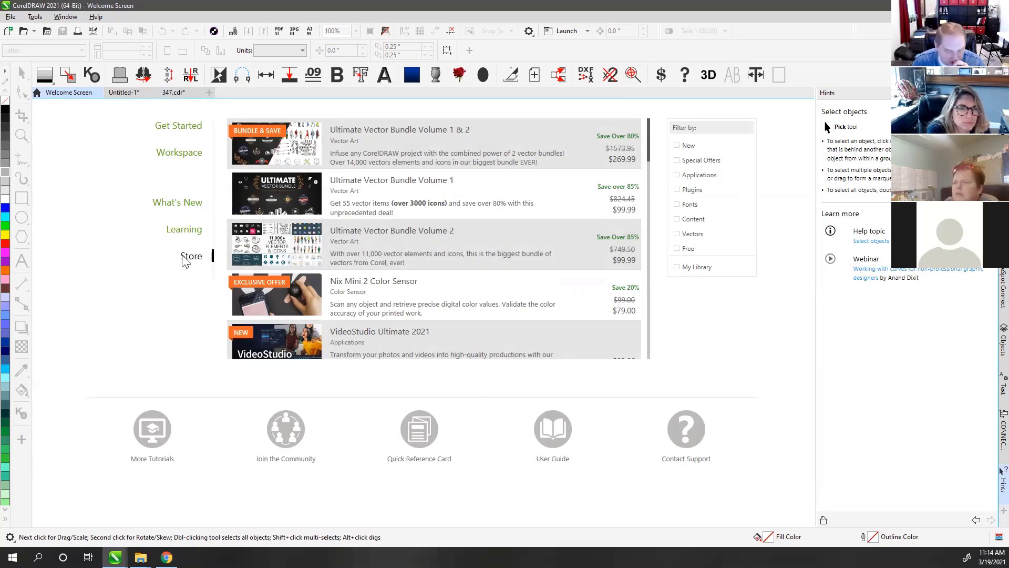
{"action": "left_click_drag", "start_coordinate": [649, 139], "coordinate": [677, 162]}
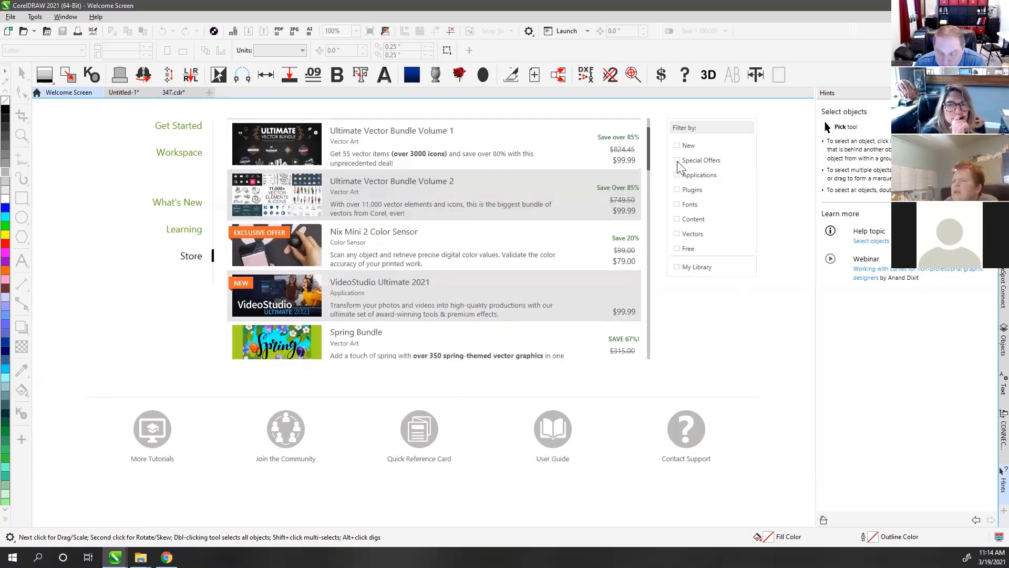
{"action": "left_click", "coordinate": [677, 205]}
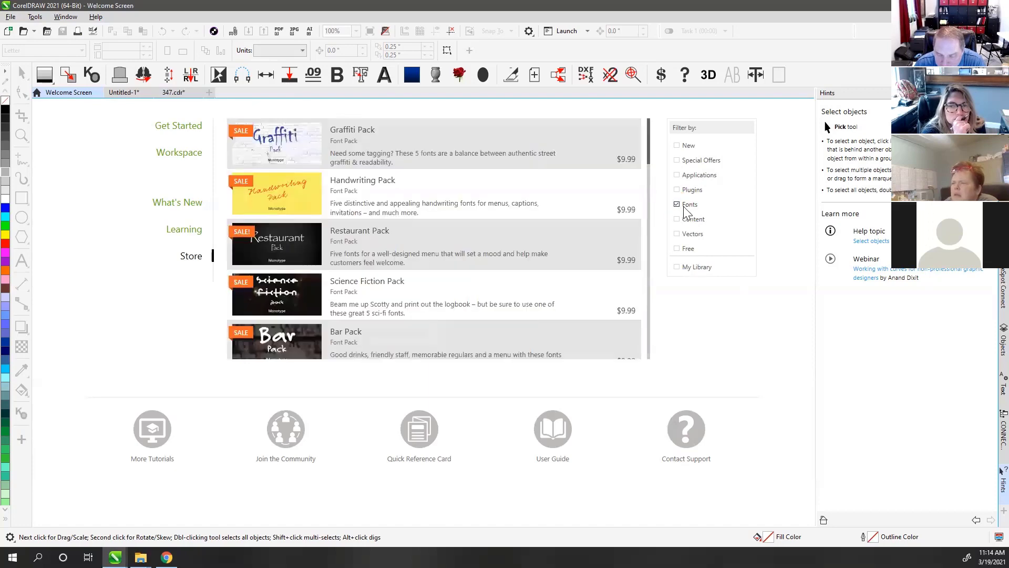
{"action": "left_click", "coordinate": [678, 248]}
{"action": "left_click_drag", "start_coordinate": [653, 150], "coordinate": [660, 278]}
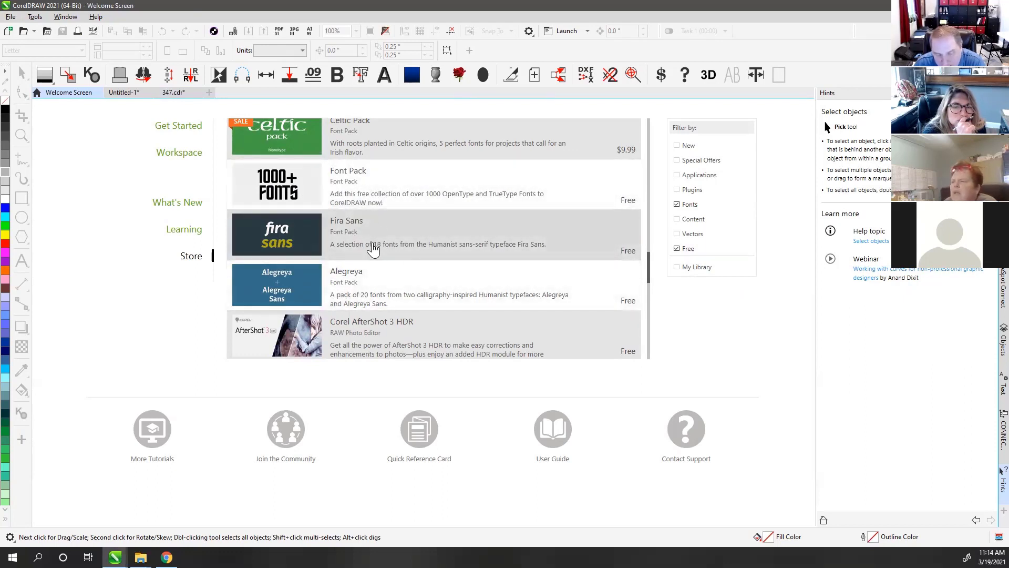
{"action": "scroll", "coordinate": [392, 260], "scroll_direction": "up", "scroll_amount": 3}
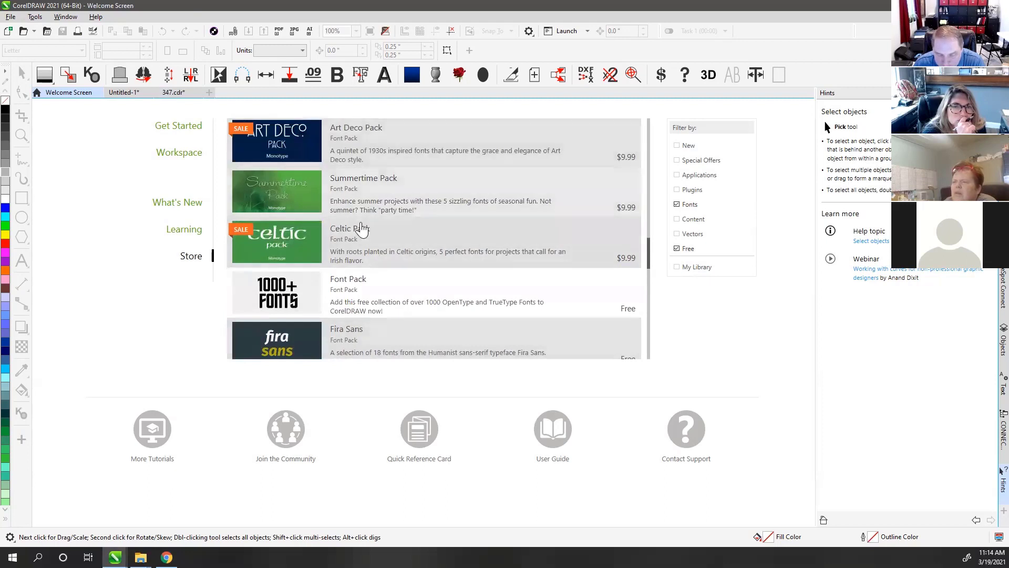
{"action": "scroll", "coordinate": [371, 251], "scroll_direction": "down", "scroll_amount": 3}
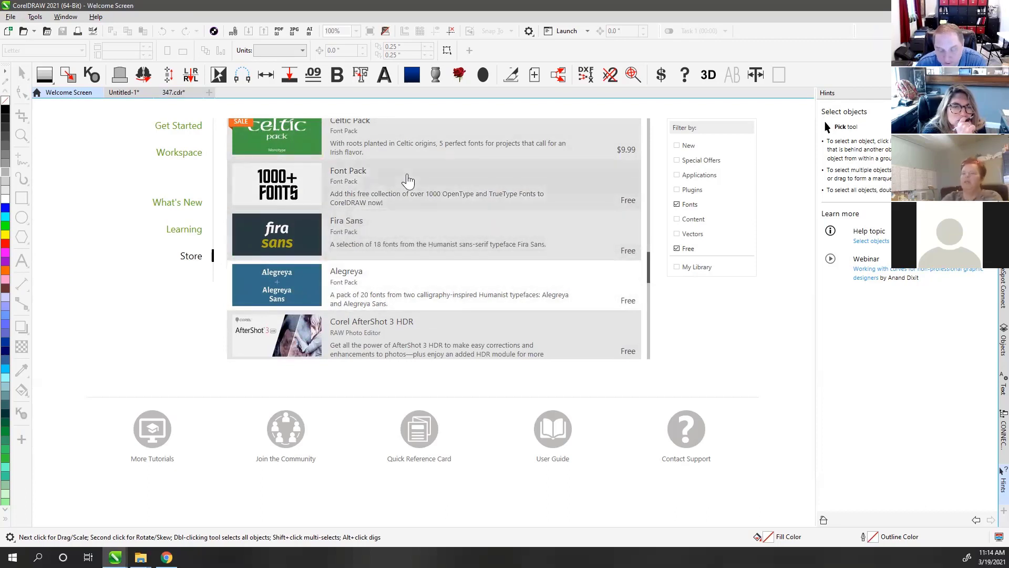
{"action": "left_click", "coordinate": [20, 71]}
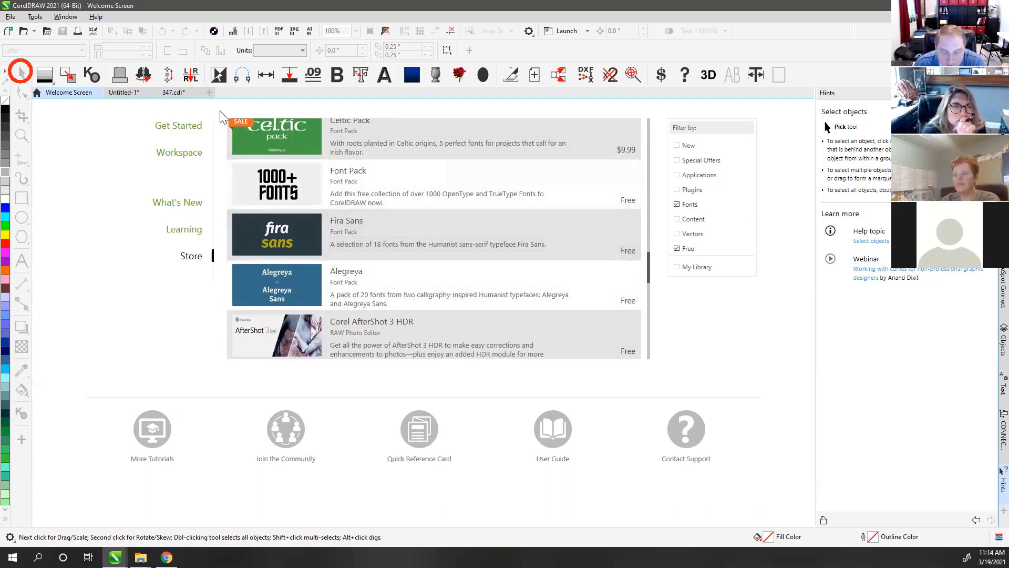
{"action": "left_click", "coordinate": [677, 205]}
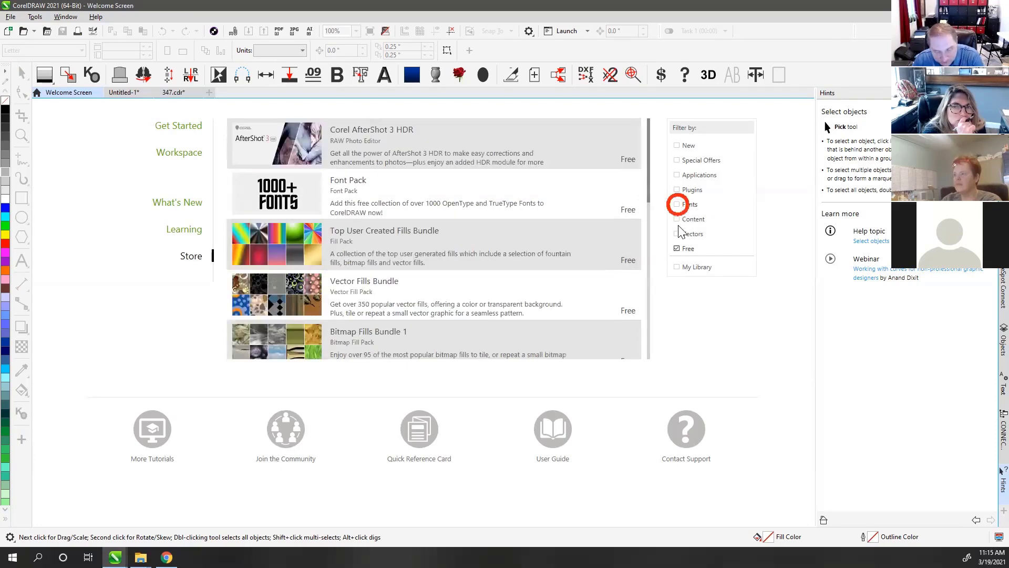
{"action": "left_click", "coordinate": [677, 248]}
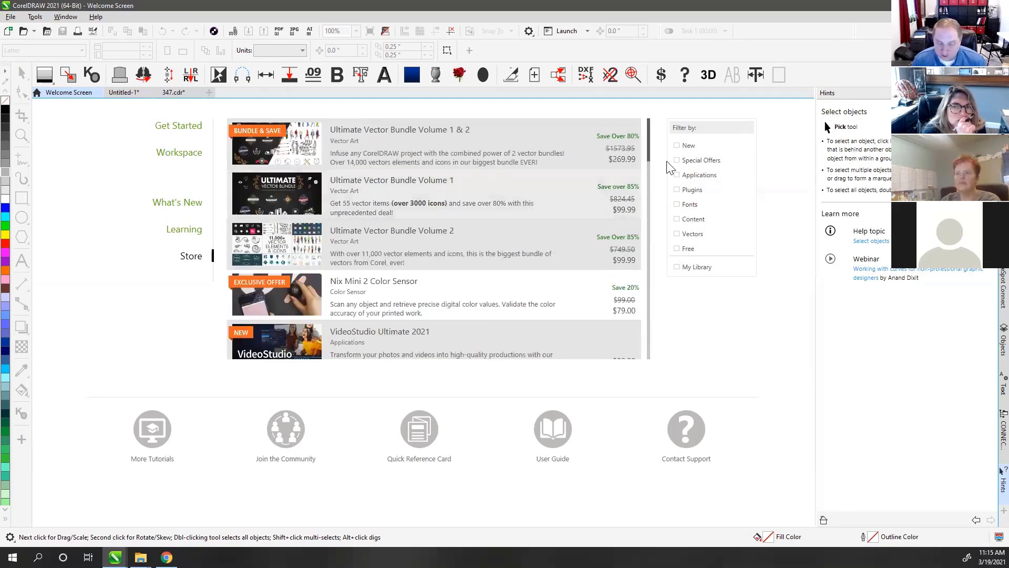
{"action": "left_click", "coordinate": [175, 131]}
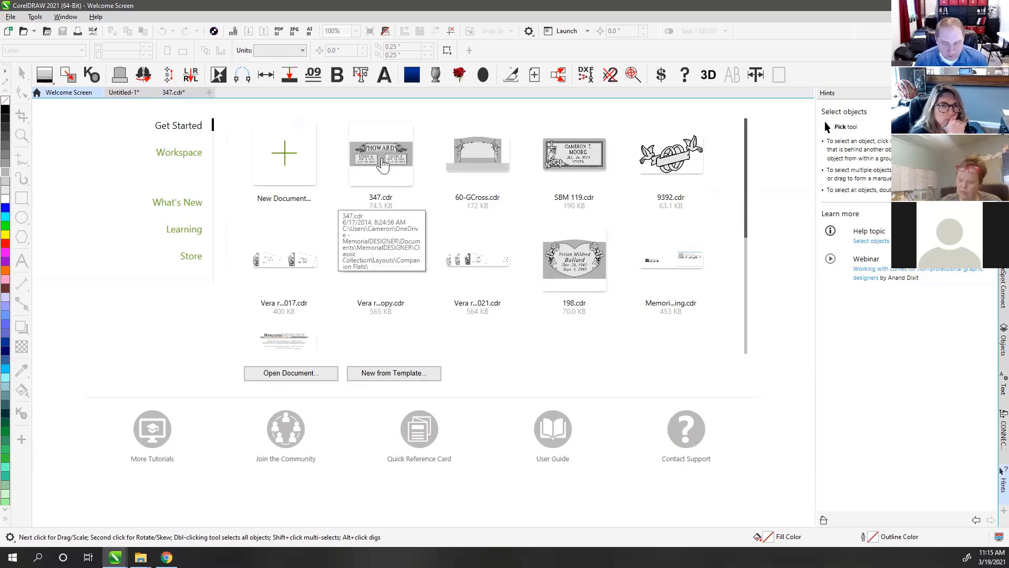
- Create new document Untitled-2, type AFFAIR on the page, and select the text object
{"action": "left_click", "coordinate": [290, 158]}
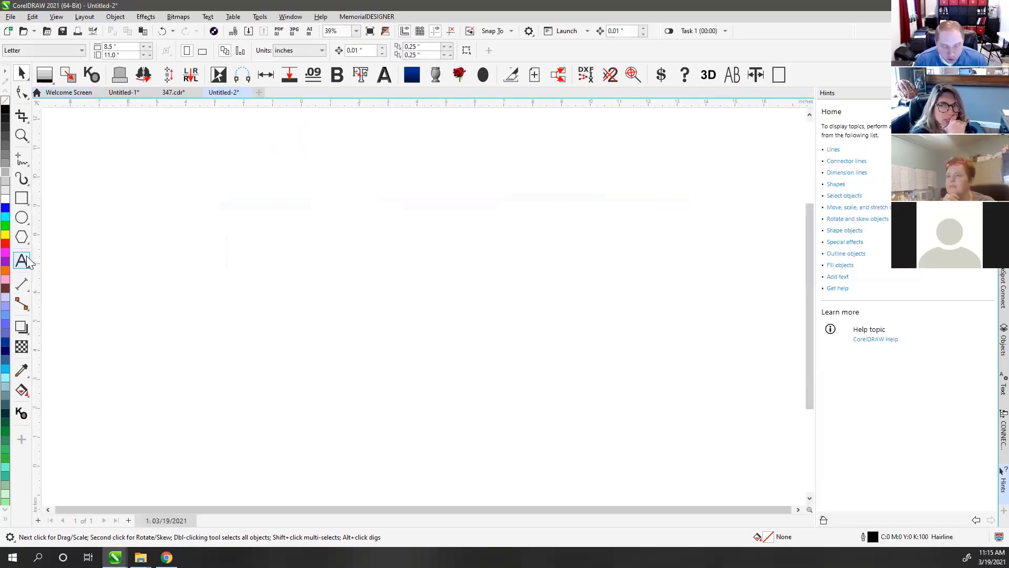
{"action": "left_click", "coordinate": [22, 260]}
{"action": "left_click", "coordinate": [299, 253]}
{"action": "type", "text": "AF"}
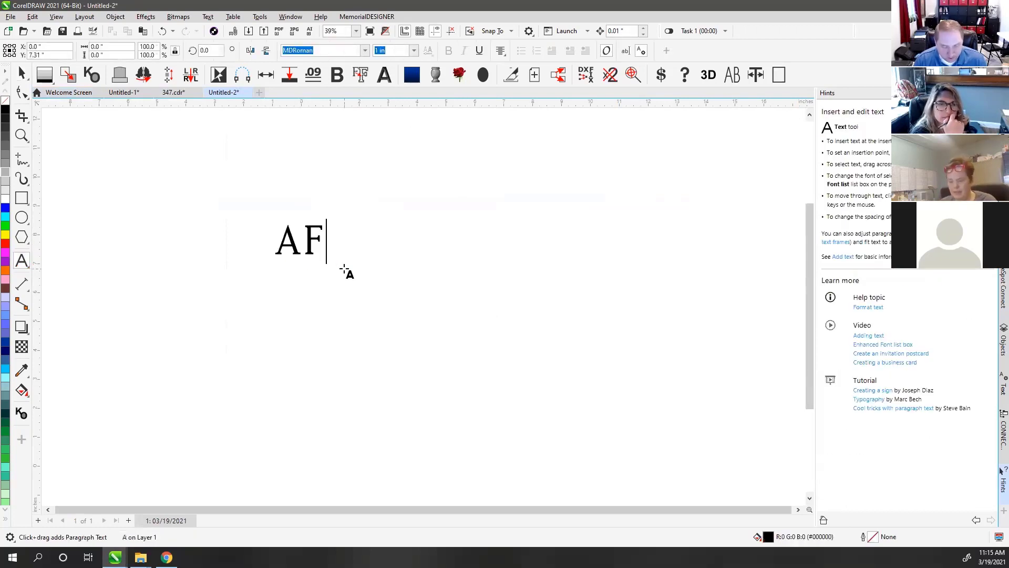
{"action": "type", "text": "F"}
{"action": "type", "text": "AIR"}
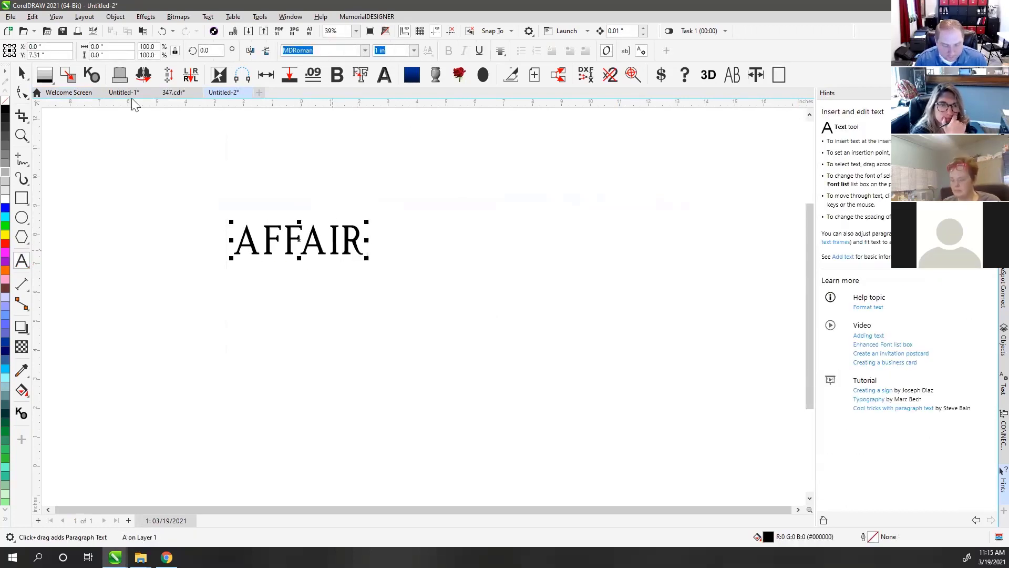
{"action": "left_click", "coordinate": [23, 74]}
{"action": "left_click", "coordinate": [193, 153]}
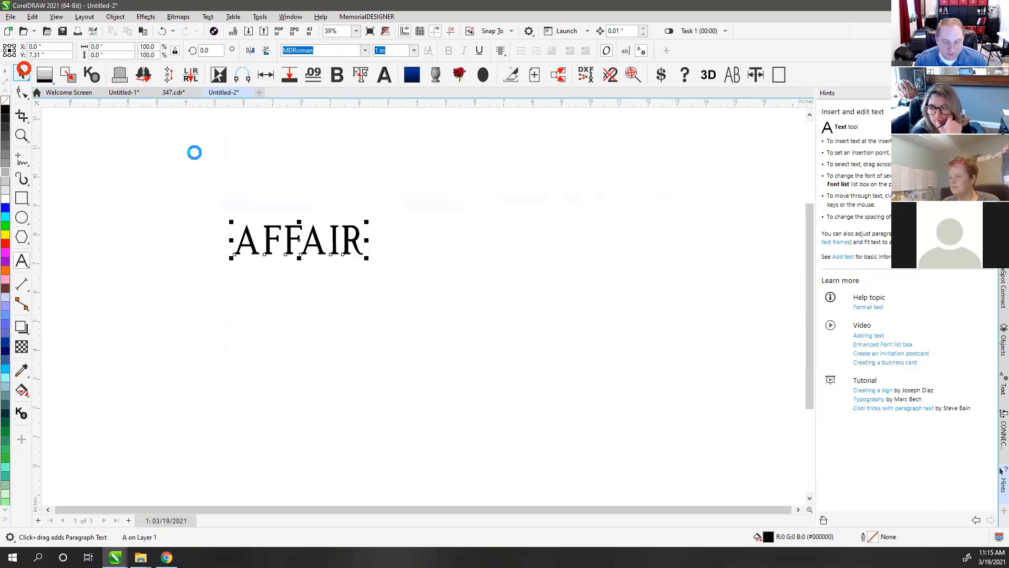
{"action": "left_click", "coordinate": [293, 233]}
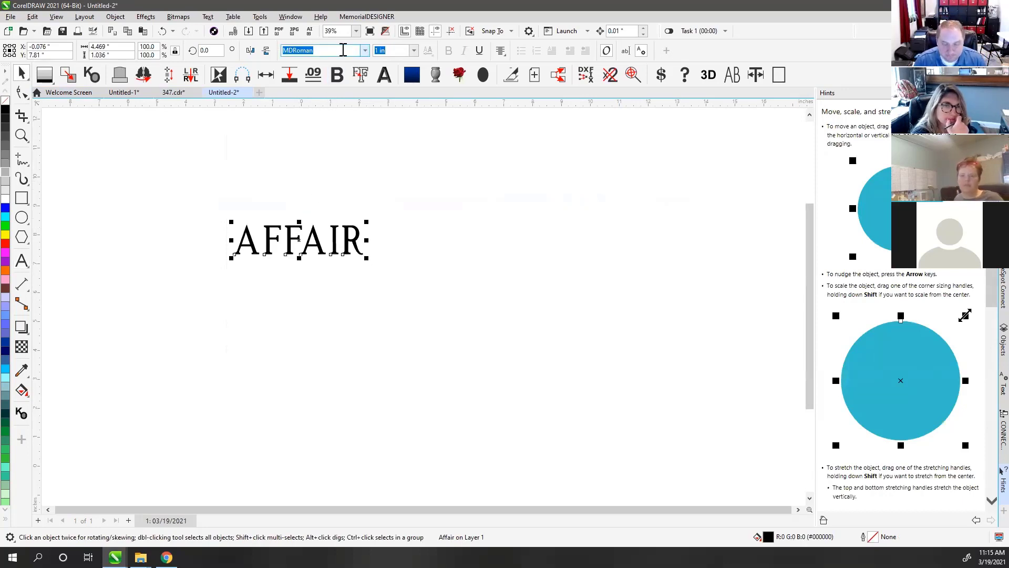
- Apply the Affair script font, enlarge the word to about 7.8 in wide, and move it lower
{"action": "type", "text": "A"}
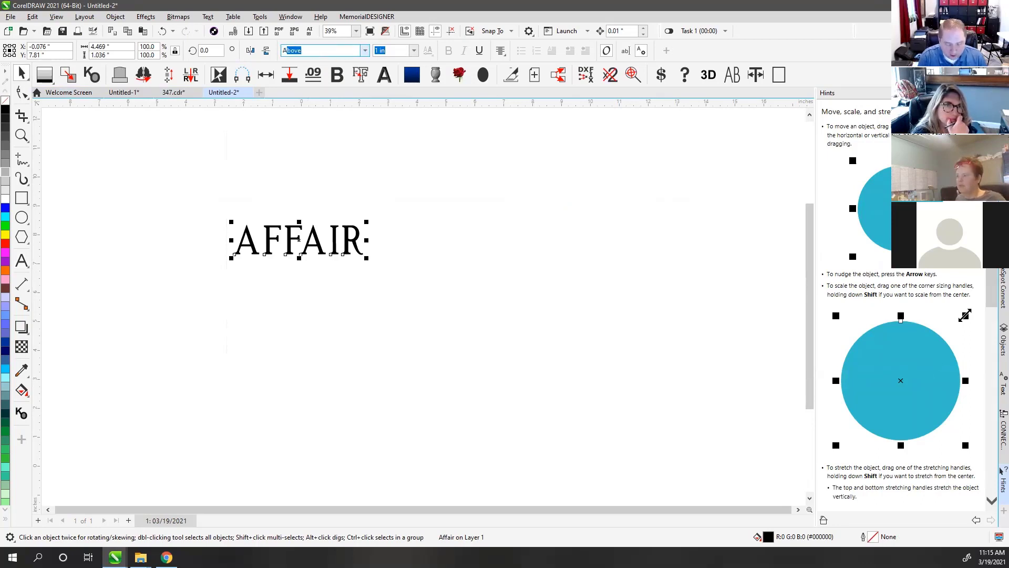
{"action": "type", "text": "ffair"}
{"action": "key", "text": "Return"}
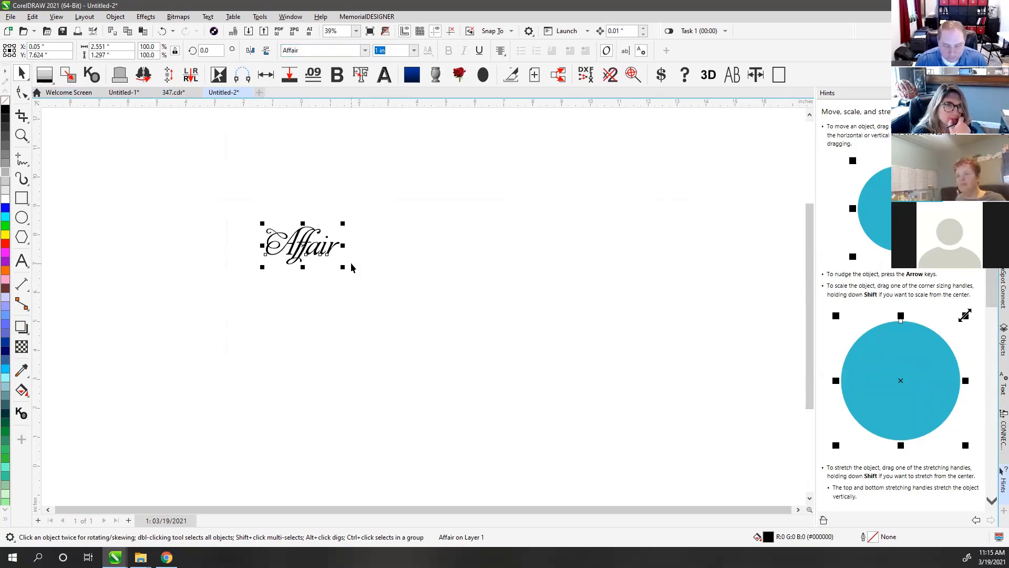
{"action": "left_click_drag", "start_coordinate": [345, 222], "coordinate": [566, 176]}
{"action": "left_click_drag", "start_coordinate": [381, 198], "coordinate": [380, 256]}
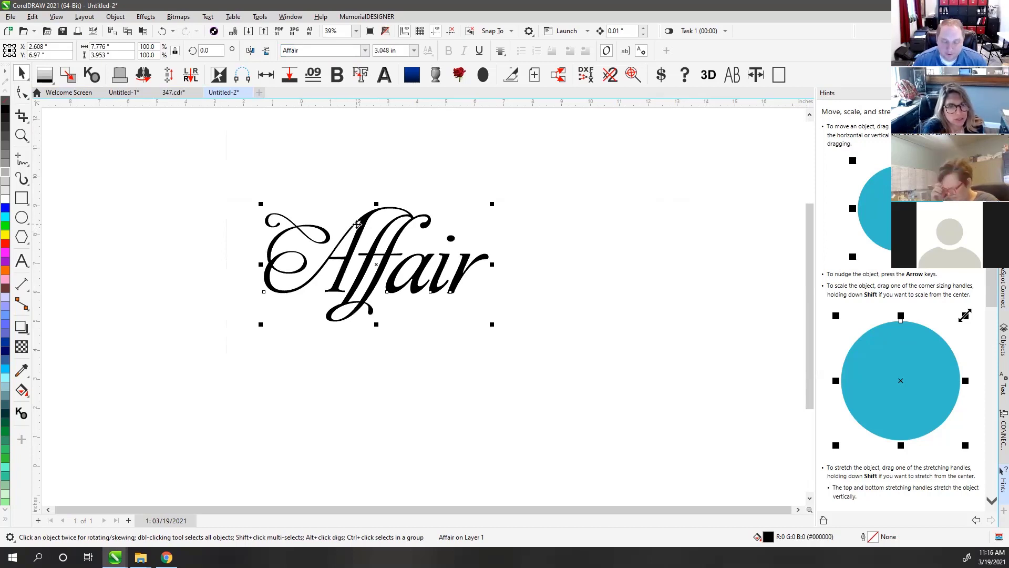
{"action": "left_click", "coordinate": [21, 260]}
{"action": "left_click", "coordinate": [480, 263]}
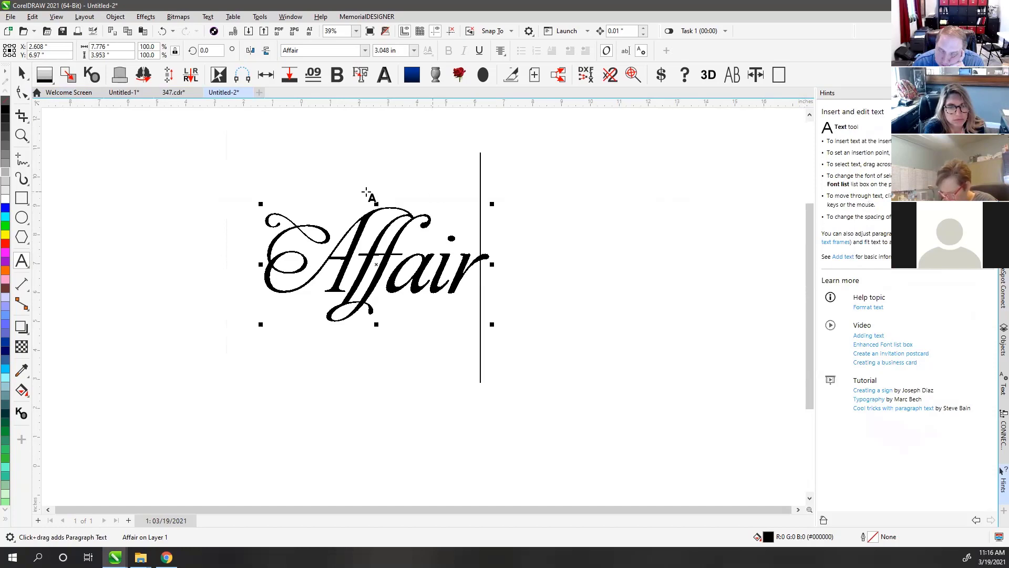
{"action": "left_click", "coordinate": [21, 74]}
{"action": "scroll", "coordinate": [398, 233], "scroll_direction": "down", "scroll_amount": 3}
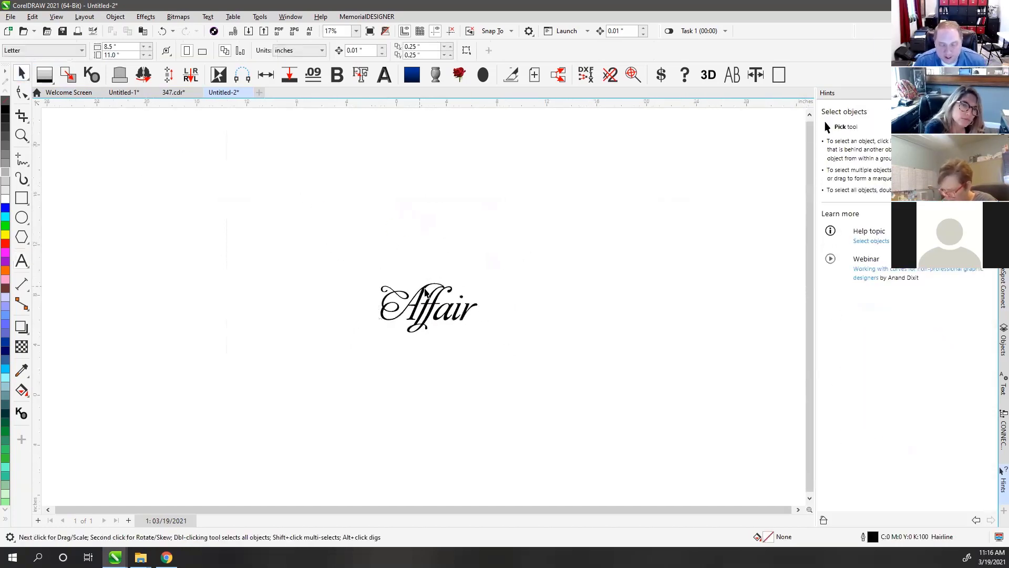
- Shift Affair up-left and draw an ellipse to its right
{"action": "left_click_drag", "start_coordinate": [430, 292], "coordinate": [200, 252]}
{"action": "left_click", "coordinate": [306, 195]}
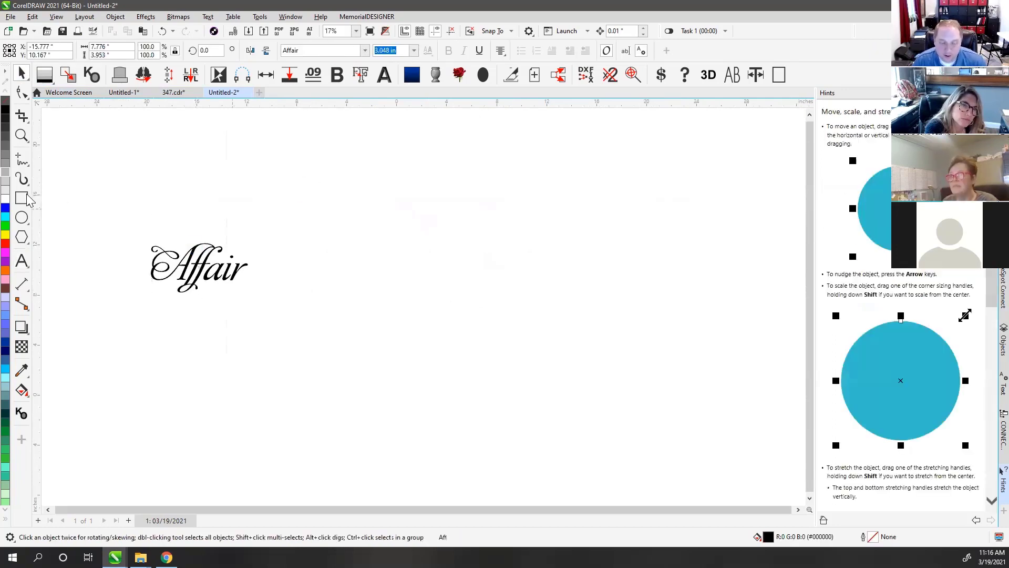
{"action": "left_click", "coordinate": [27, 213]}
{"action": "left_click_drag", "start_coordinate": [379, 197], "coordinate": [635, 400]}
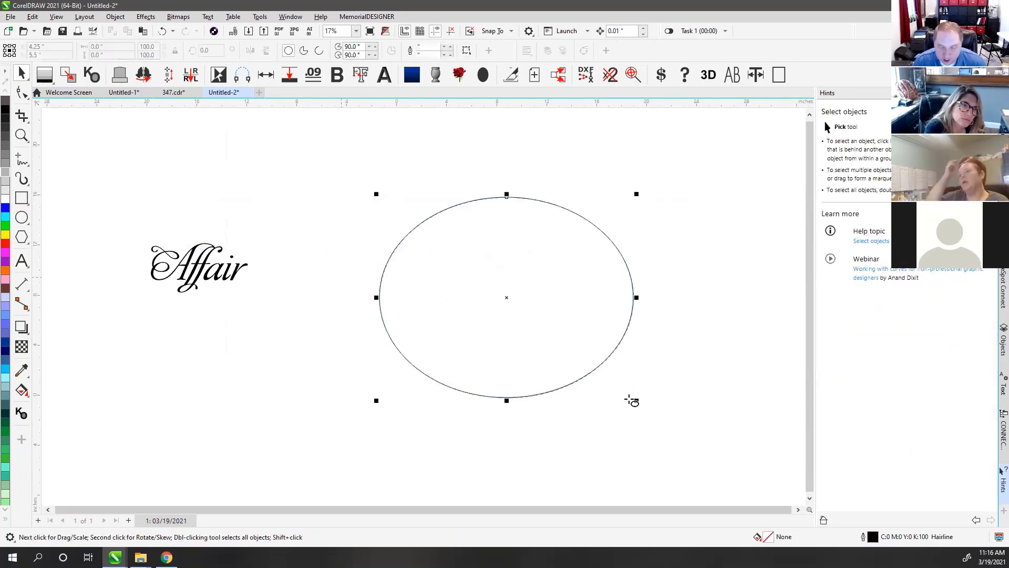
{"action": "key", "text": "space"}
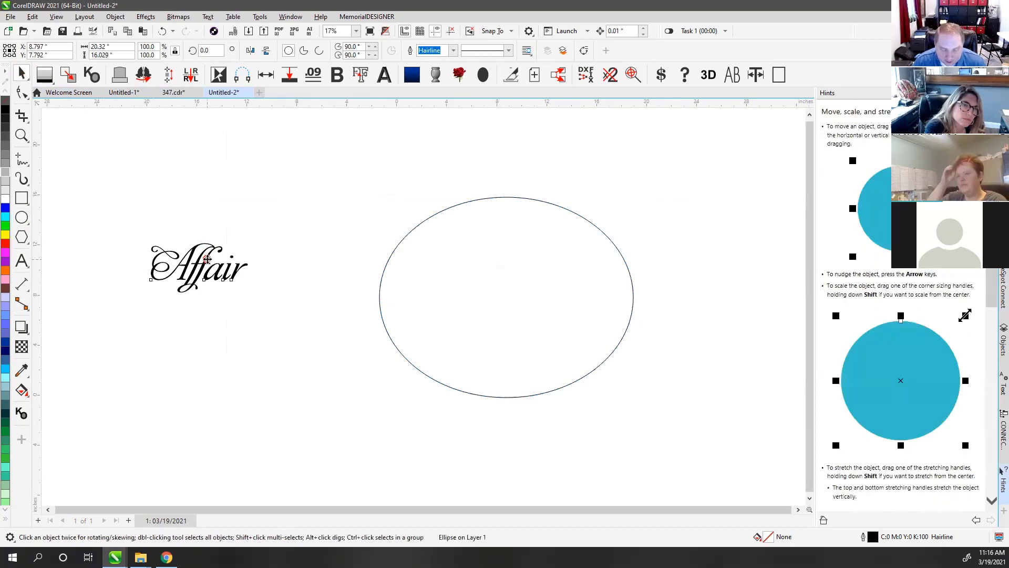
- Fit Affair along the ellipse's top, spread its letters, then undo to keep it straight
{"action": "left_click", "coordinate": [207, 260]}
{"action": "left_click", "coordinate": [214, 18]}
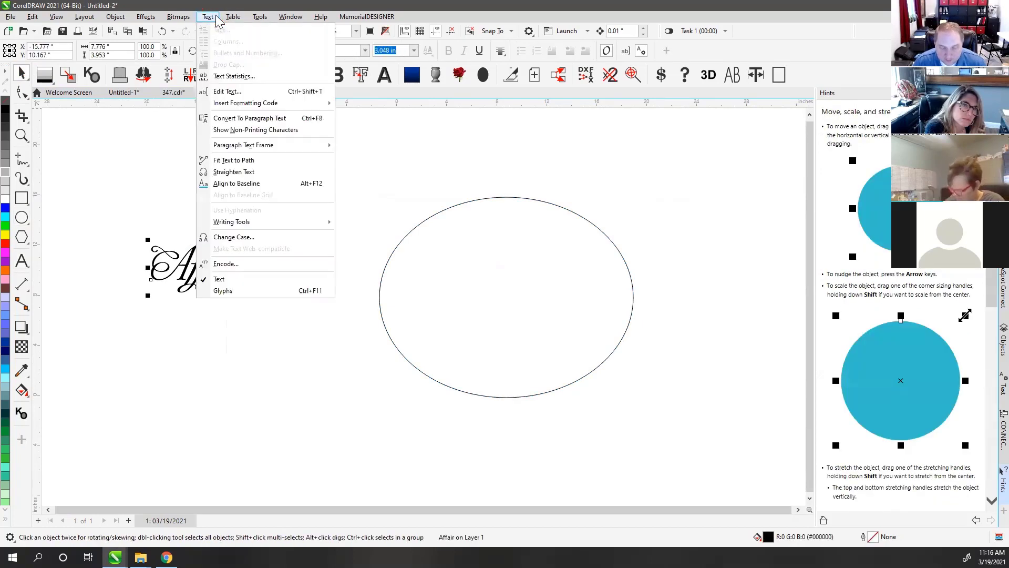
{"action": "left_click", "coordinate": [252, 161]}
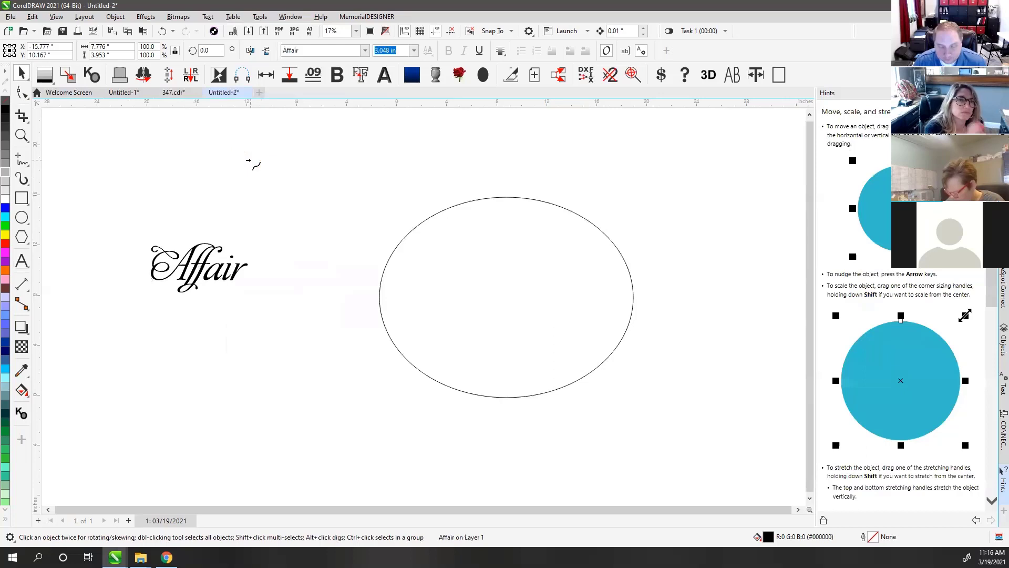
{"action": "left_click", "coordinate": [483, 198]}
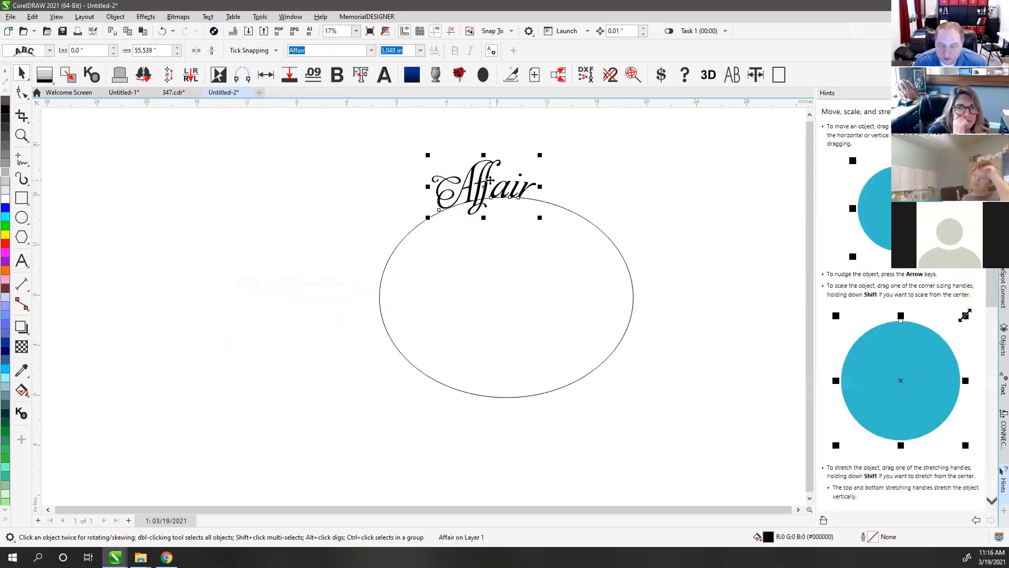
{"action": "double_click", "coordinate": [489, 179]}
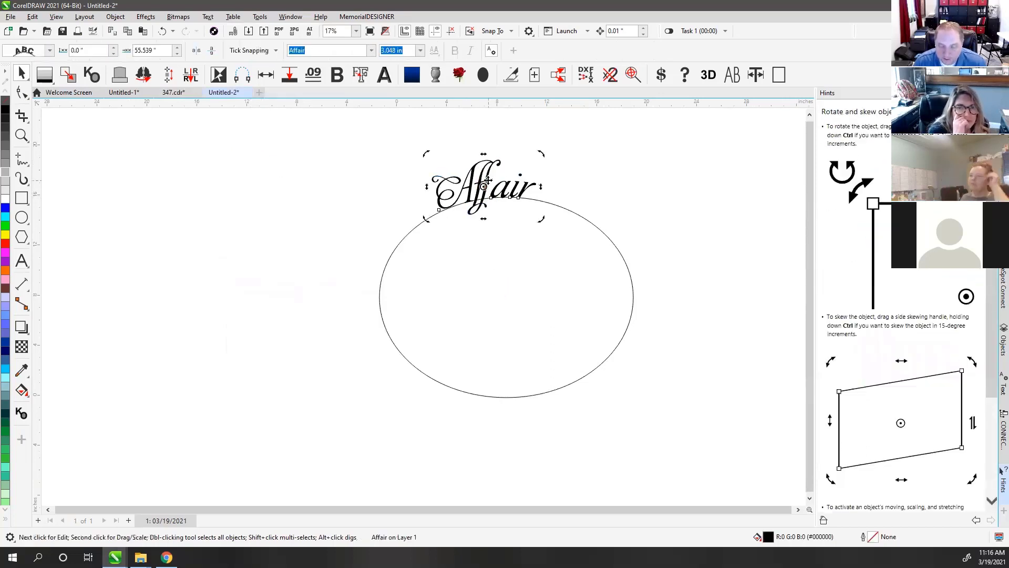
{"action": "left_click", "coordinate": [22, 93]}
{"action": "left_click_drag", "start_coordinate": [541, 218], "coordinate": [563, 225]}
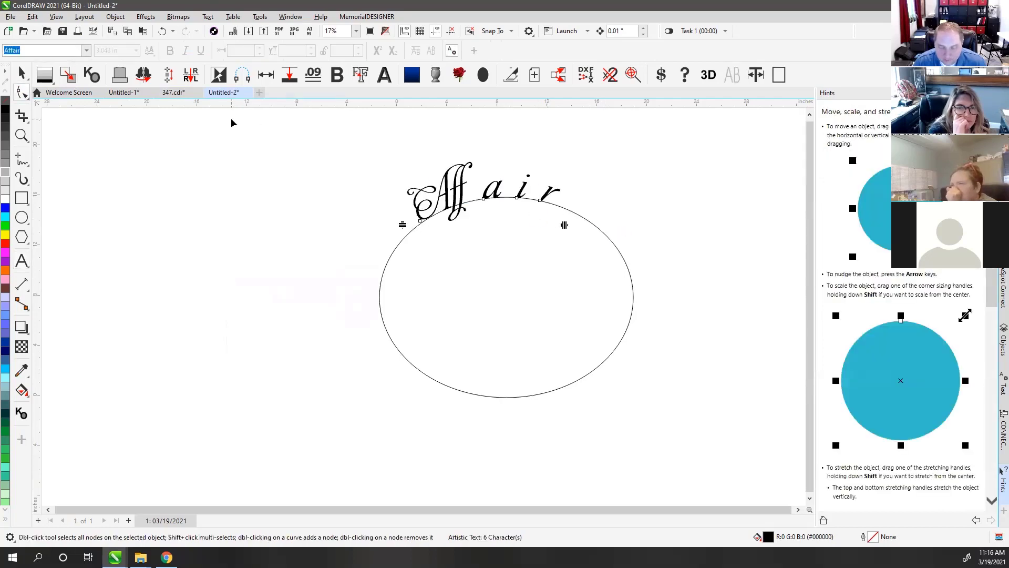
{"action": "left_click", "coordinate": [22, 73]}
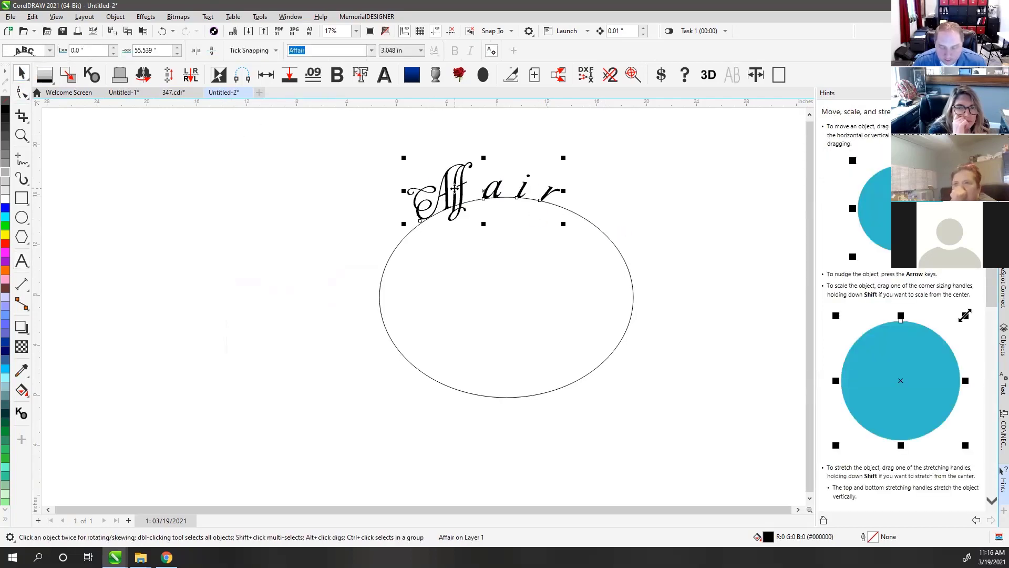
{"action": "left_click_drag", "start_coordinate": [454, 188], "coordinate": [471, 176]}
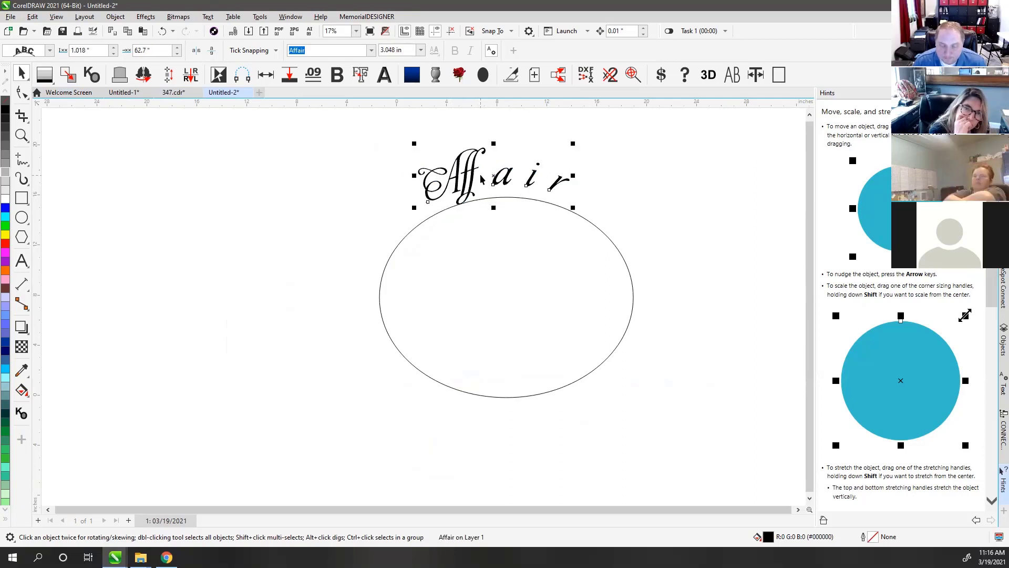
{"action": "key", "text": "ctrl+z"}
{"action": "key", "text": "ctrl+z"}
{"action": "key", "text": "ctrl+z"}
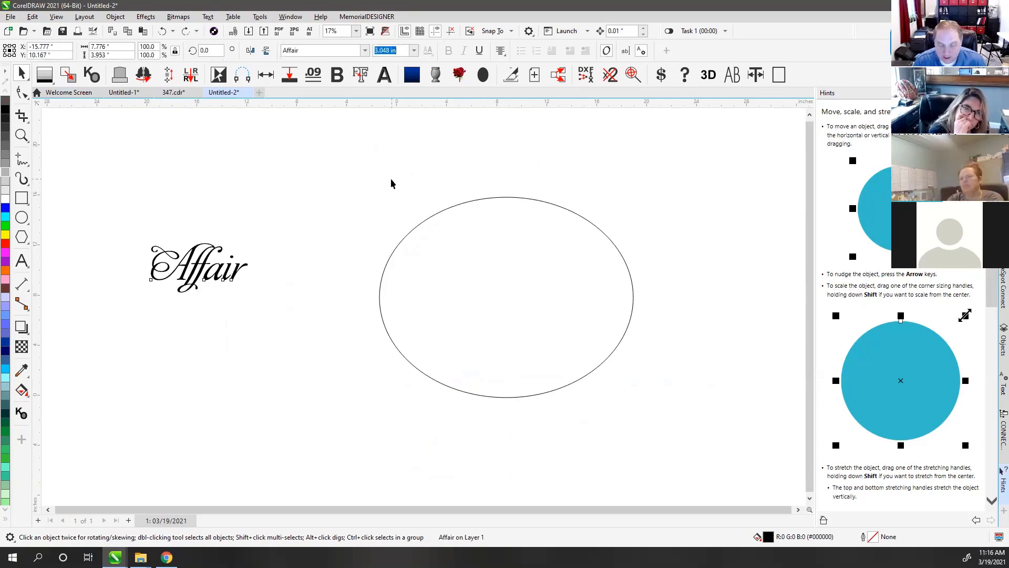
{"action": "left_click", "coordinate": [354, 190]}
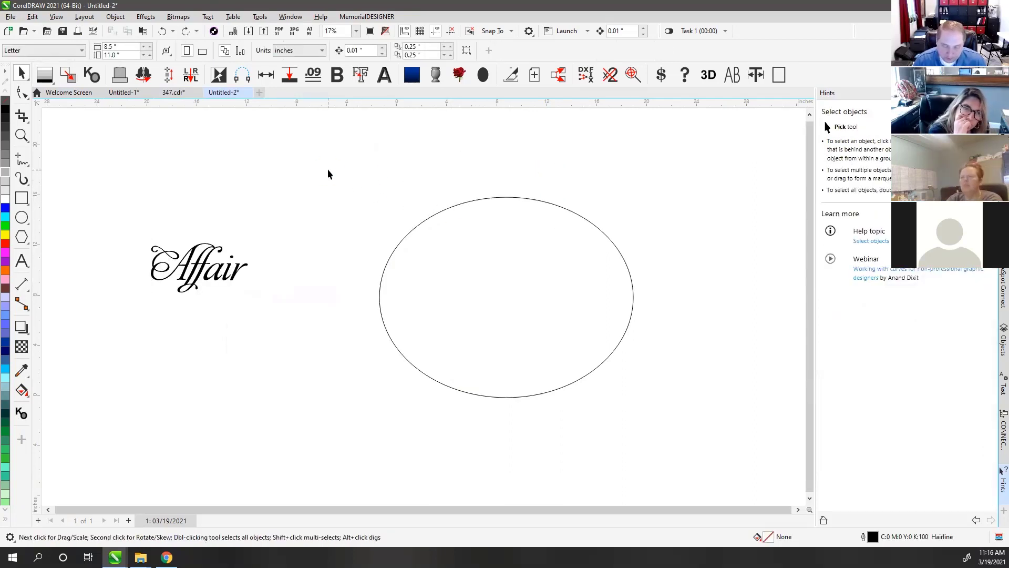
- Select and then deselect the ellipse, and switch to the Chrome window showing Fonts.com
{"action": "left_click", "coordinate": [467, 203]}
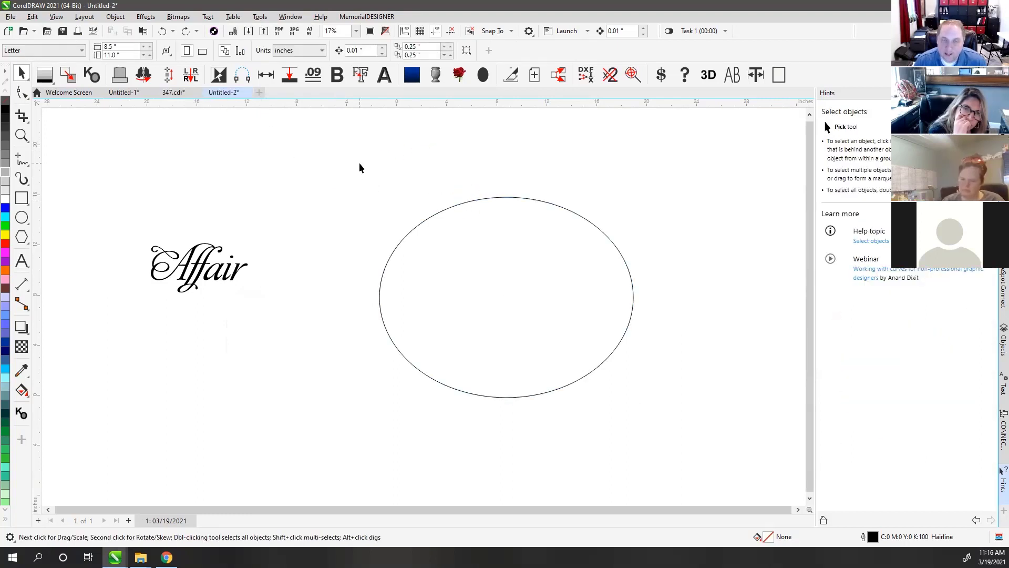
{"action": "left_click", "coordinate": [510, 197]}
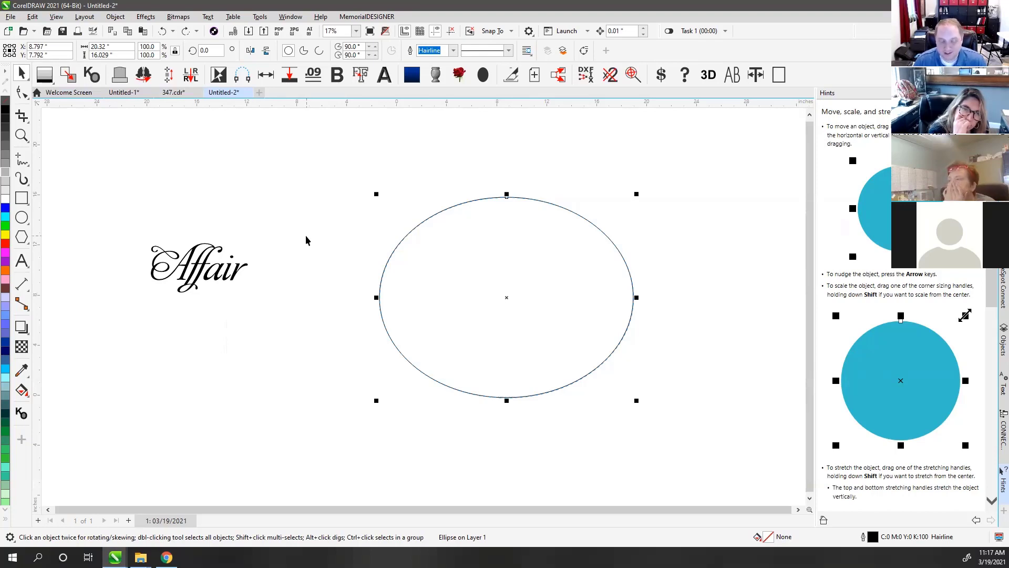
{"action": "left_click", "coordinate": [311, 400]}
{"action": "left_click", "coordinate": [167, 557]}
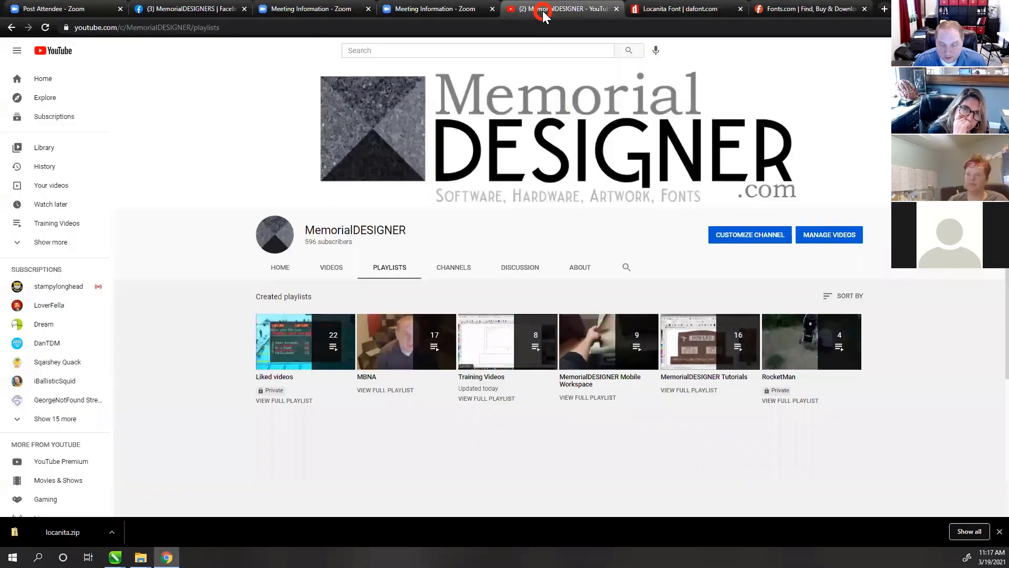
- Search the MemorialDESIGNER YouTube channel for 'Fit' and browse the fit-text-to-path results
{"action": "left_click", "coordinate": [582, 9]}
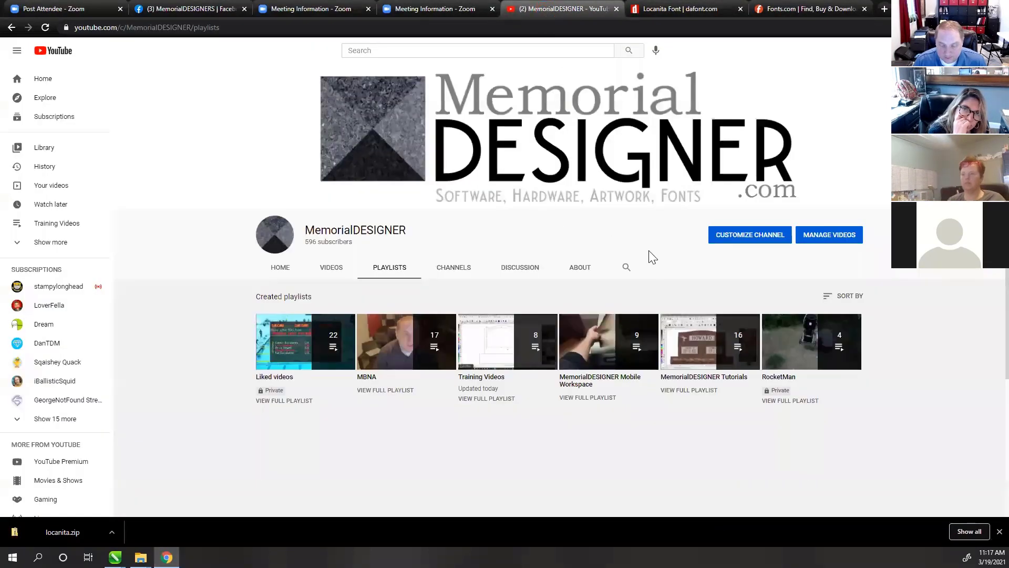
{"action": "left_click", "coordinate": [626, 269]}
{"action": "type", "text": "Fit text to path"}
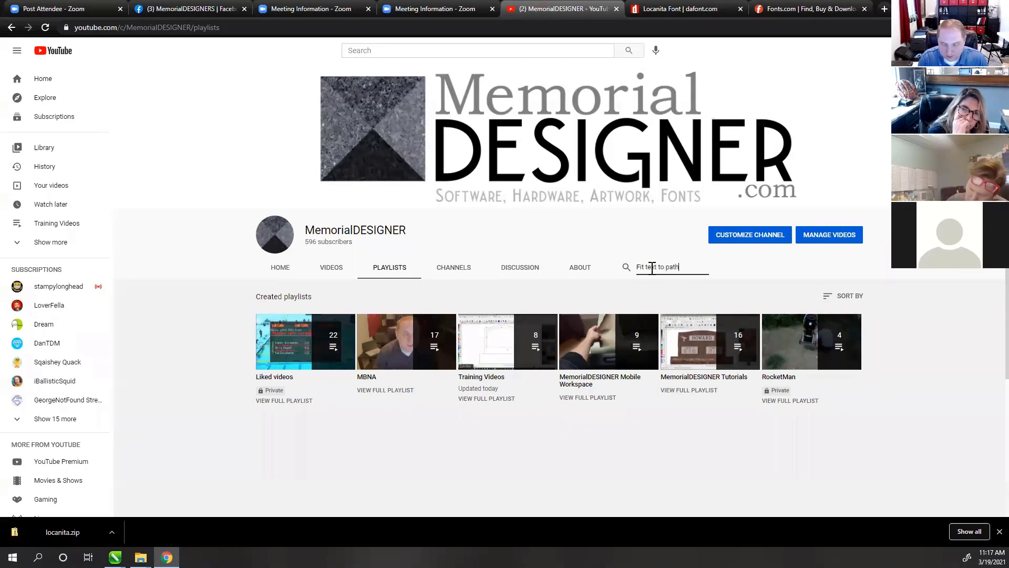
{"action": "key", "text": "Return"}
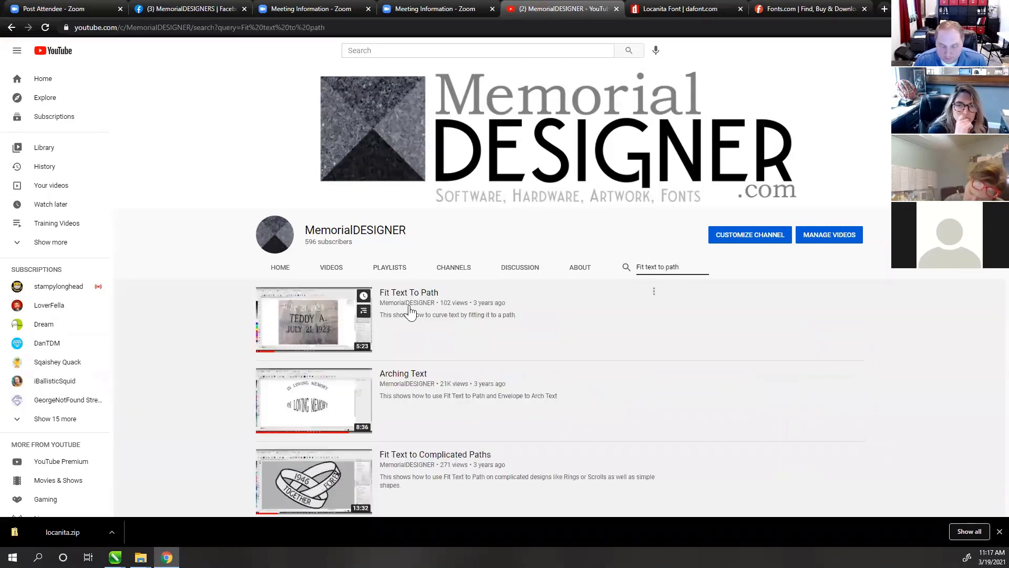
{"action": "scroll", "coordinate": [389, 312], "scroll_direction": "down", "scroll_amount": 3}
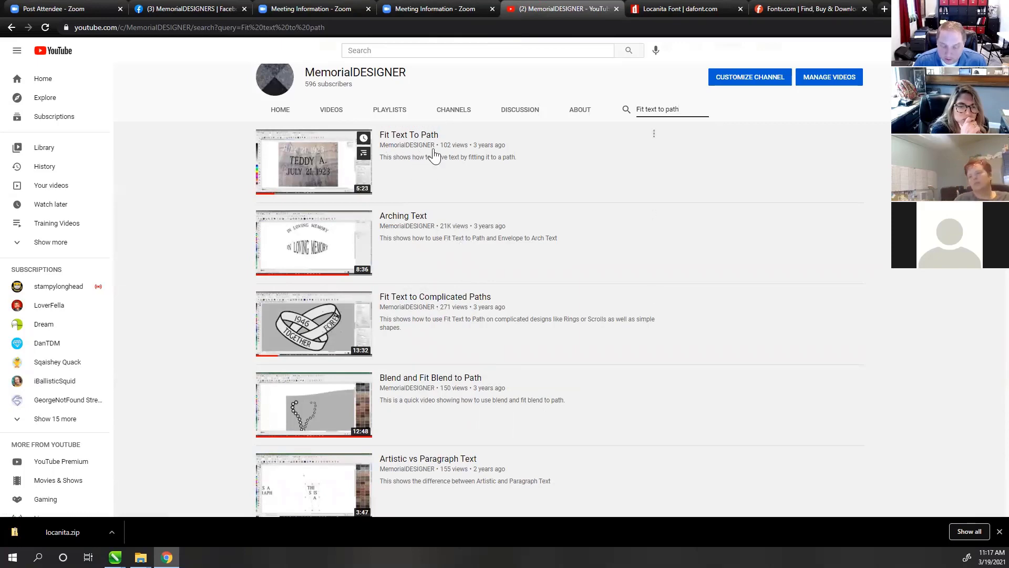
{"action": "scroll", "coordinate": [515, 322], "scroll_direction": "up", "scroll_amount": 3}
{"action": "scroll", "coordinate": [517, 354], "scroll_direction": "down", "scroll_amount": 1}
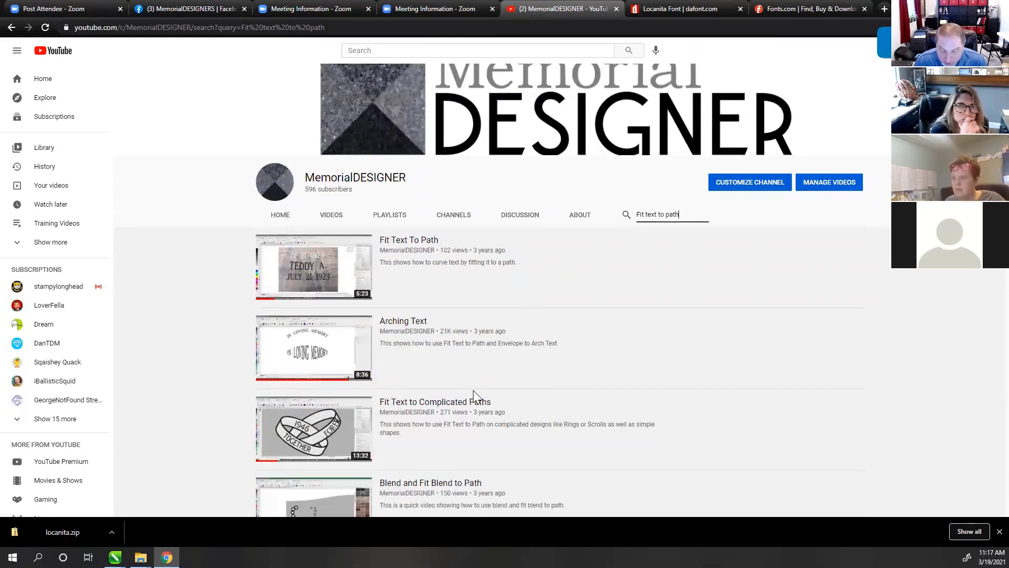
- Clear the channel search box and minimize Chrome to return to CorelDRAW
{"action": "left_click_drag", "start_coordinate": [682, 214], "coordinate": [631, 216]}
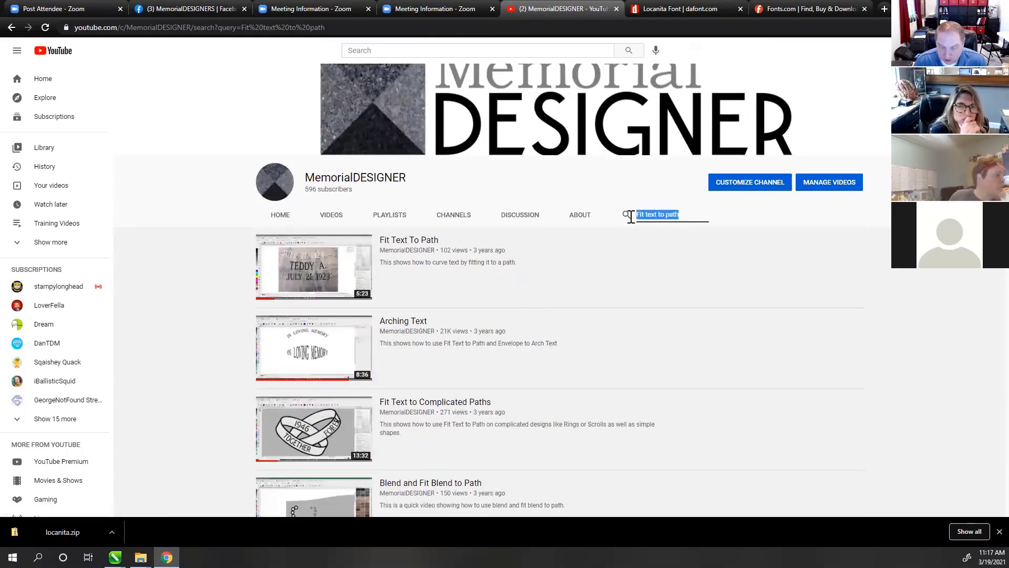
{"action": "left_click", "coordinate": [686, 215]}
{"action": "key", "text": "ctrl+a"}
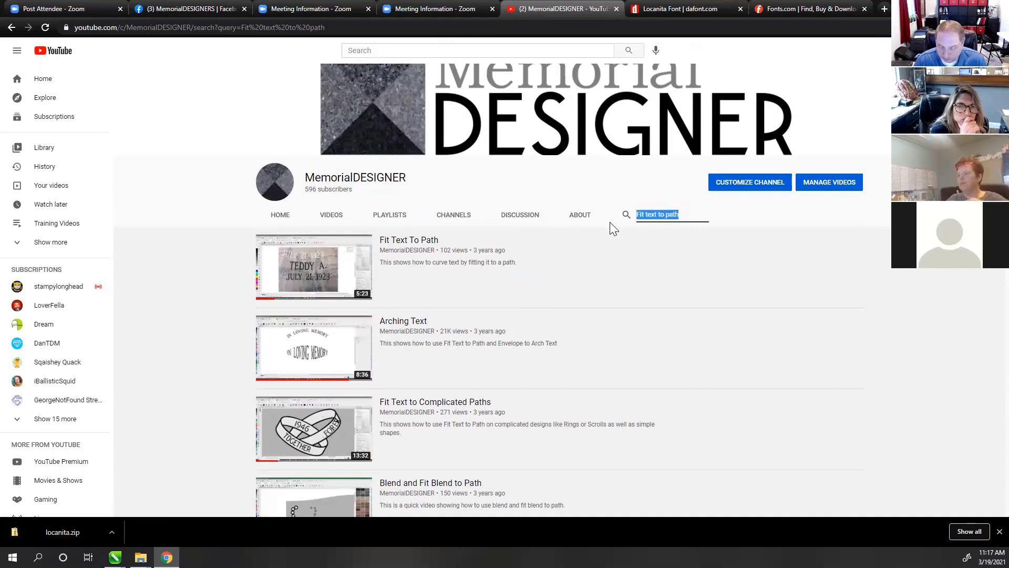
{"action": "key", "text": "BackSpace"}
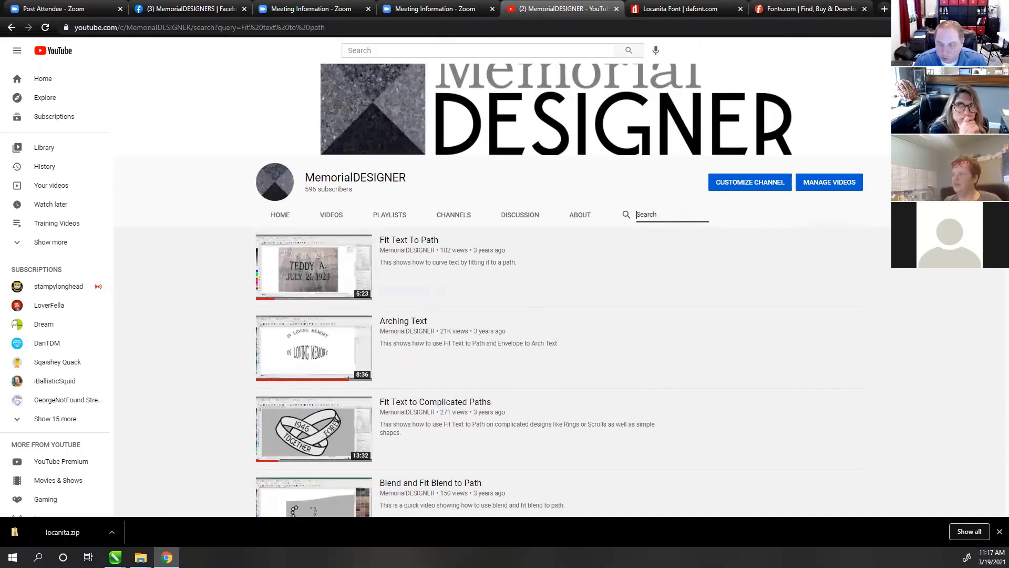
{"action": "left_click", "coordinate": [948, 8]}
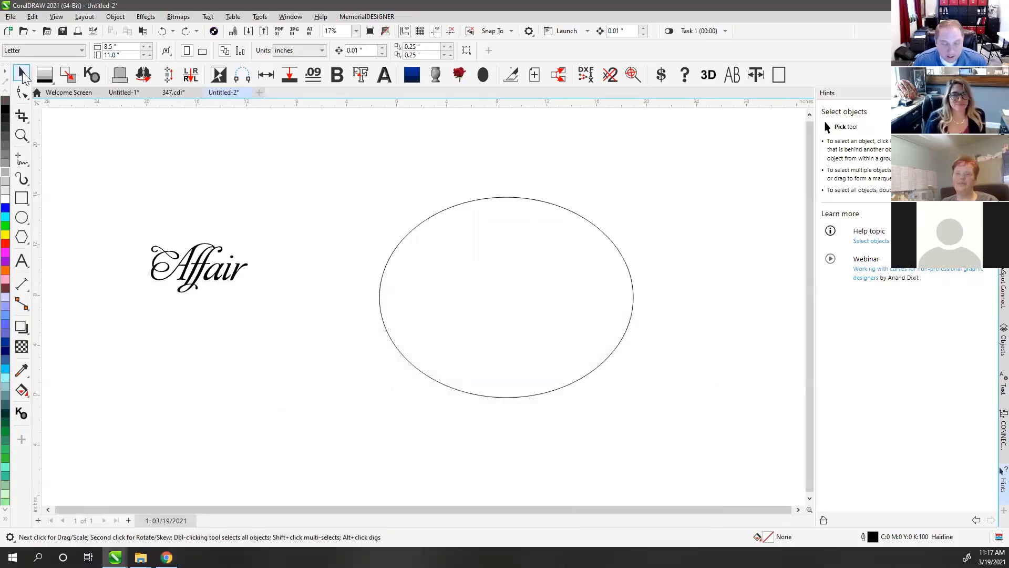